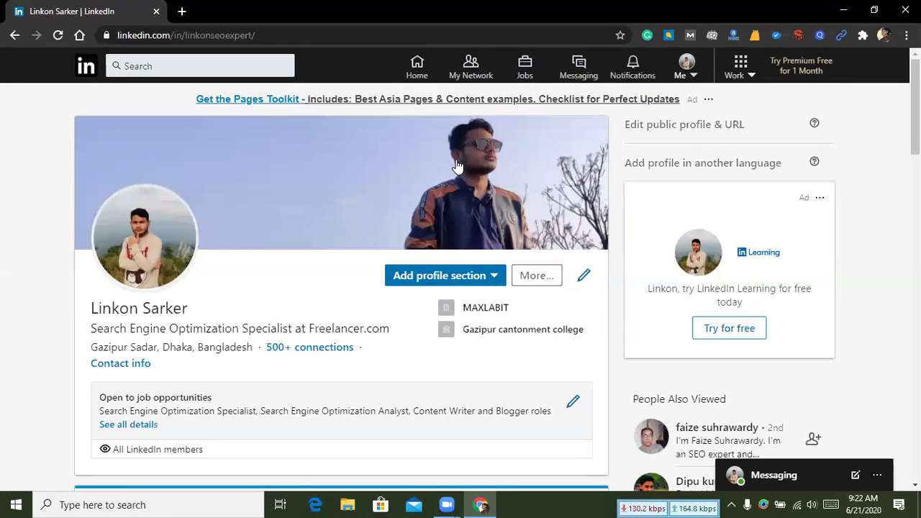
Look over the LinkedIn profile's cover photo, headline, contact details and open-to-job-opportunities section.
scroll(458, 166, "down", 2)
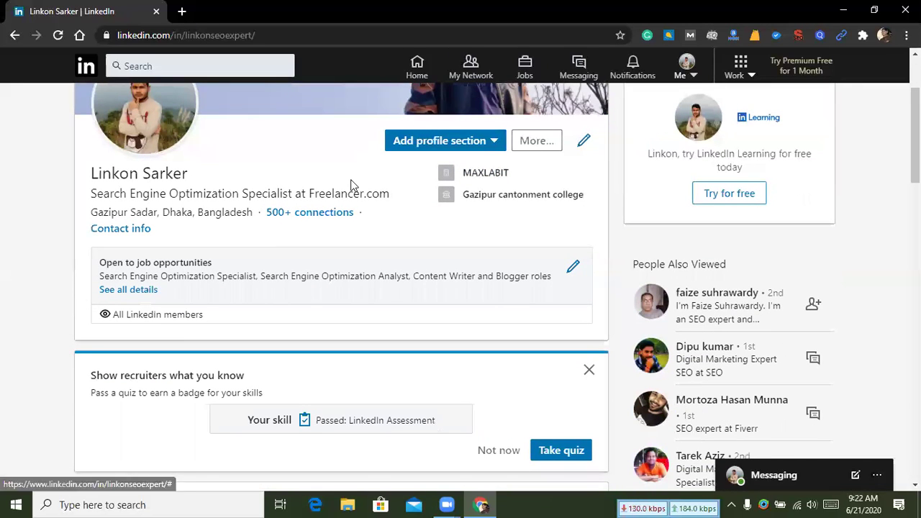
scroll(352, 180, "up", 2)
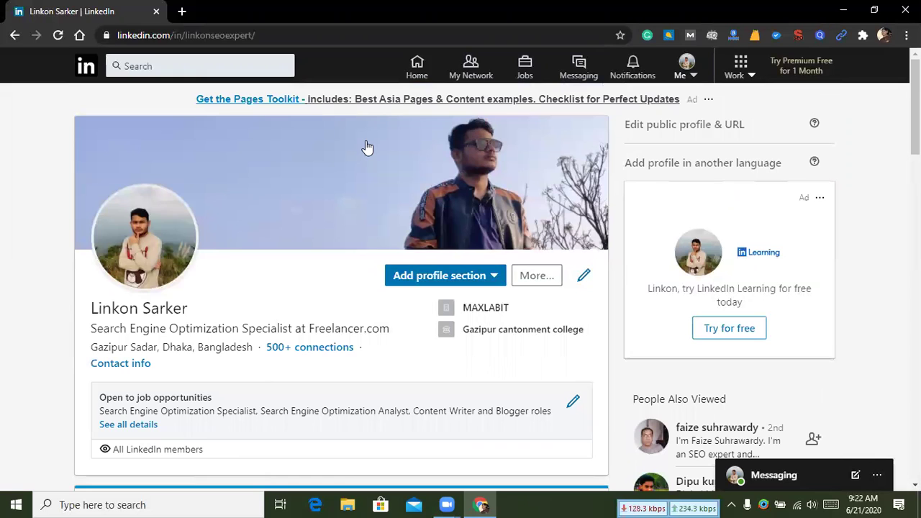
scroll(367, 147, "down", 1)
scroll(367, 148, "up", 1)
scroll(401, 247, "down", 1)
scroll(401, 247, "up", 1)
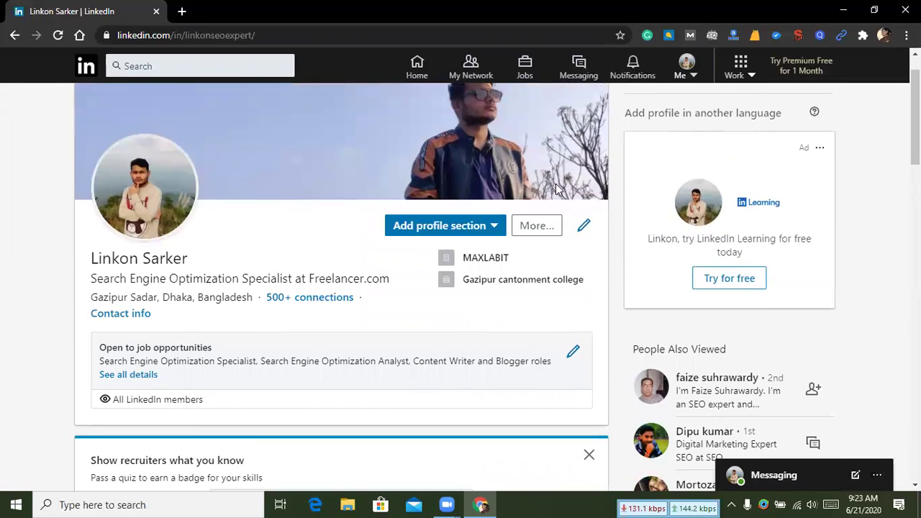
scroll(403, 222, "down", 2)
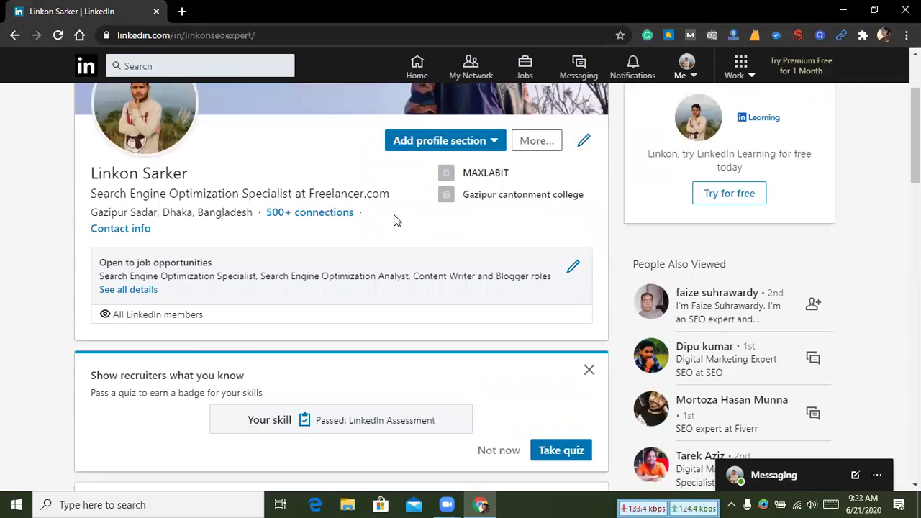
scroll(395, 219, "down", 1)
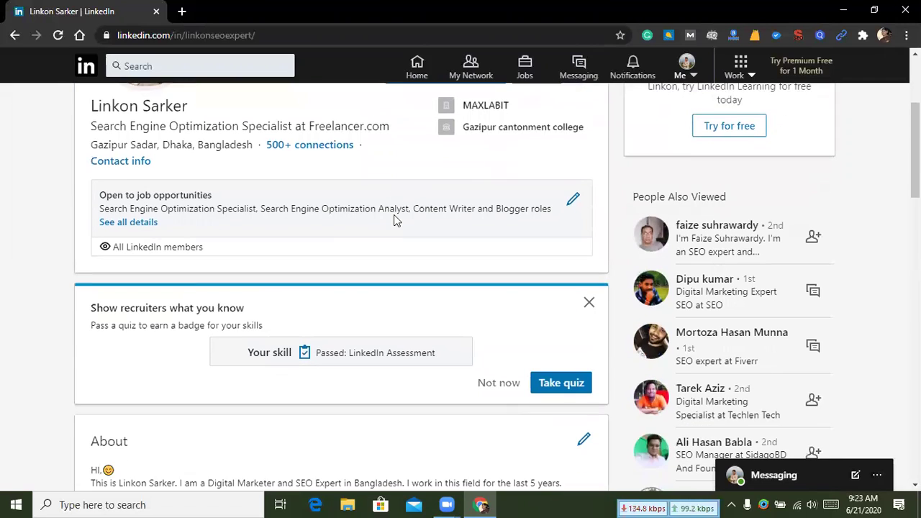
Open the Gmail inbox in a new browser tab.
left_click(182, 12)
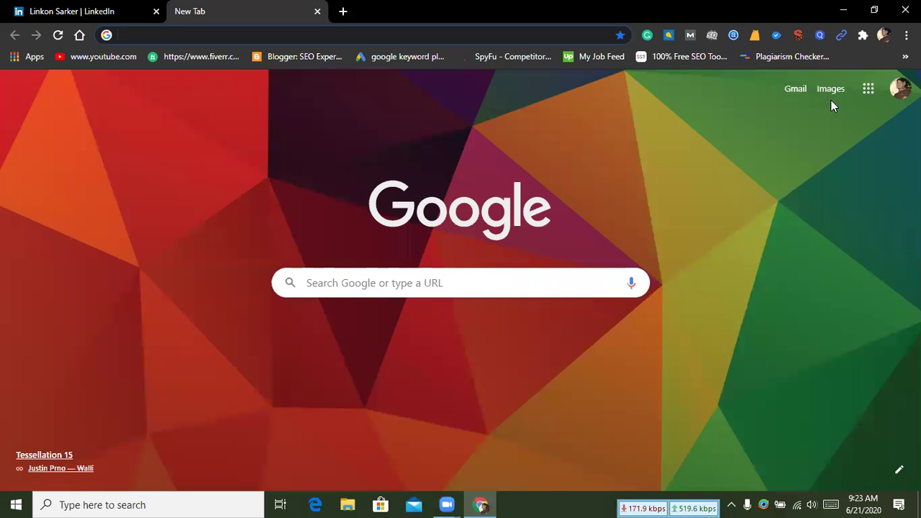
left_click(795, 90)
left_click(144, 8)
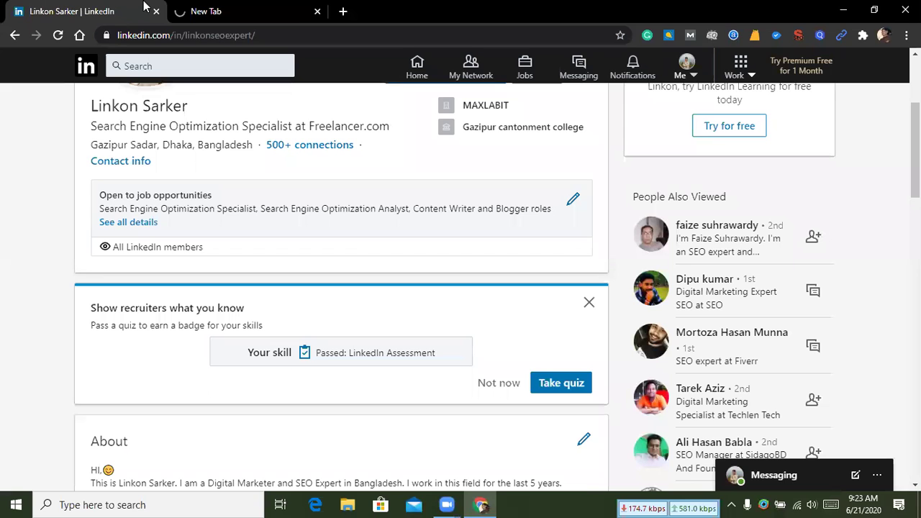
left_click(244, 23)
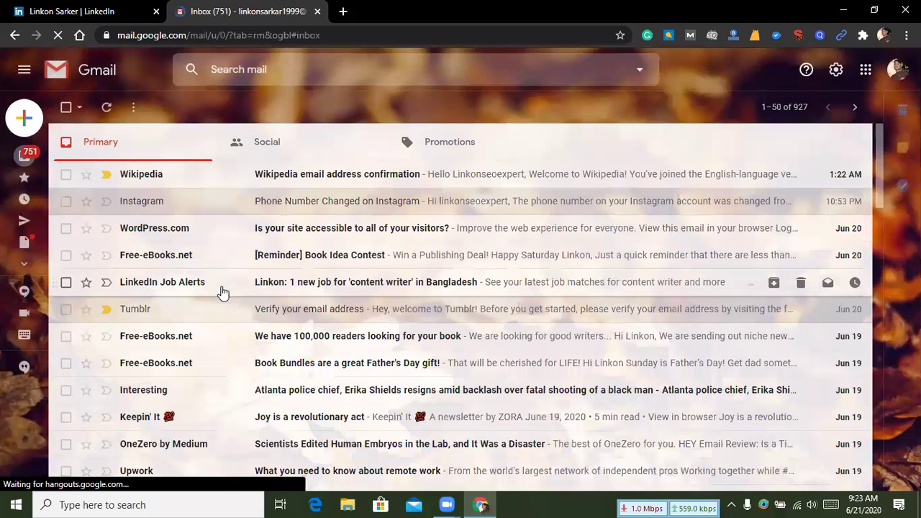
Open the LinkedIn Job Alerts email about the content writer job in Bangladesh and read it through.
left_click(319, 286)
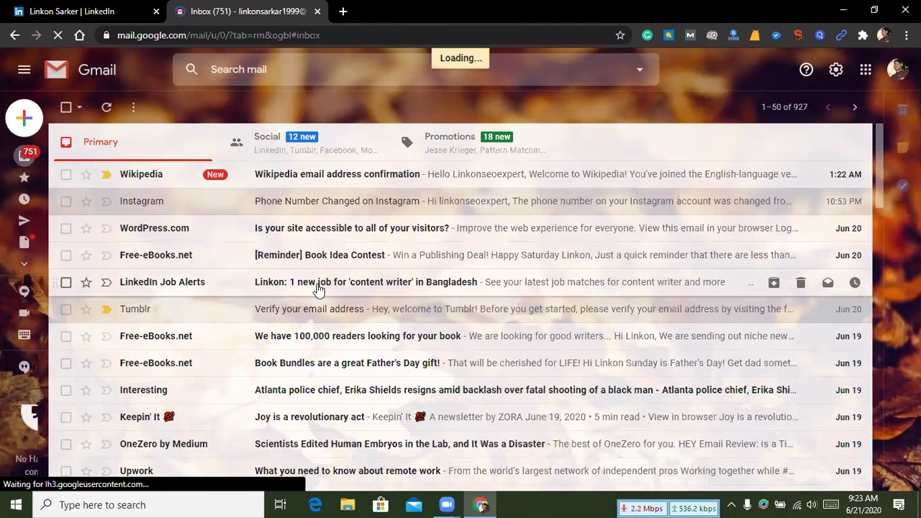
scroll(470, 321, "down", 1)
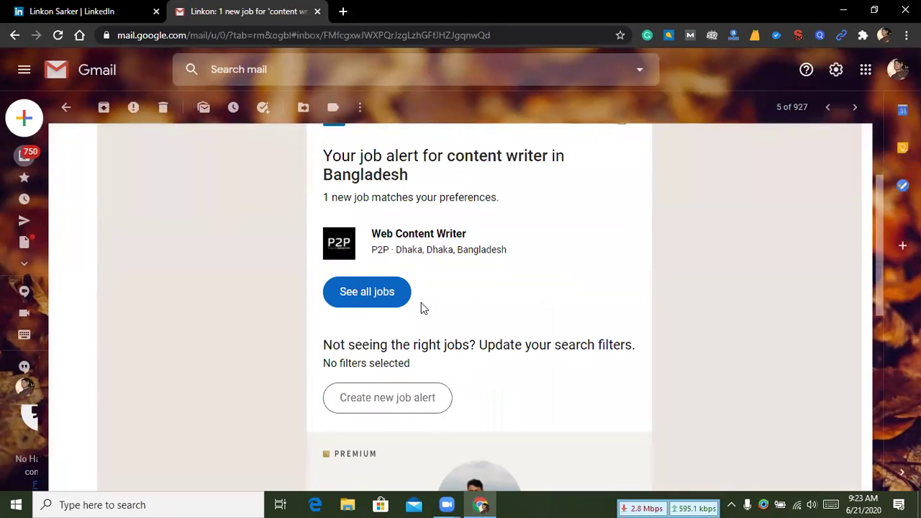
scroll(421, 302, "up", 2)
scroll(421, 302, "down", 7)
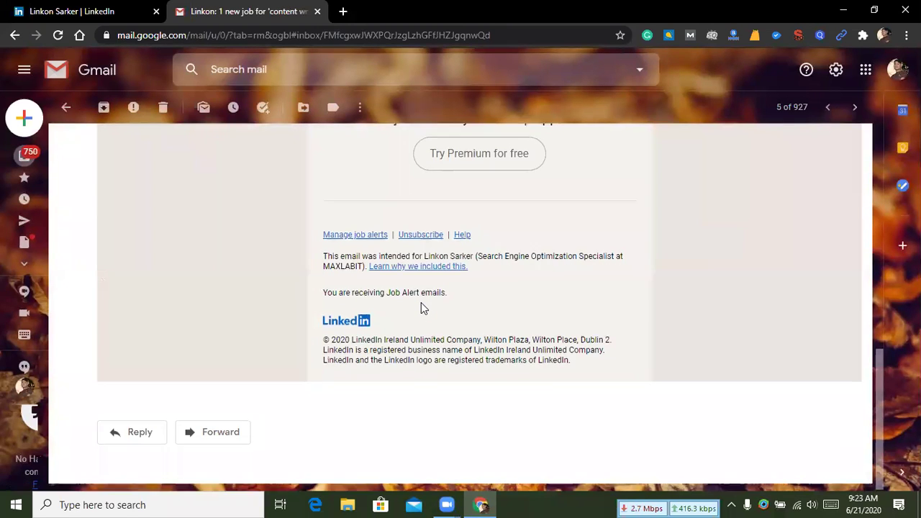
scroll(422, 309, "up", 8)
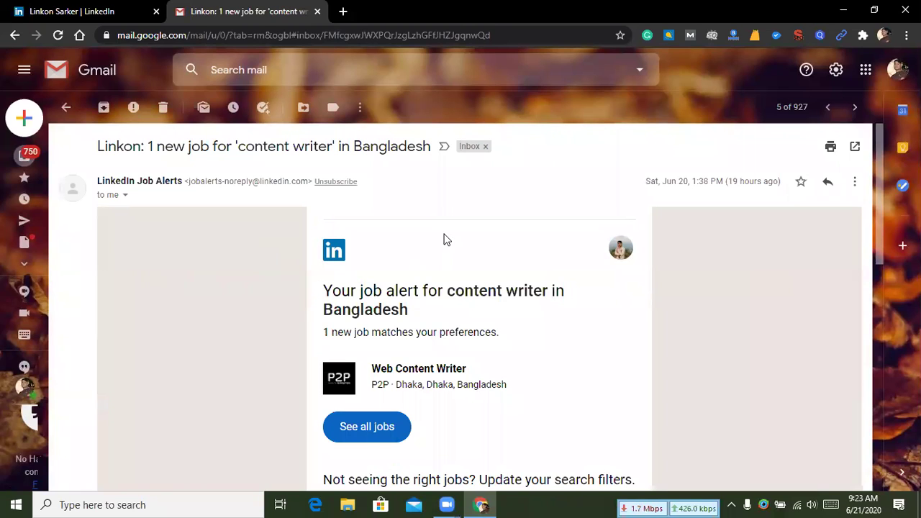
Return to the LinkedIn profile, open its intro for editing and look over the form's photos and fields.
left_click(133, 11)
scroll(206, 152, "up", 3)
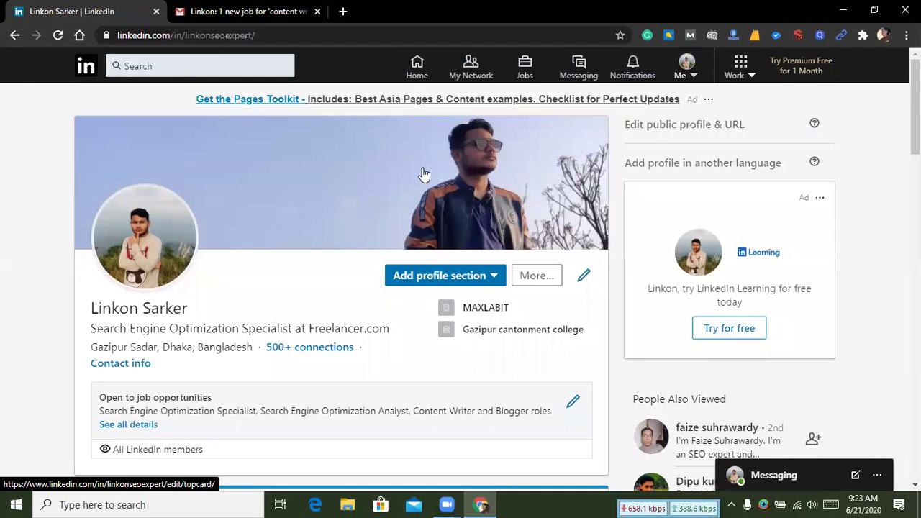
left_click(583, 277)
scroll(580, 259, "down", 4)
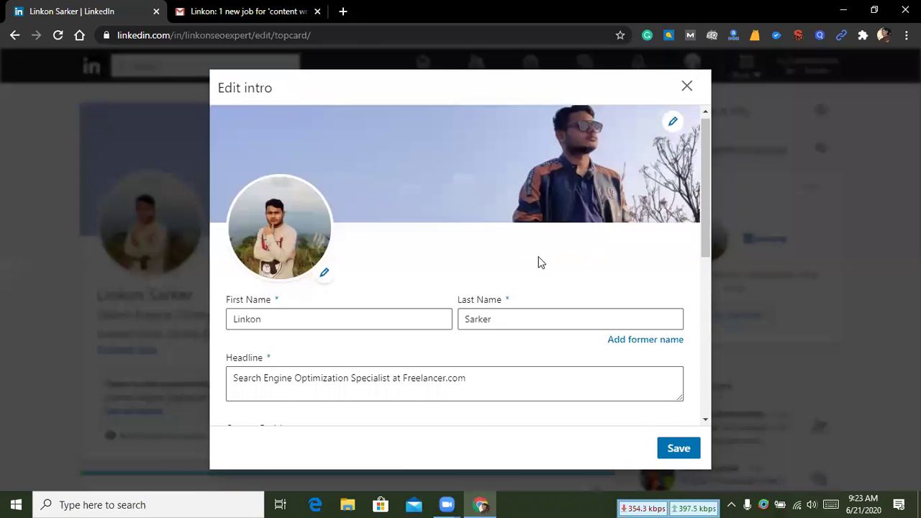
scroll(417, 247, "down", 2)
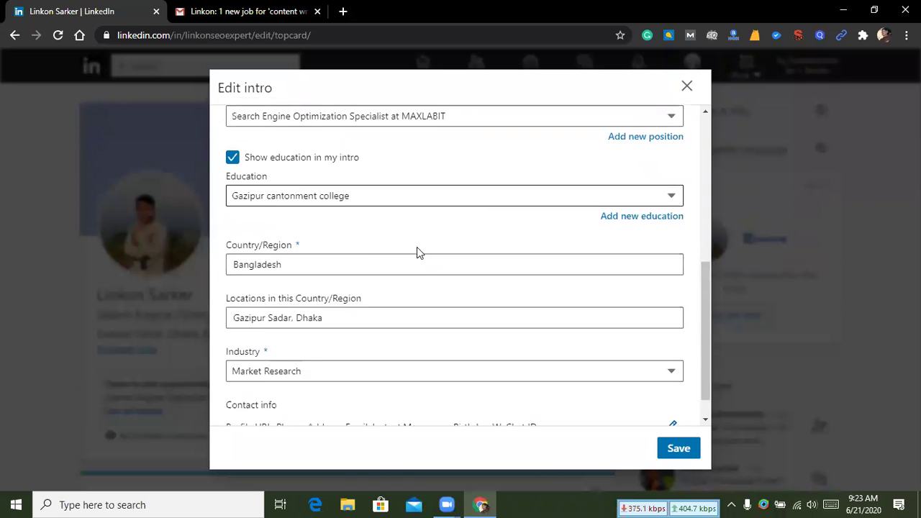
scroll(417, 246, "up", 10)
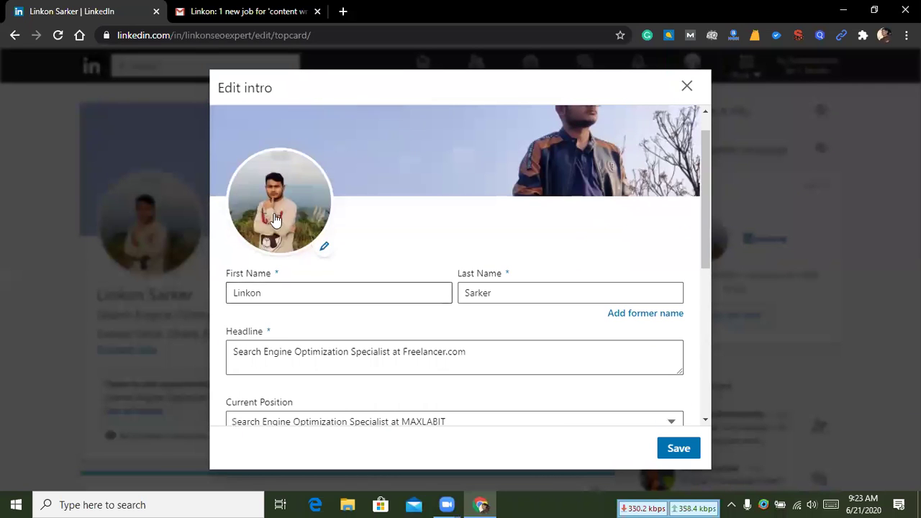
scroll(566, 172, "up", 1)
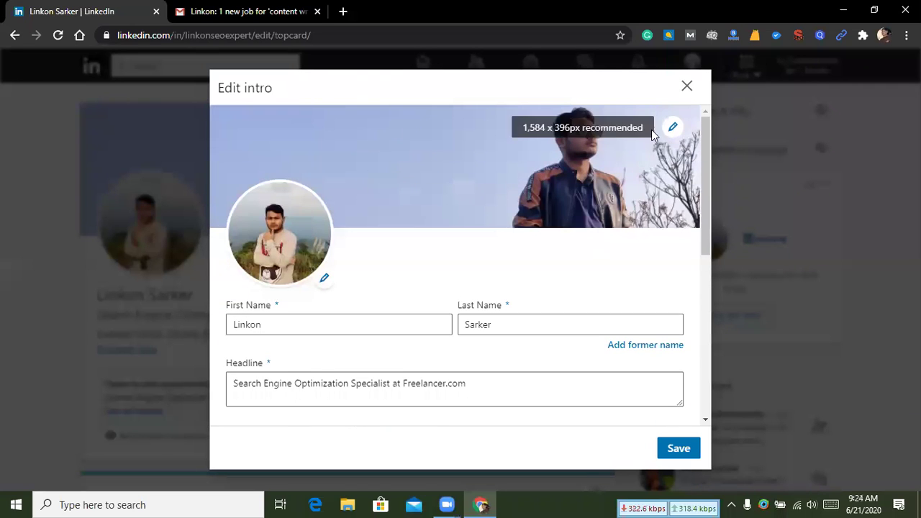
scroll(431, 223, "down", 2)
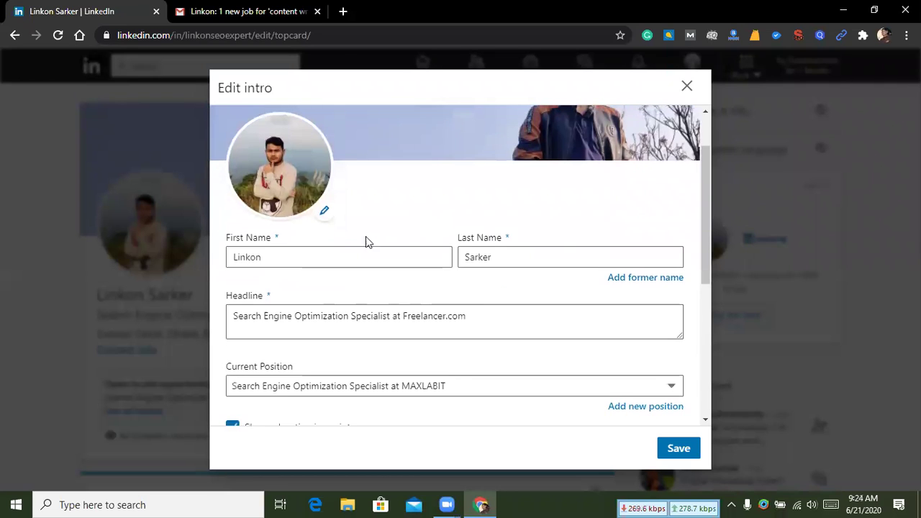
Review the first name, last name and headline fields of the intro form.
left_click(304, 252)
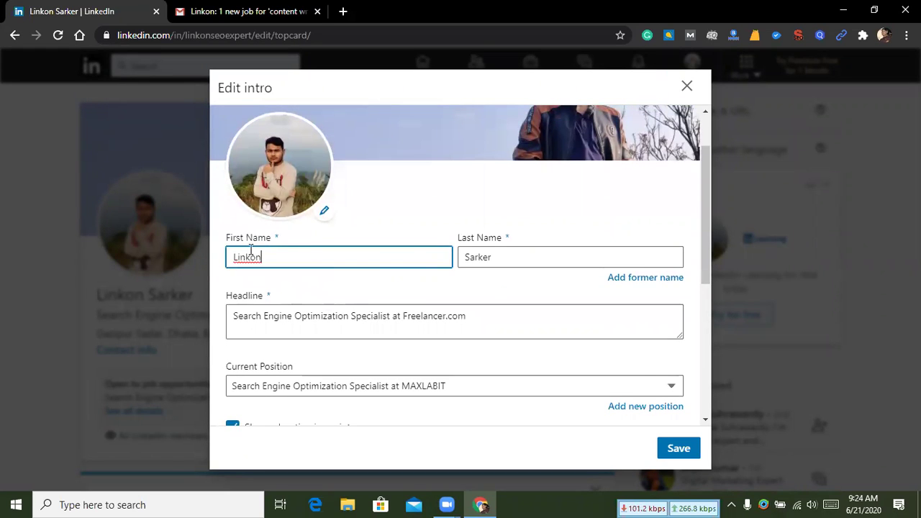
scroll(250, 248, "down", 1)
left_click(506, 188)
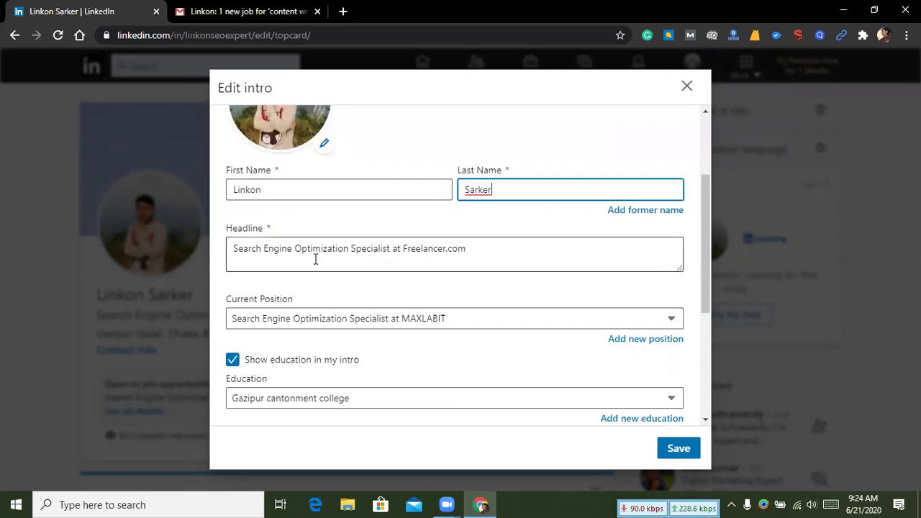
left_click(286, 249)
left_click_drag(231, 247, 471, 248)
left_click(474, 249)
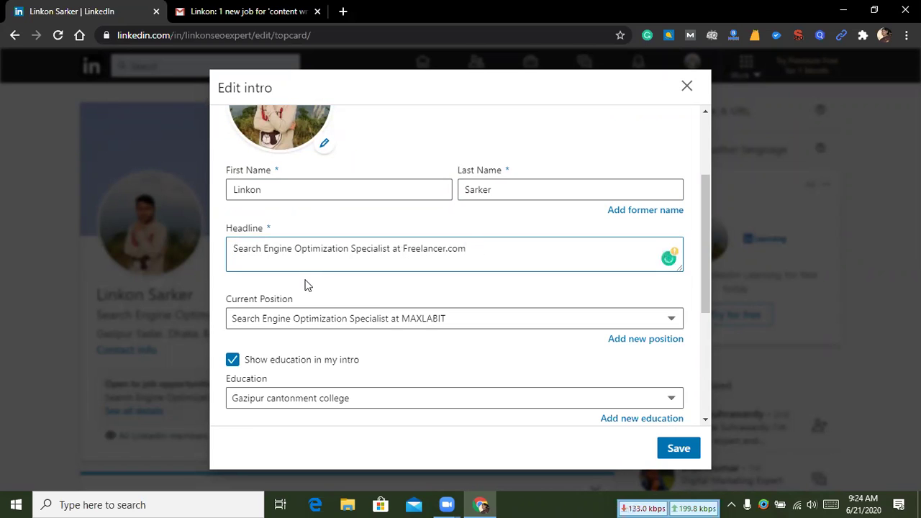
Check the choices for the current position and the education entry in the intro form, leaving both selections as they are.
scroll(310, 284, "down", 2)
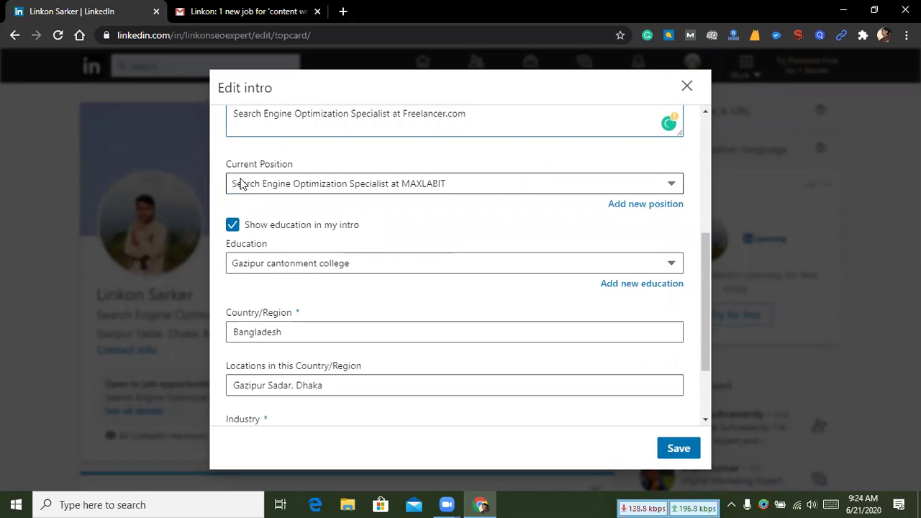
left_click(515, 186)
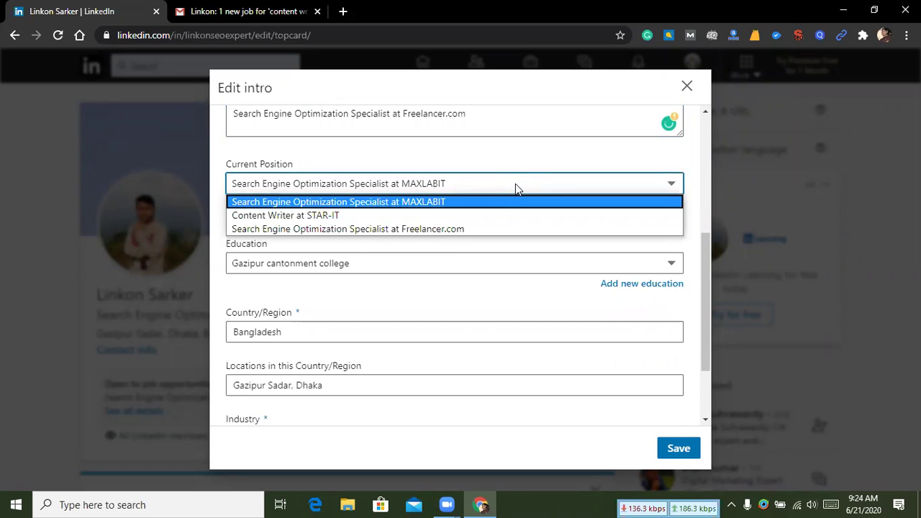
left_click(515, 186)
scroll(464, 228, "down", 1)
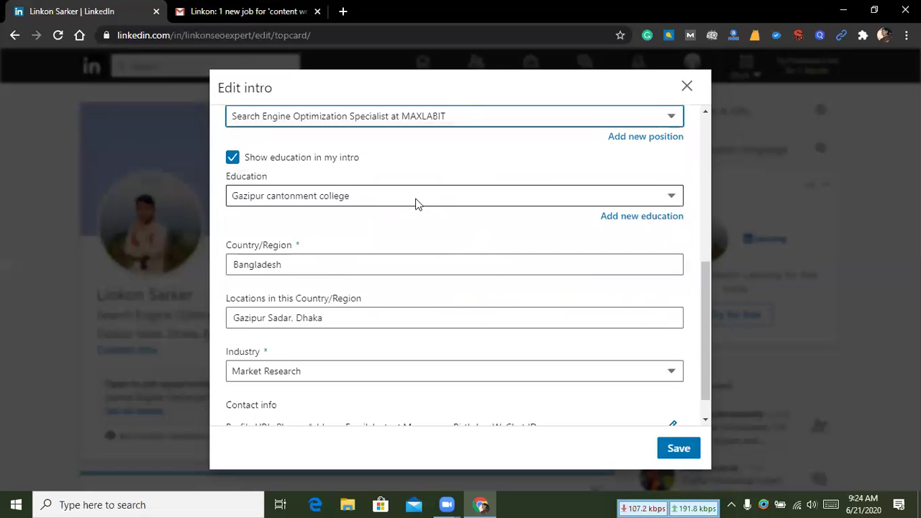
left_click(372, 199)
left_click(378, 199)
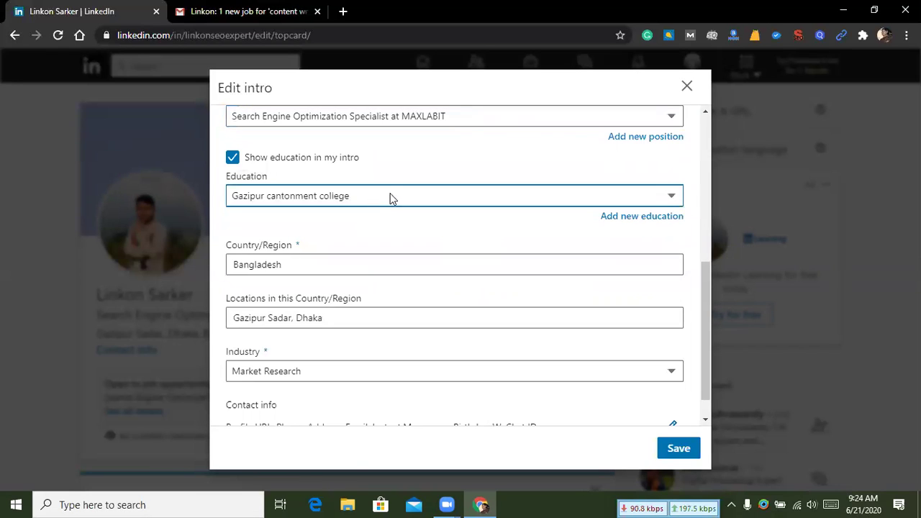
scroll(388, 233, "down", 1)
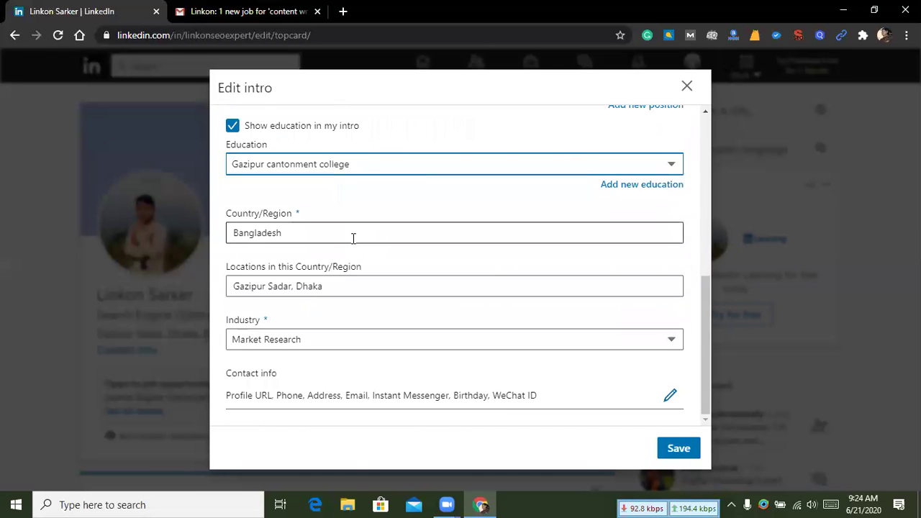
Browse the full list of industry choices in the intro form, keeping Market Research selected.
left_click(347, 343)
scroll(332, 162, "down", 8)
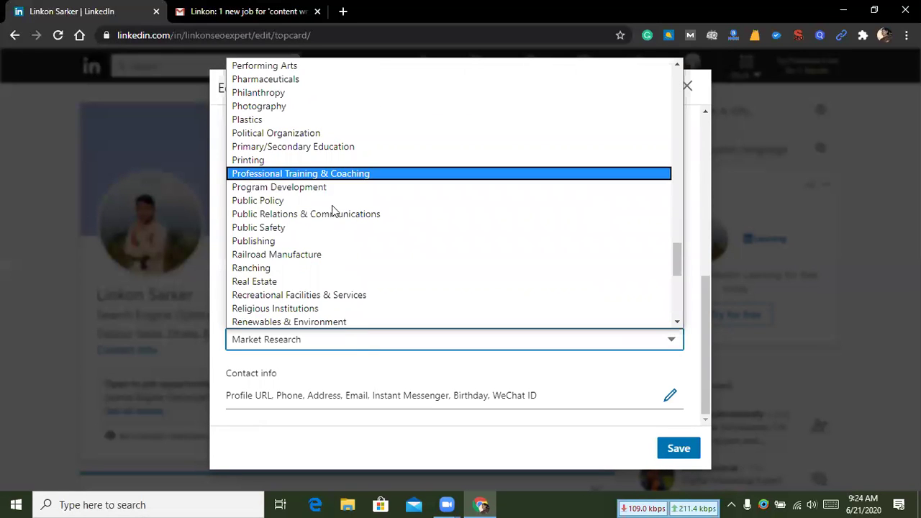
scroll(337, 275, "down", 5)
scroll(336, 273, "up", 13)
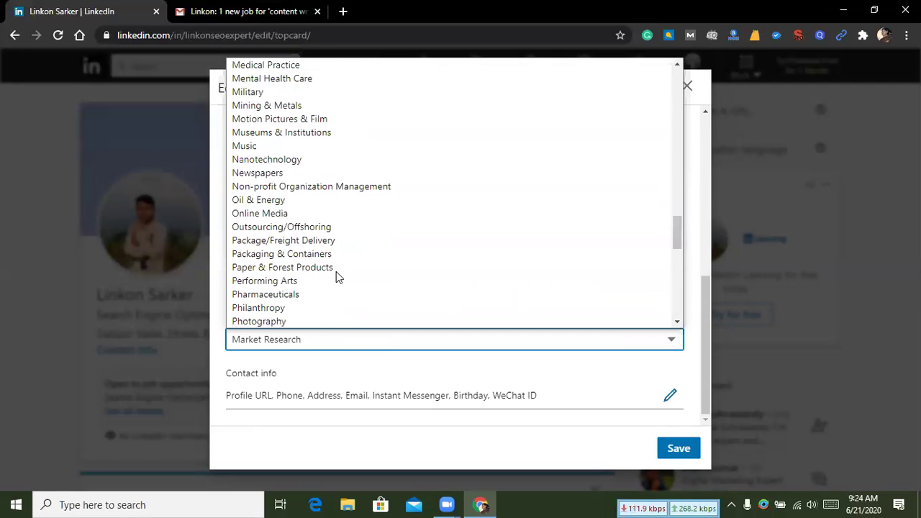
scroll(332, 259, "down", 3)
scroll(310, 288, "down", 7)
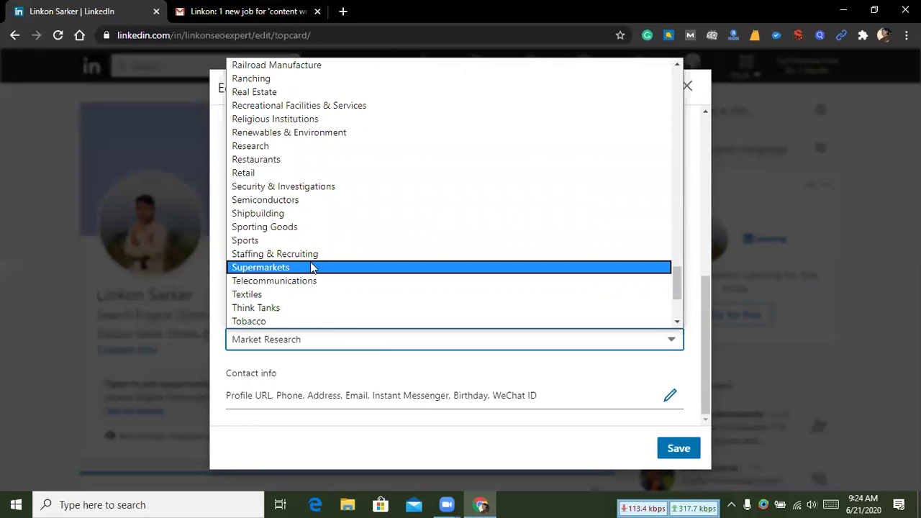
scroll(310, 302, "down", 1)
scroll(308, 302, "down", 3)
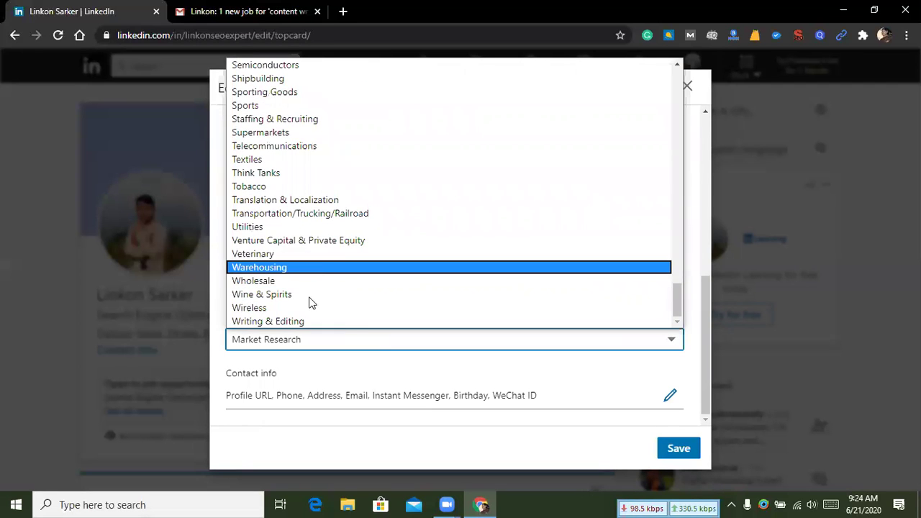
scroll(319, 284, "up", 6)
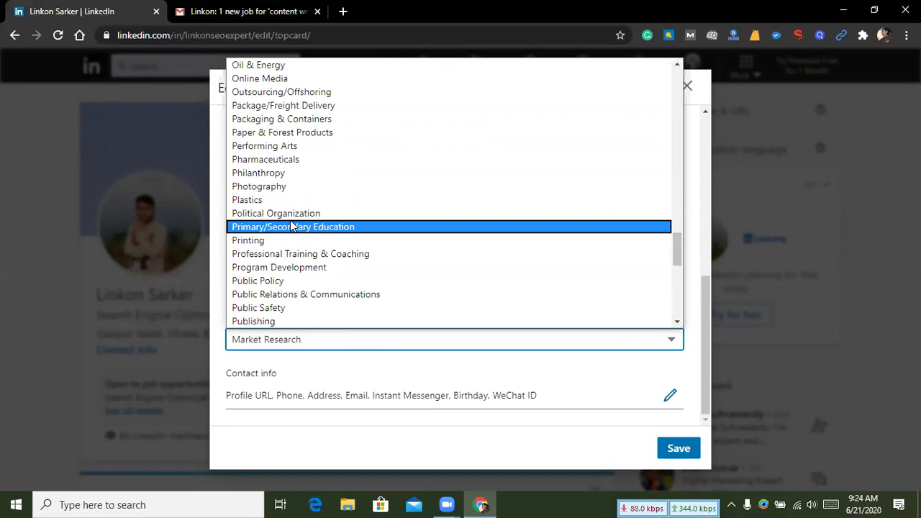
scroll(301, 161, "up", 5)
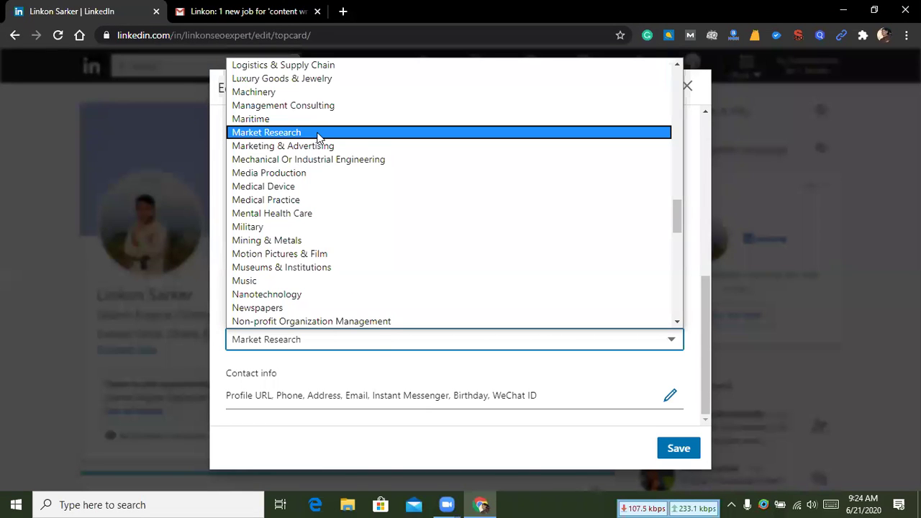
scroll(319, 137, "up", 4)
scroll(319, 136, "up", 2)
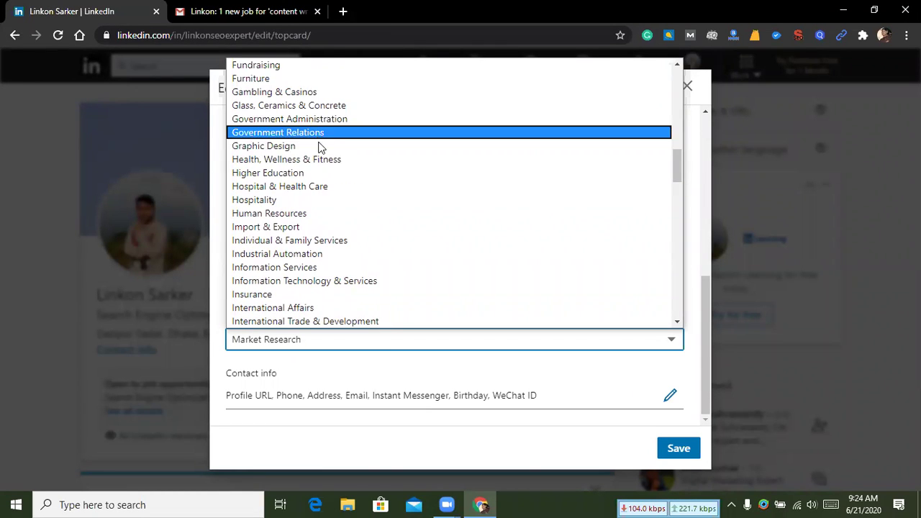
scroll(309, 164, "up", 4)
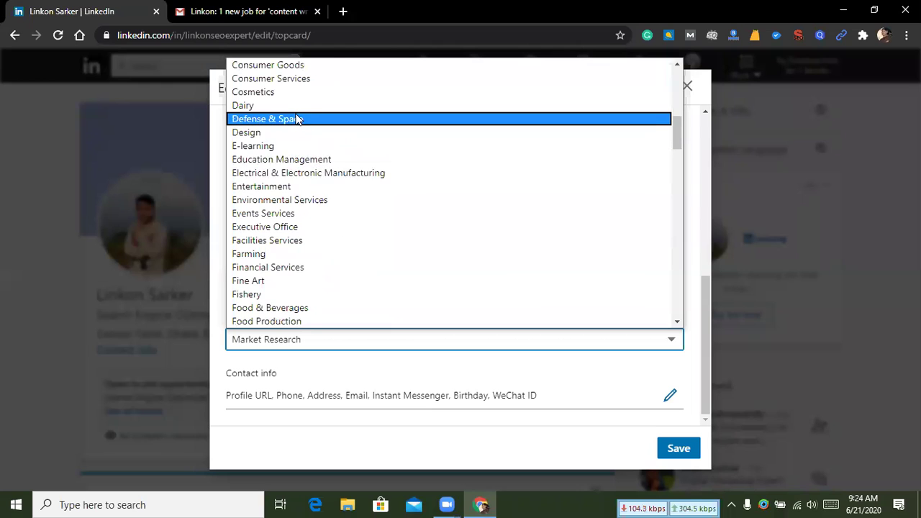
scroll(311, 139, "up", 5)
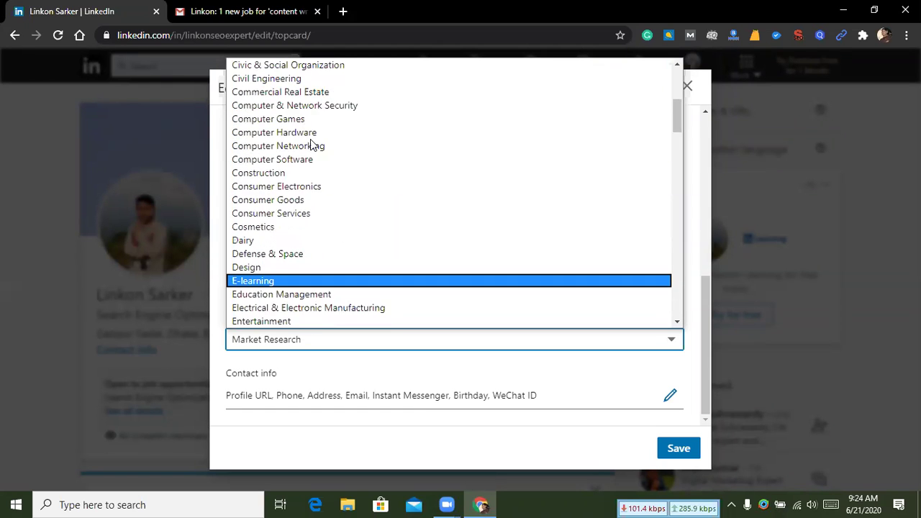
left_click(594, 347)
left_click(313, 389)
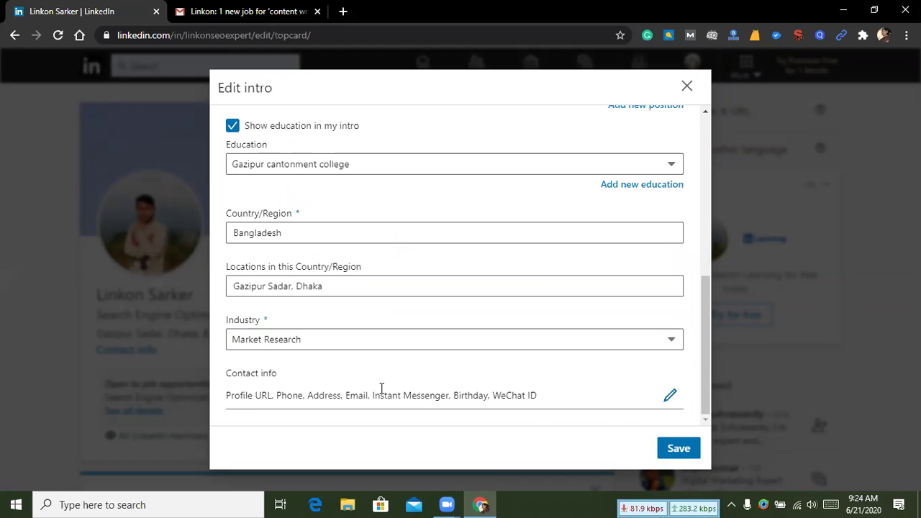
Open the contact info for editing, review the phone, address, instant messenger and birthday fields, and apply it.
left_click(670, 397)
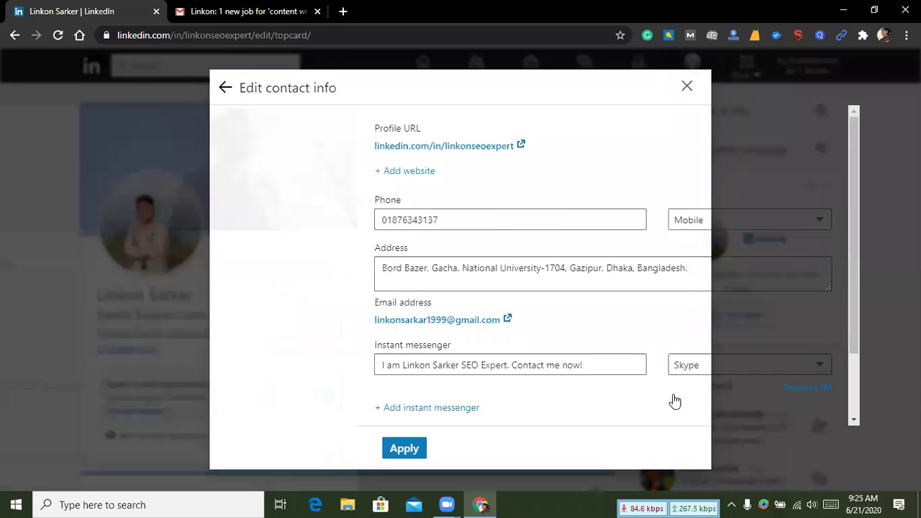
scroll(355, 221, "down", 1)
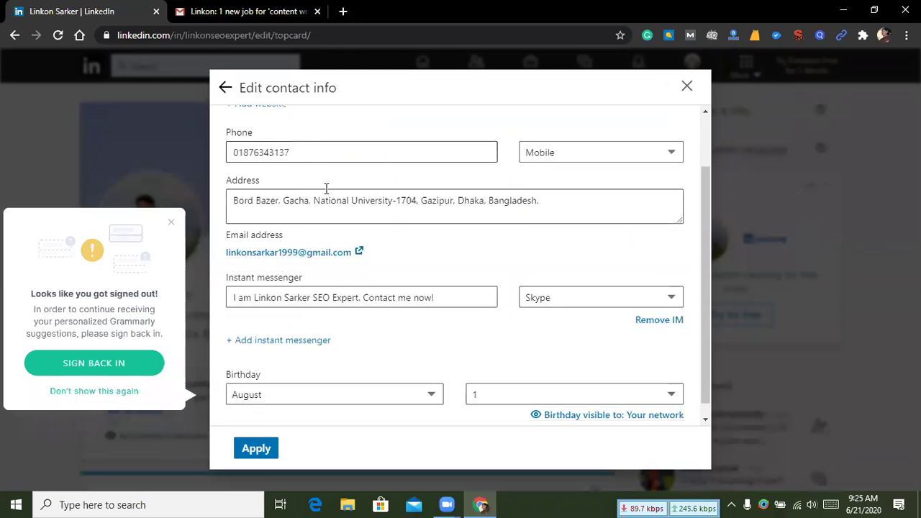
left_click(310, 152)
left_click(559, 151)
left_click(559, 152)
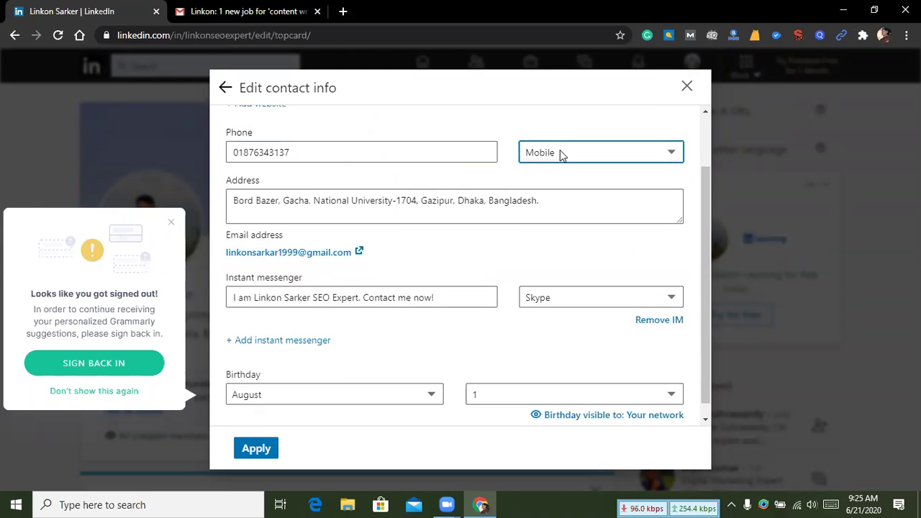
left_click(386, 200)
left_click(347, 300)
left_click(348, 288)
scroll(339, 285, "down", 1)
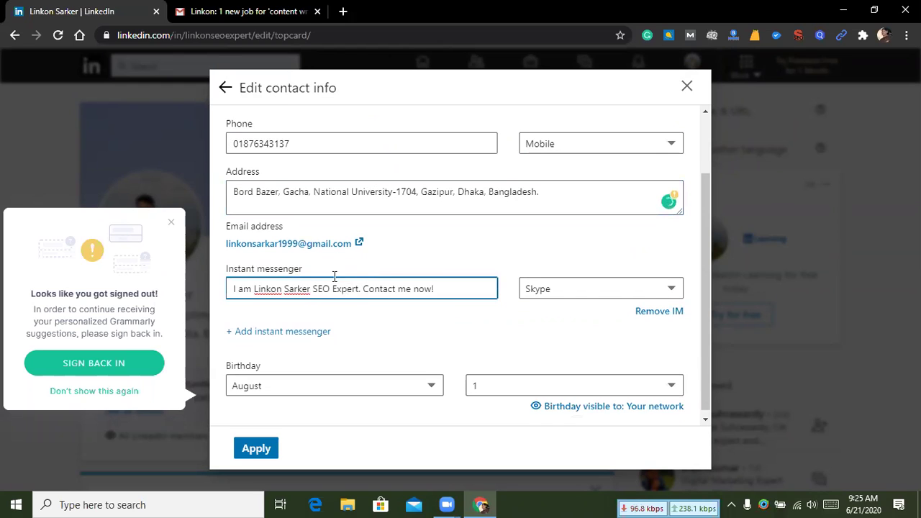
left_click(430, 286)
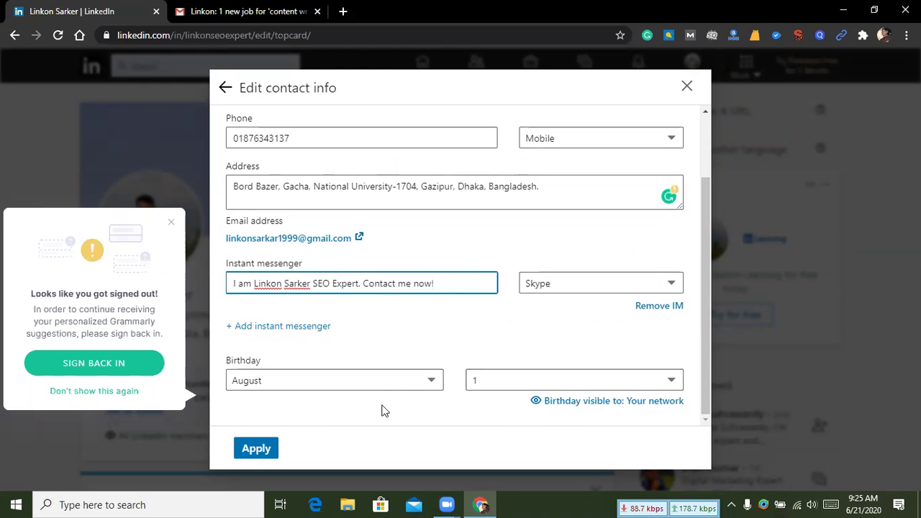
left_click(258, 448)
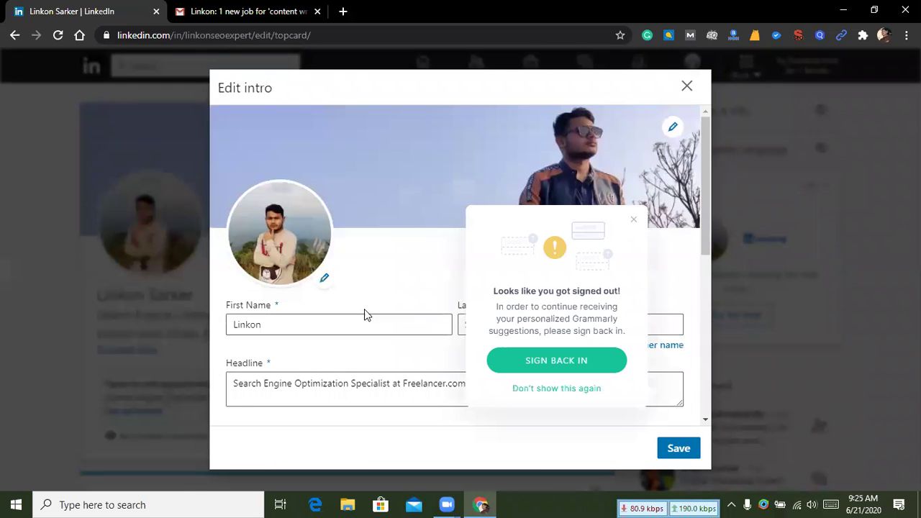
Dismiss the Grammarly sign-in notice, look over the intro form once more and close it, discarding the changes.
left_click(632, 223)
scroll(532, 362, "down", 5)
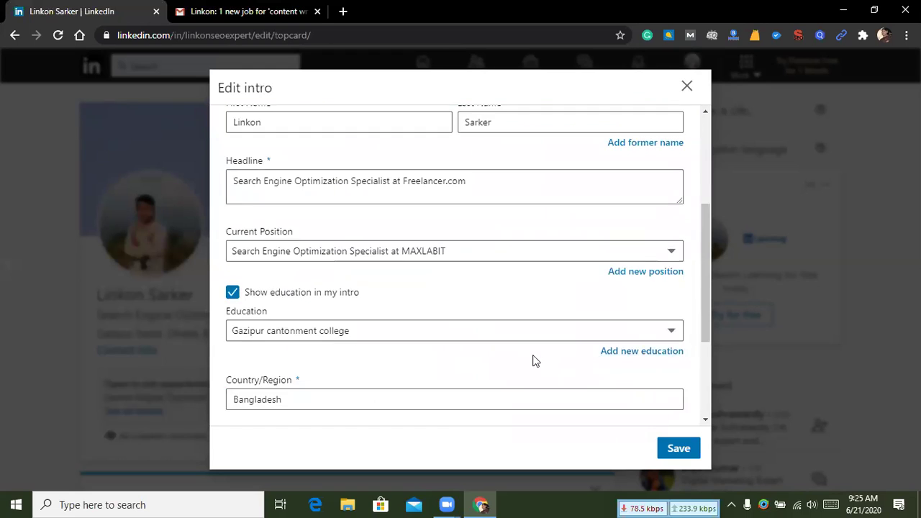
scroll(551, 309, "up", 4)
scroll(643, 128, "up", 2)
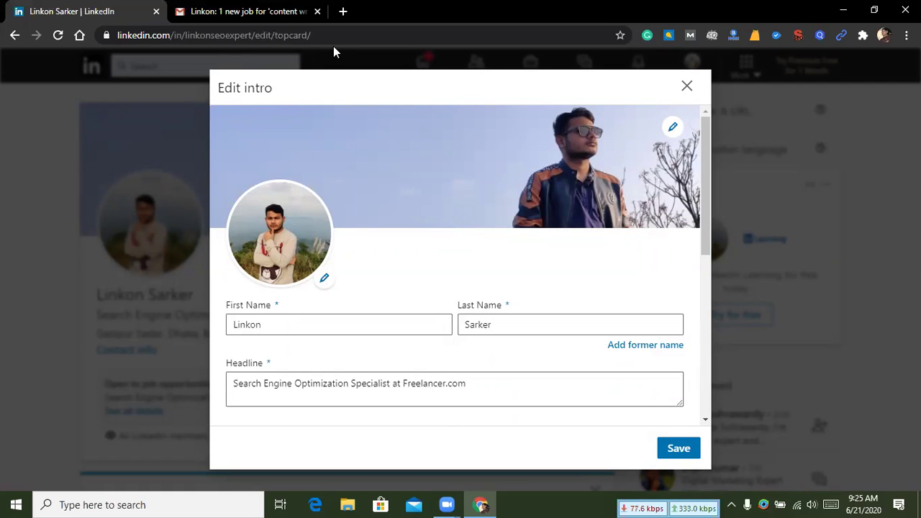
left_click(686, 87)
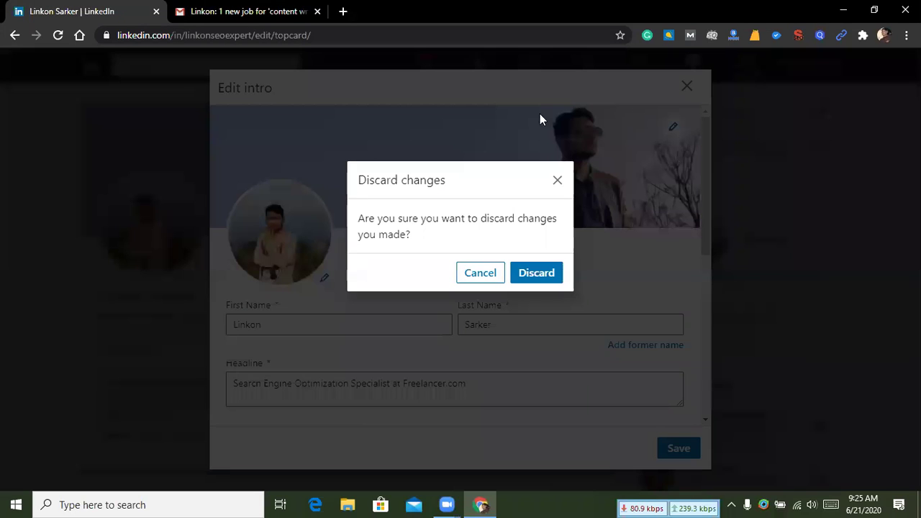
left_click(538, 274)
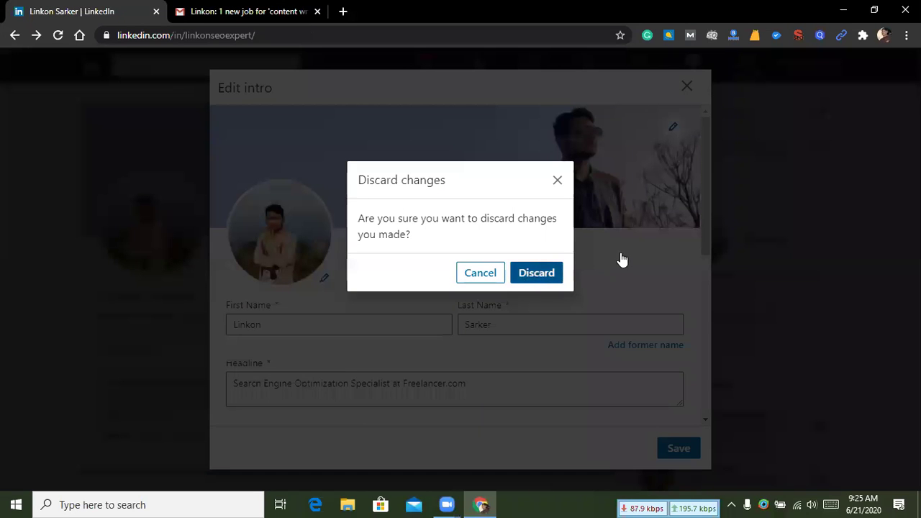
Examine the profile's intro card, job opportunities box, skill quiz prompt and About section.
scroll(414, 306, "down", 2)
scroll(446, 313, "down", 1)
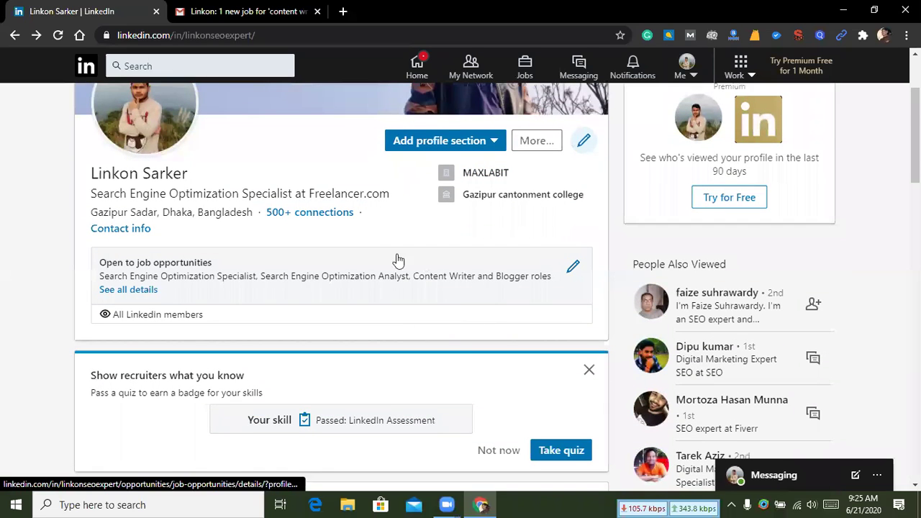
scroll(260, 259, "down", 1)
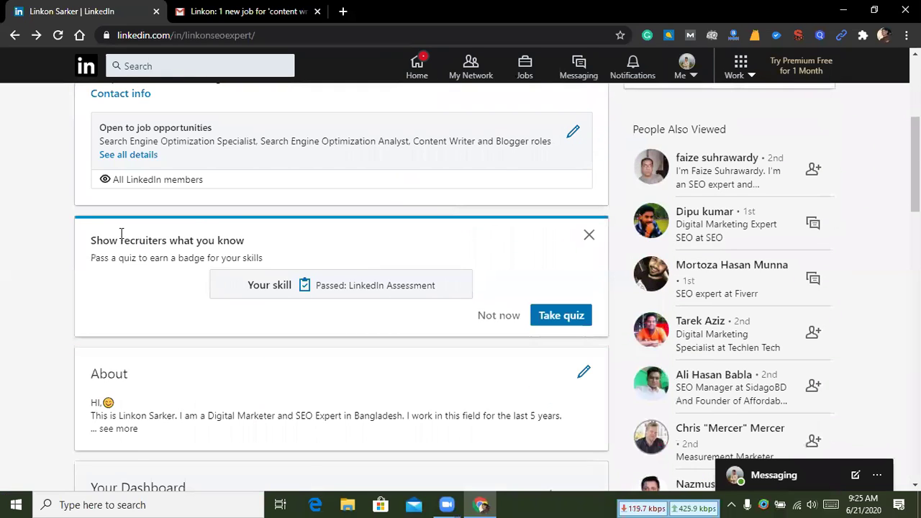
scroll(130, 241, "up", 2)
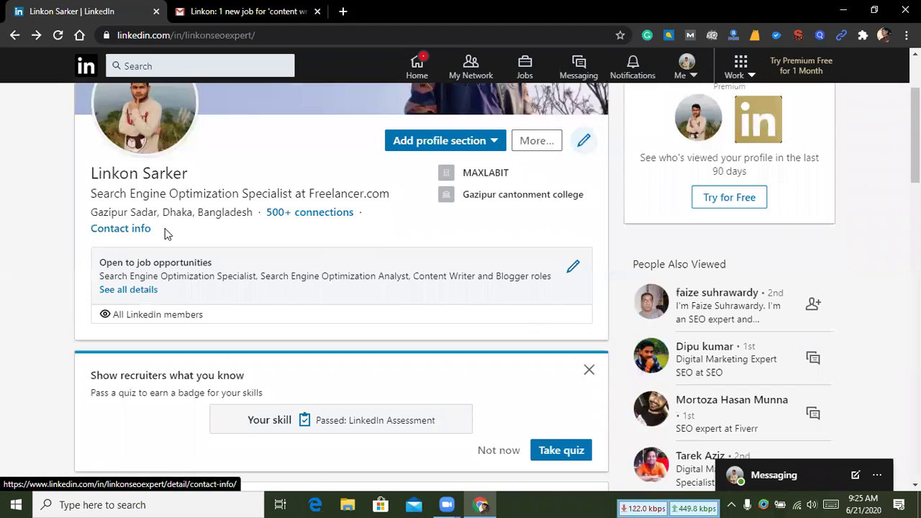
scroll(292, 240, "up", 2)
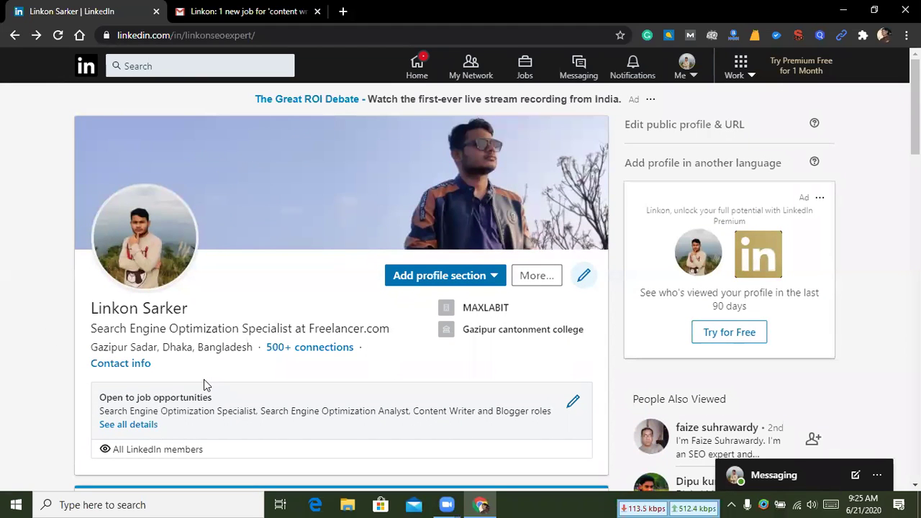
scroll(283, 313, "down", 1)
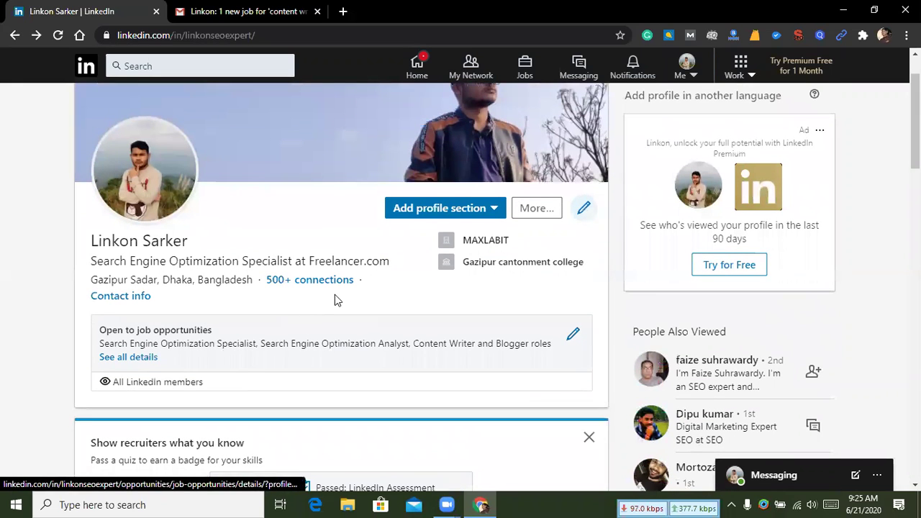
scroll(278, 274, "down", 1)
scroll(270, 279, "down", 2)
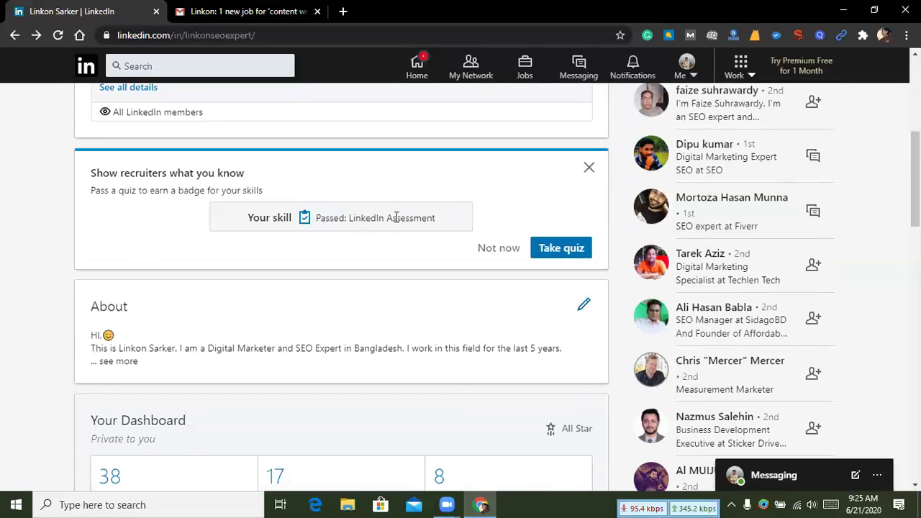
scroll(394, 217, "up", 2)
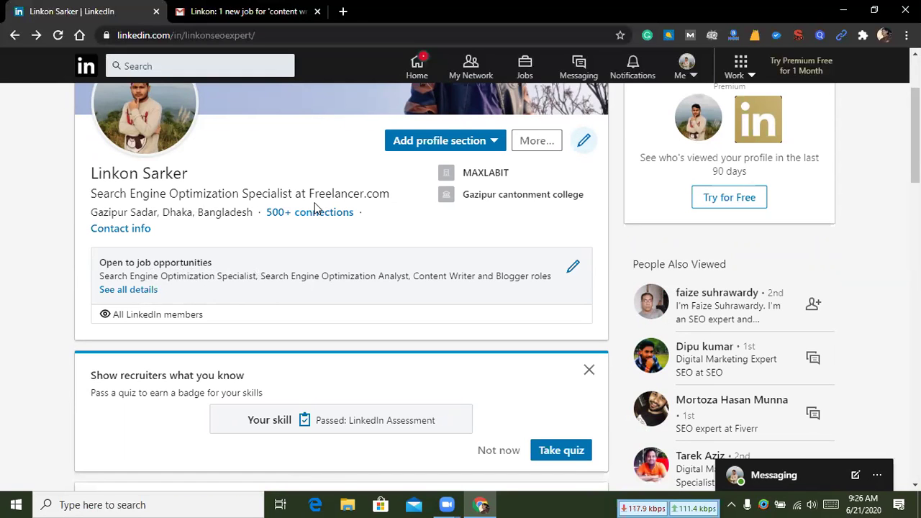
Go to the profile's Experience section and look over the listed positions.
scroll(360, 162, "down", 10)
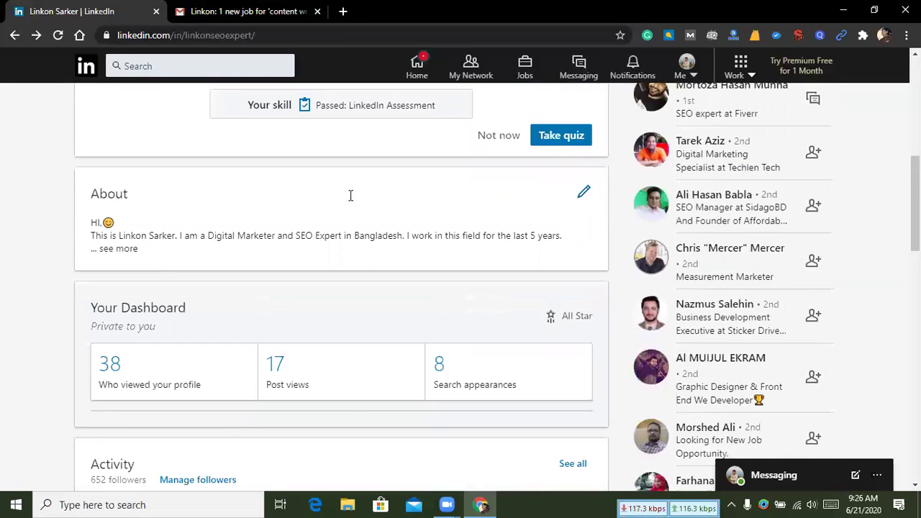
scroll(349, 202, "down", 2)
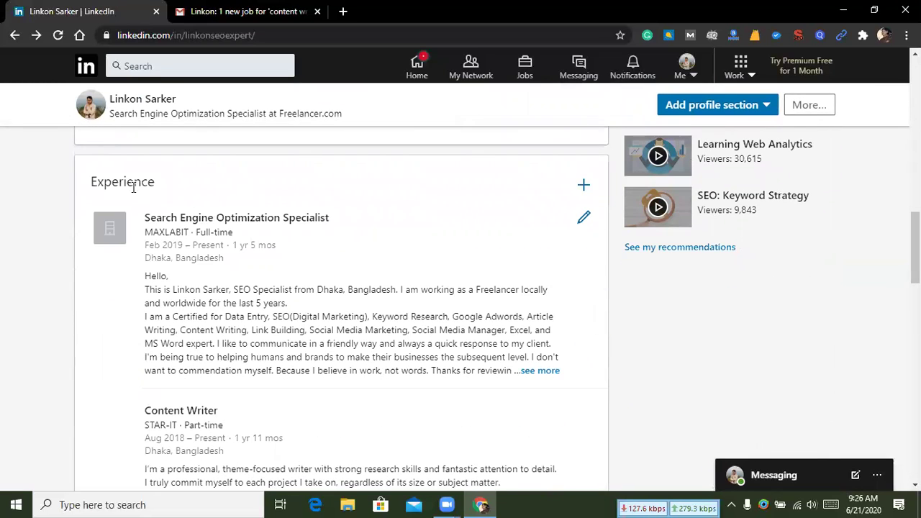
left_click_drag(90, 181, 180, 198)
left_click(180, 197)
scroll(180, 198, "down", 1)
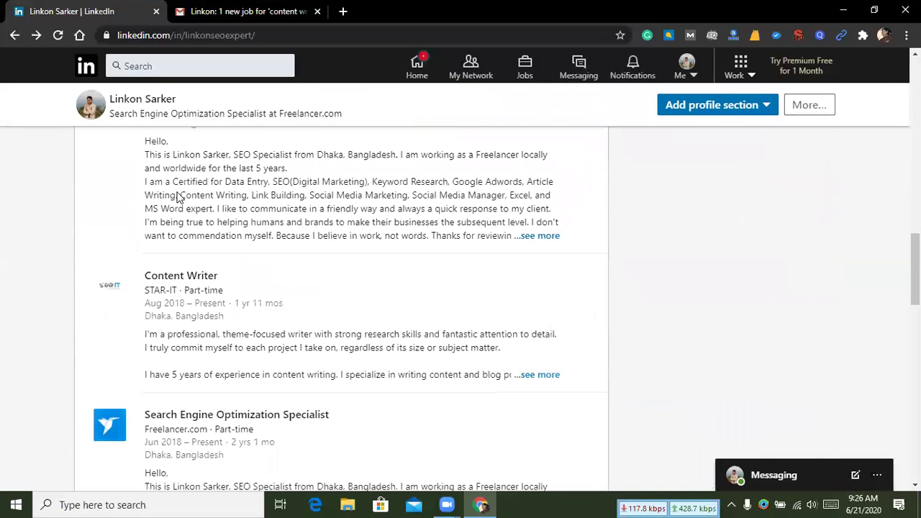
scroll(178, 198, "up", 1)
scroll(151, 232, "down", 1)
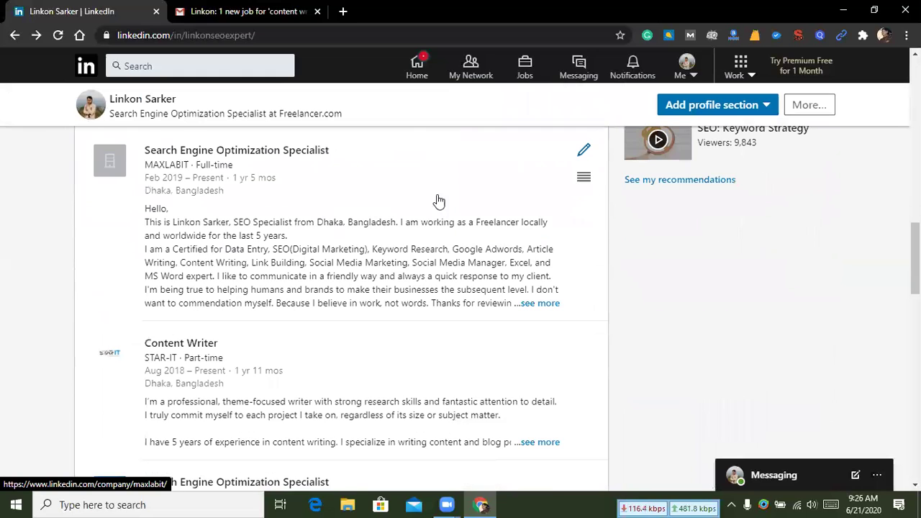
Expand the description of the Search Engine Optimization Specialist position at MAXLABIT and highlight its whole text.
left_click(538, 305)
scroll(269, 235, "down", 1)
scroll(269, 235, "up", 1)
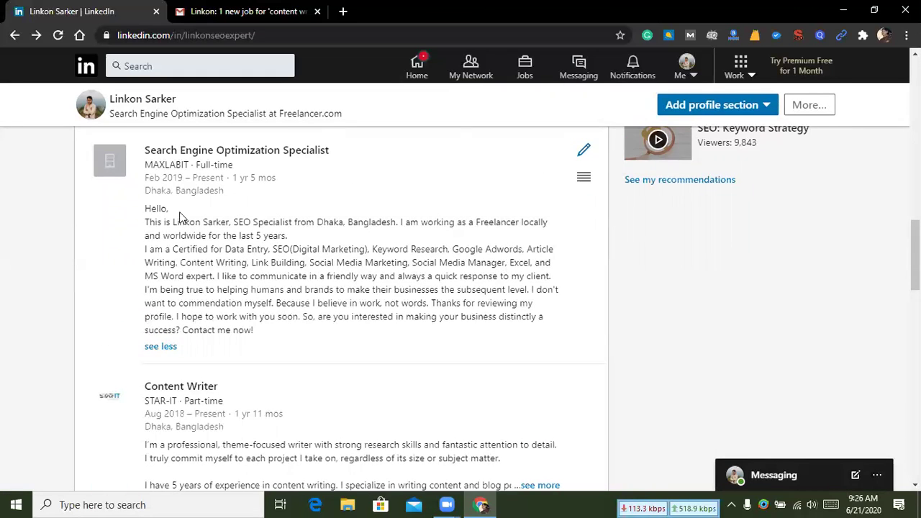
left_click_drag(152, 208, 129, 210)
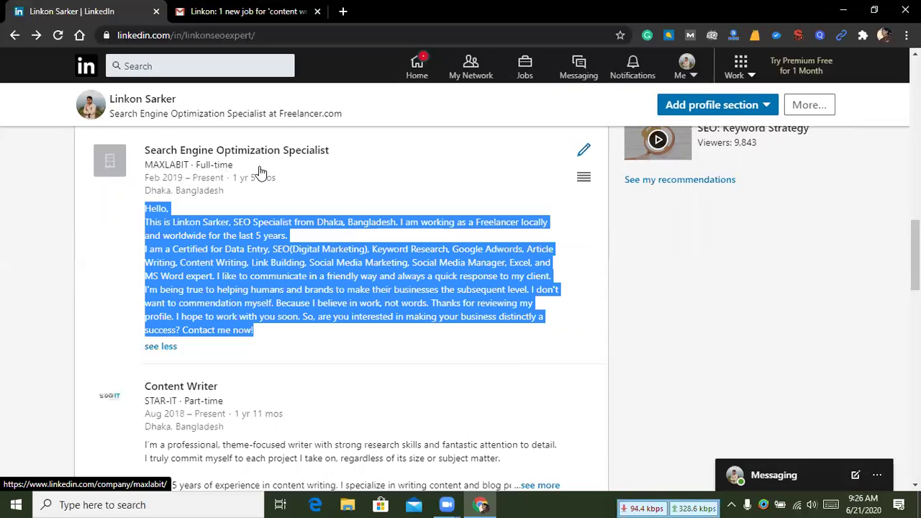
Open the MAXLABIT company page from the experience entry, look it over and return to the profile.
left_click(207, 207)
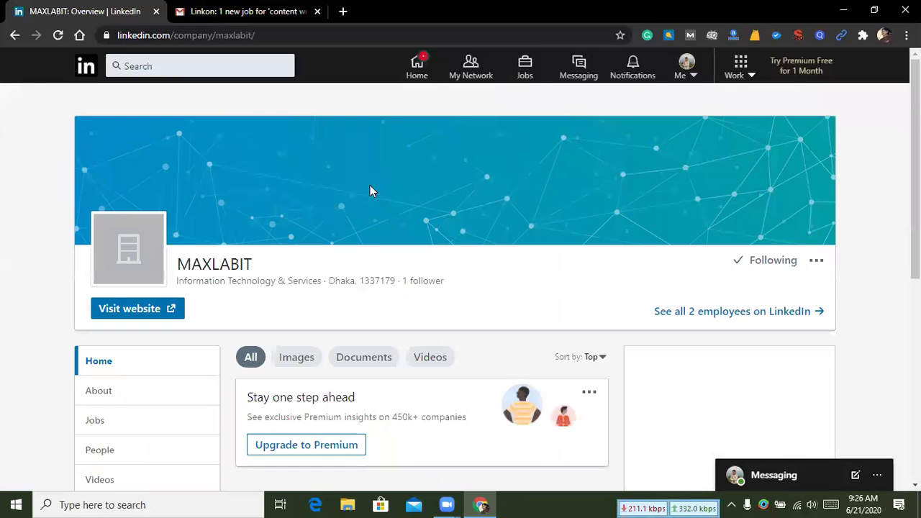
scroll(339, 279, "down", 2)
scroll(230, 213, "up", 2)
left_click(15, 34)
scroll(397, 260, "down", 10)
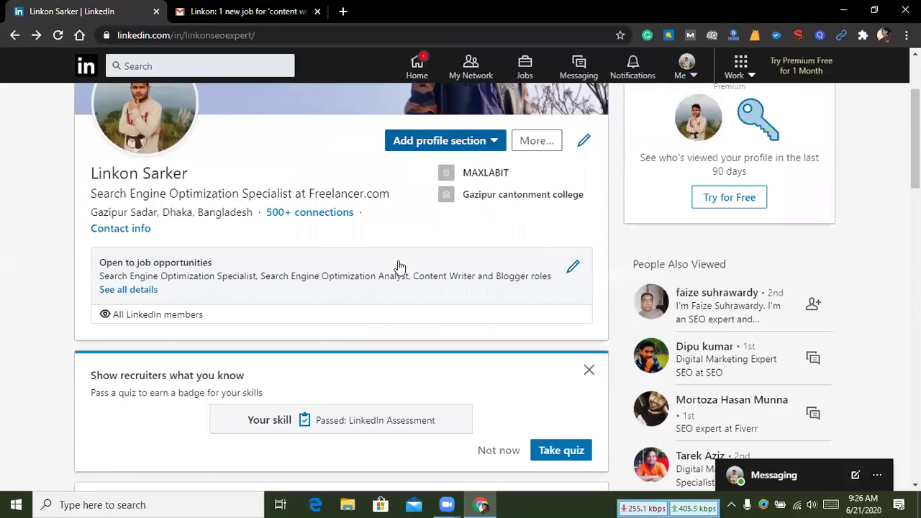
Open the MAXLABIT experience entry for editing, check its title and choose Full-time as the employment type.
scroll(400, 262, "down", 5)
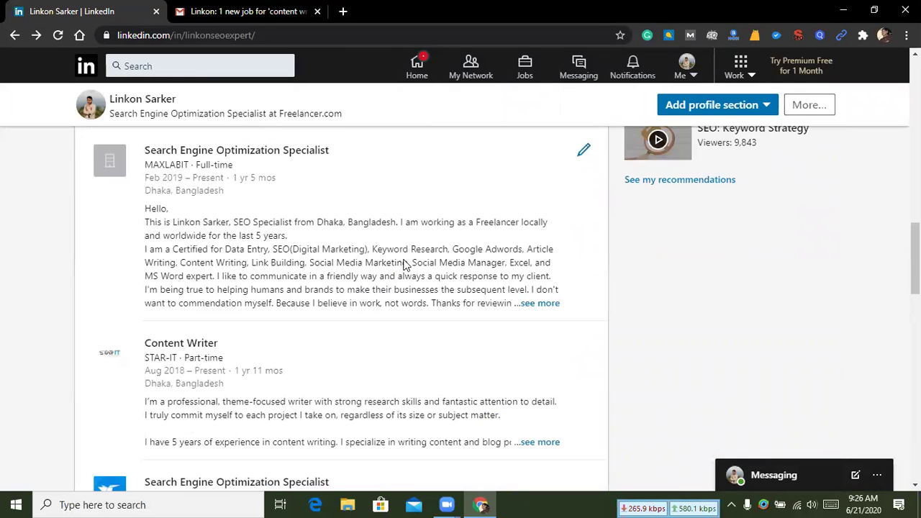
left_click(588, 151)
scroll(287, 155, "down", 1)
scroll(286, 155, "up", 1)
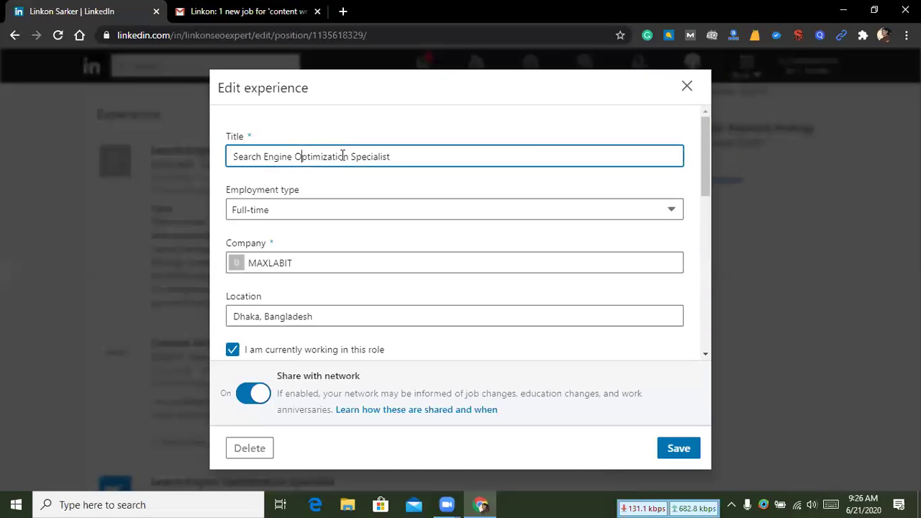
left_click(405, 158)
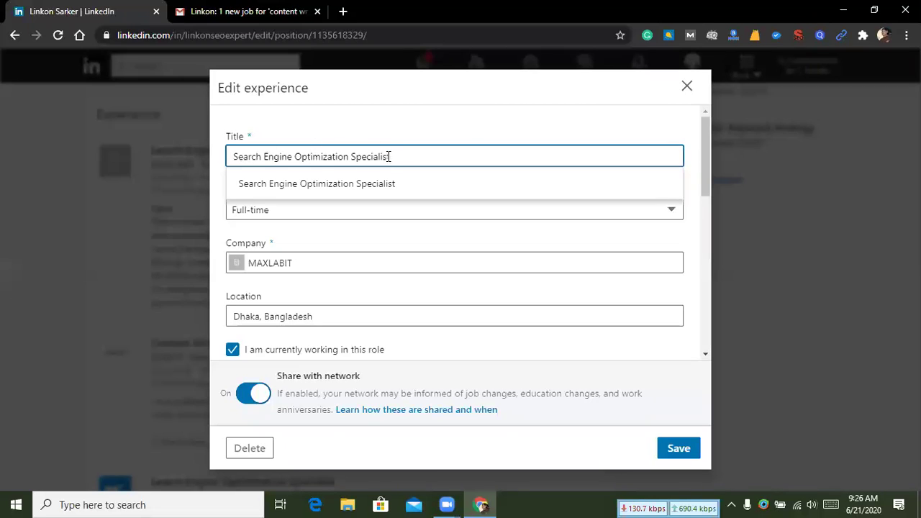
left_click(321, 215)
left_click(321, 215)
left_click(321, 214)
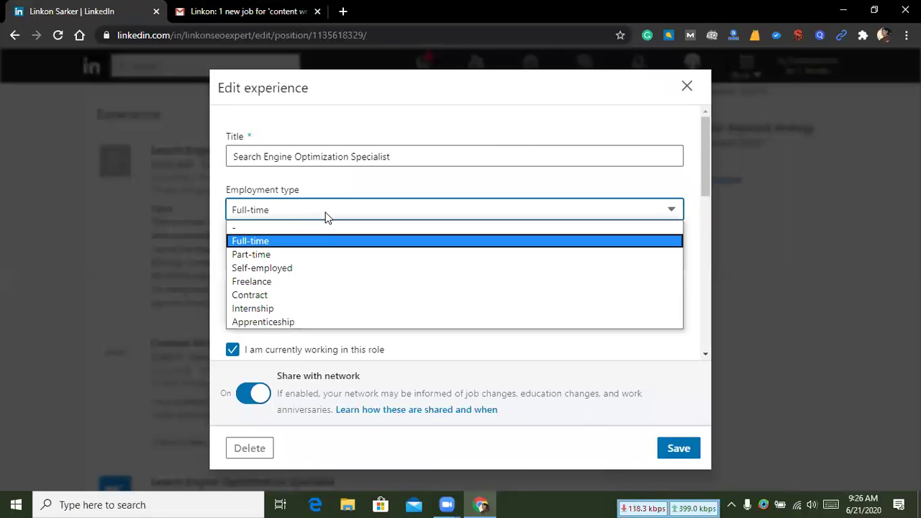
left_click(370, 243)
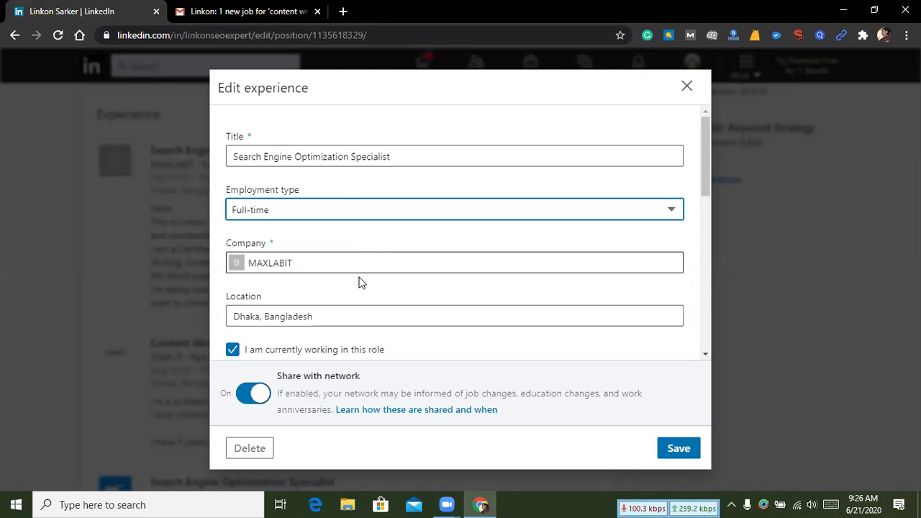
Highlight the company name MAXLABIT in the experience form and check the location, current-role and start date fields.
scroll(336, 261, "down", 1)
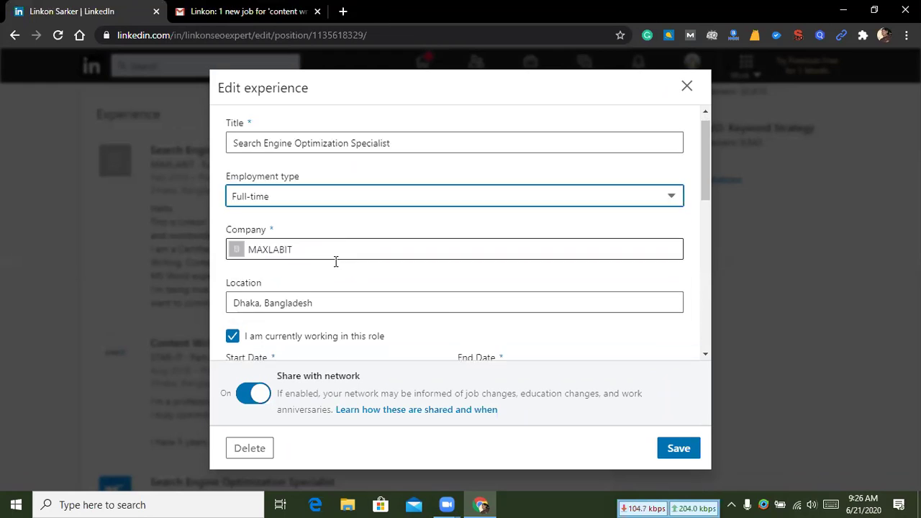
left_click(350, 190)
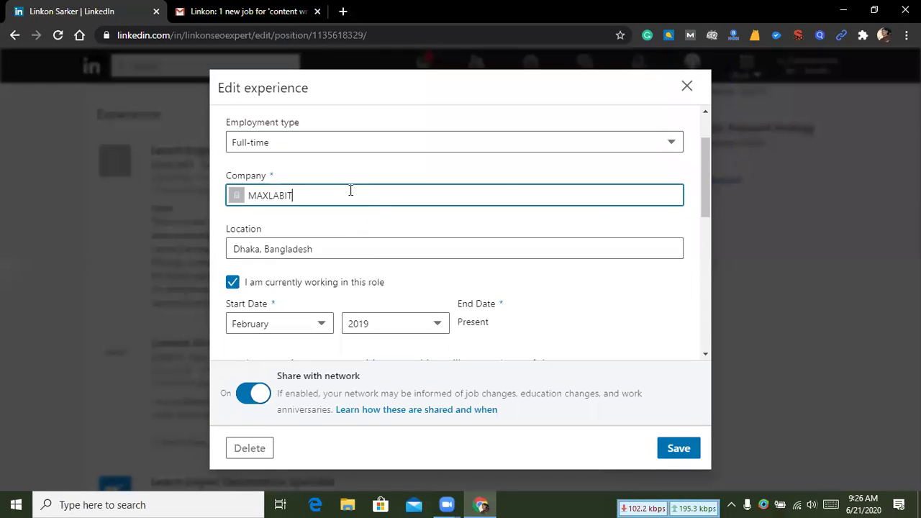
double_click(387, 184)
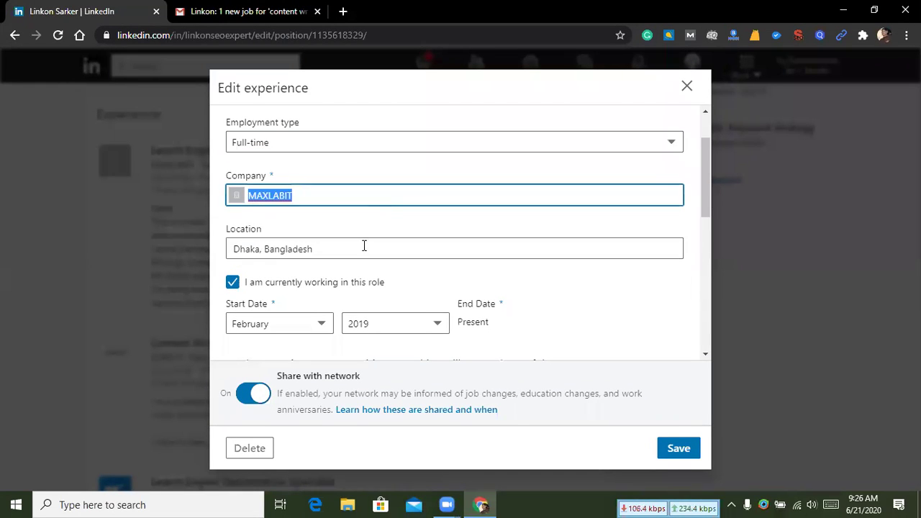
scroll(365, 238, "down", 1)
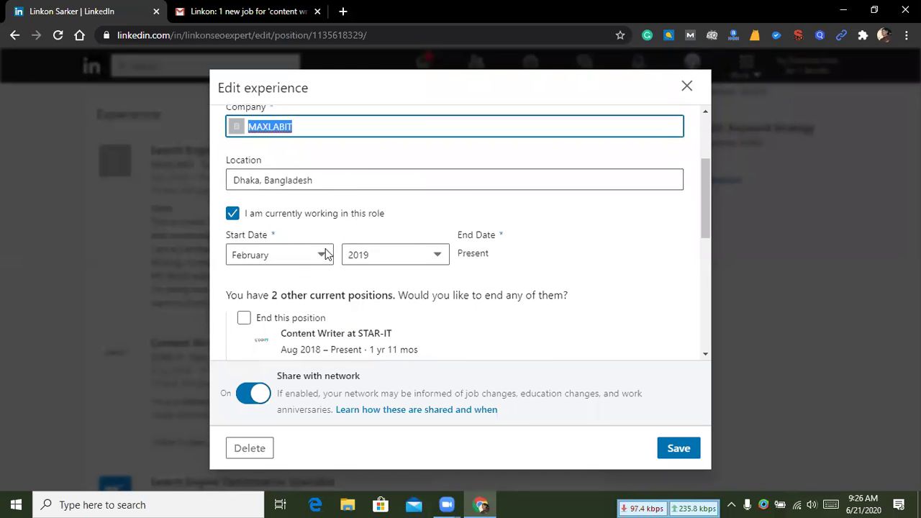
scroll(309, 216, "down", 1)
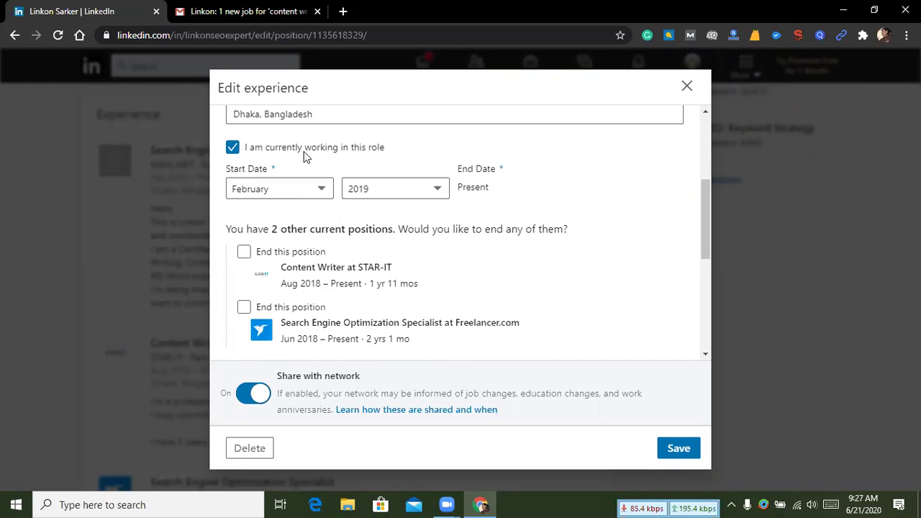
Review the other current positions, description and media options of the MAXLABIT entry and save it.
scroll(320, 155, "down", 2)
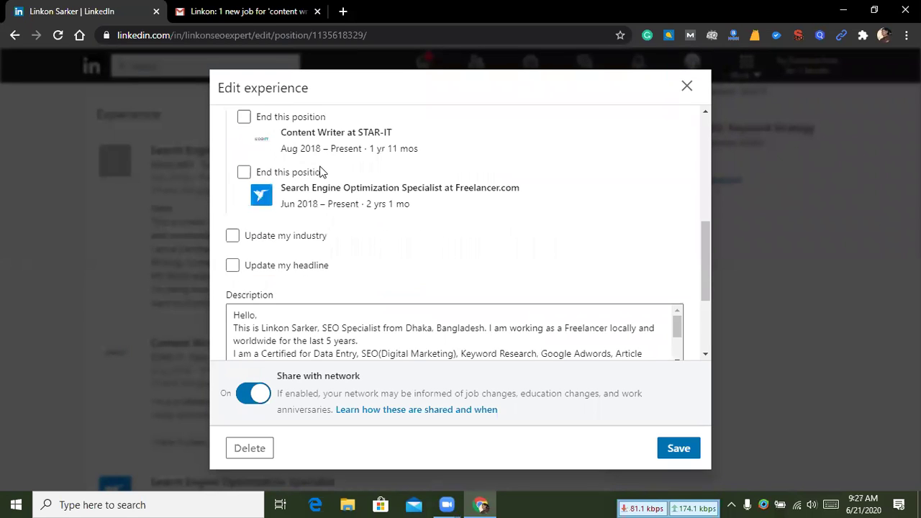
scroll(337, 155, "up", 1)
scroll(432, 244, "up", 1)
scroll(362, 263, "down", 3)
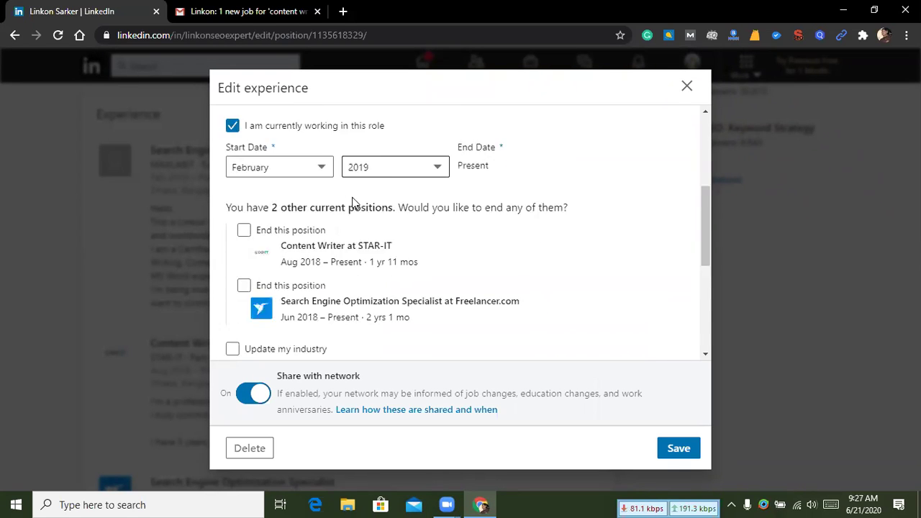
scroll(261, 205, "down", 2)
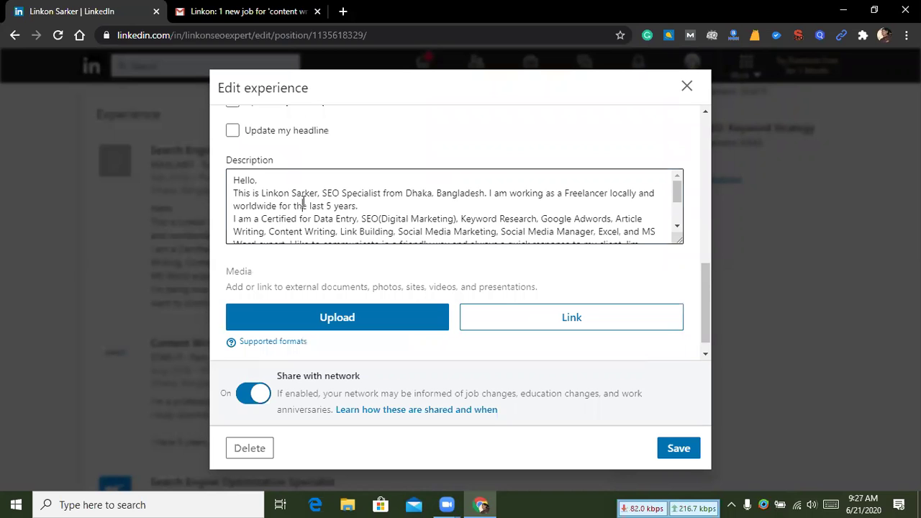
scroll(307, 209, "down", 3)
scroll(303, 211, "up", 2)
scroll(303, 211, "down", 2)
scroll(303, 211, "up", 3)
scroll(303, 212, "down", 4)
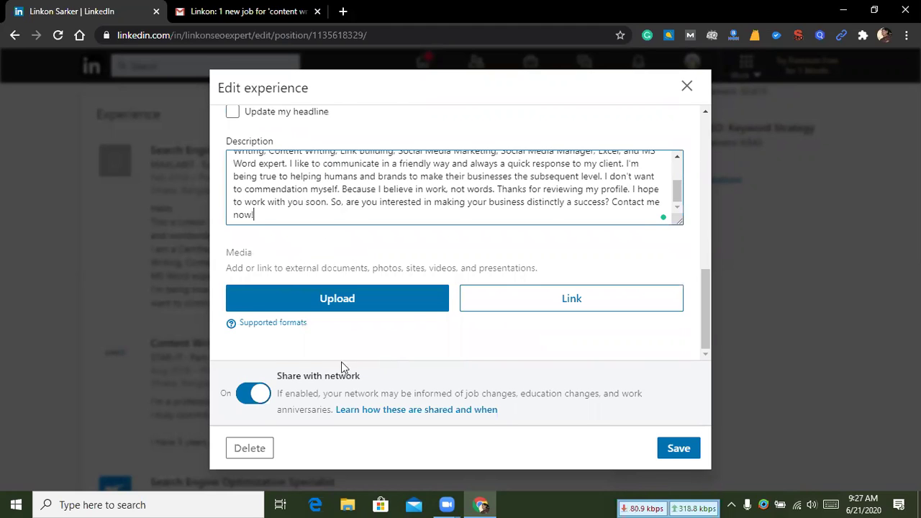
left_click(669, 448)
Look over the positions in the Experience section, from MAXLABIT and STAR-IT down to Freelancer.com and Fiverr.
scroll(298, 237, "down", 2)
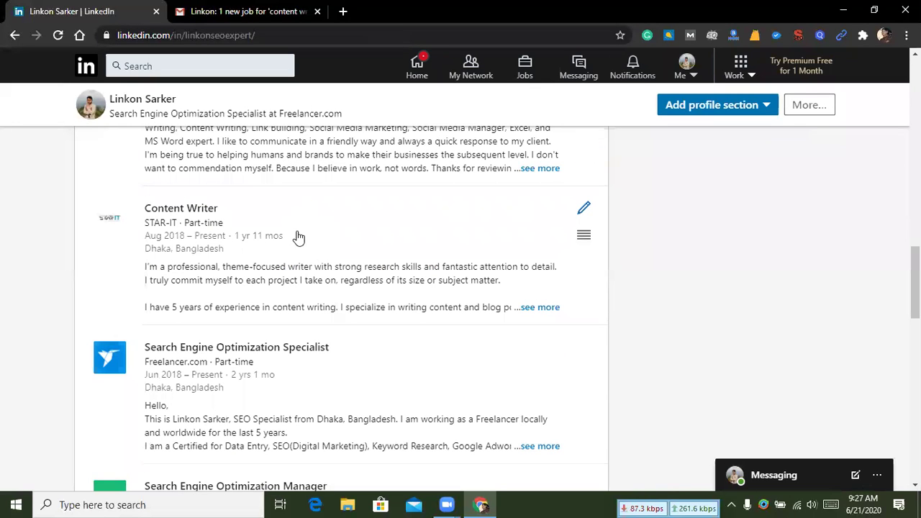
scroll(302, 249, "up", 1)
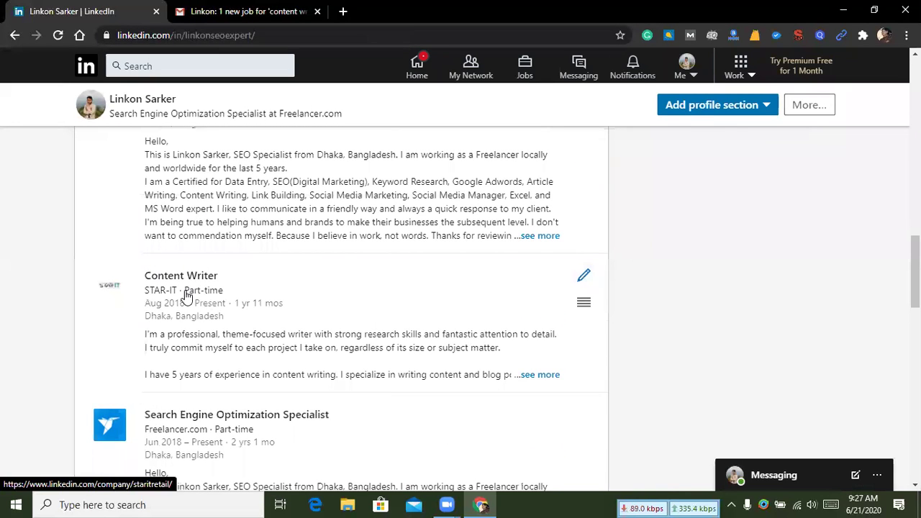
scroll(186, 295, "up", 4)
scroll(180, 259, "down", 1)
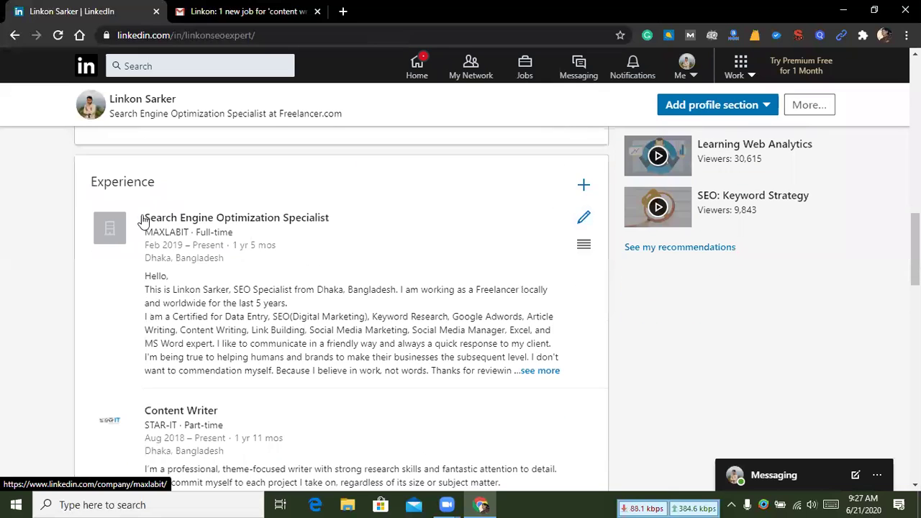
scroll(258, 221, "down", 2)
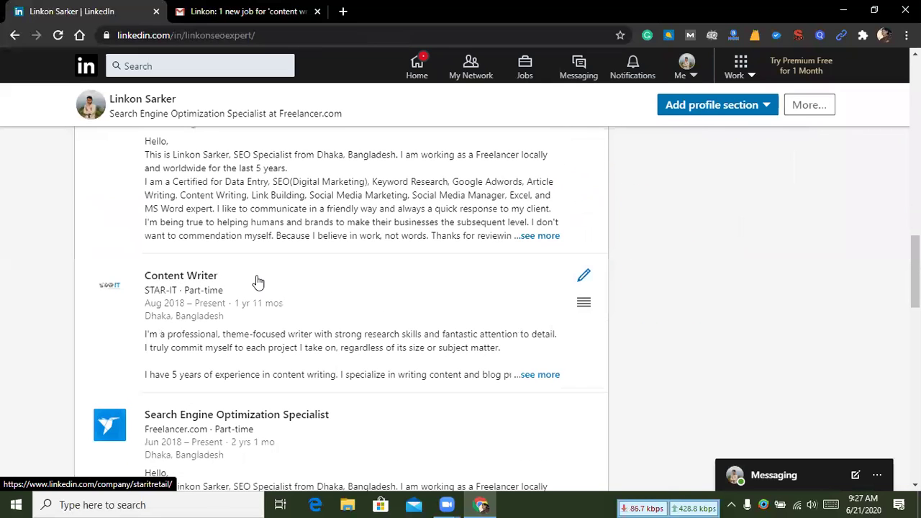
scroll(258, 281, "down", 1)
scroll(193, 331, "down", 1)
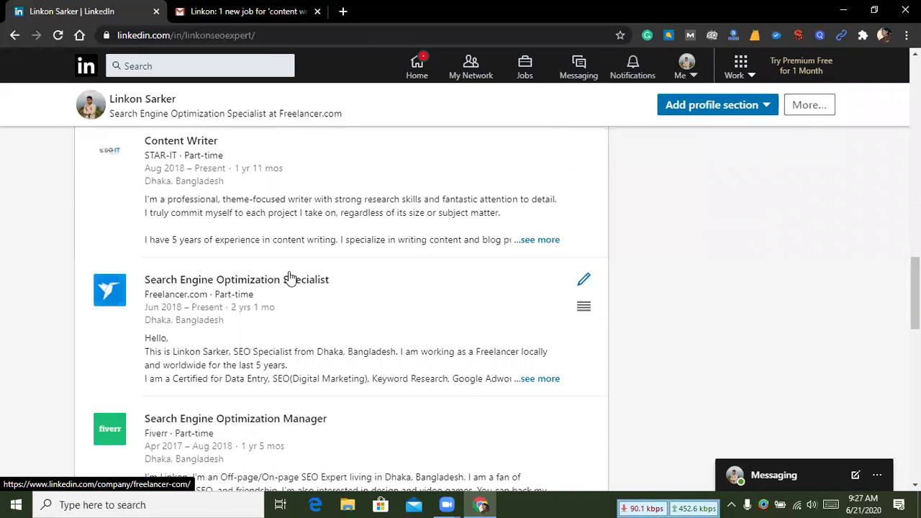
scroll(175, 338, "down", 1)
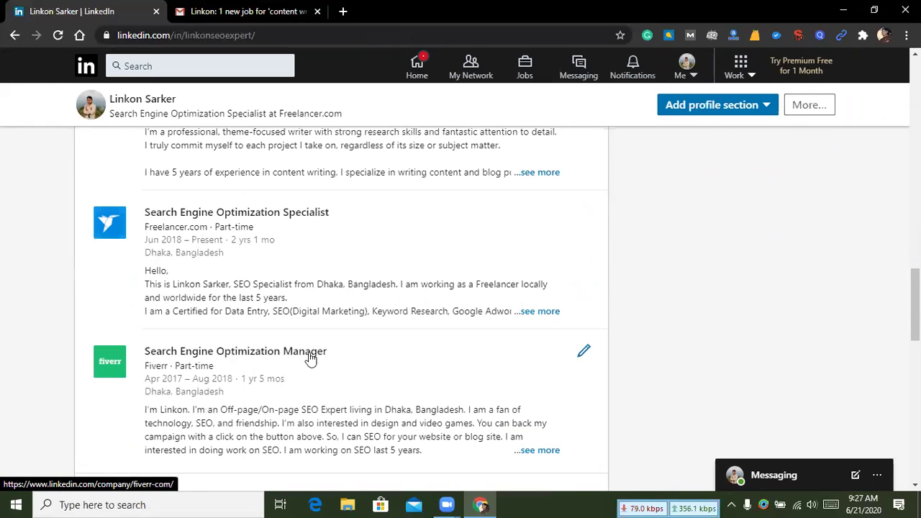
scroll(245, 350, "down", 1)
scroll(261, 330, "down", 2)
Reorder the Experience section by moving the MAXLABIT position below the Content Writer position at STAR-IT.
scroll(424, 284, "up", 7)
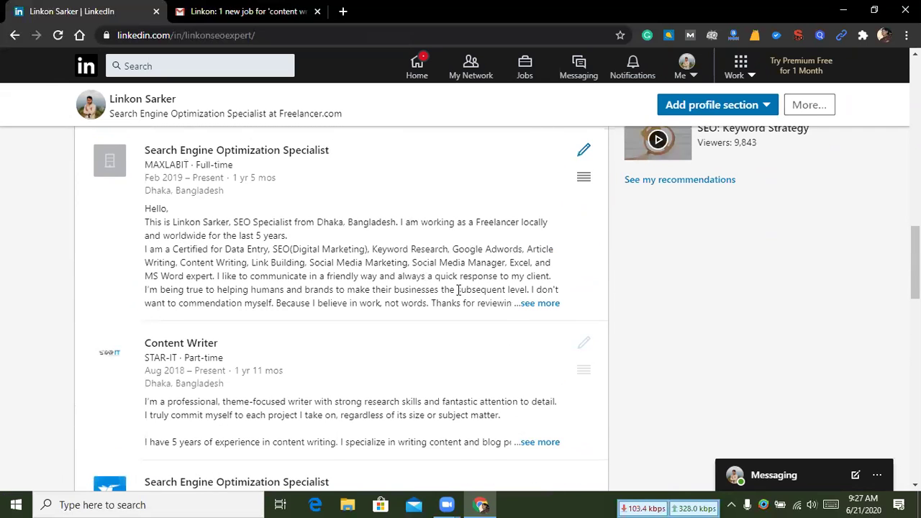
scroll(464, 283, "up", 2)
mouse_move(583, 322)
left_mouse_down()
mouse_move(578, 370)
mouse_move(582, 291)
mouse_move(582, 374)
mouse_move(581, 296)
mouse_move(575, 321)
mouse_move(574, 290)
mouse_move(574, 330)
mouse_move(574, 295)
mouse_move(568, 319)
left_mouse_up()
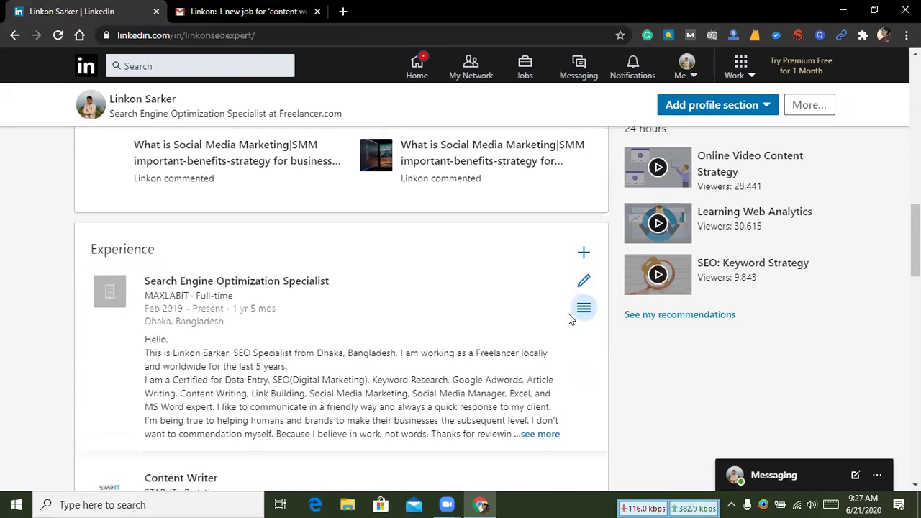
scroll(540, 270, "down", 4)
scroll(516, 283, "up", 3)
scroll(541, 272, "down", 3)
left_click_drag(584, 267, 579, 317)
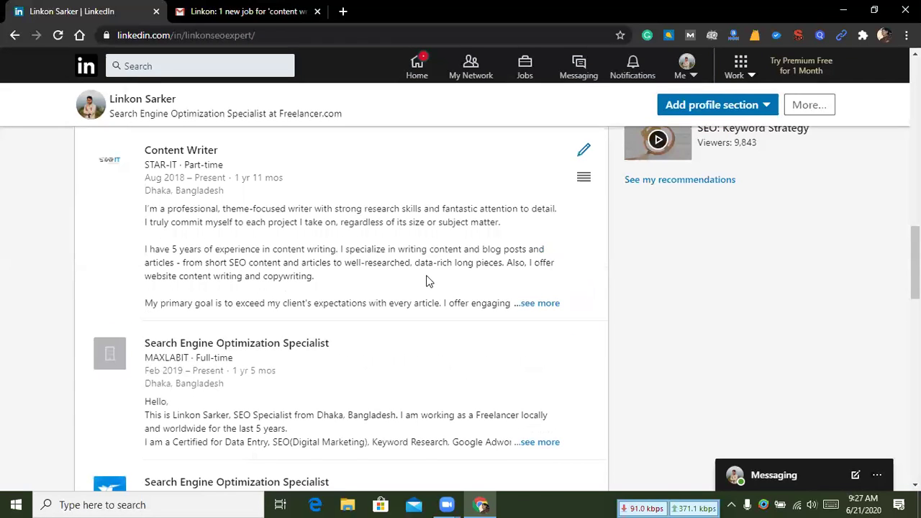
Move the MAXLABIT position back above the Content Writer position, to the start of the Experience list.
scroll(428, 284, "up", 1)
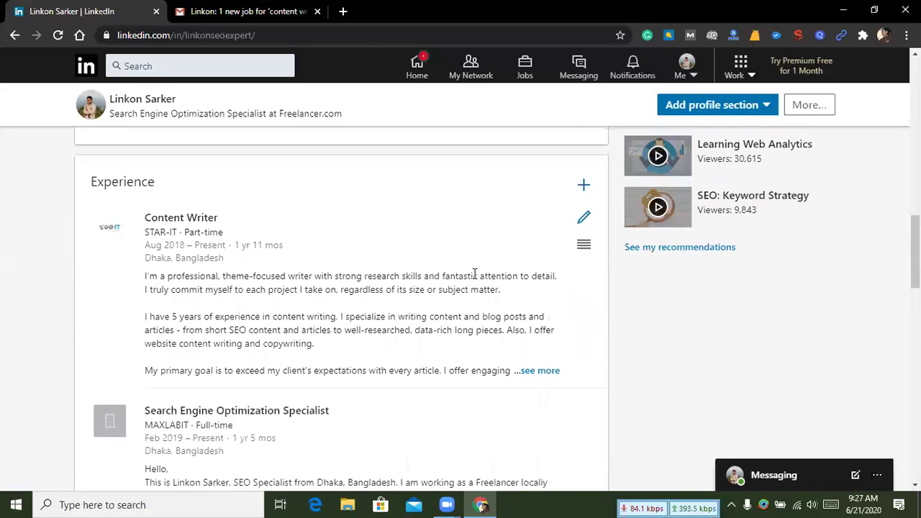
scroll(520, 370, "down", 3)
scroll(580, 284, "up", 1)
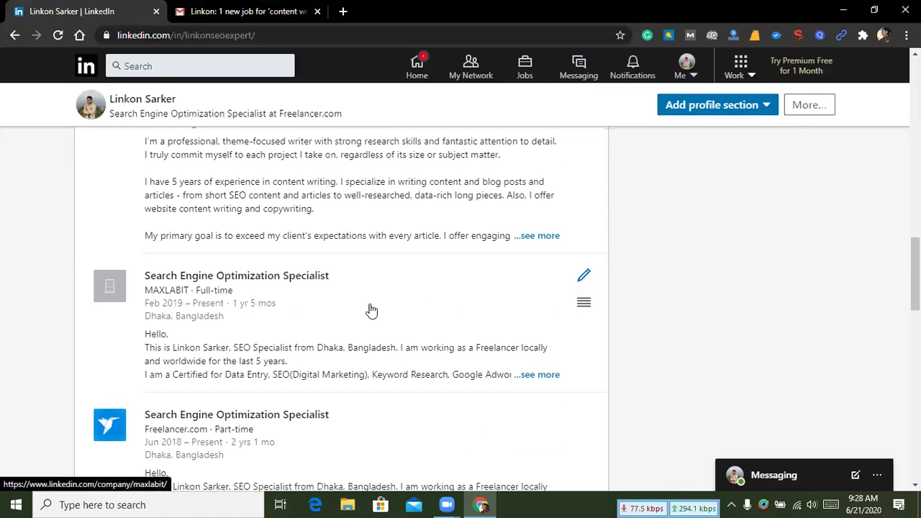
left_click_drag(584, 302, 552, 107)
scroll(329, 223, "up", 2)
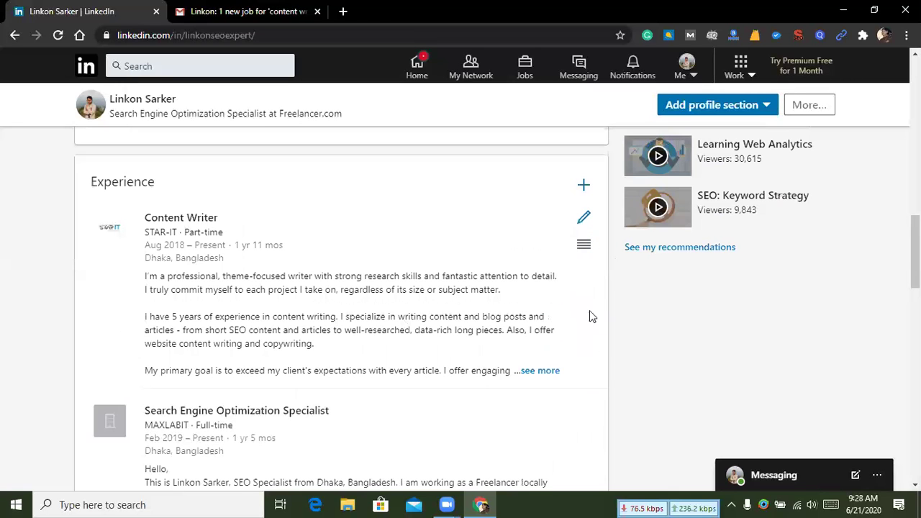
left_click_drag(584, 441, 583, 249)
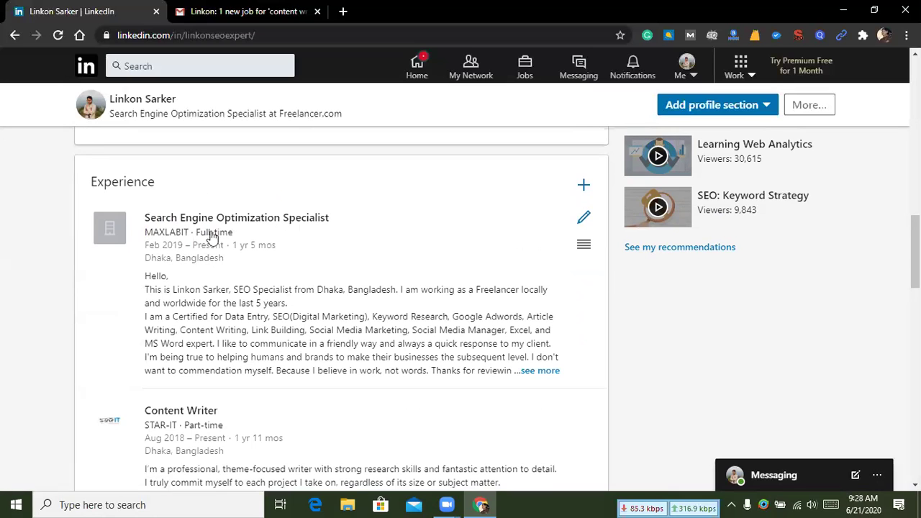
Examine the remaining experience positions and the Education and Skills & Endorsements sections of the profile.
scroll(192, 252, "down", 3)
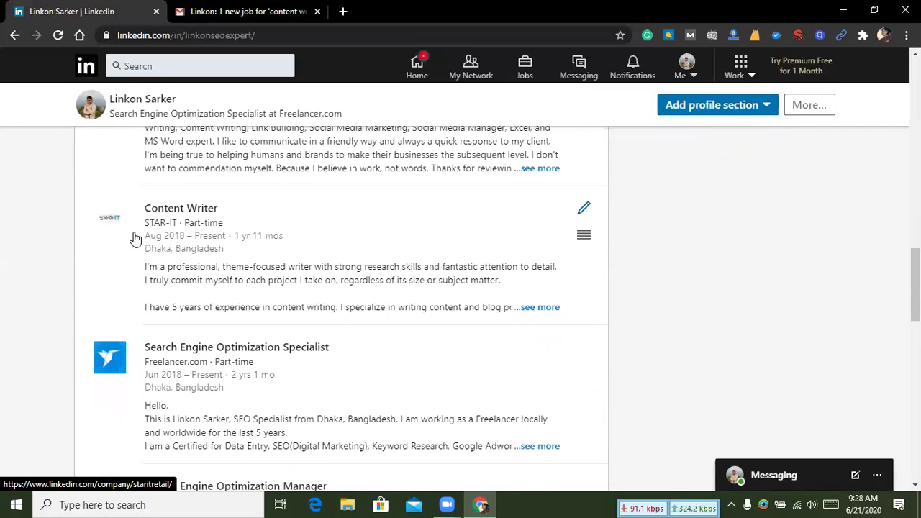
scroll(194, 247, "down", 2)
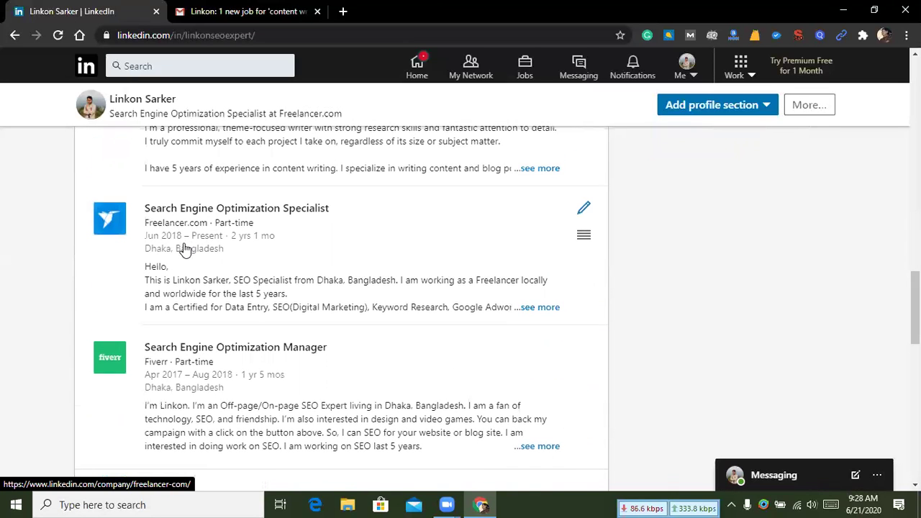
scroll(184, 248, "down", 2)
scroll(189, 271, "down", 3)
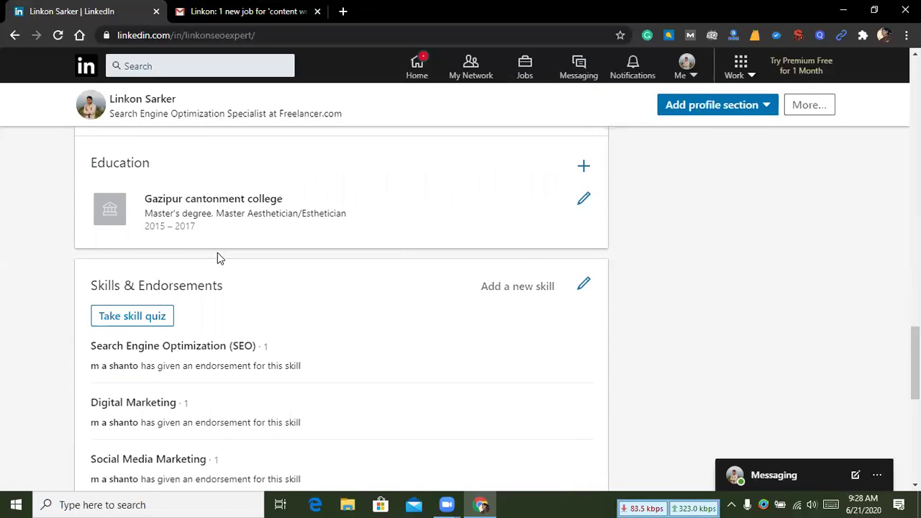
scroll(217, 252, "down", 1)
scroll(220, 258, "up", 4)
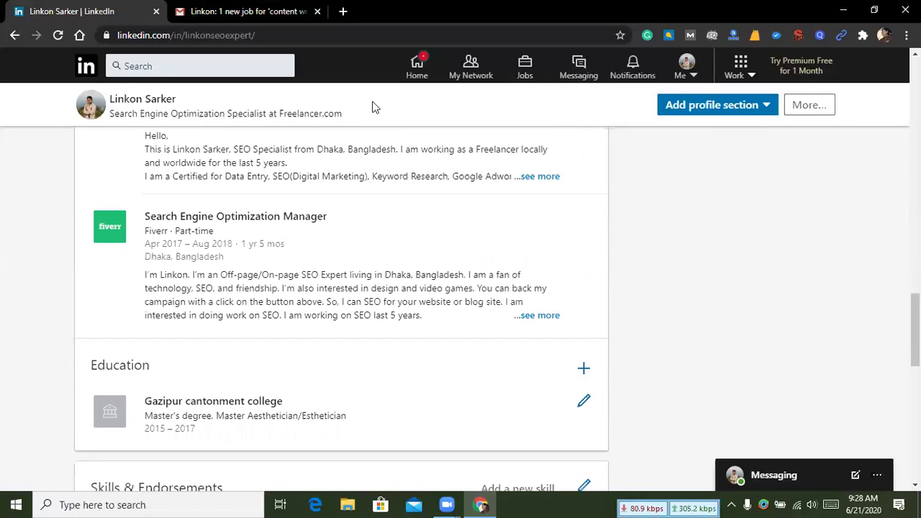
Open the Gazipur cantonment college education entry for editing and go through its fields, from school and degree to description and media.
scroll(381, 243, "down", 3)
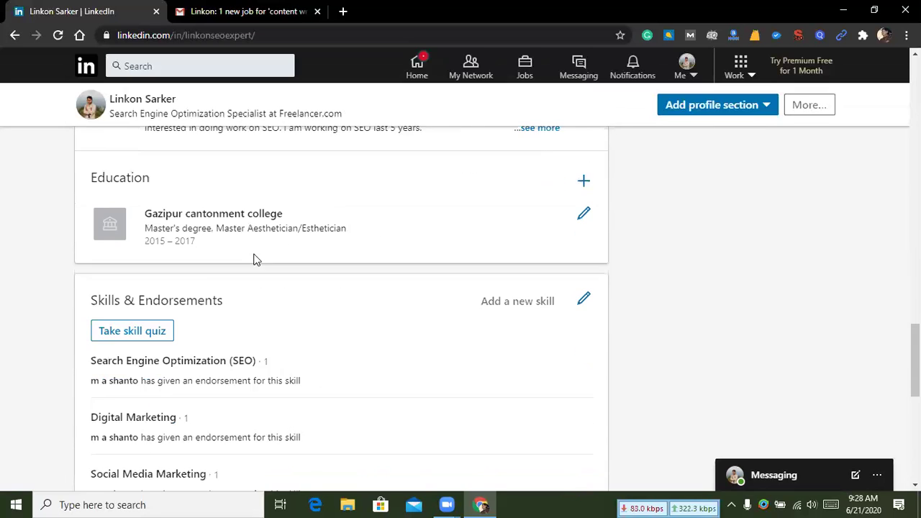
left_click(583, 204)
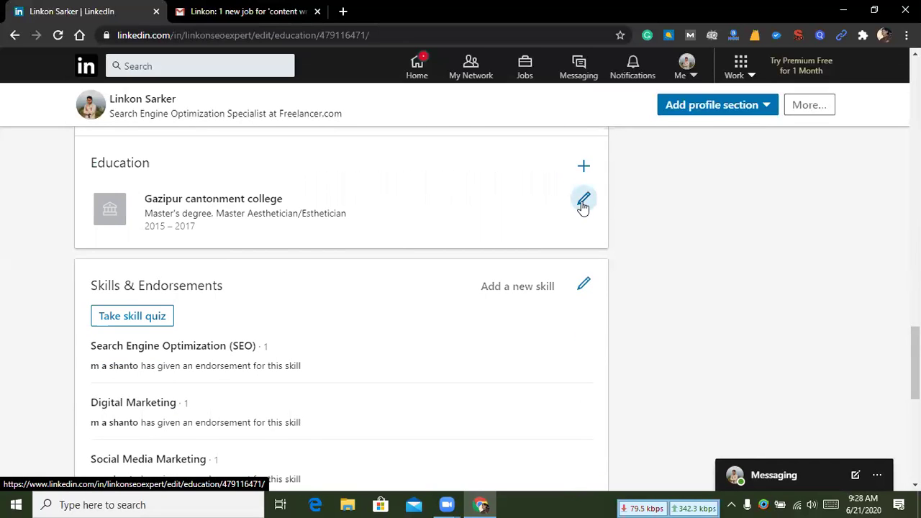
scroll(483, 228, "down", 5)
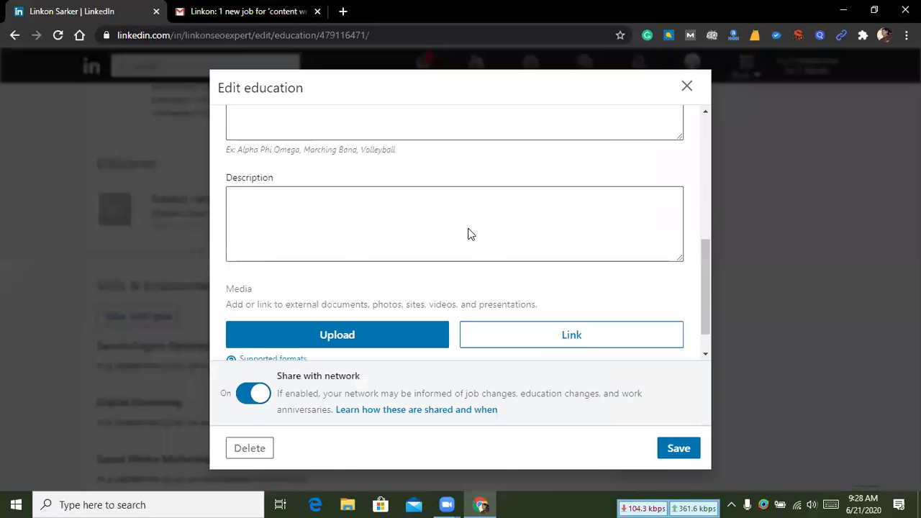
scroll(467, 234, "up", 5)
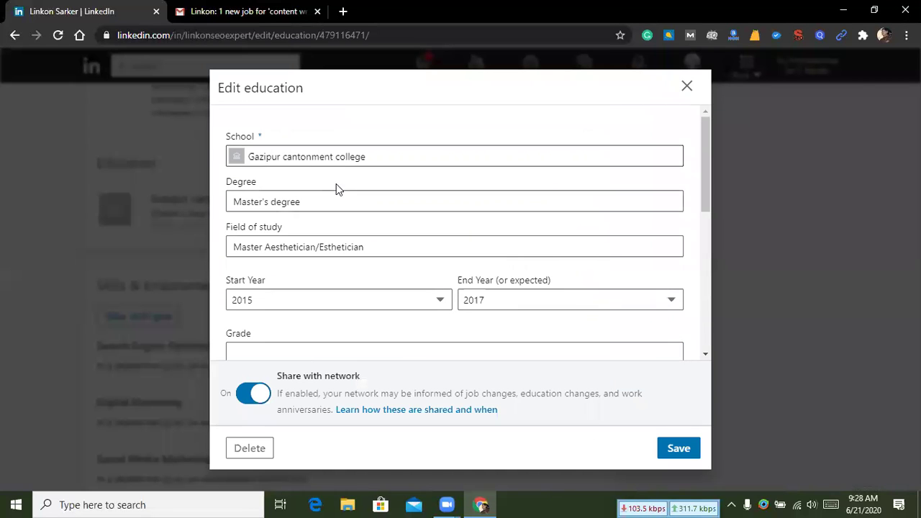
left_click(312, 156)
left_click(325, 198)
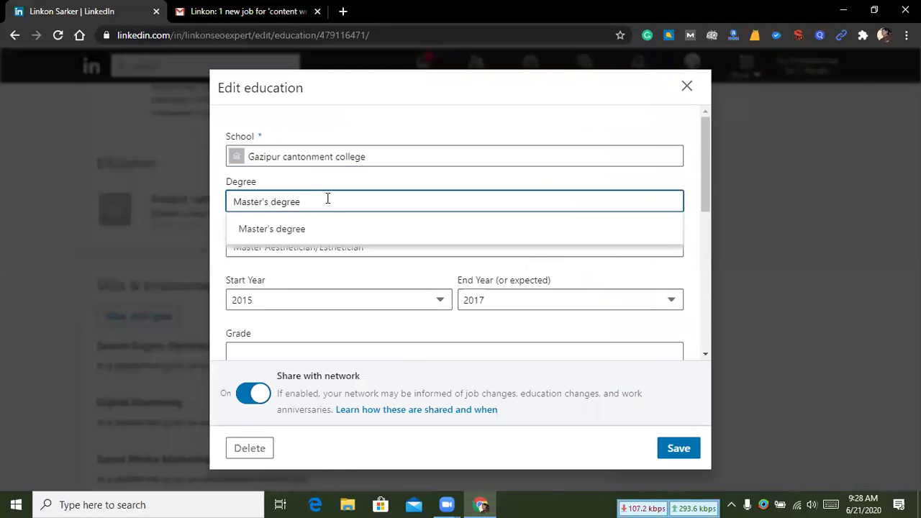
scroll(327, 199, "down", 1)
left_click(321, 180)
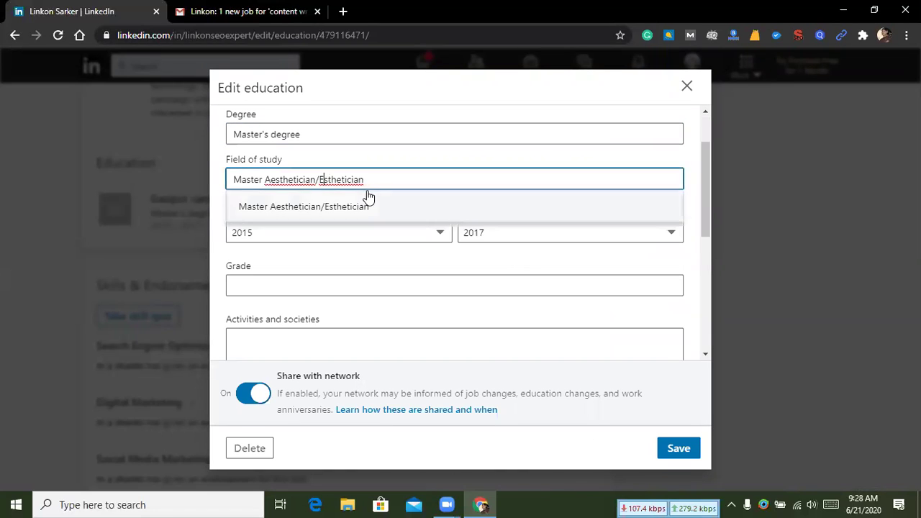
left_click(362, 162)
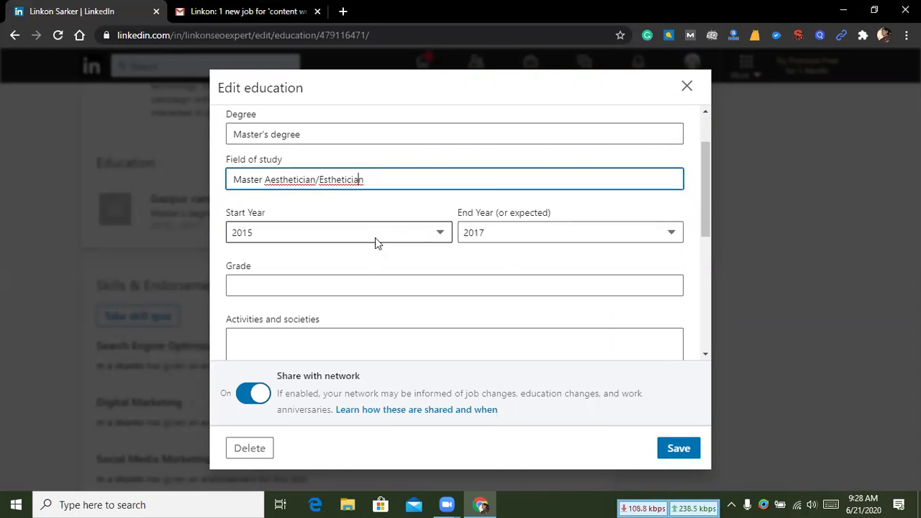
scroll(372, 231, "down", 1)
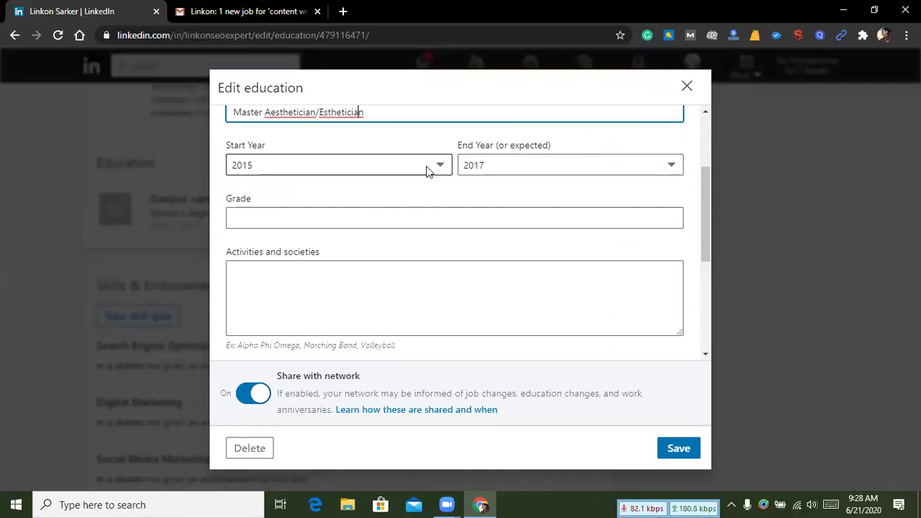
left_click(459, 237)
left_click(455, 220)
scroll(396, 209, "down", 3)
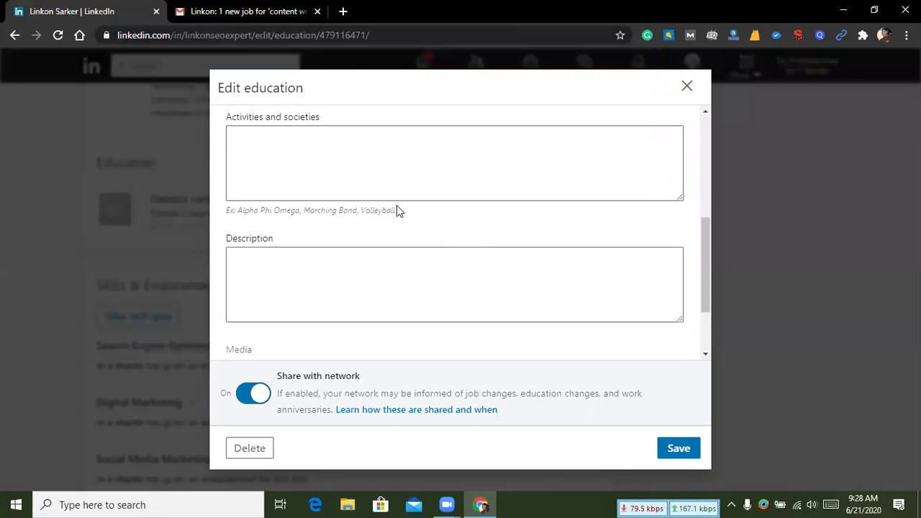
scroll(397, 211, "down", 1)
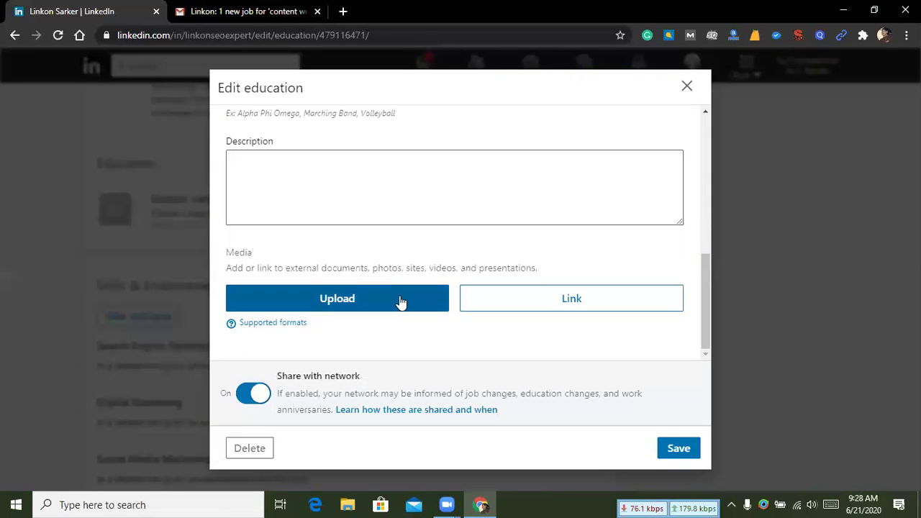
Browse the Downloads folder for education media, cancel the file selection and save the education entry without an upload.
left_click(372, 304)
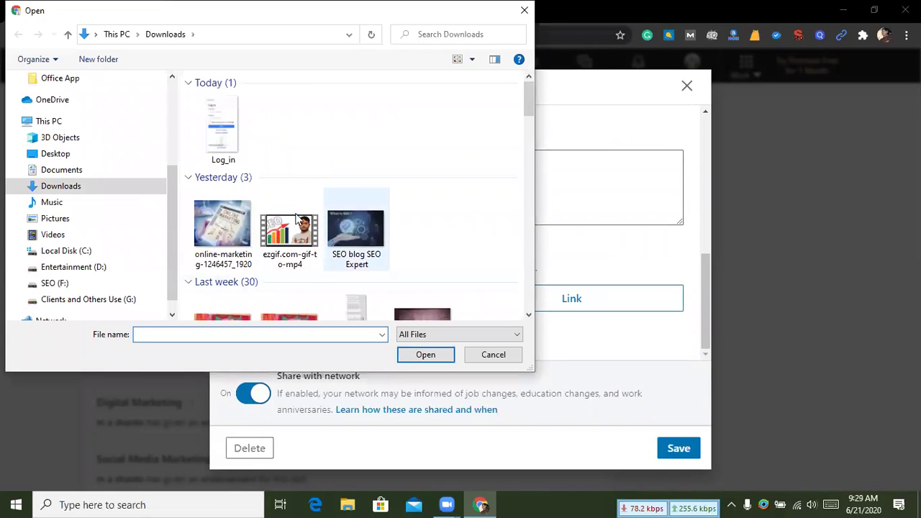
scroll(375, 228, "down", 3)
scroll(403, 196, "down", 5)
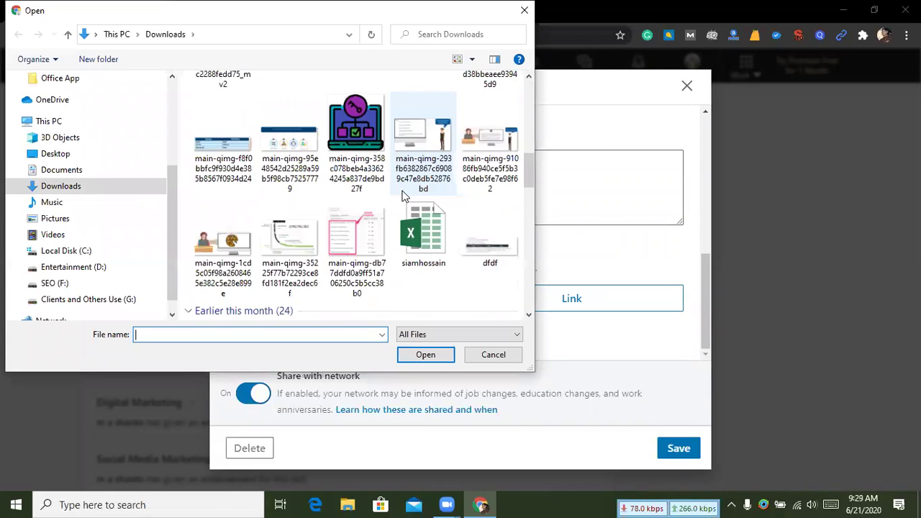
scroll(403, 196, "down", 5)
scroll(412, 184, "up", 2)
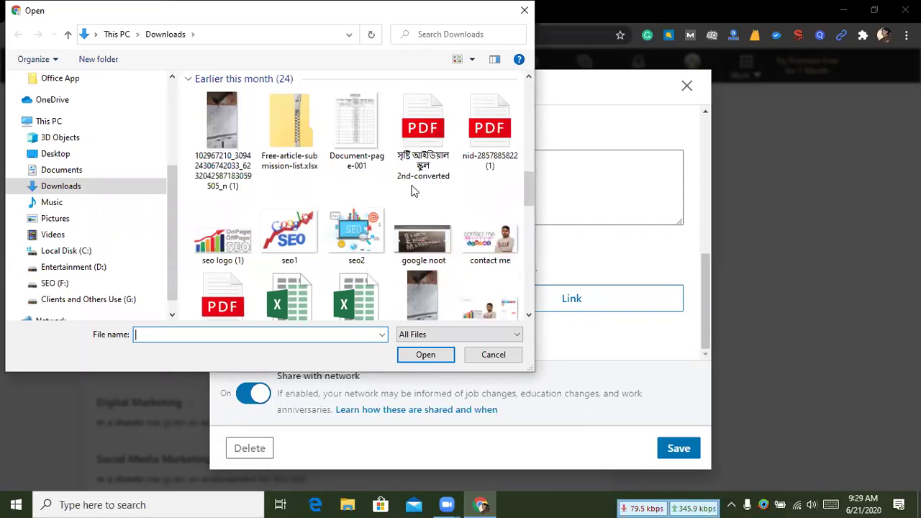
scroll(452, 274, "down", 10)
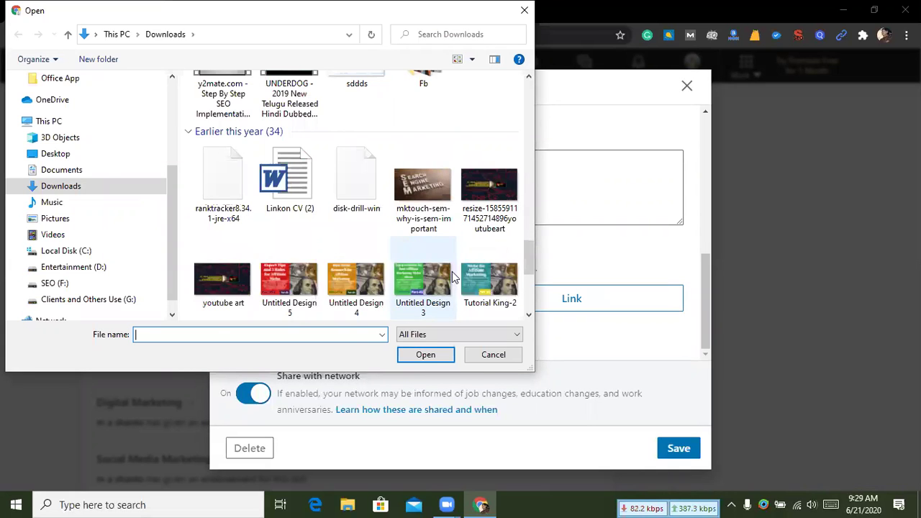
scroll(389, 196, "up", 5)
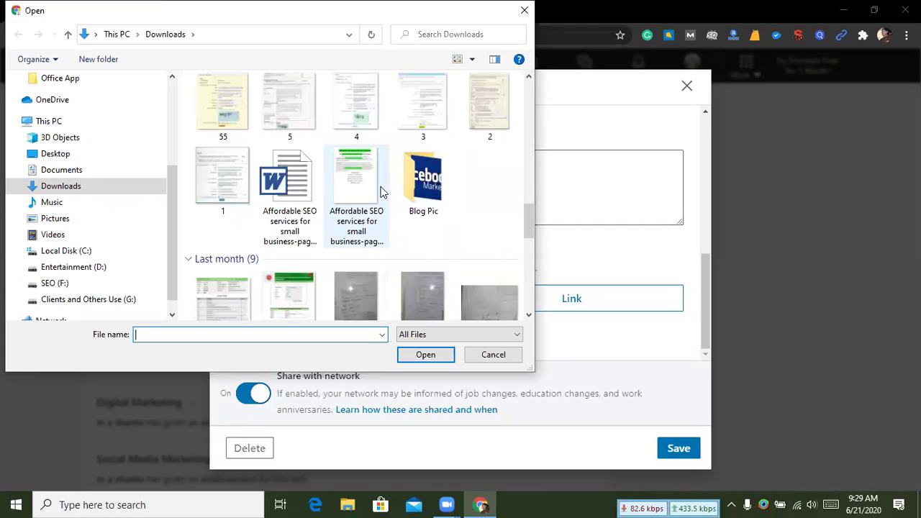
scroll(383, 209, "down", 6)
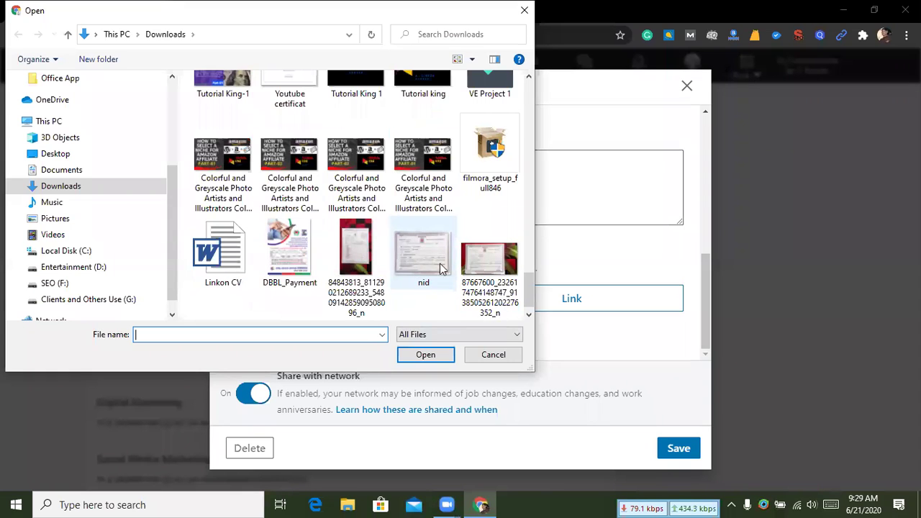
left_click(494, 354)
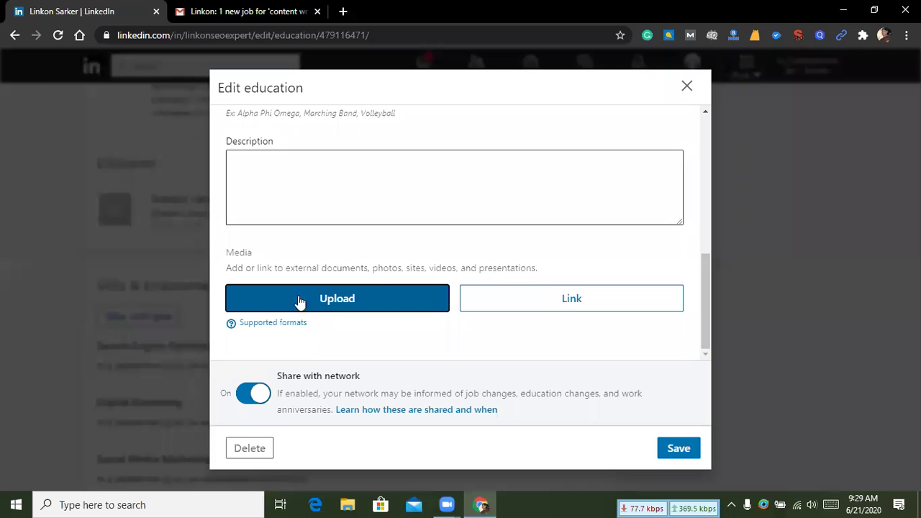
left_click(676, 450)
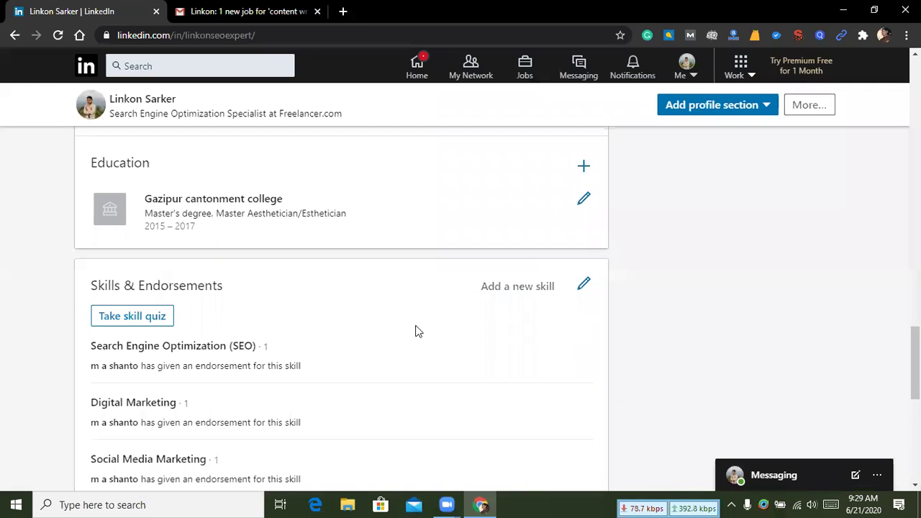
Open the Skills & Endorsements section for reordering and look through its Top Skills and Industry Knowledge lists.
scroll(416, 331, "down", 2)
scroll(216, 263, "up", 2)
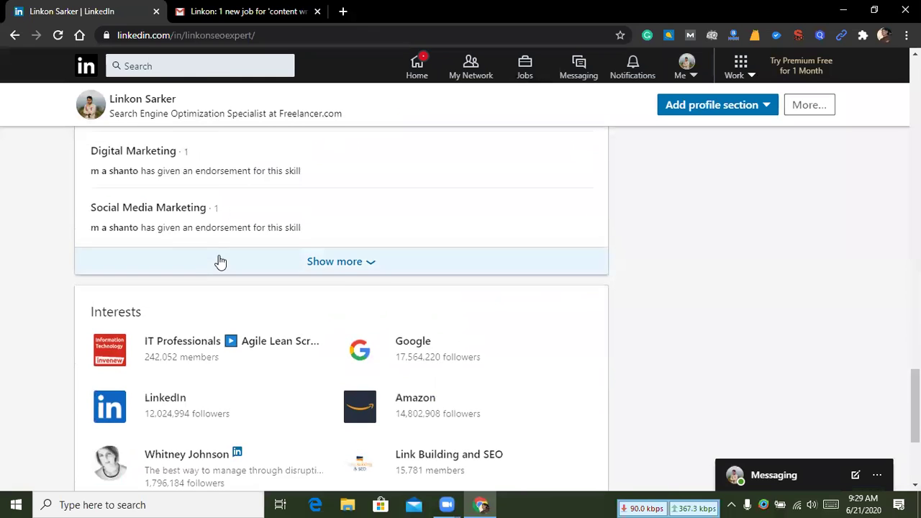
left_click_drag(91, 150, 209, 153)
left_click(255, 154)
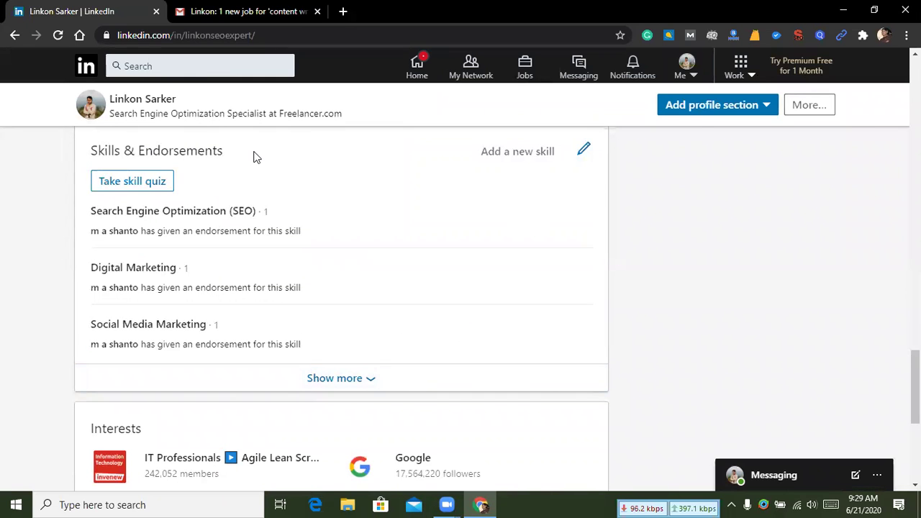
scroll(203, 157, "up", 1)
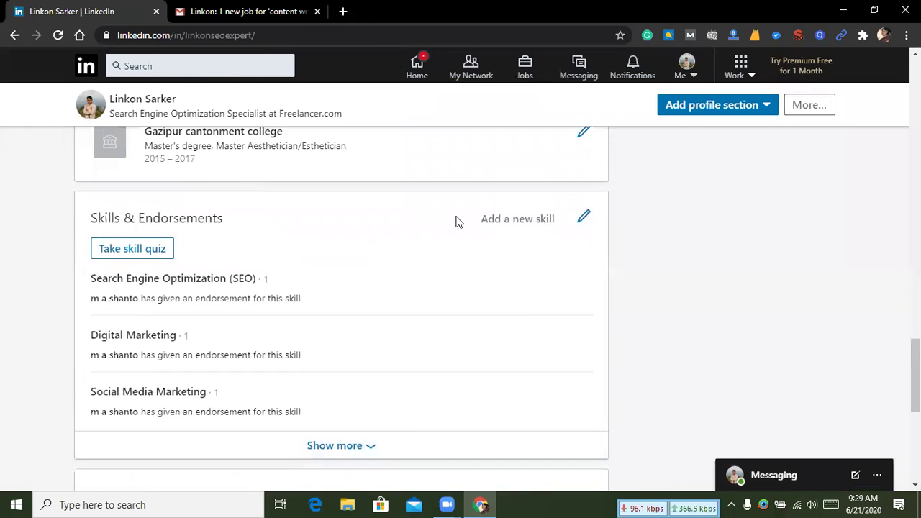
left_click(585, 220)
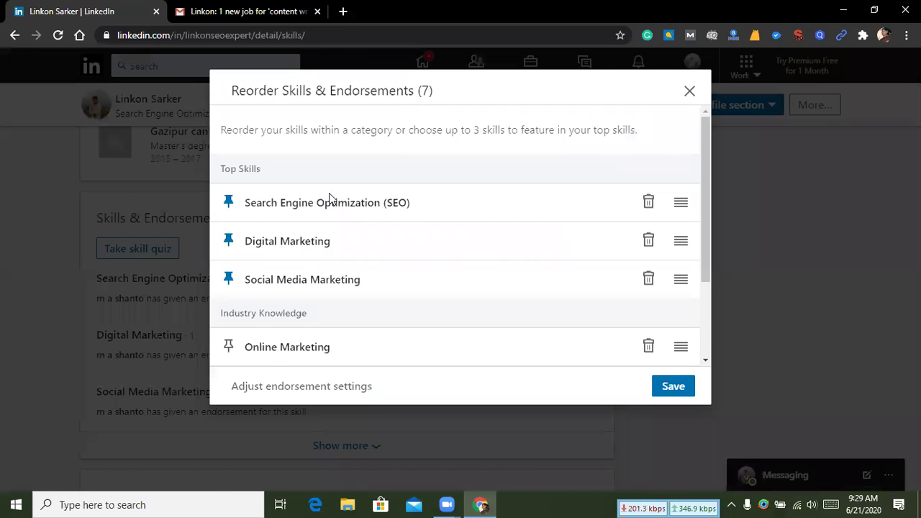
scroll(345, 208, "down", 2)
scroll(319, 346, "up", 2)
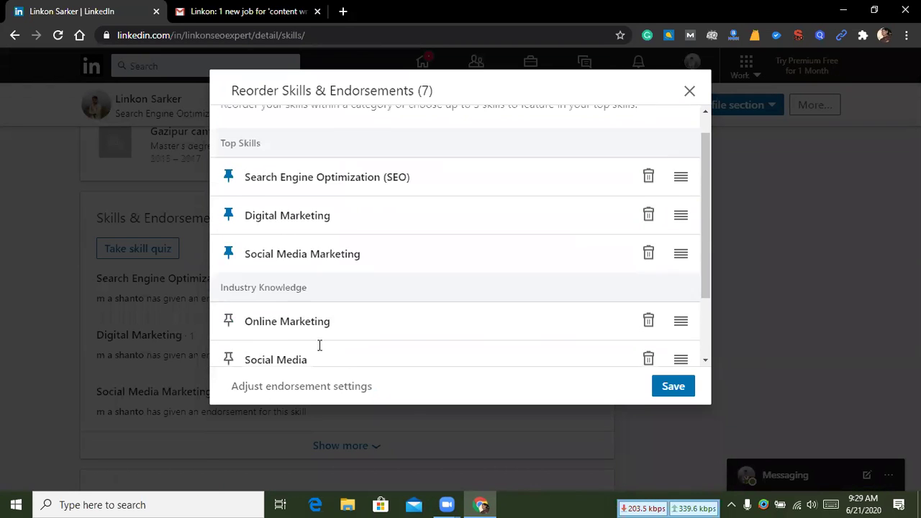
scroll(319, 345, "up", 1)
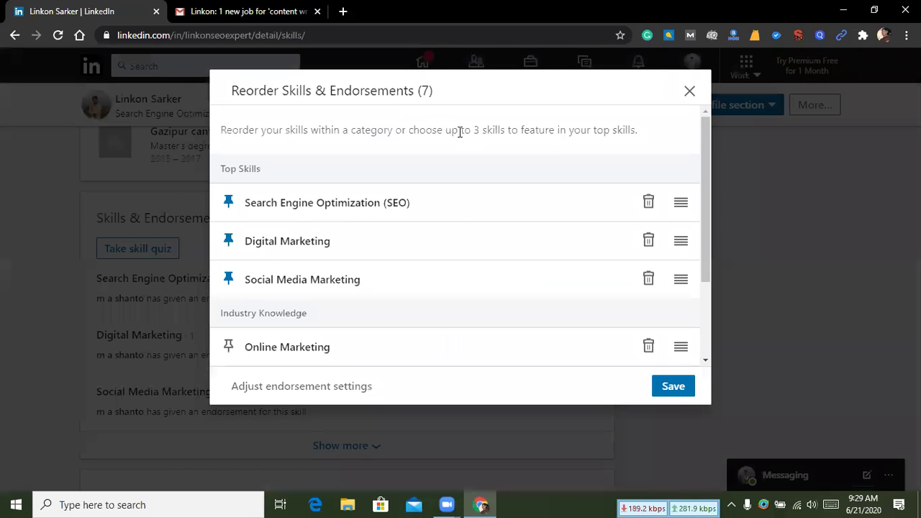
Read the note on choosing up to 3 featured top skills and review the skills listed under Industry Knowledge.
left_click_drag(471, 130, 557, 130)
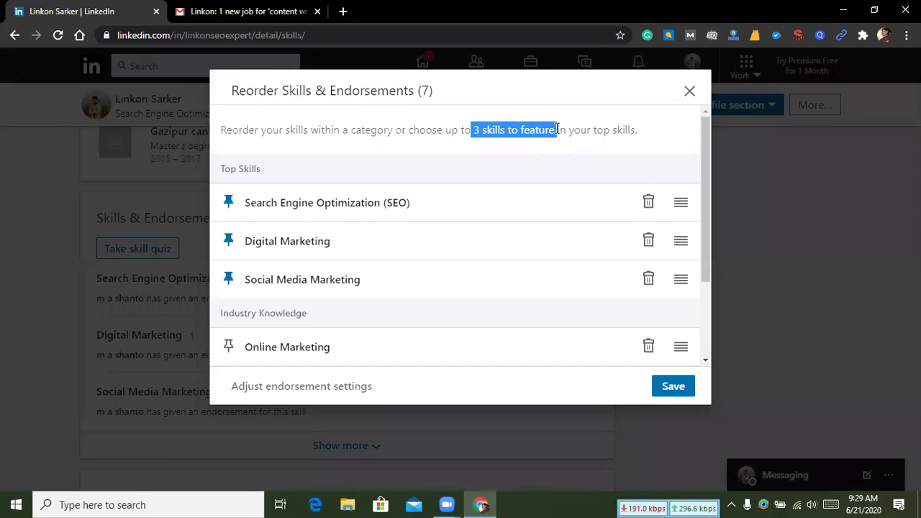
left_click(437, 136)
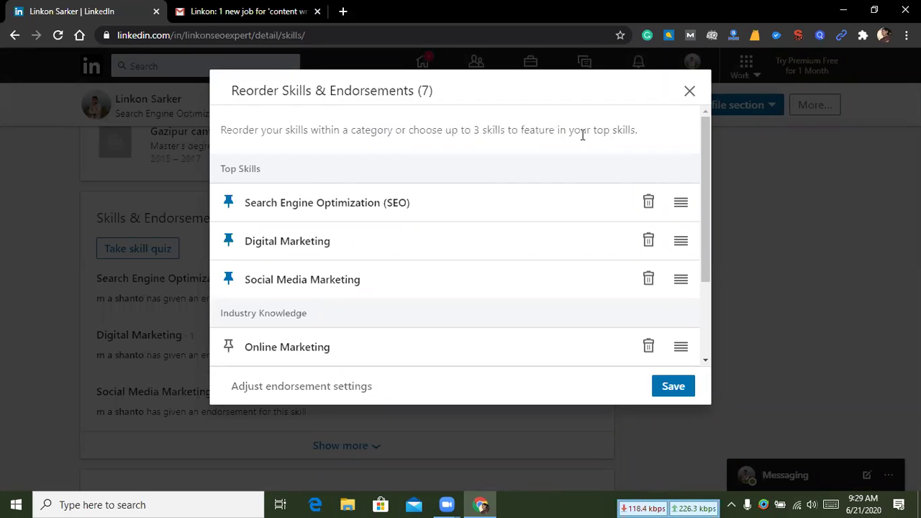
left_click_drag(407, 129, 512, 129)
left_click(512, 129)
scroll(381, 218, "down", 1)
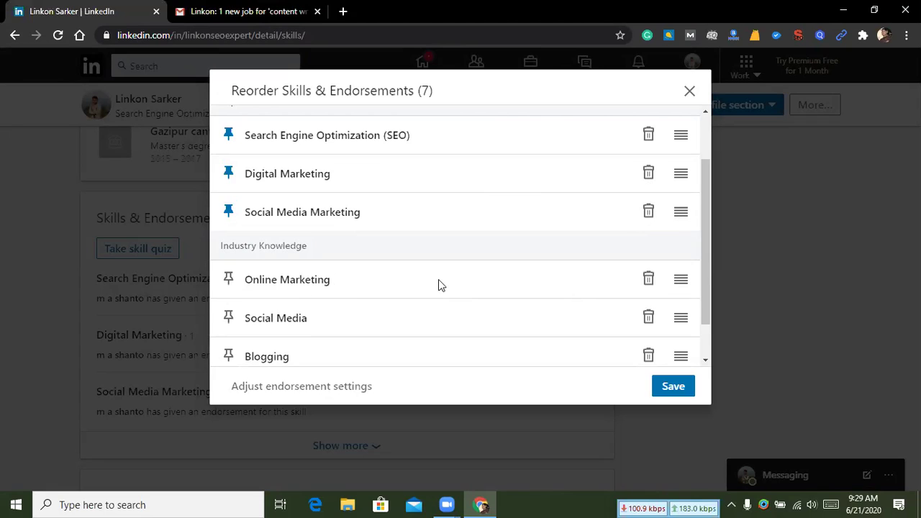
scroll(280, 245, "down", 1)
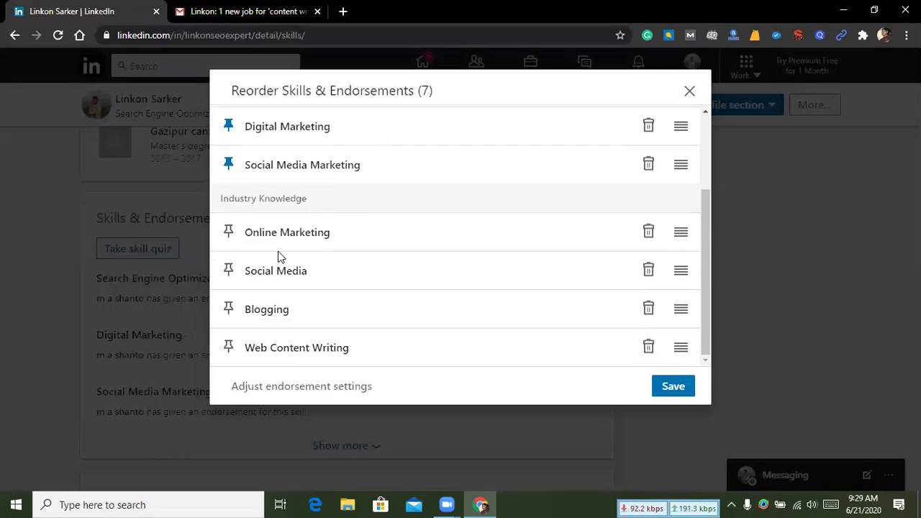
Move Search Engine Optimization (SEO) below Digital Marketing in Top Skills and save the new skill order.
scroll(310, 329, "up", 3)
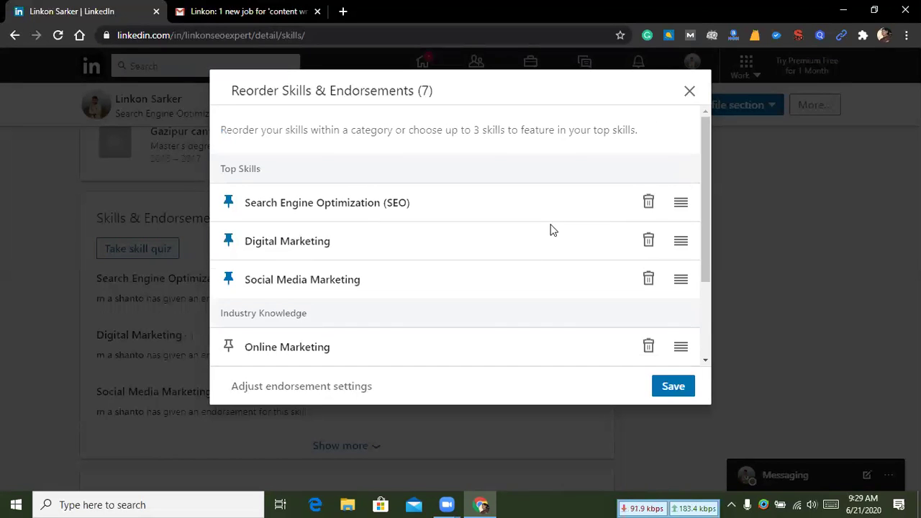
left_click_drag(681, 199, 681, 242)
scroll(529, 262, "down", 2)
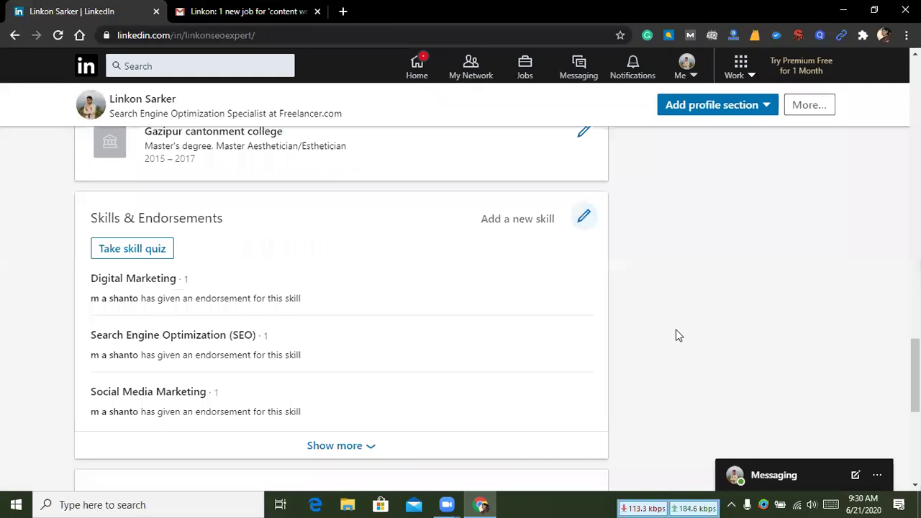
Look over the Interests section at the end of the profile and open the full list of interests.
scroll(405, 303, "down", 5)
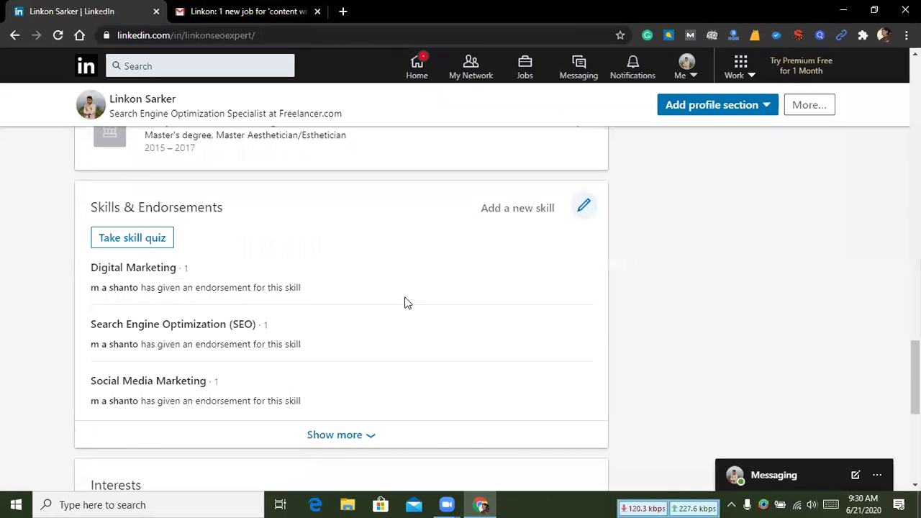
scroll(330, 259, "up", 2)
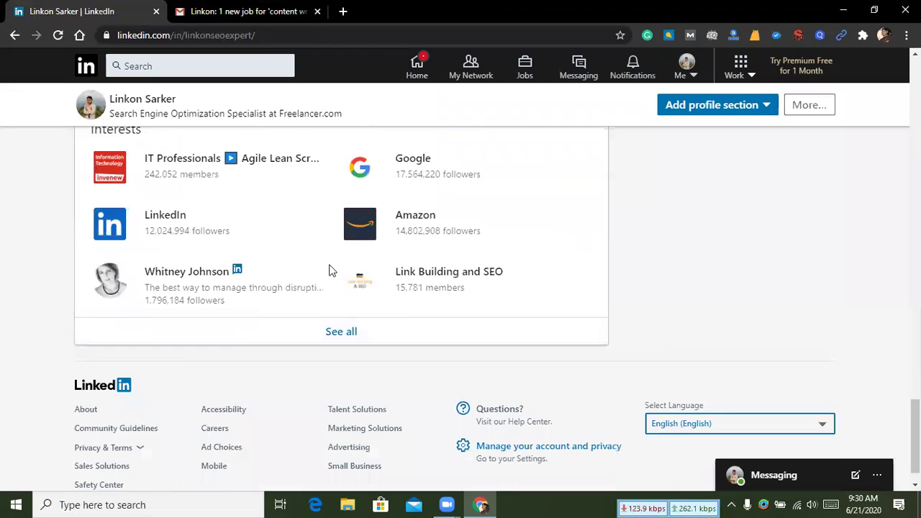
scroll(332, 257, "down", 1)
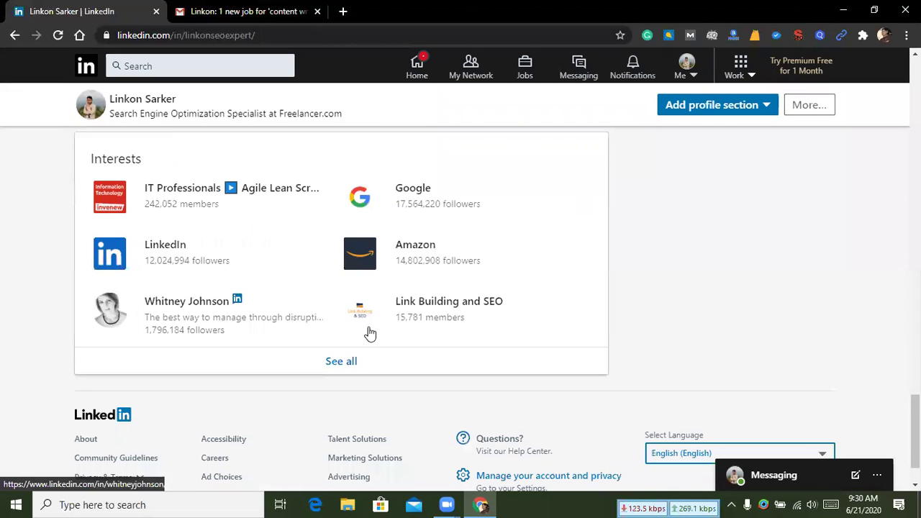
left_click_drag(87, 164, 165, 165)
left_click(165, 165)
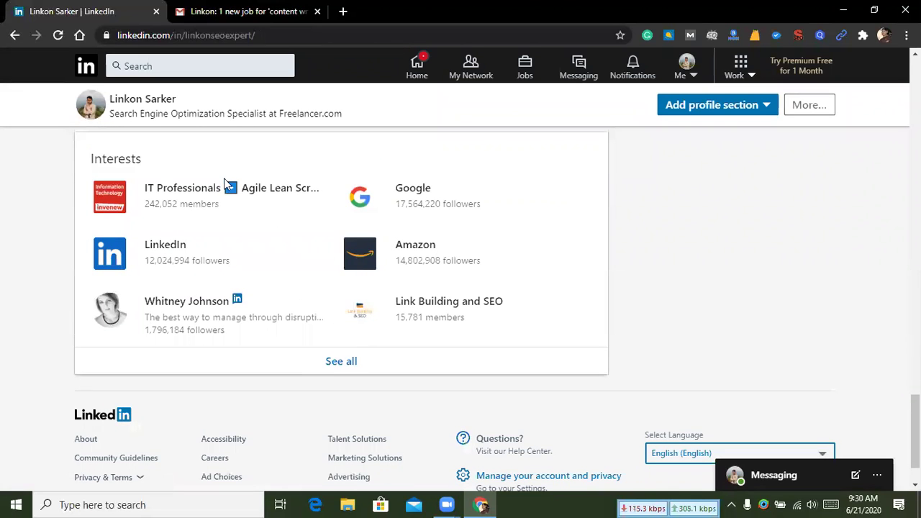
left_click(323, 359)
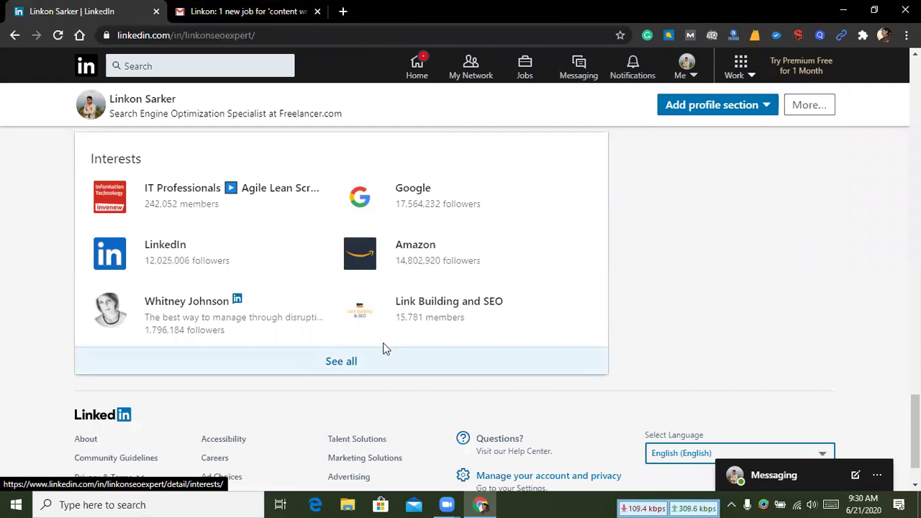
Look through the Influencers, Companies and Groups lists in the full interests overview and close it.
scroll(405, 233, "down", 6)
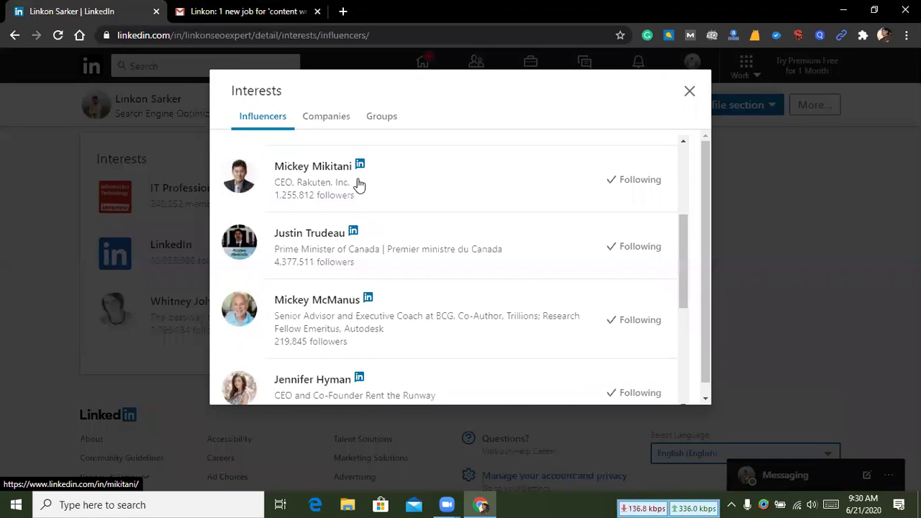
left_click(330, 114)
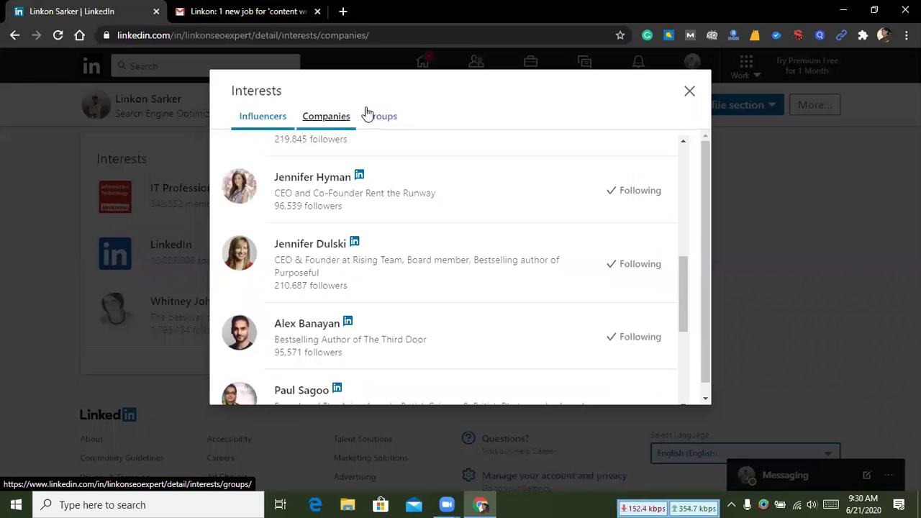
left_click(400, 120)
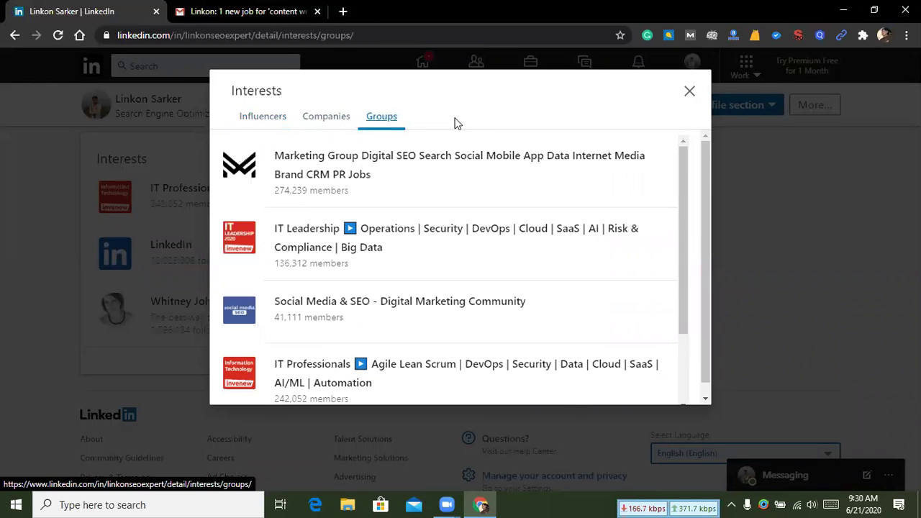
left_click(691, 92)
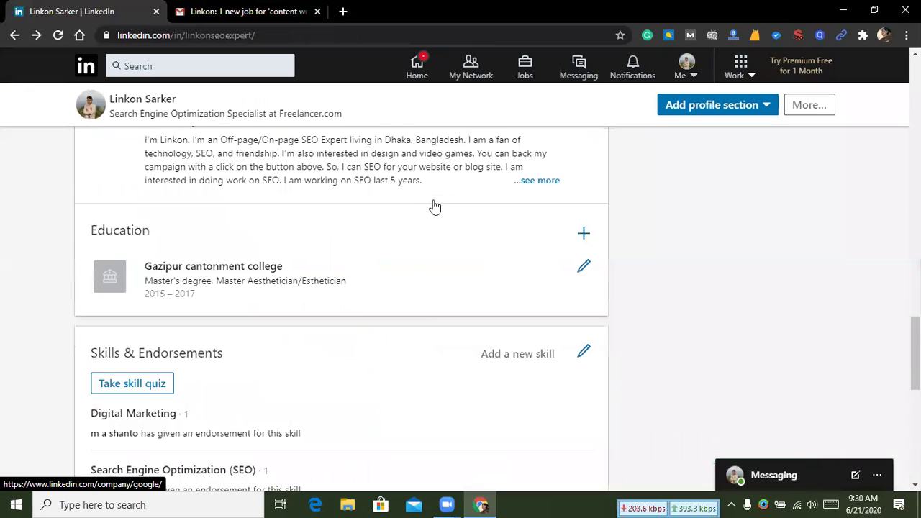
Return to the profile's intro card and open the job preferences of "Open to job opportunities" for editing.
scroll(435, 226, "up", 20)
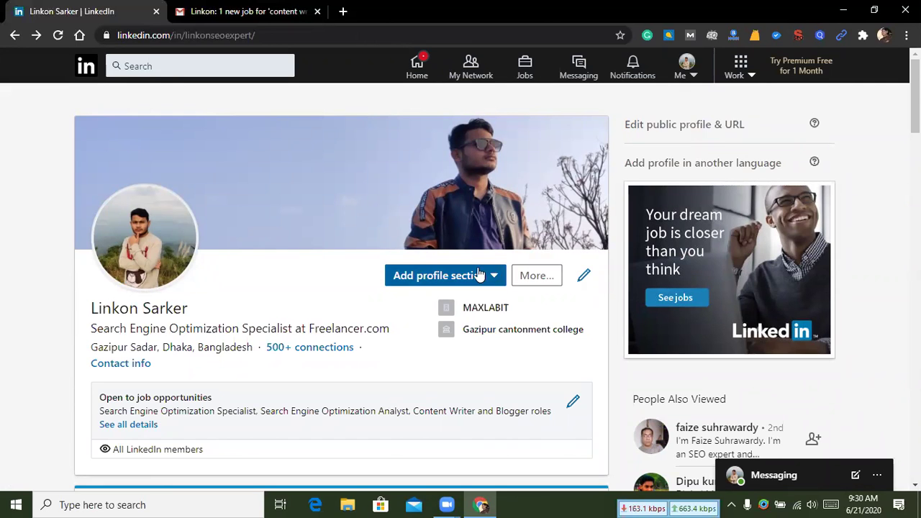
scroll(479, 275, "down", 4)
scroll(477, 249, "up", 3)
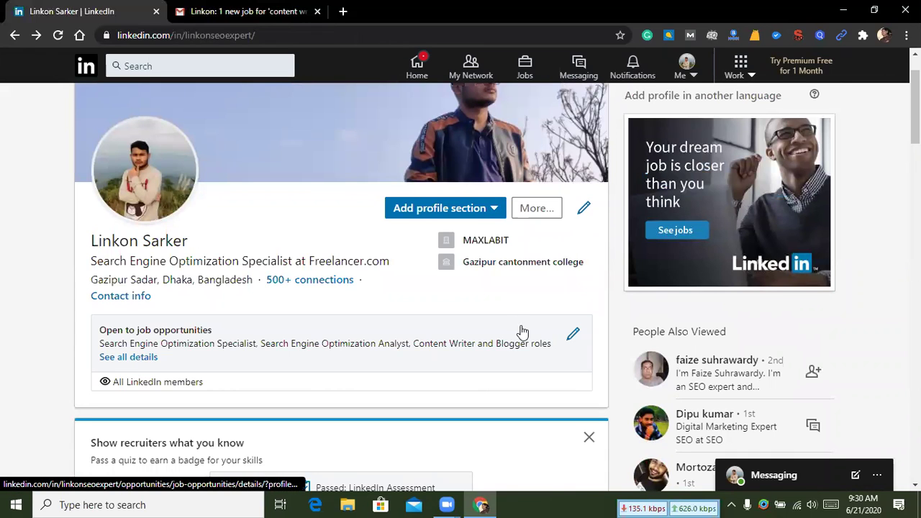
left_click(570, 339)
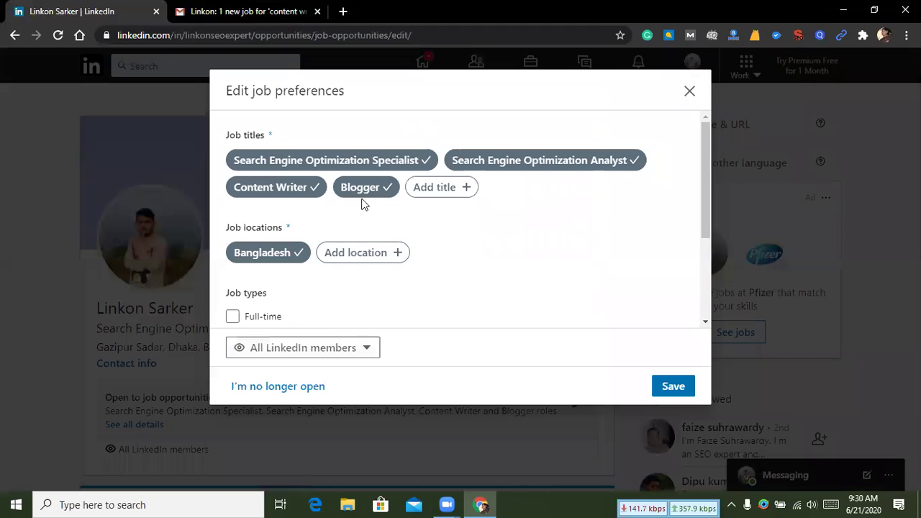
left_click_drag(232, 91, 341, 93)
left_click(342, 94)
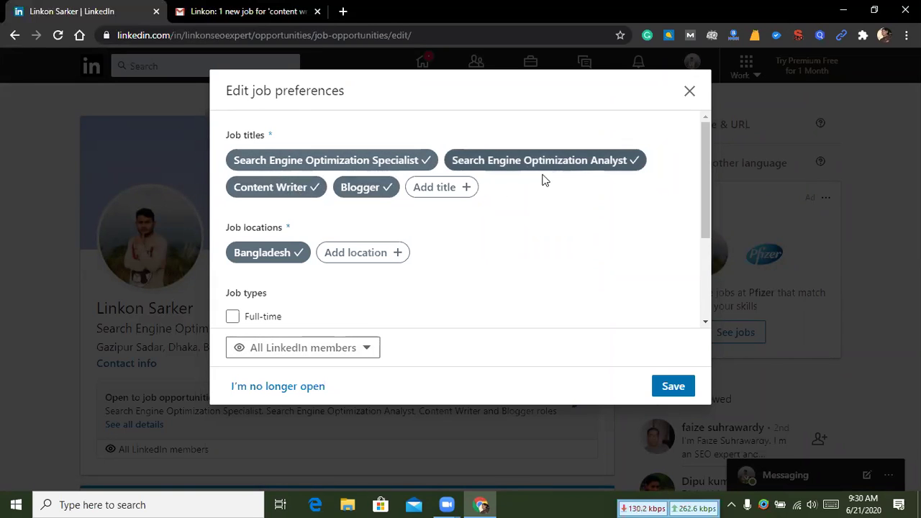
Search for the job title "Article Writing", shorten the entry to "Article" and add Articled Assistant from the suggestions.
left_click(463, 190)
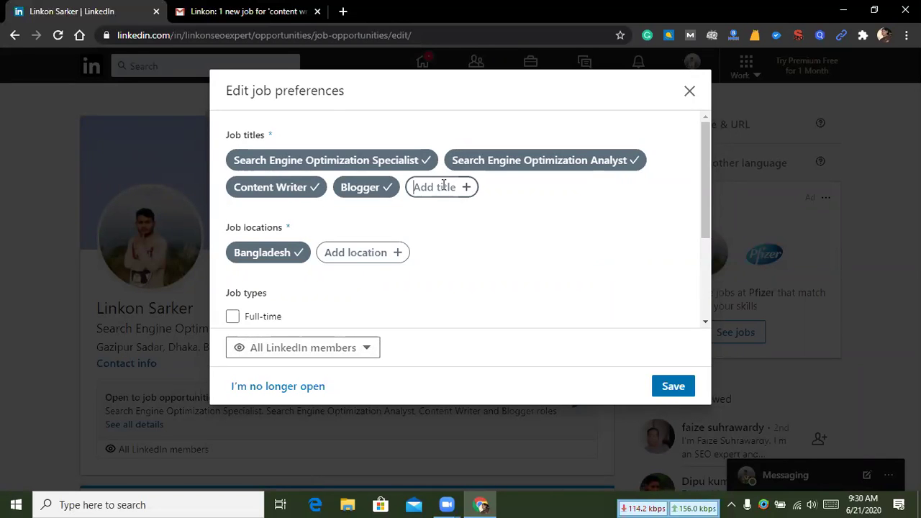
type("Arti")
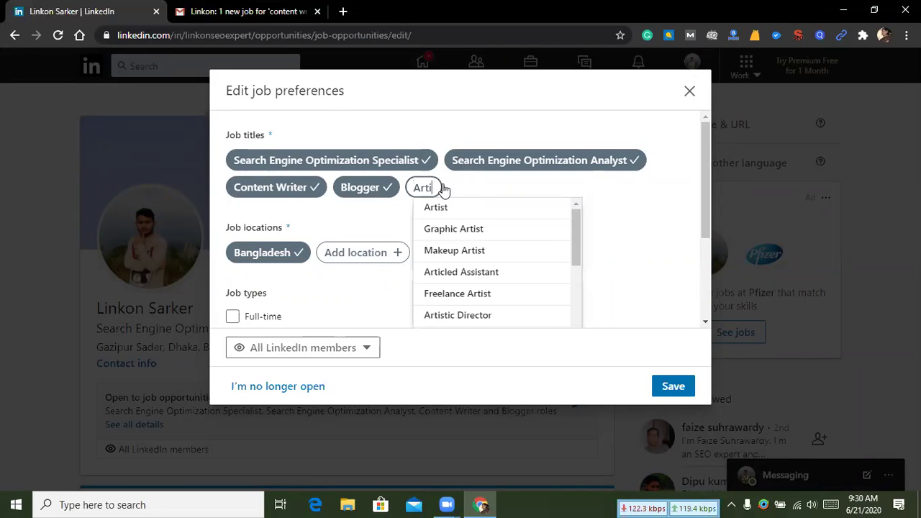
type("cle")
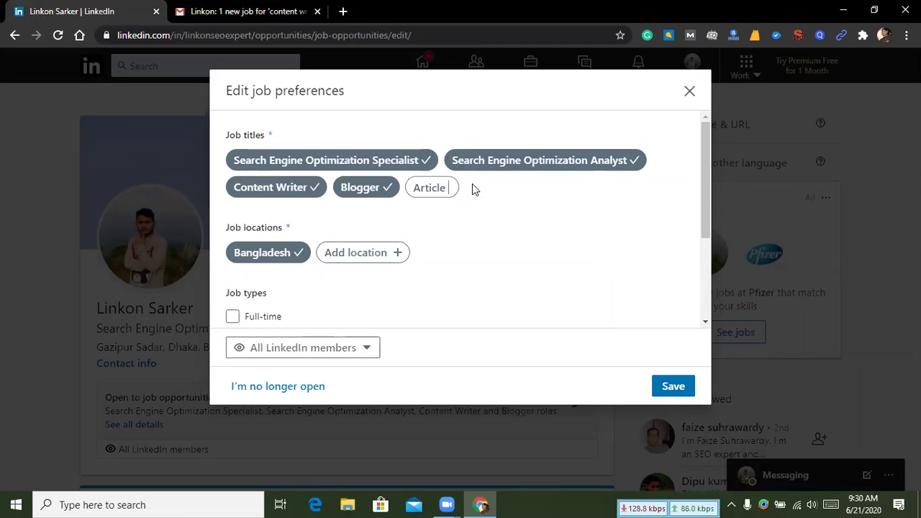
type(" Wri")
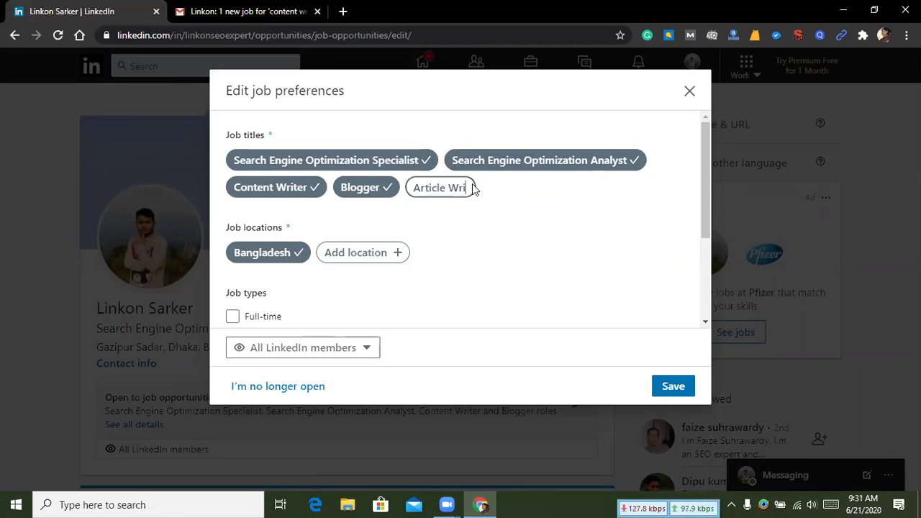
type("ting")
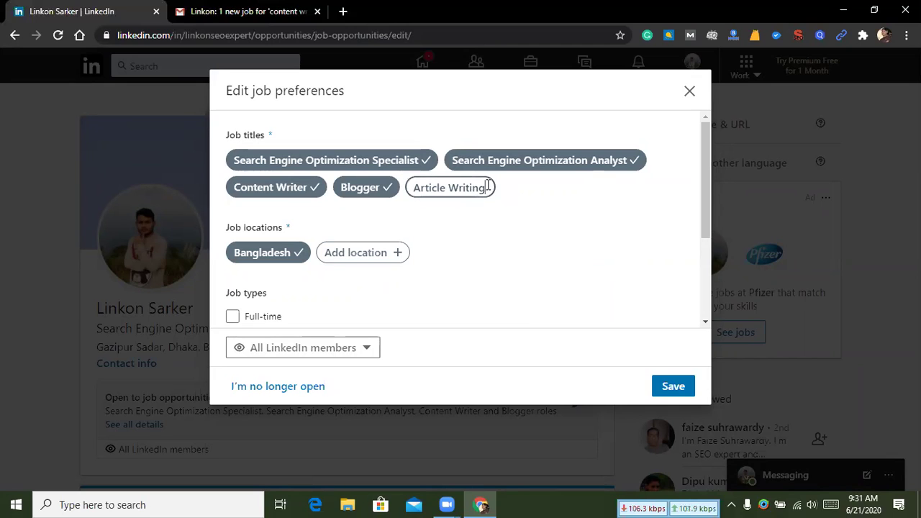
left_click_drag(487, 187, 448, 186)
key("BackSpace")
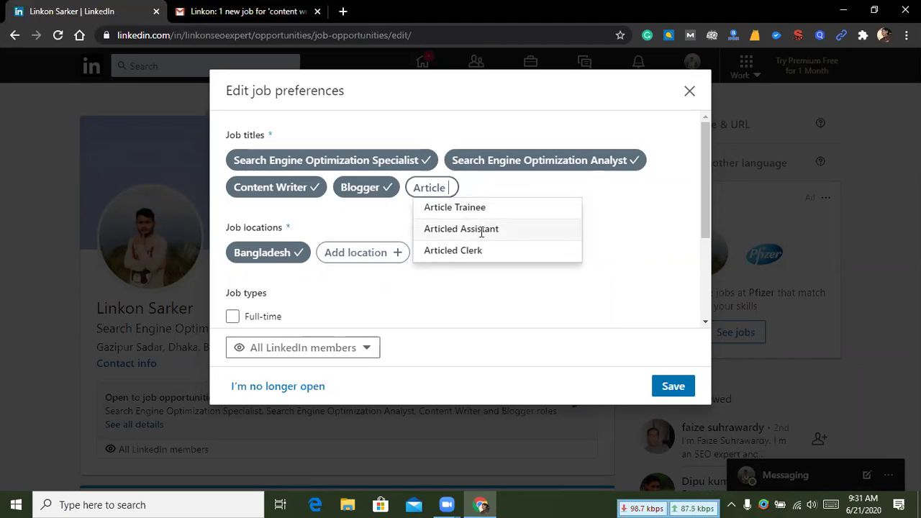
key("BackSpace")
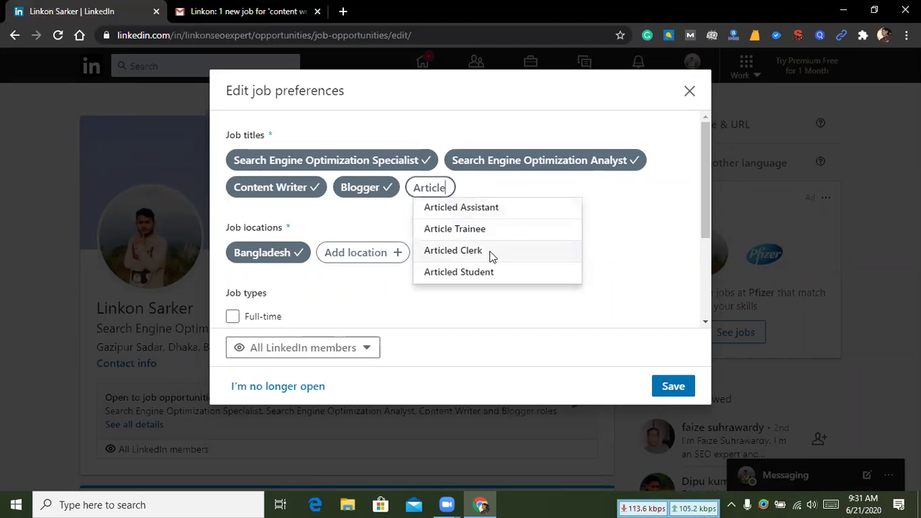
left_click(497, 207)
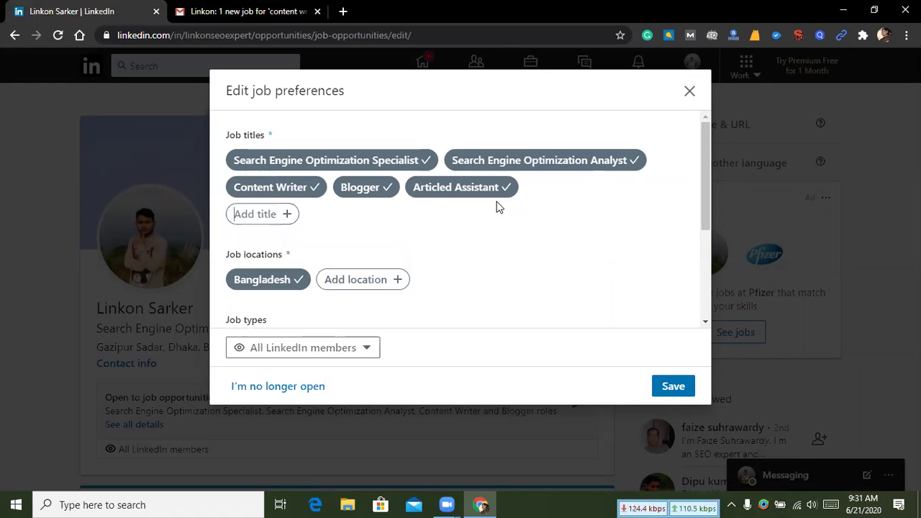
Look over the job locations and job types in the job preferences.
scroll(350, 244, "down", 1)
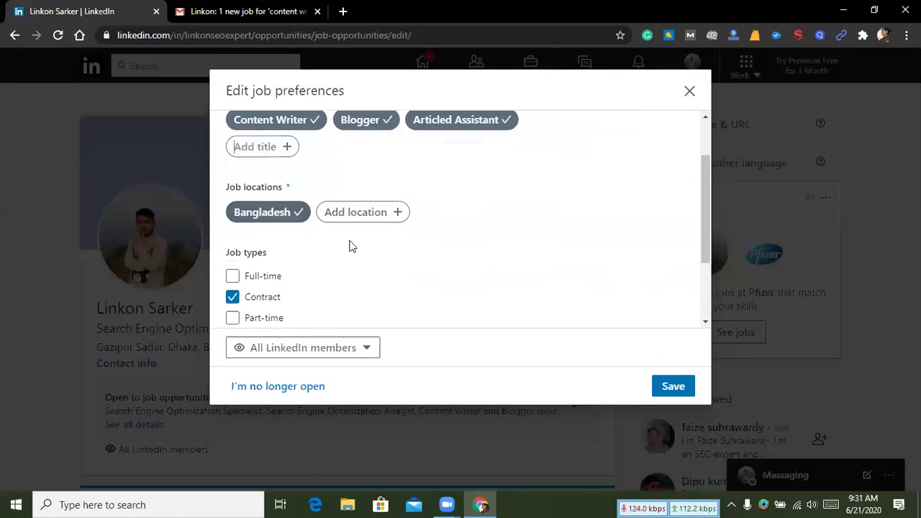
scroll(364, 214, "down", 2)
scroll(310, 209, "up", 1)
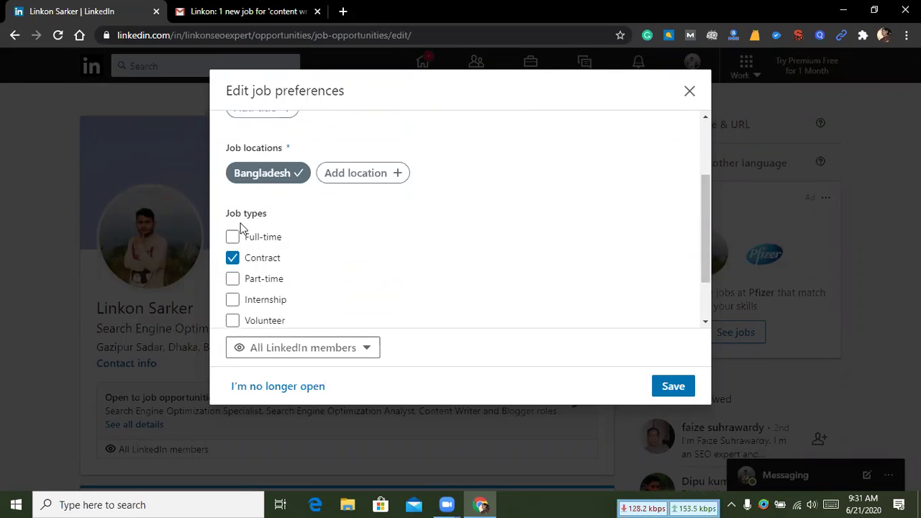
scroll(256, 204, "down", 1)
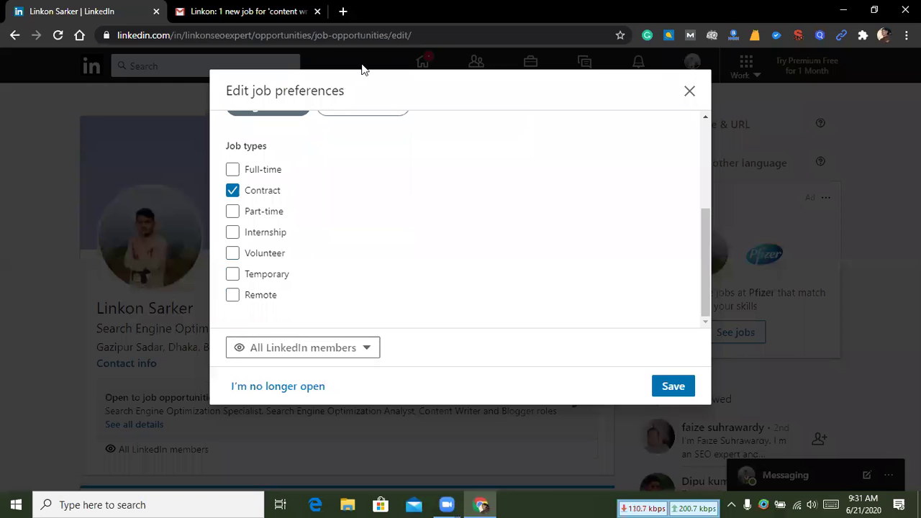
Switch to Gmail and read the LinkedIn job alert e-mail for content writer in Bangladesh.
left_click(307, 22)
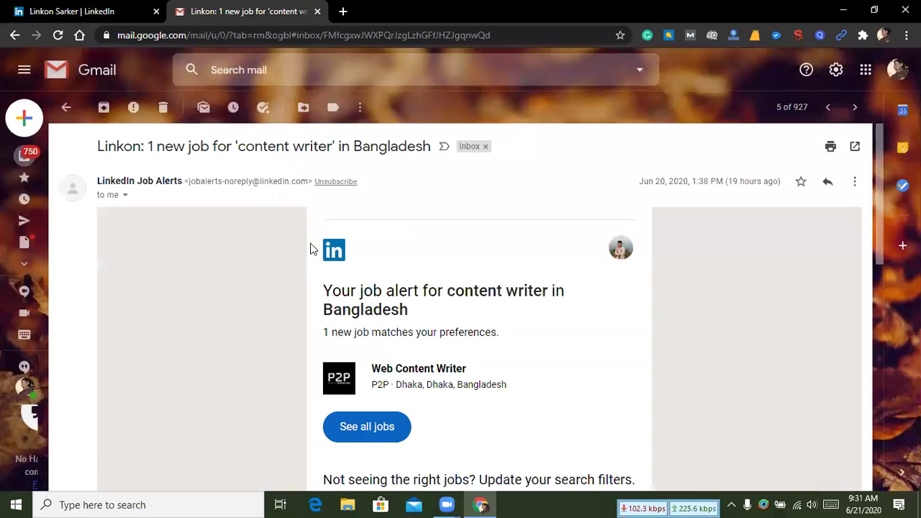
scroll(317, 245, "down", 1)
left_click_drag(323, 223, 555, 224)
left_click(430, 223)
left_click(556, 226)
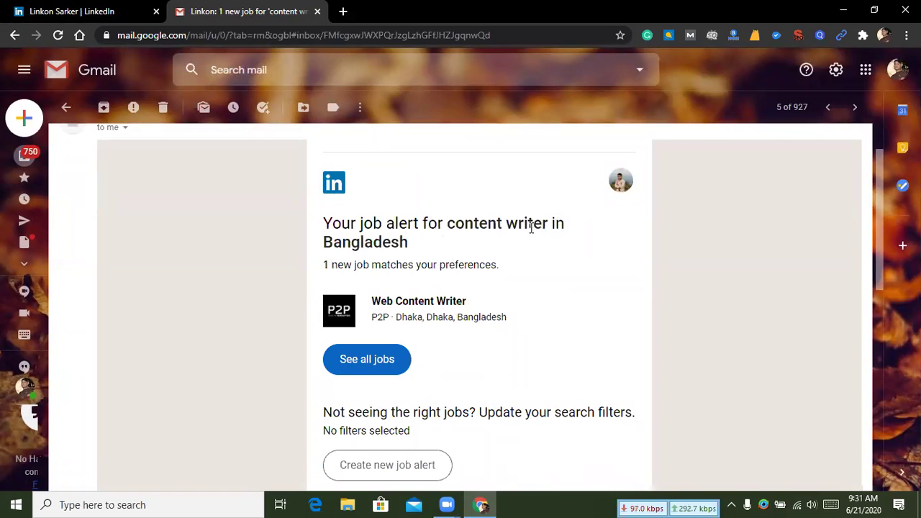
scroll(382, 286, "down", 1)
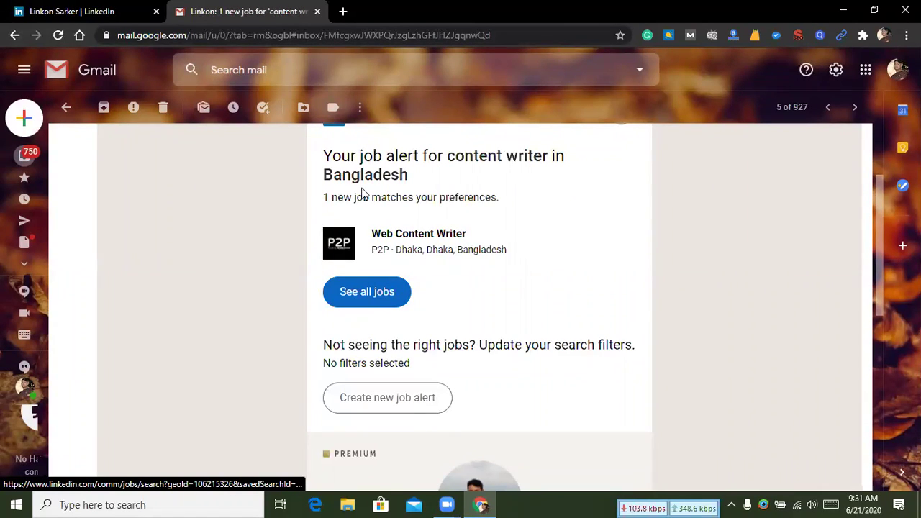
scroll(397, 300, "down", 3)
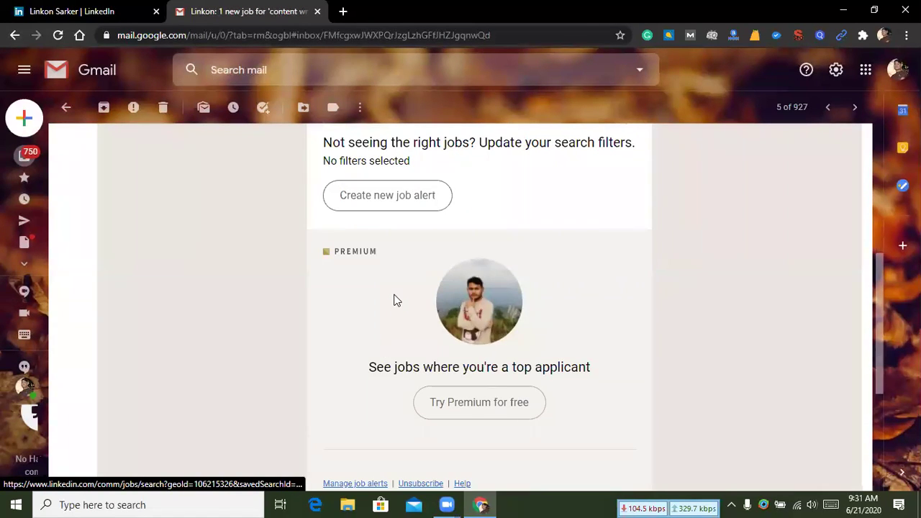
scroll(395, 300, "up", 4)
scroll(395, 300, "down", 4)
scroll(395, 301, "up", 1)
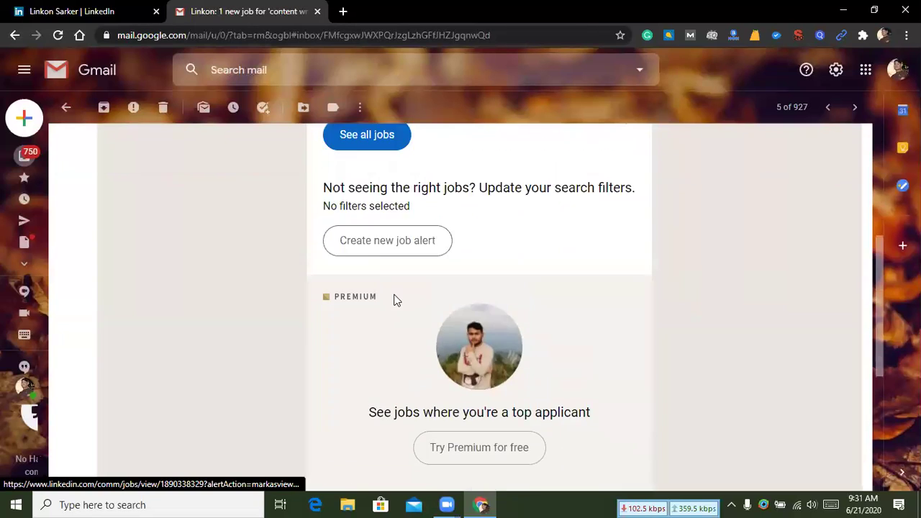
scroll(395, 300, "up", 4)
Switch back to the LinkedIn job preferences and review the job titles, locations, job types and visibility setting.
left_click(101, 11)
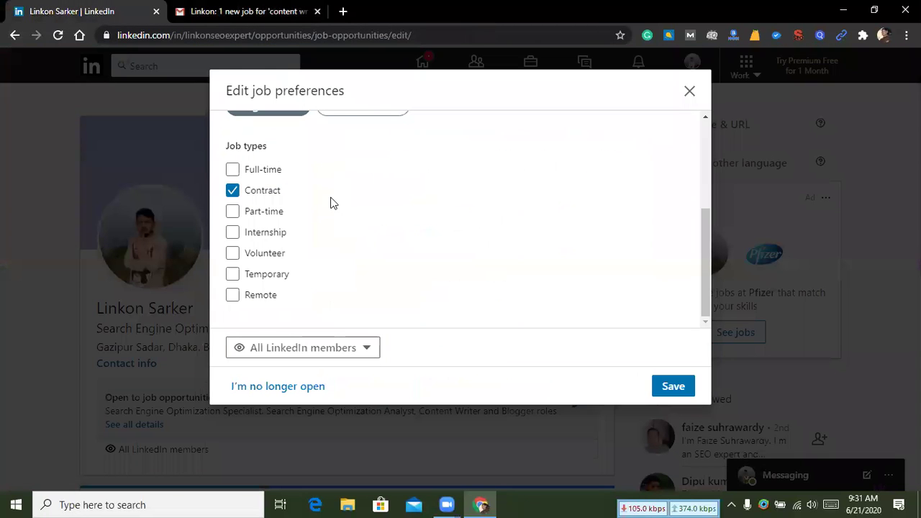
scroll(330, 203, "up", 3)
mouse_move(344, 90)
left_mouse_down()
mouse_move(227, 91)
mouse_move(360, 94)
left_mouse_up()
left_click(229, 91)
left_click(360, 95)
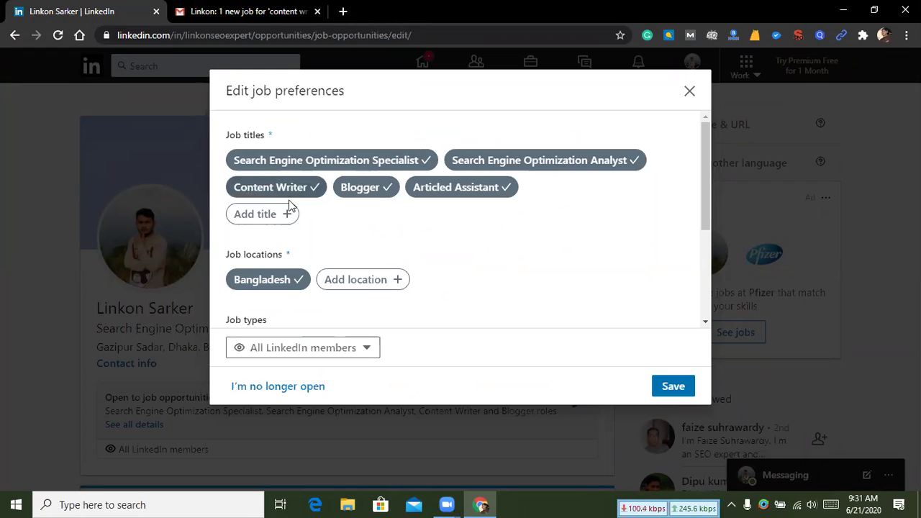
scroll(362, 193, "down", 3)
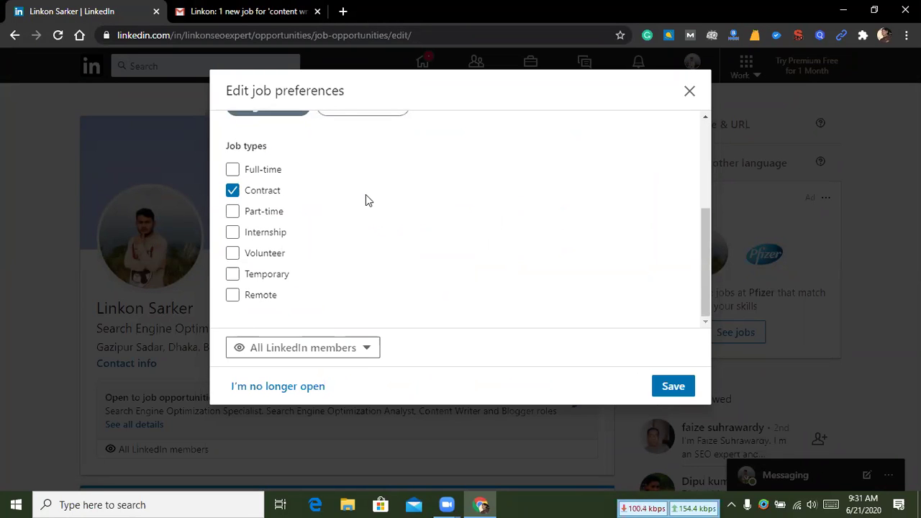
scroll(370, 310, "up", 3)
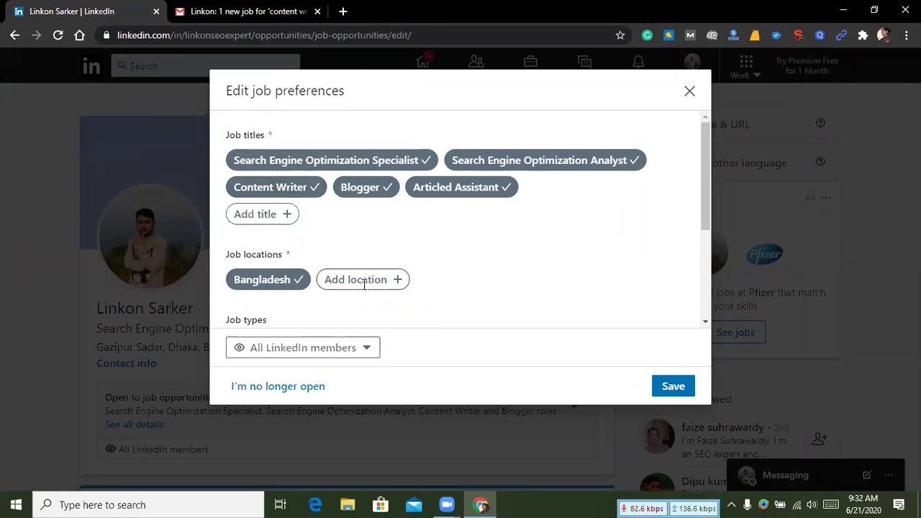
scroll(461, 281, "down", 2)
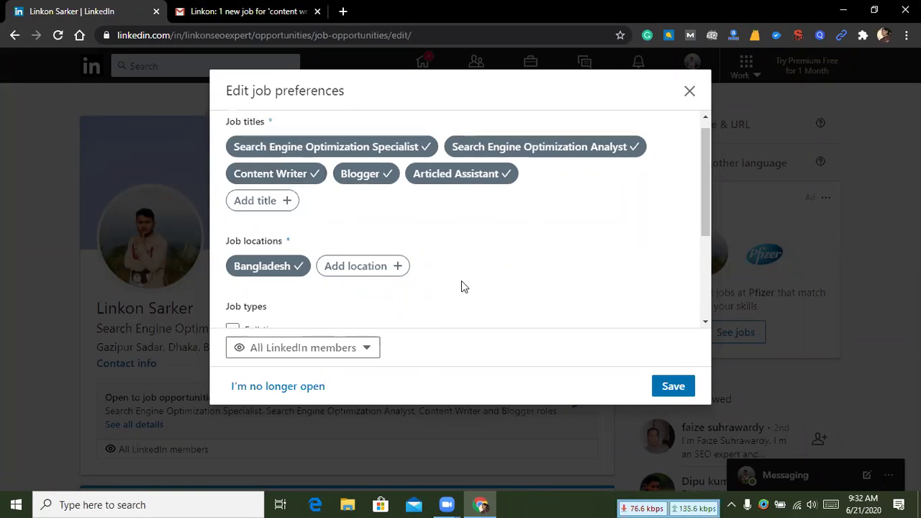
scroll(461, 281, "up", 1)
scroll(423, 260, "down", 1)
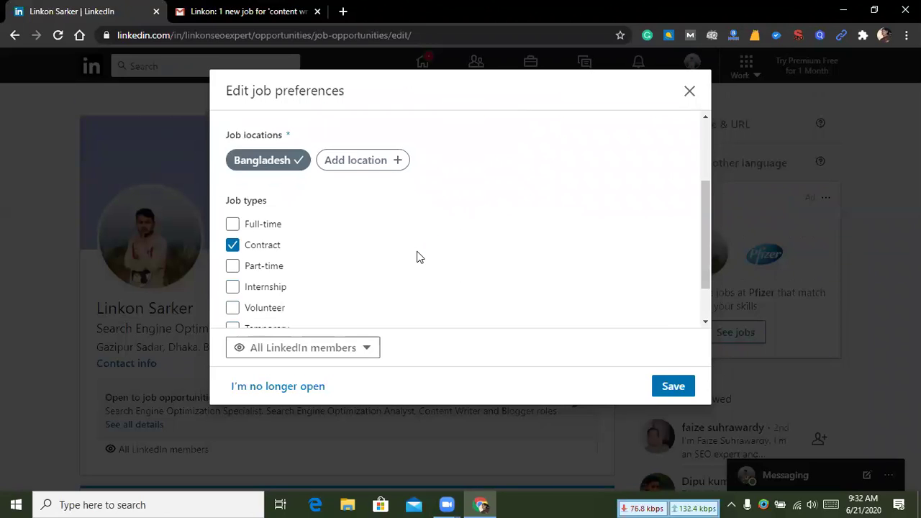
scroll(417, 258, "down", 1)
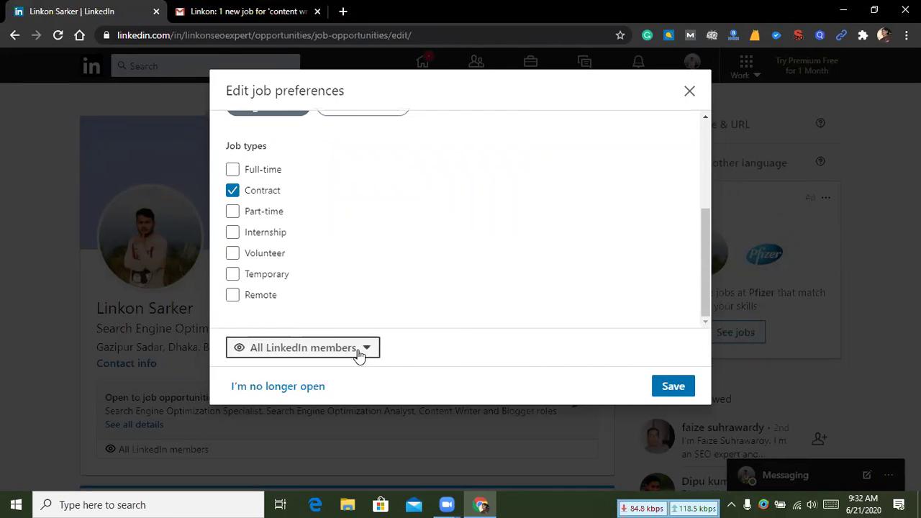
scroll(421, 316, "up", 3)
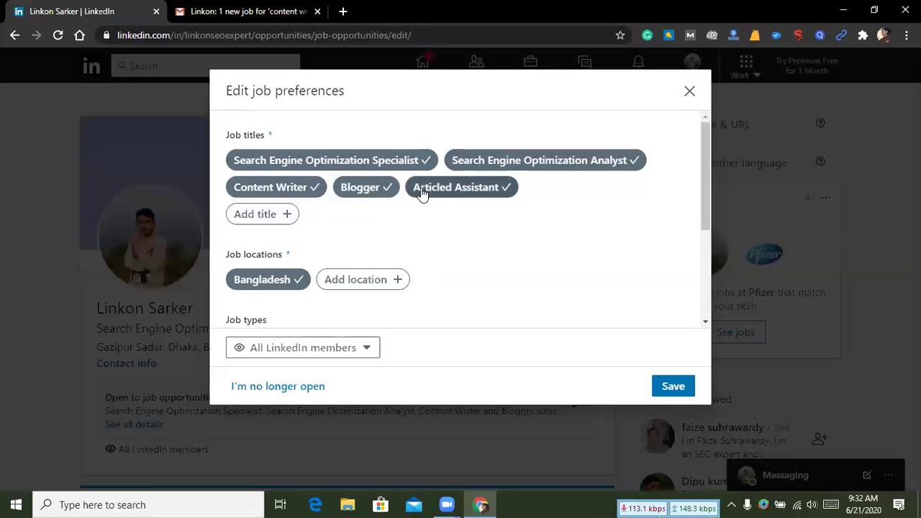
Add the job title Social Media Marketing Specialist to the job preferences and remove Articled Assistant.
left_click(251, 213)
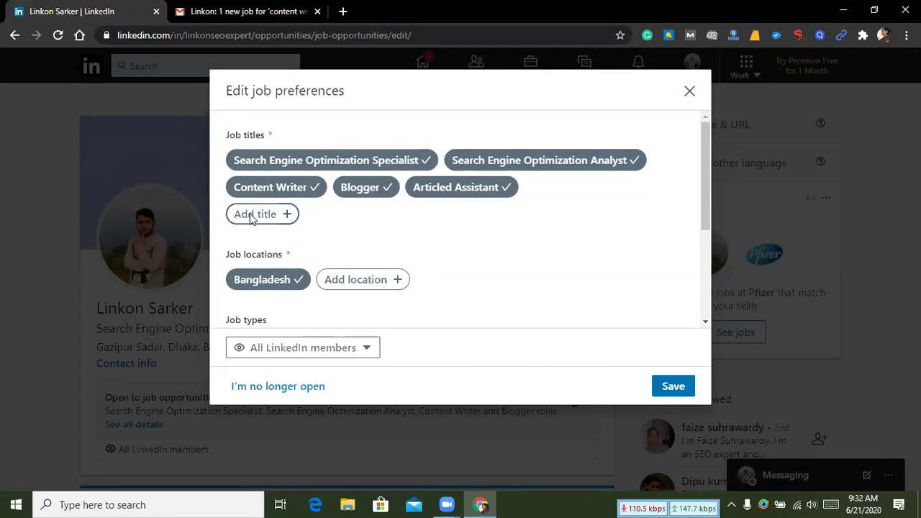
type("So")
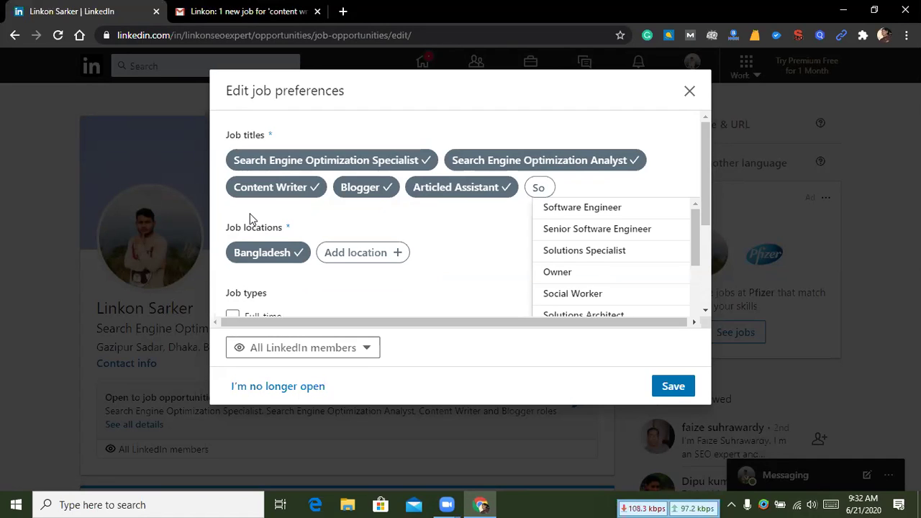
type("cial")
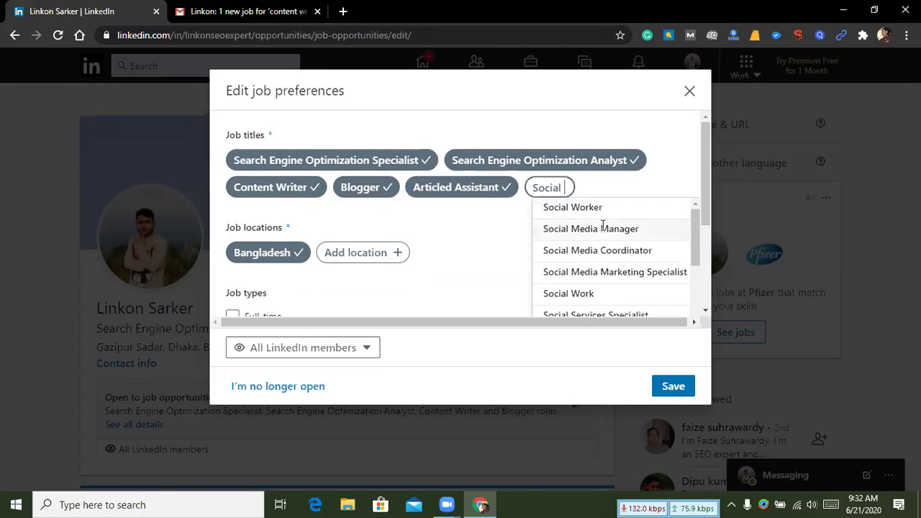
left_click(614, 271)
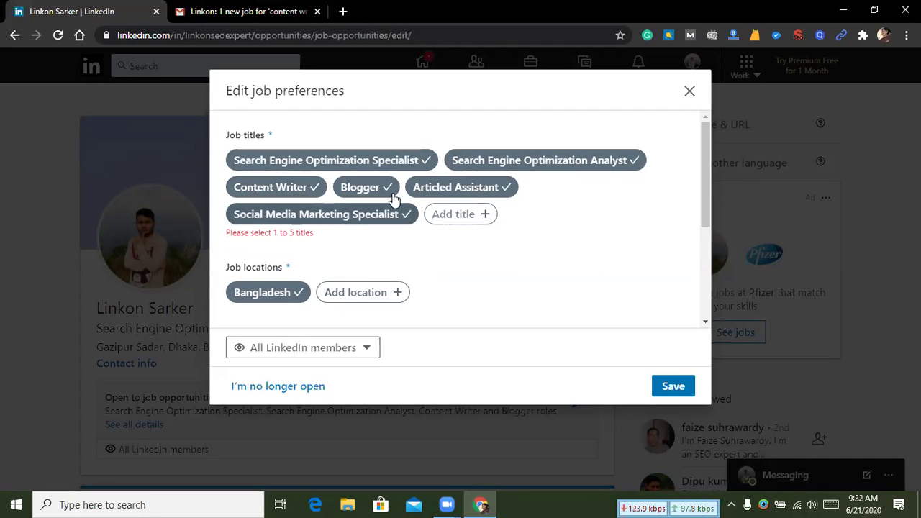
left_click(503, 189)
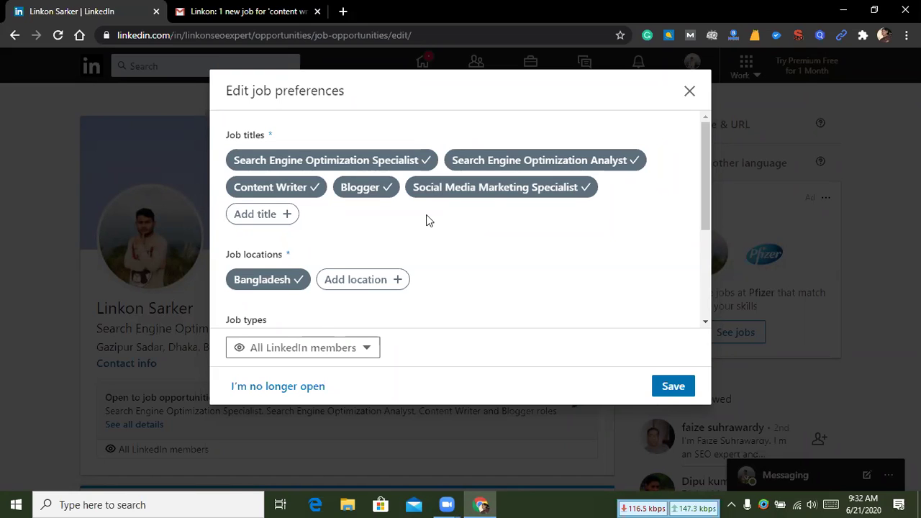
Check the job types and job titles, and save the job preferences.
scroll(428, 212, "down", 3)
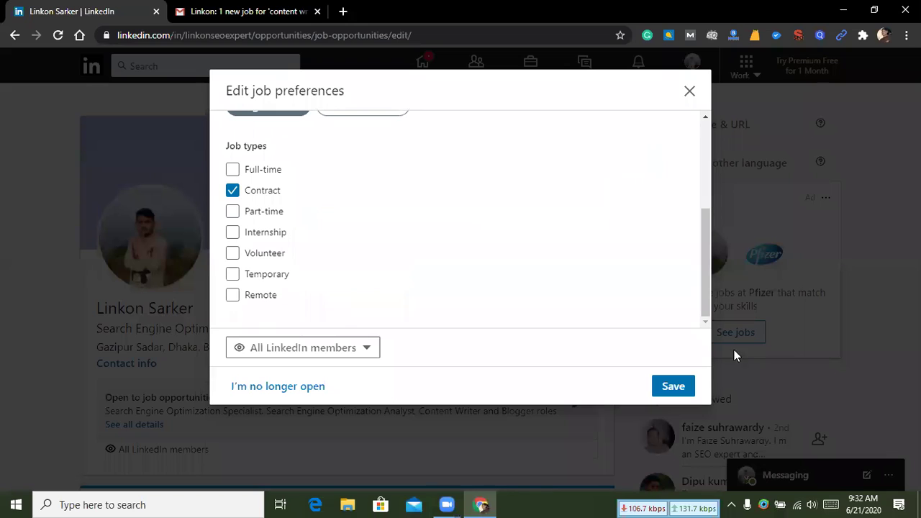
scroll(537, 248, "up", 3)
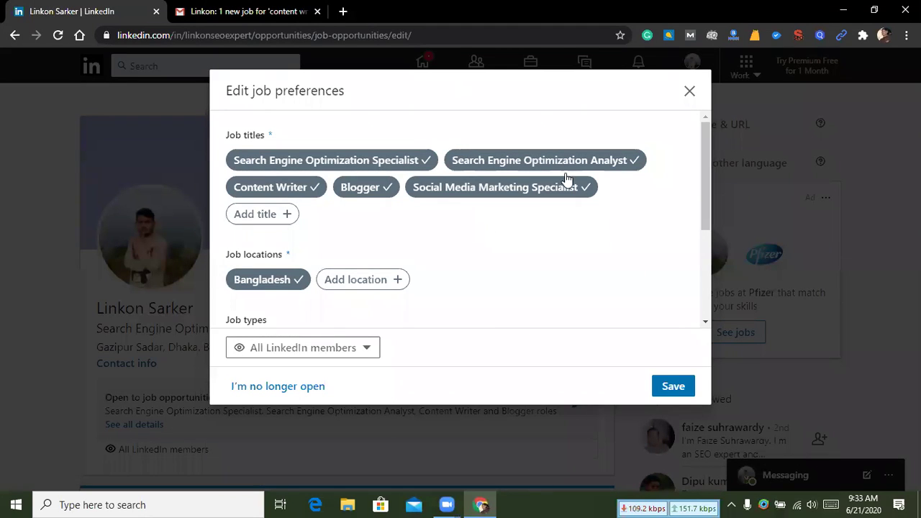
left_click(671, 389)
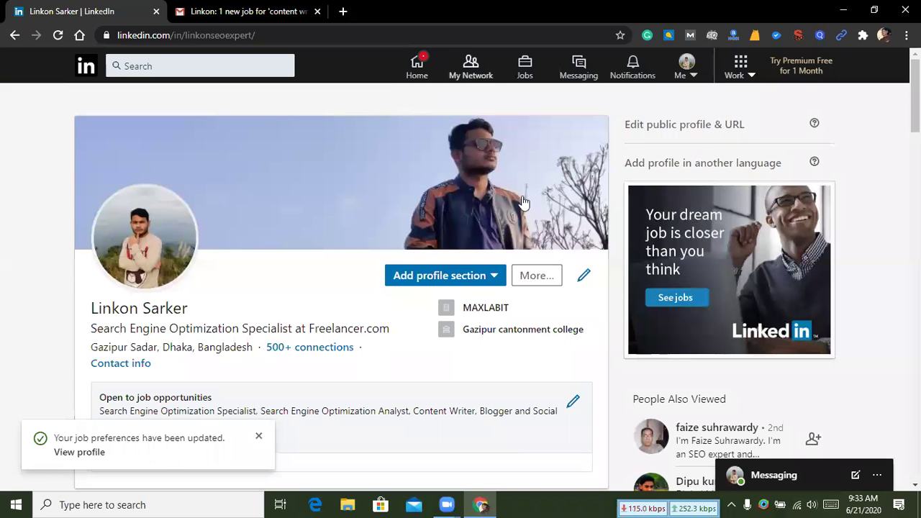
Look over the profile's About section and the descriptions of the experience entries.
scroll(523, 202, "down", 4)
scroll(378, 366, "down", 2)
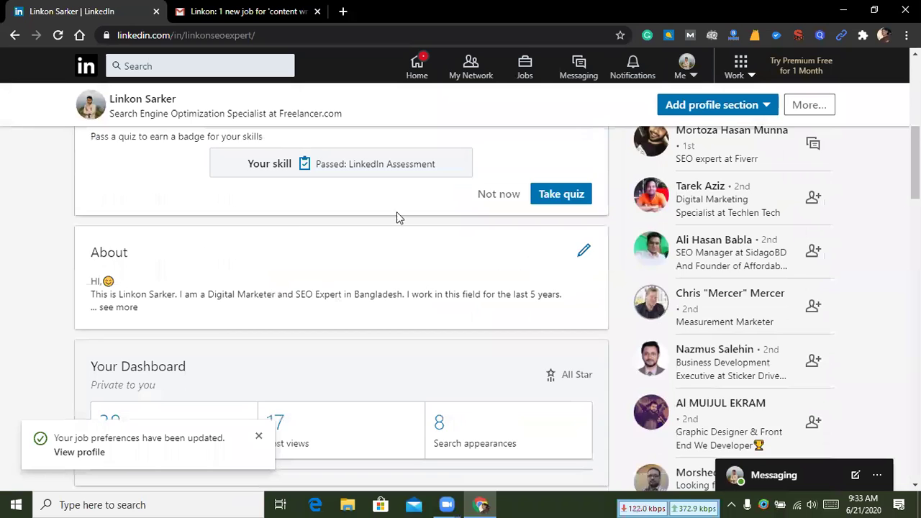
scroll(397, 216, "down", 7)
scroll(241, 251, "up", 1)
scroll(238, 302, "down", 2)
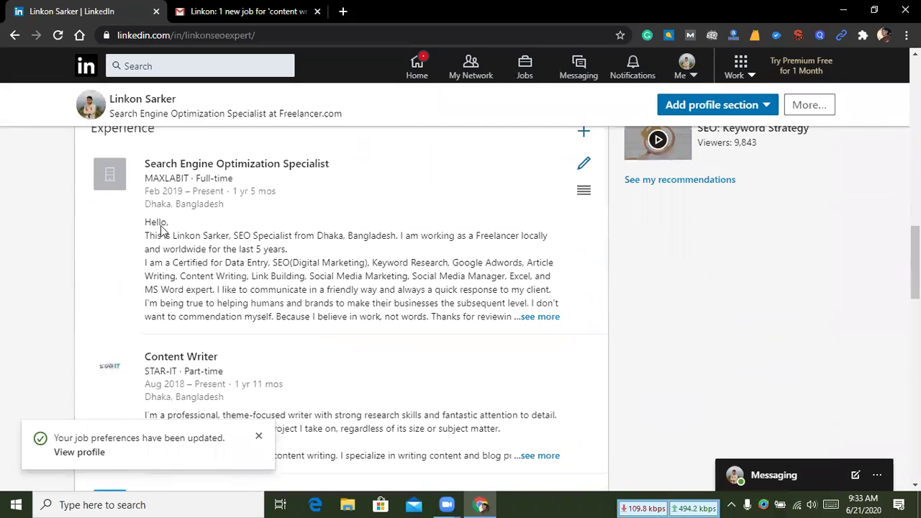
left_click_drag(146, 223, 485, 316)
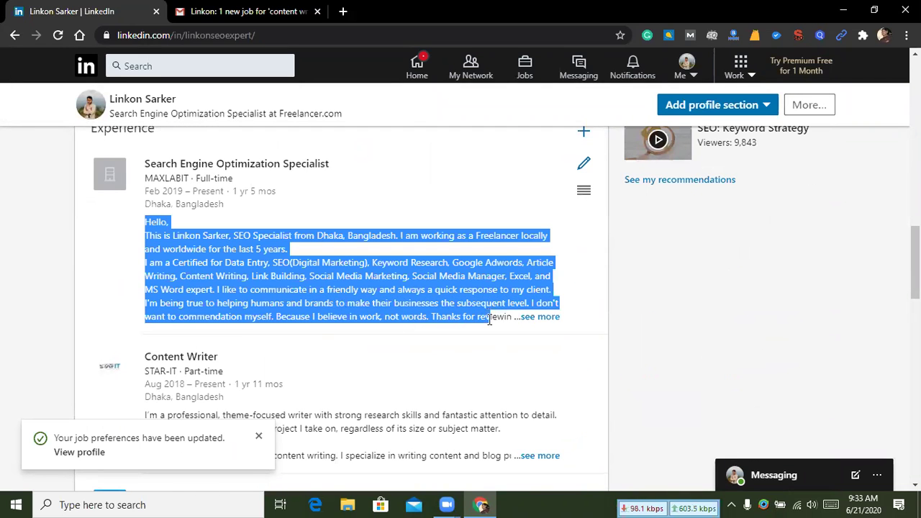
left_click(512, 310)
scroll(586, 298, "down", 2)
scroll(165, 247, "down", 4)
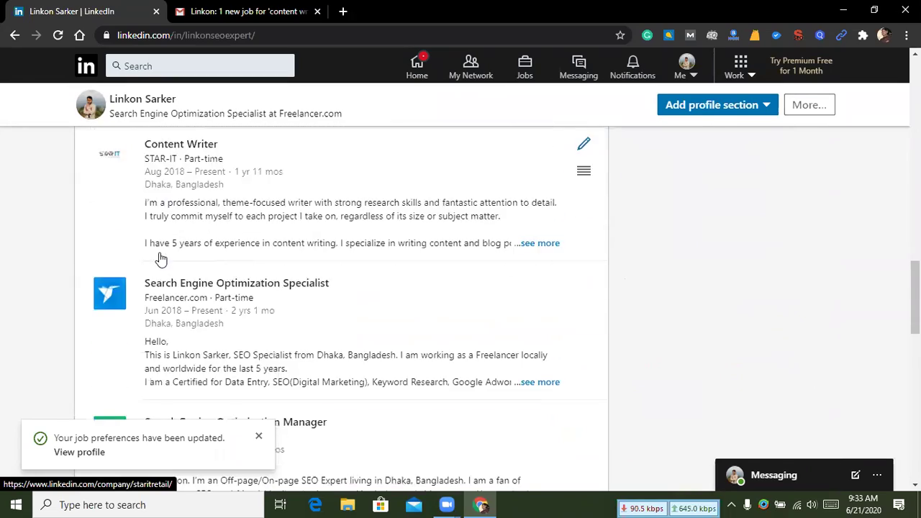
scroll(200, 238, "down", 2)
scroll(195, 237, "up", 2)
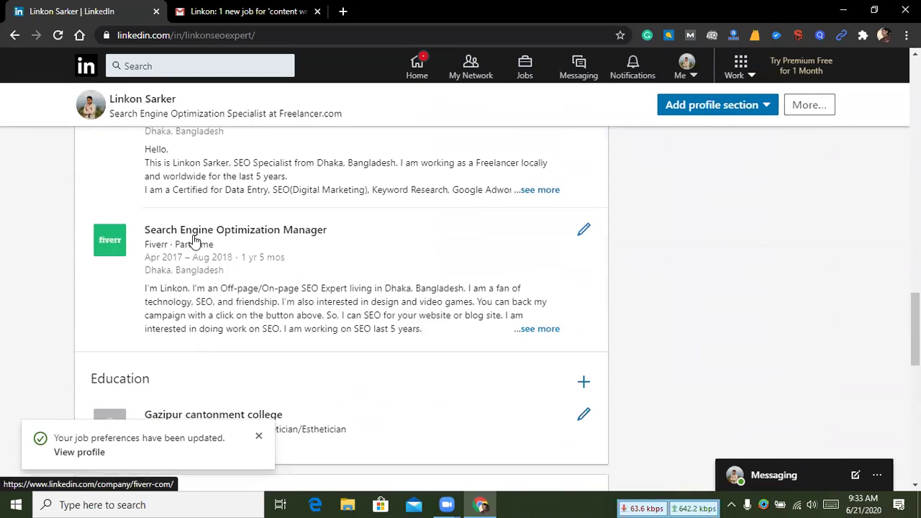
scroll(201, 239, "up", 4)
scroll(210, 236, "up", 8)
scroll(209, 244, "down", 8)
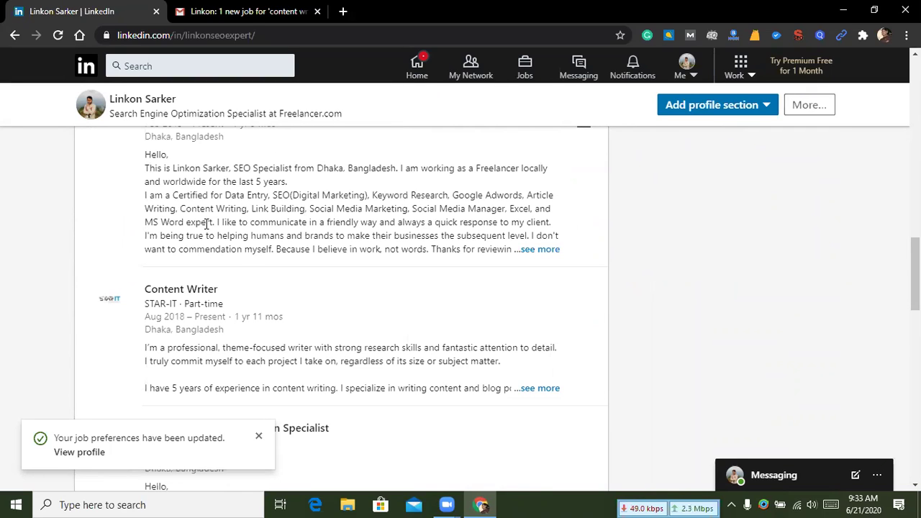
Dismiss the update notification and look over the remaining experience entries, education and skills.
left_click(258, 436)
scroll(203, 326, "down", 2)
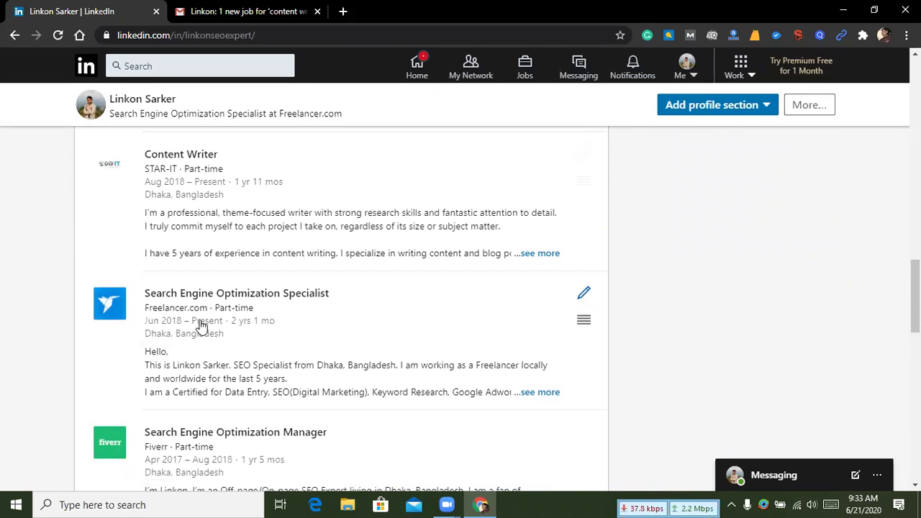
scroll(202, 326, "down", 5)
scroll(227, 320, "down", 1)
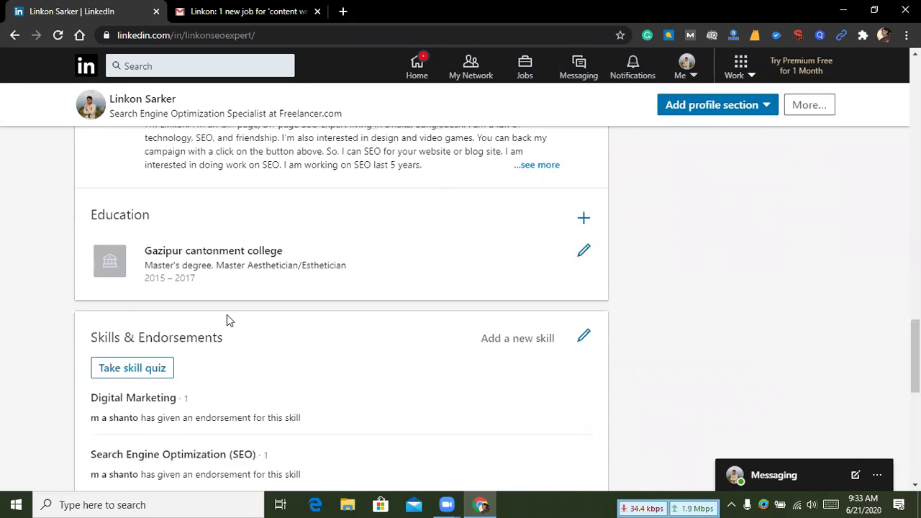
scroll(227, 320, "down", 3)
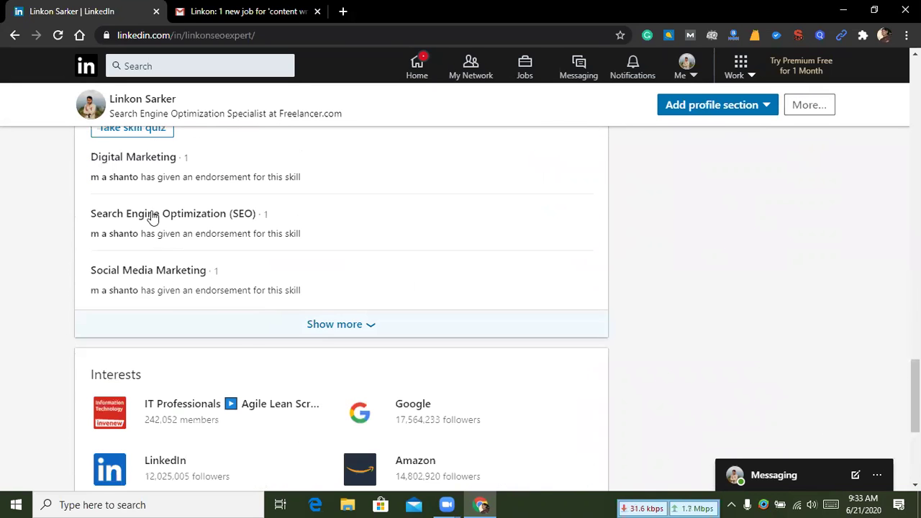
Expand the full skills list and look over the Industry Knowledge skills and the interests.
left_click(362, 328)
scroll(173, 284, "down", 1)
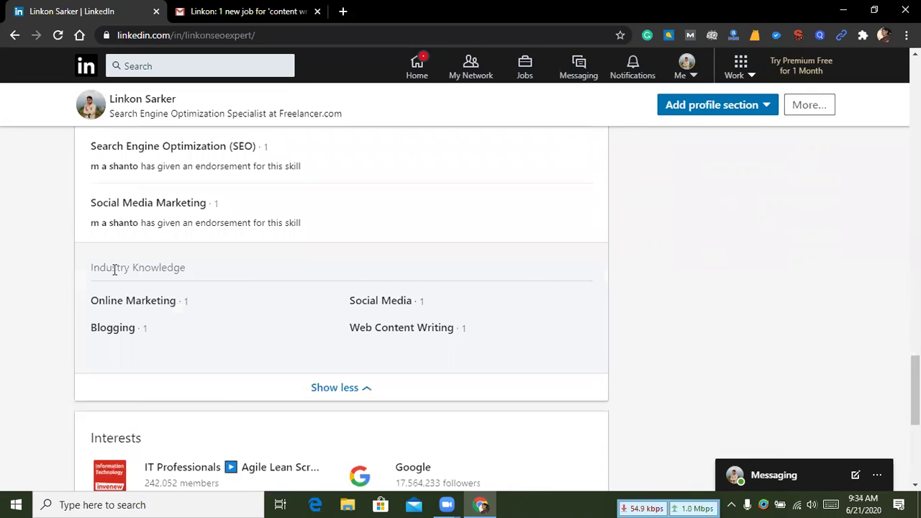
left_click_drag(90, 268, 185, 271)
left_click(185, 271)
left_click_drag(98, 268, 171, 278)
left_click(206, 262)
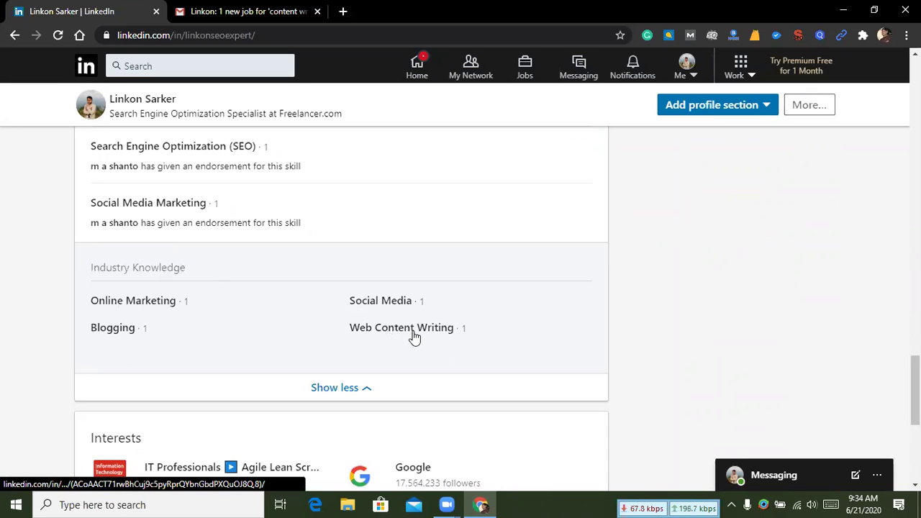
scroll(388, 209, "down", 3)
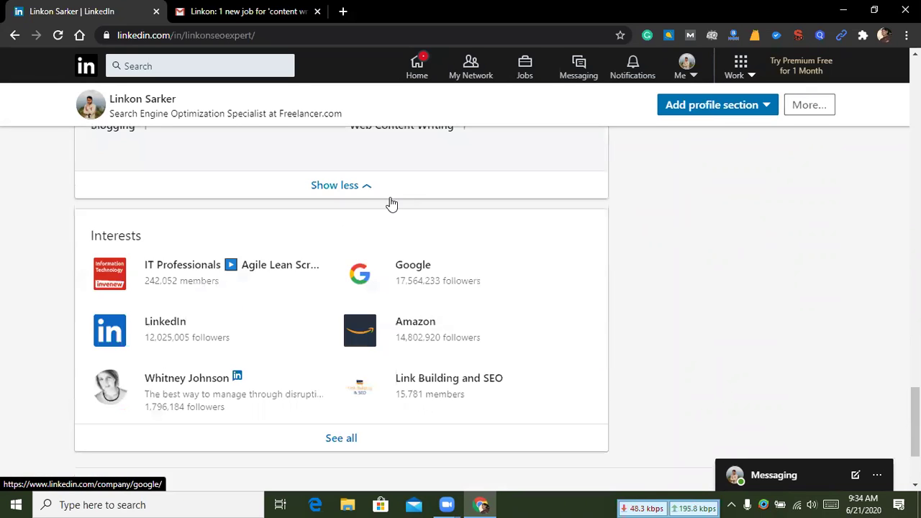
Go back up through the skills and experience to review the profile's intro and open-to-work summary.
scroll(390, 204, "up", 2)
scroll(387, 224, "up", 3)
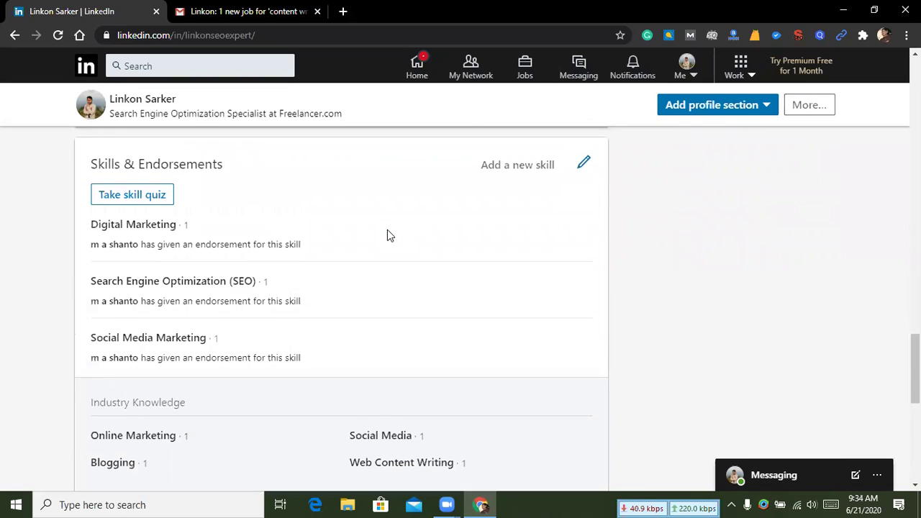
scroll(387, 229, "up", 3)
scroll(387, 230, "up", 15)
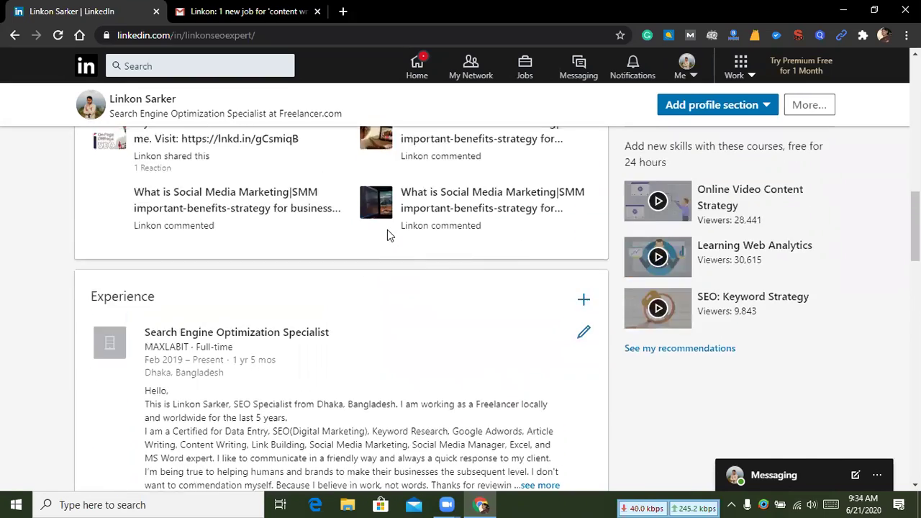
scroll(387, 229, "up", 3)
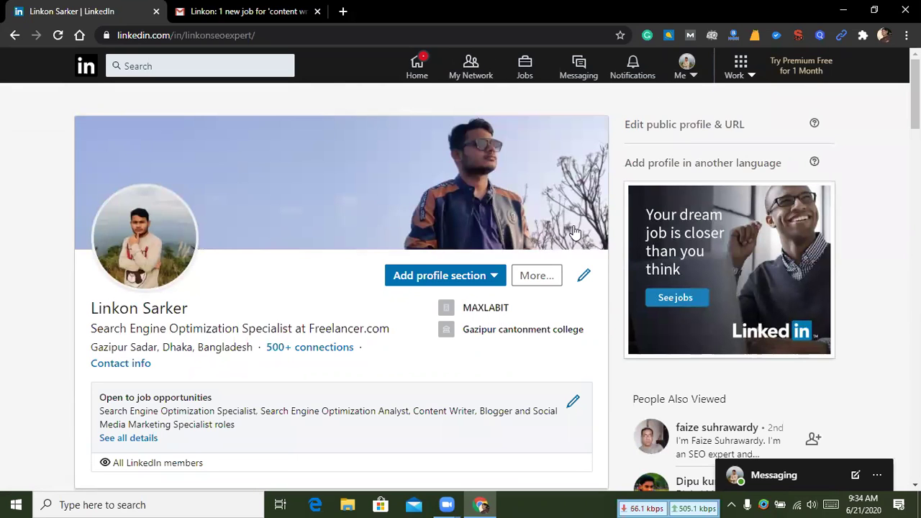
scroll(559, 168, "down", 2)
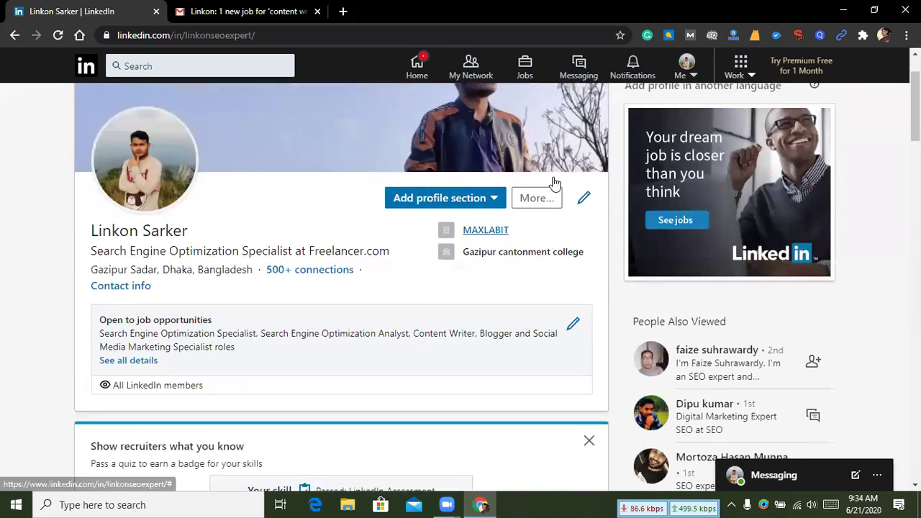
scroll(523, 199, "up", 2)
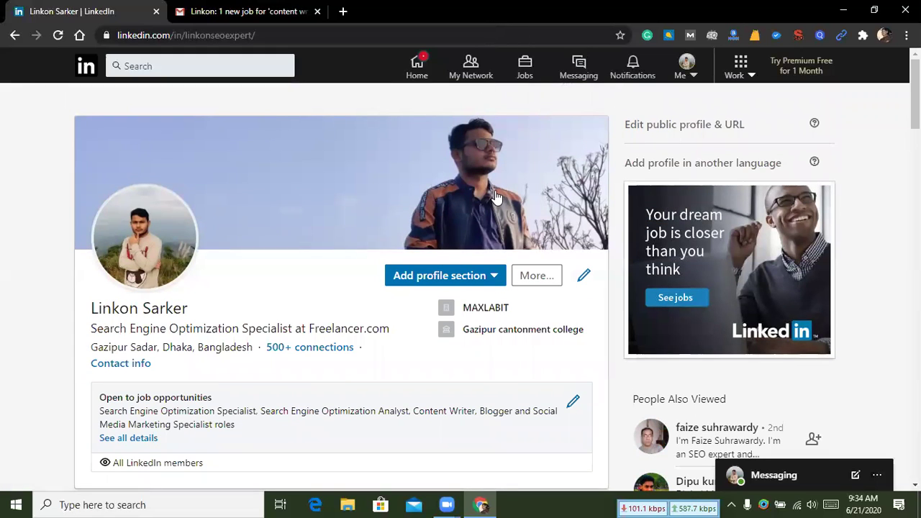
Open the account's Posts & Activity page.
left_click(692, 78)
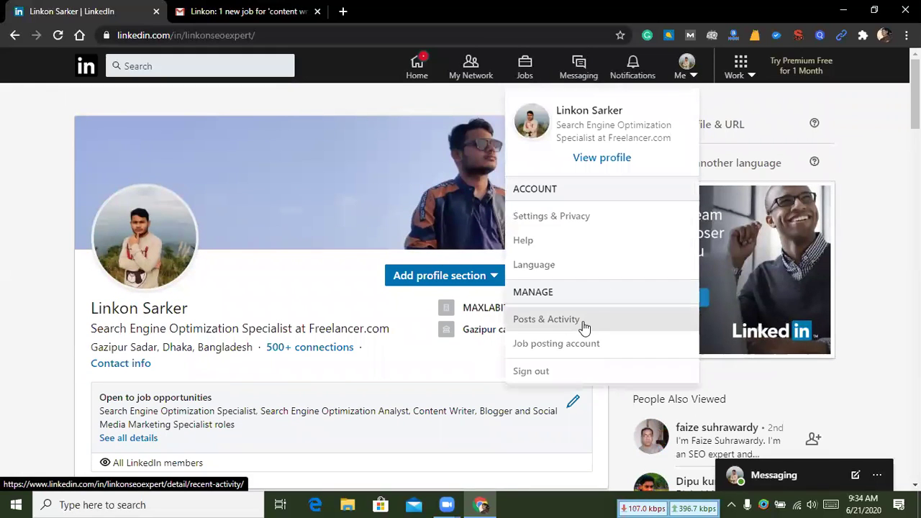
left_click(547, 319)
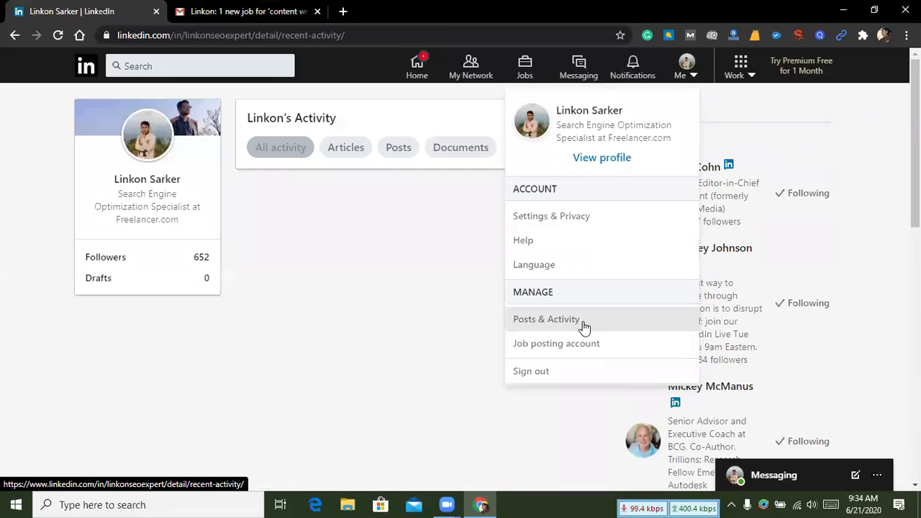
left_click(689, 77)
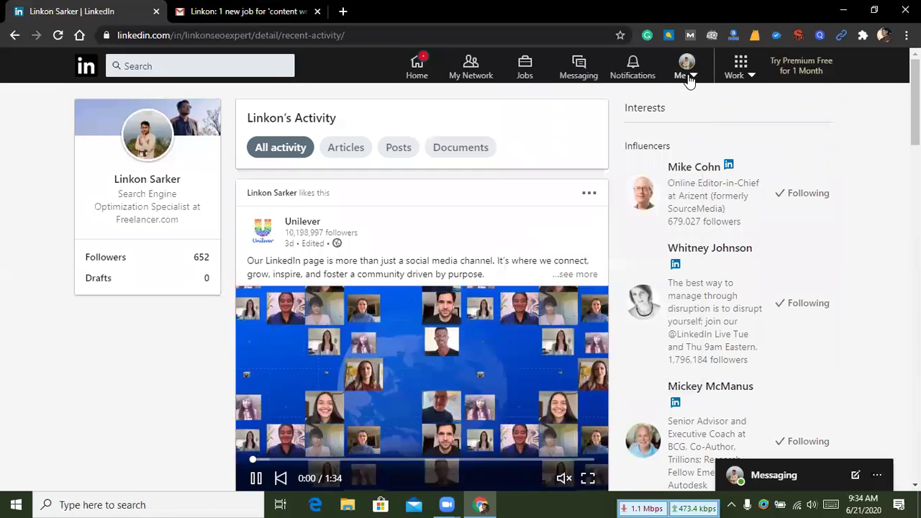
left_click(693, 76)
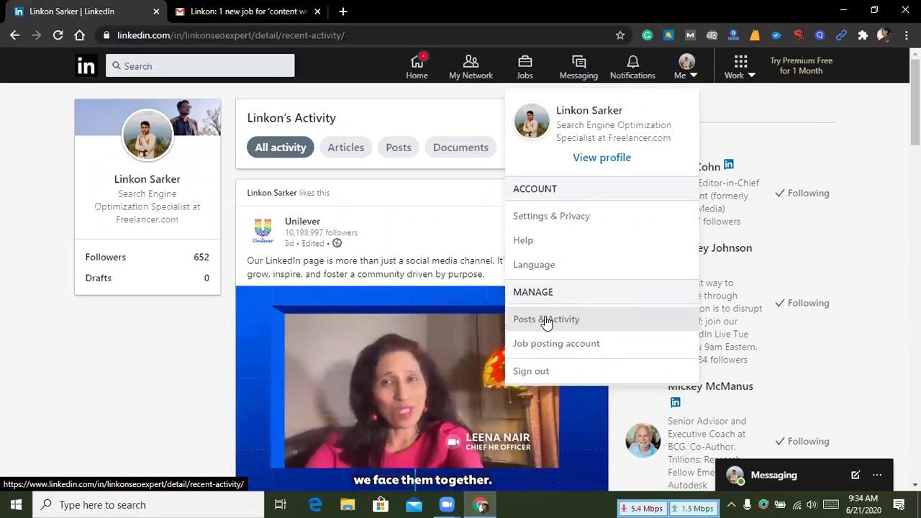
left_click(416, 121)
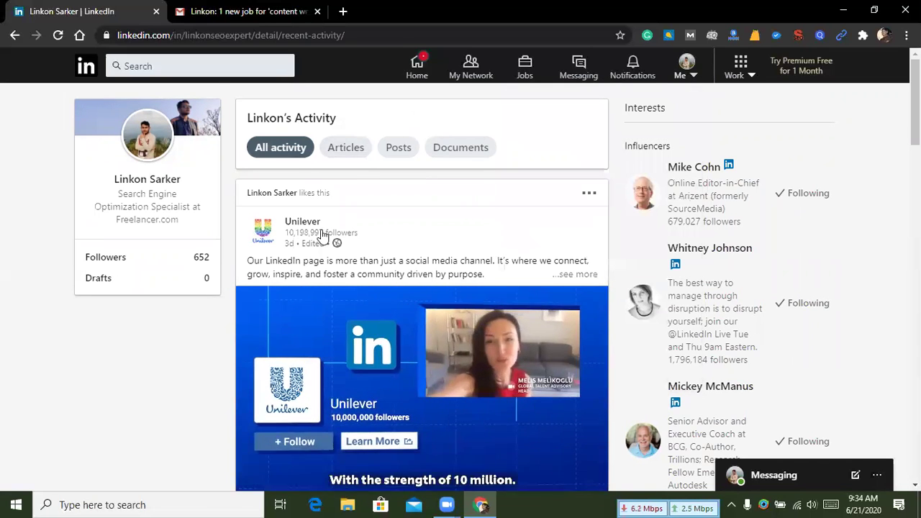
Look through the liked posts and news stories in the full activity feed.
scroll(321, 238, "down", 10)
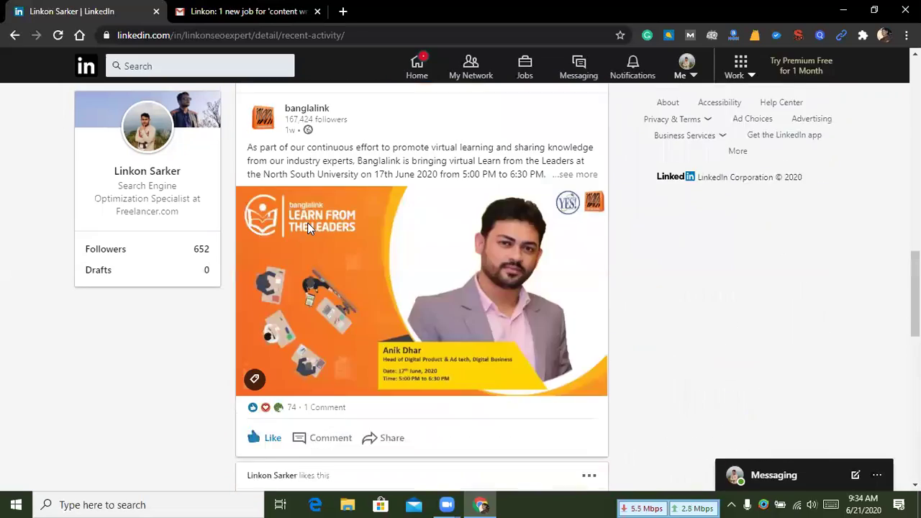
scroll(463, 249, "down", 4)
scroll(457, 216, "down", 6)
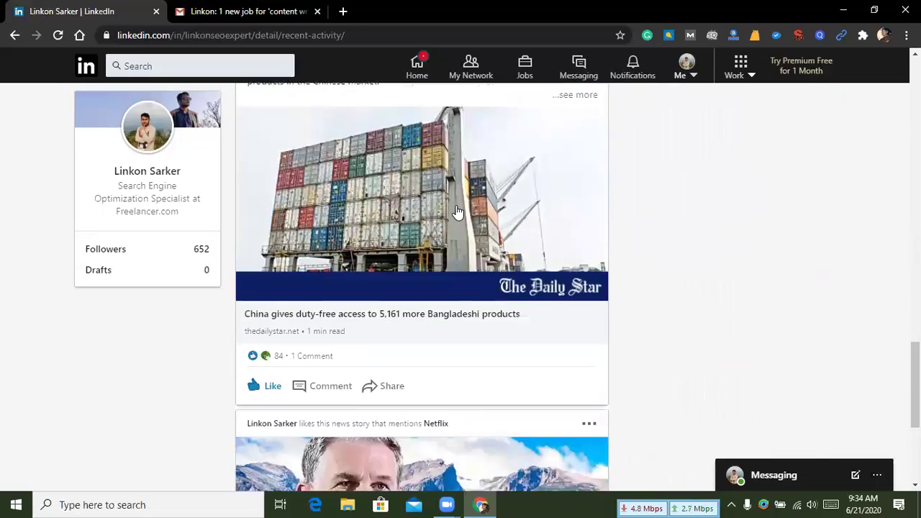
scroll(455, 210, "up", 10)
scroll(453, 194, "up", 10)
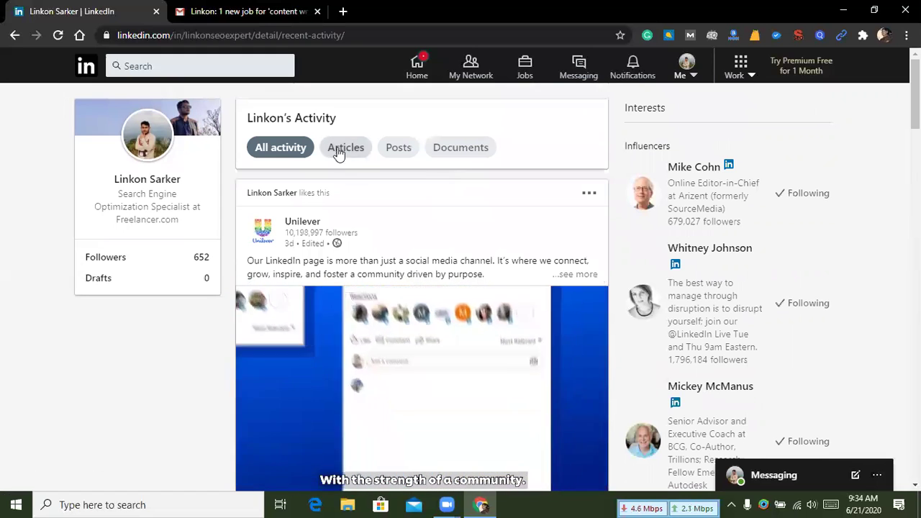
Filter the activity to Posts and view the newest post about SEO service.
left_click(399, 150)
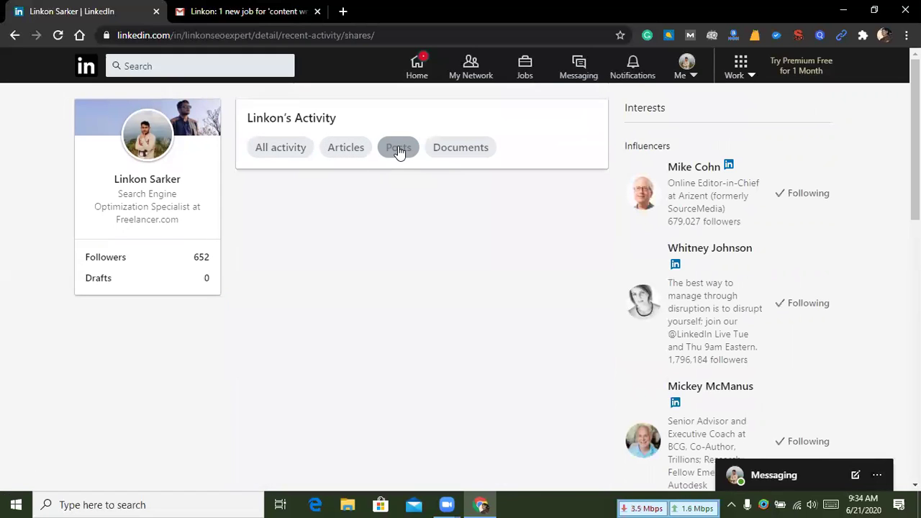
scroll(373, 229, "down", 3)
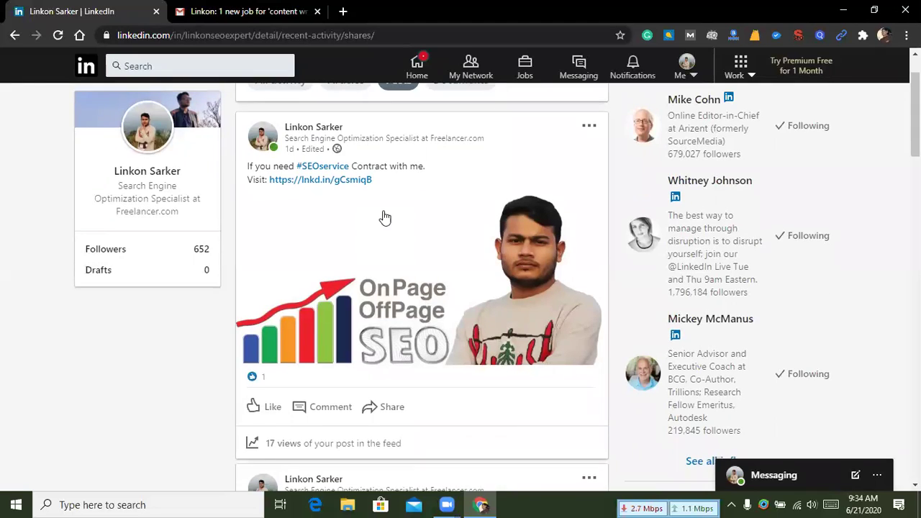
Open the view analytics of the "What is Social Media Marketing" post.
scroll(379, 217, "down", 1)
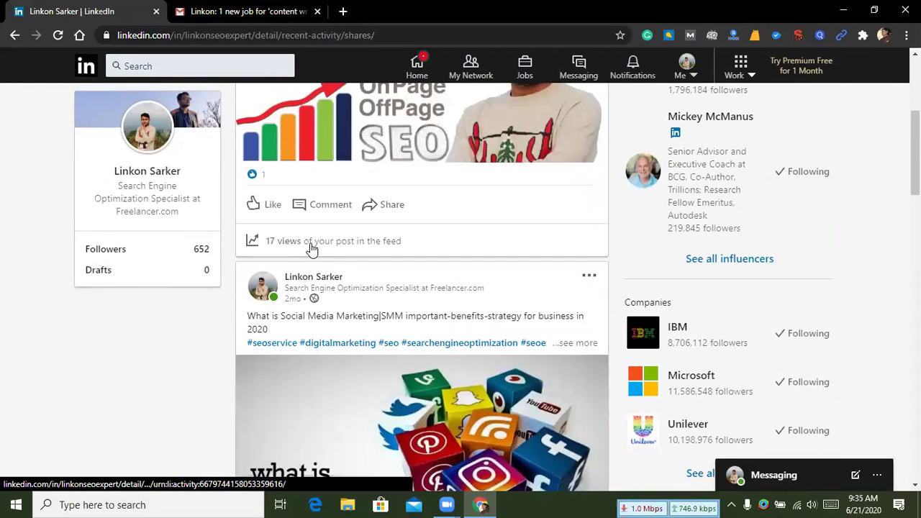
scroll(319, 248, "down", 2)
scroll(317, 266, "down", 4)
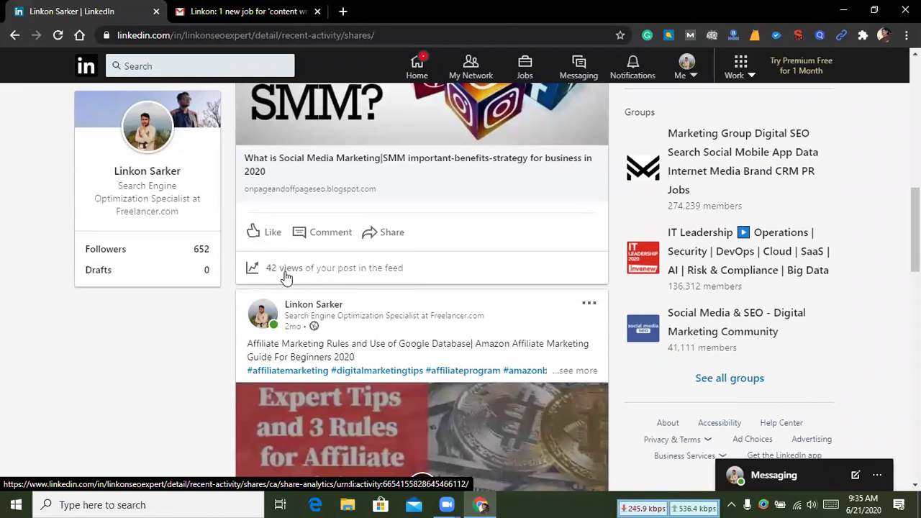
scroll(282, 280, "up", 5)
scroll(288, 182, "down", 4)
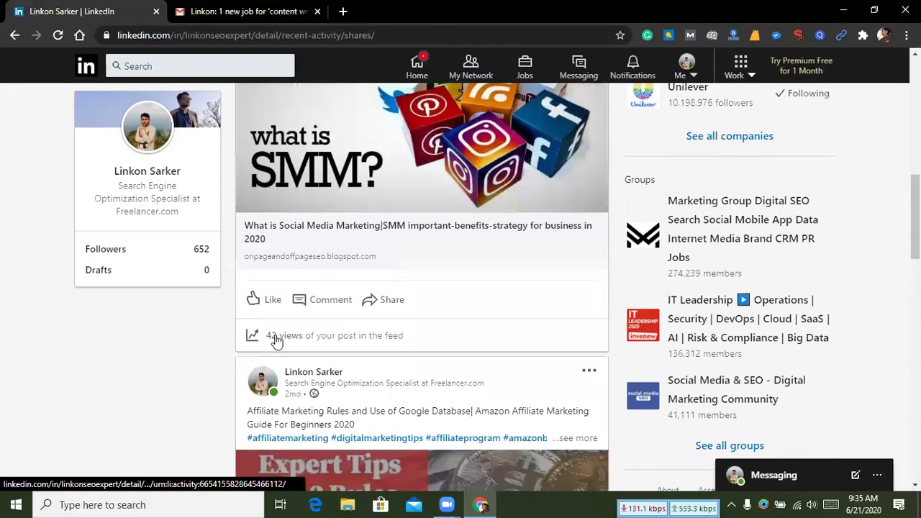
left_click(276, 339)
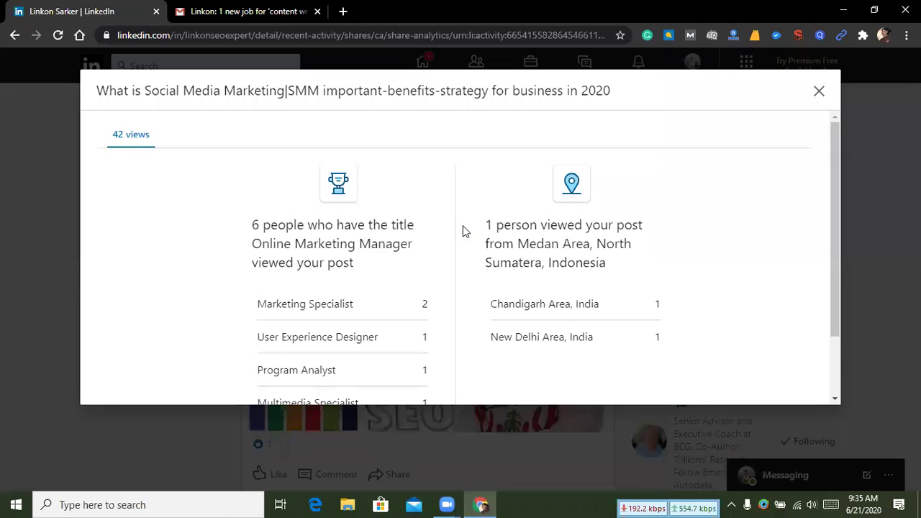
Expand the post's analytics to show the full list of viewer job titles and locations.
scroll(516, 268, "down", 1)
scroll(516, 269, "up", 1)
scroll(515, 268, "down", 1)
left_click(475, 372)
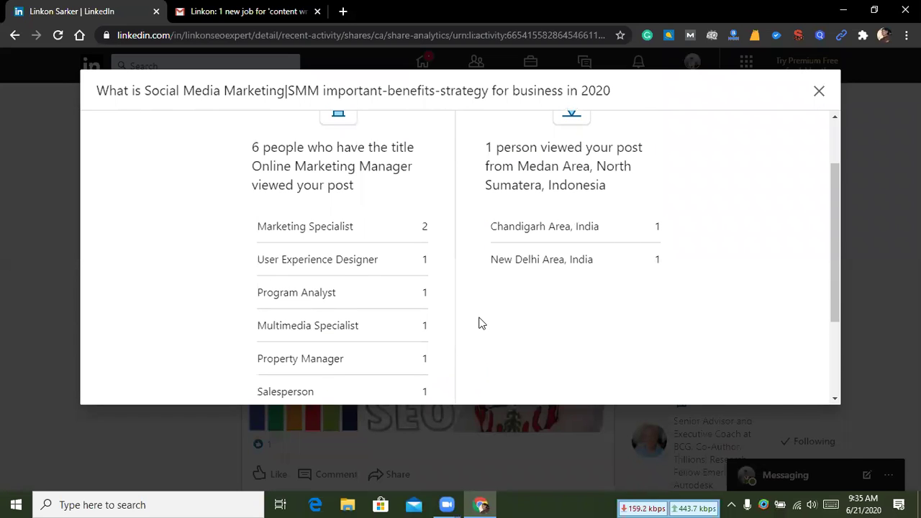
scroll(481, 323, "down", 2)
scroll(481, 315, "up", 3)
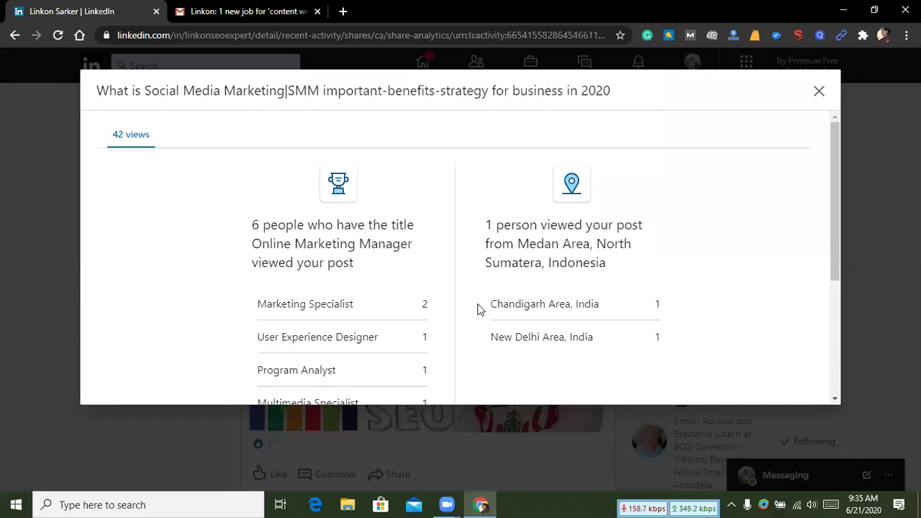
Examine the social media marketing post's viewers by job title and by location, and close its analytics.
left_click_drag(252, 224, 423, 264)
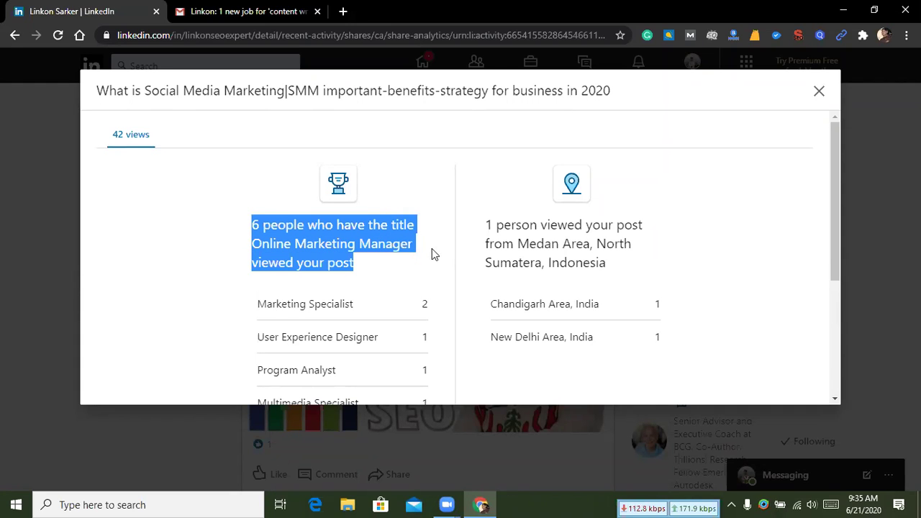
left_click(427, 274)
scroll(495, 226, "down", 1)
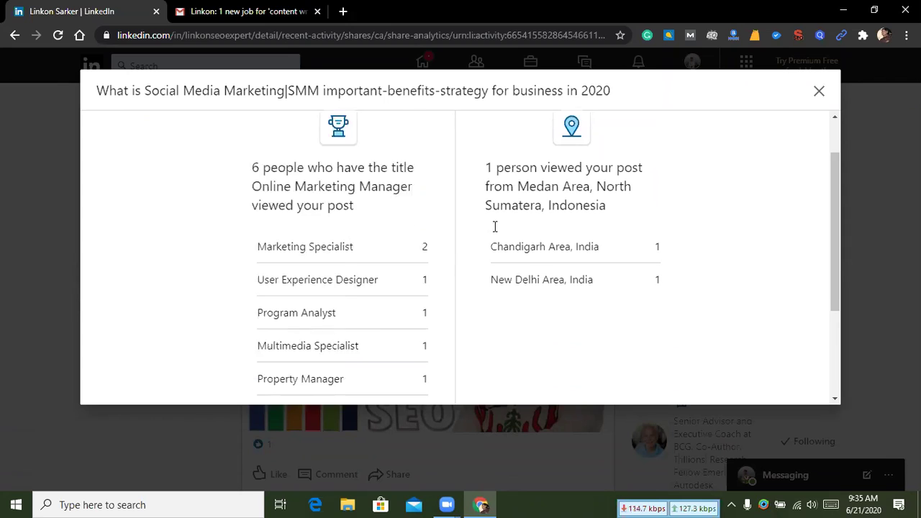
left_click_drag(491, 237, 489, 269)
left_click(584, 250)
left_click(494, 269)
scroll(492, 274, "up", 1)
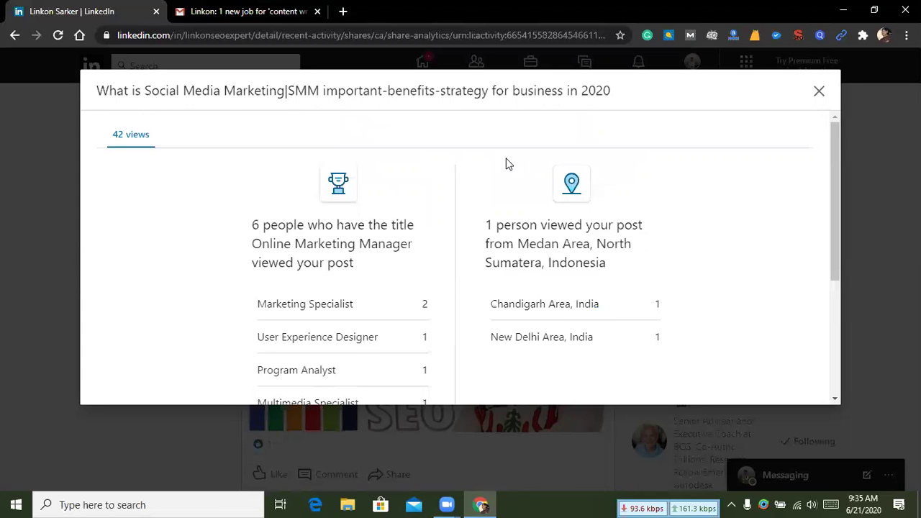
scroll(354, 241, "down", 3)
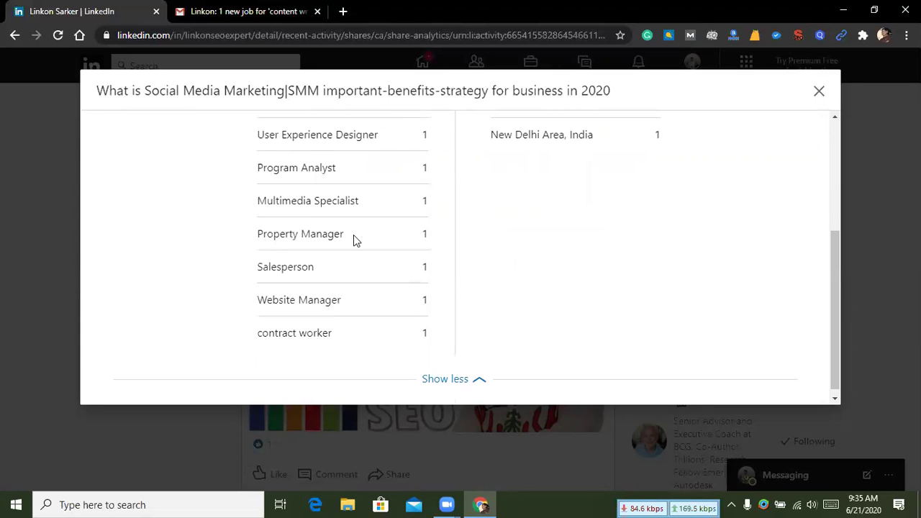
scroll(353, 240, "up", 3)
left_click(816, 93)
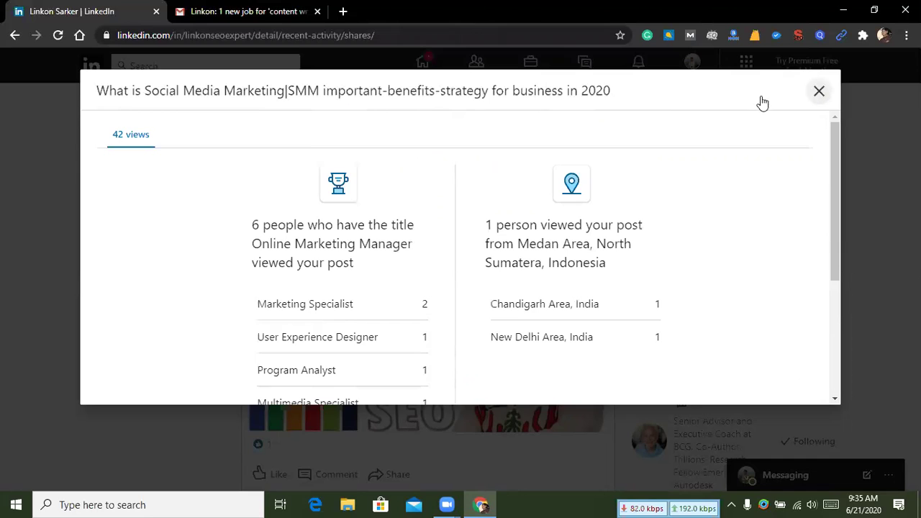
Open the view analytics of the affiliate marketing rules post.
scroll(446, 216, "down", 4)
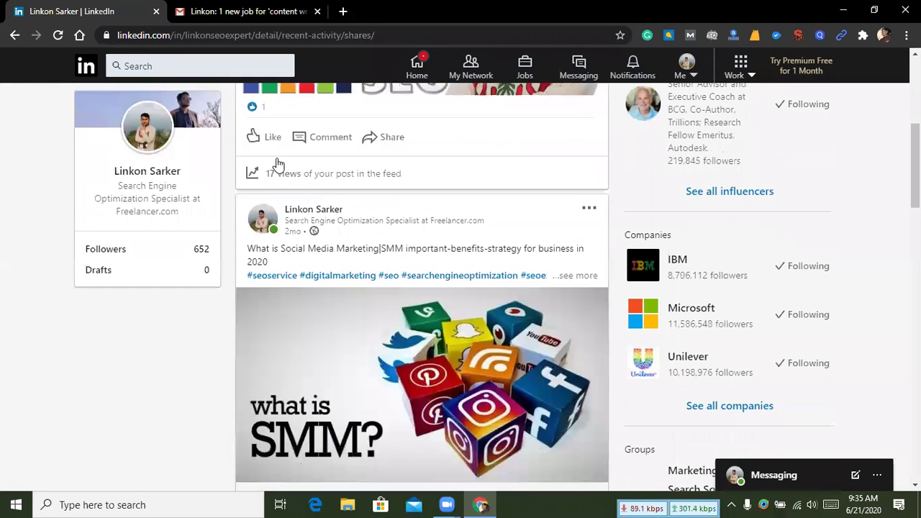
scroll(316, 218, "down", 5)
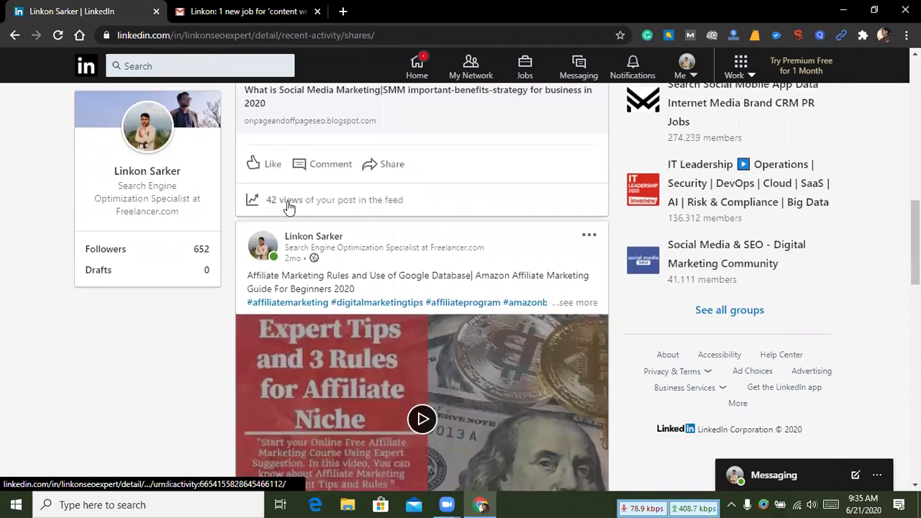
scroll(288, 207, "down", 3)
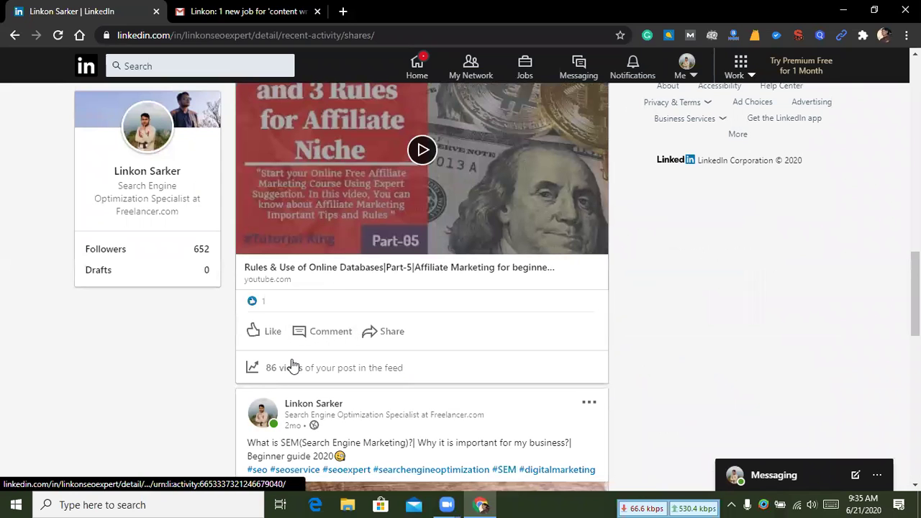
left_click(305, 368)
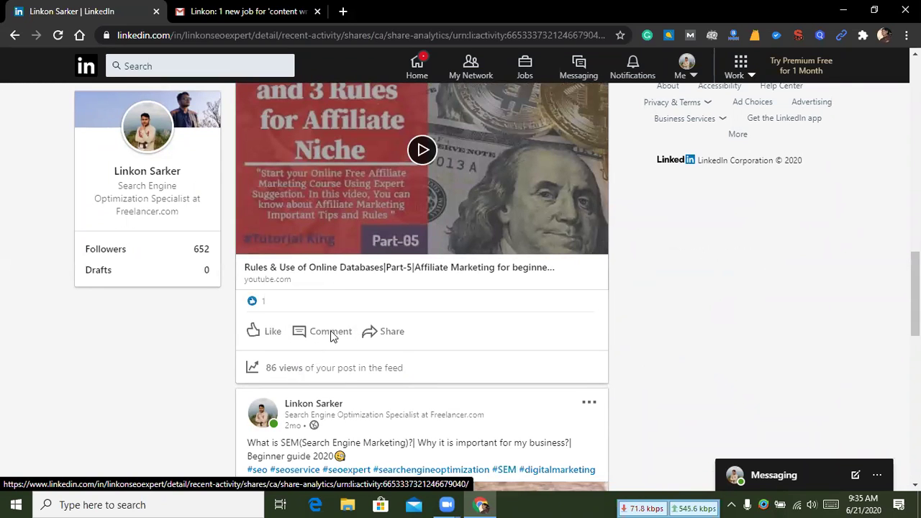
Expand the affiliate marketing post's analytics to list all viewer companies, job titles and locations.
scroll(299, 223, "down", 2)
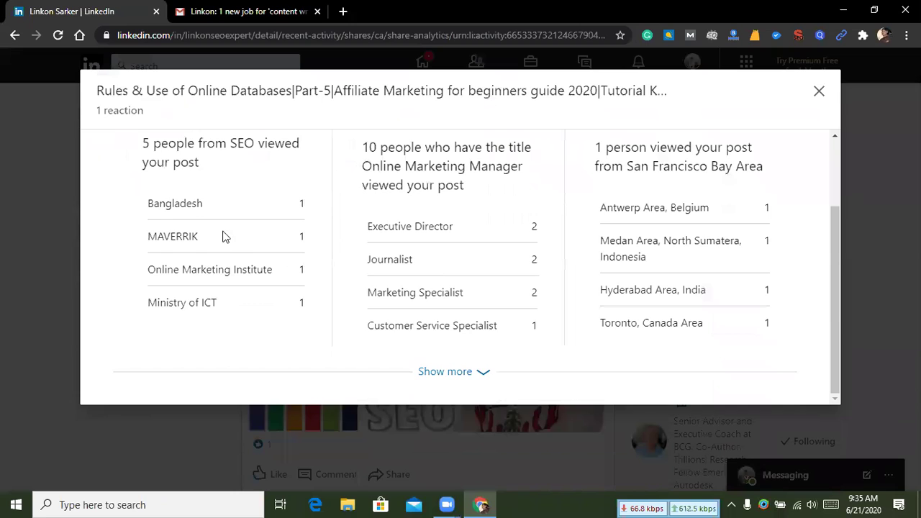
scroll(237, 234, "up", 2)
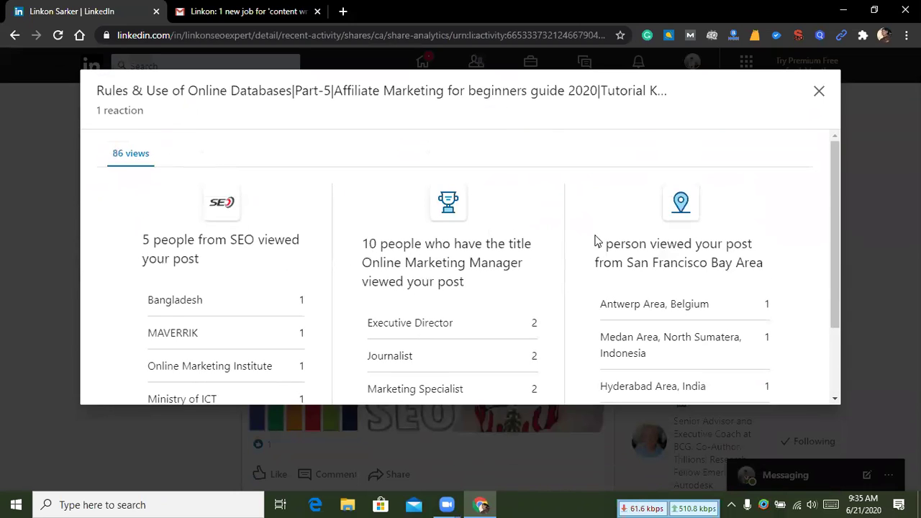
scroll(464, 236, "down", 2)
left_click(486, 383)
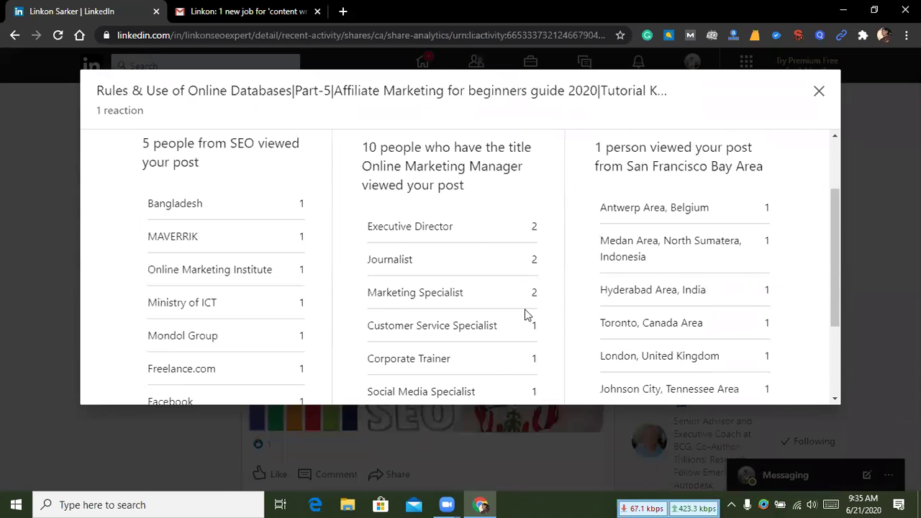
scroll(504, 295, "down", 3)
scroll(502, 276, "up", 4)
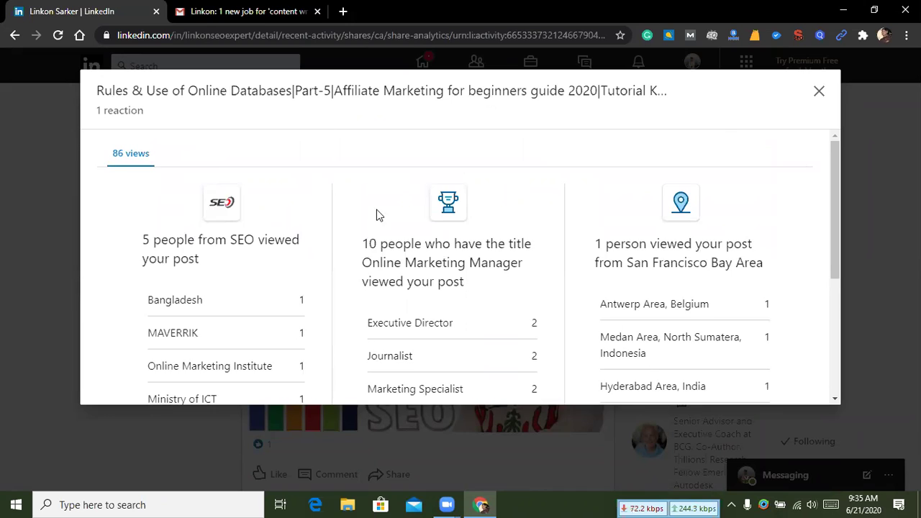
Go through the affiliate post's viewer locations and highlight the London, United Kingdom entry.
scroll(377, 219, "down", 1)
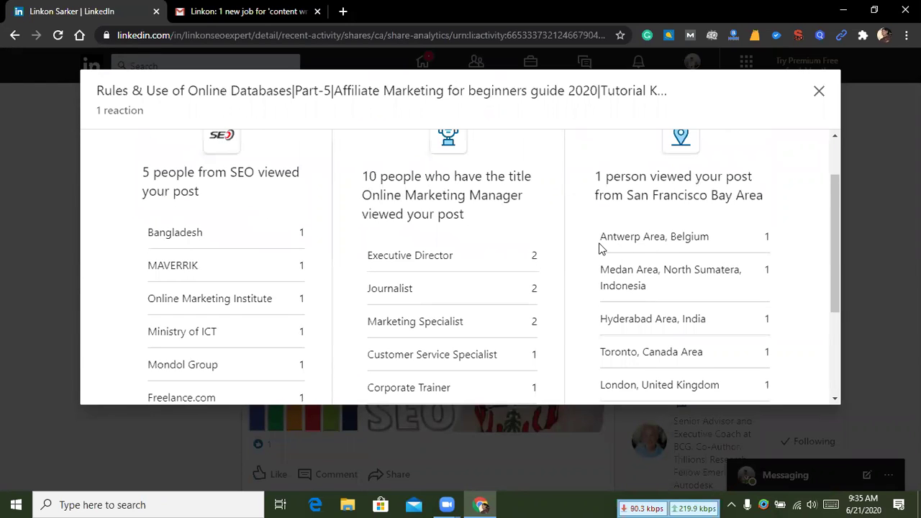
scroll(676, 293, "down", 1)
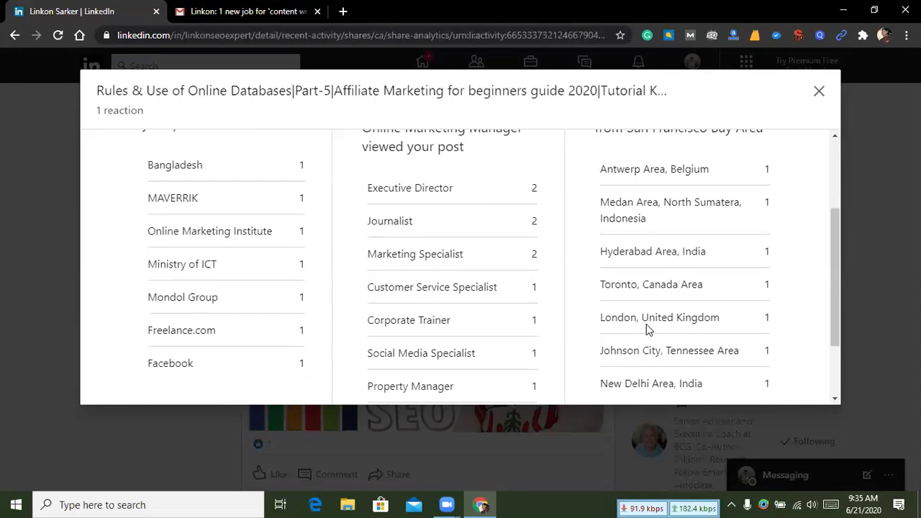
left_click_drag(602, 317, 750, 321)
scroll(722, 326, "down", 1)
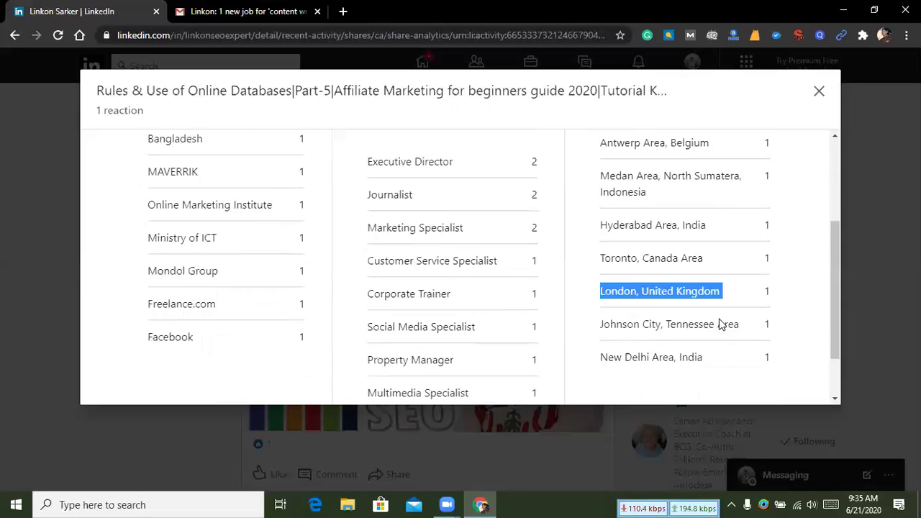
scroll(722, 325, "down", 1)
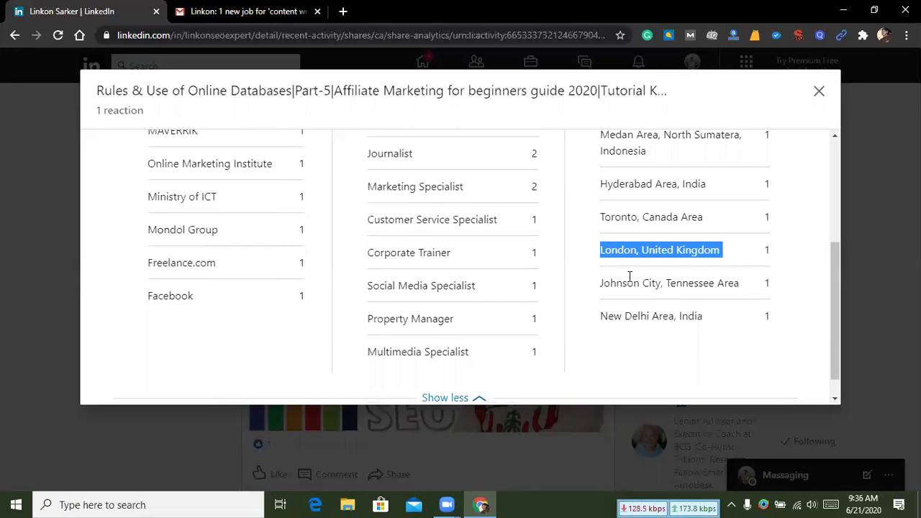
scroll(670, 251, "up", 1)
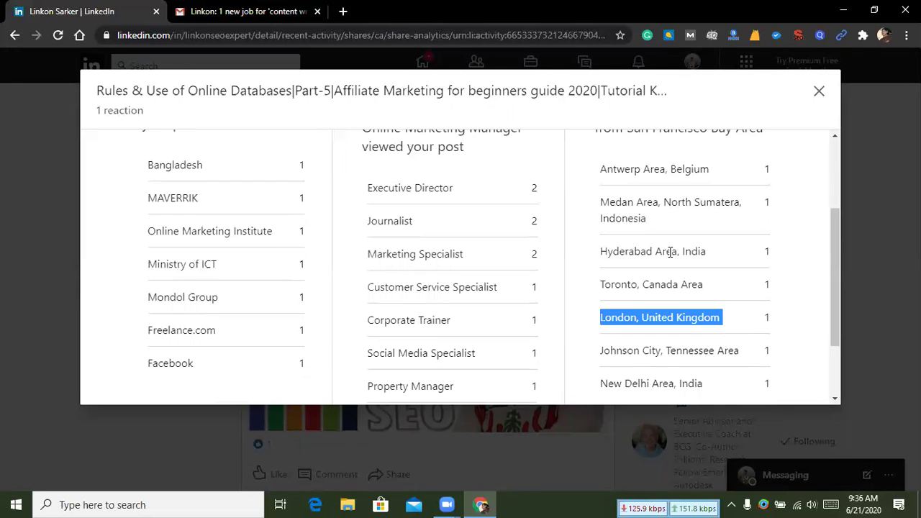
scroll(670, 251, "up", 1)
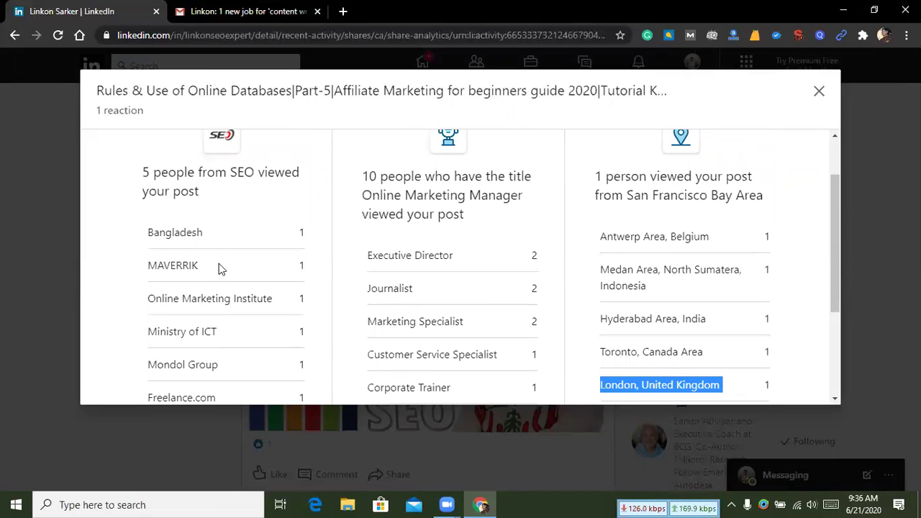
Review the companies whose people viewed the affiliate post and highlight the Facebook entry.
scroll(220, 267, "up", 1)
scroll(216, 265, "down", 3)
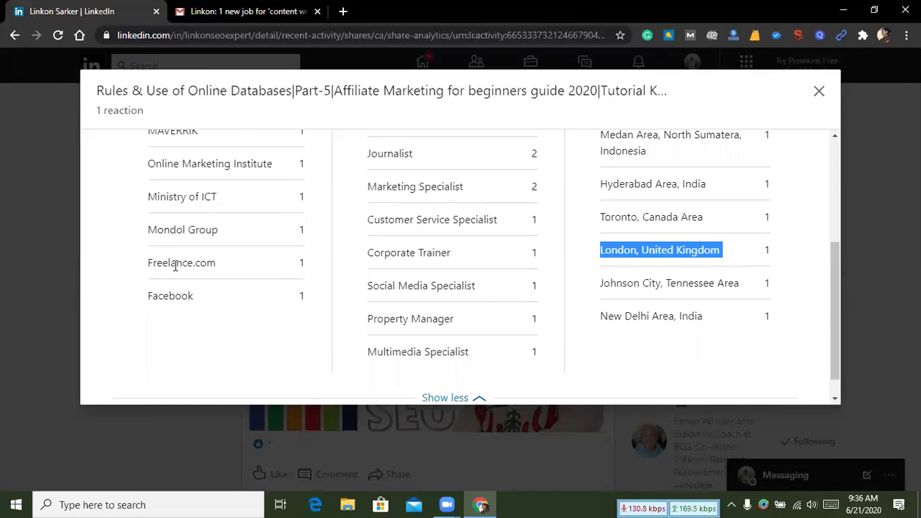
left_click(149, 298)
left_click_drag(152, 296, 197, 296)
left_click(181, 296)
left_click(161, 297)
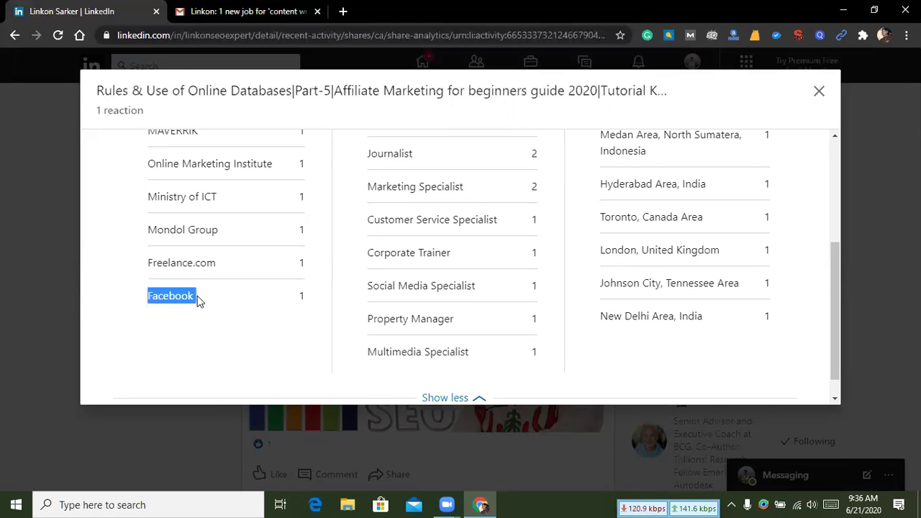
left_click(197, 295)
scroll(199, 299, "up", 1)
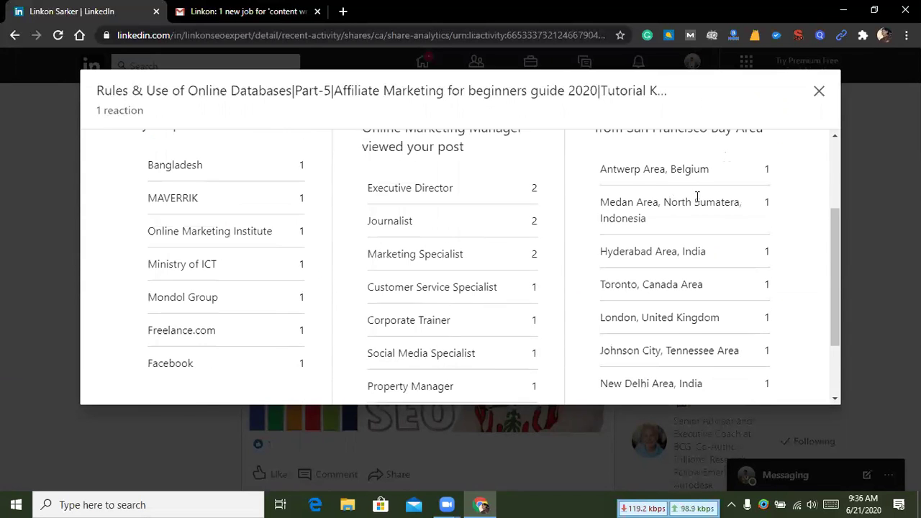
Point out London, Toronto and Tennessee among the affiliate post's viewer locations, and close its analytics.
scroll(617, 304, "down", 1)
left_click_drag(601, 250, 728, 252)
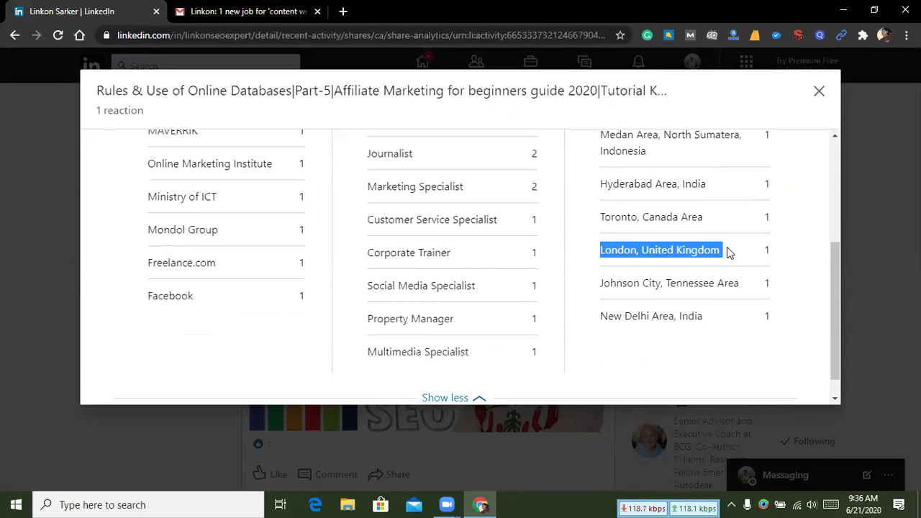
left_click(619, 216)
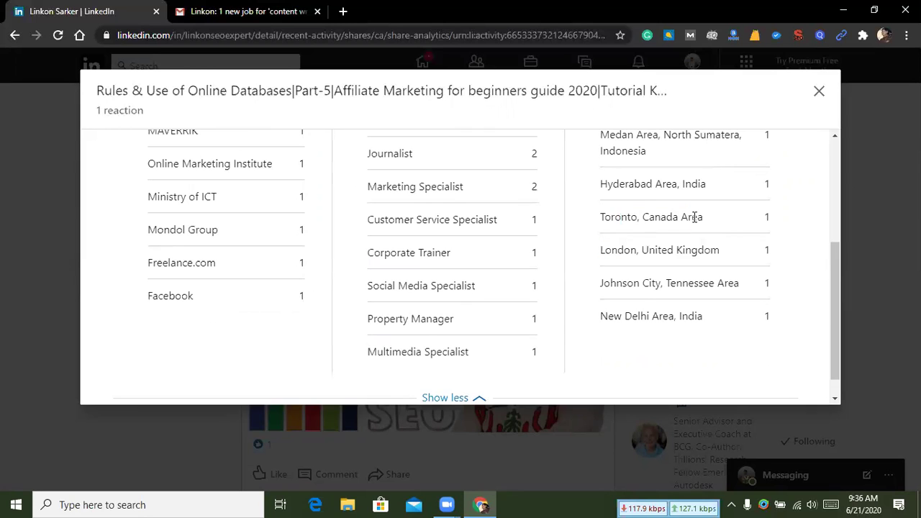
scroll(647, 238, "down", 1)
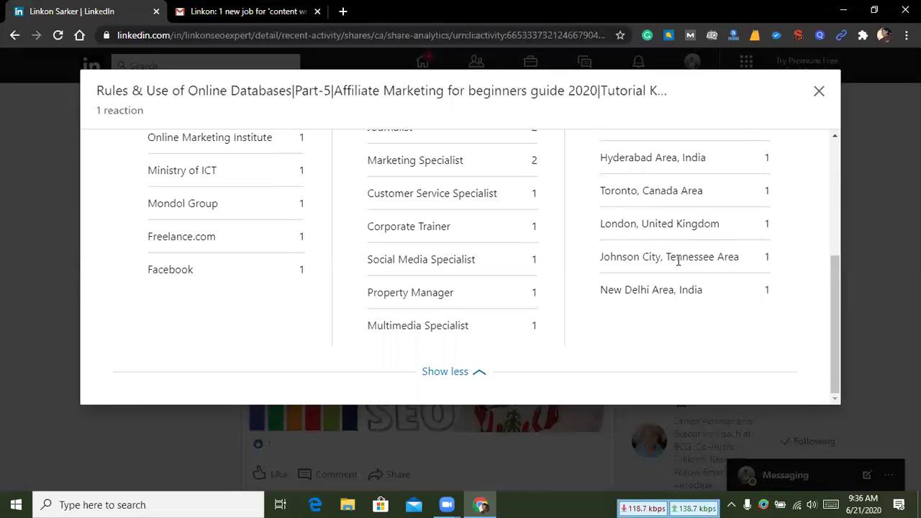
left_click_drag(669, 259, 788, 260)
left_click(710, 254)
scroll(710, 252, "up", 3)
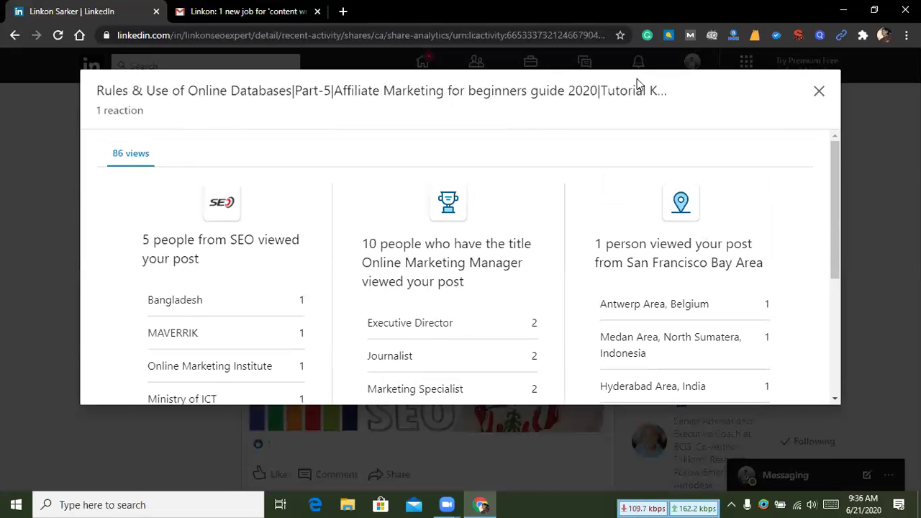
left_click(819, 91)
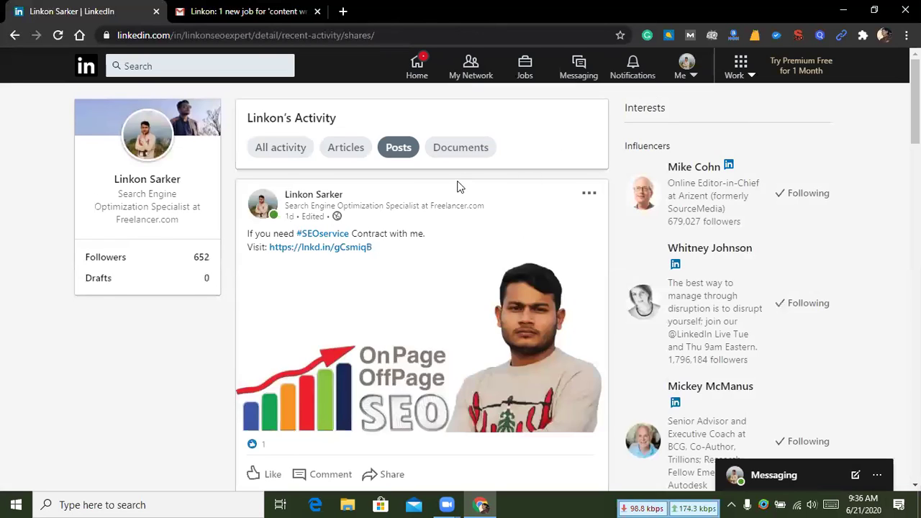
Look through the account's older posts on social media marketing, SEO and affiliate marketing, checking each one's feed views.
scroll(458, 189, "down", 6)
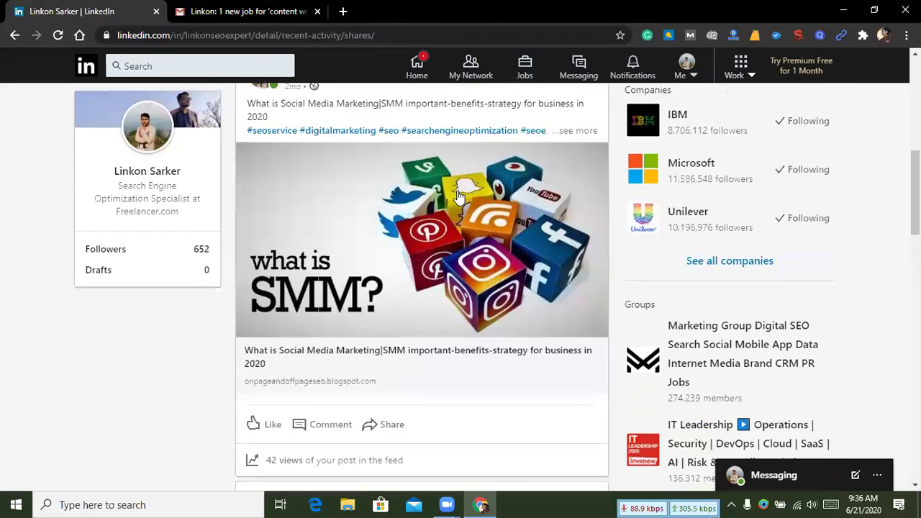
scroll(459, 196, "down", 3)
scroll(411, 213, "down", 2)
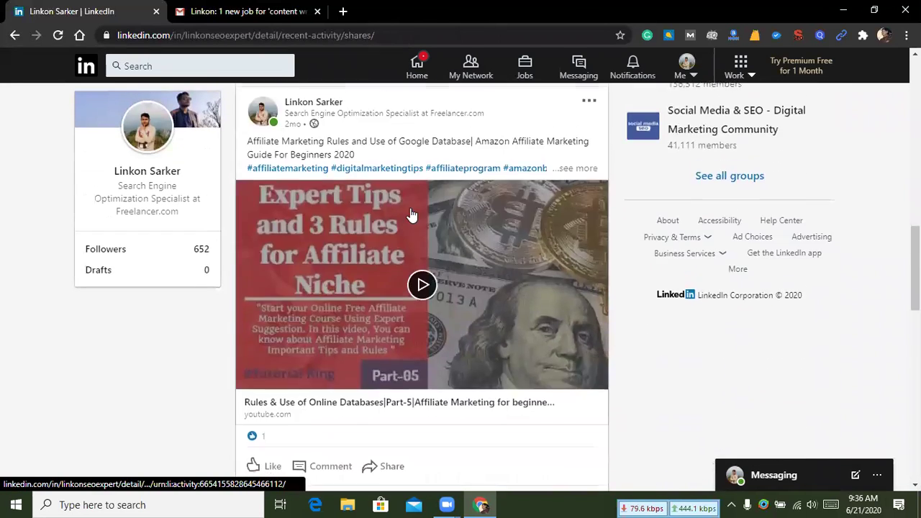
scroll(411, 213, "down", 10)
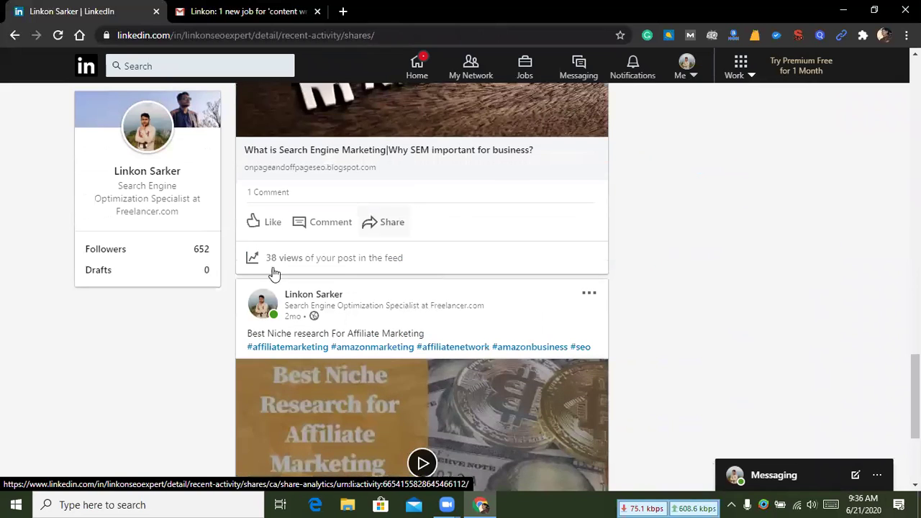
scroll(302, 263, "down", 5)
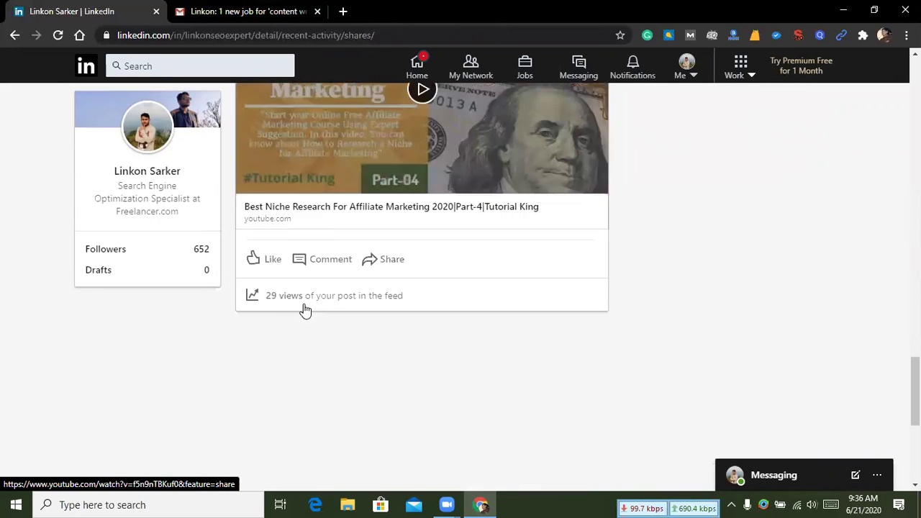
scroll(281, 315, "down", 2)
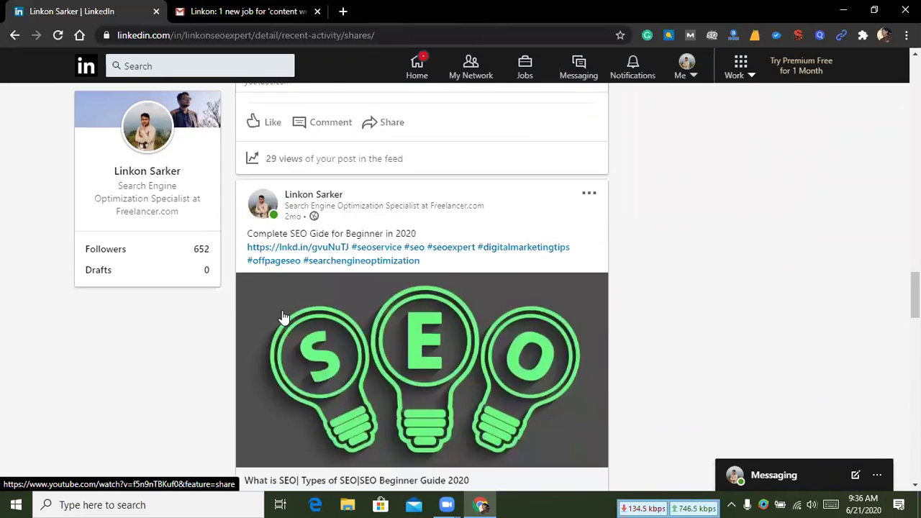
scroll(284, 315, "down", 5)
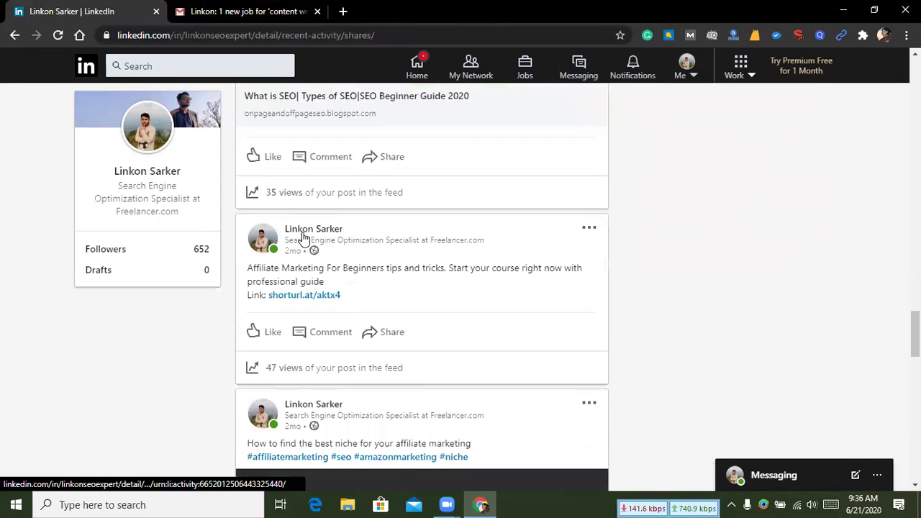
scroll(297, 272, "down", 1)
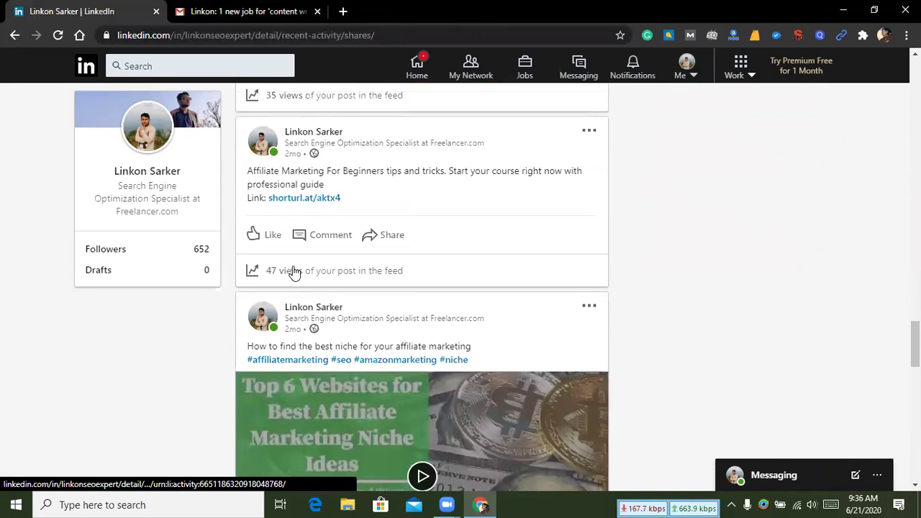
scroll(293, 271, "down", 4)
scroll(309, 269, "down", 1)
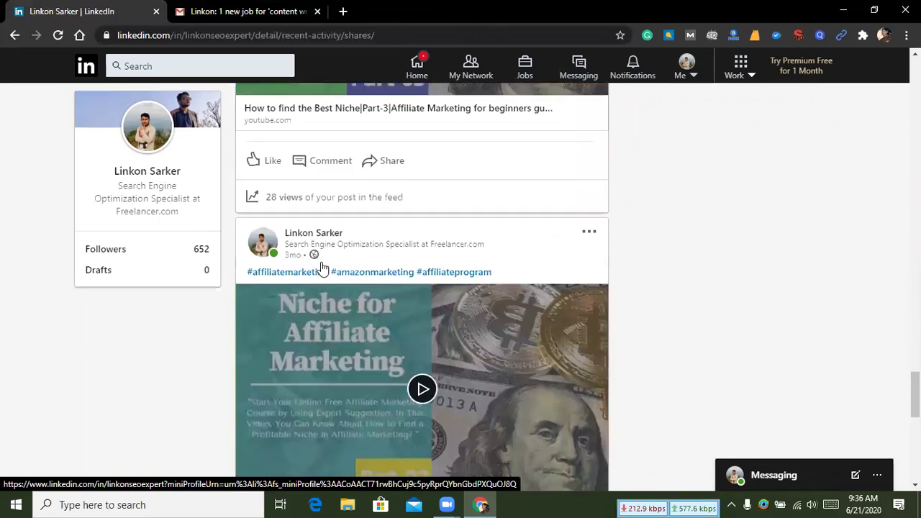
scroll(325, 266, "down", 7)
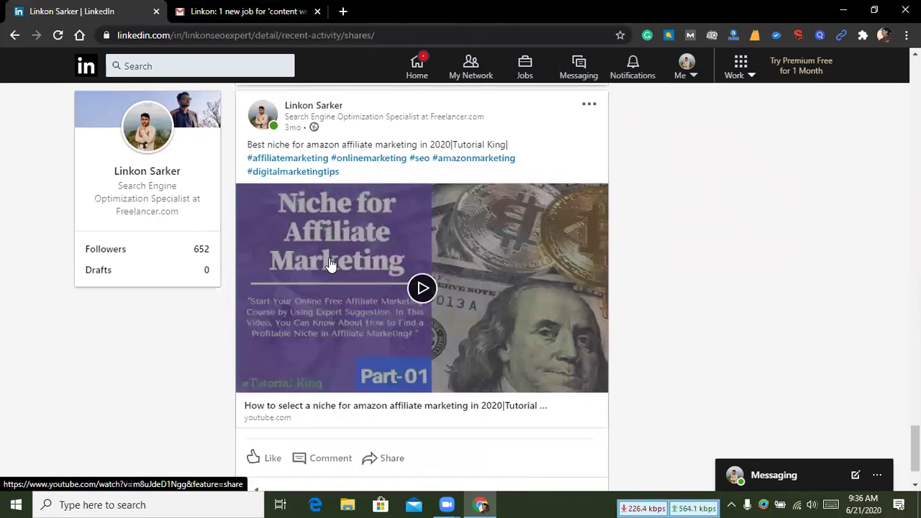
scroll(380, 232, "down", 1)
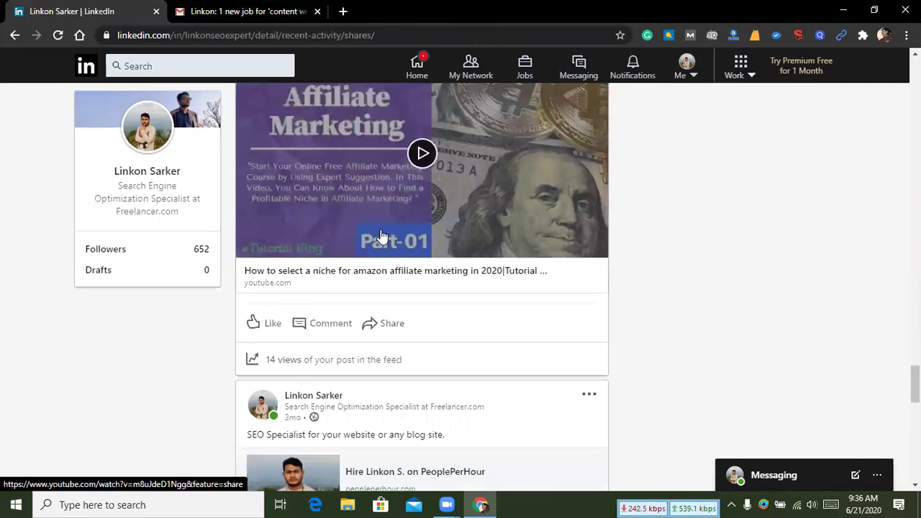
scroll(381, 236, "up", 15)
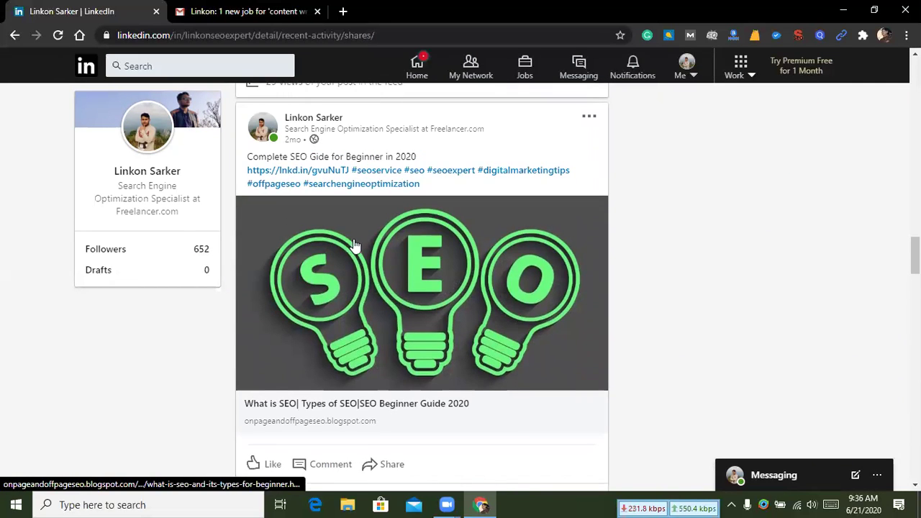
scroll(410, 200, "down", 5)
scroll(410, 199, "up", 10)
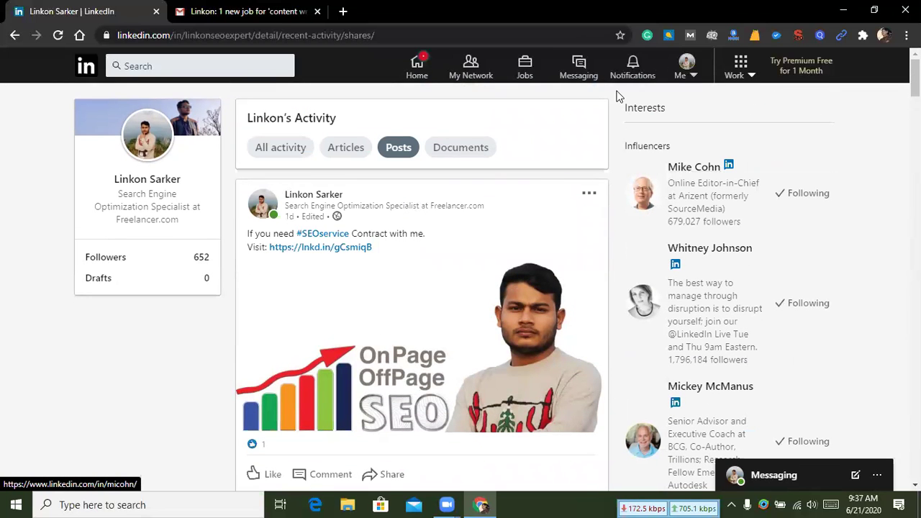
Check the Articles, Posts and Documents sections of the activity page, highlighting the line "Share your perspective and what you know.".
left_click(684, 79)
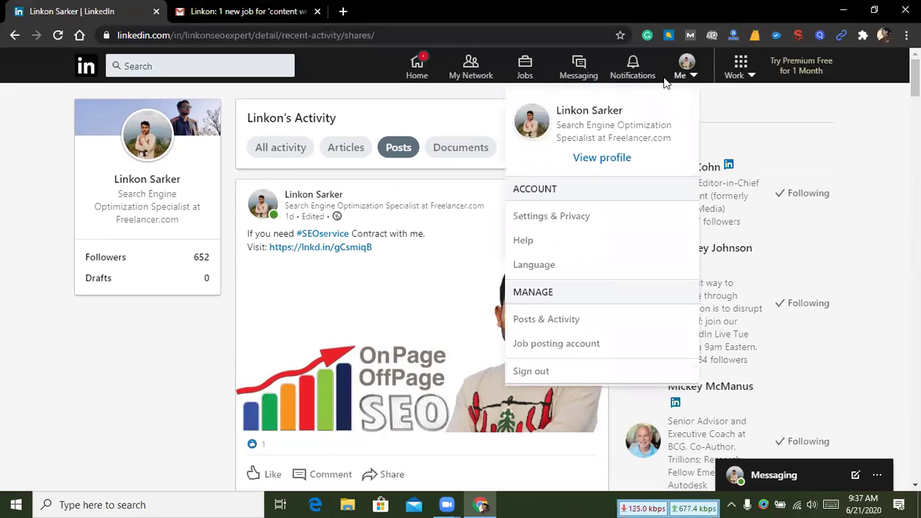
left_click(347, 157)
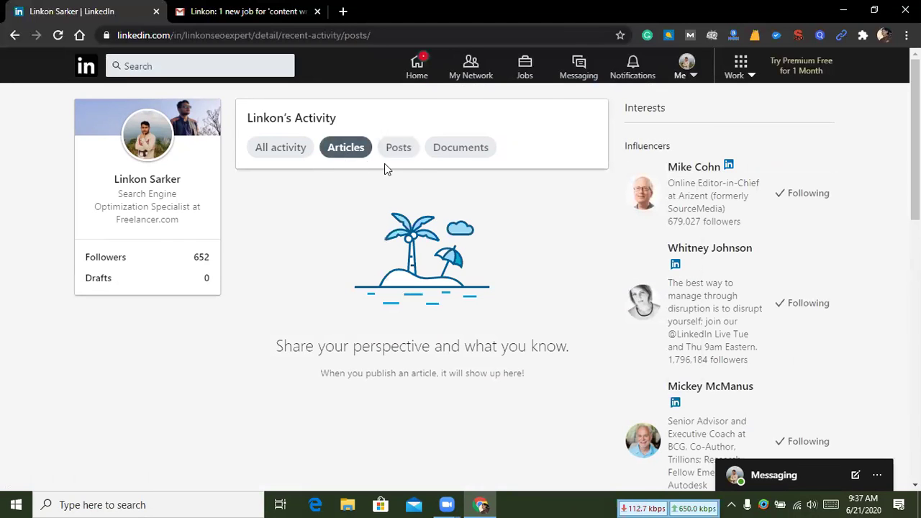
left_click(440, 150)
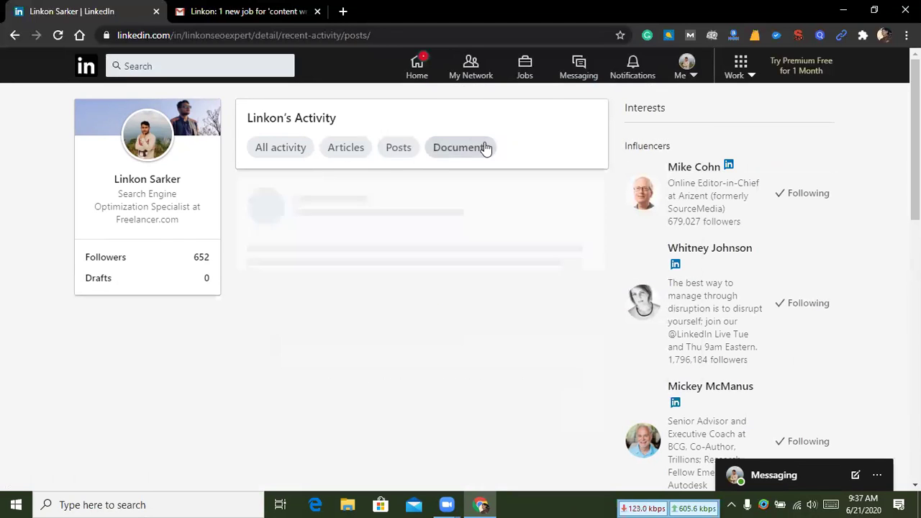
left_click(360, 147)
scroll(418, 325, "down", 1)
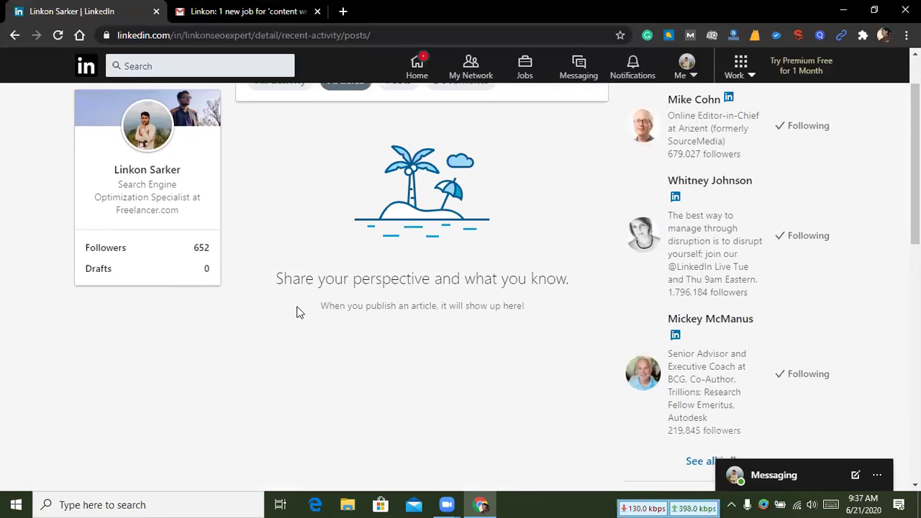
left_click_drag(280, 282, 586, 290)
left_click(586, 290)
scroll(377, 218, "up", 1)
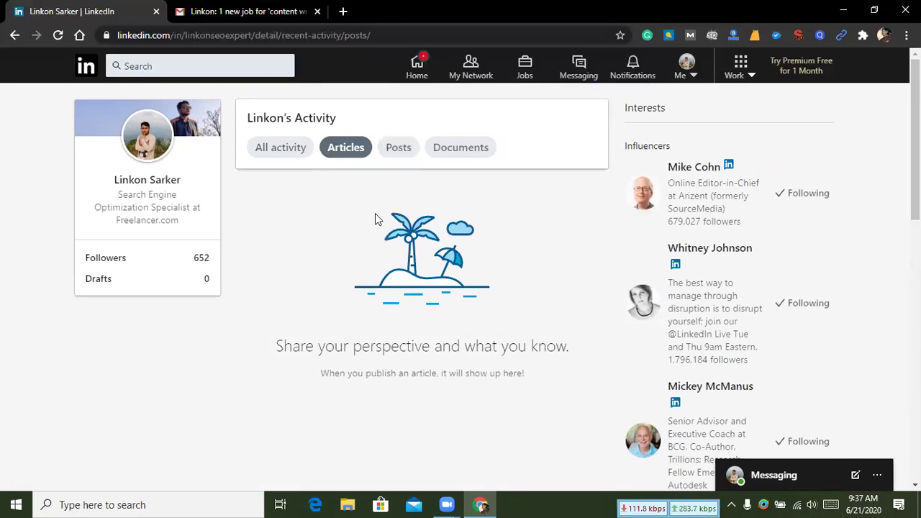
left_click(394, 149)
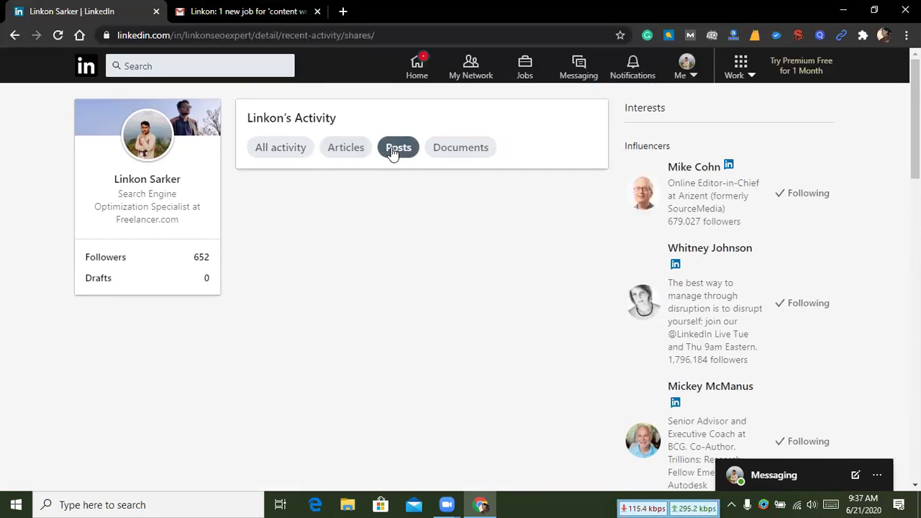
left_click(468, 149)
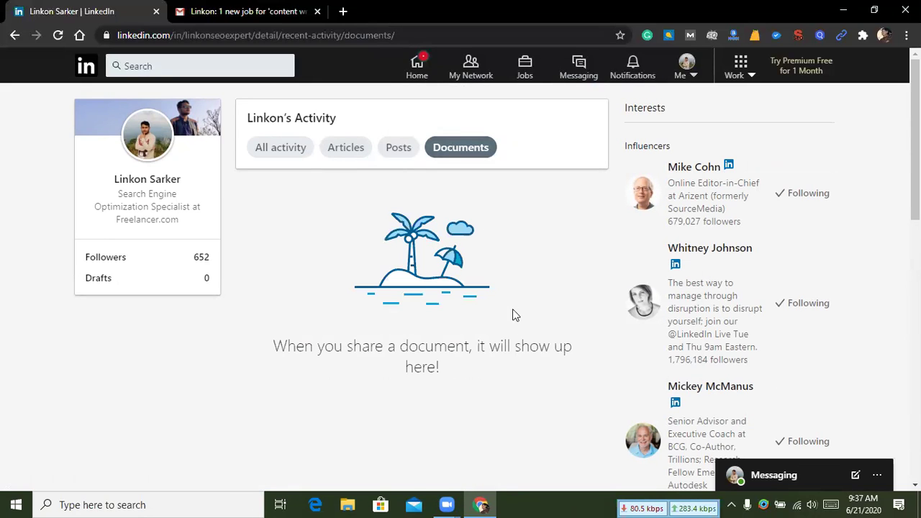
Open the job posting account and sign in to LinkedIn Talent Solutions with the prefilled credentials.
left_click(688, 81)
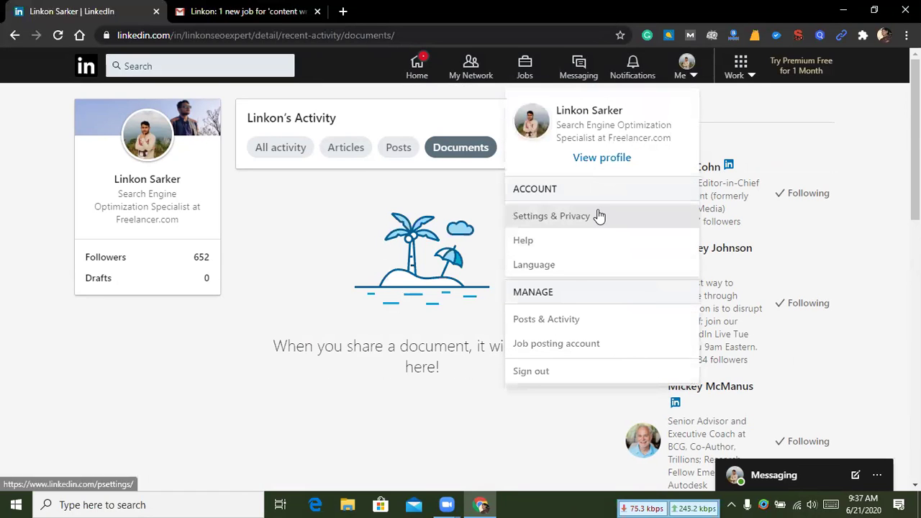
scroll(598, 260, "down", 3)
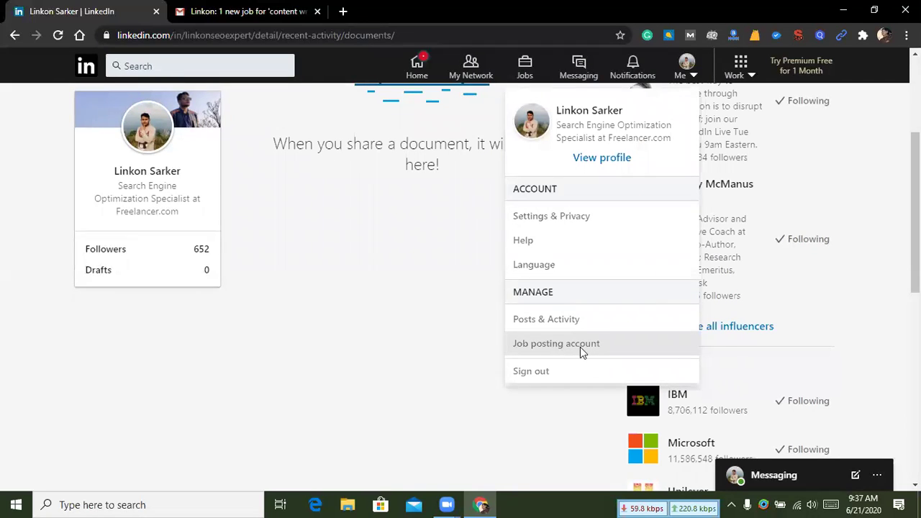
left_click(582, 349)
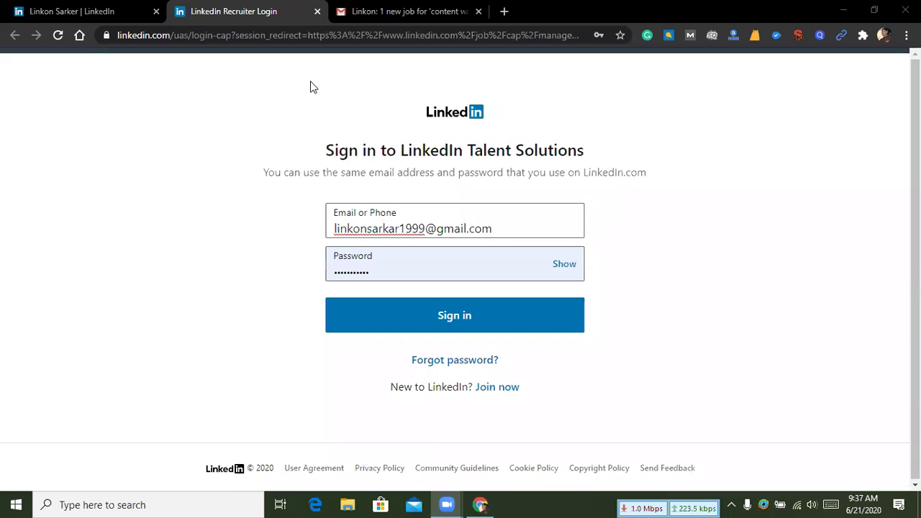
left_click(444, 328)
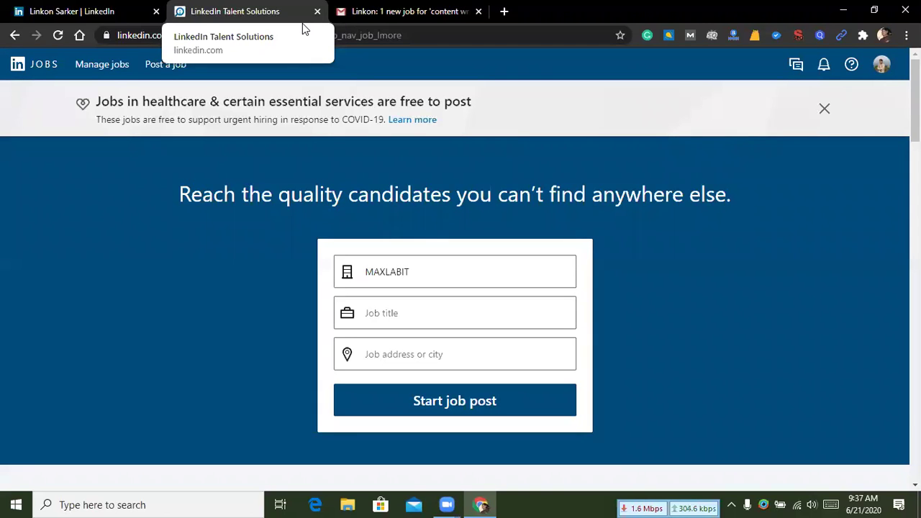
Point out the company, job title and job address fields of the job post form.
scroll(398, 353, "down", 2)
left_click(394, 141)
left_click(417, 179)
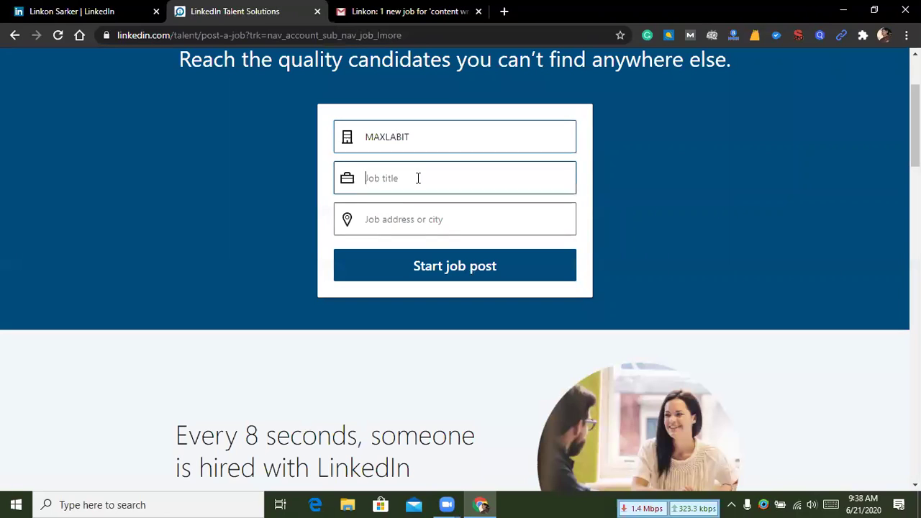
left_click(422, 218)
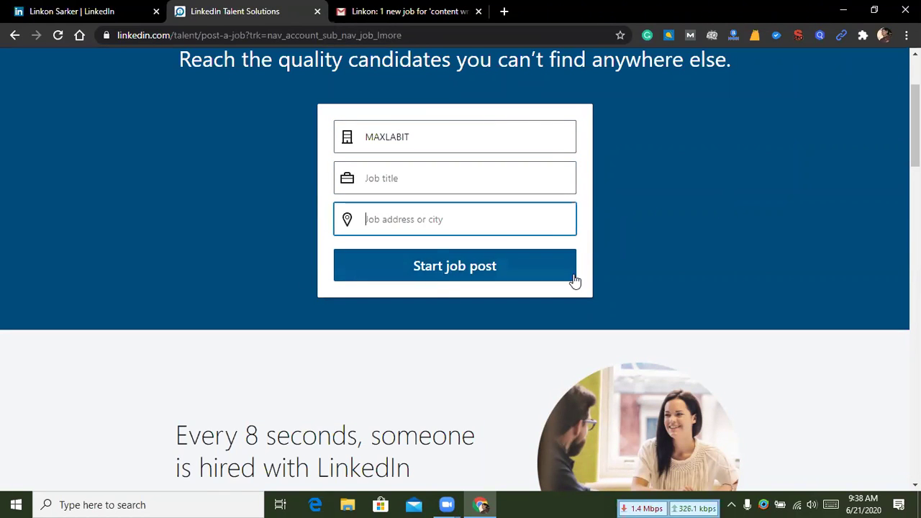
Skim the job posting page and dismiss the notice about free healthcare and essential services job posts.
scroll(468, 262, "down", 5)
scroll(535, 293, "up", 5)
scroll(568, 238, "up", 2)
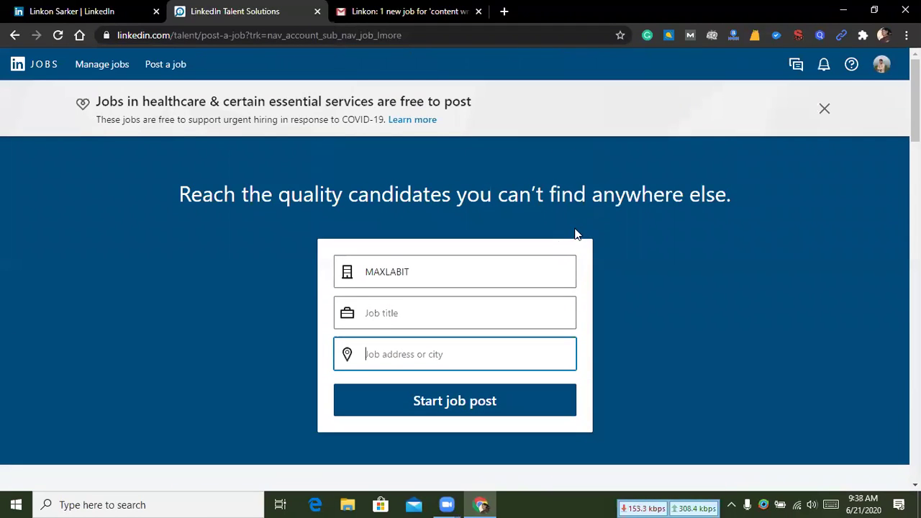
left_click(826, 109)
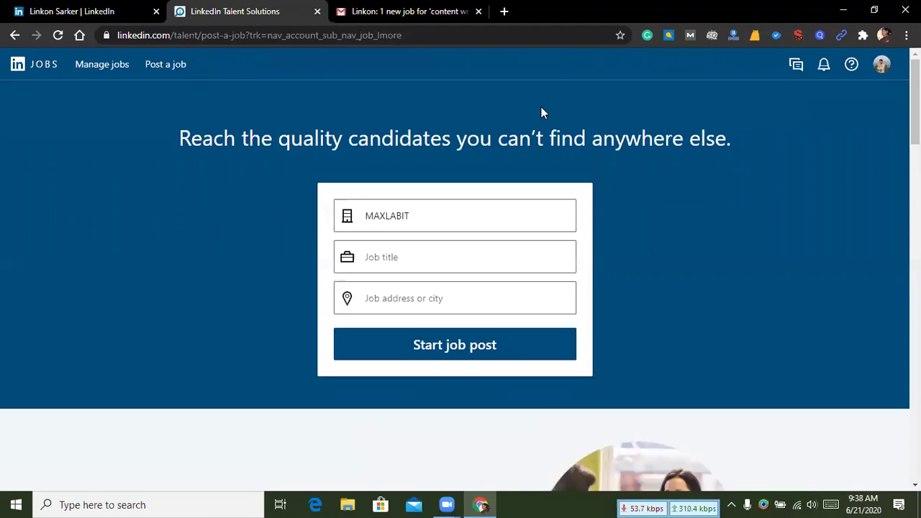
scroll(449, 176, "down", 1)
scroll(442, 152, "down", 1)
scroll(442, 152, "up", 2)
Highlight the company name MAXLABIT in the job post form and go over the empty job title and address fields.
left_click(410, 214)
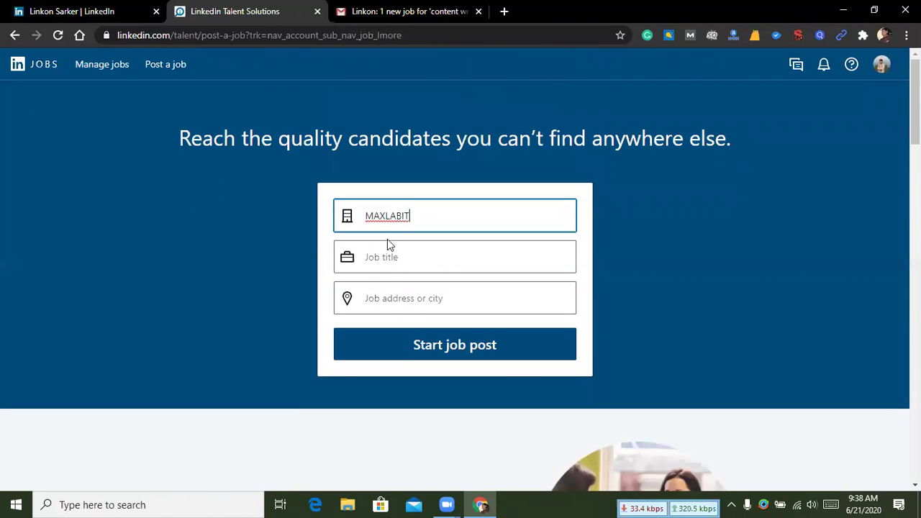
left_click(389, 258)
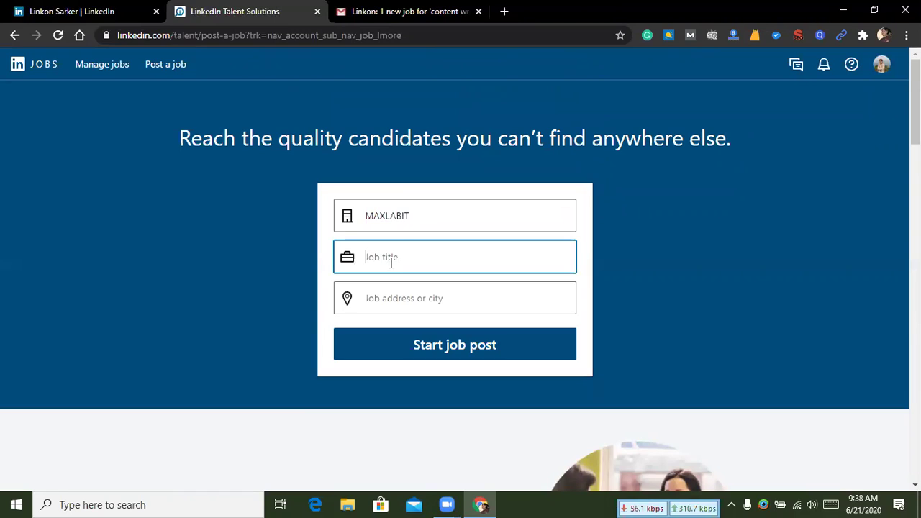
left_click(402, 216)
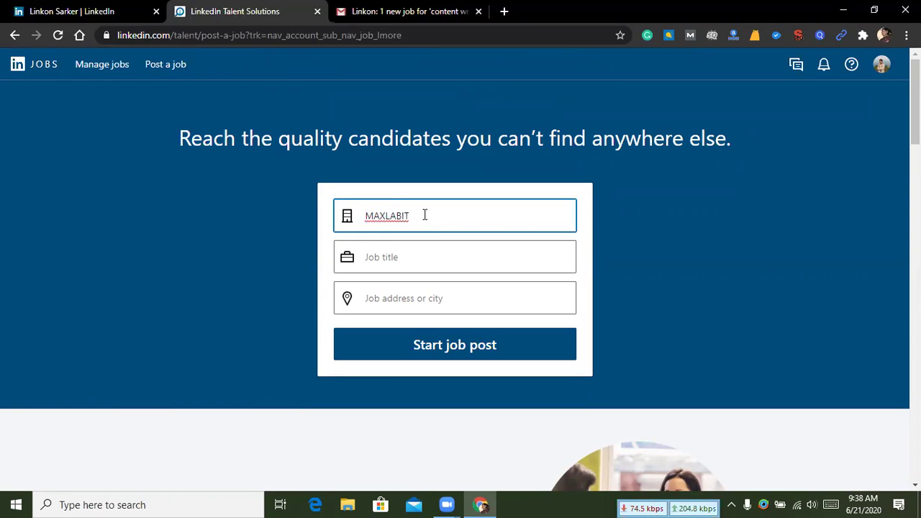
left_click_drag(425, 214, 362, 213)
left_click(411, 259)
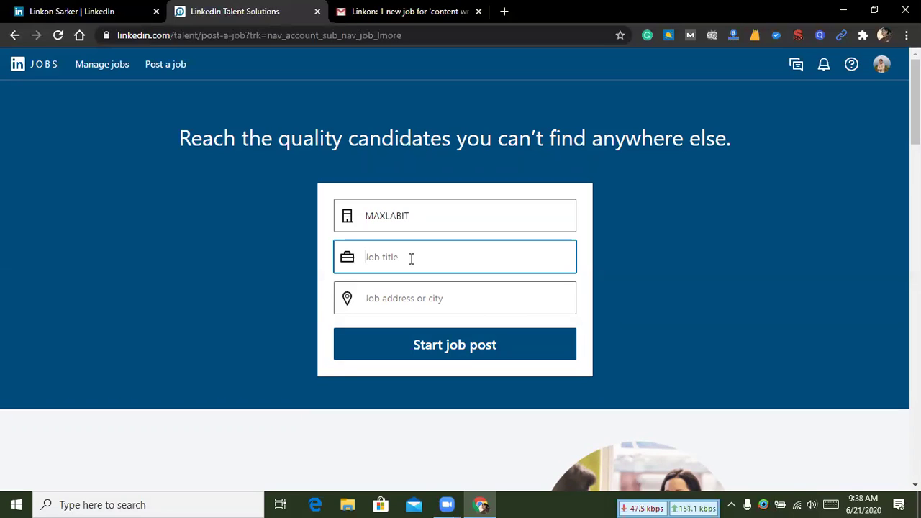
left_click(430, 297)
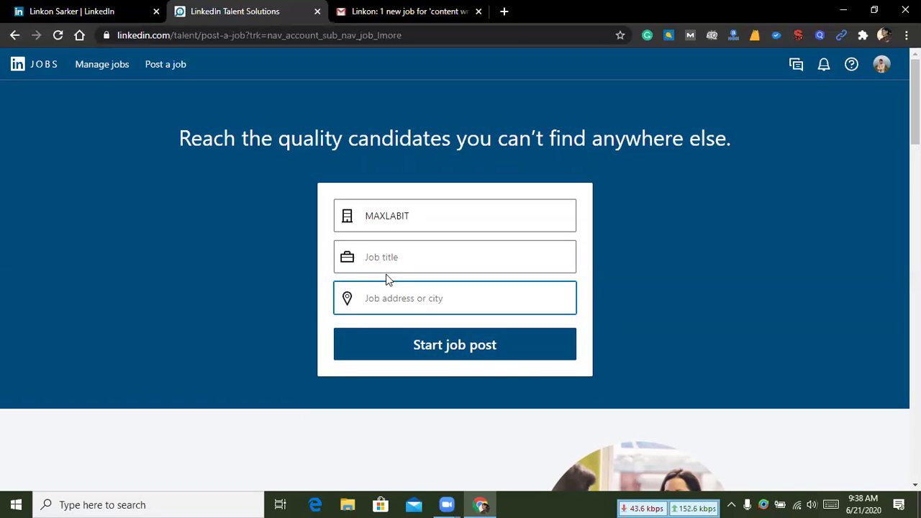
left_click(389, 256)
left_click(394, 297)
Highlight the "How does it work?" heading and review the sections on posting a job and targeting relevant candidates.
scroll(816, 220, "down", 8)
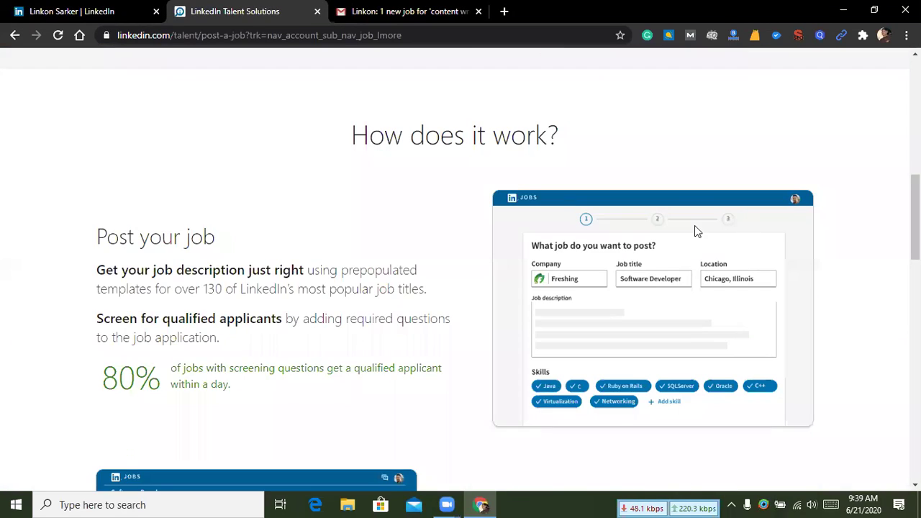
scroll(432, 158, "up", 1)
left_click_drag(354, 137, 578, 143)
left_click(578, 142)
scroll(680, 314, "down", 1)
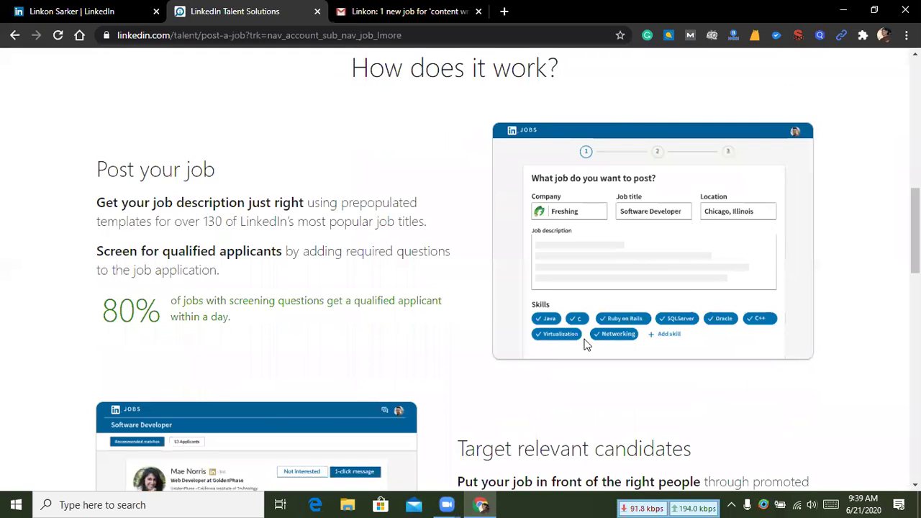
scroll(318, 329, "down", 2)
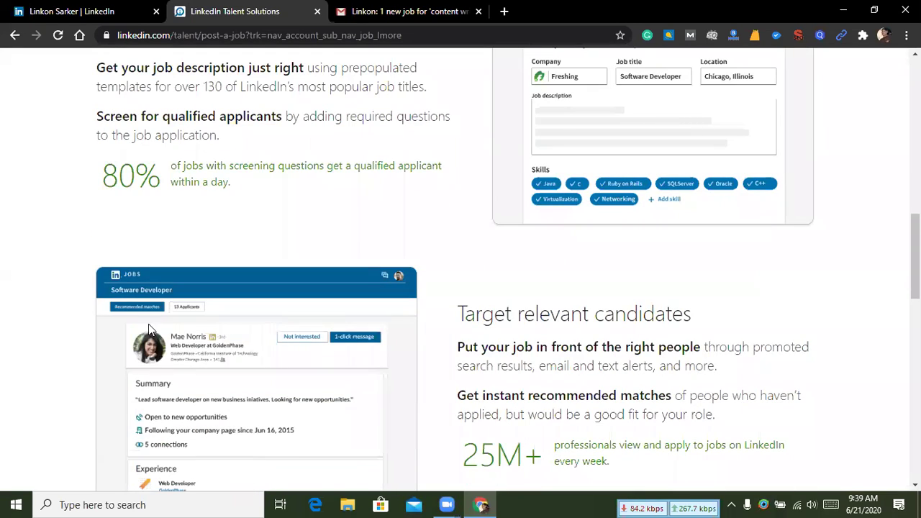
Review the rest of the job posting page, from targeting candidates and finding the person to hire down to the spending and business sections.
scroll(206, 303, "down", 1)
scroll(226, 283, "down", 10)
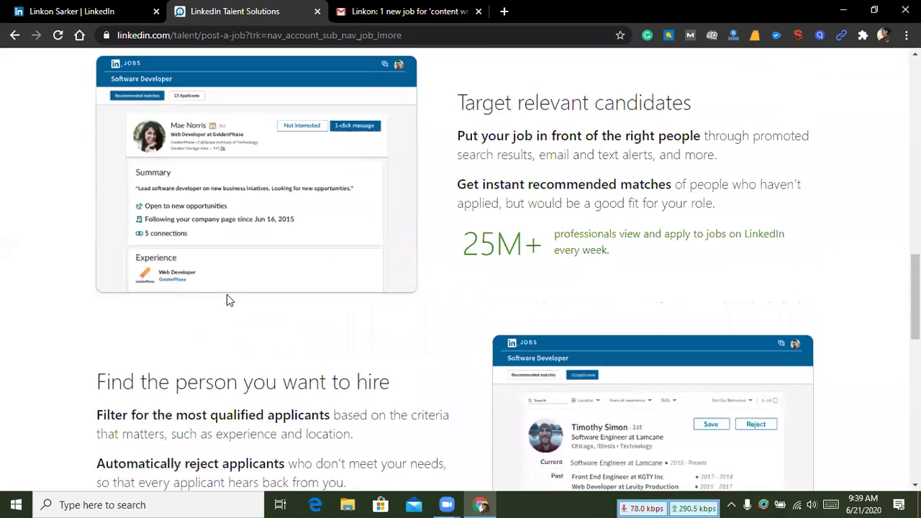
scroll(460, 282, "down", 3)
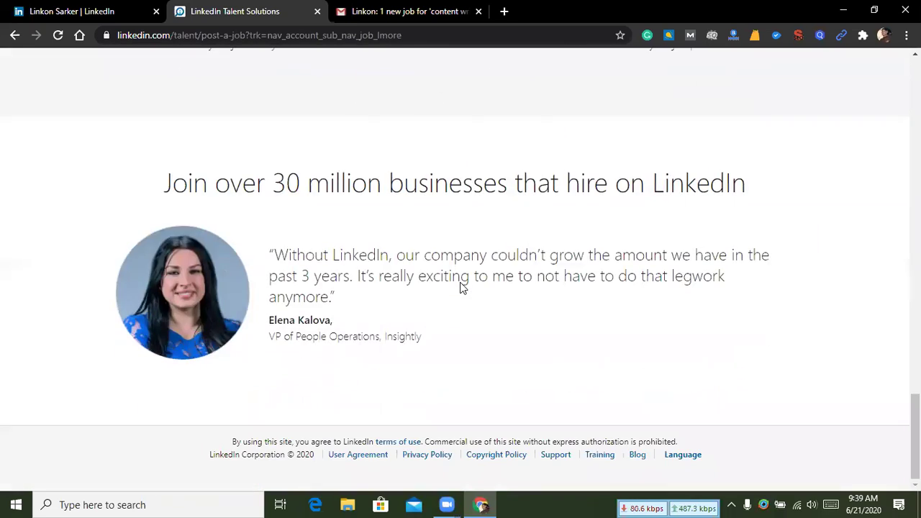
scroll(460, 283, "up", 7)
scroll(460, 283, "down", 4)
scroll(460, 283, "down", 3)
Highlight the "Join over 30 million businesses that hire on LinkedIn" heading, its "30 million businesses" phrase and the customer testimonial below it.
left_click_drag(164, 189, 749, 185)
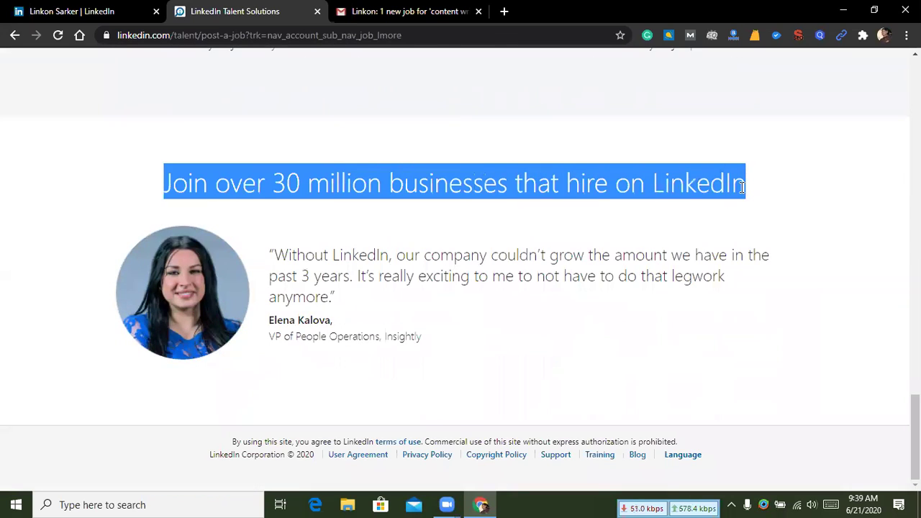
left_click(179, 170)
left_click_drag(273, 184, 505, 179)
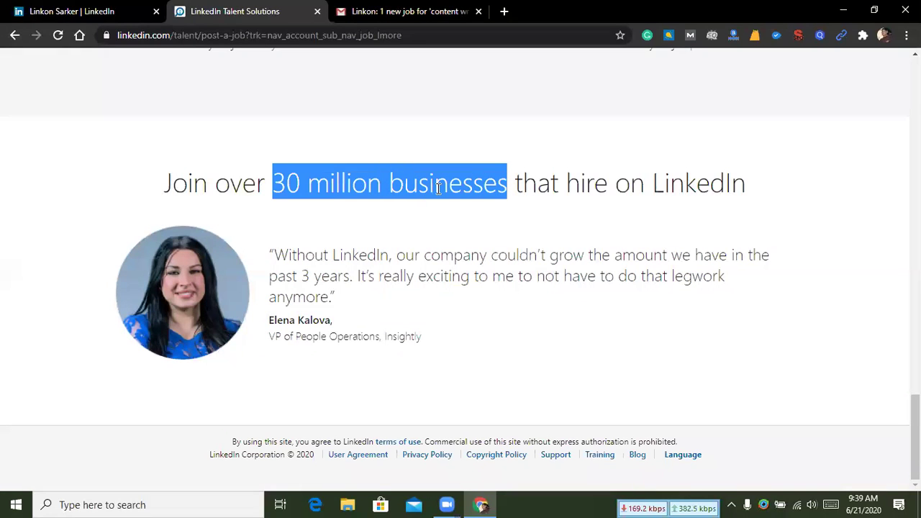
left_click_drag(269, 257, 360, 308)
left_click(364, 294)
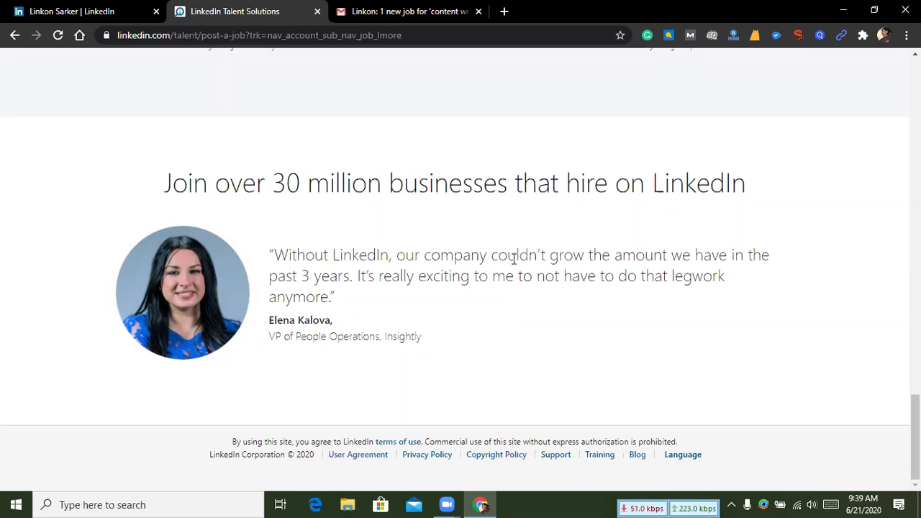
Look over the job posting page up to its job post form and go back to the profile's activity page.
scroll(475, 298, "up", 20)
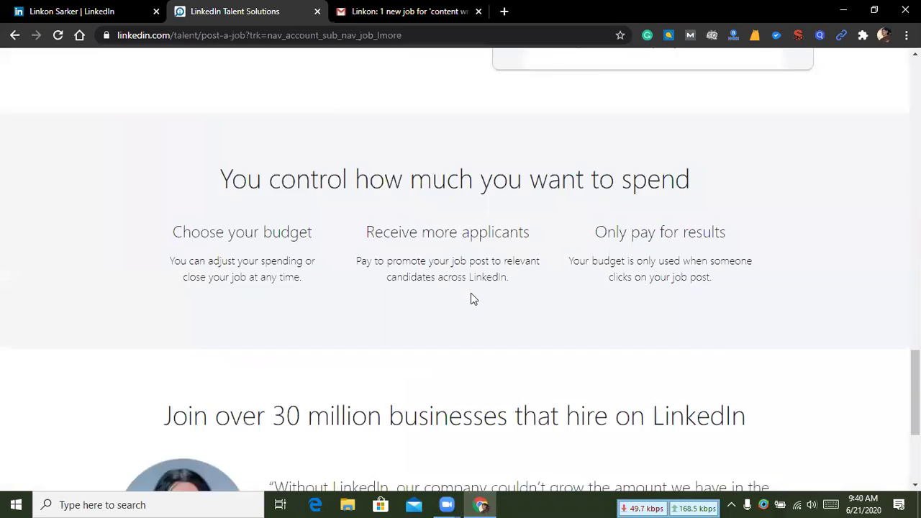
scroll(471, 298, "up", 4)
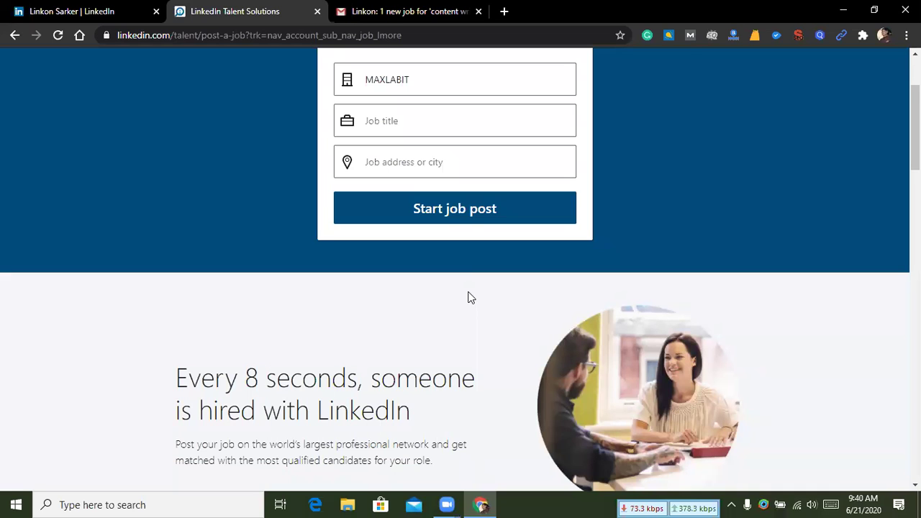
scroll(470, 298, "up", 2)
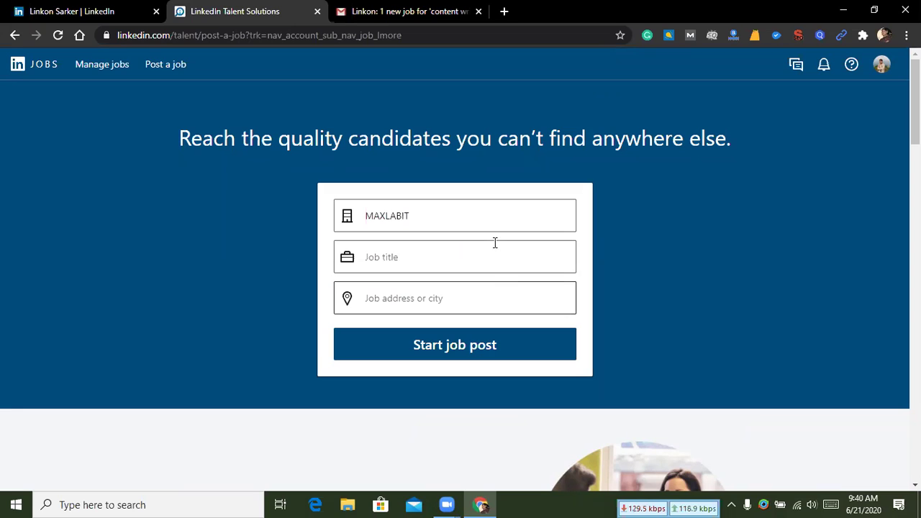
left_click(120, 7)
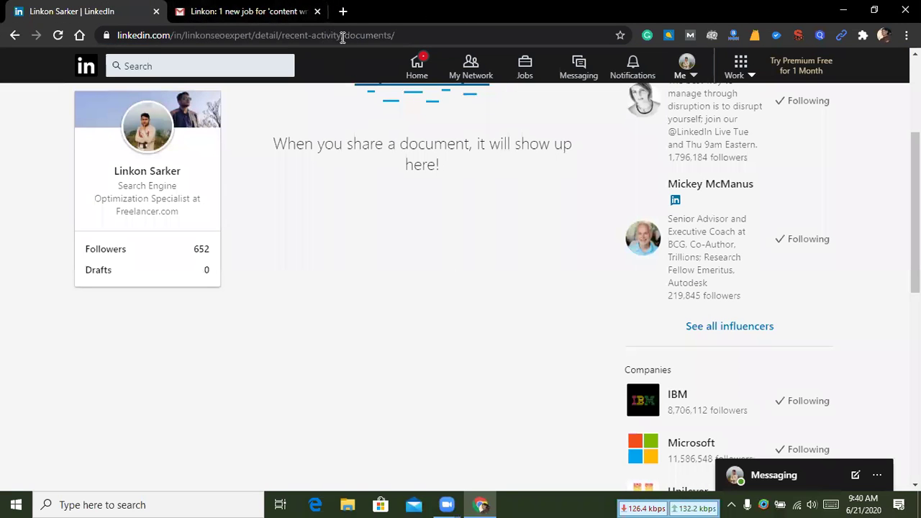
Minimize the browser, refresh the desktop and bring the browser back up.
left_click(844, 10)
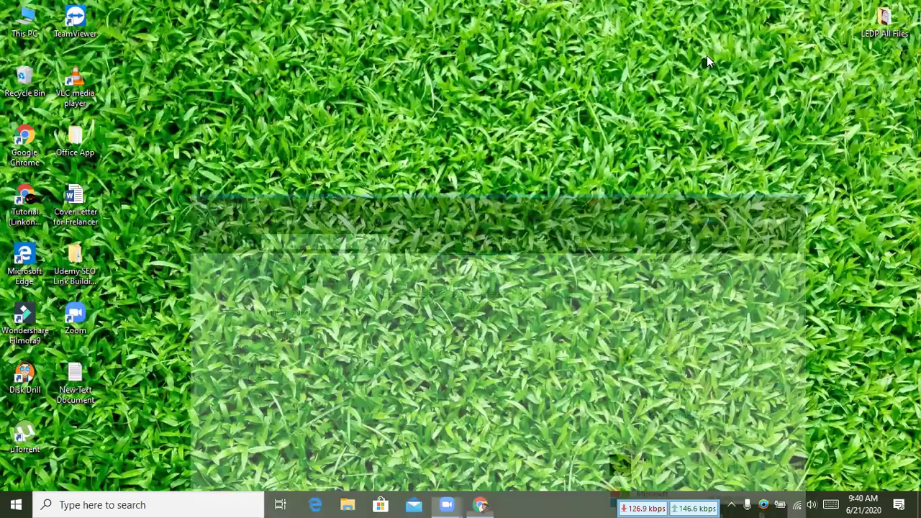
right_click(709, 57)
right_click(734, 93)
left_click(745, 138)
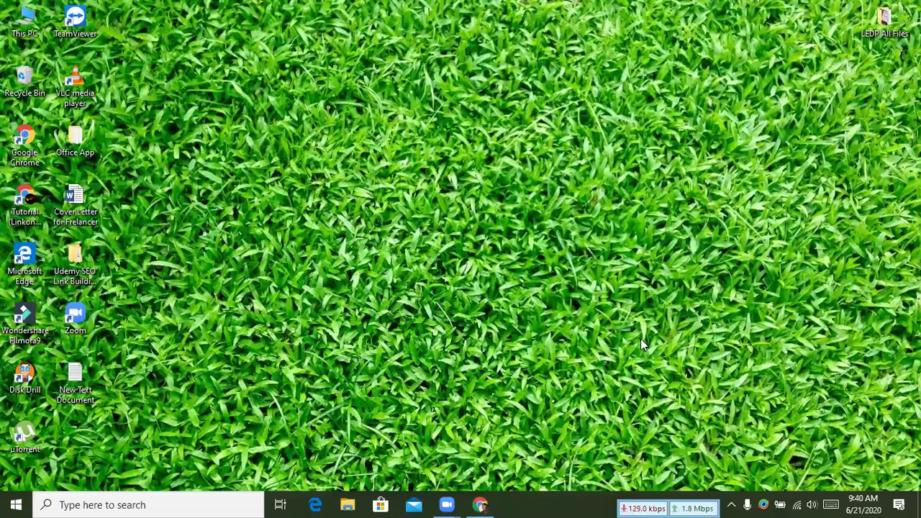
right_click(527, 253)
left_click(543, 293)
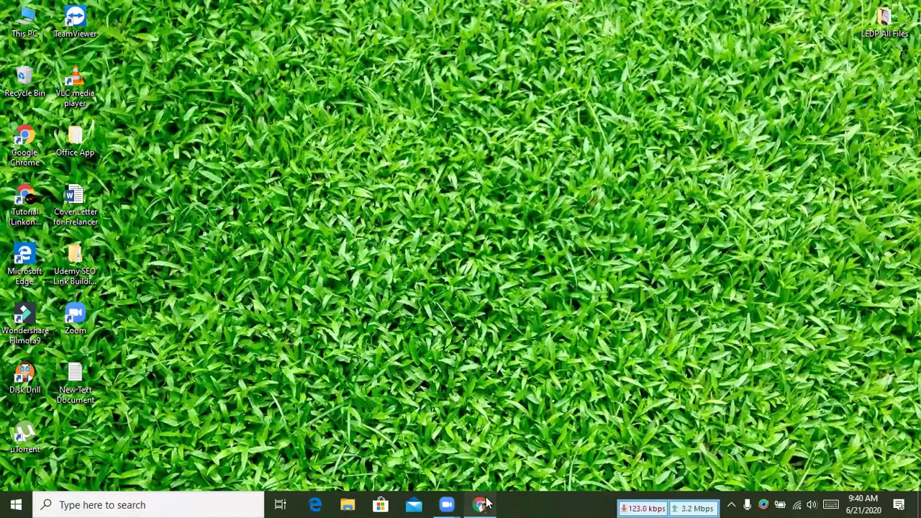
left_click(480, 505)
Open the account's Settings & Privacy page from the activity page and close it again.
scroll(403, 361, "up", 3)
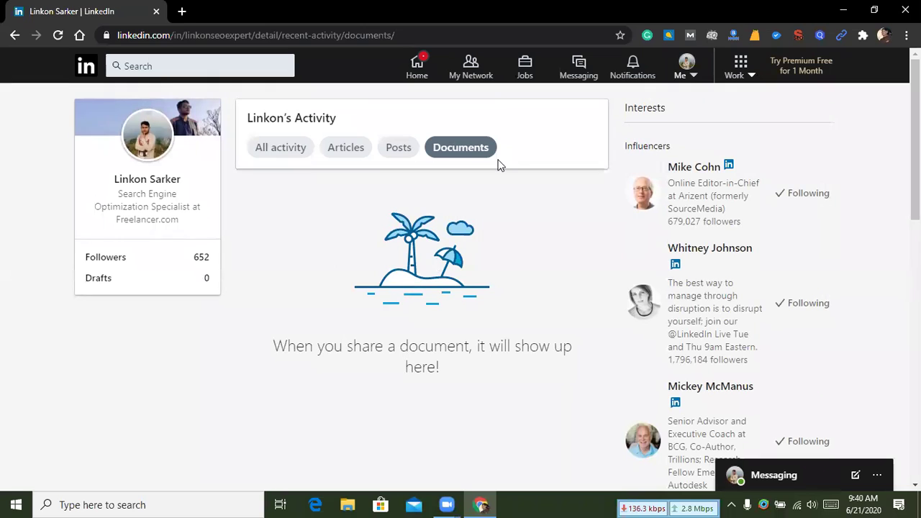
left_click(691, 76)
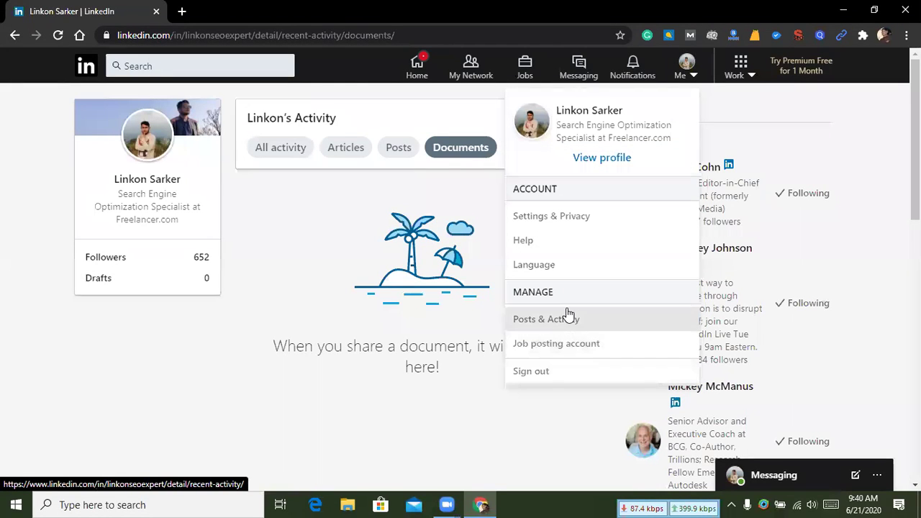
left_click(565, 224)
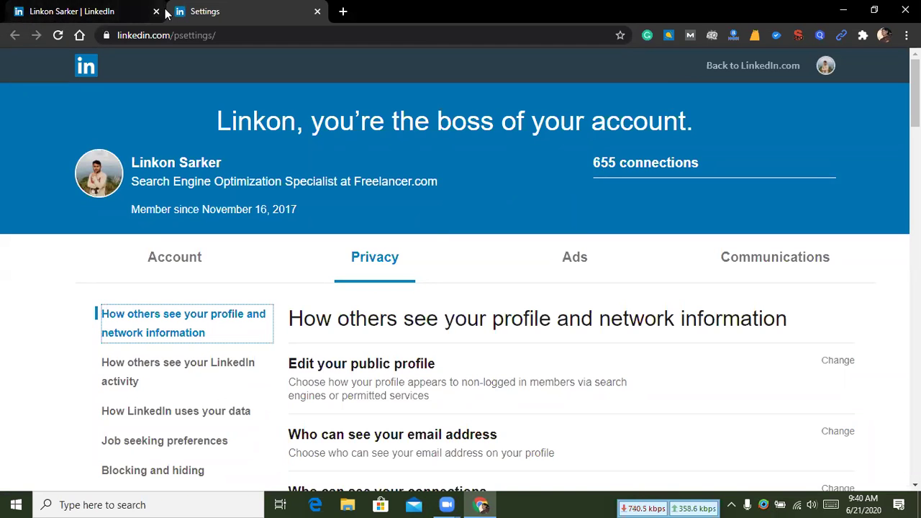
left_click(317, 10)
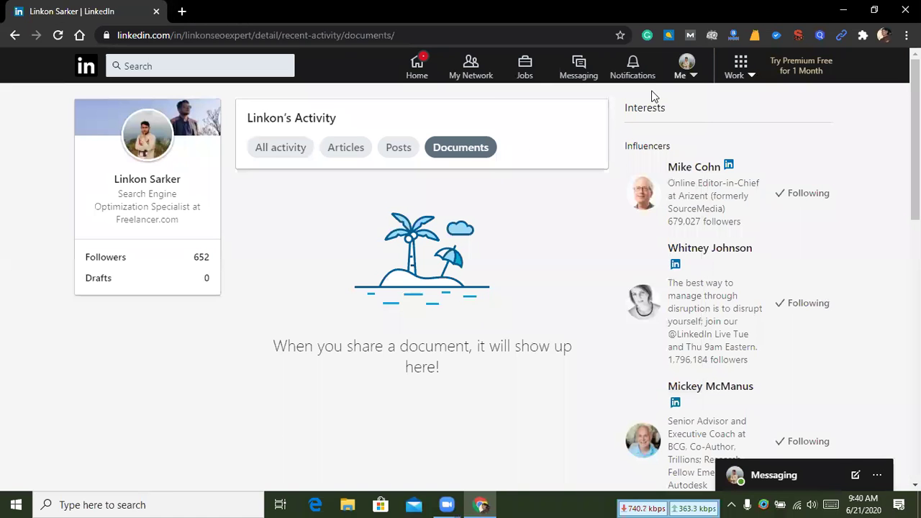
Open the account's own profile page and look over its About and dashboard sections.
left_click(697, 74)
left_click(630, 157)
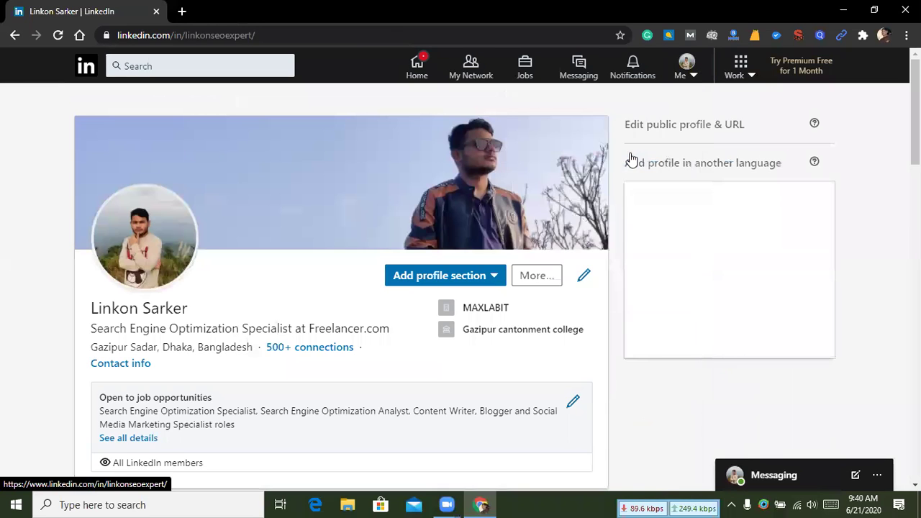
scroll(424, 326, "down", 6)
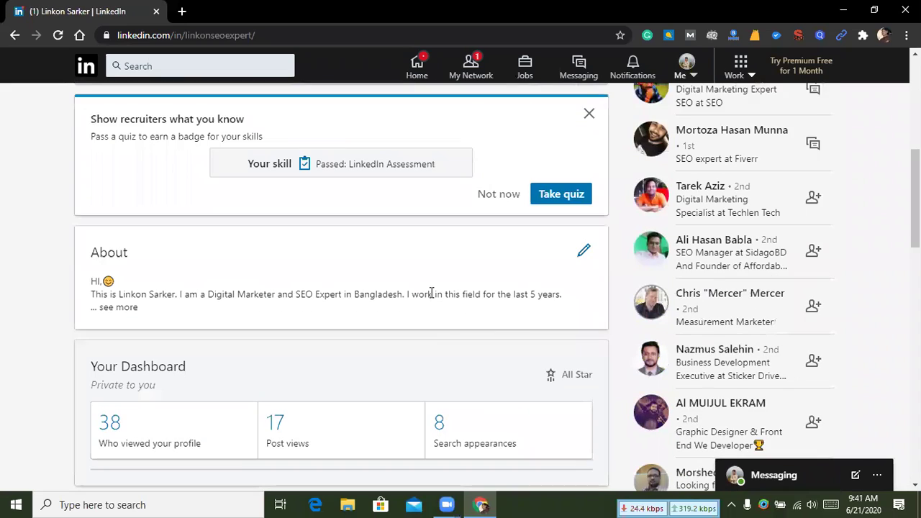
Highlight the "People Also Viewed" heading and examine the suggested members with their connect and message options.
scroll(432, 293, "up", 3)
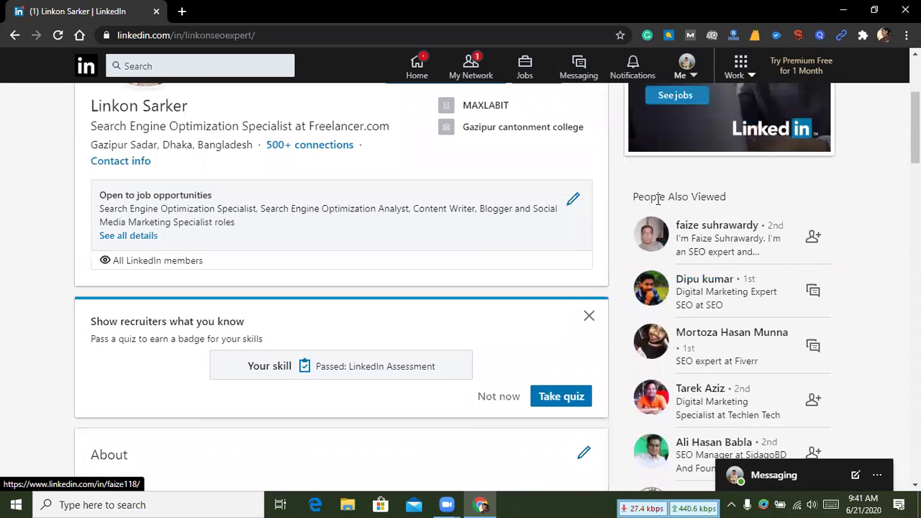
left_click_drag(633, 197, 727, 201)
left_click(723, 197)
scroll(723, 237, "down", 4)
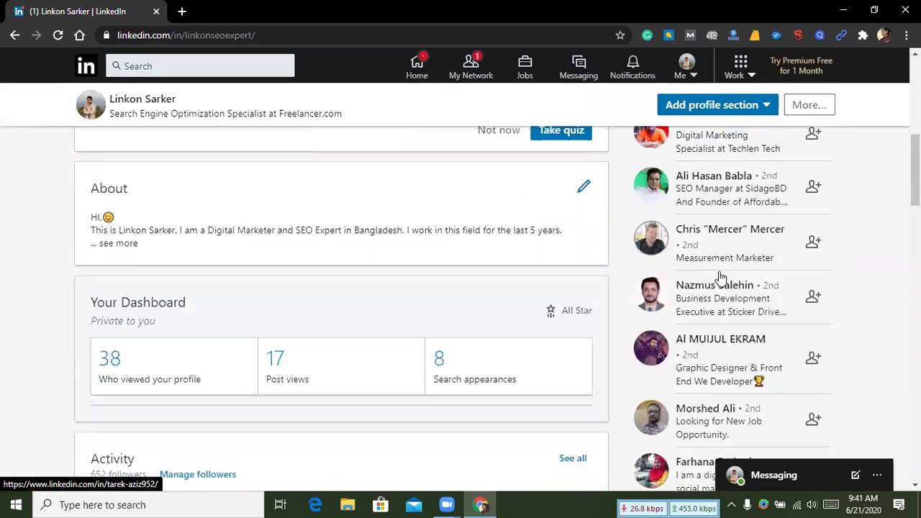
scroll(721, 277, "down", 3)
scroll(722, 273, "up", 2)
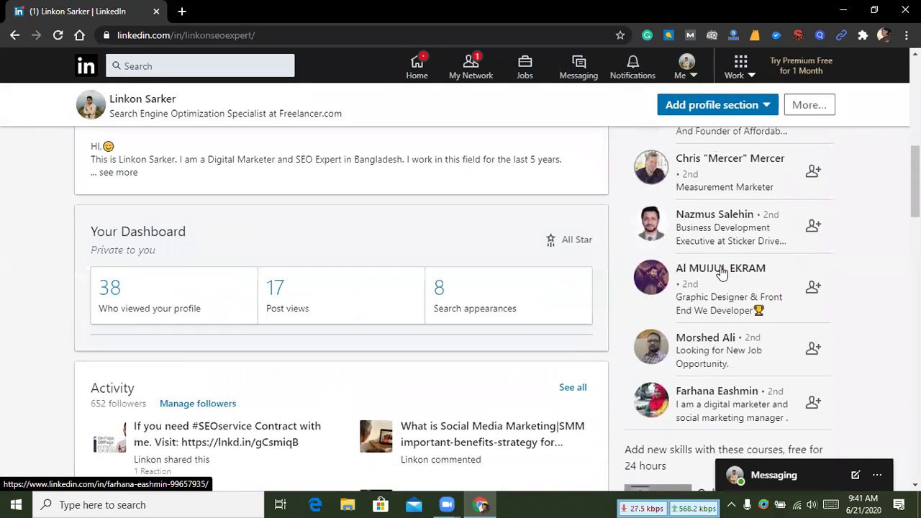
scroll(722, 273, "up", 5)
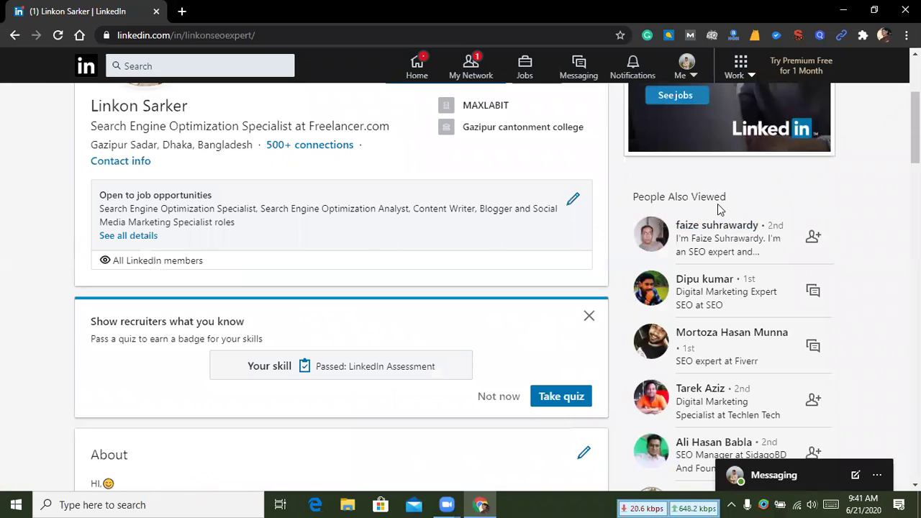
scroll(702, 204, "down", 2)
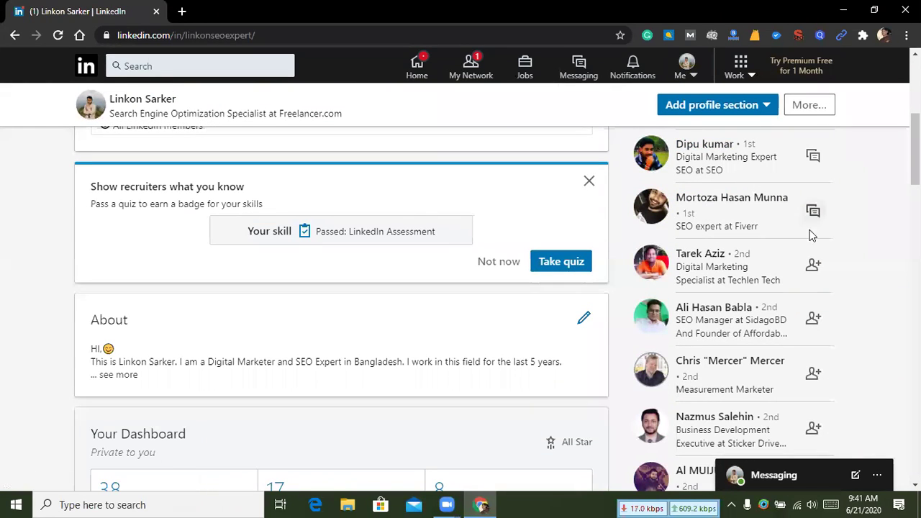
scroll(812, 209, "down", 1)
scroll(761, 222, "down", 3)
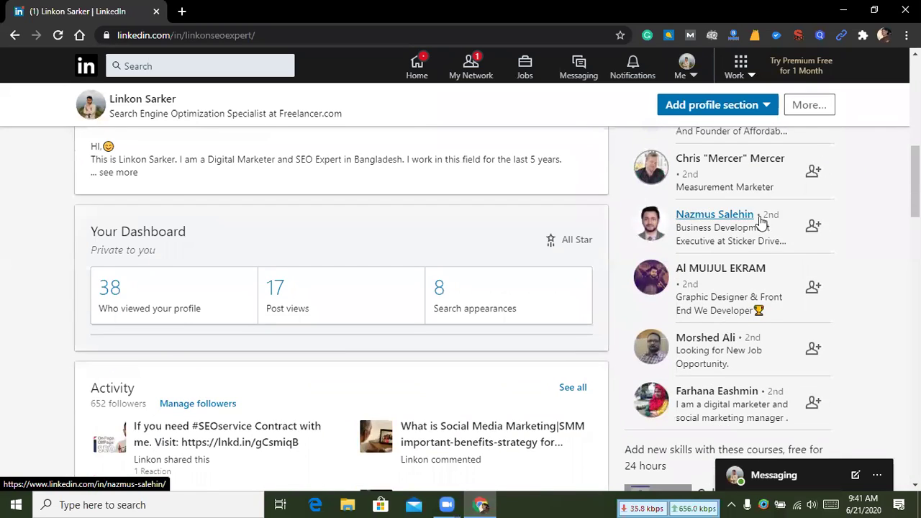
Open the connection invitations for the last two members under People Also Viewed and dismiss them without sending.
left_click(812, 215)
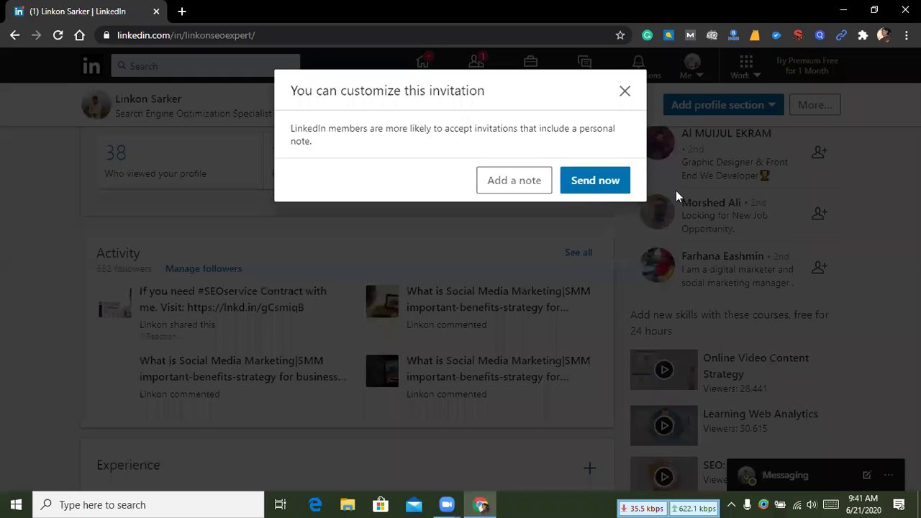
left_click(649, 182)
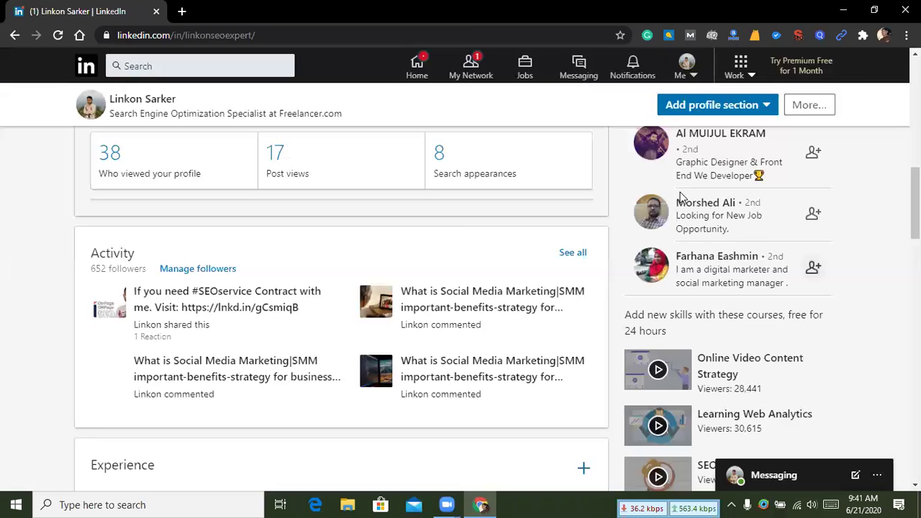
scroll(824, 238, "down", 2)
scroll(795, 268, "up", 2)
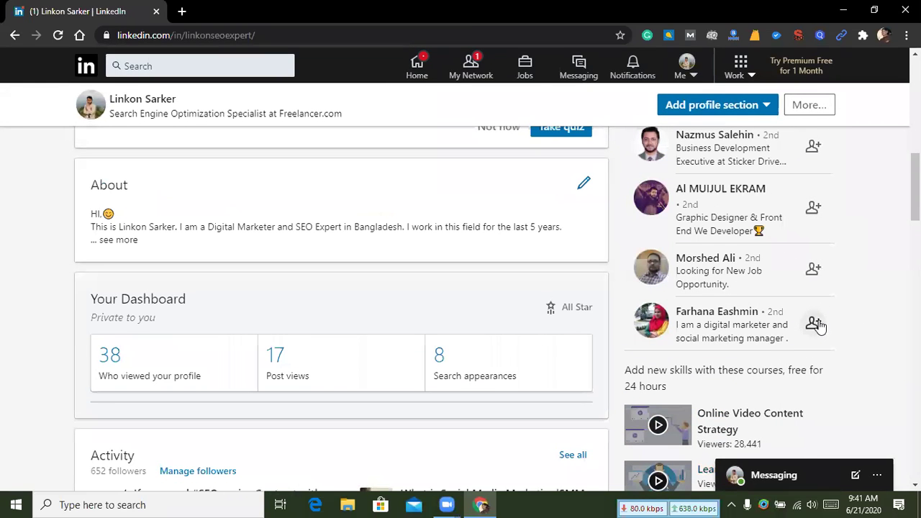
left_click(814, 269)
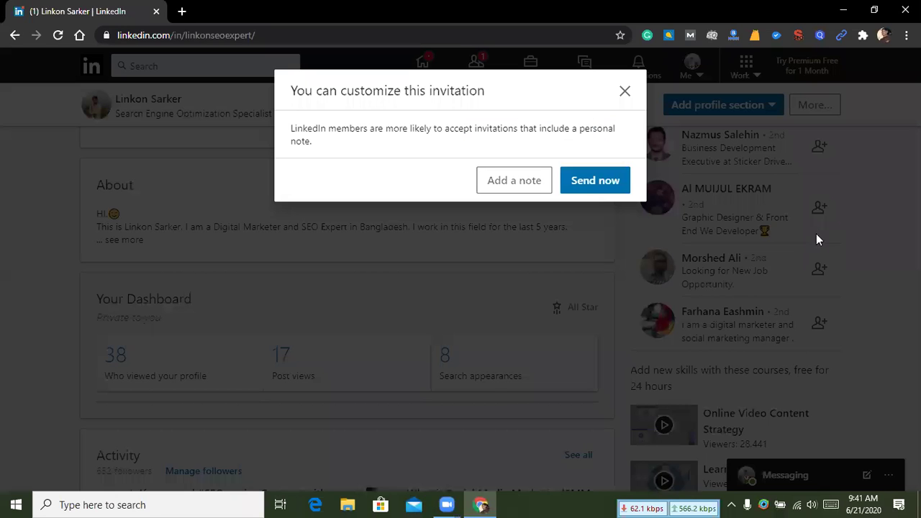
left_click(828, 245)
Open the connection invitations for three more members higher up in People Also Viewed and dismiss each one without sending.
left_click(819, 208)
left_click(758, 246)
scroll(773, 247, "up", 2)
left_click(820, 282)
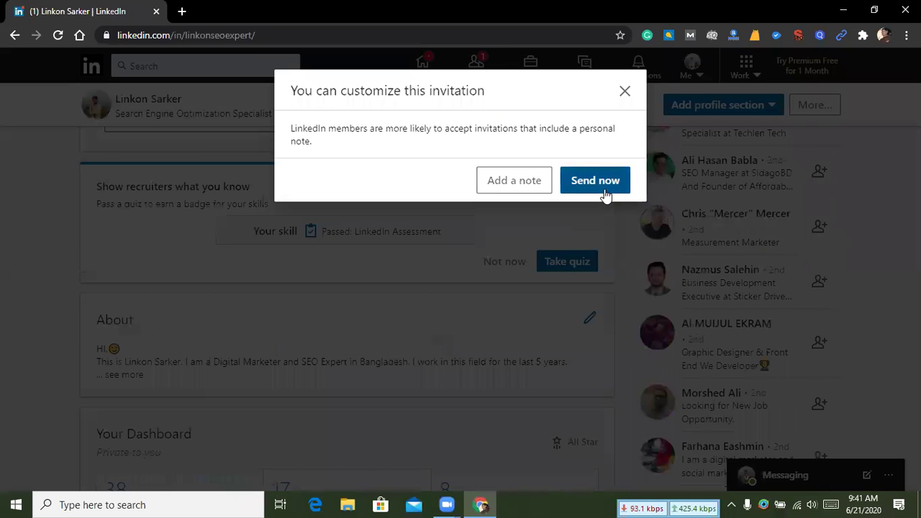
left_click(742, 251)
left_click(813, 295)
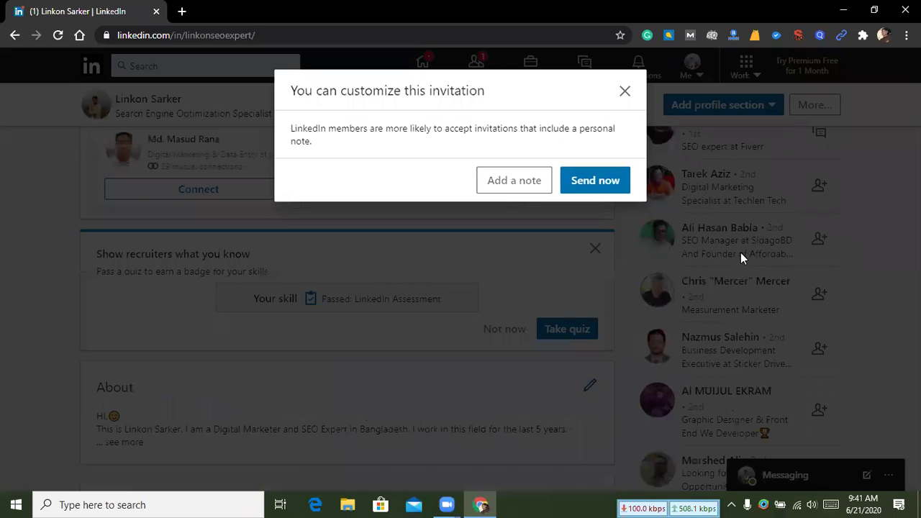
left_click(601, 216)
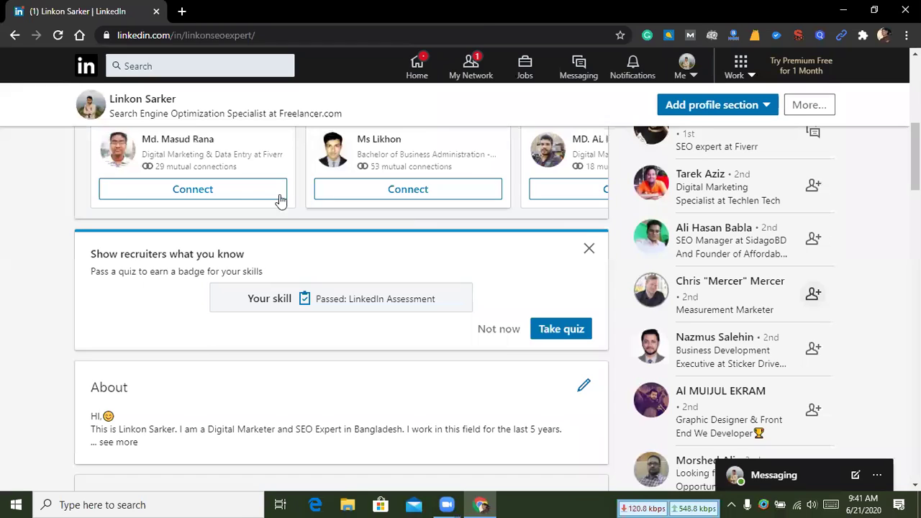
Send connection requests to the first three people in the "People you may know" suggestions on the profile.
left_click(255, 189)
scroll(421, 262, "up", 4)
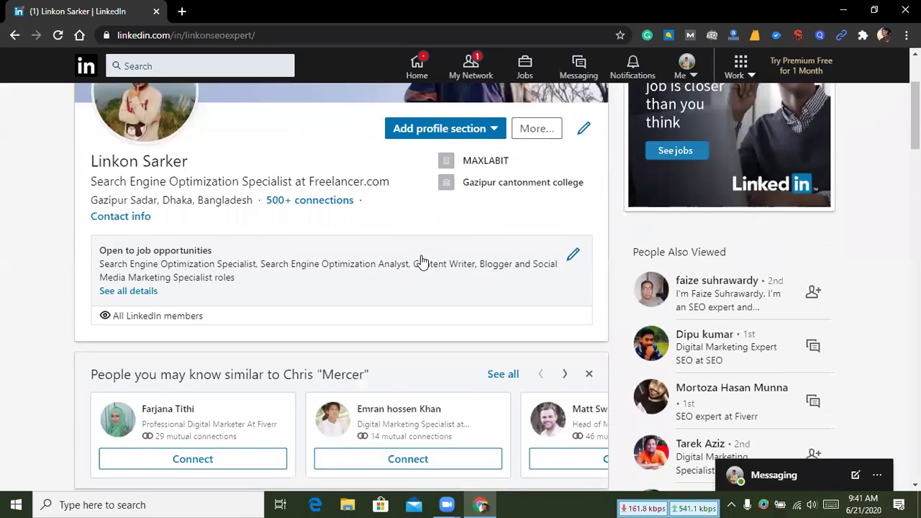
scroll(201, 315, "down", 2)
left_click(221, 331)
left_click(365, 329)
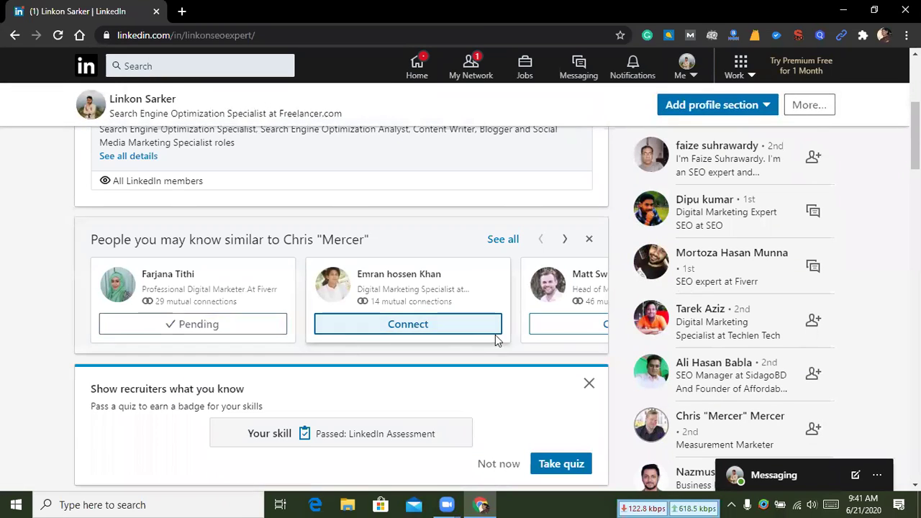
left_click(580, 331)
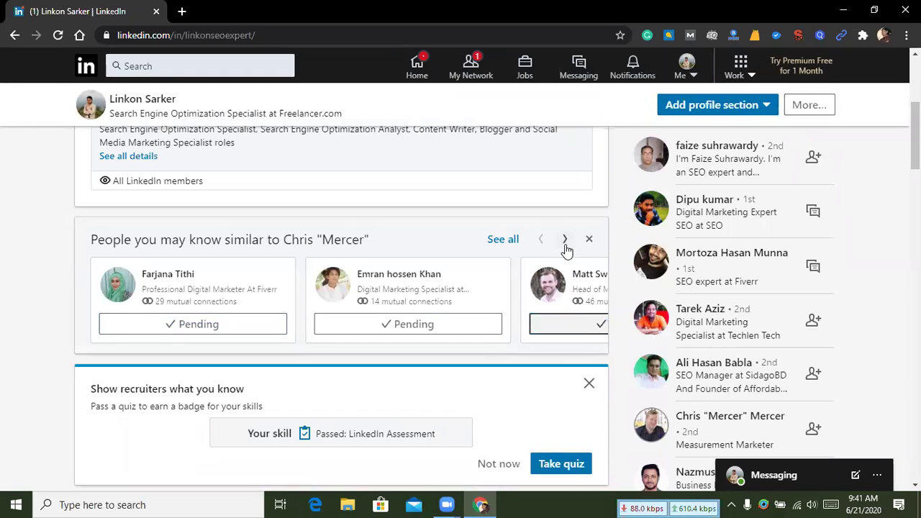
Advance the suggestions to their end and send connection requests to the last two people there.
left_click(565, 241)
left_click(566, 245)
left_click(133, 331)
left_click(317, 331)
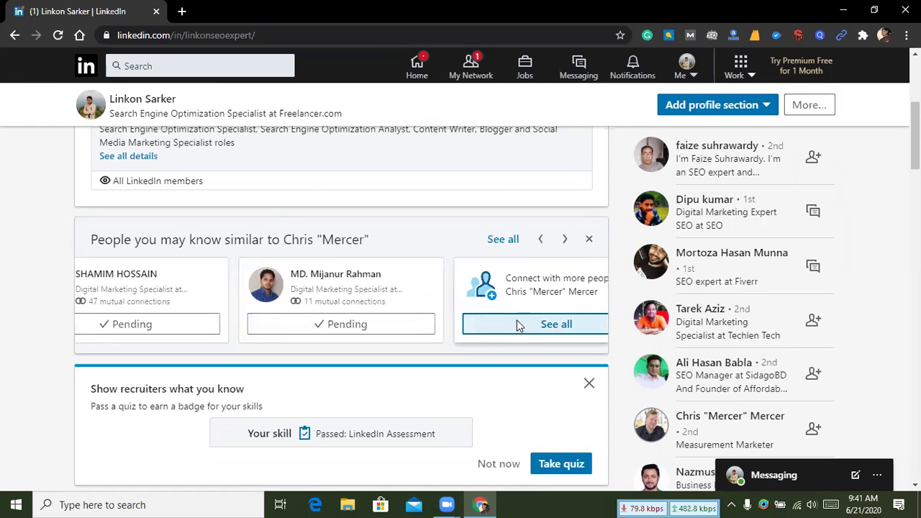
Open the full list of suggested people and send connection requests to members in the row with the already pending Digital Marketing Specialist.
left_click(518, 326)
scroll(390, 309, "down", 4)
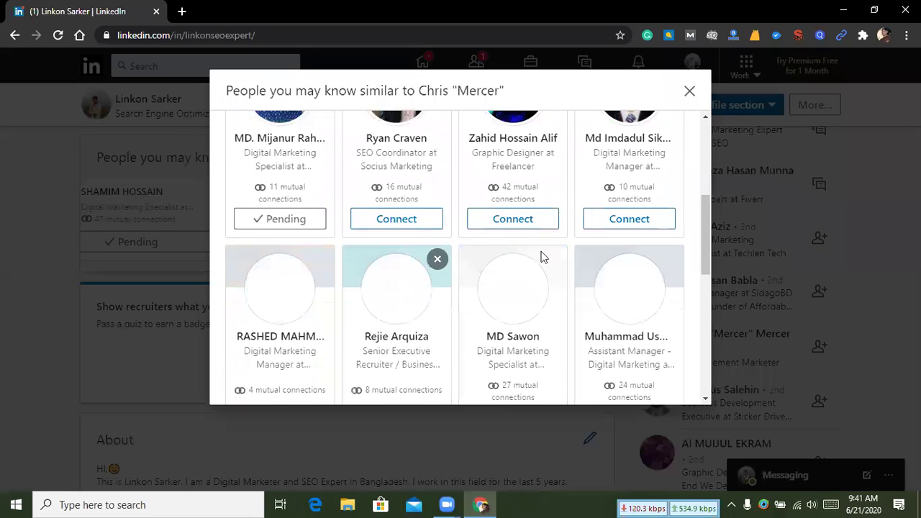
left_click(385, 222)
left_click(627, 219)
Send connection requests to all four people in the next row, from the Digital Marketing Manager to the Assistant Manager.
scroll(360, 309, "down", 2)
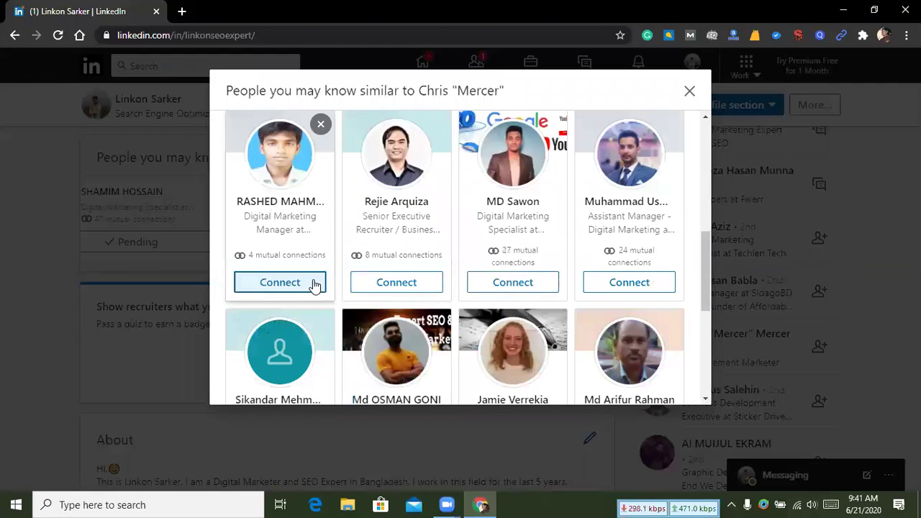
left_click(314, 283)
left_click(400, 288)
left_click(536, 287)
left_click(625, 283)
Send connection requests to the four people in the following row, starting with the SEO Specialist at SEO.
scroll(535, 296, "down", 3)
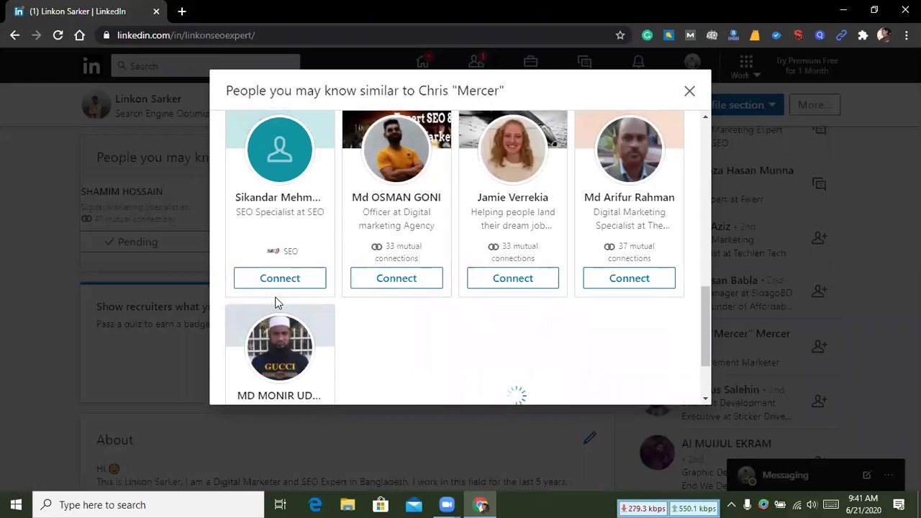
left_click(396, 279)
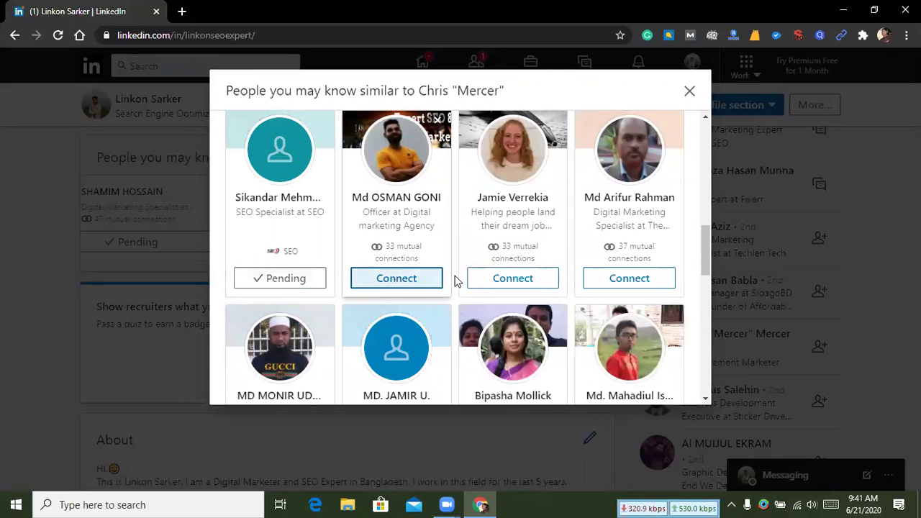
left_click(506, 281)
left_click(613, 278)
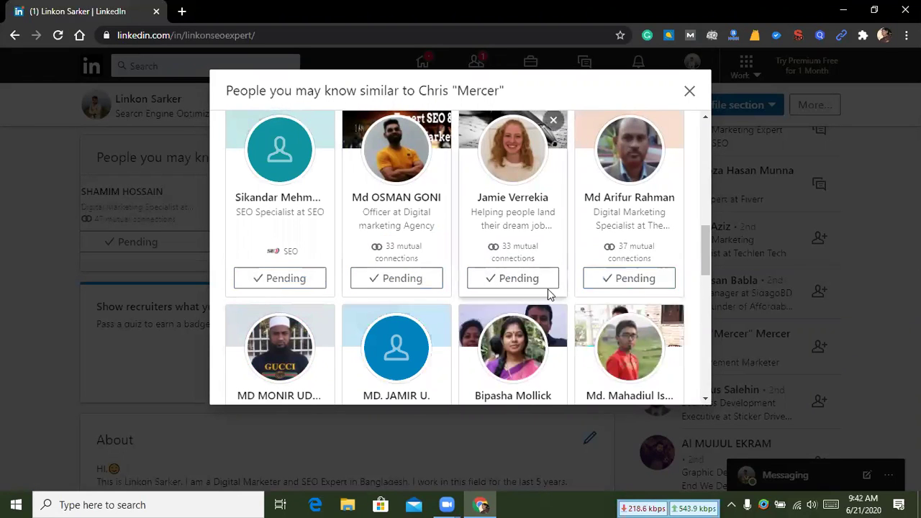
Send connection requests to the row from the Professional Digital Marketing Specialist to the CEO at Alhadi IT Firm, and close the suggestions list.
scroll(475, 295, "down", 2)
left_click(263, 349)
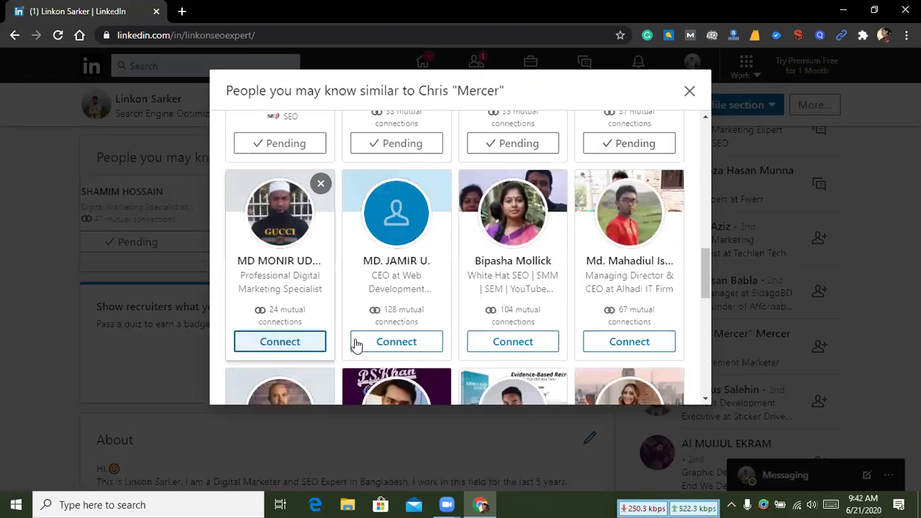
left_click(392, 344)
left_click(623, 343)
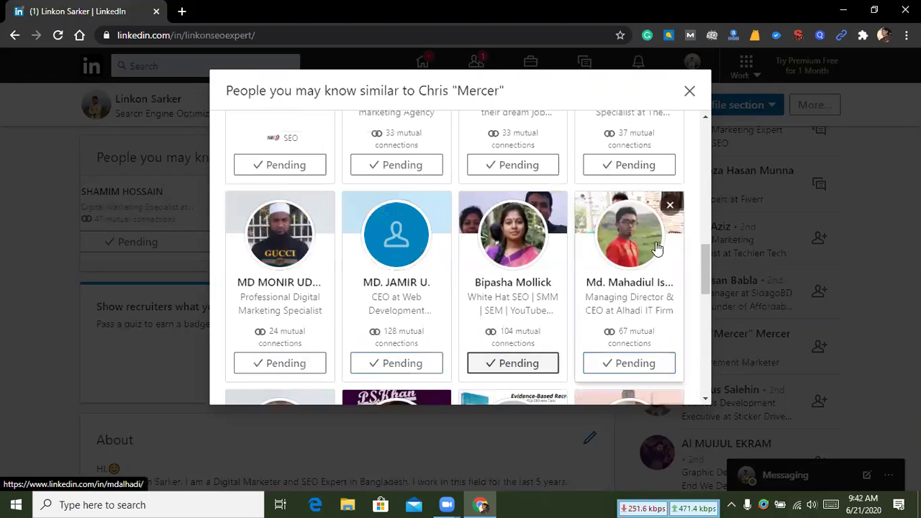
scroll(689, 137, "up", 2)
left_click(689, 92)
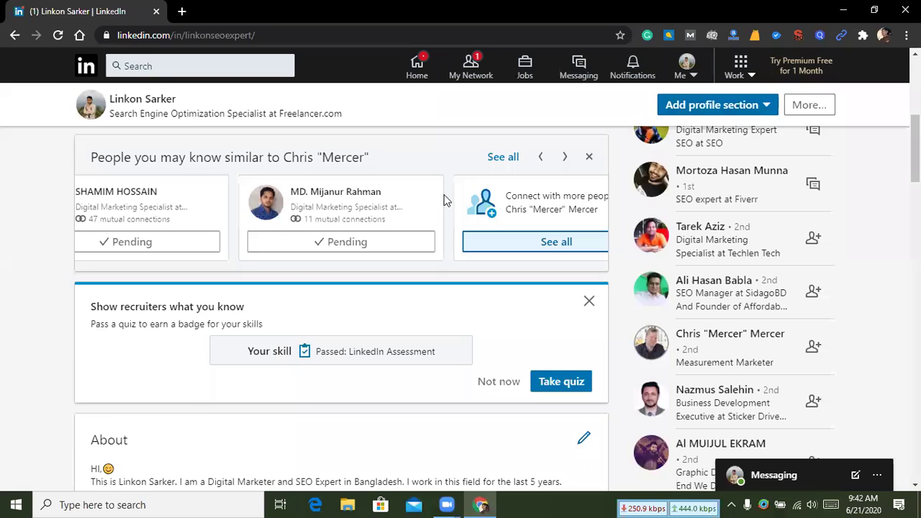
Open the My Network page and look over its invitations area and the "Industry leaders in Bangladesh you may know" suggestions.
scroll(453, 144, "up", 5)
left_click(471, 65)
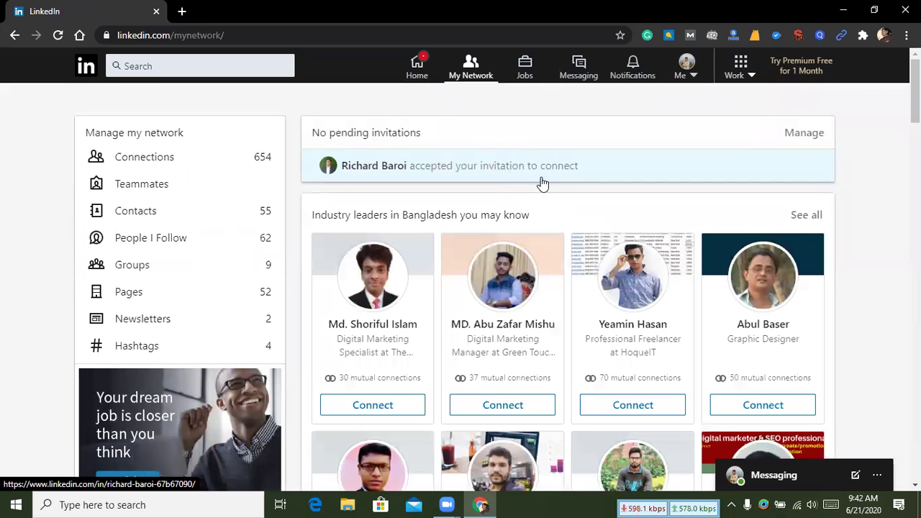
scroll(468, 194, "down", 5)
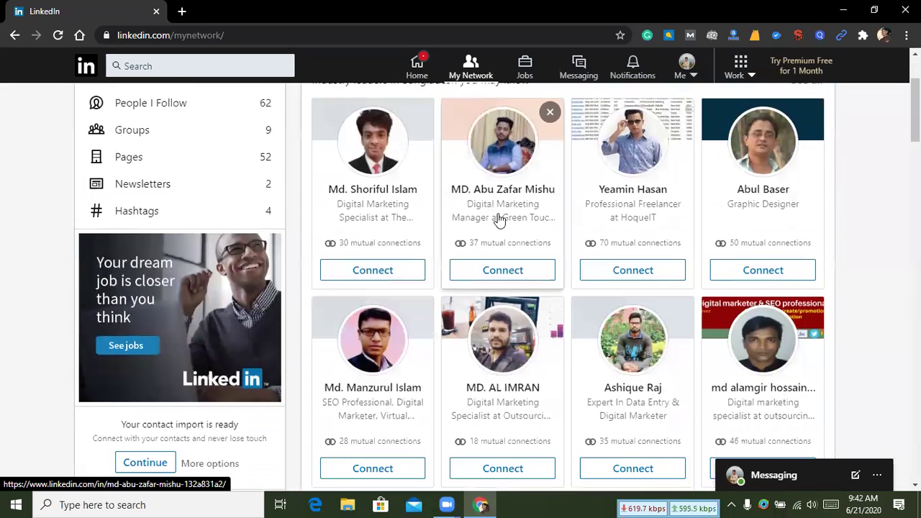
scroll(499, 222, "up", 4)
scroll(384, 172, "up", 1)
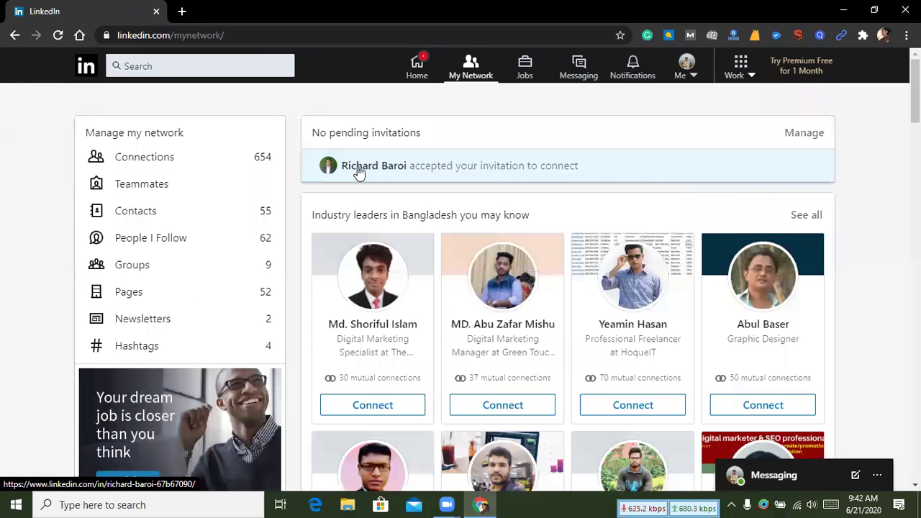
scroll(504, 216, "down", 1)
scroll(694, 216, "down", 1)
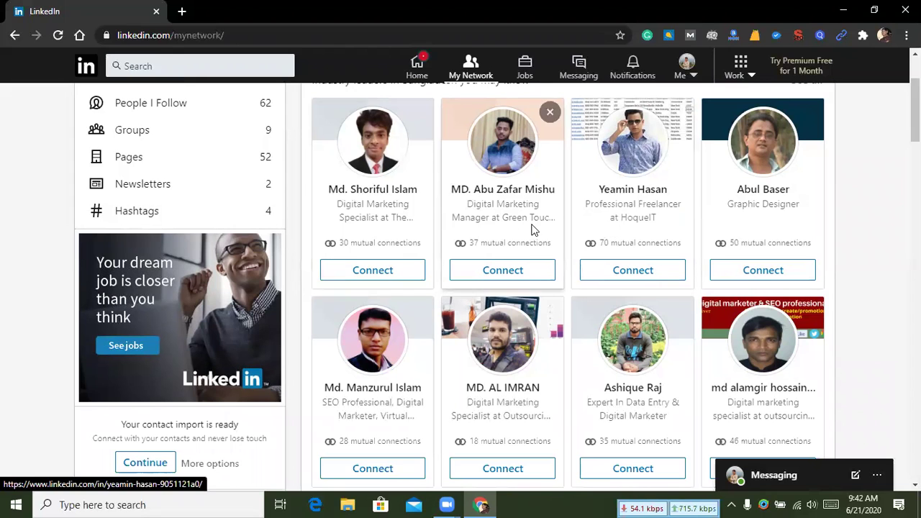
scroll(292, 237, "up", 2)
scroll(333, 220, "down", 1)
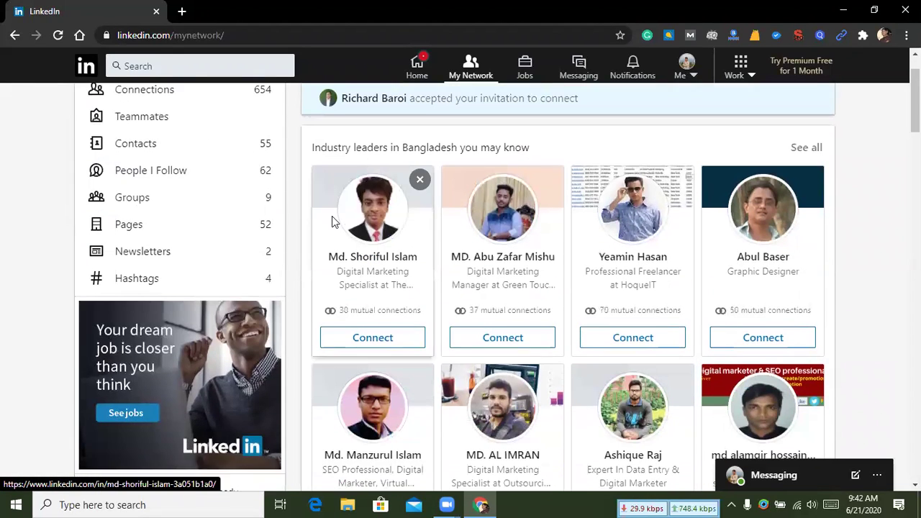
Look through the suggested industry leaders and people with similar roles on the My Network page.
scroll(364, 202, "up", 1)
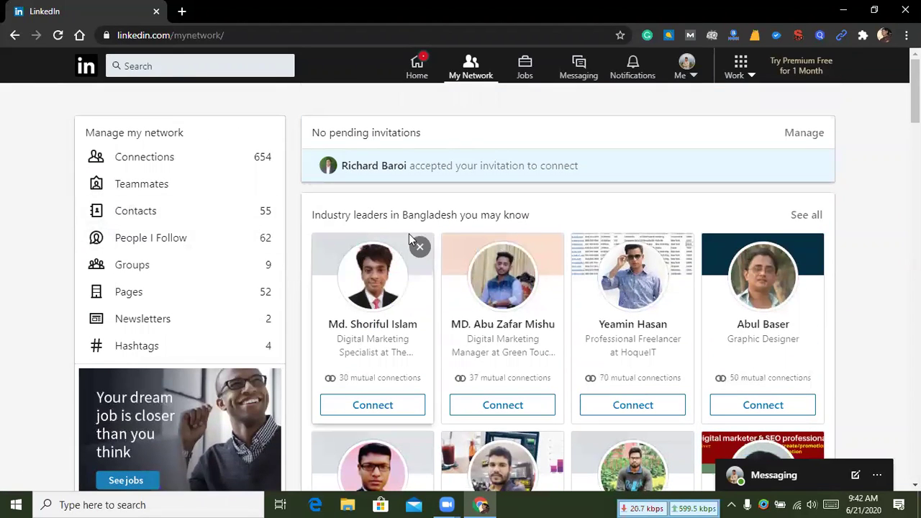
scroll(408, 233, "down", 1)
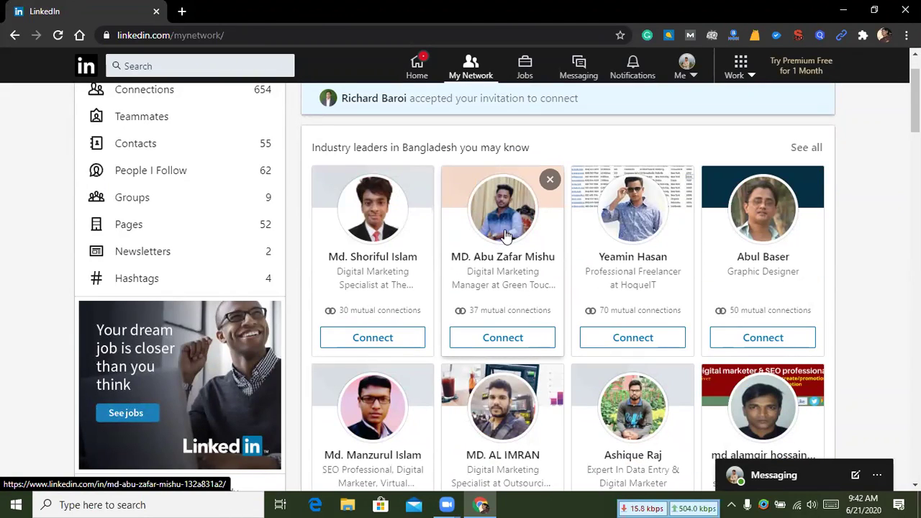
scroll(547, 234, "down", 1)
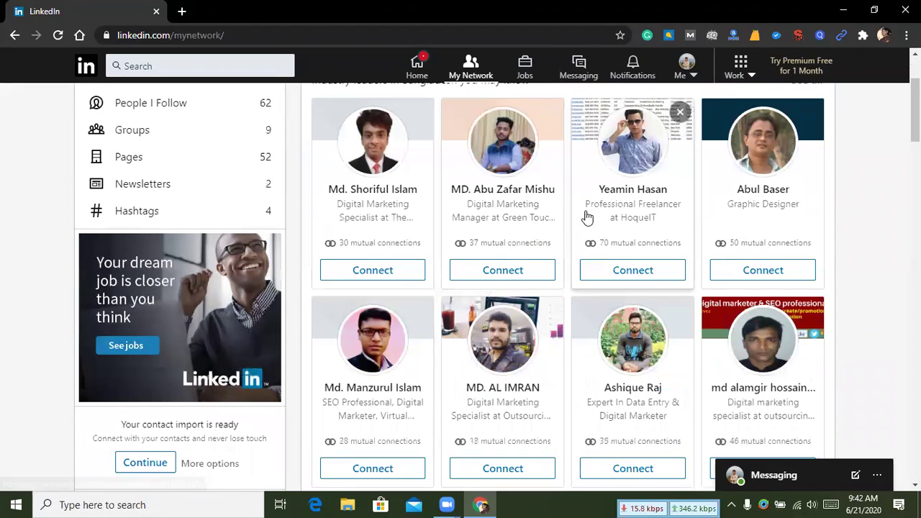
scroll(586, 215, "down", 2)
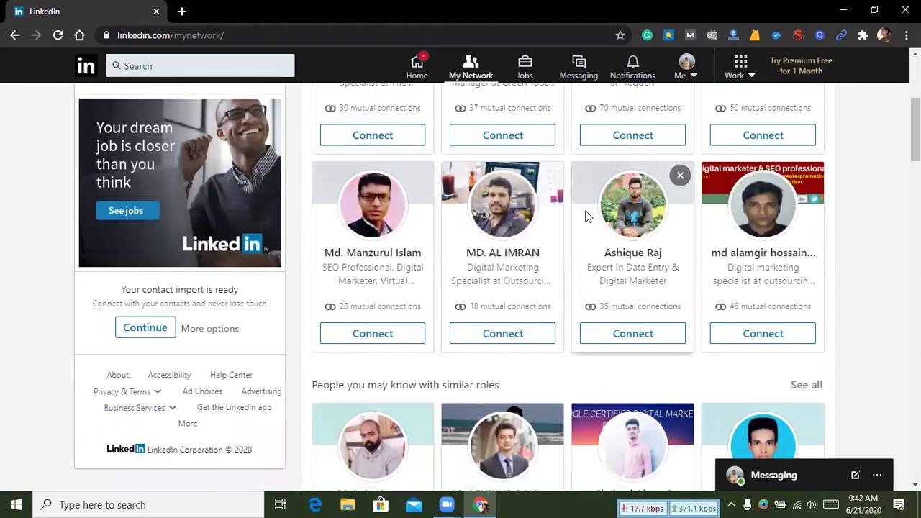
scroll(586, 215, "up", 4)
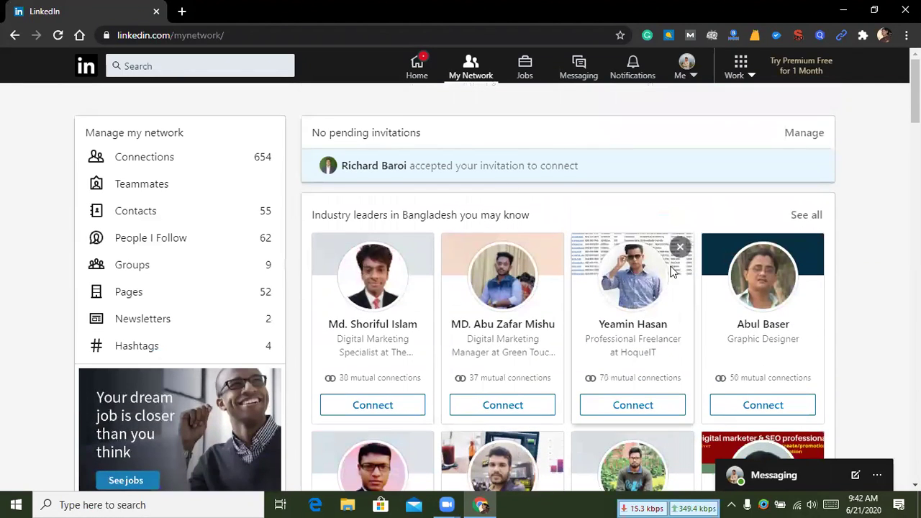
scroll(586, 233, "down", 4)
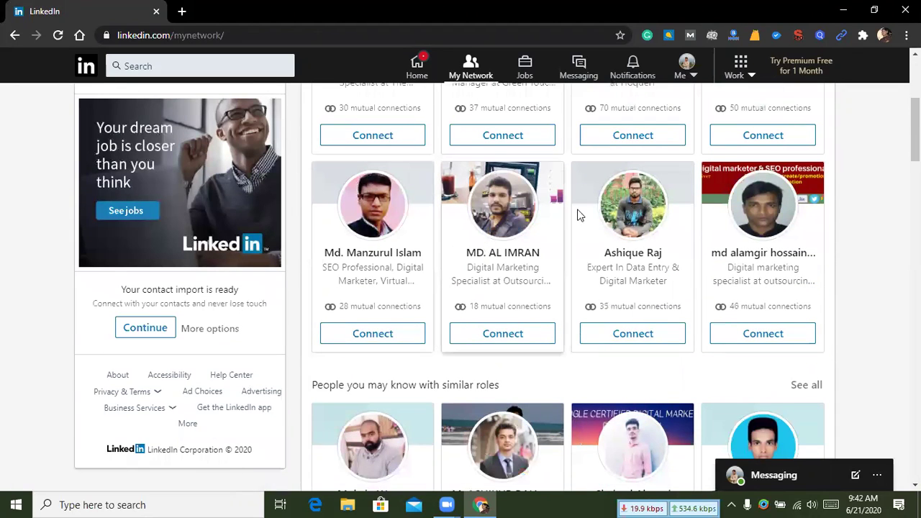
scroll(604, 259, "down", 3)
scroll(604, 265, "up", 7)
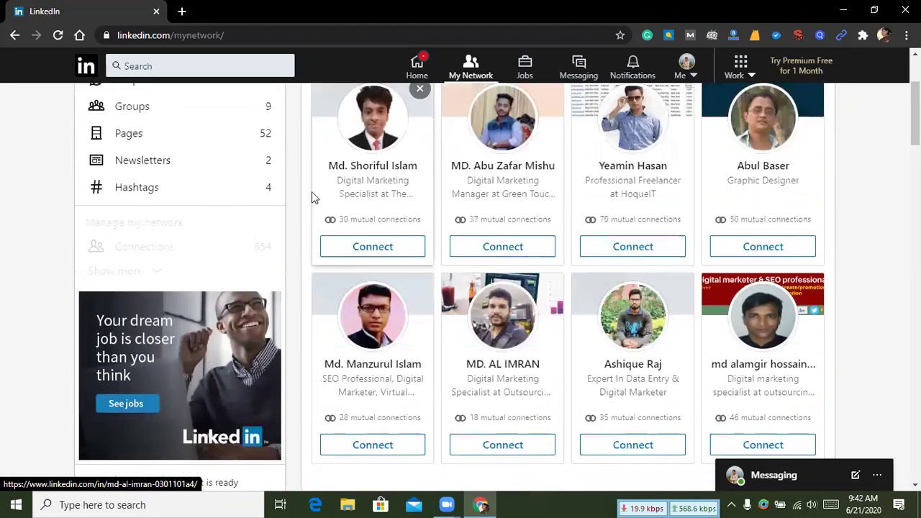
View the followed hashtags and check which filters are available for the following list.
left_click(137, 346)
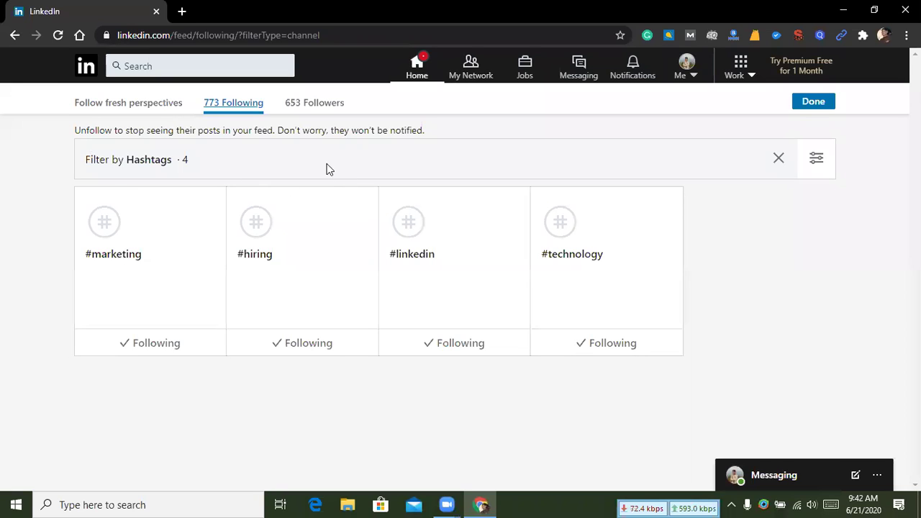
left_click(823, 168)
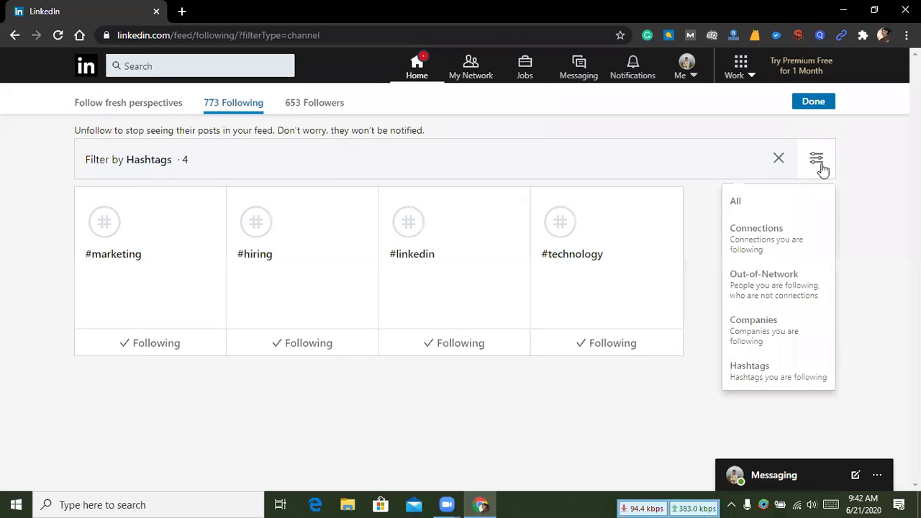
left_click(822, 168)
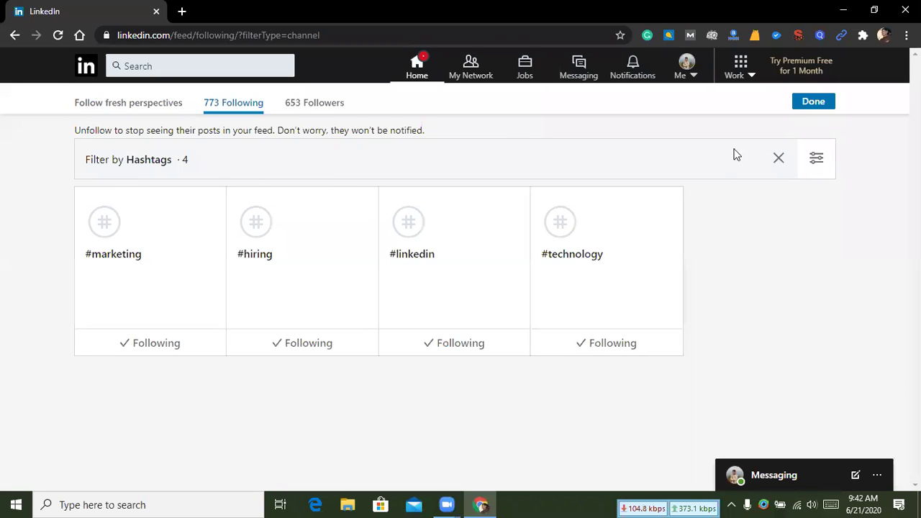
Leave the hashtags for the full connections list and open its search with filters.
left_click(14, 34)
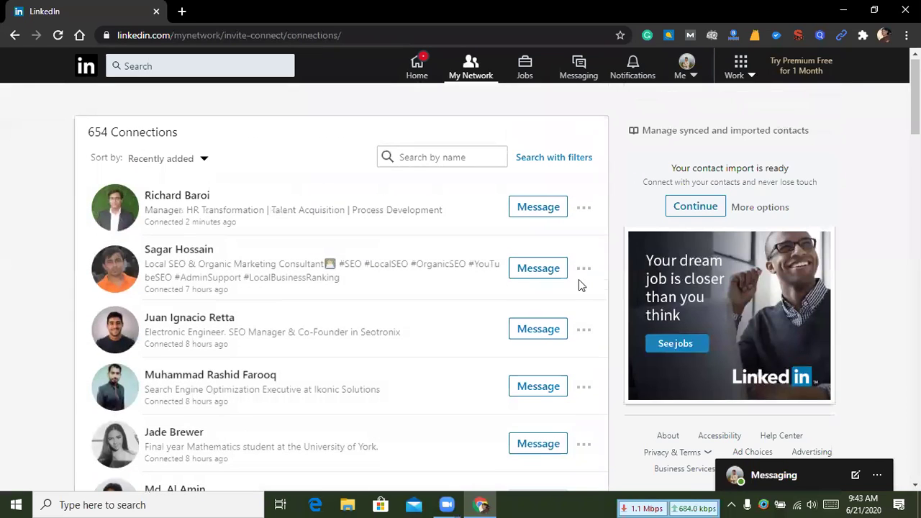
scroll(362, 197, "down", 2)
scroll(362, 197, "up", 2)
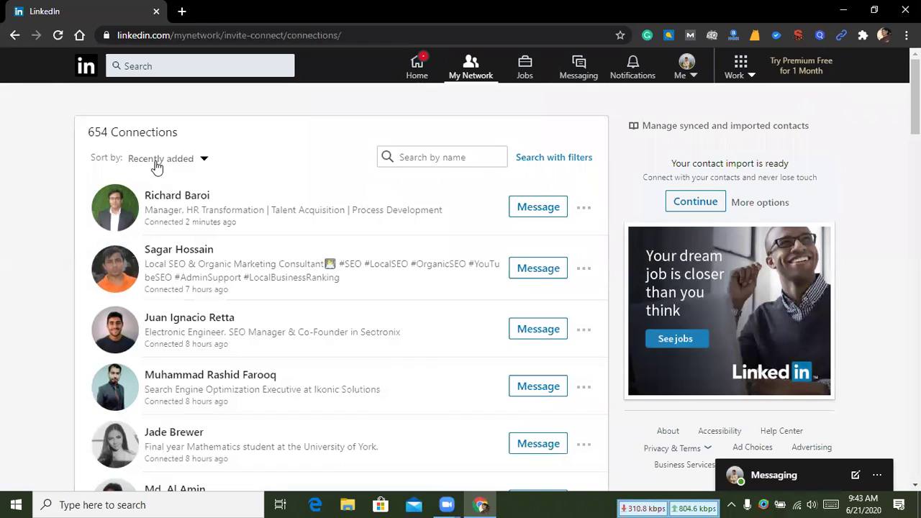
left_click(200, 160)
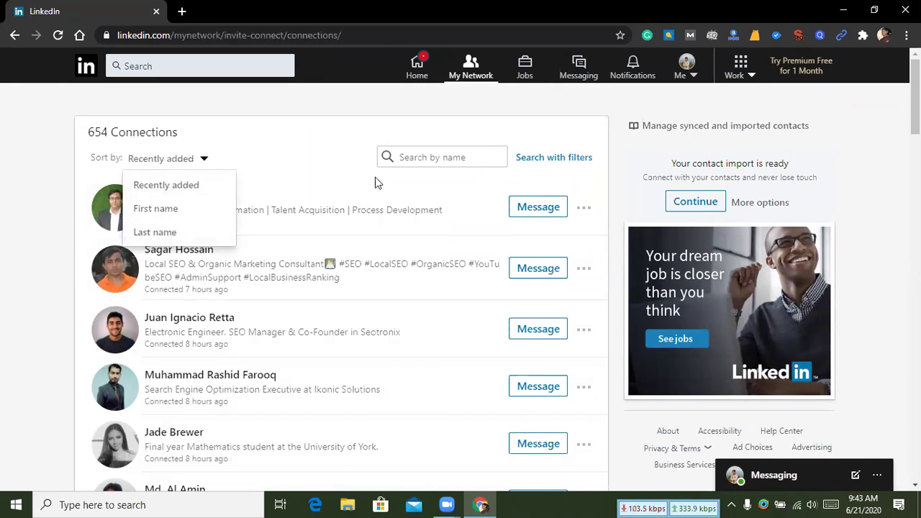
left_click(539, 165)
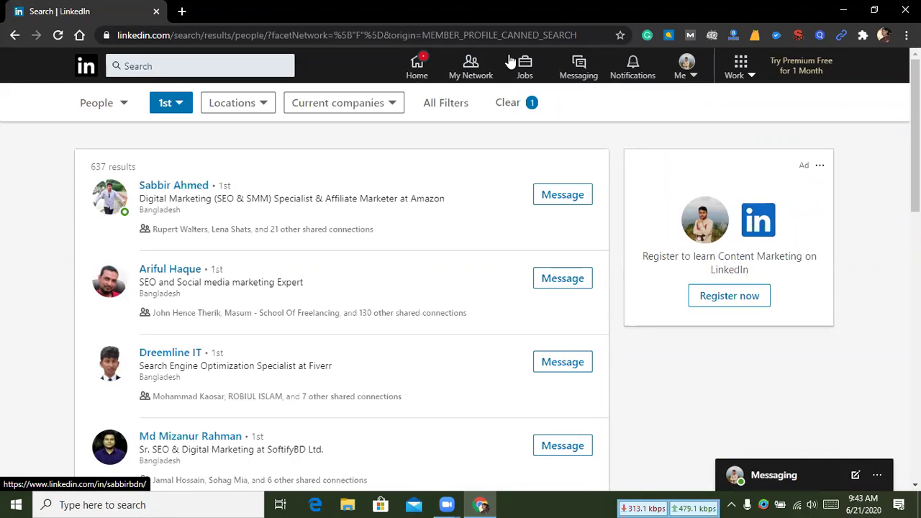
Review the headlines and locations of the first-degree connections in the search results.
left_click_drag(140, 198, 319, 208)
left_click(303, 202)
scroll(303, 202, "down", 3)
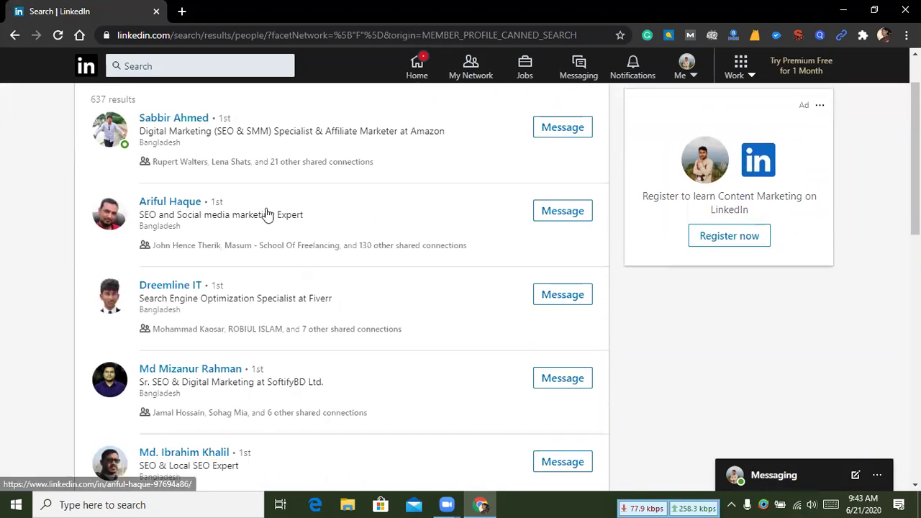
scroll(138, 209, "down", 2)
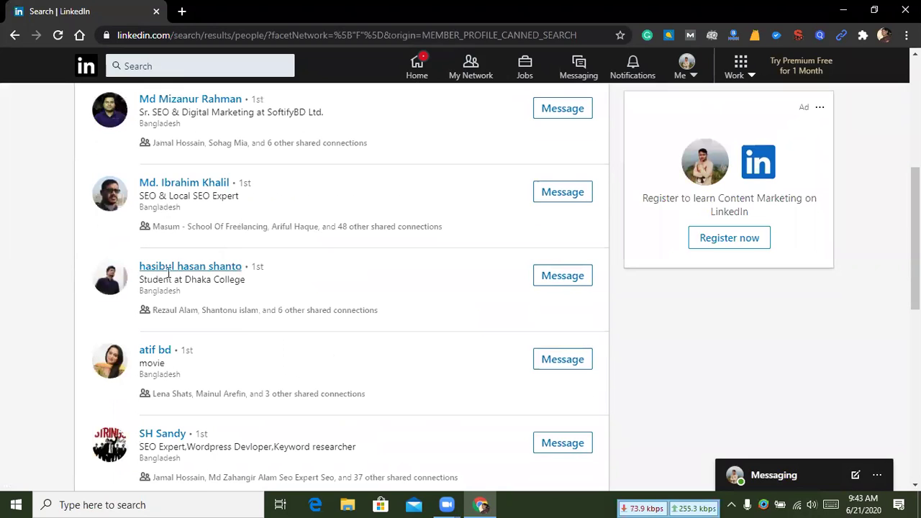
scroll(169, 272, "down", 2)
scroll(166, 249, "down", 2)
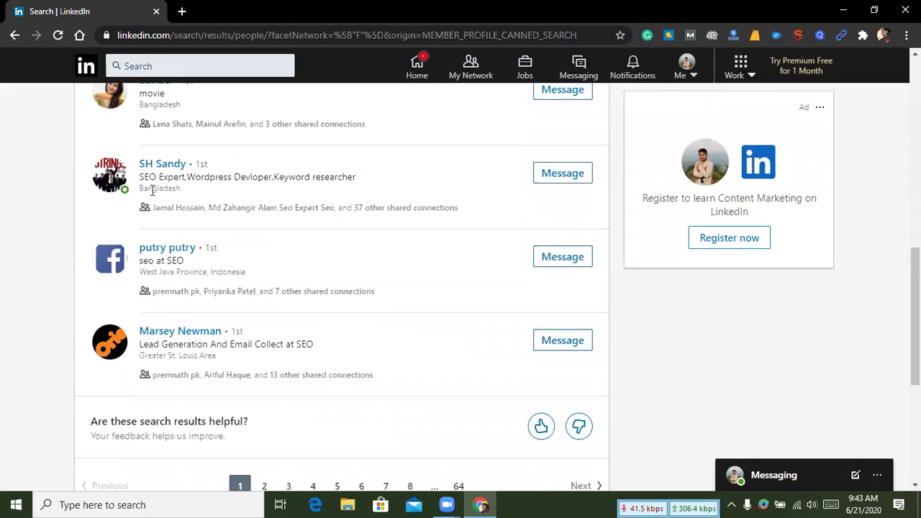
left_click_drag(170, 186, 225, 182)
left_click(226, 181)
scroll(226, 181, "up", 2)
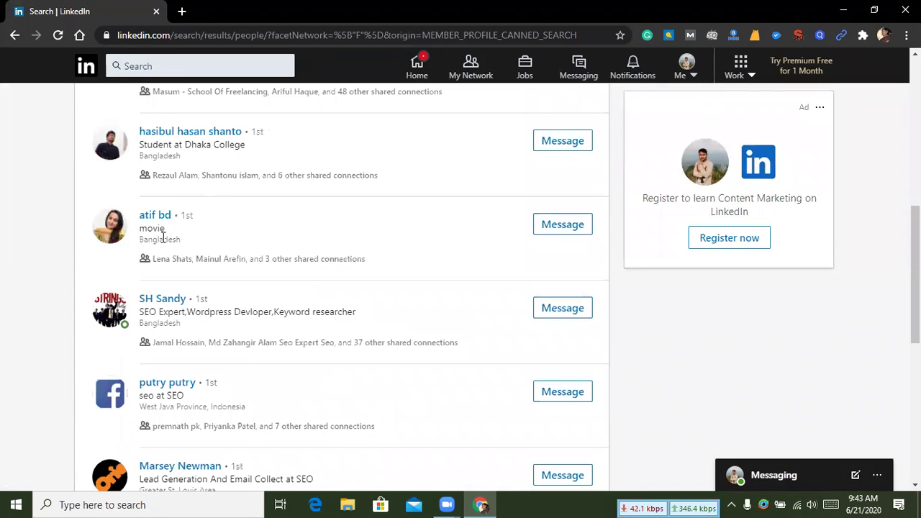
Open the profile of the connection with the headline "movie" in a new tab and switch to it.
left_click_drag(142, 230, 165, 230)
left_click(165, 230)
right_click(162, 220)
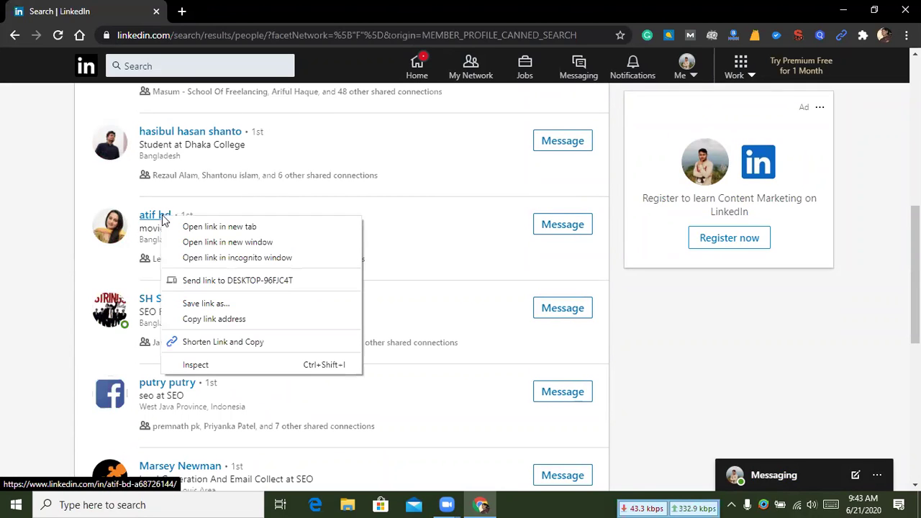
key("Escape")
right_click(167, 215)
left_click(196, 220)
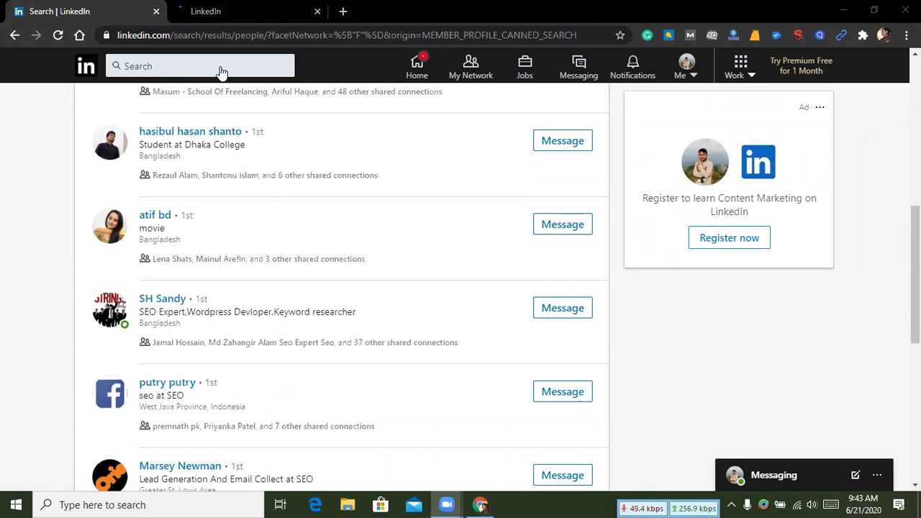
key("ctrl+Tab")
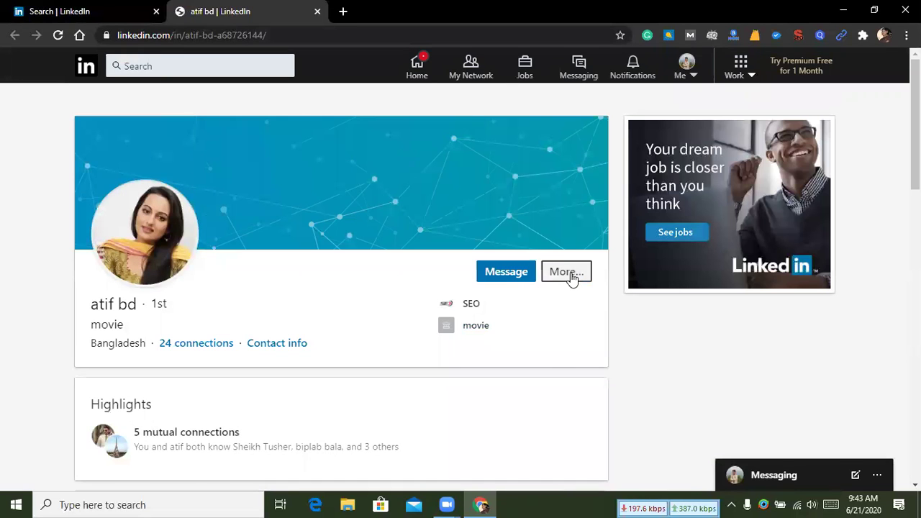
Examine the profile's header, including its available actions, company and connection degree.
left_click(570, 275)
left_click(279, 299)
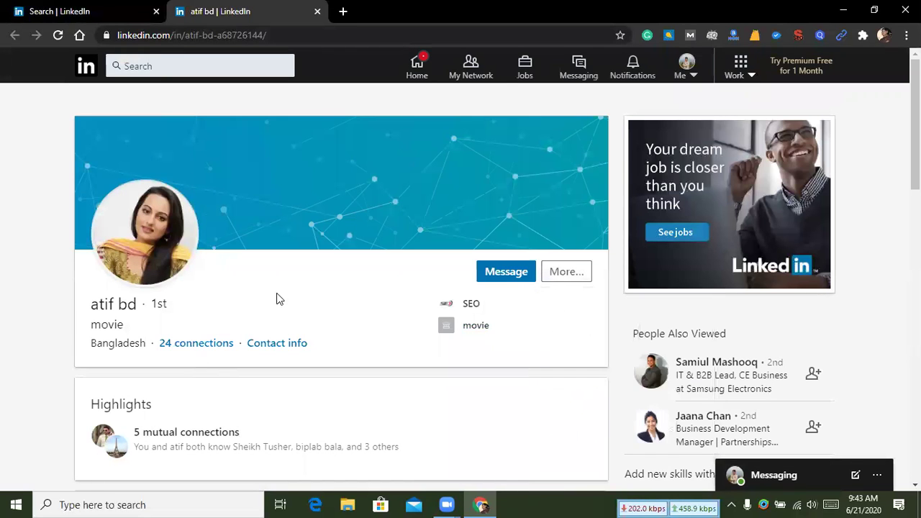
scroll(421, 191, "down", 3)
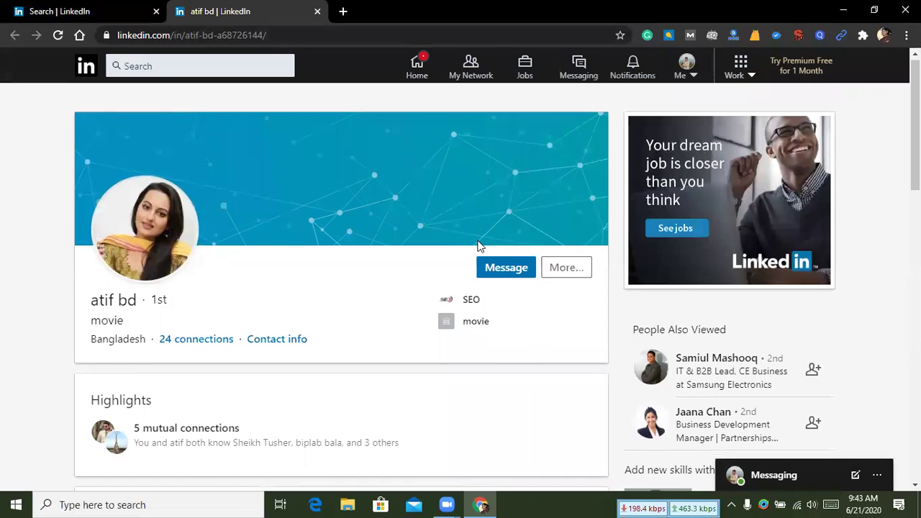
scroll(408, 227, "up", 3)
scroll(439, 237, "down", 1)
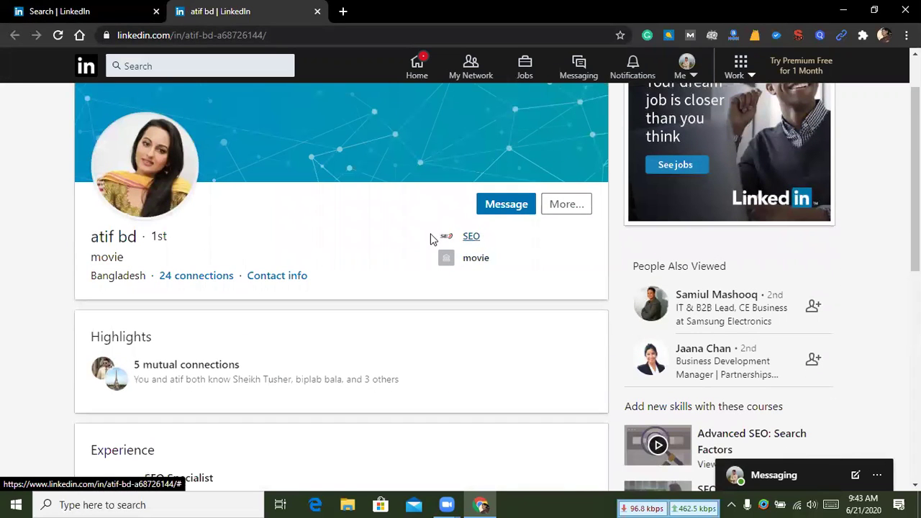
left_click_drag(170, 238, 148, 239)
left_click(174, 231)
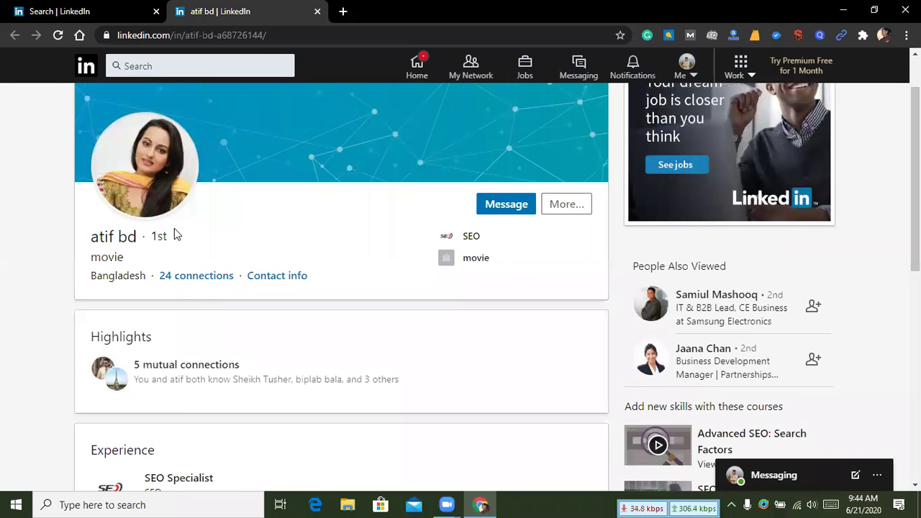
left_click_drag(169, 236, 153, 236)
left_click(182, 241)
Examine the profile's experience and education sections and compare them with its headline and company.
scroll(342, 231, "down", 6)
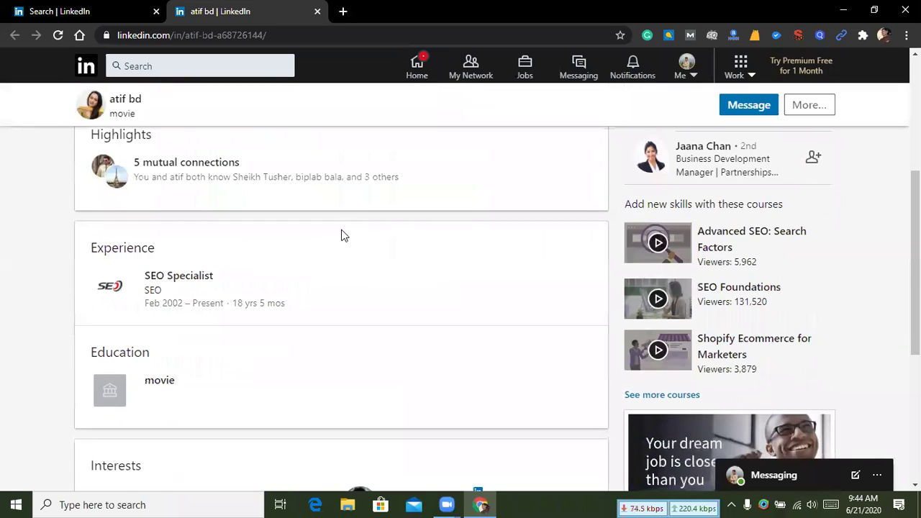
scroll(343, 235, "down", 1)
scroll(339, 235, "up", 10)
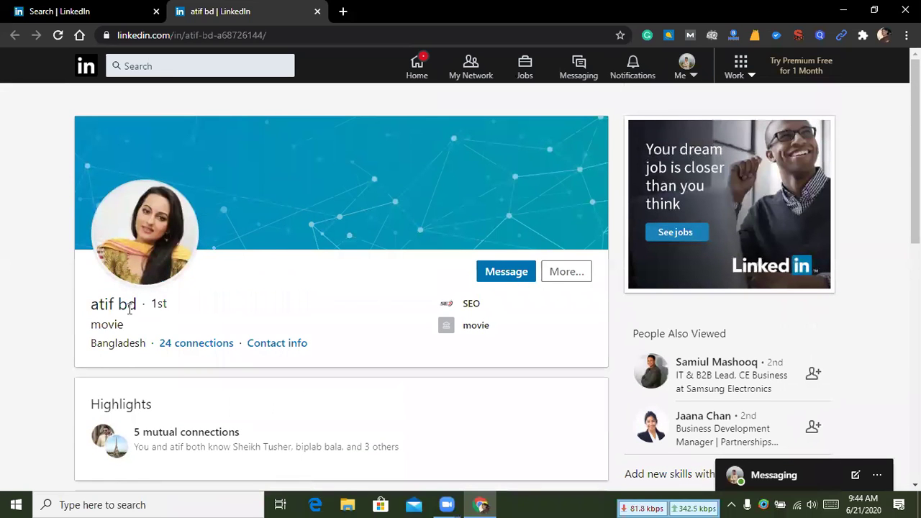
left_click_drag(123, 325, 92, 324)
left_click(103, 326)
left_click(101, 326)
left_click_drag(486, 315, 437, 309)
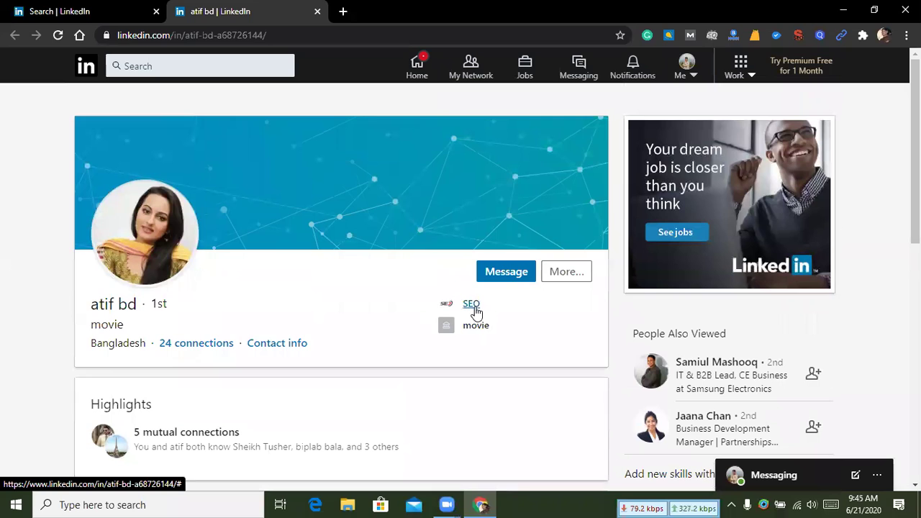
Remove the person whose profile is open from the connections.
left_click(565, 278)
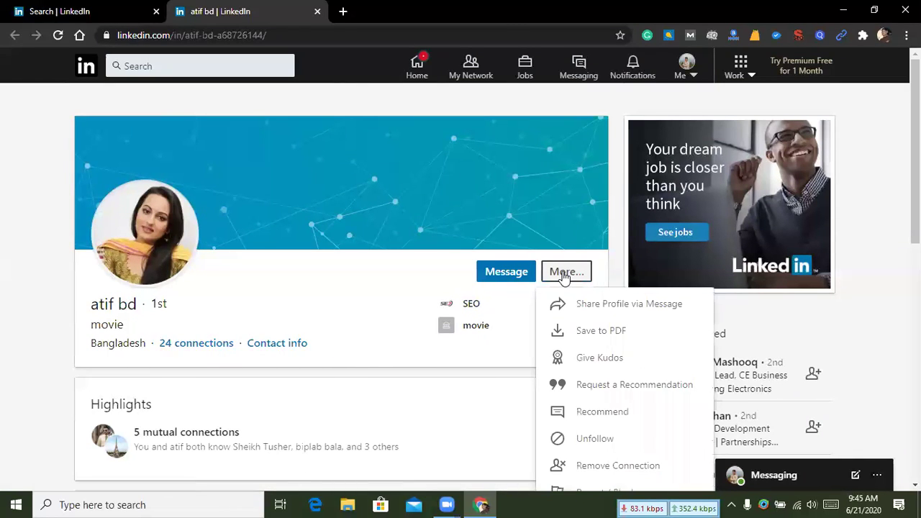
scroll(598, 442, "down", 1)
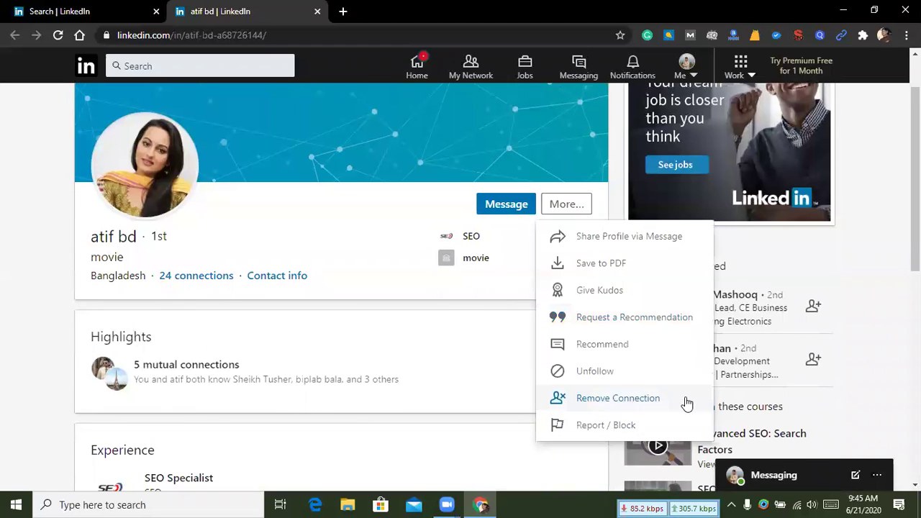
left_click(622, 403)
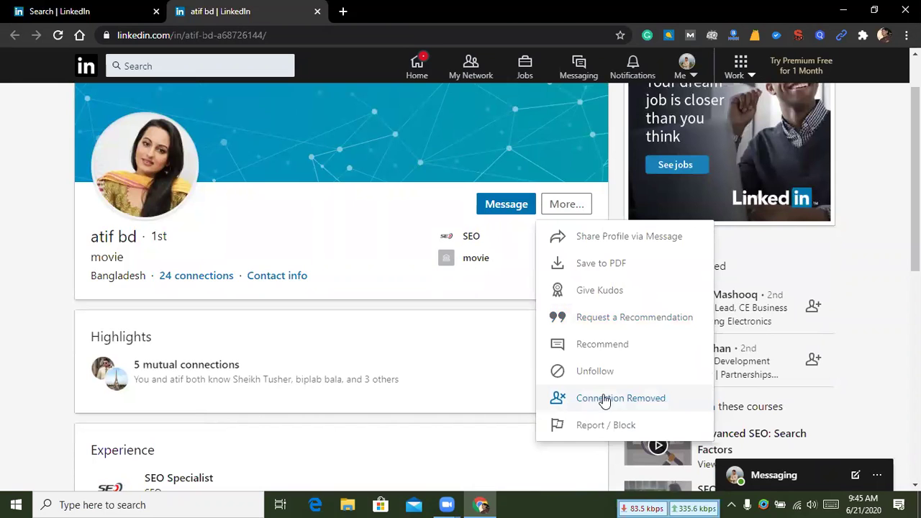
Reload the removed person's profile and return to the start of the first-degree connection search results.
scroll(586, 324, "down", 2)
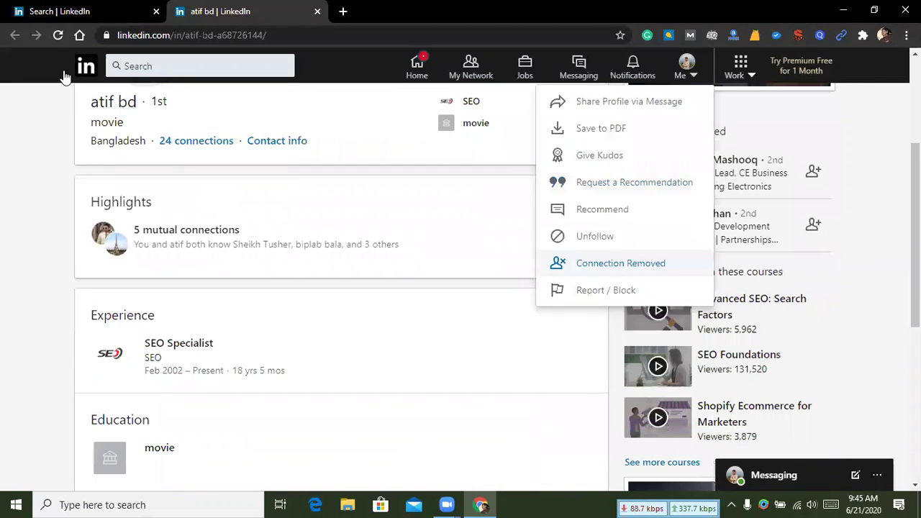
left_click(57, 36)
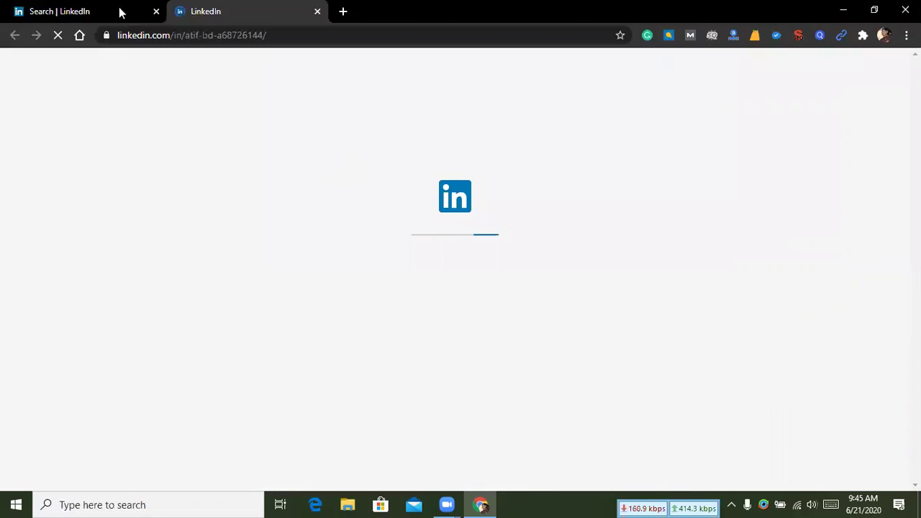
left_click(119, 12)
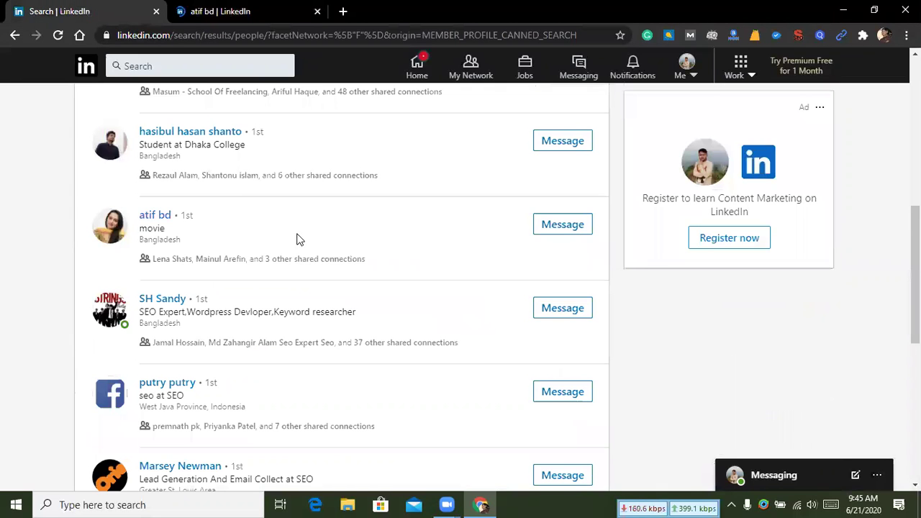
scroll(299, 239, "up", 7)
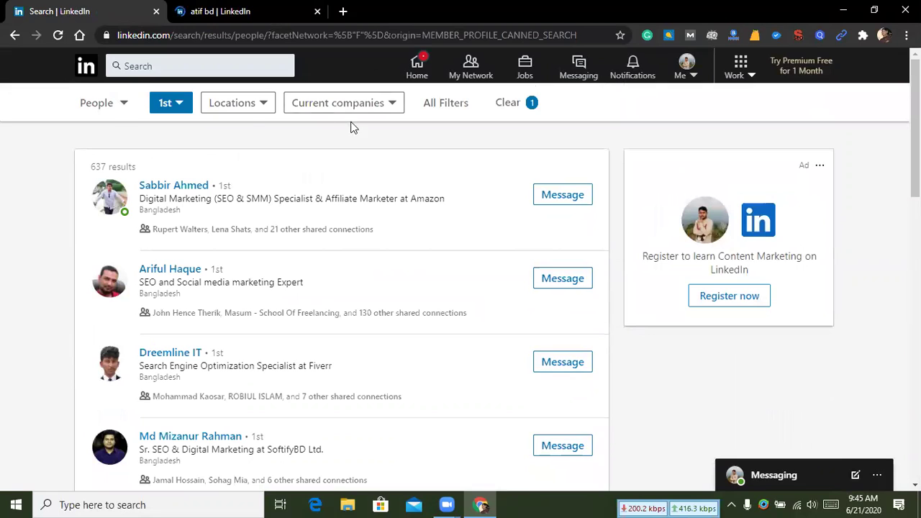
Review the result categories that the people search can be switched to.
left_click(107, 105)
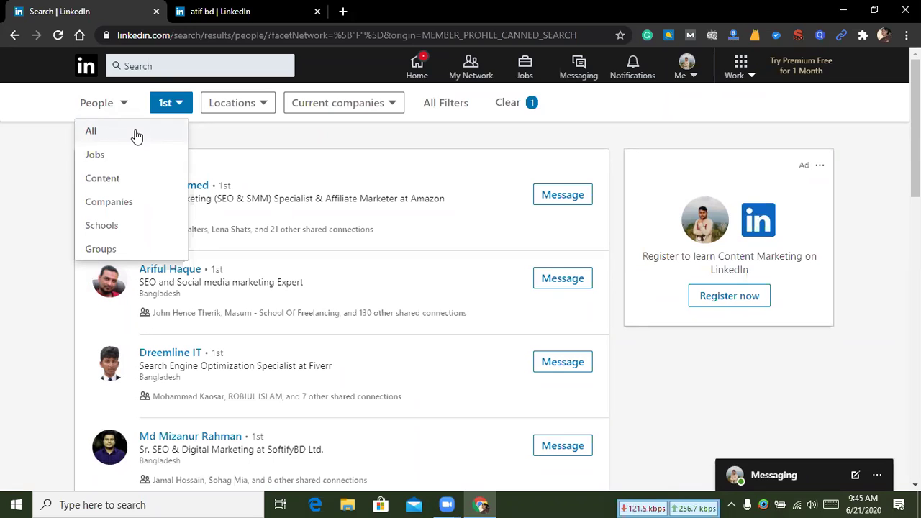
scroll(140, 154, "down", 1)
scroll(142, 164, "up", 1)
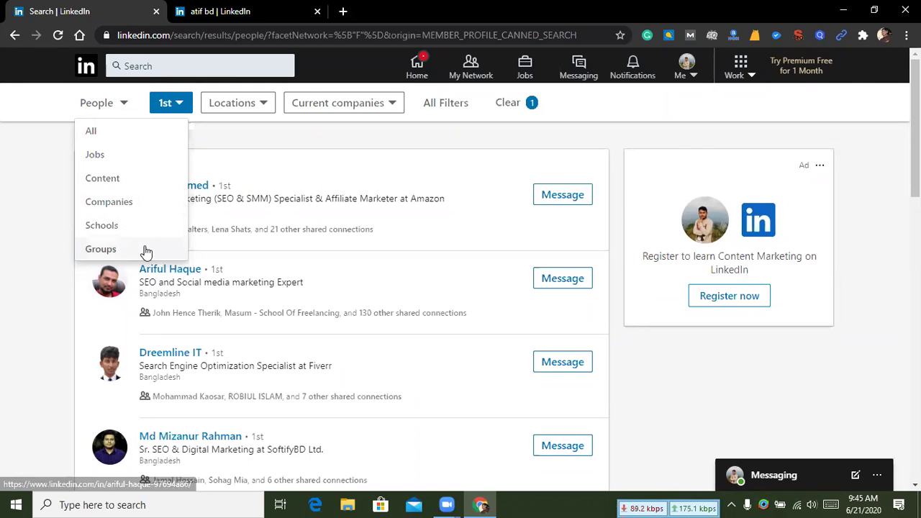
Try to add 3rd+ connections to the connection-degree filter and return to the first-degree search results.
left_click(180, 103)
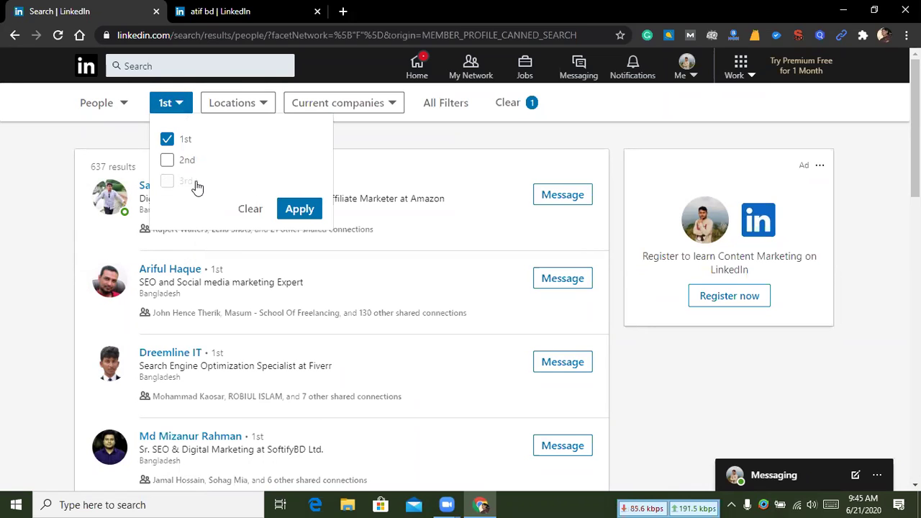
double_click(166, 184)
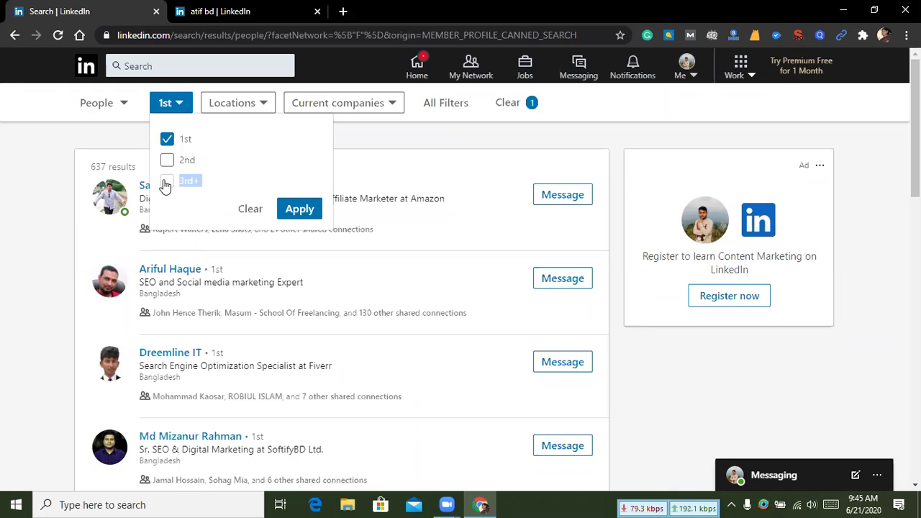
left_click(172, 186)
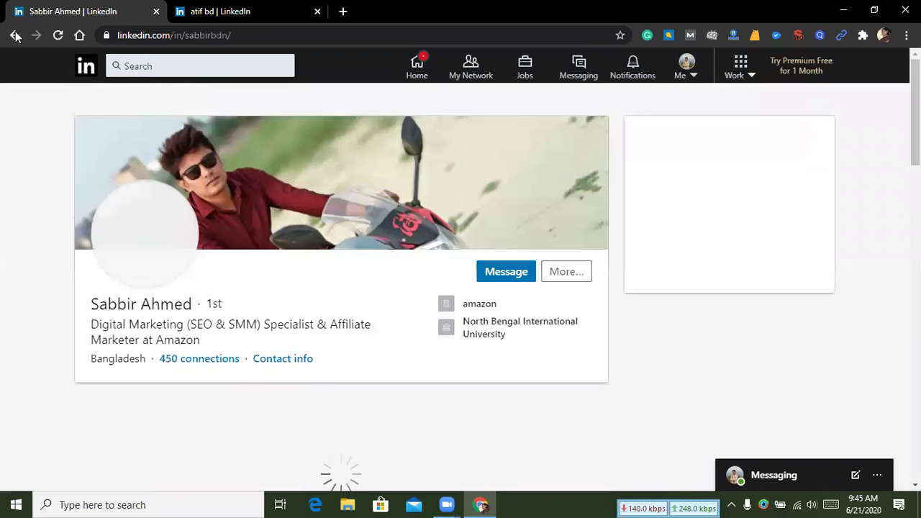
left_click(15, 35)
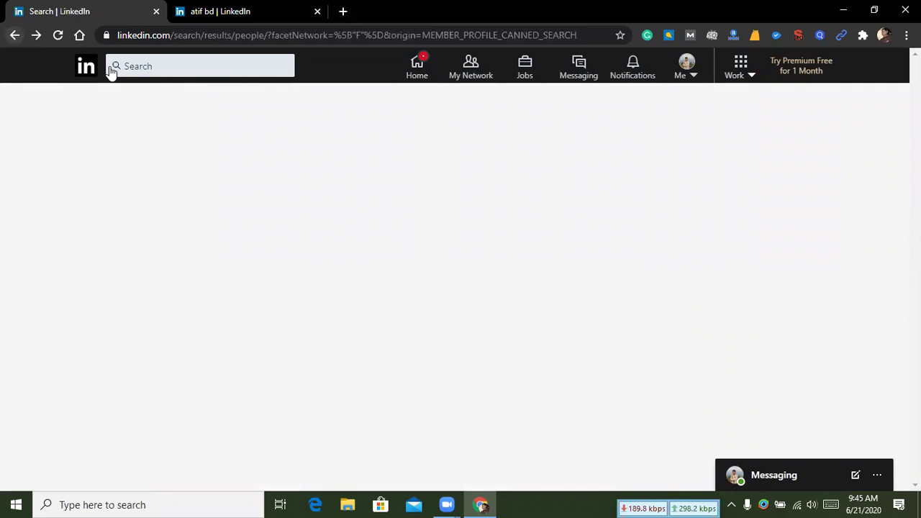
Filter the first-degree connections by the location United States.
left_click(186, 100)
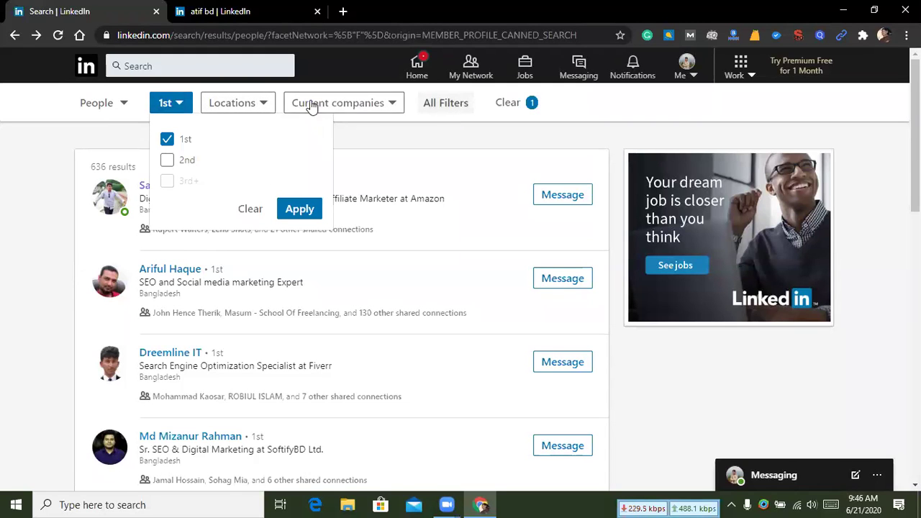
left_click(263, 105)
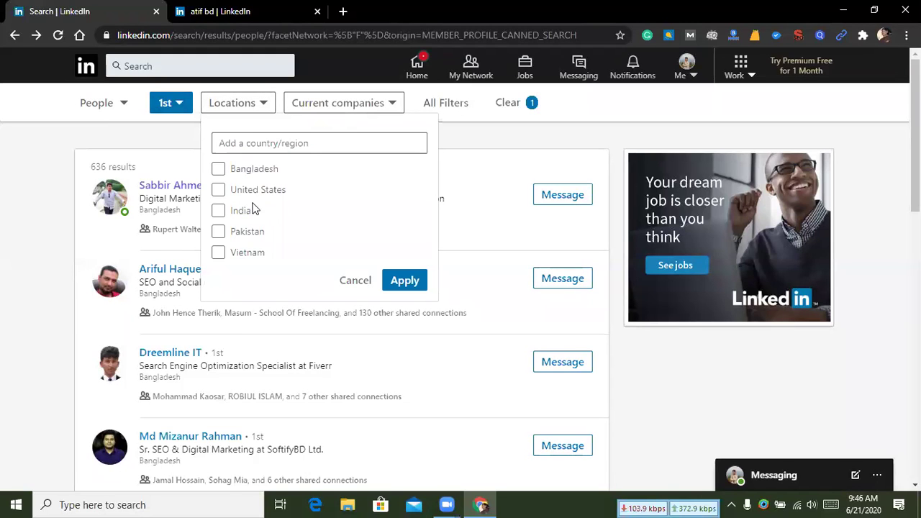
left_click(219, 190)
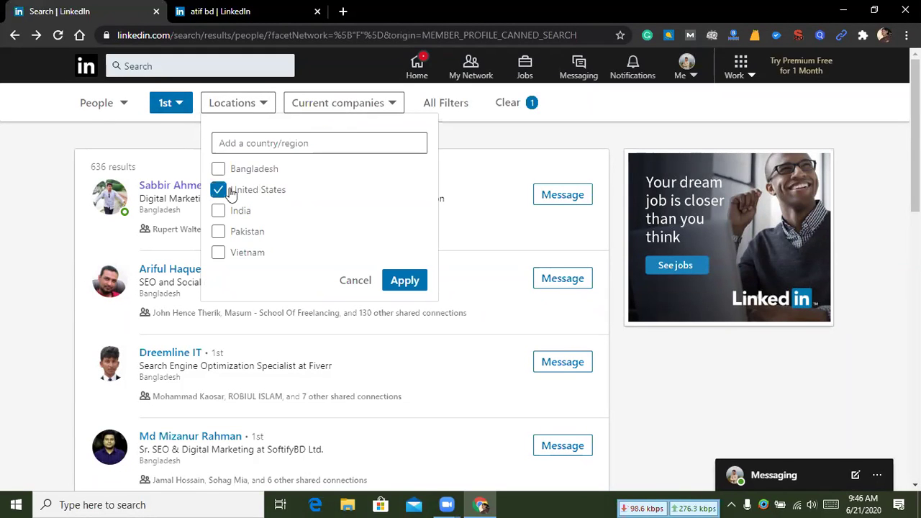
left_click(403, 280)
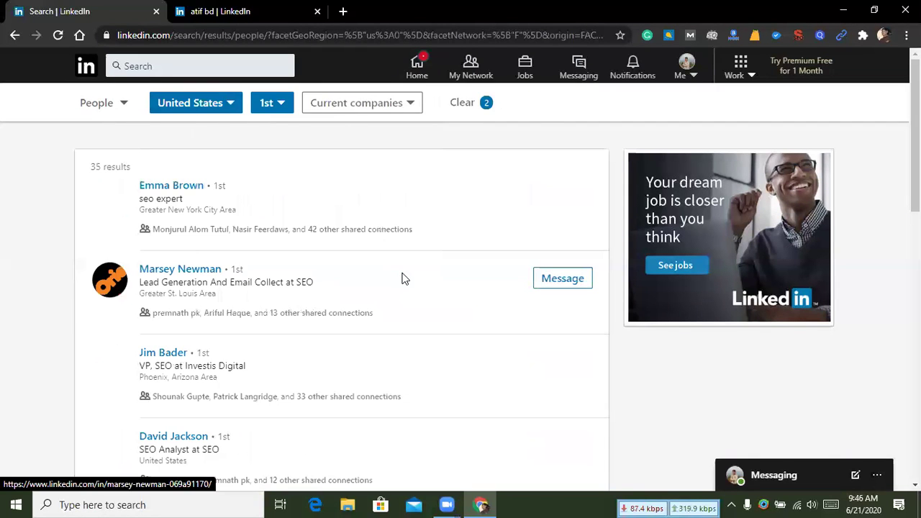
Skim the first page of United States connections from start to end and return to its beginning.
scroll(335, 196, "down", 4)
scroll(302, 195, "down", 2)
scroll(303, 200, "up", 6)
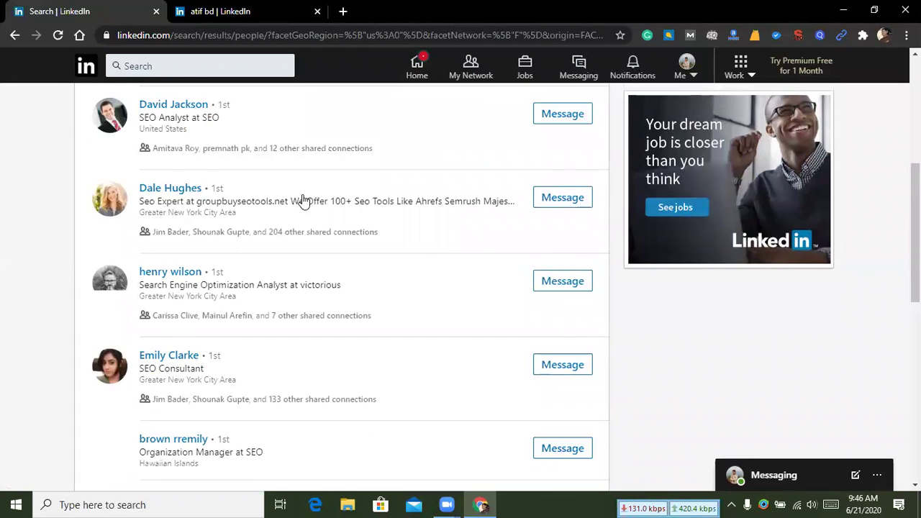
left_click_drag(87, 174, 128, 167)
left_click(99, 168)
left_click(132, 169)
scroll(133, 169, "down", 6)
scroll(133, 170, "down", 3)
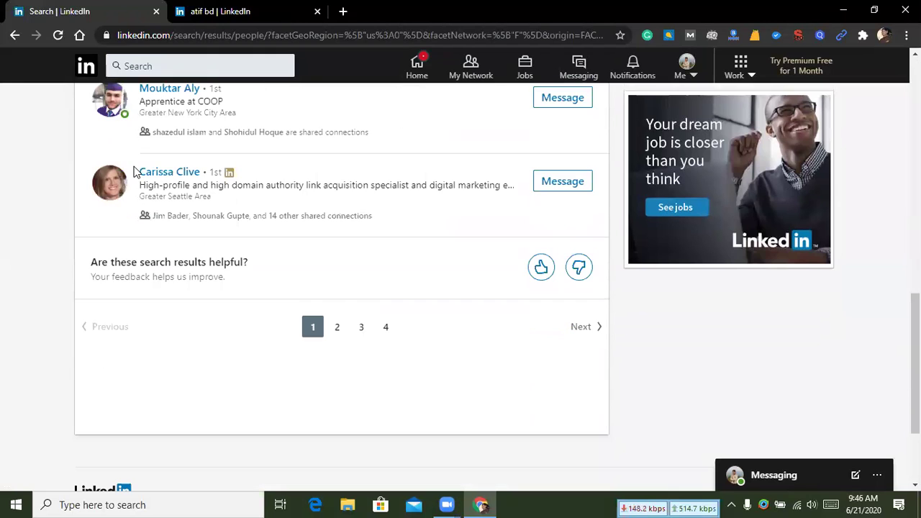
scroll(302, 206, "down", 1)
scroll(343, 252, "up", 10)
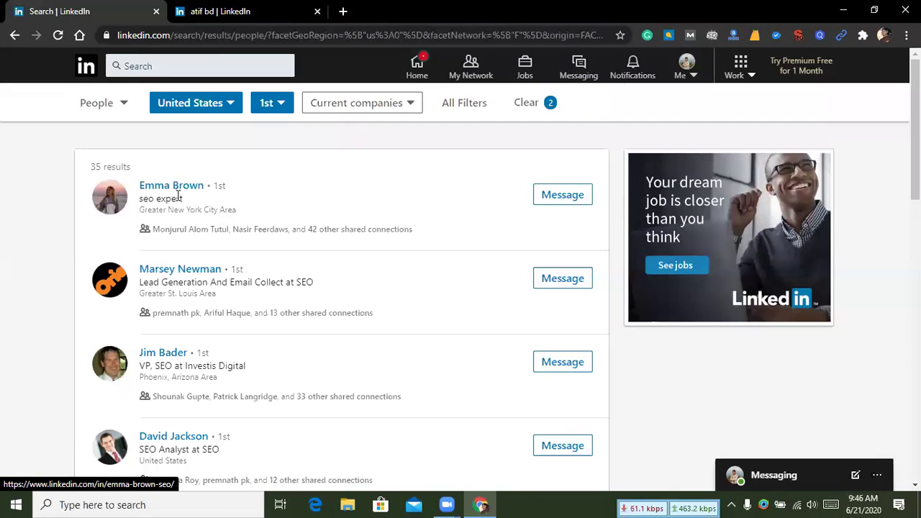
Examine the headlines of the first six United States connections one by one.
scroll(162, 227, "down", 1)
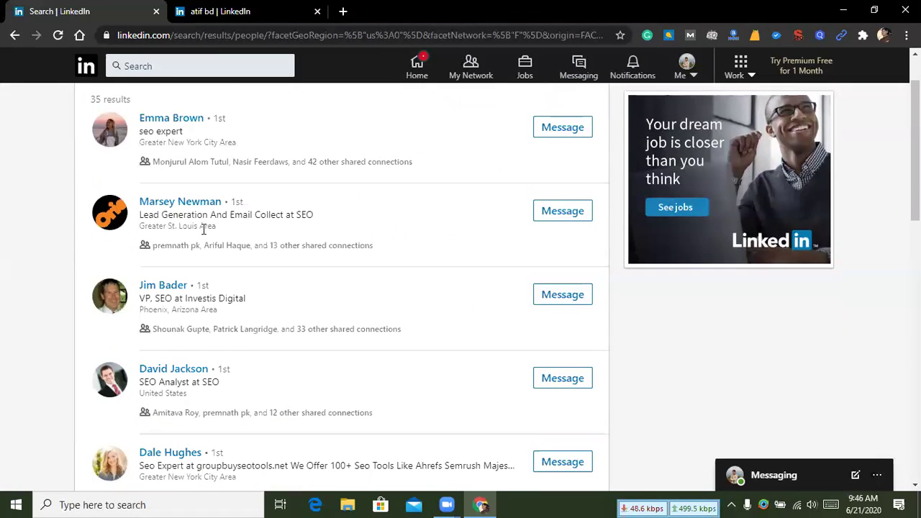
scroll(198, 227, "up", 1)
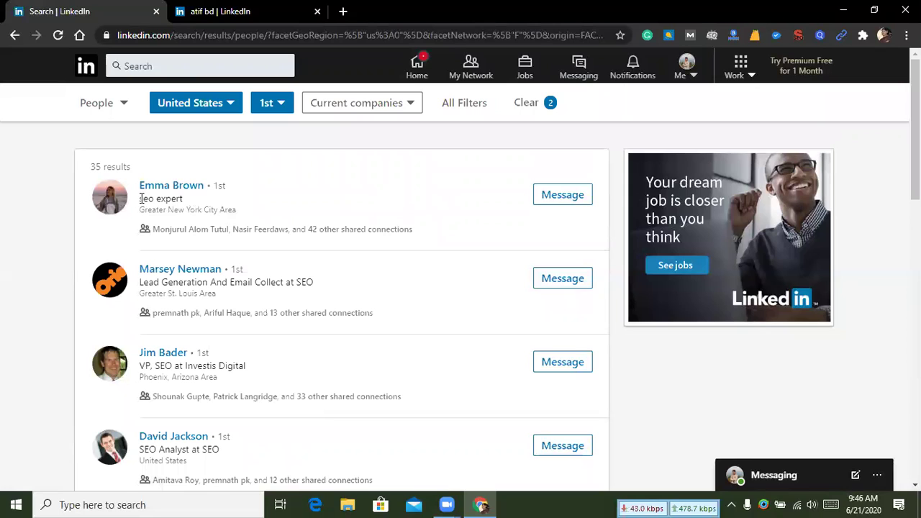
left_click_drag(142, 199, 179, 199)
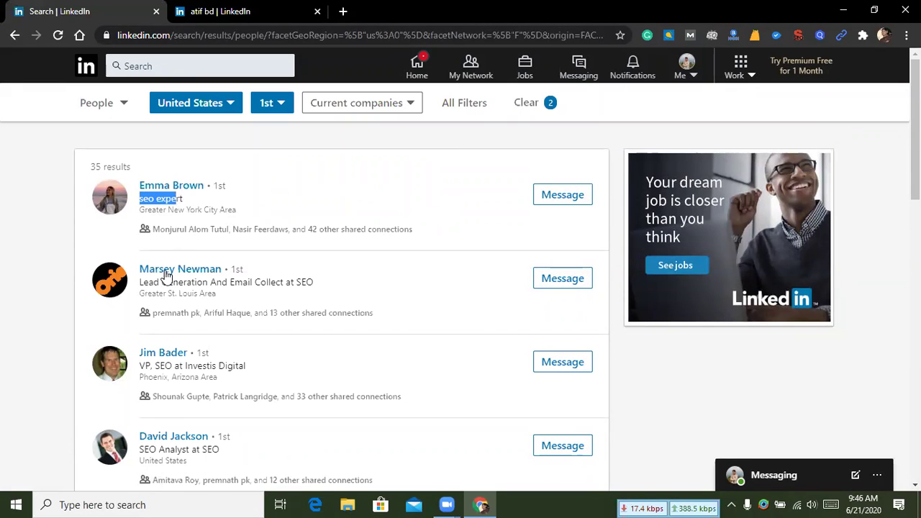
left_click_drag(258, 282, 341, 286)
left_click(342, 285)
scroll(282, 293, "down", 1)
left_click_drag(168, 300, 250, 296)
scroll(250, 296, "down", 2)
left_click_drag(144, 247, 213, 248)
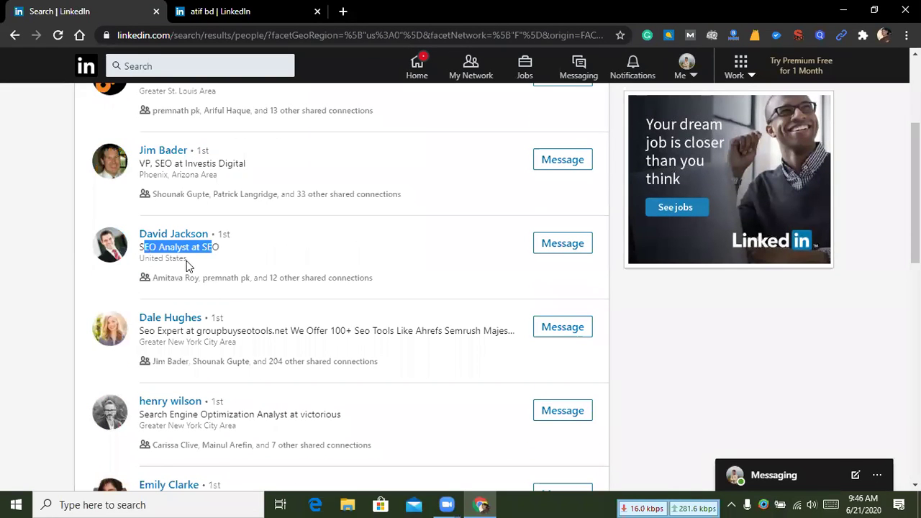
scroll(186, 266, "down", 1)
left_click_drag(158, 263, 222, 264)
left_click_drag(163, 347, 238, 348)
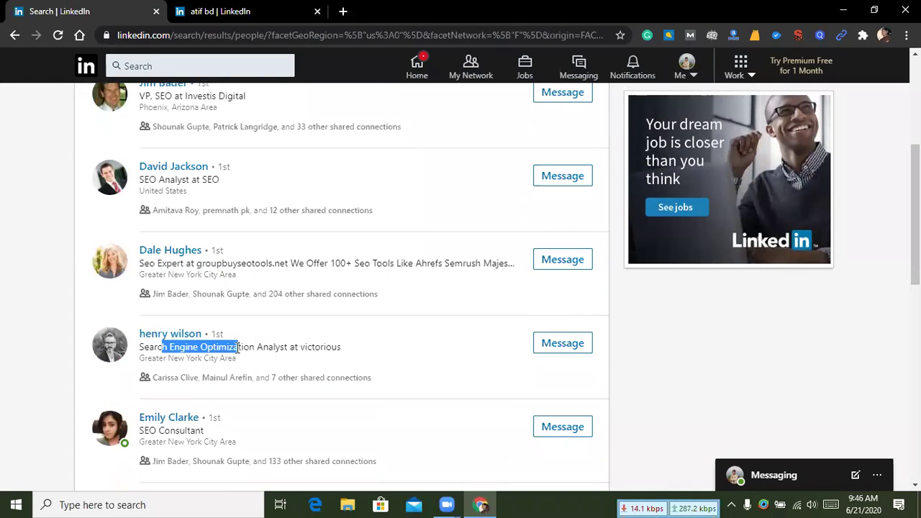
Examine the headlines of the remaining connections on the page and return to the beginning of the results.
scroll(239, 349, "down", 3)
left_click_drag(140, 228, 203, 229)
scroll(154, 243, "down", 1)
left_click_drag(141, 245, 288, 248)
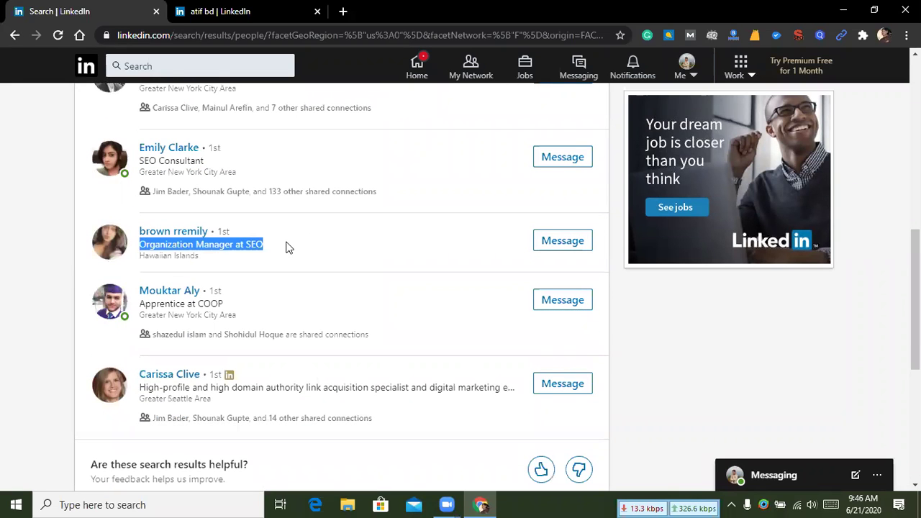
left_click_drag(141, 305, 232, 310)
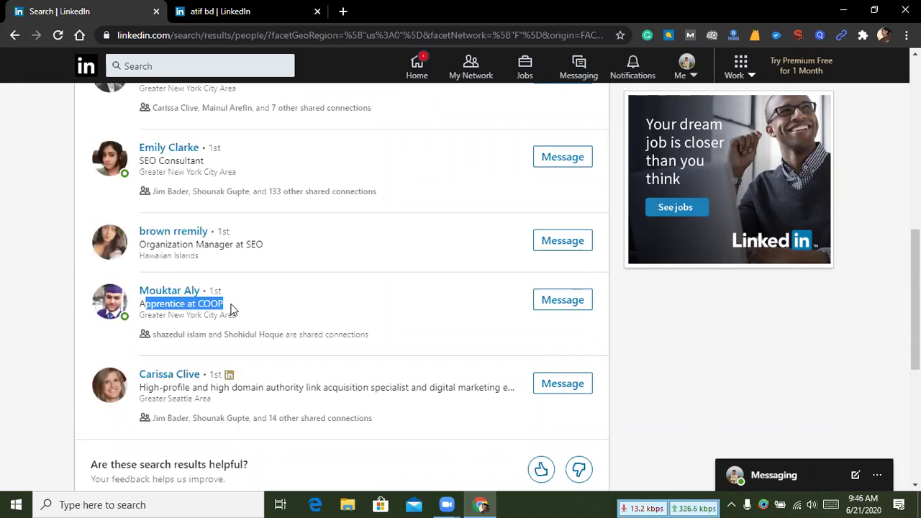
scroll(232, 309, "down", 4)
scroll(308, 236, "up", 1)
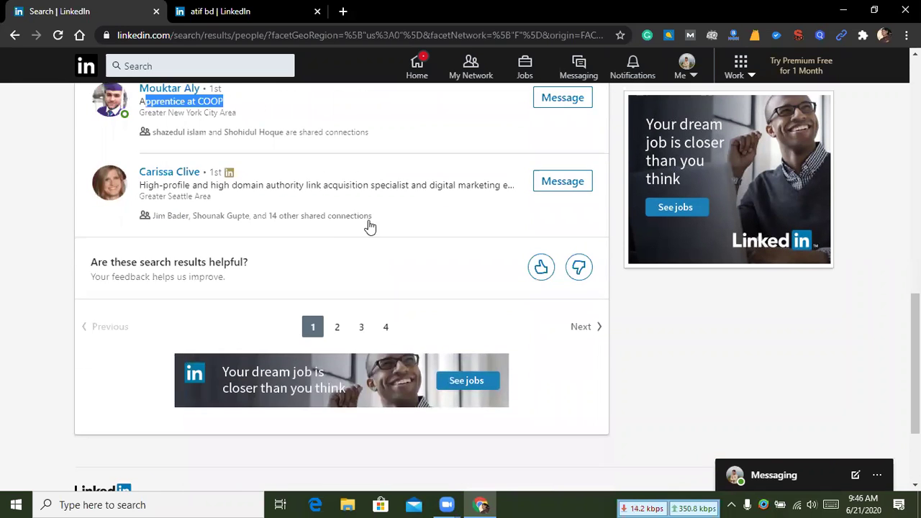
scroll(369, 227, "up", 15)
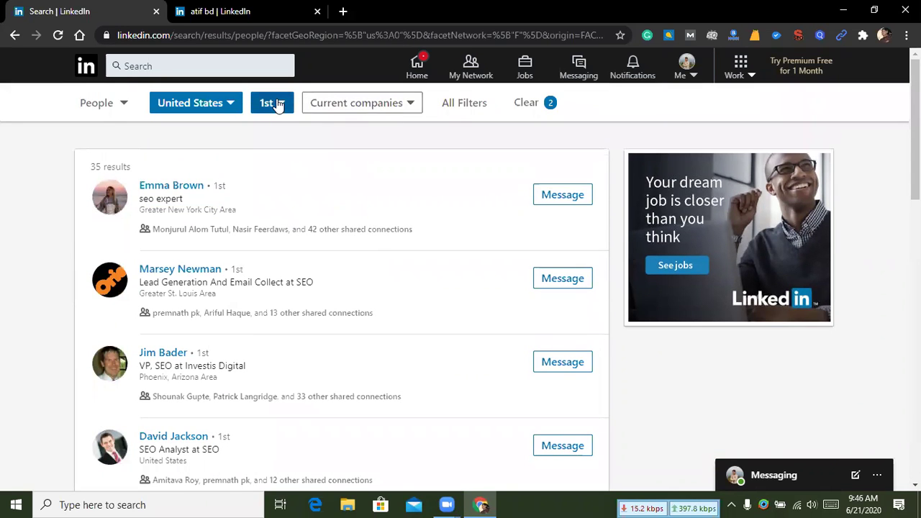
Check the current-company options, open the full set of people filters and deselect the United States location.
left_click(333, 105)
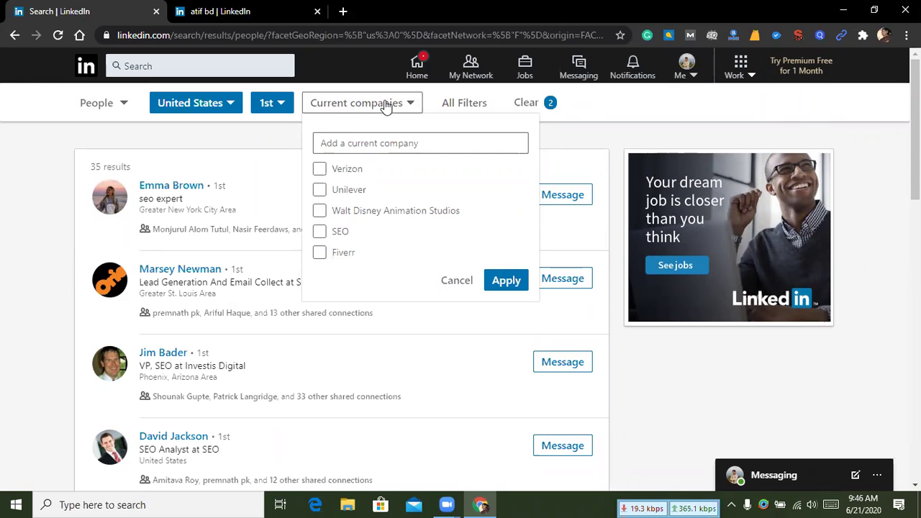
left_click(461, 104)
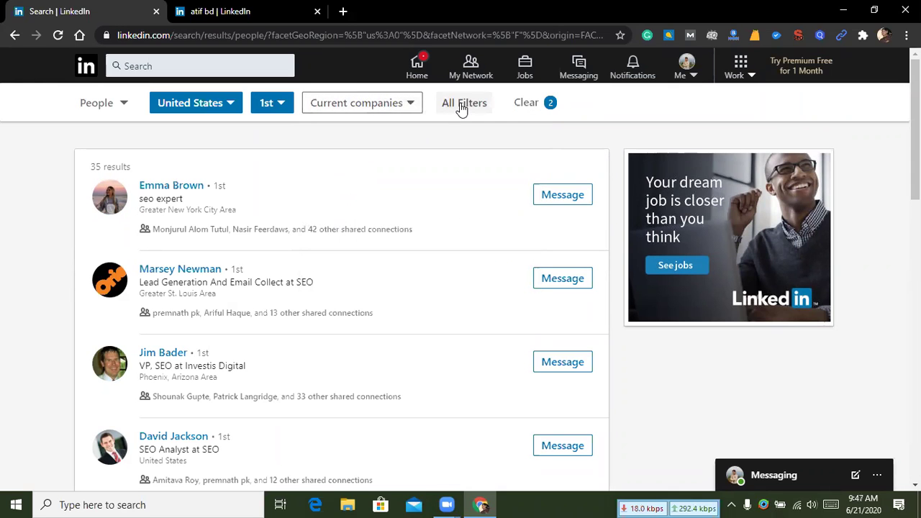
scroll(460, 196, "down", 8)
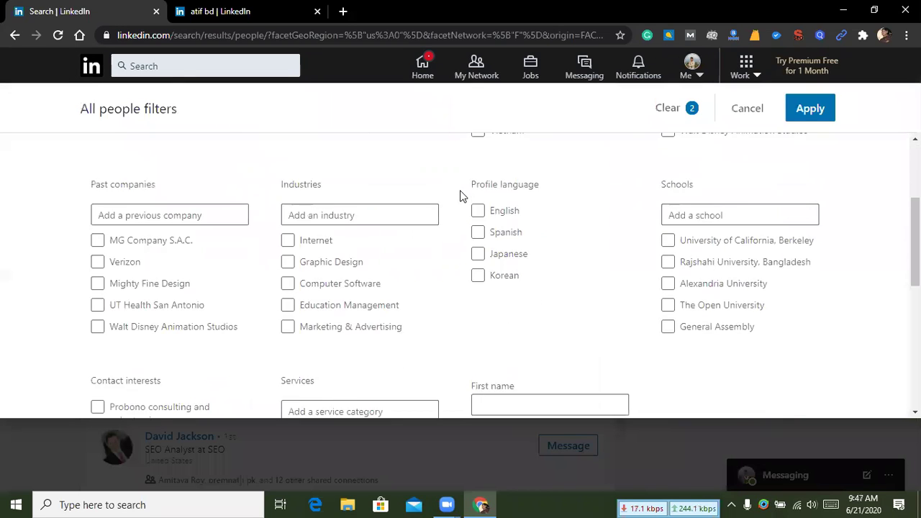
scroll(462, 201, "up", 5)
scroll(465, 204, "up", 3)
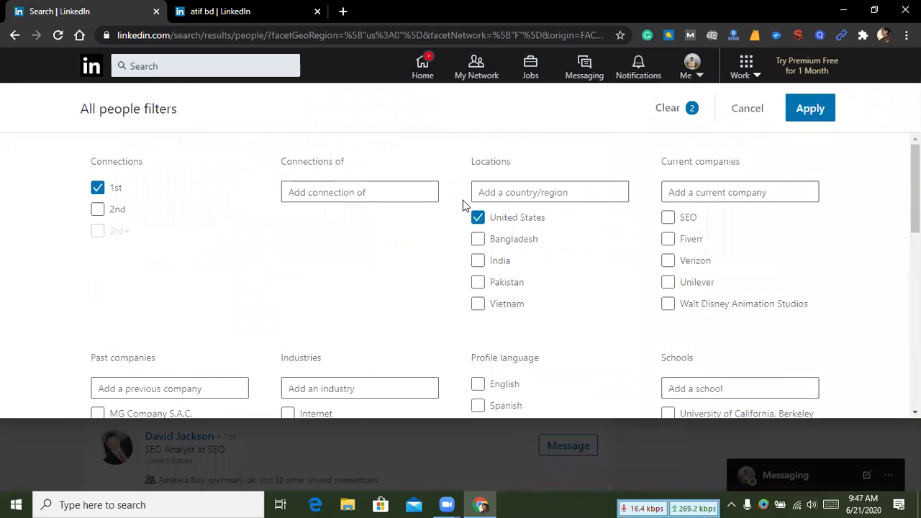
left_click(479, 218)
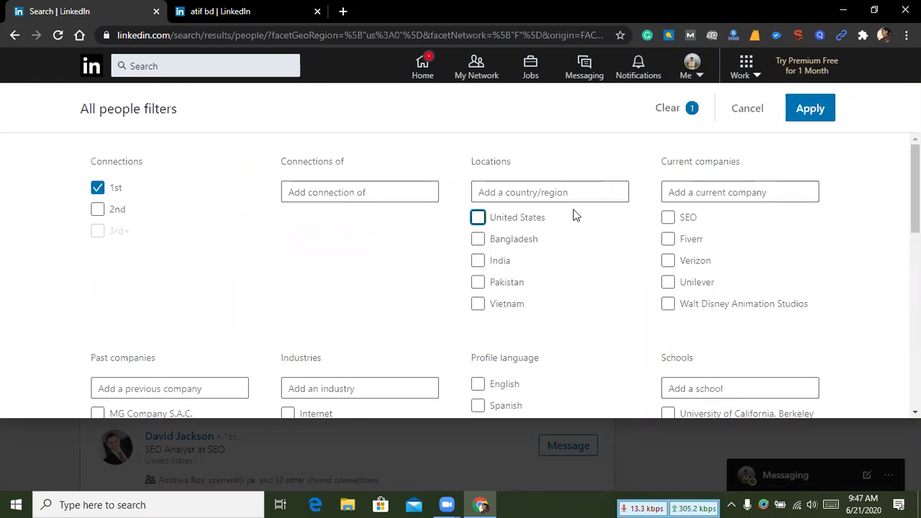
Examine the connections-of, location and current-company filters in the full people filters.
scroll(374, 192, "down", 3)
scroll(299, 177, "up", 3)
left_click_drag(274, 167, 345, 160)
left_click(346, 160)
left_click(320, 193)
left_click(319, 193)
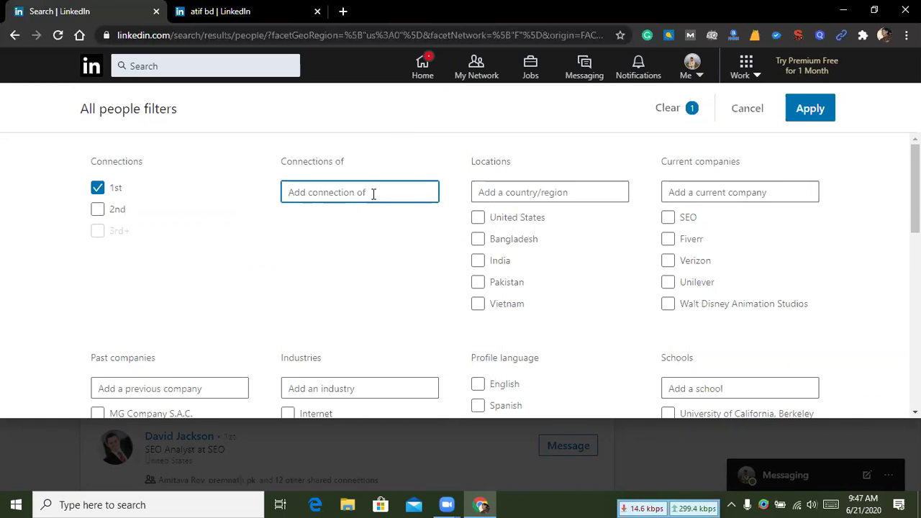
left_click_drag(471, 167, 607, 168)
left_click(607, 168)
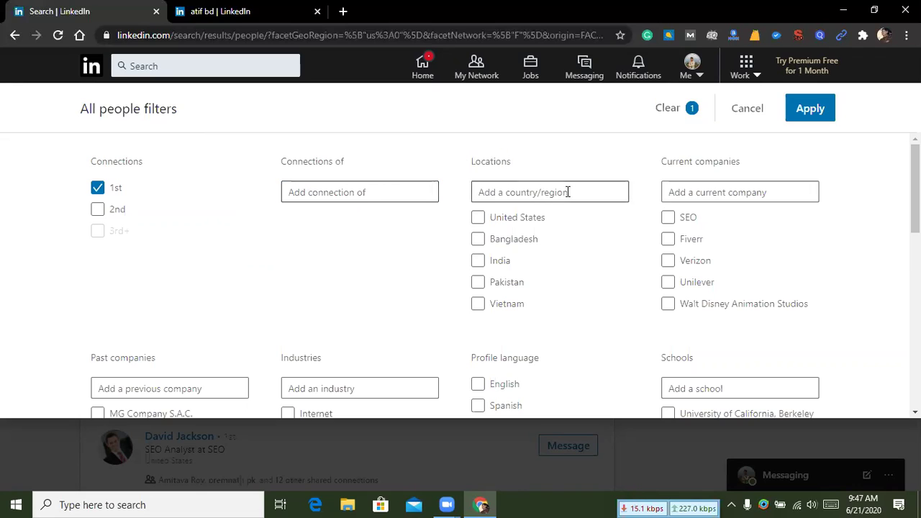
left_click_drag(662, 160, 734, 157)
left_click(760, 160)
scroll(763, 163, "down", 1)
scroll(761, 163, "down", 1)
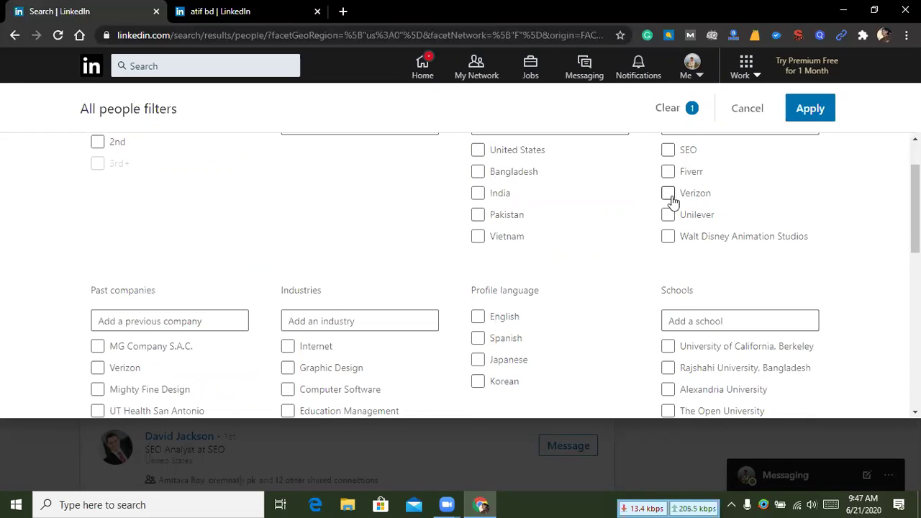
Examine the filters for past companies, industries, profile language and schools, including the fields below them.
scroll(679, 382, "down", 2)
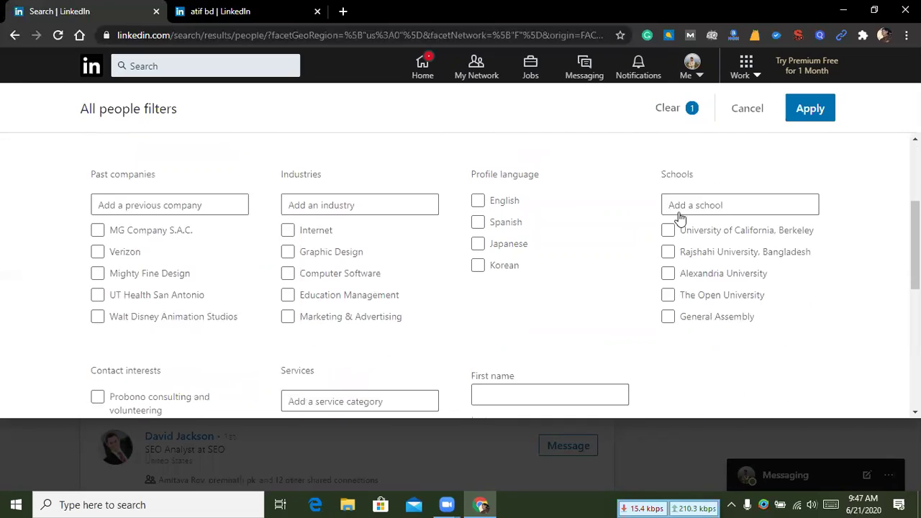
left_click_drag(91, 154, 215, 170)
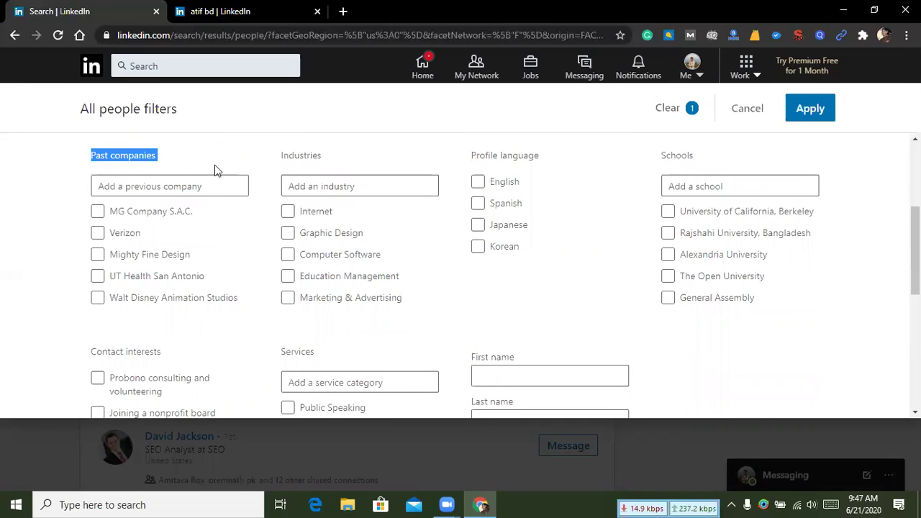
left_click_drag(283, 155, 341, 161)
left_click_drag(474, 155, 547, 160)
left_click(546, 161)
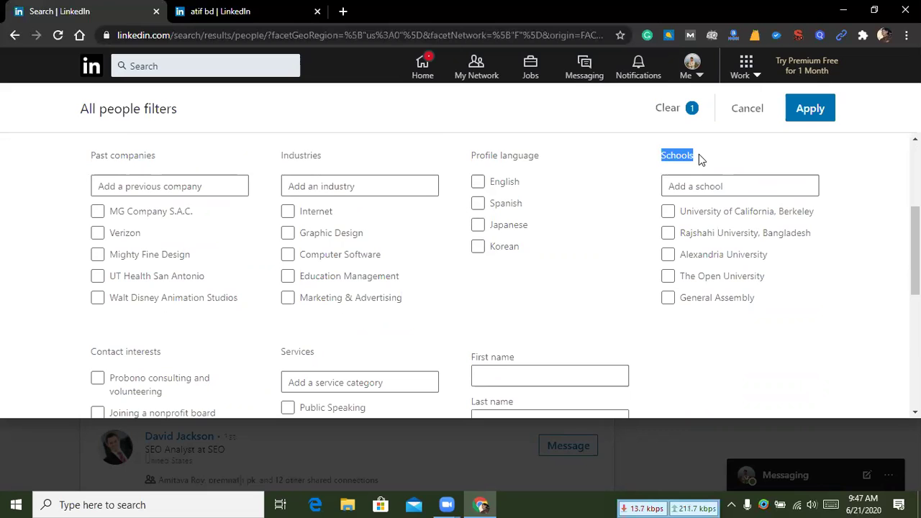
left_click(701, 186)
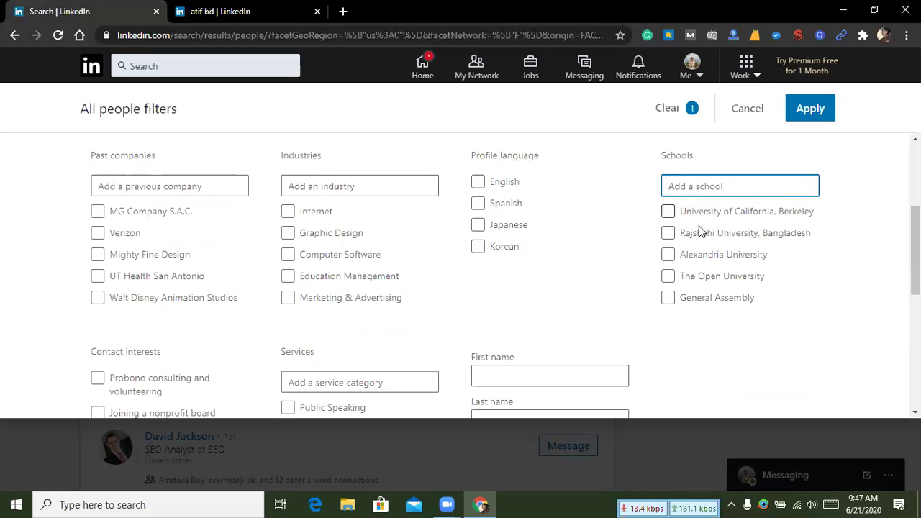
scroll(696, 218, "down", 2)
scroll(695, 218, "up", 1)
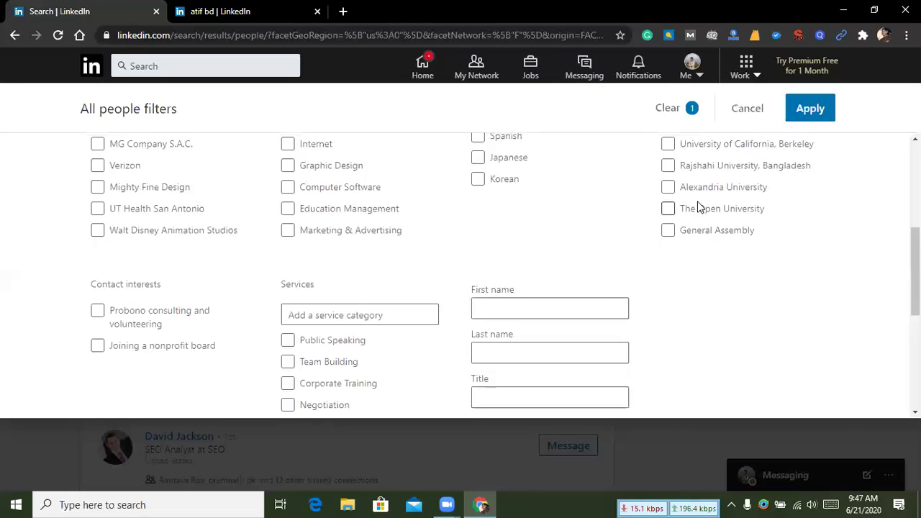
Examine the contact interests, services, name, title, company and school filters in the full people filters.
scroll(698, 207, "up", 1)
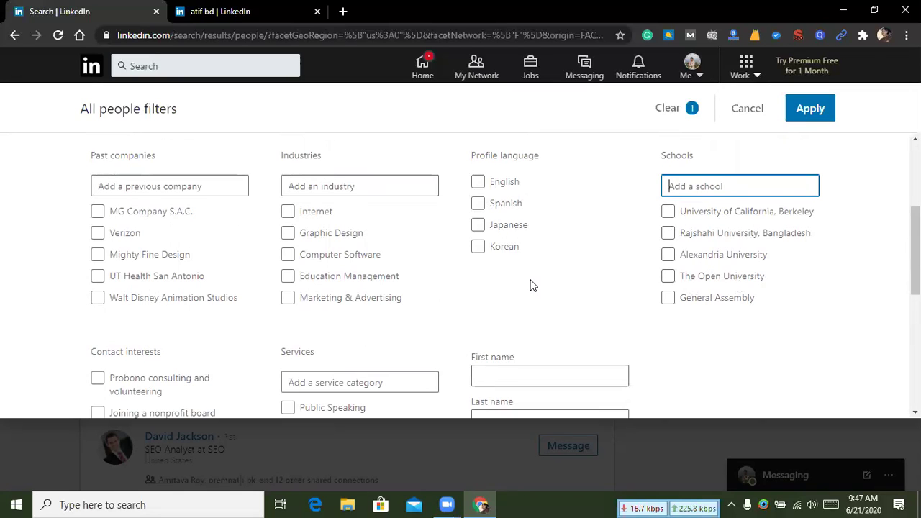
scroll(531, 283, "down", 2)
scroll(649, 216, "up", 2)
scroll(545, 290, "down", 1)
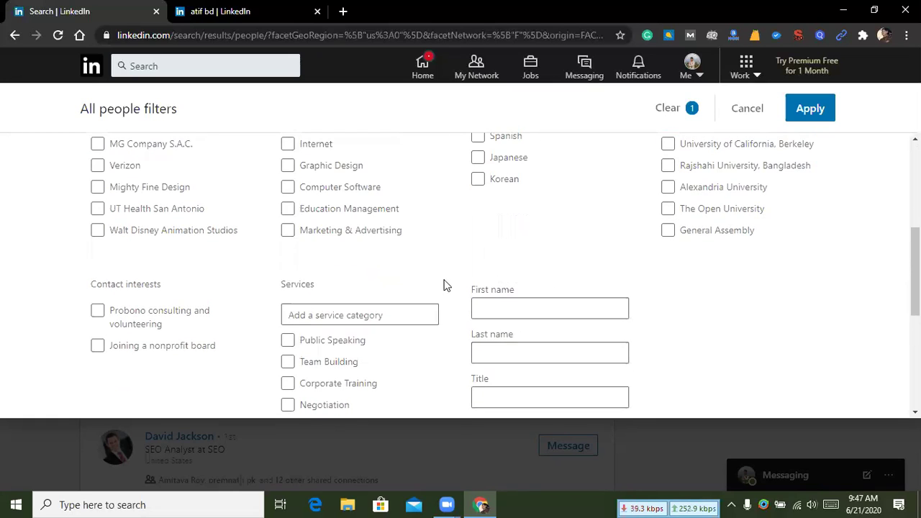
scroll(444, 284, "down", 2)
left_click(295, 180)
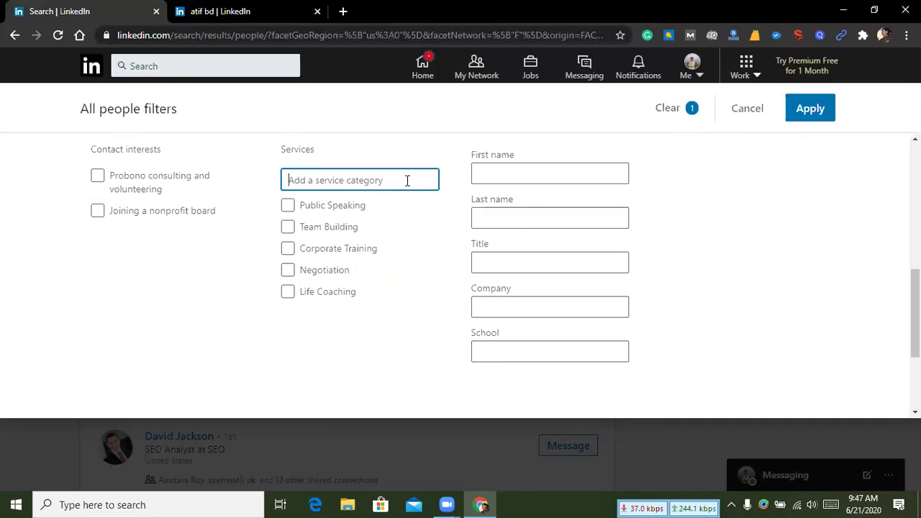
left_click(506, 174)
left_click(503, 256)
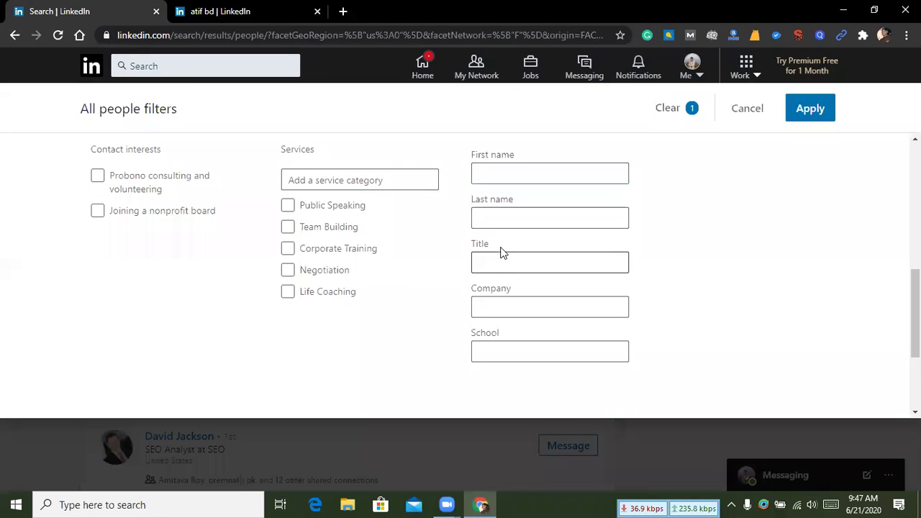
left_click(496, 215)
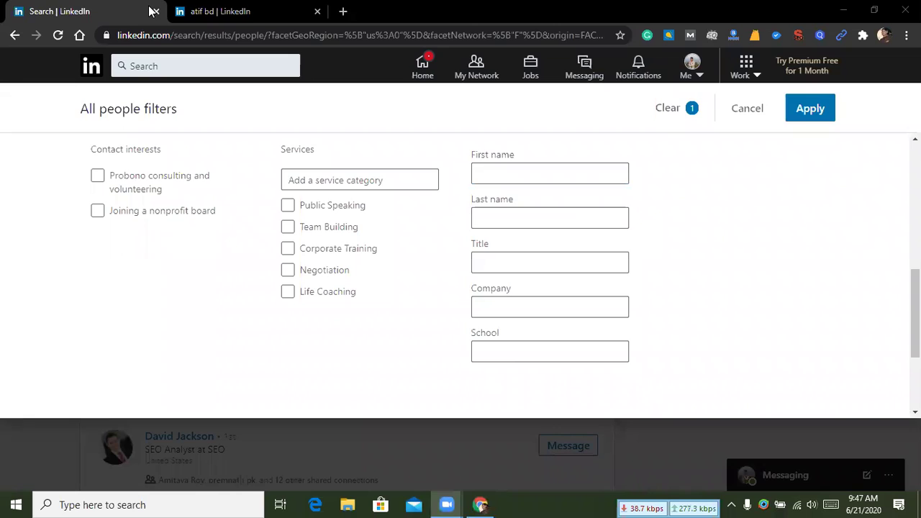
Switch to the open member profile and examine its name and its headline "movie".
left_click(216, 11)
scroll(206, 215, "down", 2)
triple_click(99, 167)
left_click_drag(92, 167, 119, 167)
left_click(119, 167)
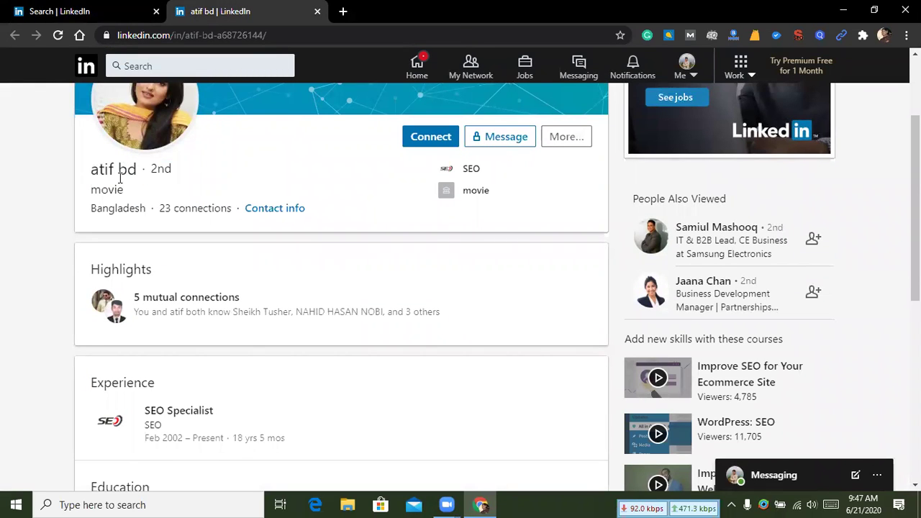
triple_click(91, 189)
left_click(92, 189)
double_click(91, 190)
left_click(120, 189)
Examine the profile's experience, education and interests, and return to its header.
scroll(122, 194, "down", 2)
scroll(144, 205, "down", 1)
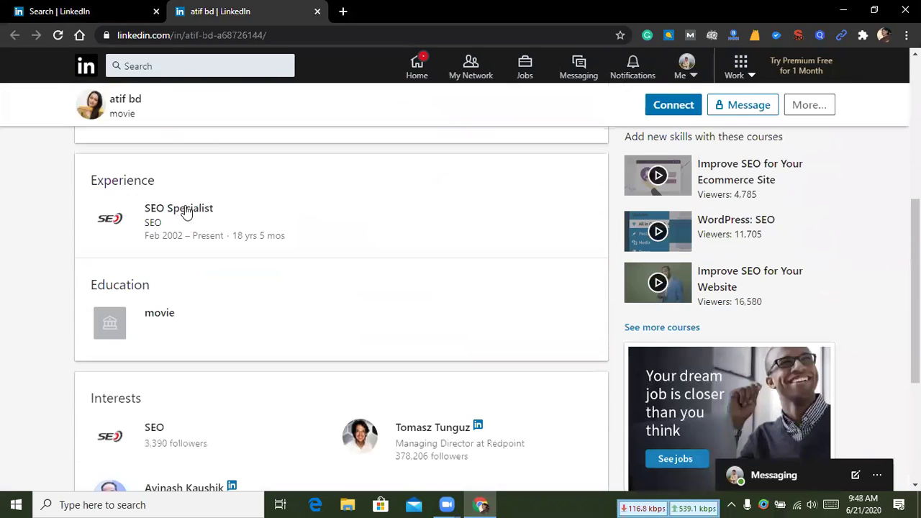
scroll(160, 209, "down", 3)
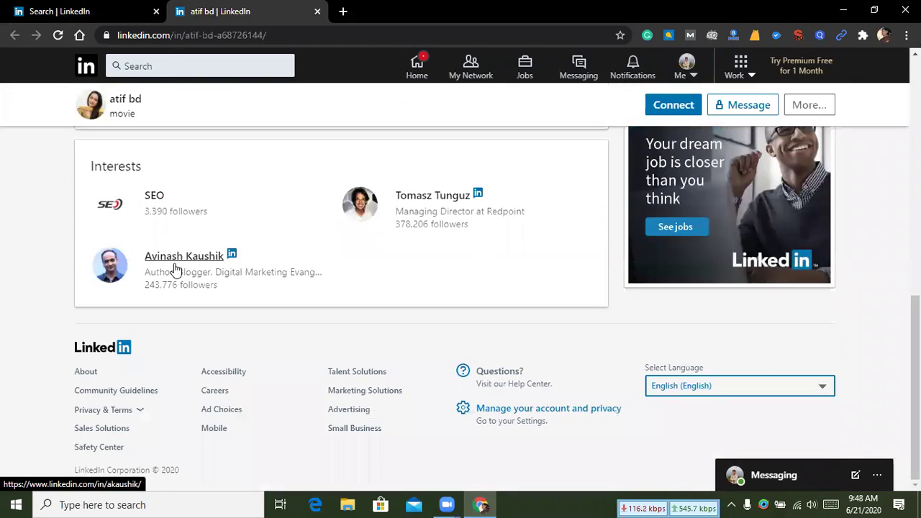
scroll(382, 236, "up", 5)
scroll(388, 238, "up", 3)
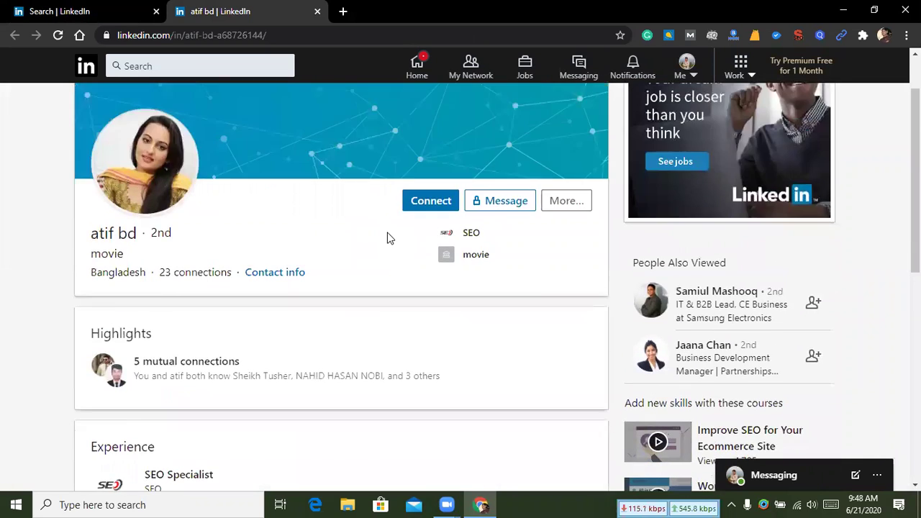
Open the Samsung Electronics IT & B2B lead's profile from the also-viewed people and examine the headline.
left_click(716, 362)
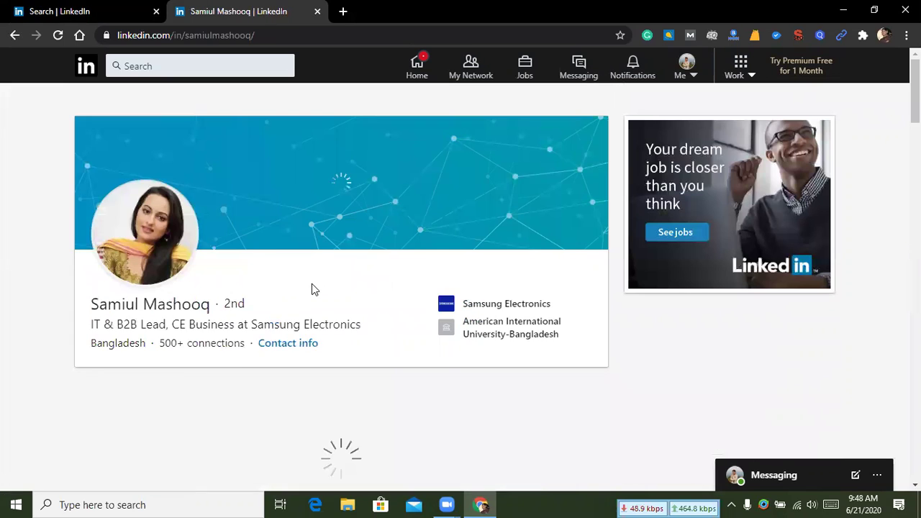
scroll(226, 237, "down", 2)
left_click_drag(93, 189, 365, 187)
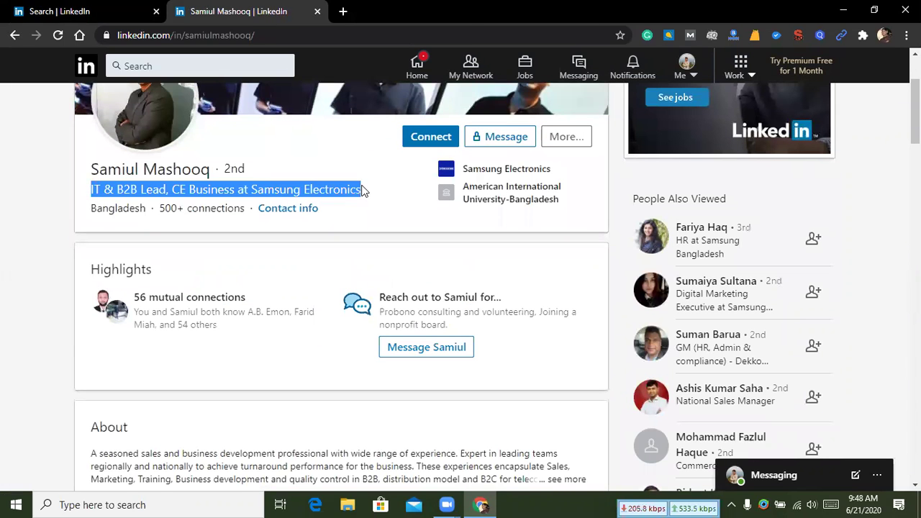
Return to the full people filters, look through them and clear all selected filters.
left_click(85, 7)
scroll(557, 217, "down", 2)
scroll(395, 246, "up", 3)
scroll(395, 246, "down", 3)
scroll(395, 251, "up", 4)
scroll(397, 253, "down", 1)
scroll(509, 225, "up", 4)
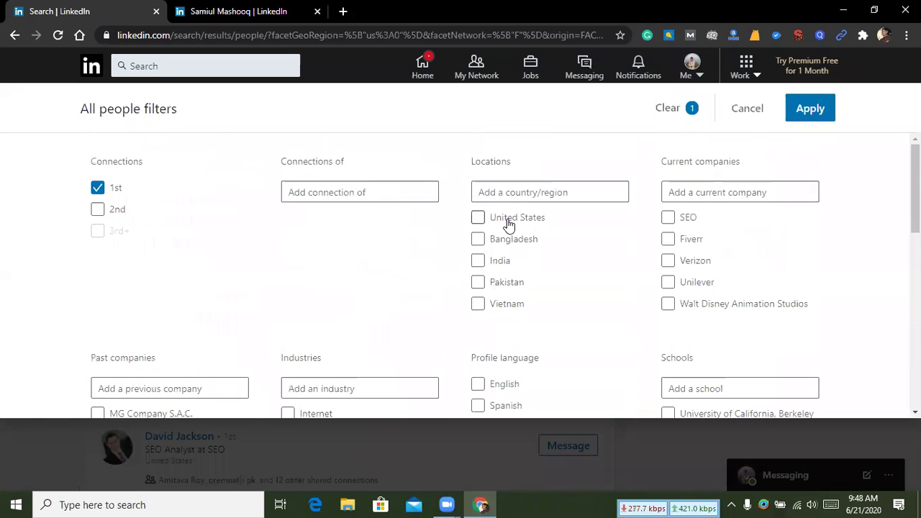
left_click(680, 107)
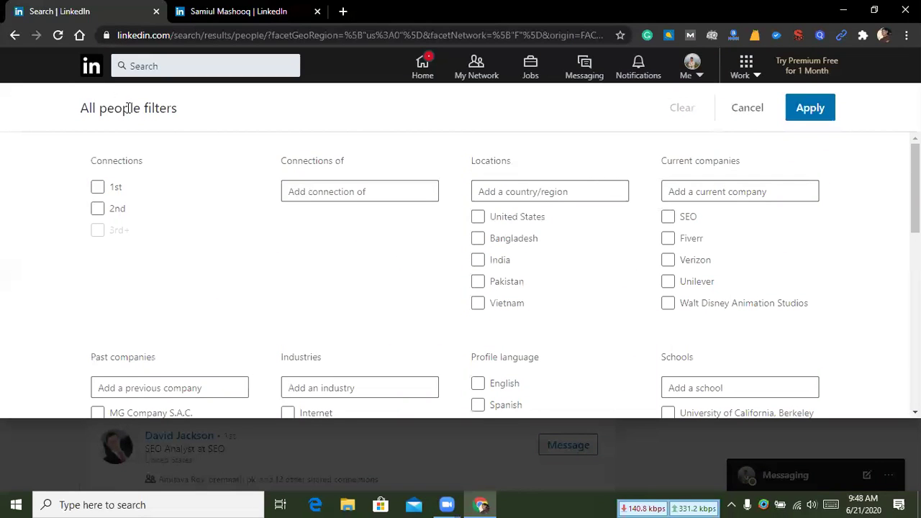
Go back to the 1st-degree connections results and examine the result count, the listed people and the page numbers.
left_click(14, 36)
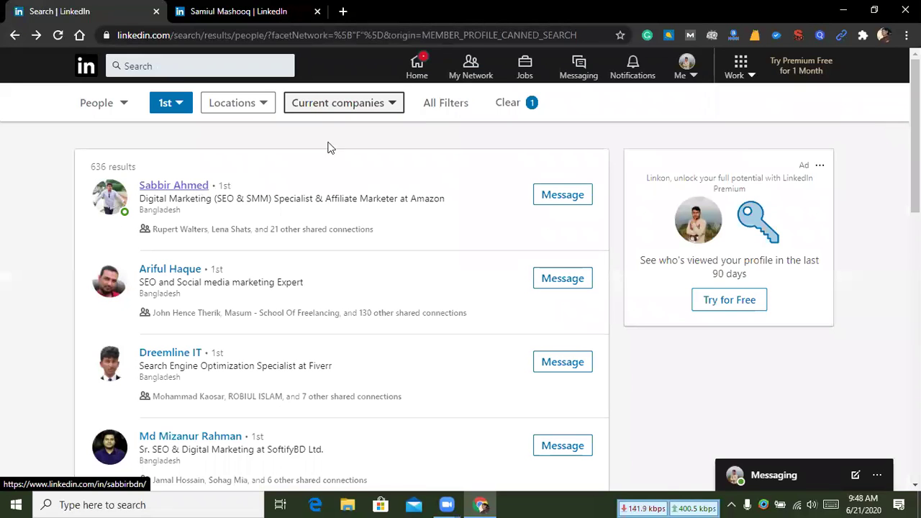
double_click(101, 166)
left_click(115, 167)
scroll(489, 250, "down", 10)
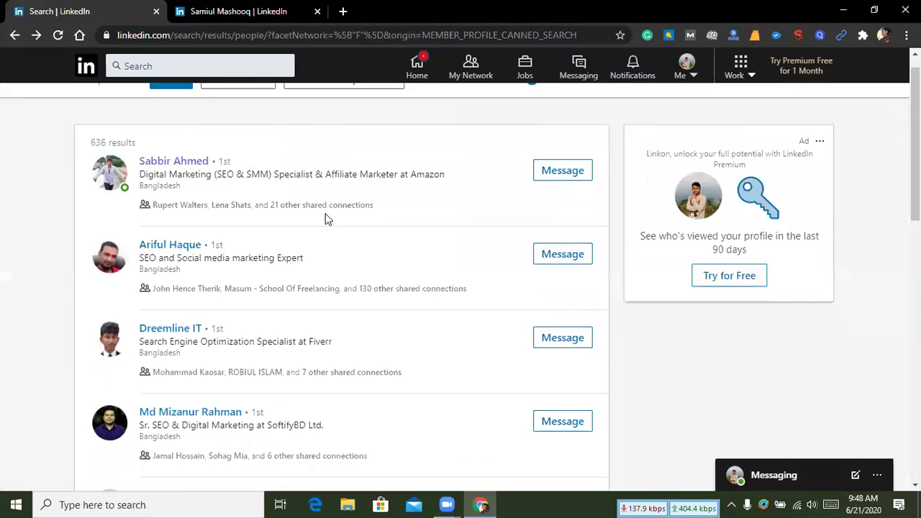
scroll(488, 251, "up", 7)
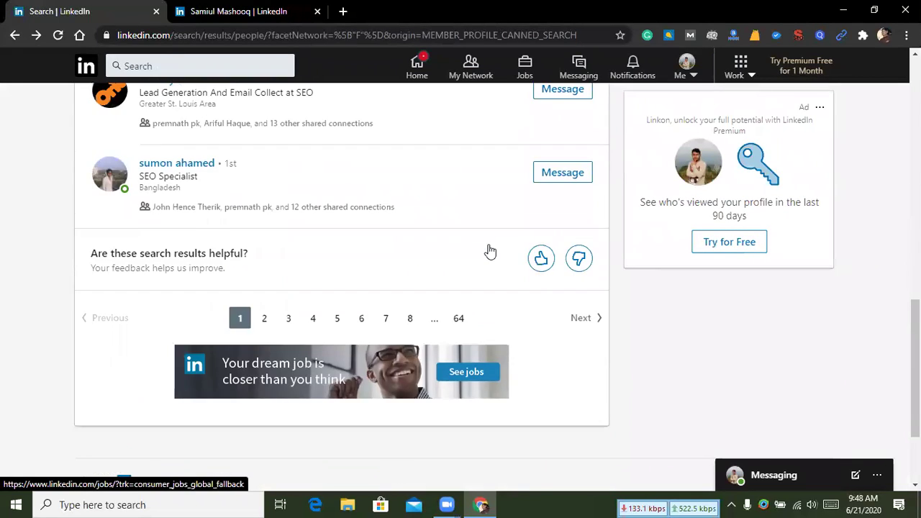
scroll(488, 251, "down", 6)
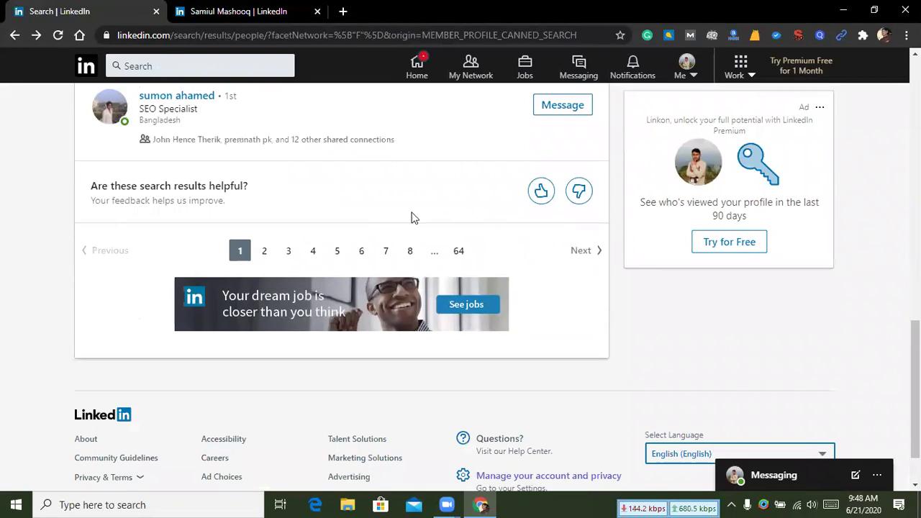
scroll(403, 217, "up", 1)
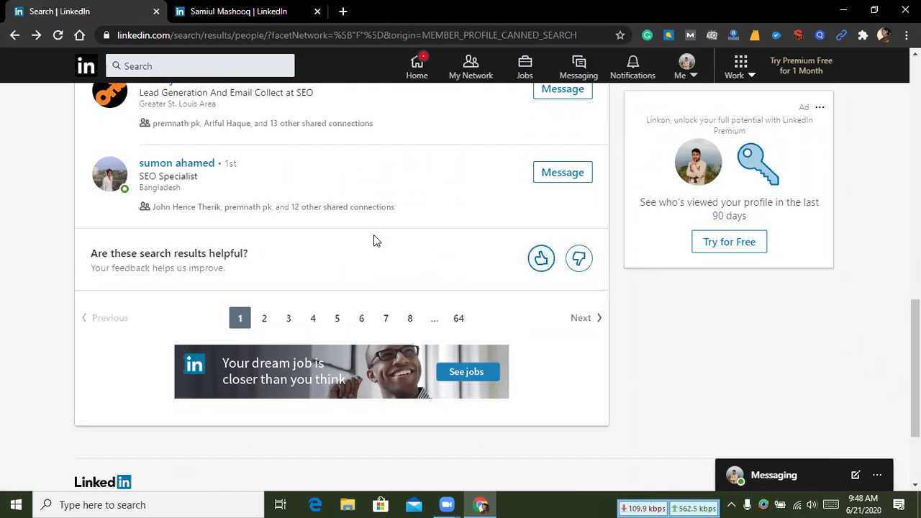
scroll(376, 239, "up", 10)
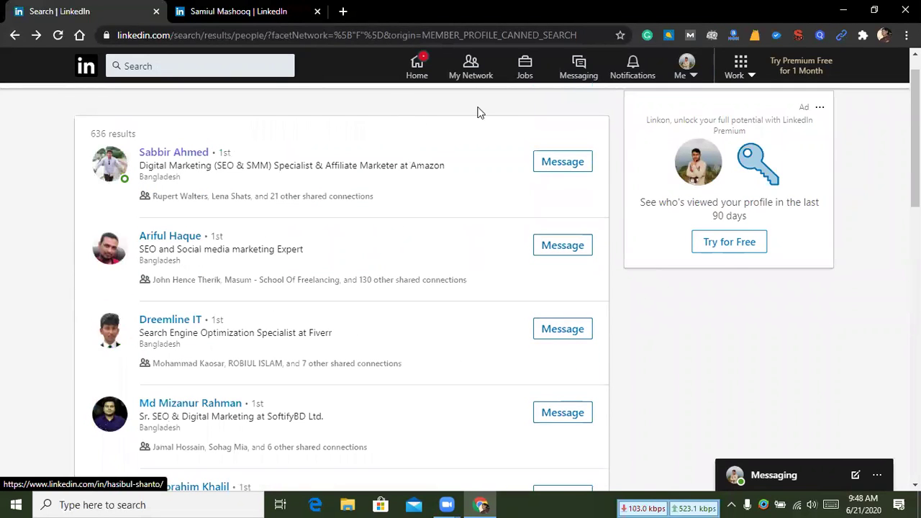
Clear the 1st-degree filter from the people search and look over the connection and MAXLABIT groups.
left_click(532, 108)
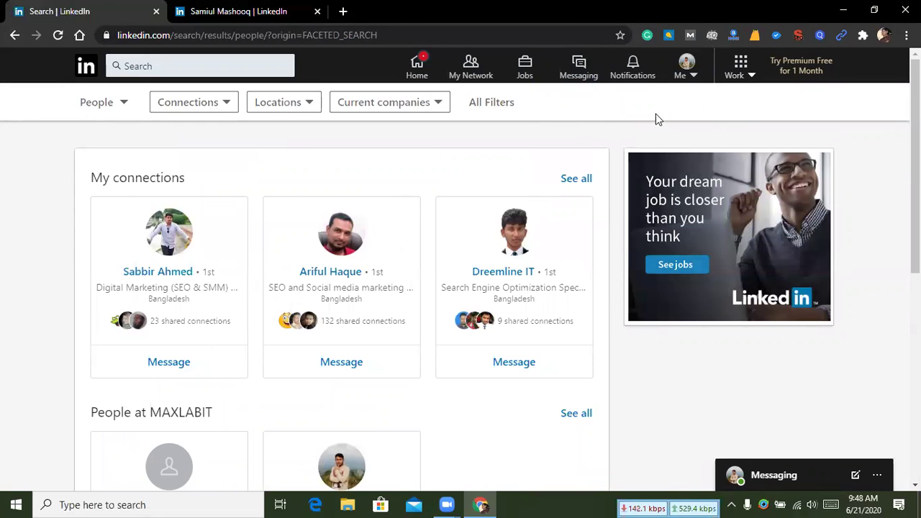
scroll(488, 173, "down", 3)
scroll(487, 144, "up", 2)
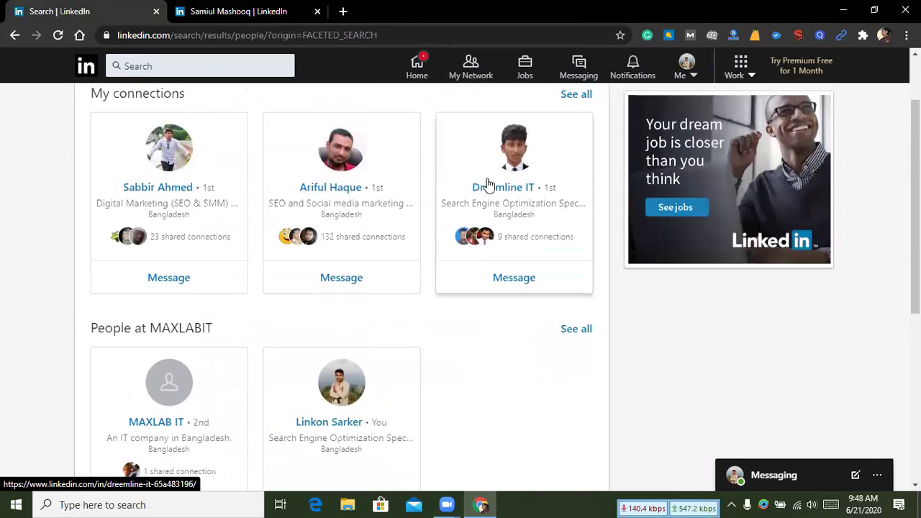
scroll(287, 144, "down", 2)
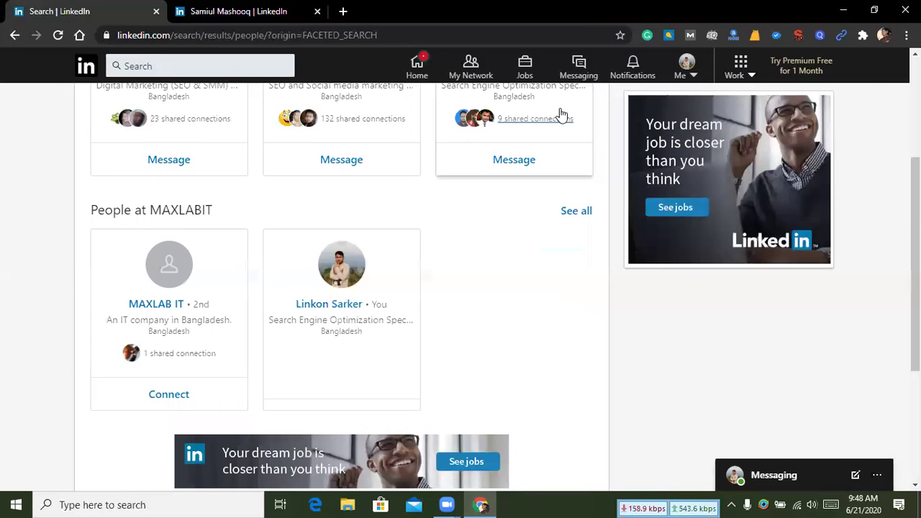
Check the messaging inbox, return to the people search and look over the groups of suggested people.
left_click(578, 65)
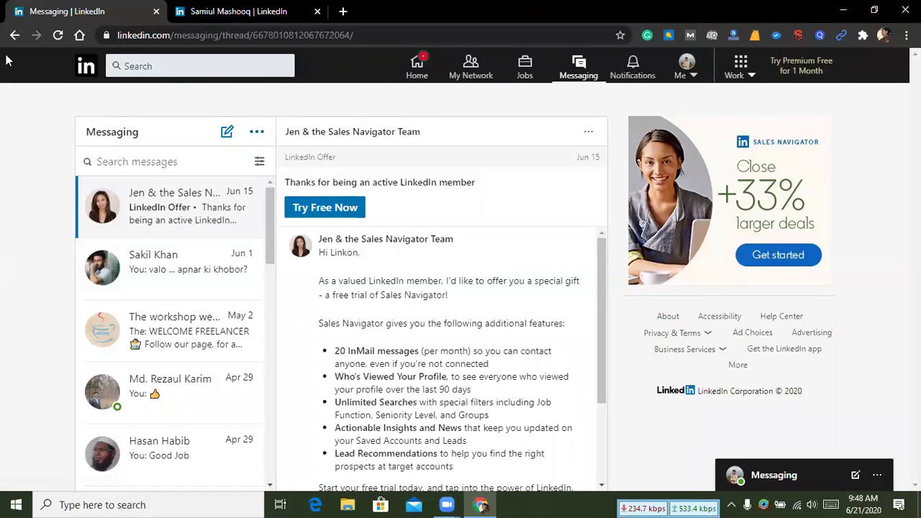
left_click(14, 34)
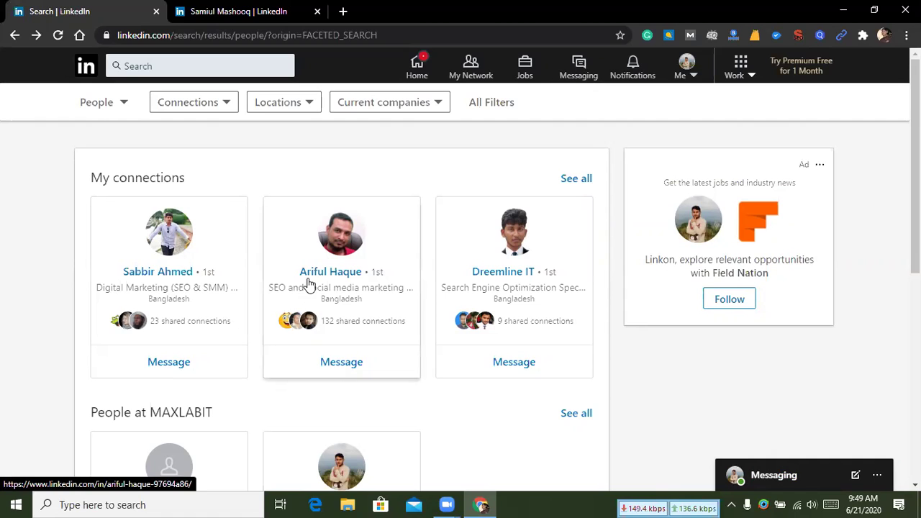
scroll(352, 298, "down", 3)
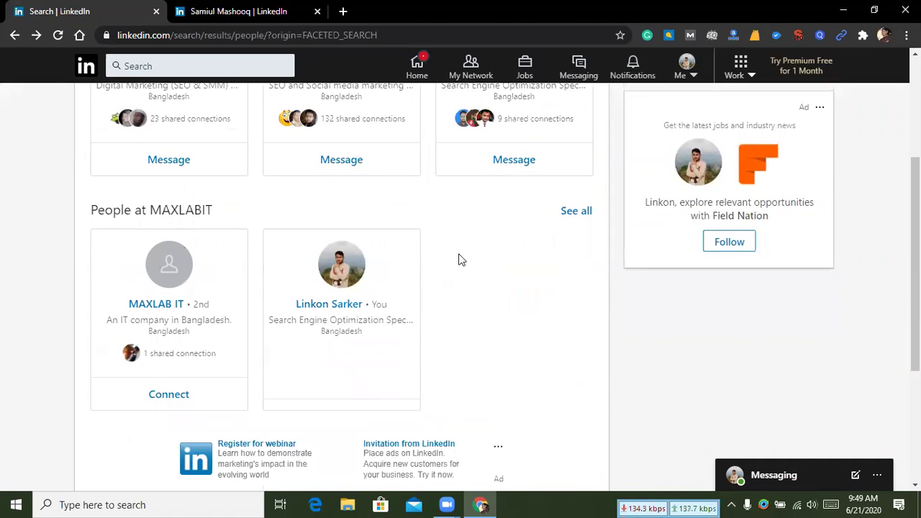
scroll(473, 195, "down", 3)
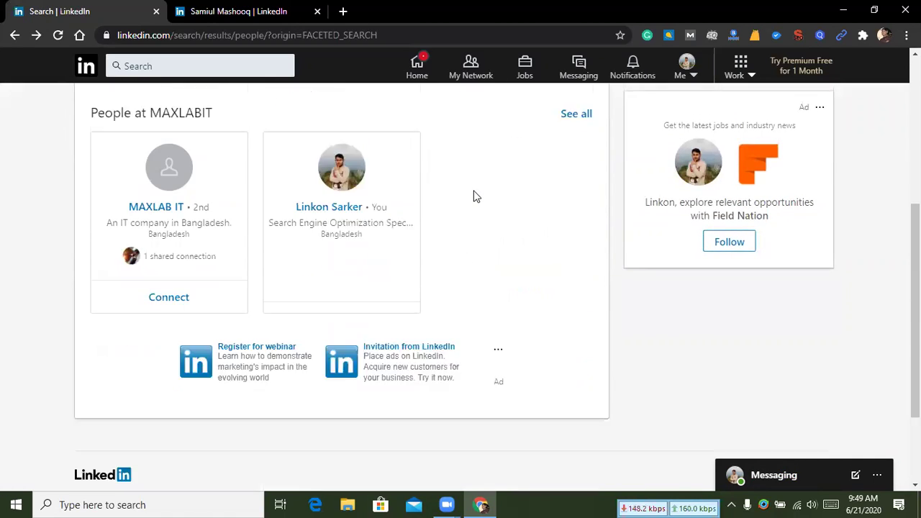
scroll(475, 195, "up", 6)
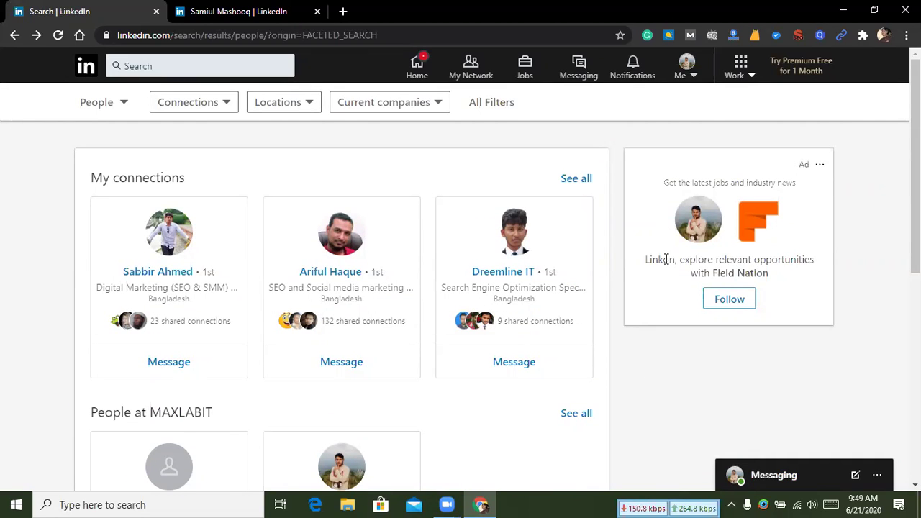
Examine the wording of the Field Nation ad beside the people search results.
left_click_drag(666, 181, 796, 182)
left_click(797, 181)
left_click_drag(647, 263, 796, 281)
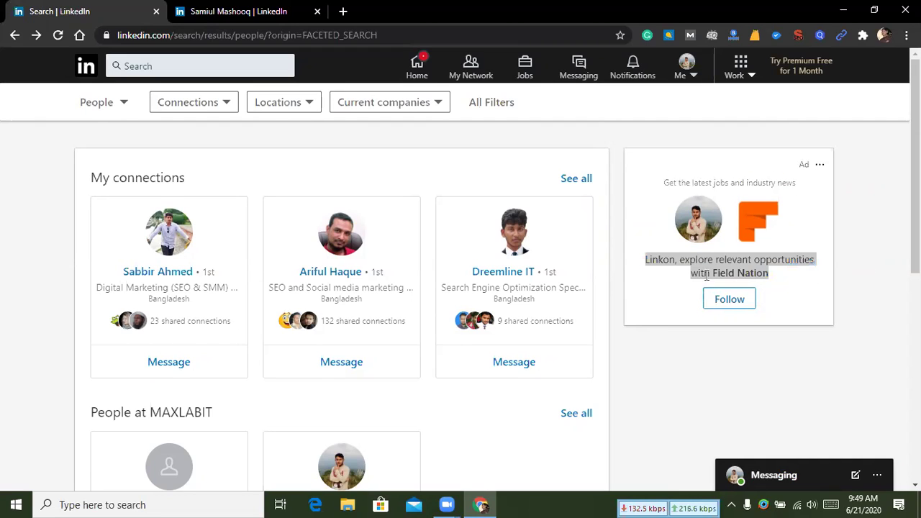
Expand the messaging overlay, look through its conversations and collapse it.
scroll(632, 284, "down", 2)
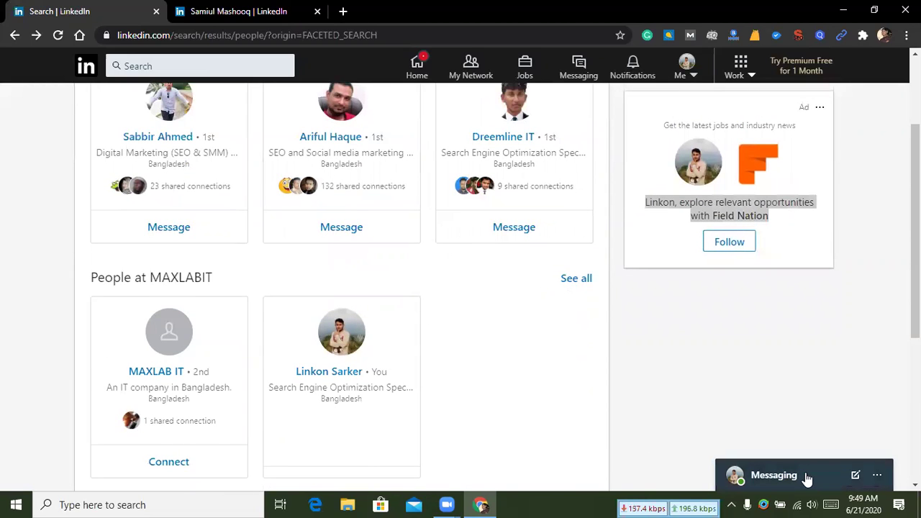
left_click(806, 476)
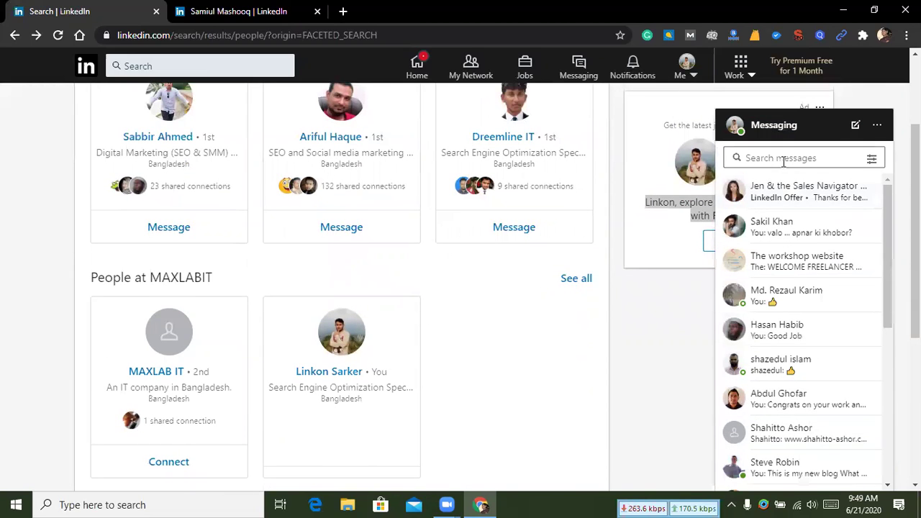
scroll(782, 237, "down", 5)
scroll(785, 237, "up", 5)
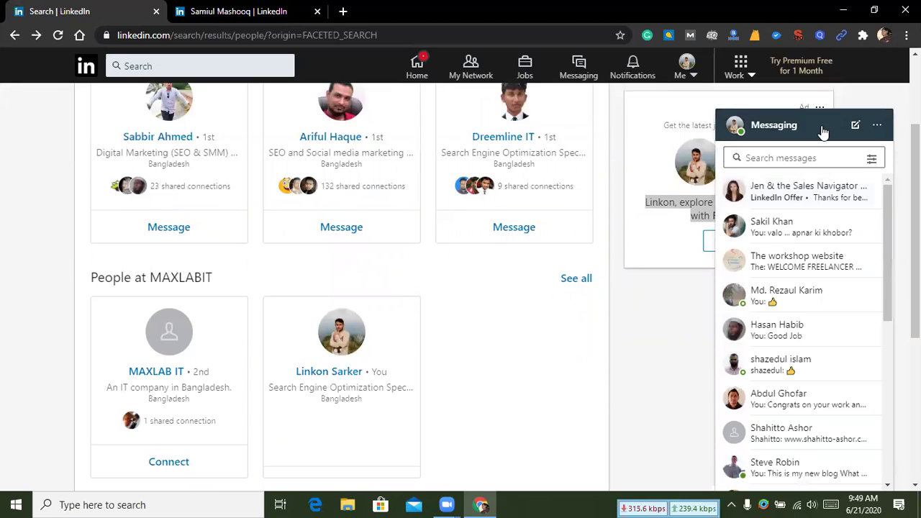
left_click(822, 131)
scroll(405, 212, "up", 2)
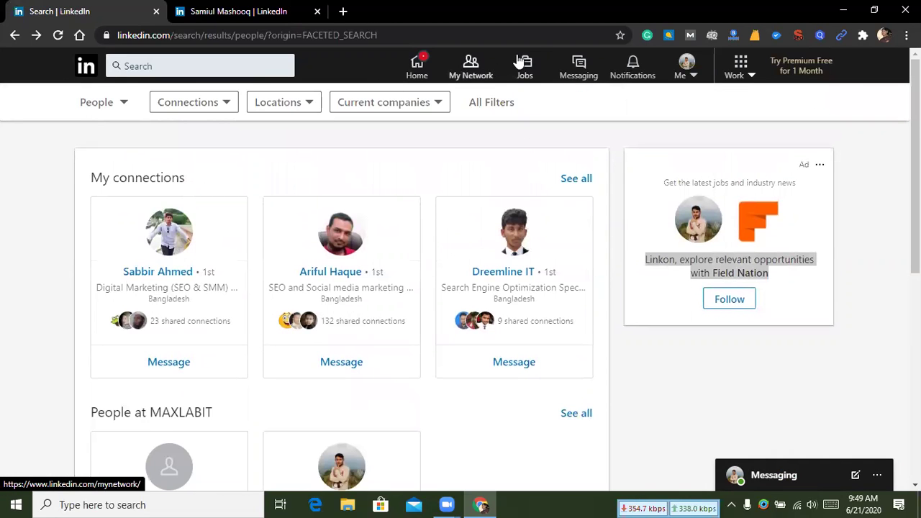
Open the full messaging inbox and look through the conversation list down to the oldest messages.
left_click(577, 65)
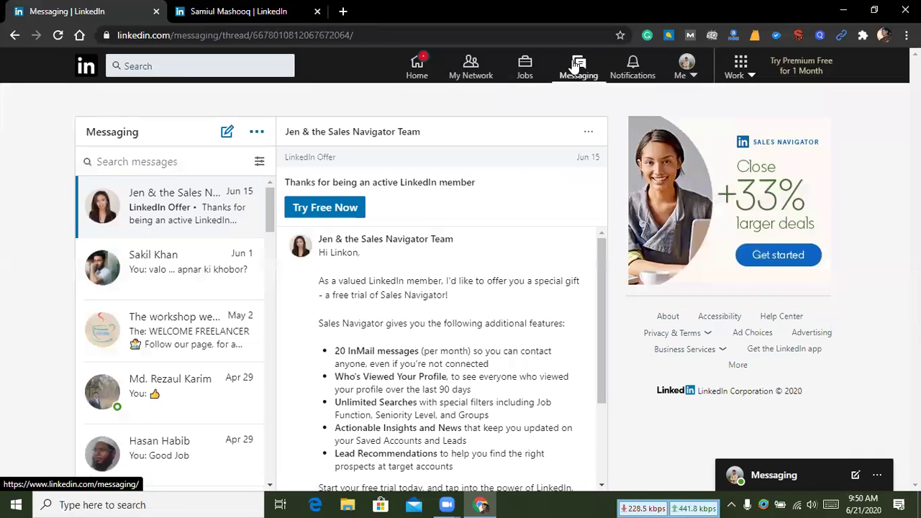
scroll(446, 346, "down", 2)
scroll(130, 307, "down", 1)
scroll(137, 311, "down", 1)
scroll(149, 333, "down", 2)
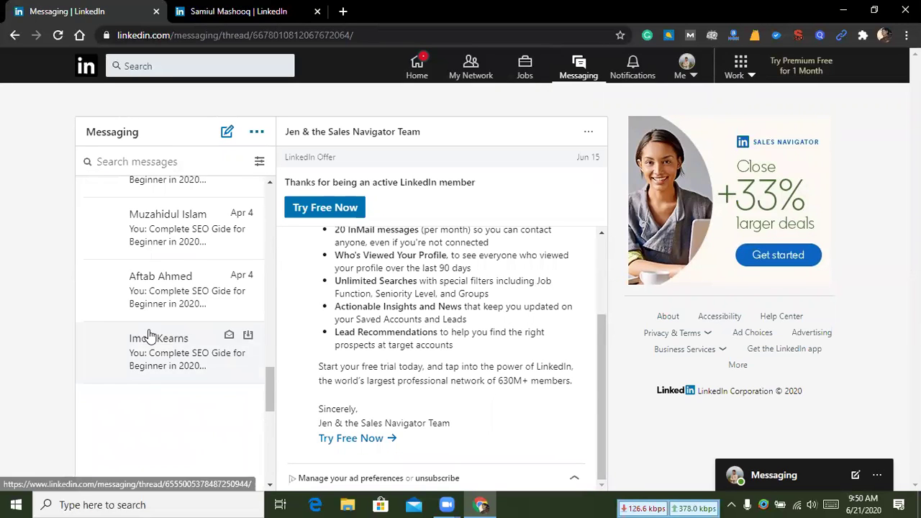
scroll(148, 333, "down", 5)
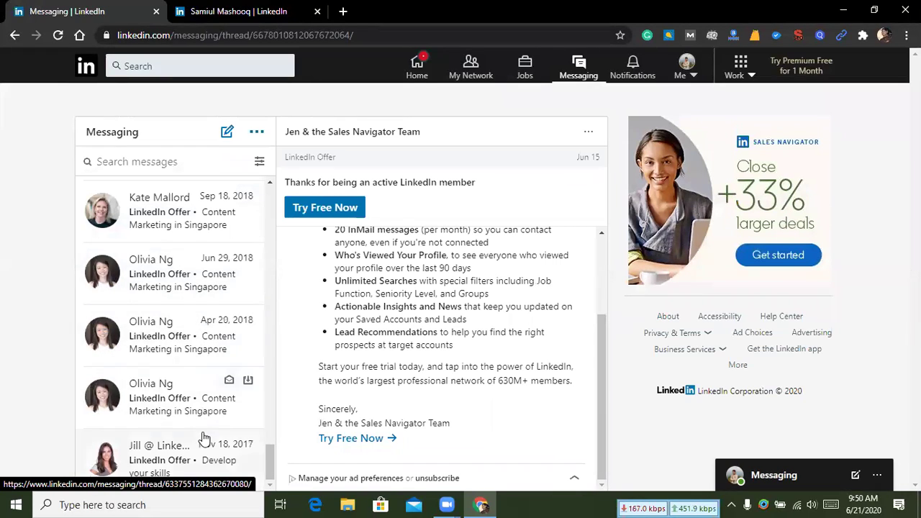
Open the LinkedIn Learning offer dated Nov 18, 2017 and close the extra browser tab showing a member profile.
left_click(178, 458)
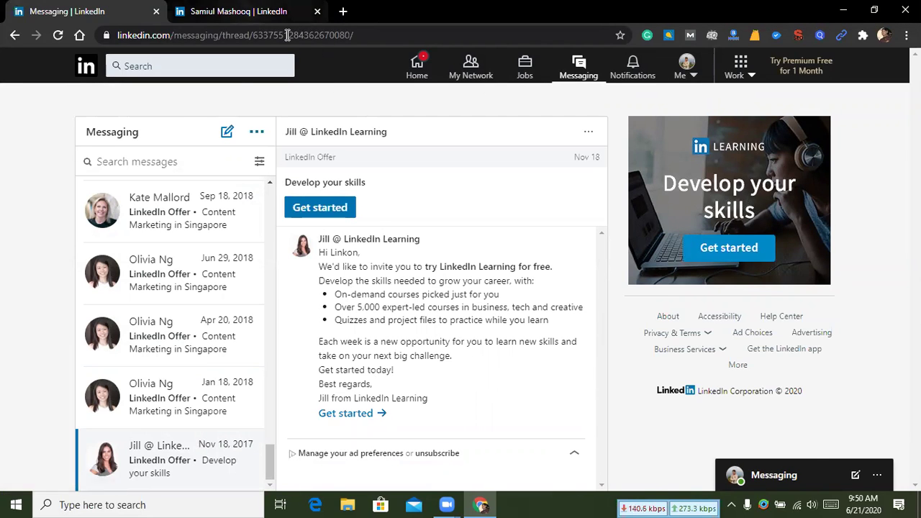
left_click(245, 11)
key("ctrl+w")
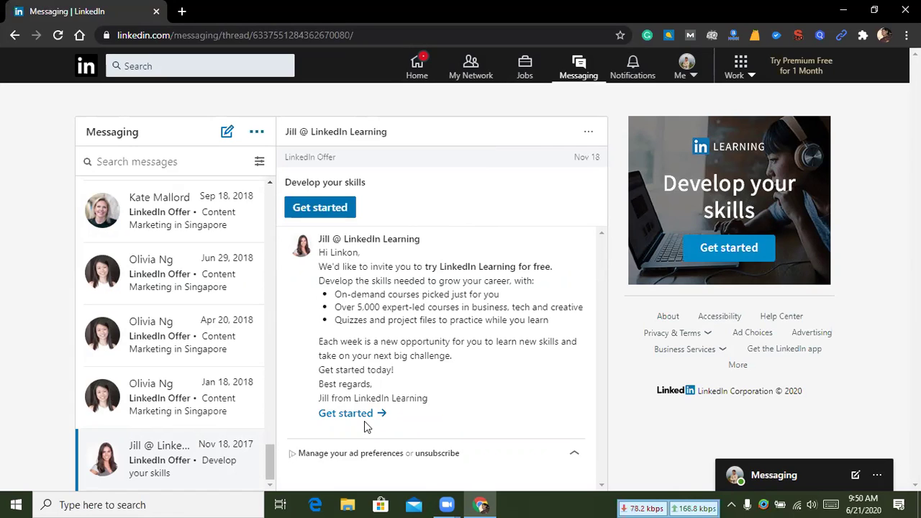
Examine the greeting and the free-trial invitation in the LinkedIn Learning offer.
left_click_drag(321, 256, 365, 251)
left_click(366, 252)
left_click_drag(347, 265, 436, 282)
left_click(418, 261)
Read the Content Marketing in Singapore offer from Jan 18, 2018 and open the similar one from Sep 18, 2018.
left_click(160, 419)
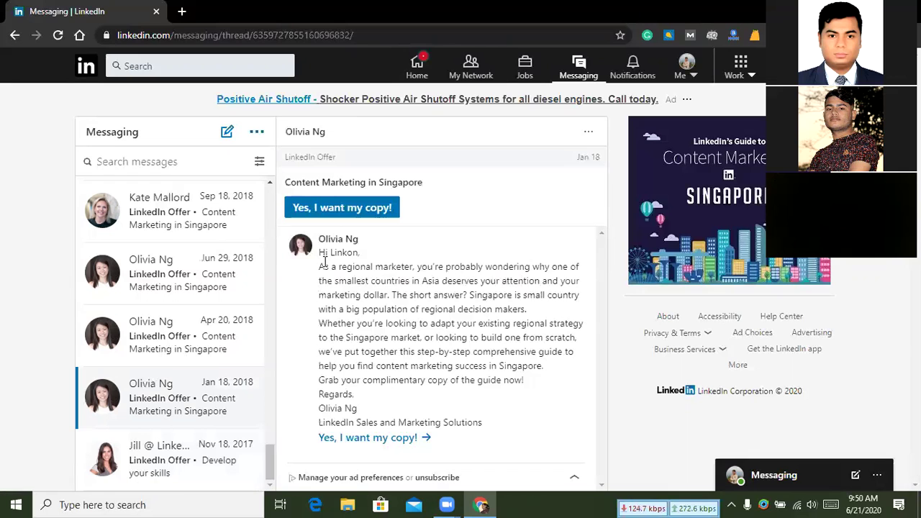
left_click_drag(325, 267, 380, 325)
left_click(380, 325)
scroll(181, 295, "up", 2)
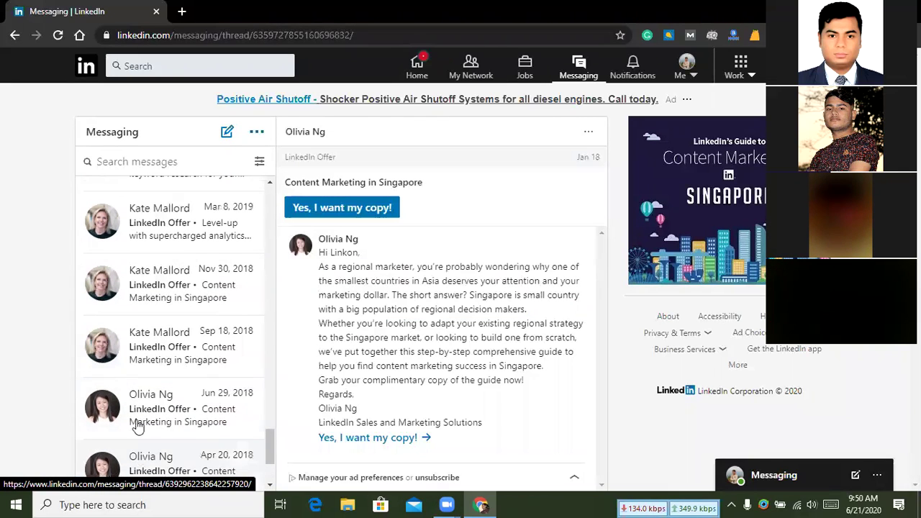
left_click(144, 351)
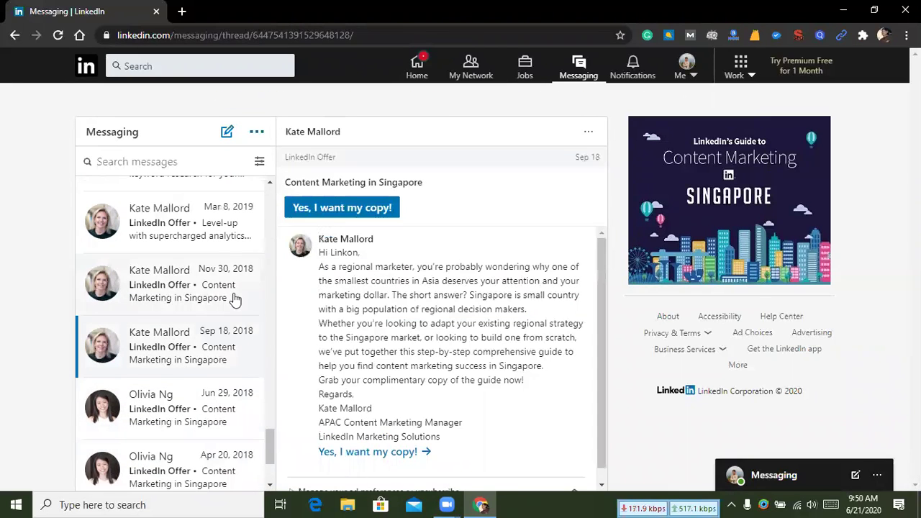
Open the freelance content writer's conversation from Mar 8, 2019 and look back through it to the Oct 11, 2018 pitch.
scroll(196, 295, "up", 1)
scroll(196, 295, "up", 2)
left_click(159, 359)
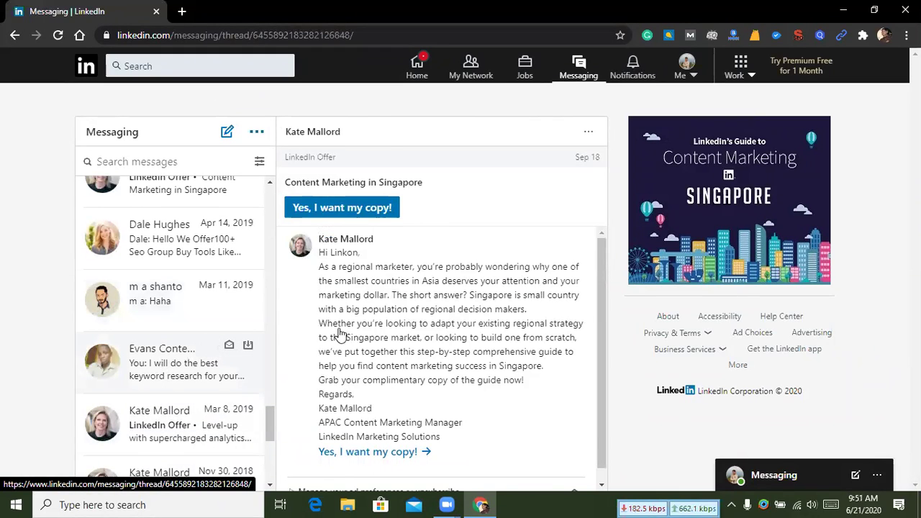
scroll(349, 249, "up", 3)
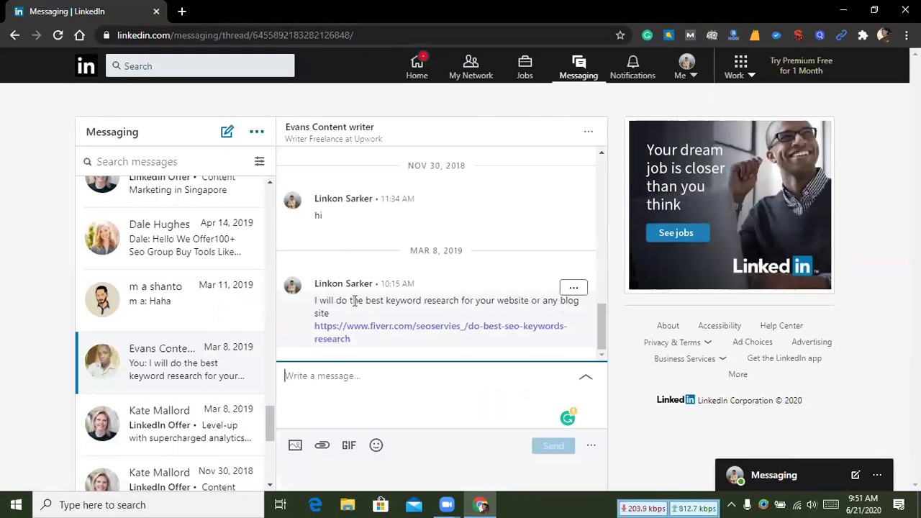
scroll(355, 284, "up", 10)
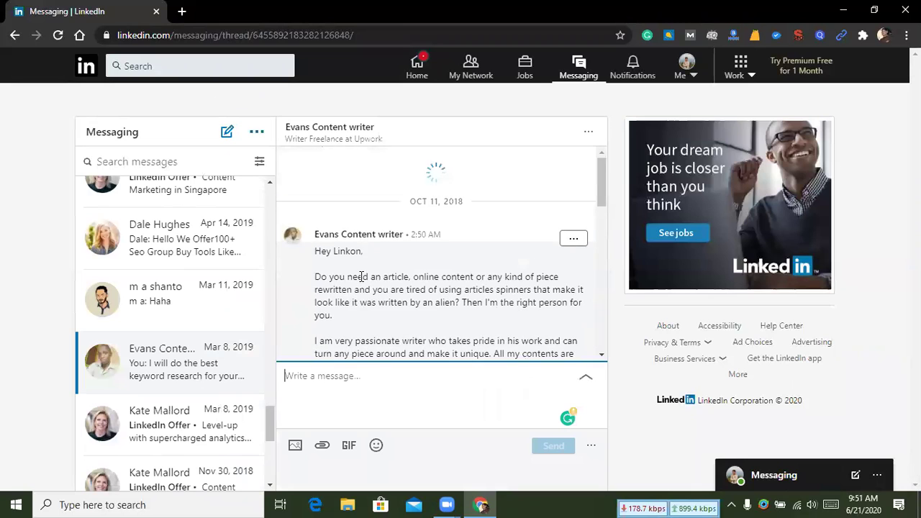
scroll(326, 245, "down", 5)
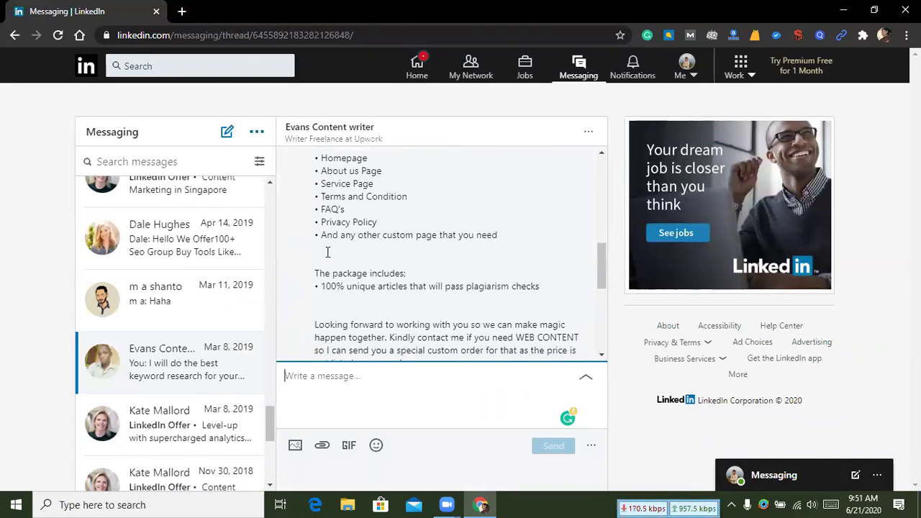
Examine the list of website pages offered in the content writer's pitch and the message's closing lines.
scroll(323, 195, "up", 1)
left_click_drag(317, 188, 374, 192)
left_click(321, 221)
left_click_drag(322, 221, 382, 240)
left_click(335, 239)
double_click(362, 251)
scroll(381, 259, "down", 5)
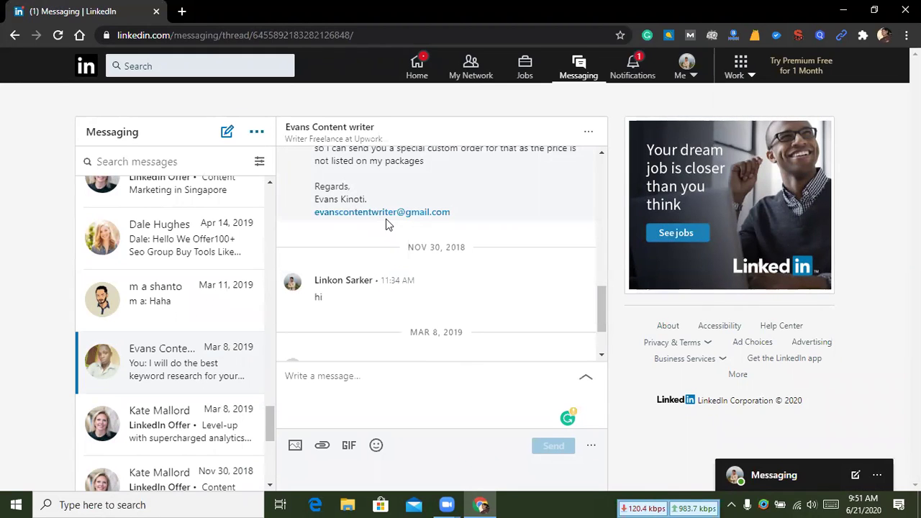
scroll(386, 219, "up", 5)
scroll(173, 288, "up", 2)
scroll(173, 291, "down", 2)
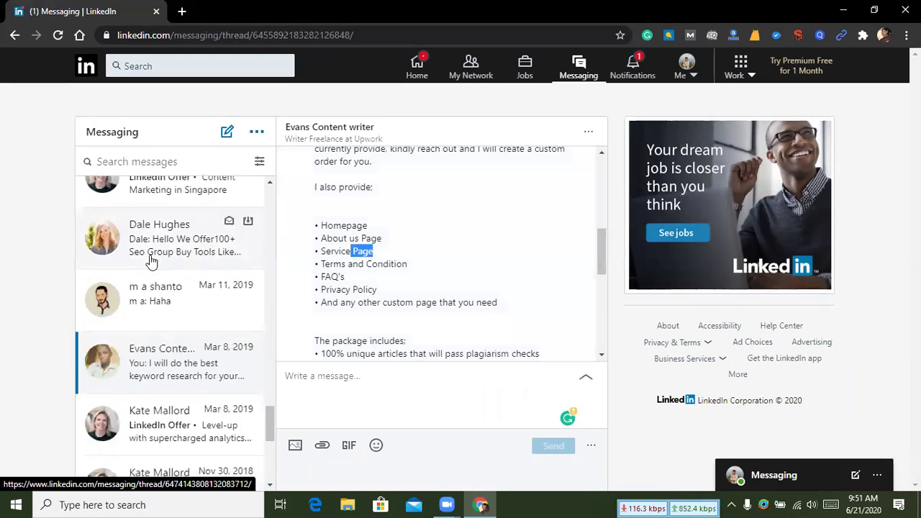
Open the graphic designer's Mar 11, 2019 conversation, followed by the SEO group-buy tools seller's conversation, and read the seller's Nov 1, 2018 pitch.
left_click(172, 295)
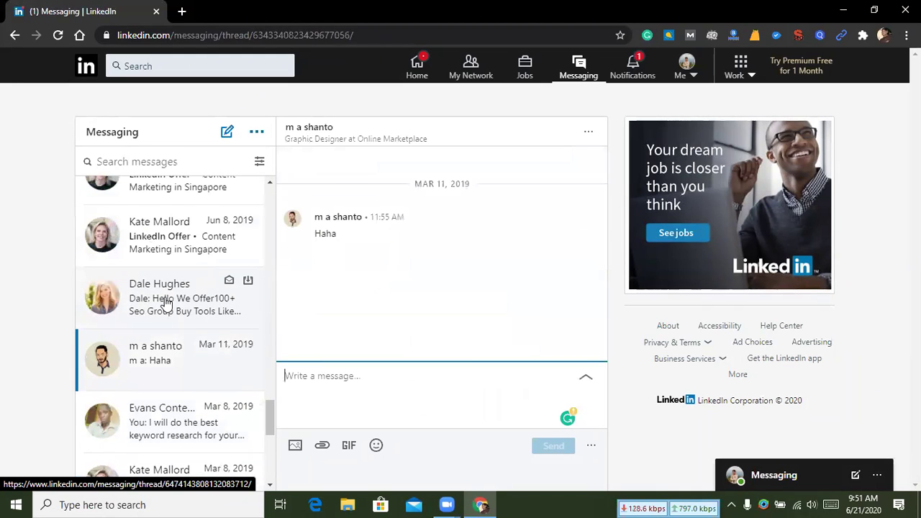
left_click(166, 310)
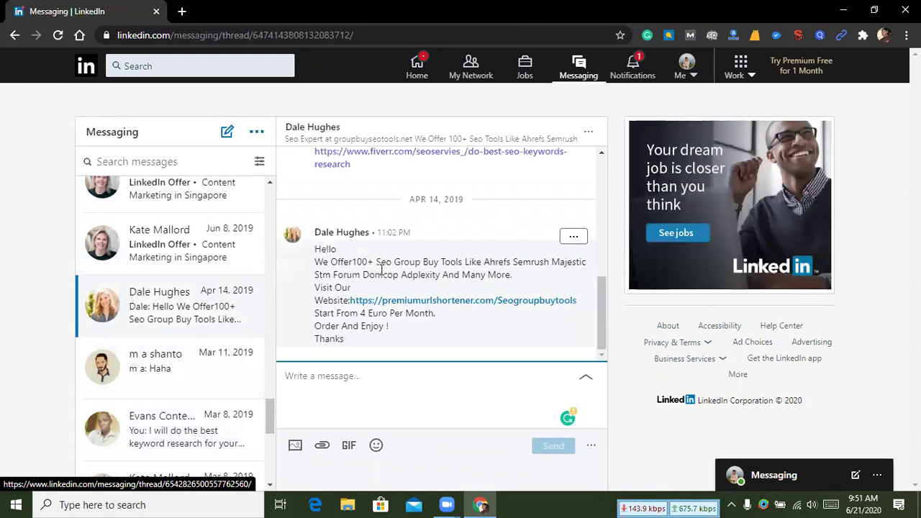
scroll(414, 302, "up", 6)
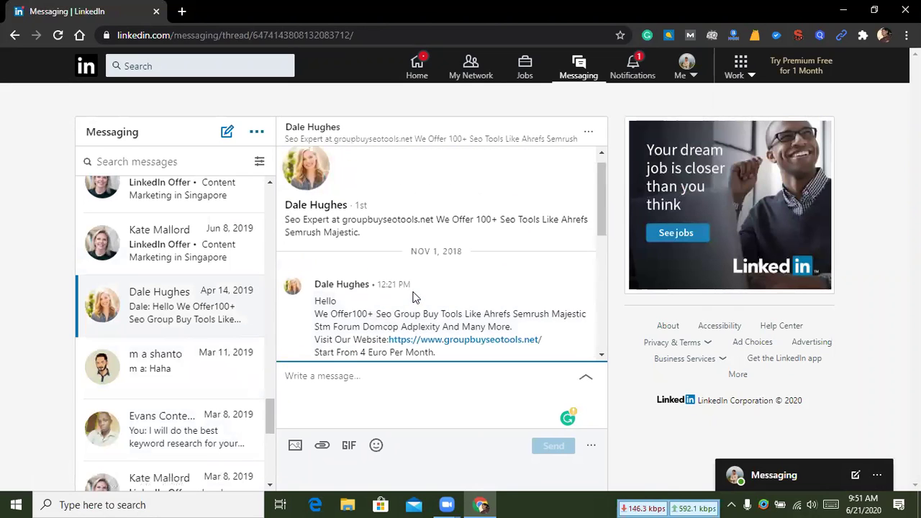
scroll(416, 295, "down", 1)
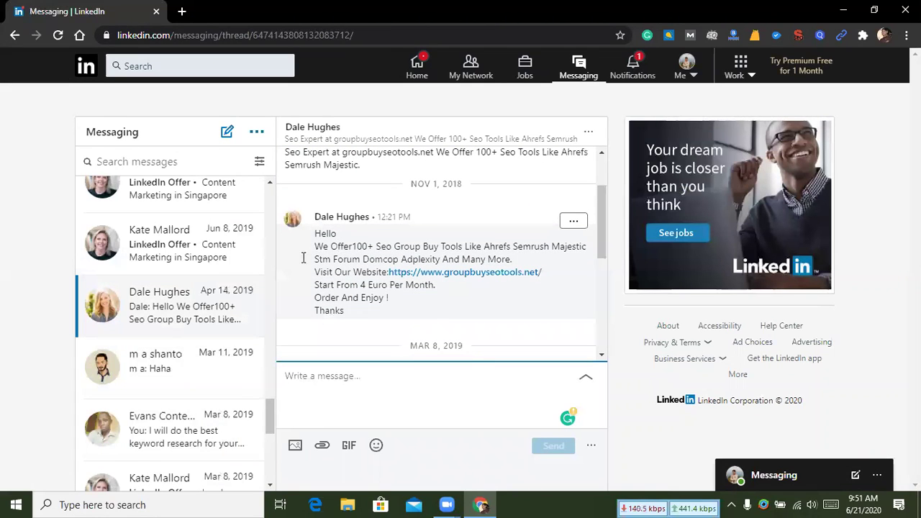
Look through the April messages in the conversation list and open the Amazon author and pro blogger's Apr 29 conversation.
scroll(202, 229, "up", 5)
scroll(202, 229, "up", 10)
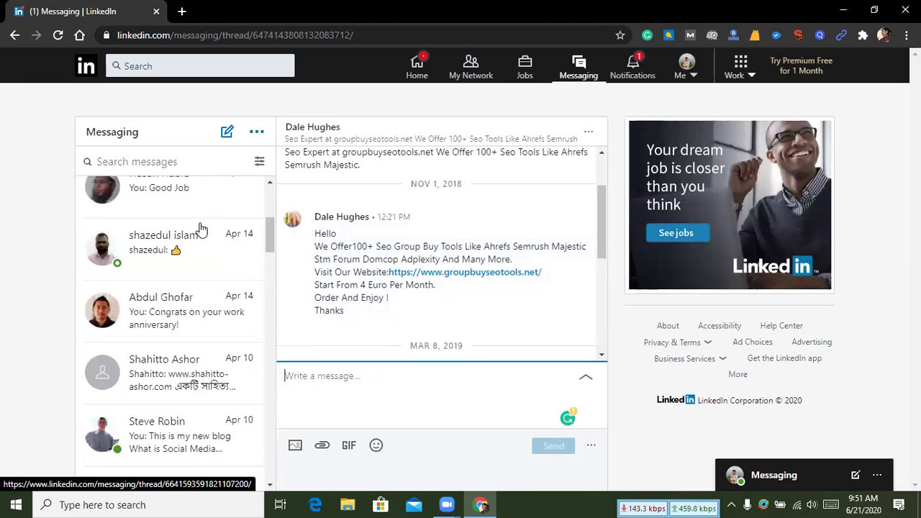
scroll(198, 238, "down", 5)
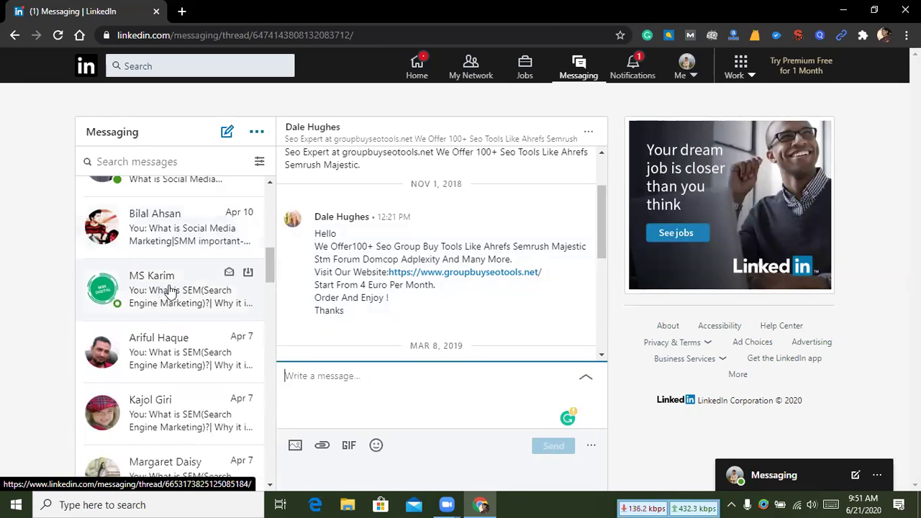
scroll(173, 291, "down", 1)
scroll(181, 291, "down", 1)
scroll(180, 292, "up", 5)
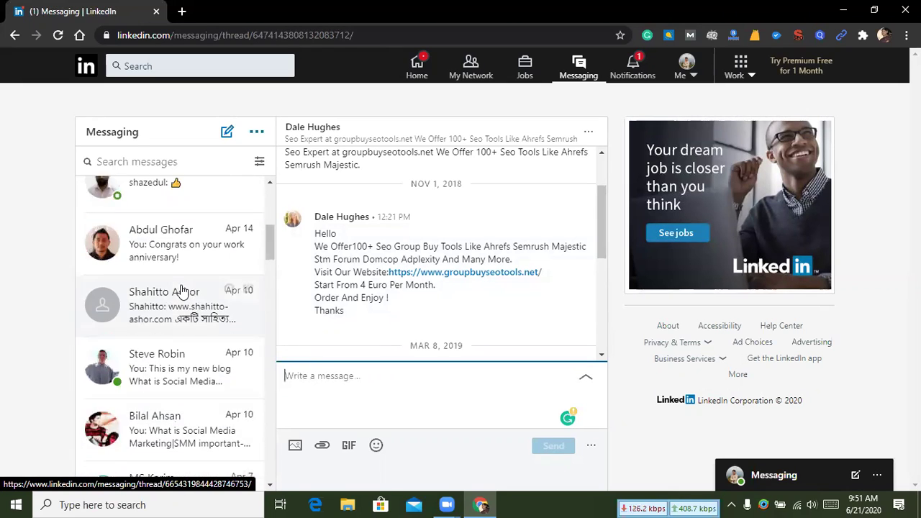
scroll(178, 248, "up", 1)
left_click(173, 243)
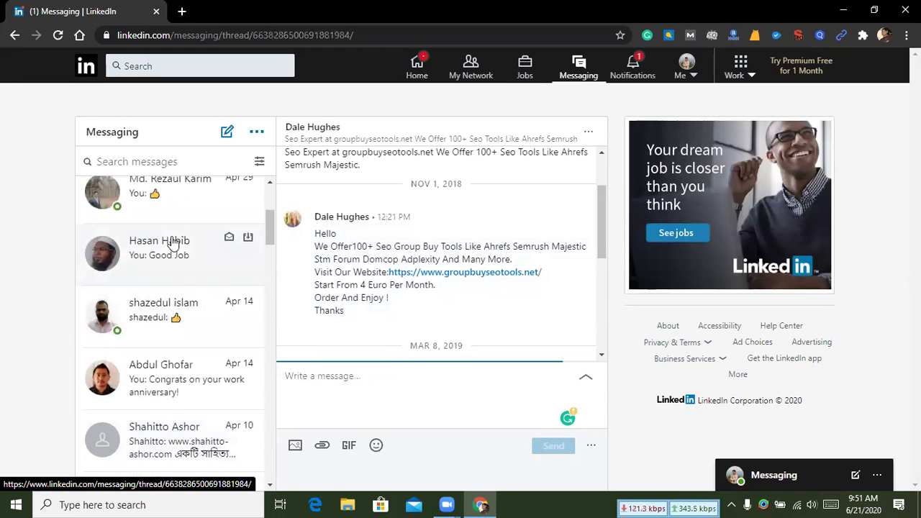
Read the blogger's Apr 29 message sharing the Fiverr Gig Master guide and the replies before it.
scroll(445, 248, "up", 2)
scroll(445, 248, "down", 3)
scroll(446, 249, "up", 4)
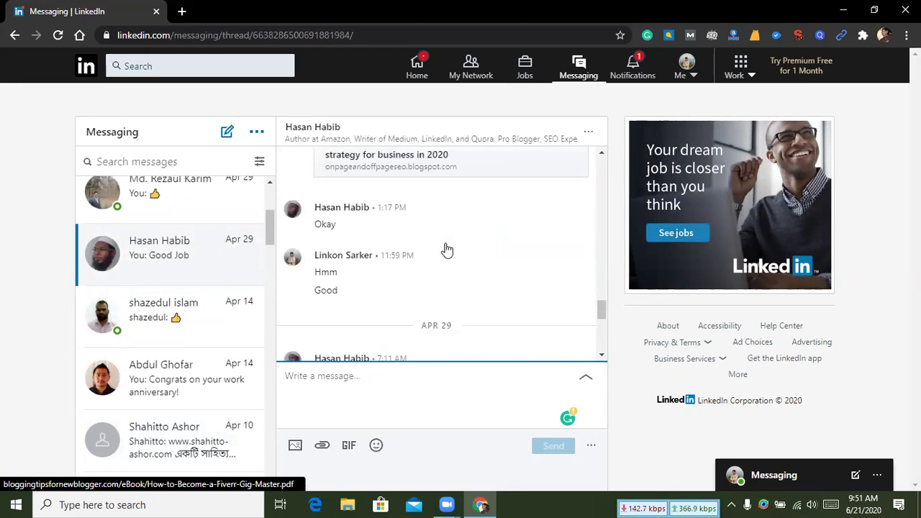
scroll(446, 249, "down", 2)
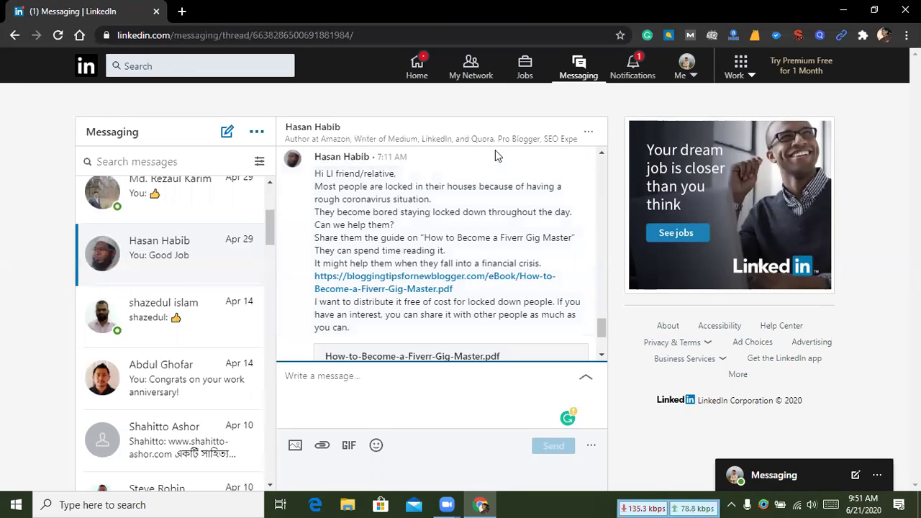
scroll(502, 229, "up", 3)
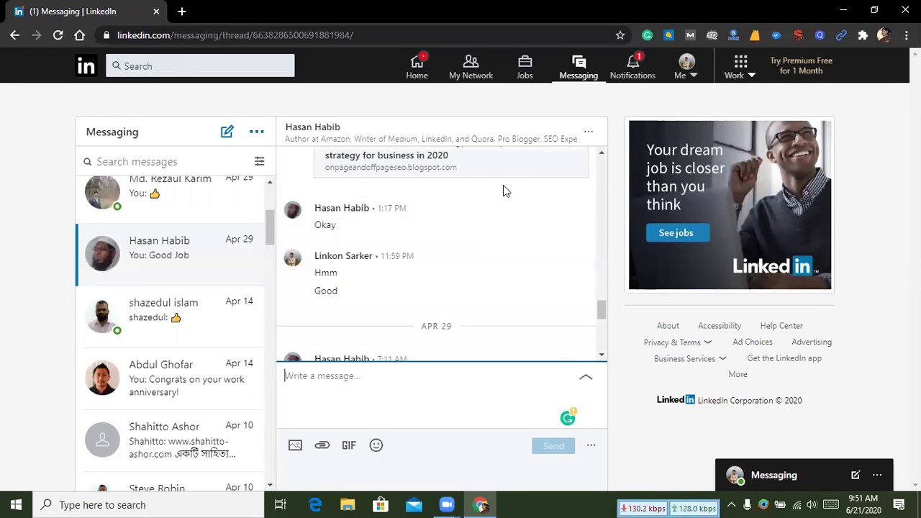
Open the Sales Navigator Team offer from Jun 15 and examine its free-trial wording.
scroll(192, 286, "up", 3)
left_click(191, 216)
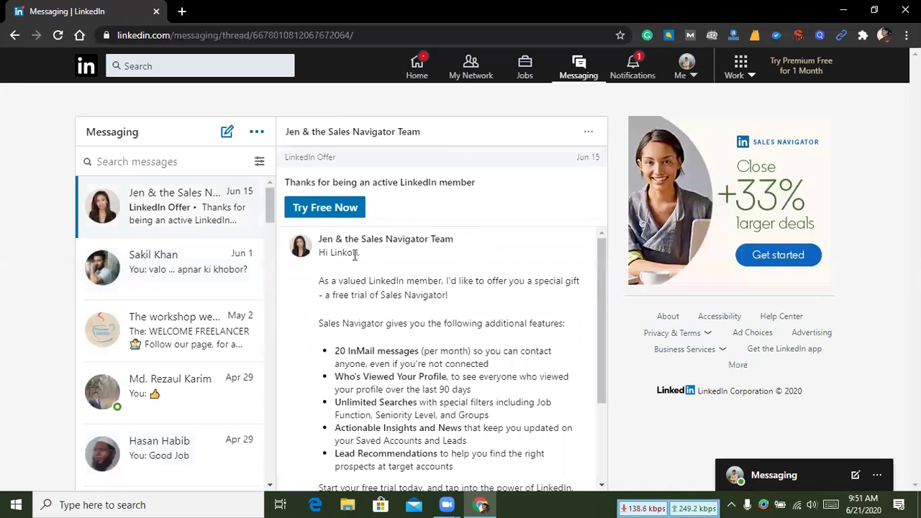
scroll(355, 255, "down", 3)
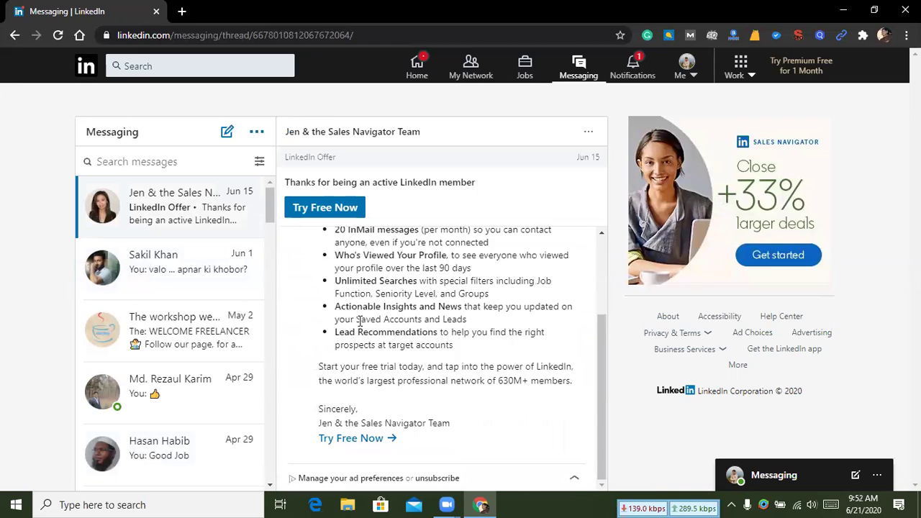
scroll(359, 322, "up", 3)
left_click_drag(319, 283, 562, 277)
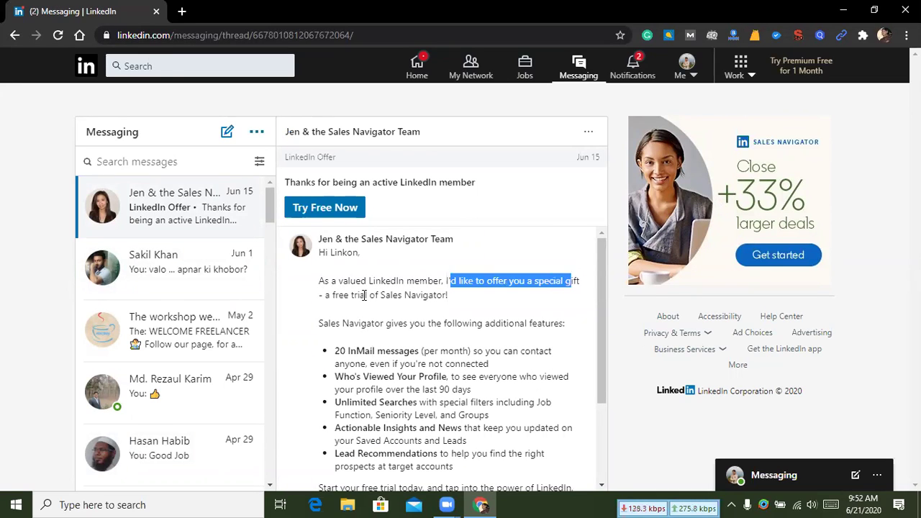
left_click(347, 295)
left_click_drag(336, 295, 447, 295)
left_click(449, 295)
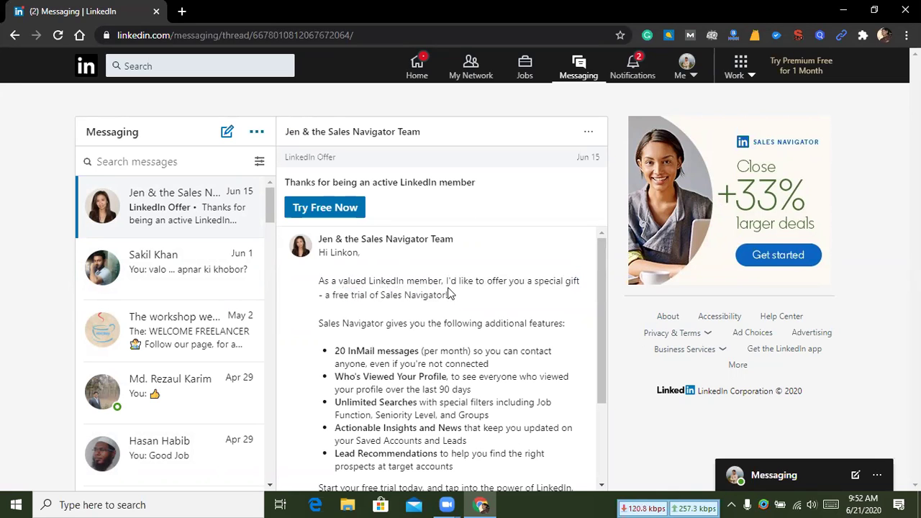
Review the Sales Navigator feature list and check which filter options the message inbox provides.
scroll(448, 293, "down", 3)
scroll(448, 288, "up", 3)
scroll(448, 288, "down", 3)
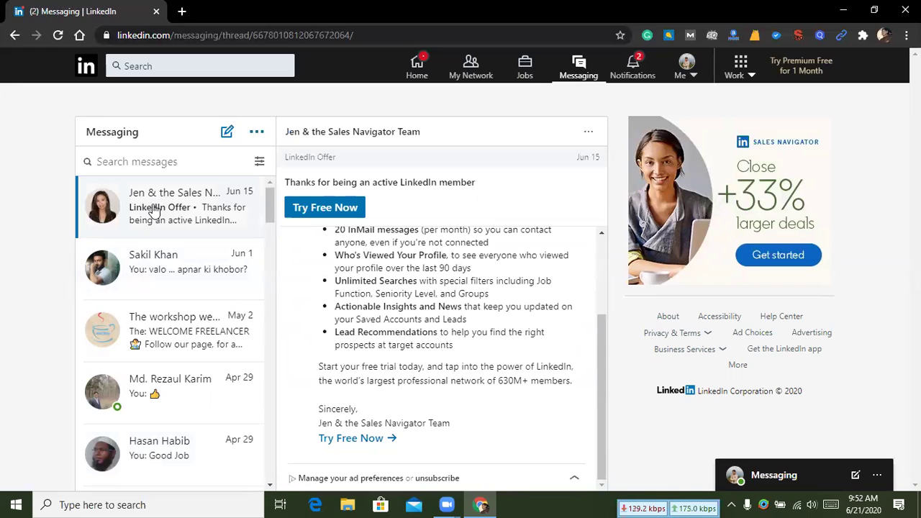
left_click(259, 166)
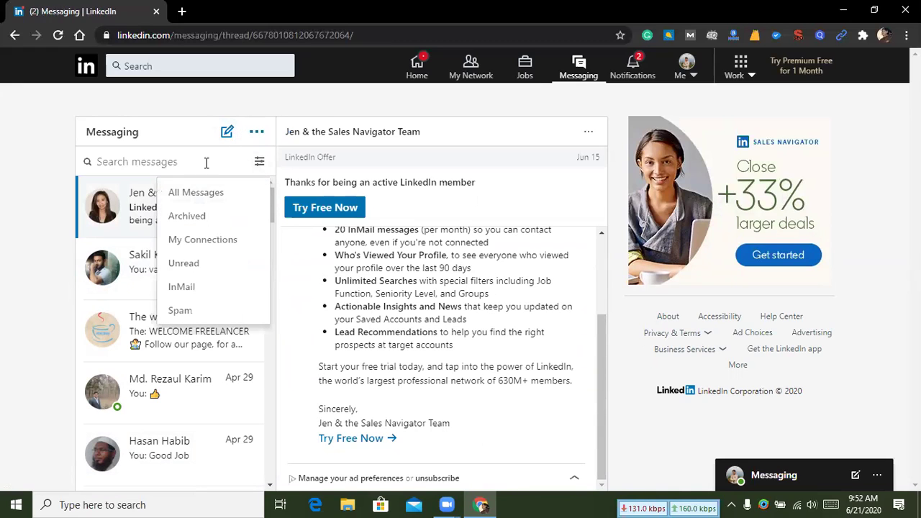
left_click(244, 158)
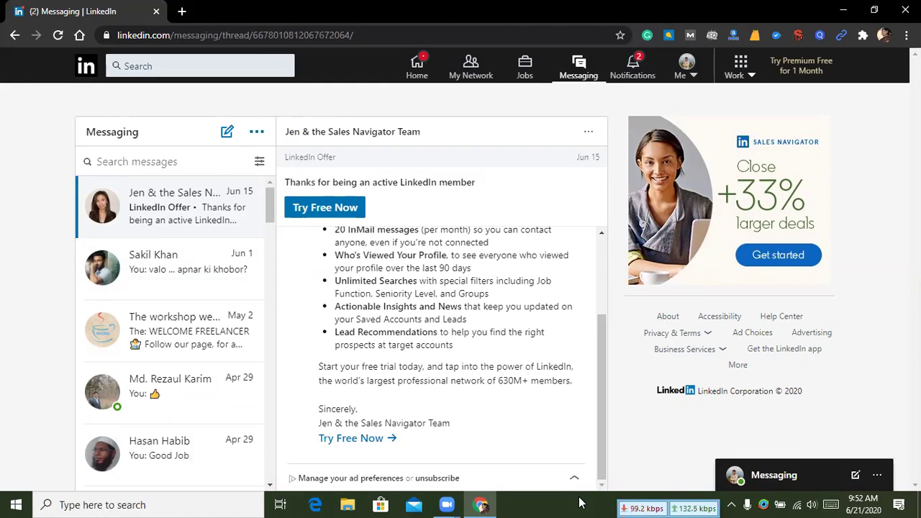
Open the notifications page, look through recent and earlier notifications, and return to the newest ones.
left_click(633, 65)
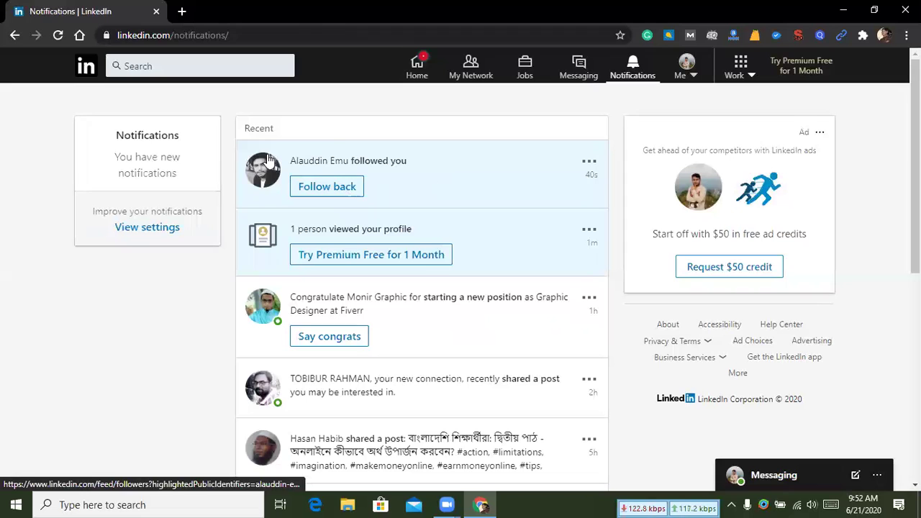
scroll(364, 214, "down", 2)
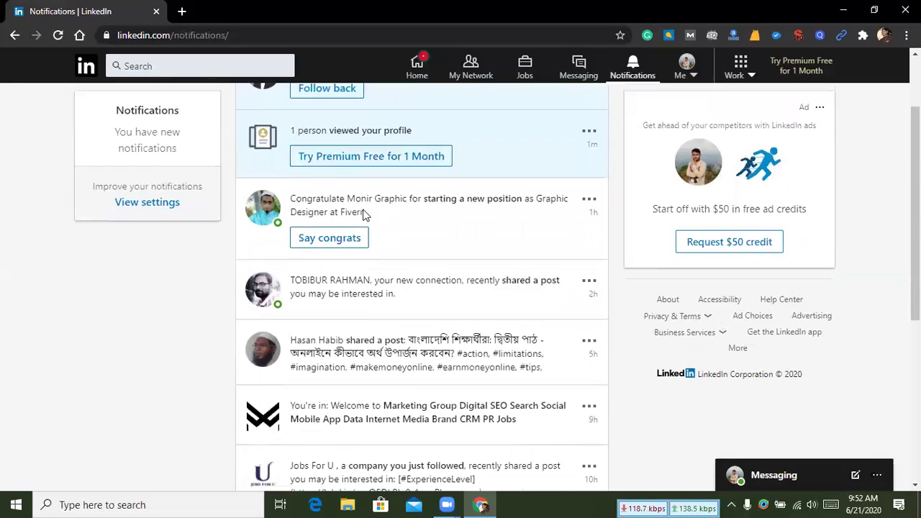
scroll(363, 214, "down", 10)
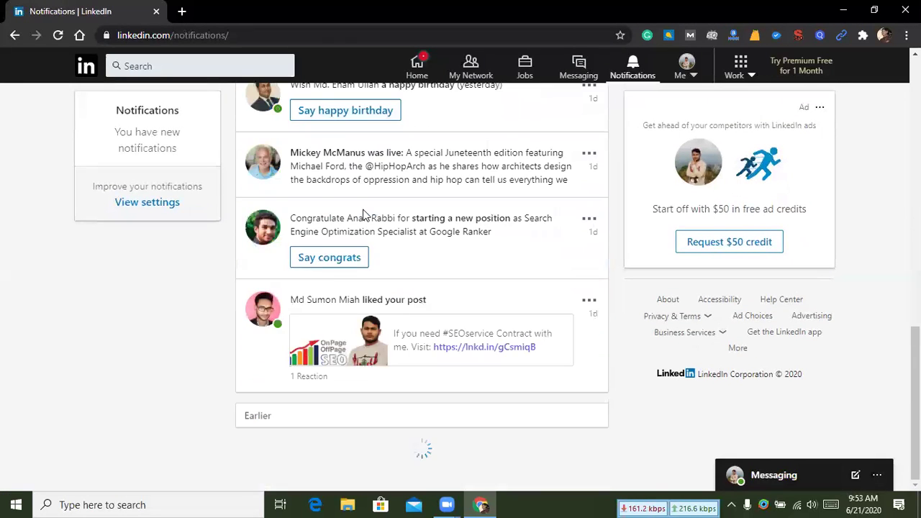
scroll(363, 214, "down", 3)
scroll(363, 214, "down", 5)
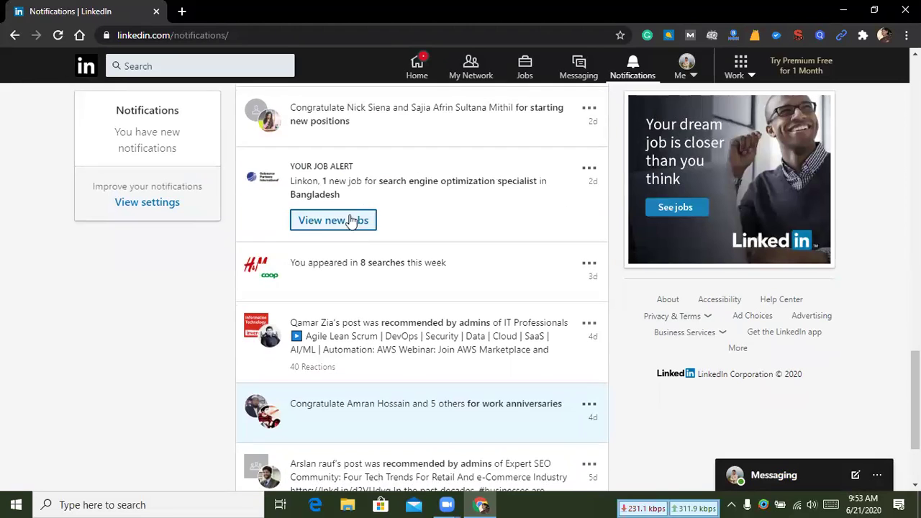
scroll(347, 224, "down", 2)
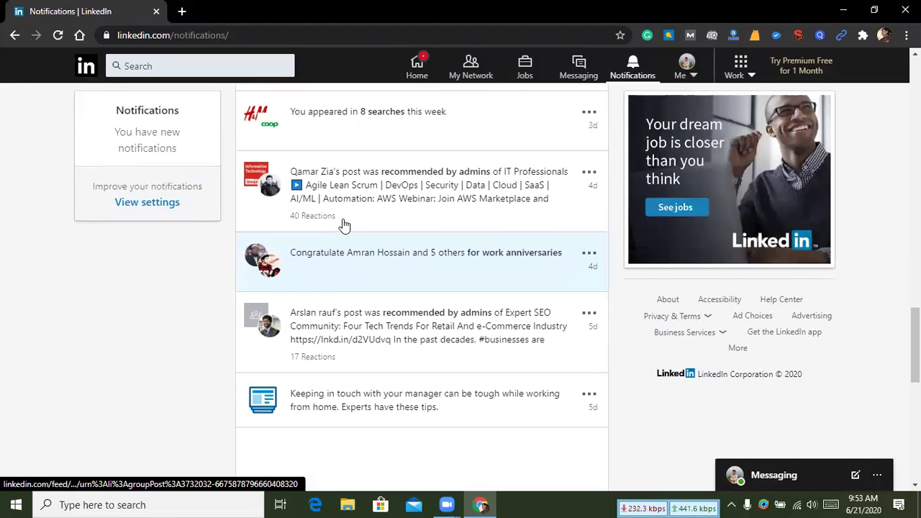
scroll(344, 224, "up", 5)
scroll(342, 218, "up", 10)
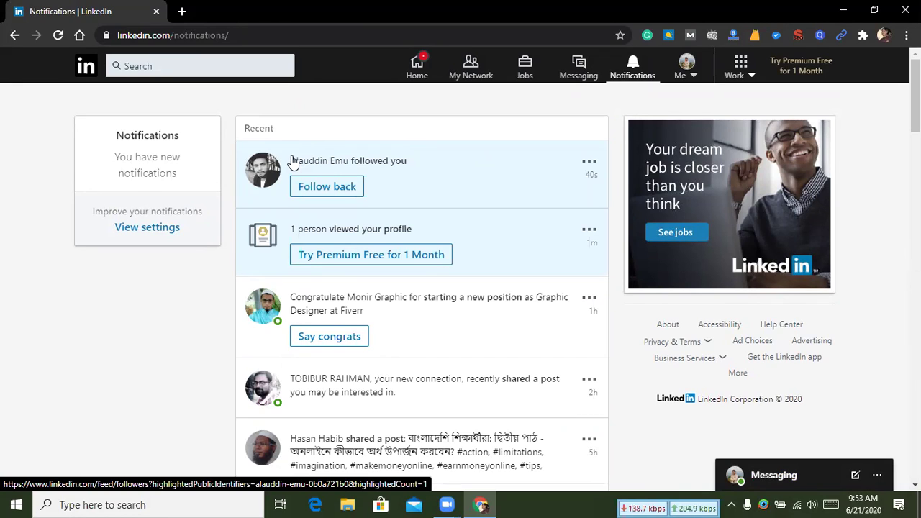
Switch to Gmail in a new browser tab and look through the primary inbox down to the June 13 emails.
key("ctrl+t")
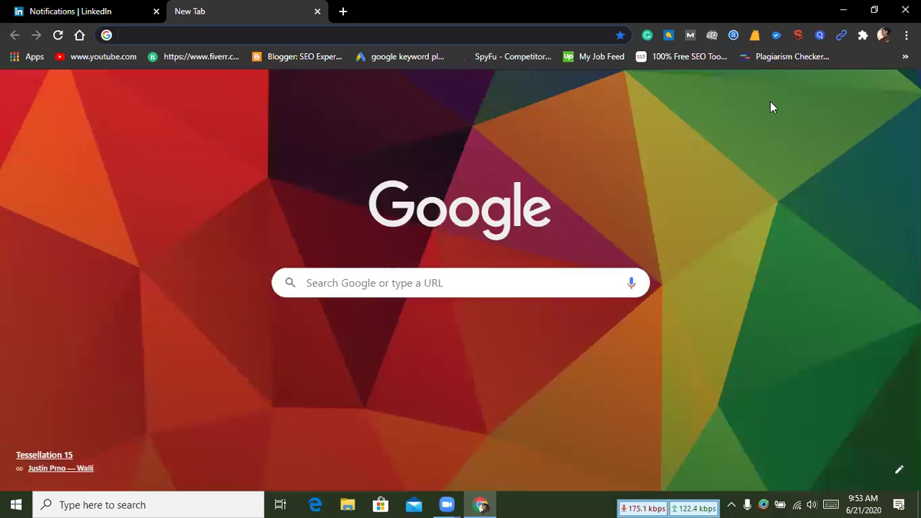
left_click(799, 96)
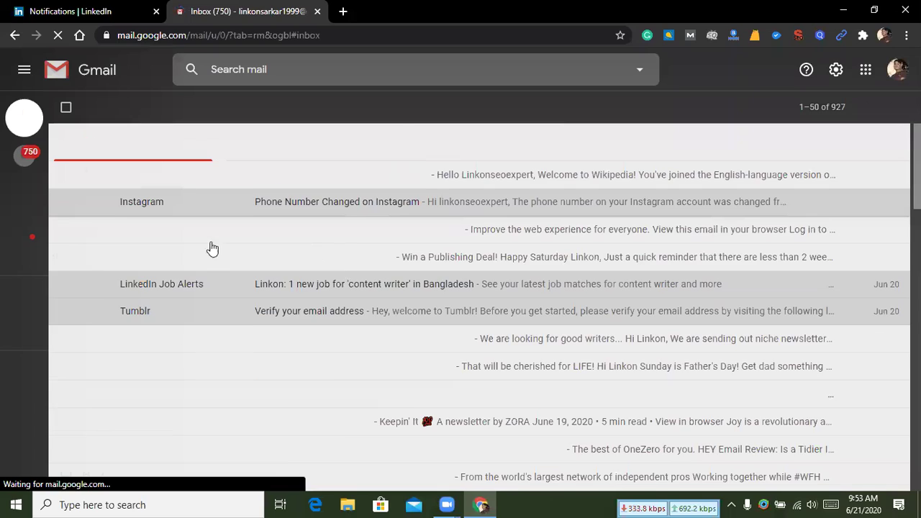
scroll(173, 303, "down", 4)
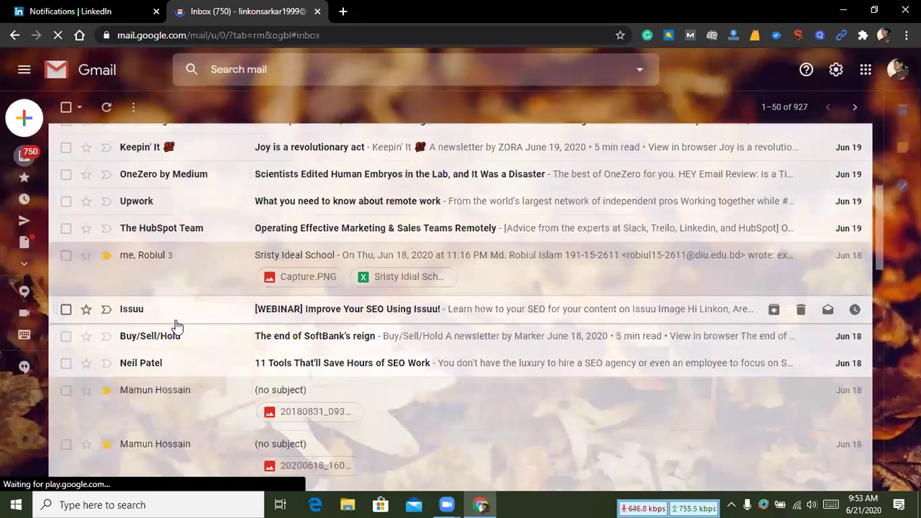
scroll(178, 326, "down", 1)
scroll(154, 369, "down", 4)
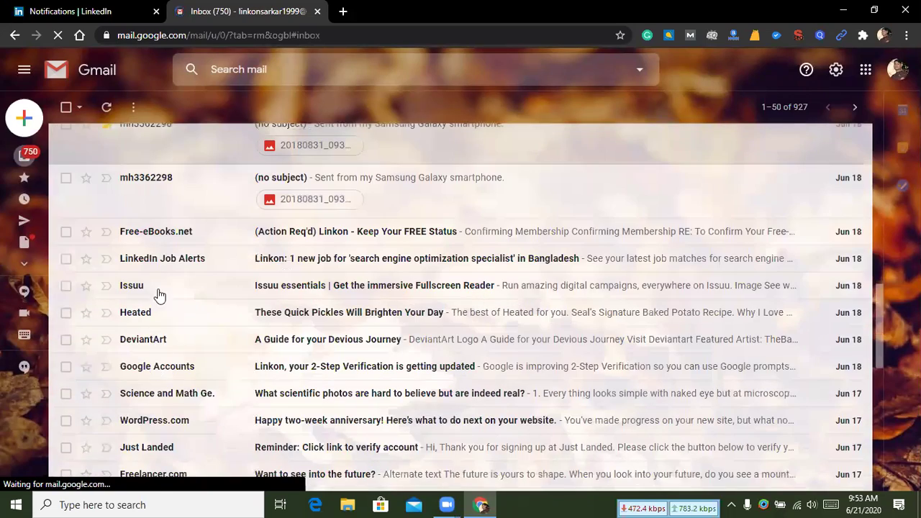
scroll(160, 299, "down", 1)
scroll(163, 351, "down", 1)
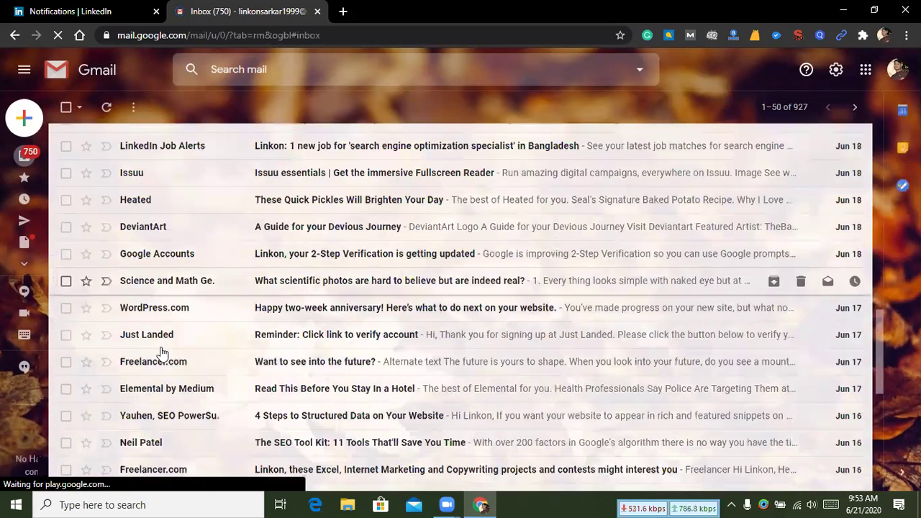
scroll(163, 353, "down", 1)
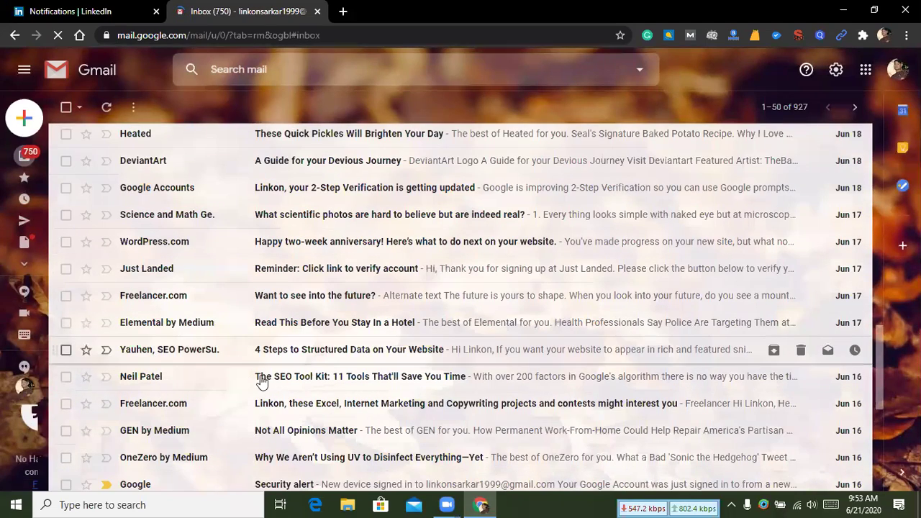
scroll(261, 377, "down", 3)
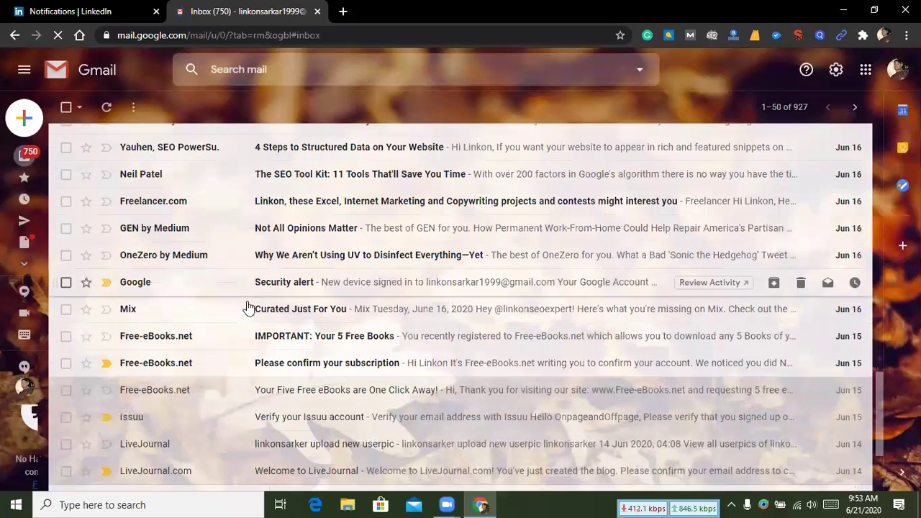
scroll(252, 317, "down", 2)
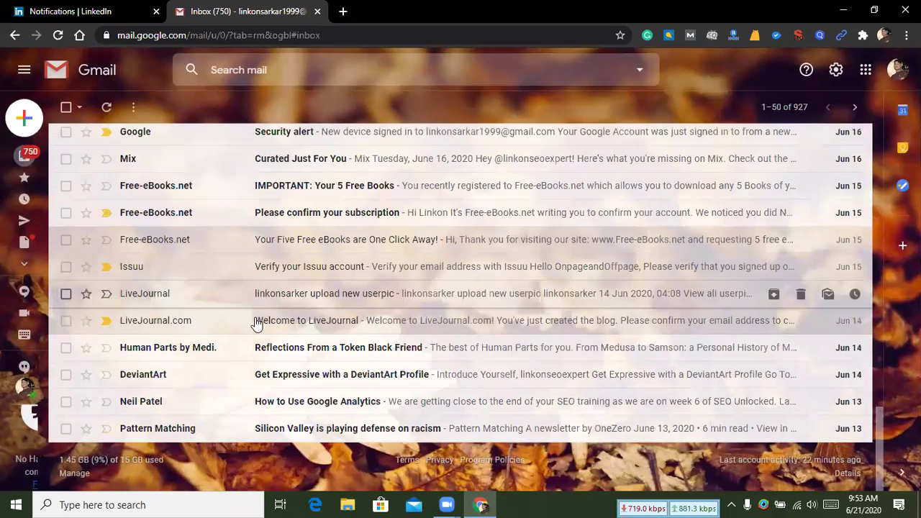
Read the "How to Use Google Analytics" email and return to the inbox list.
left_click(314, 402)
scroll(338, 310, "down", 1)
scroll(338, 310, "up", 1)
left_click(66, 108)
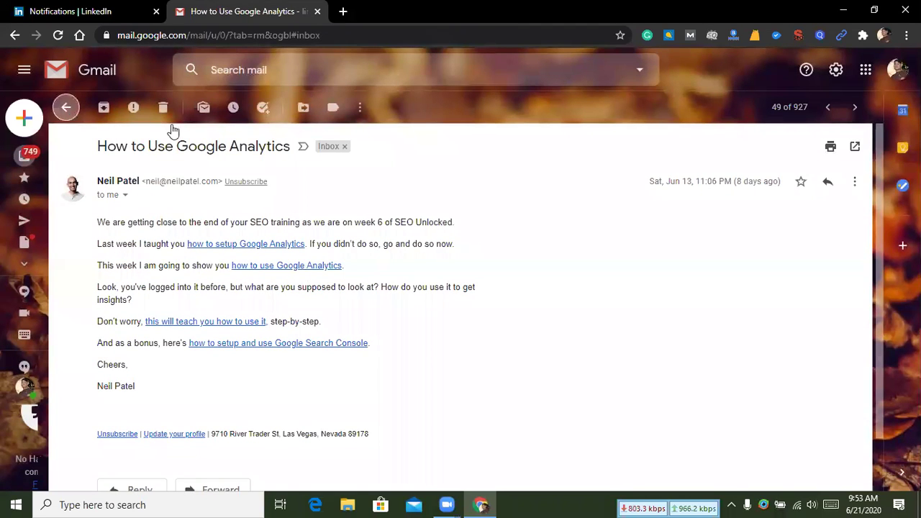
Check the inbox's Social category and browse the newest emails under Promotions.
scroll(266, 173, "up", 10)
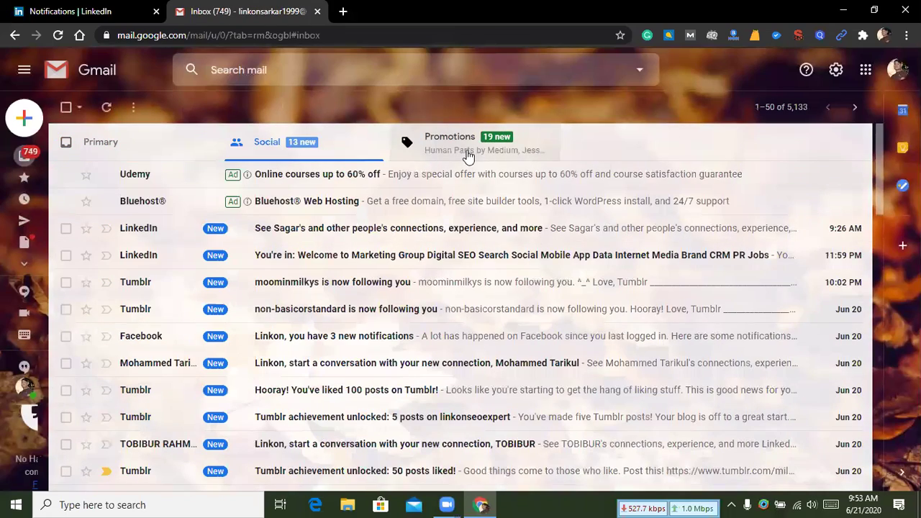
left_click(468, 156)
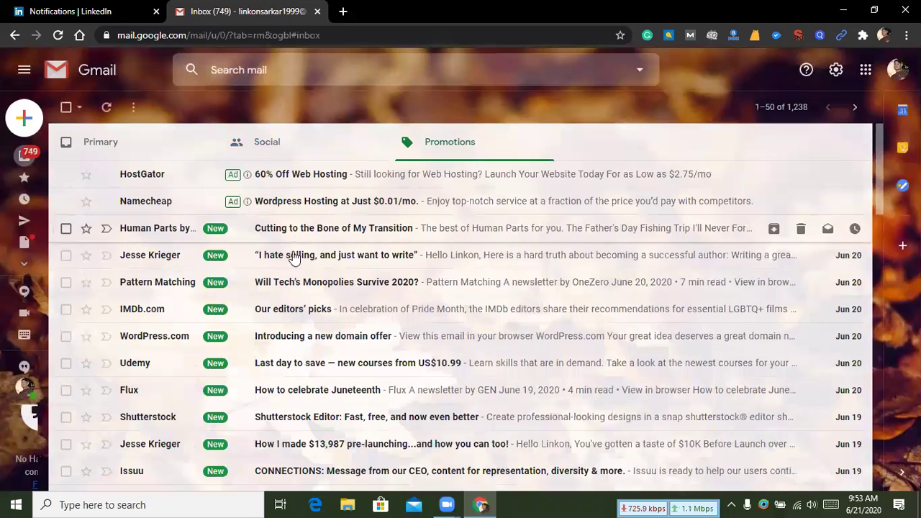
scroll(274, 288, "down", 1)
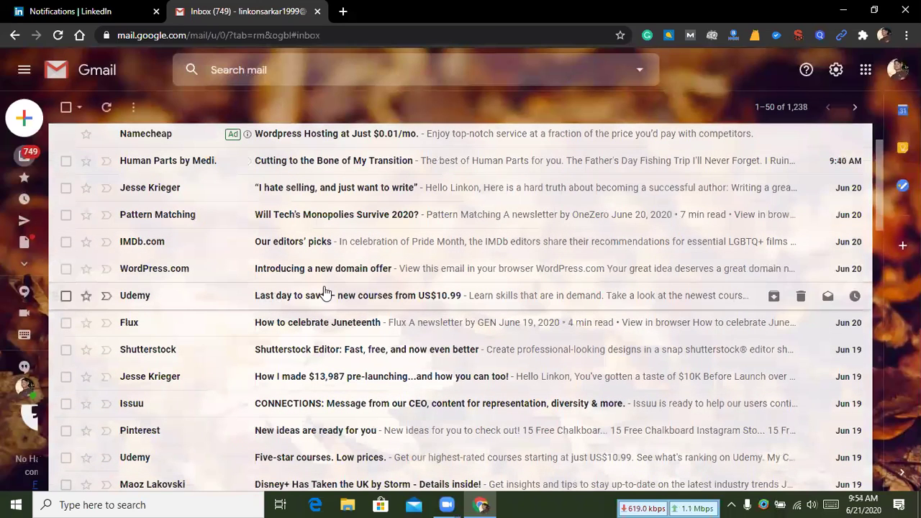
scroll(317, 295, "up", 1)
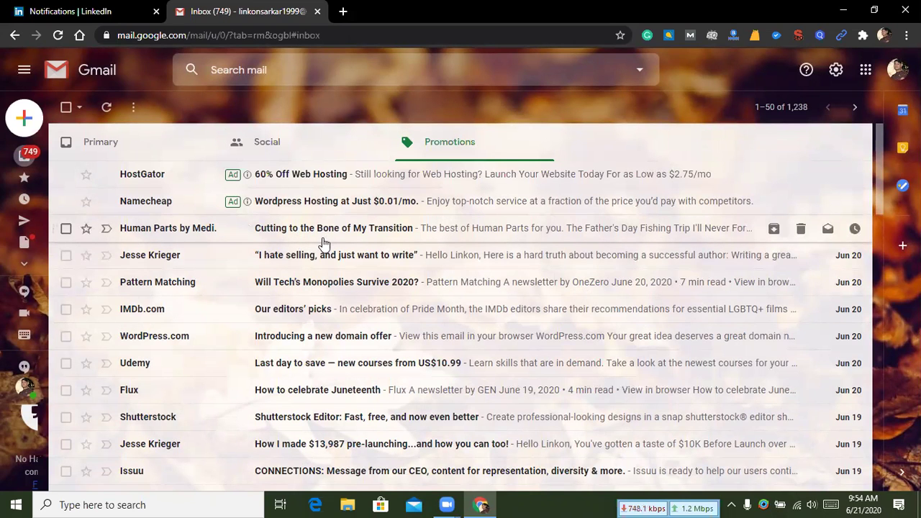
scroll(319, 244, "down", 1)
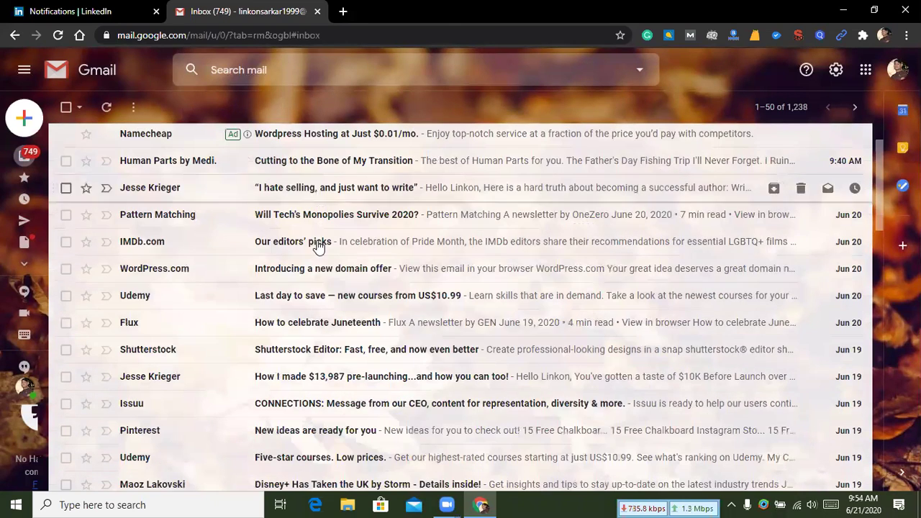
Read the promotional email "I hate selling, and just want to write", examine its greeting and signature, and return to the list.
left_click(322, 190)
scroll(304, 242, "down", 8)
scroll(304, 245, "down", 15)
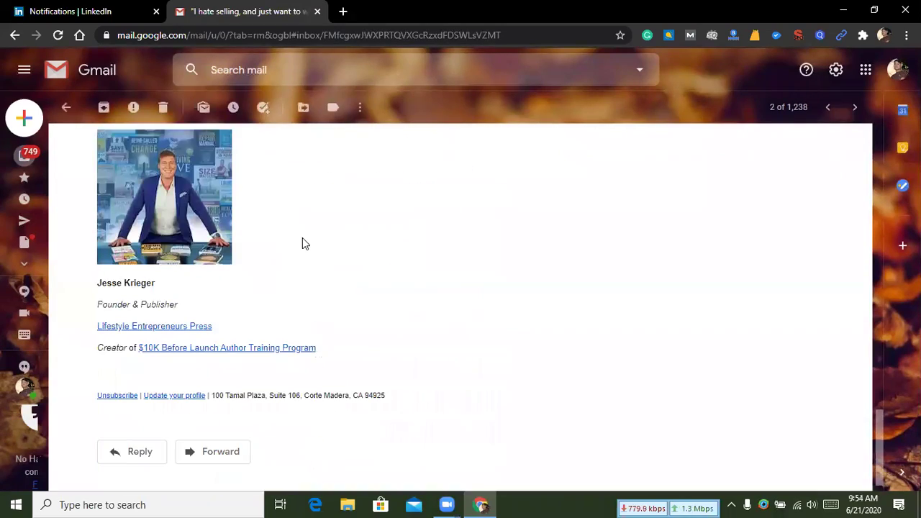
scroll(303, 244, "up", 20)
scroll(217, 265, "down", 2)
scroll(144, 234, "up", 2)
mouse_move(96, 230)
left_mouse_down()
mouse_move(150, 226)
mouse_move(91, 228)
left_mouse_up()
left_click(106, 222)
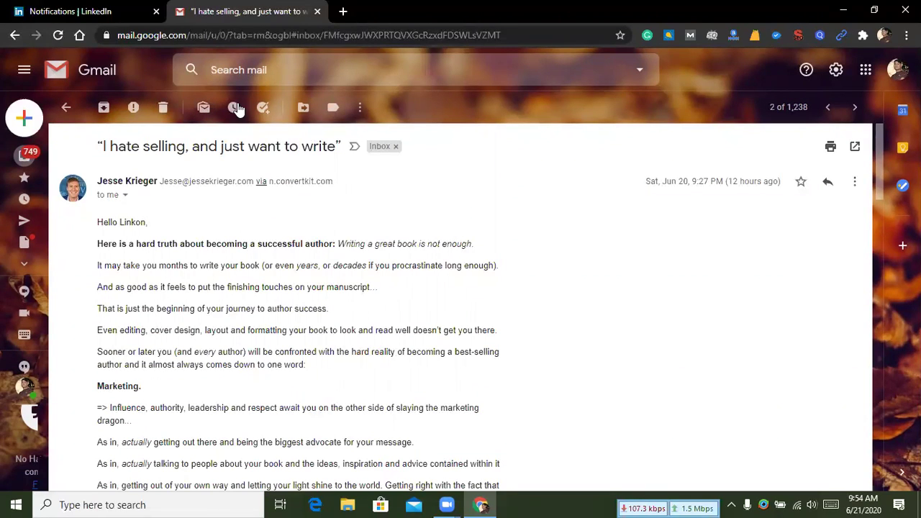
left_click(68, 108)
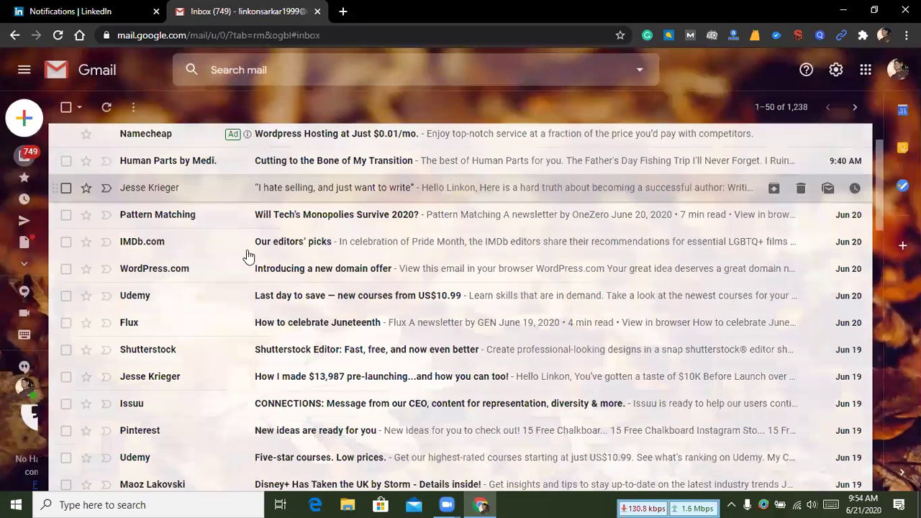
Find the IMDb "Our editors' picks" email among the promotions and examine its header and lead picture.
scroll(324, 300, "down", 2)
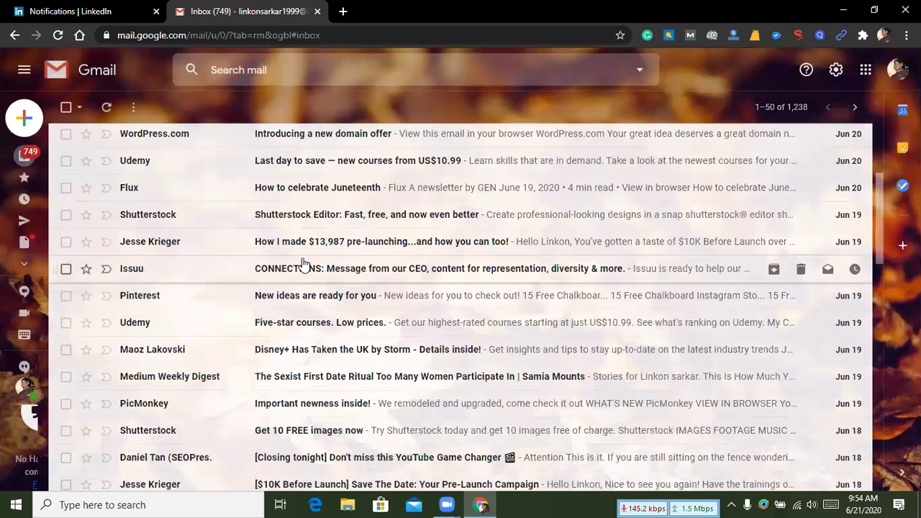
scroll(354, 234, "up", 3)
scroll(323, 283, "down", 1)
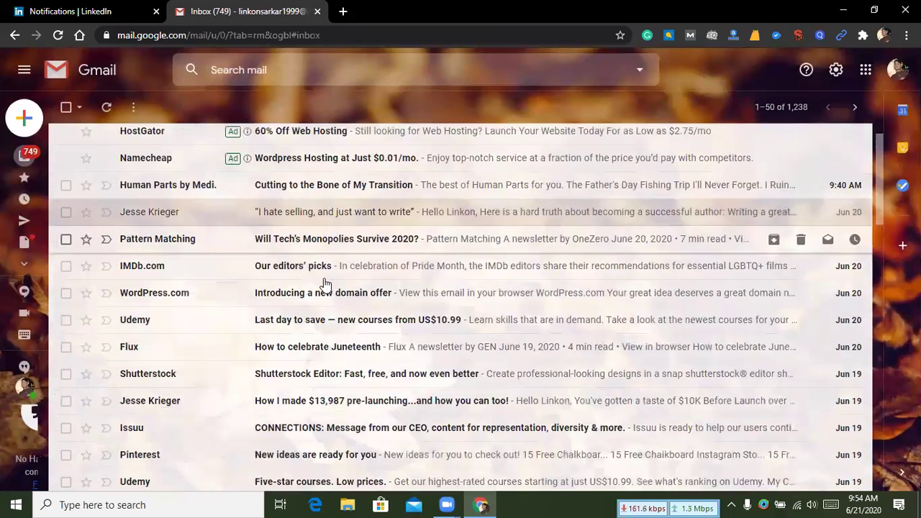
left_click(306, 247)
scroll(370, 259, "down", 5)
scroll(370, 266, "up", 5)
scroll(504, 269, "down", 1)
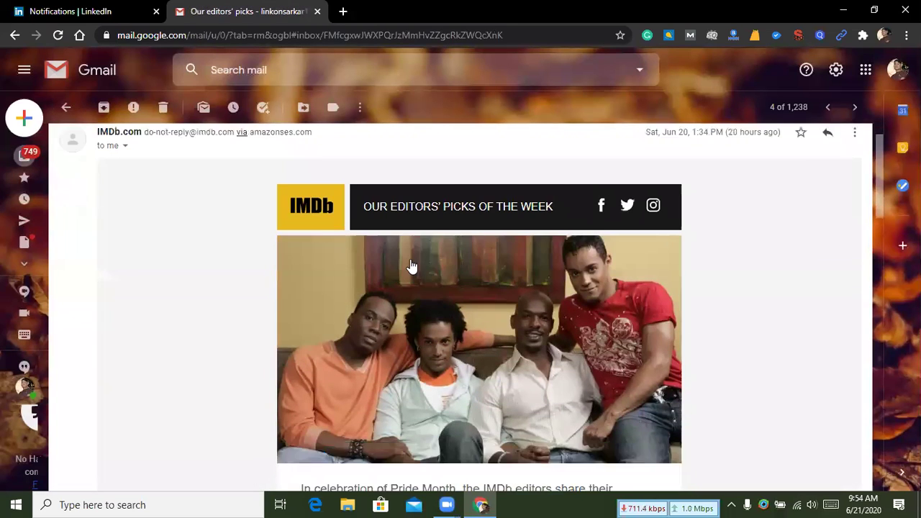
scroll(435, 201, "up", 1)
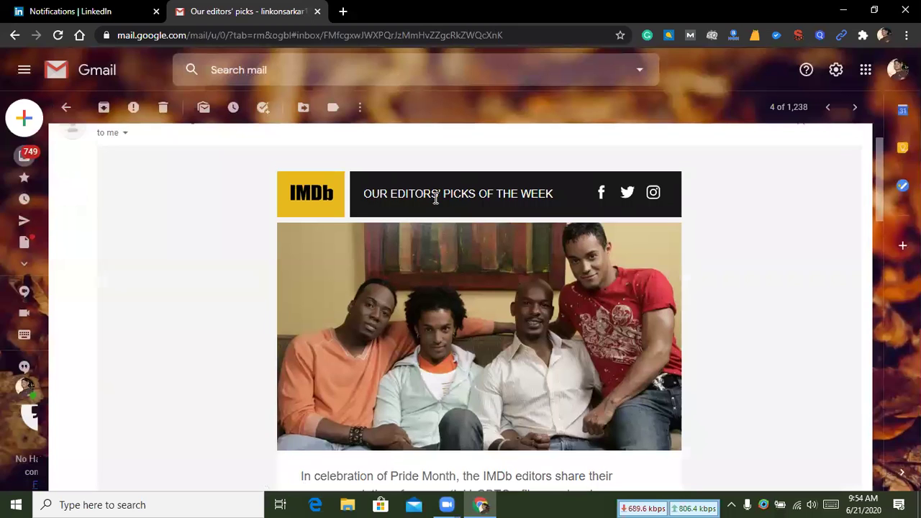
Examine how the IMDb email is laid out, from More to Watch and Popular Trailers down to the unsubscribe footer.
scroll(267, 202, "down", 15)
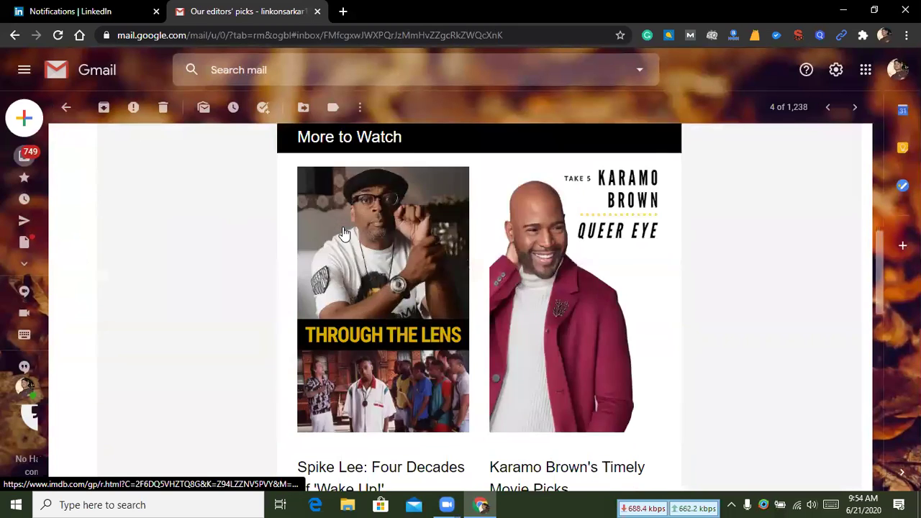
scroll(358, 241, "down", 2)
scroll(358, 242, "up", 10)
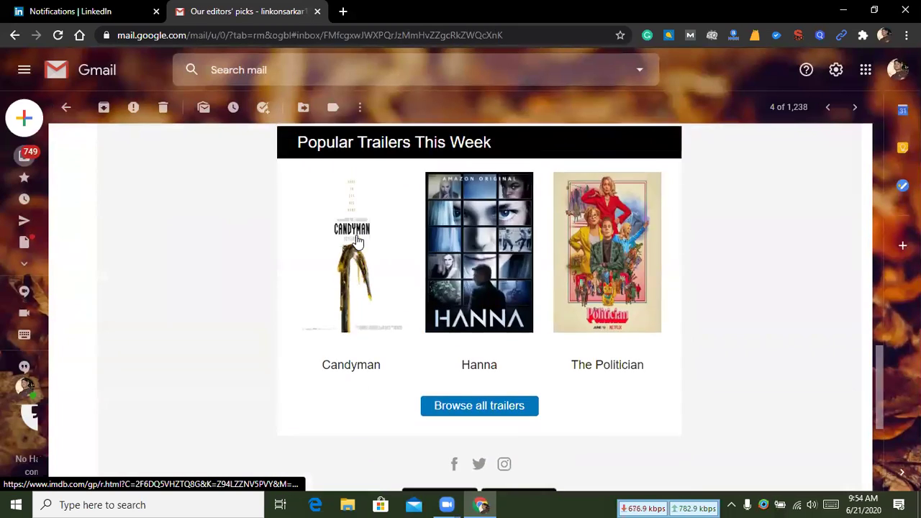
scroll(353, 242, "up", 3)
scroll(456, 243, "down", 10)
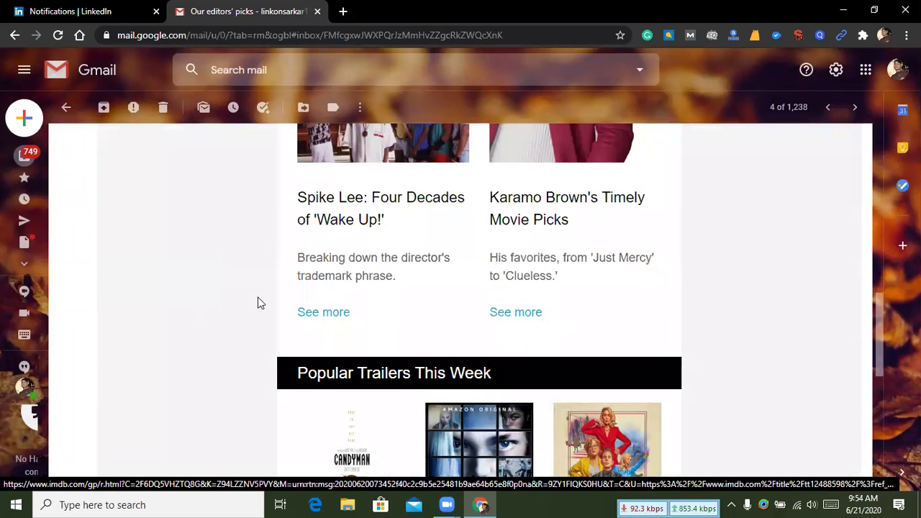
scroll(335, 323, "down", 4)
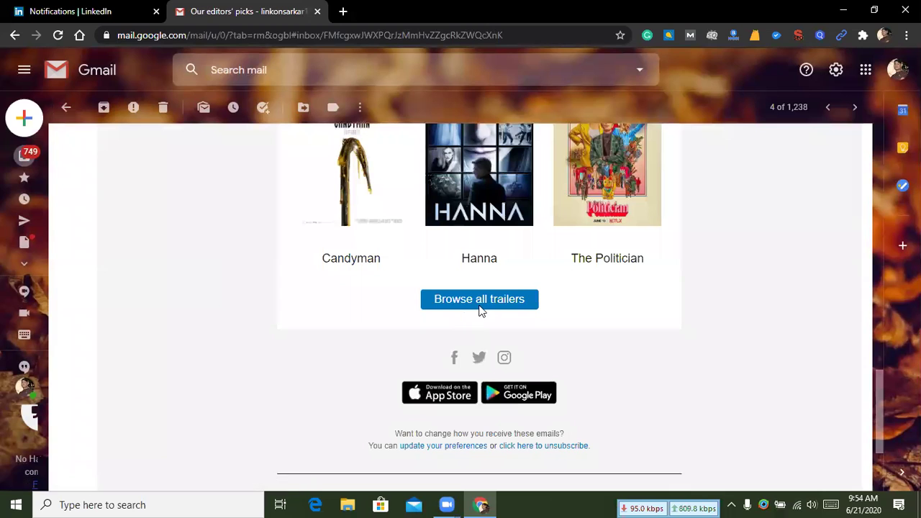
scroll(490, 318, "down", 2)
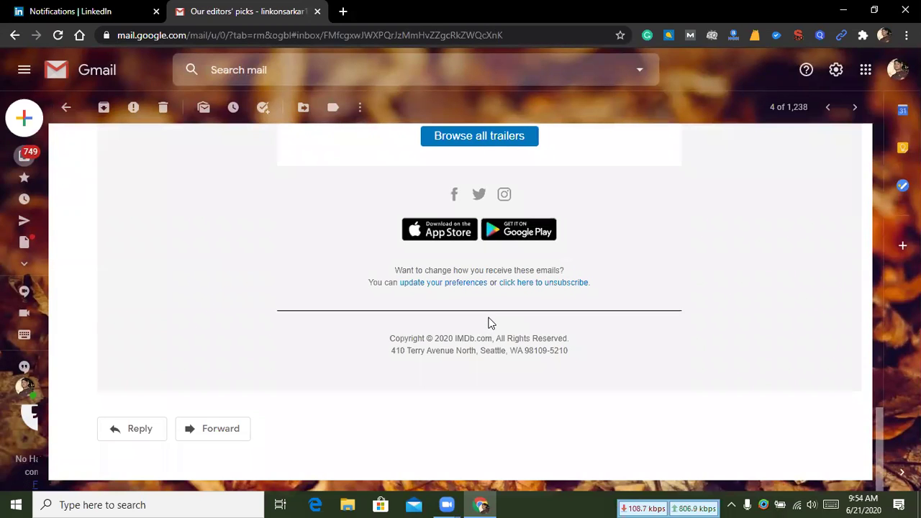
scroll(488, 323, "up", 3)
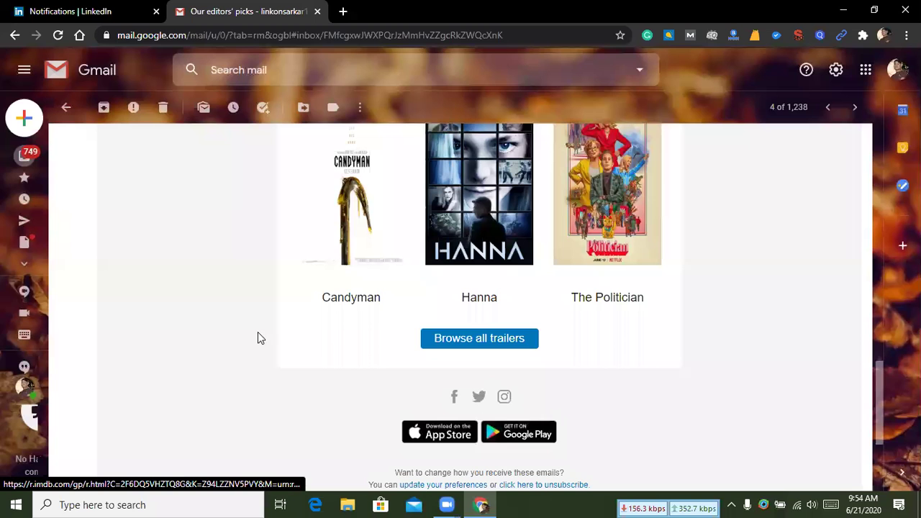
Review the whole IMDb email once more from header to footer and return to the Promotions list.
scroll(353, 310, "up", 10)
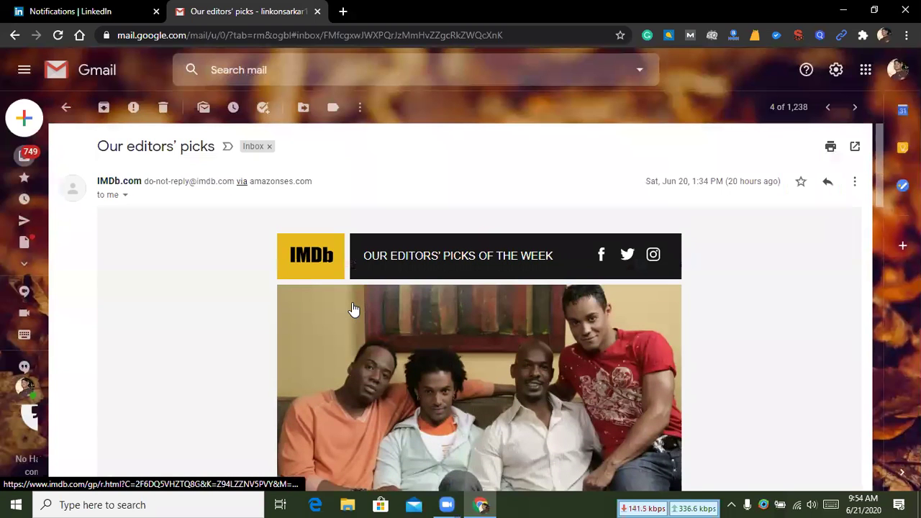
scroll(607, 270, "down", 10)
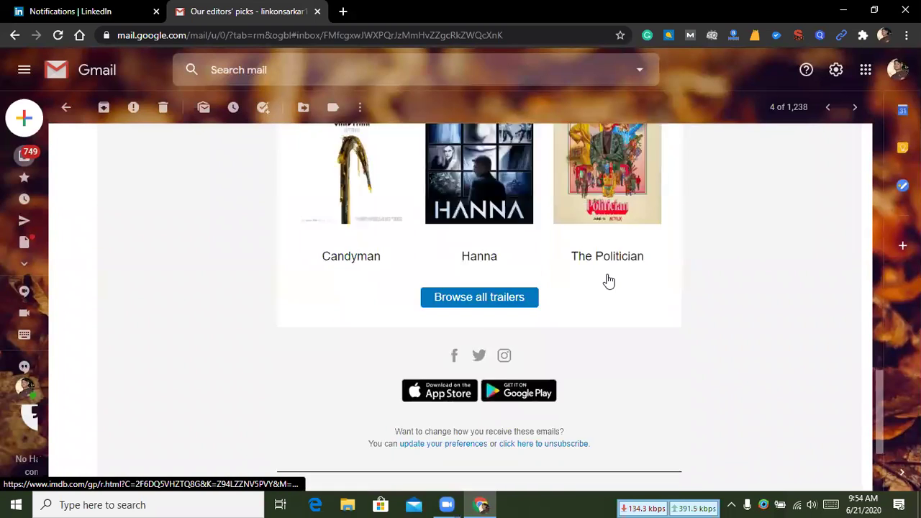
scroll(609, 281, "down", 3)
scroll(609, 280, "up", 8)
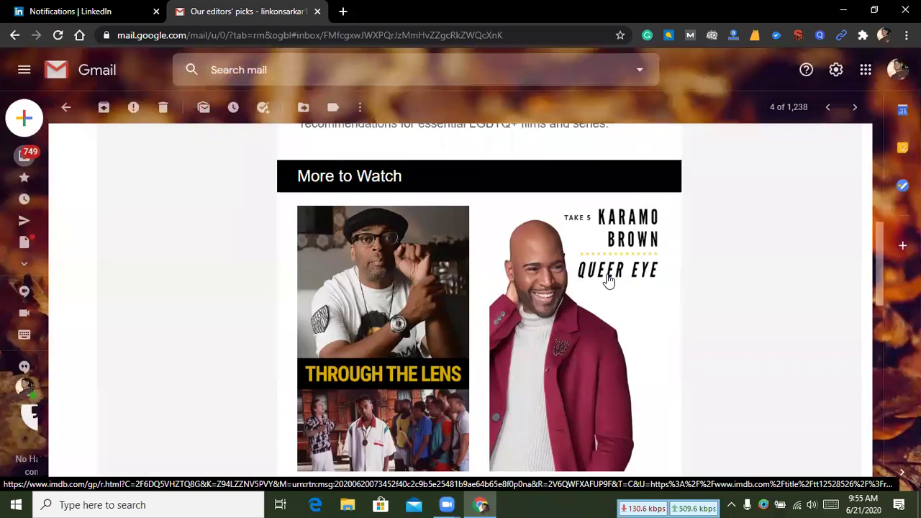
scroll(609, 281, "up", 10)
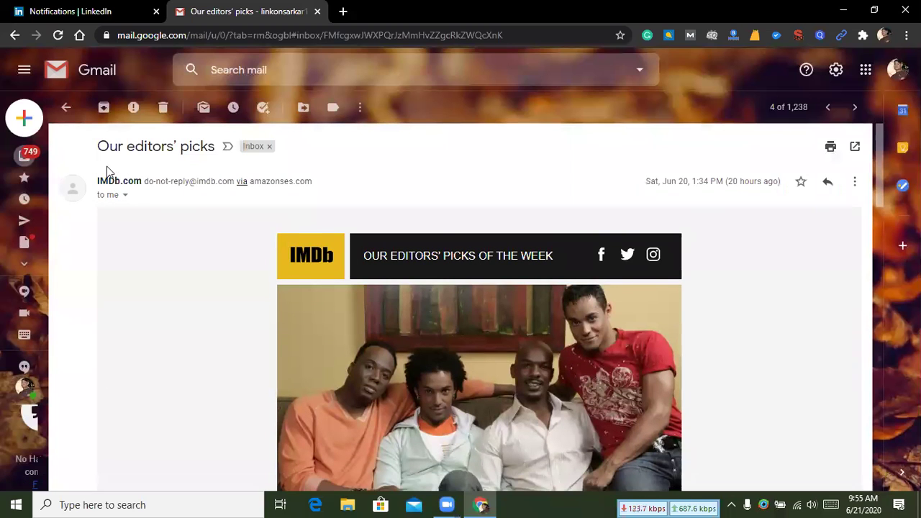
left_click(65, 107)
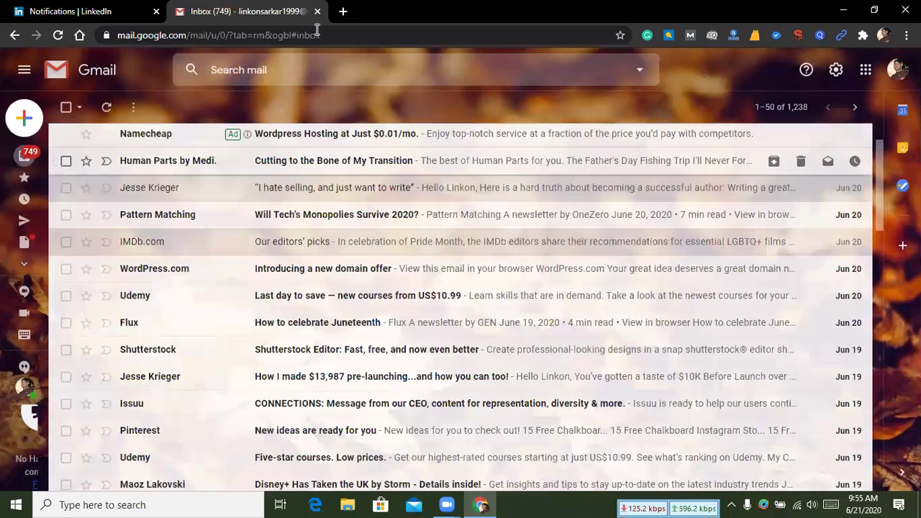
Close Gmail and look over the newest LinkedIn notifications.
left_click(318, 11)
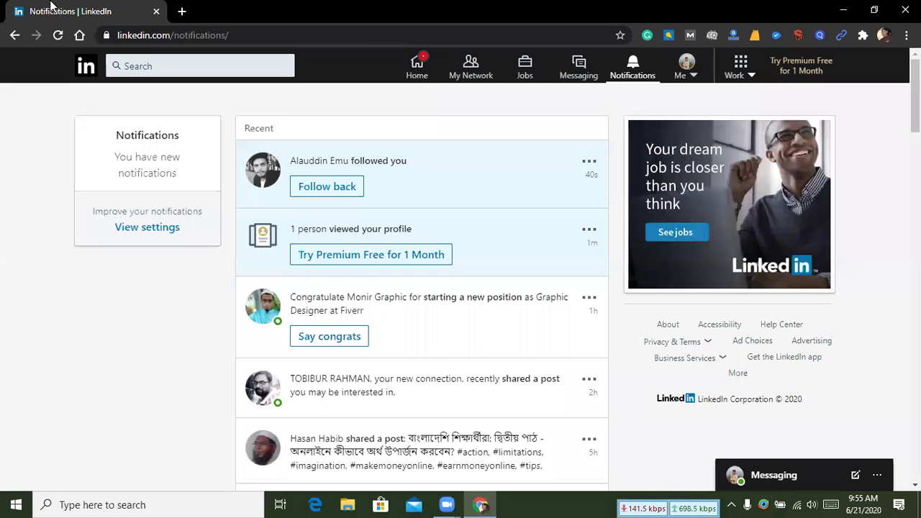
scroll(432, 214, "down", 2)
scroll(430, 213, "up", 2)
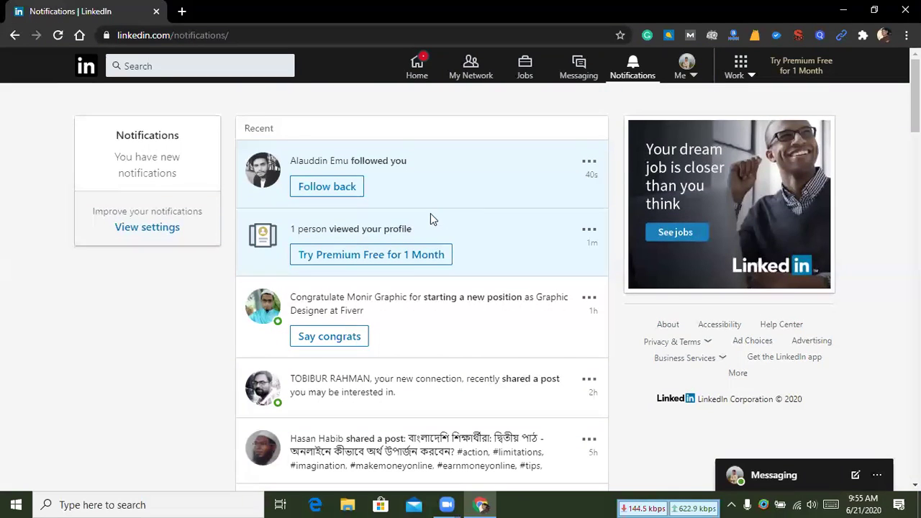
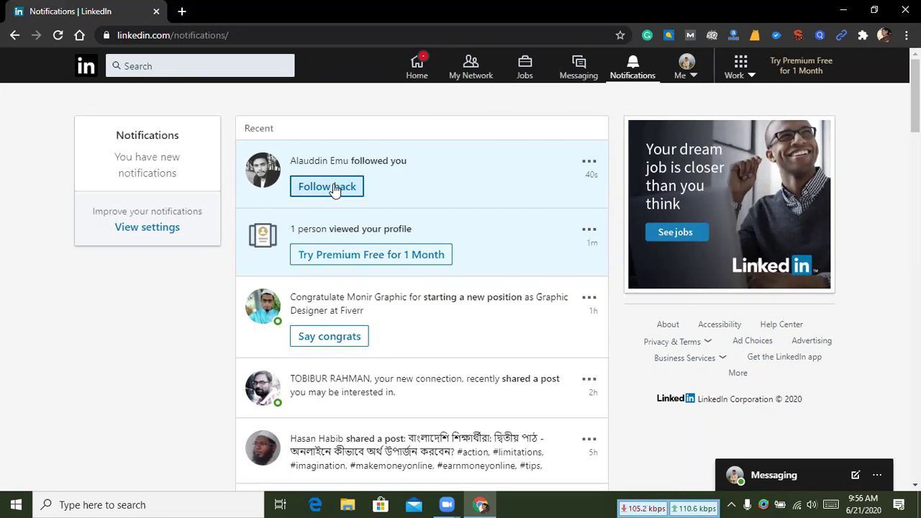
Follow back the newest follower and look through the suggested people, companies and hashtags to follow.
left_click(335, 186)
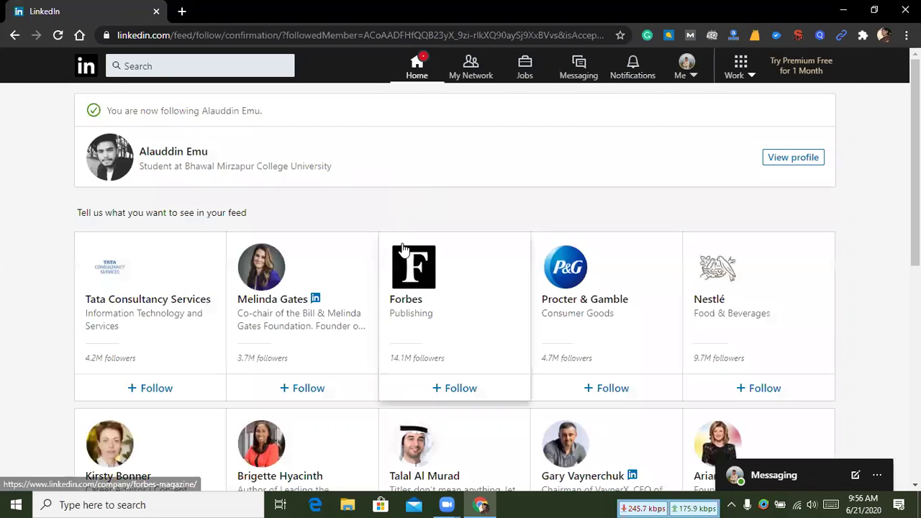
scroll(474, 221, "down", 2)
scroll(474, 214, "down", 2)
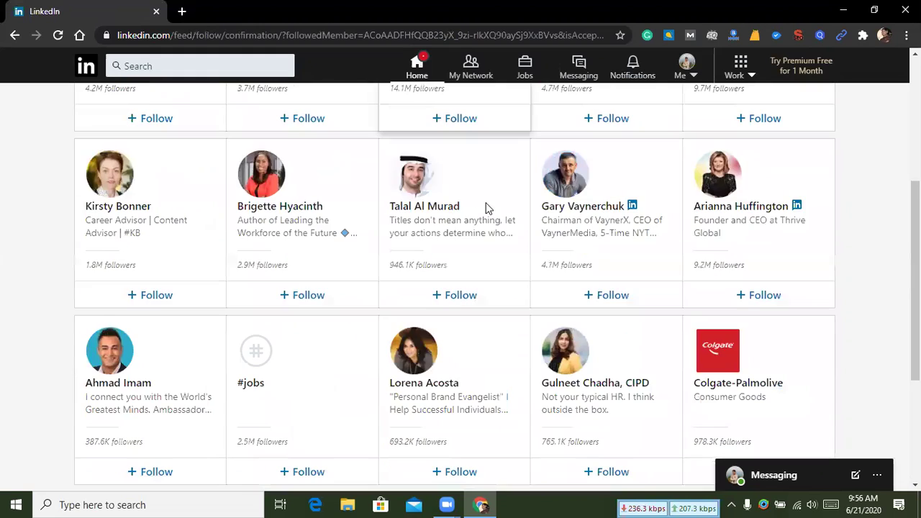
scroll(422, 226, "up", 3)
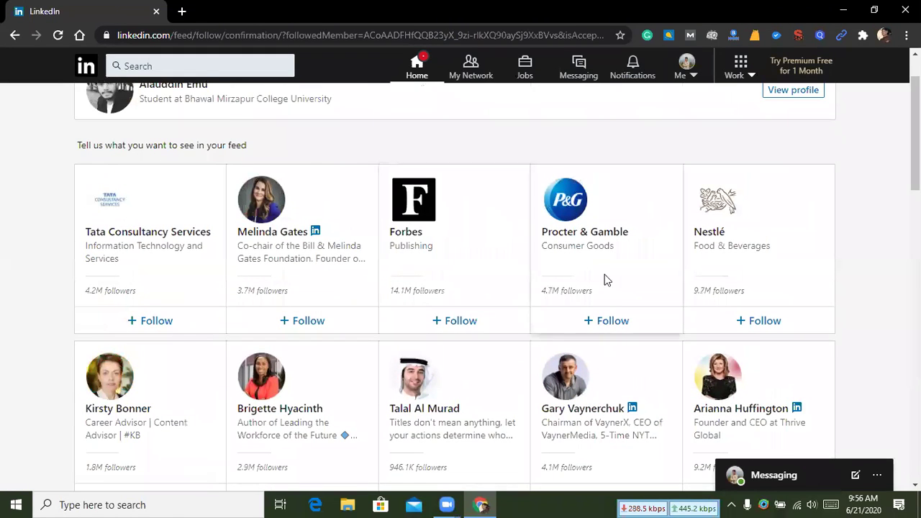
scroll(582, 314, "down", 2)
scroll(565, 320, "down", 1)
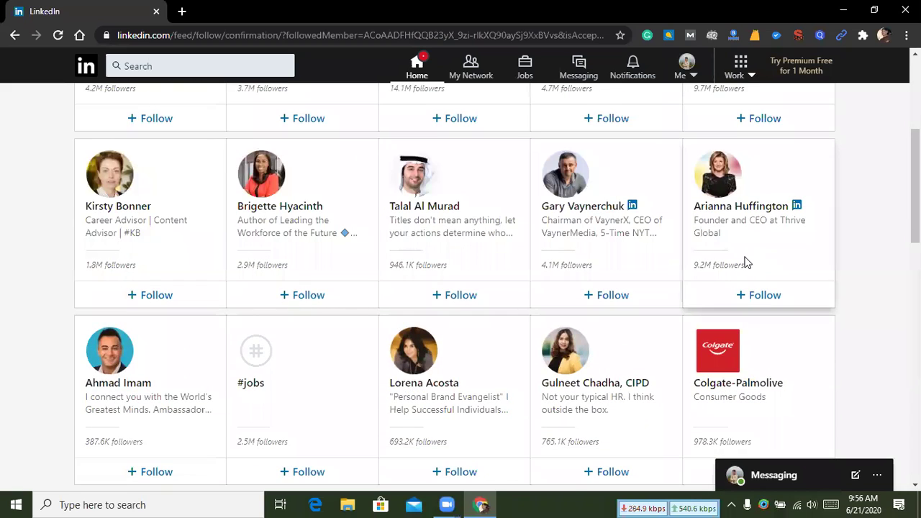
scroll(623, 262, "down", 3)
scroll(576, 271, "down", 2)
scroll(357, 267, "down", 3)
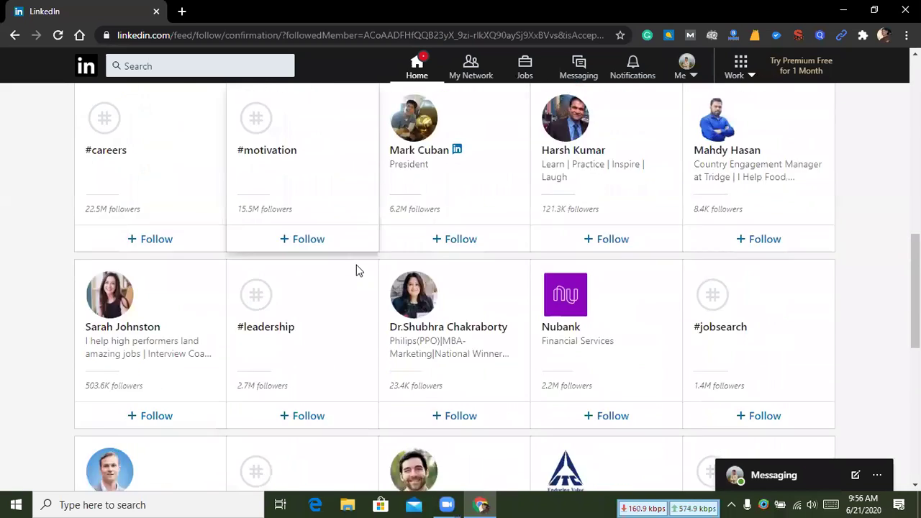
scroll(298, 304, "down", 10)
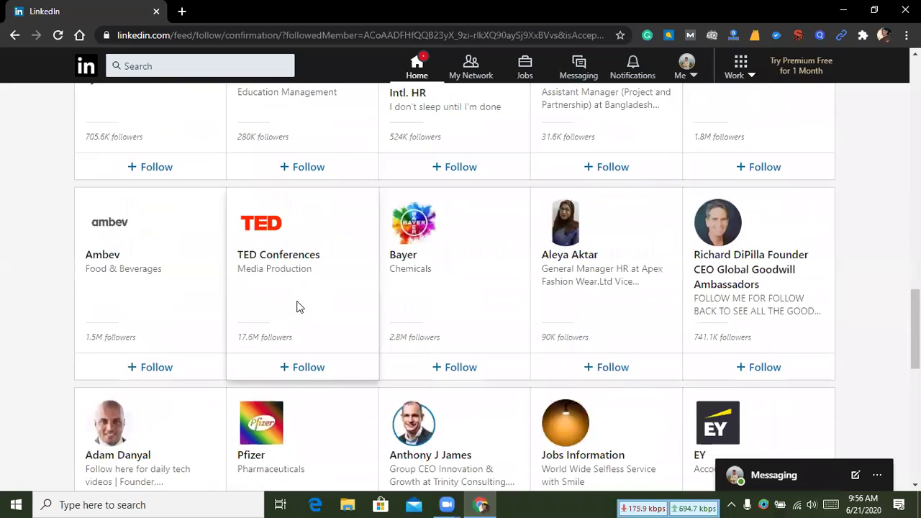
scroll(339, 304, "up", 16)
scroll(381, 216, "up", 3)
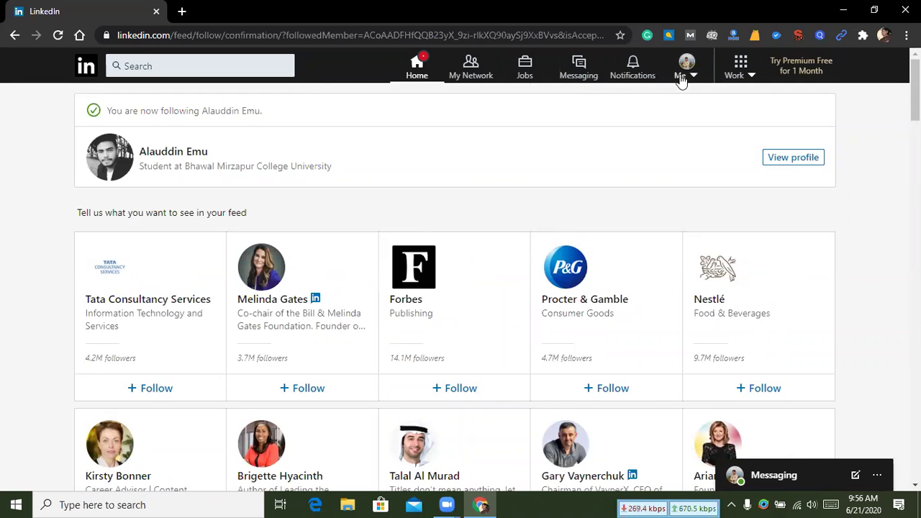
Go to the LinkedIn messages and filter the conversations to Unread.
left_click(570, 68)
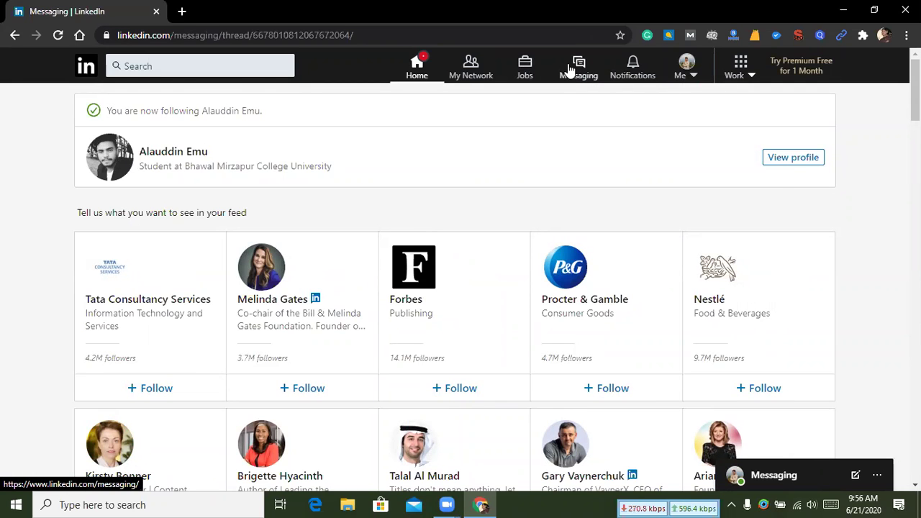
scroll(385, 241, "down", 3)
scroll(385, 242, "up", 3)
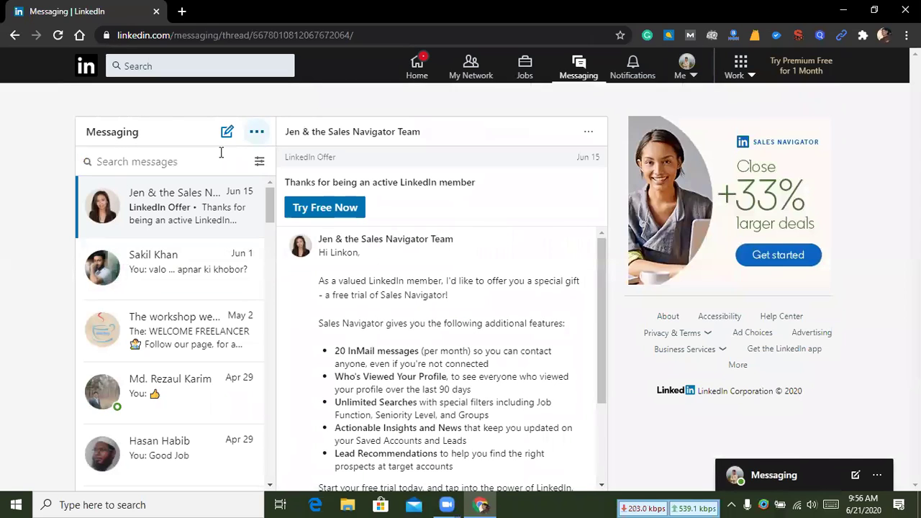
left_click(259, 163)
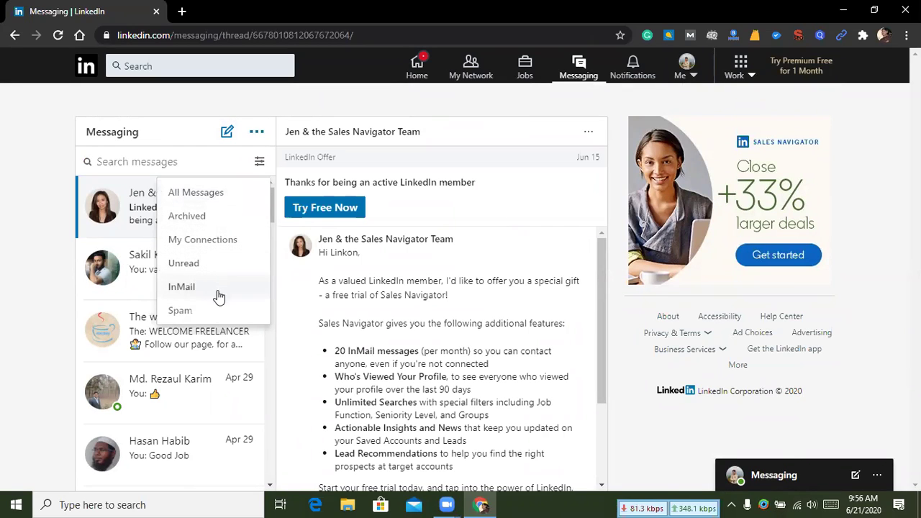
left_click(203, 265)
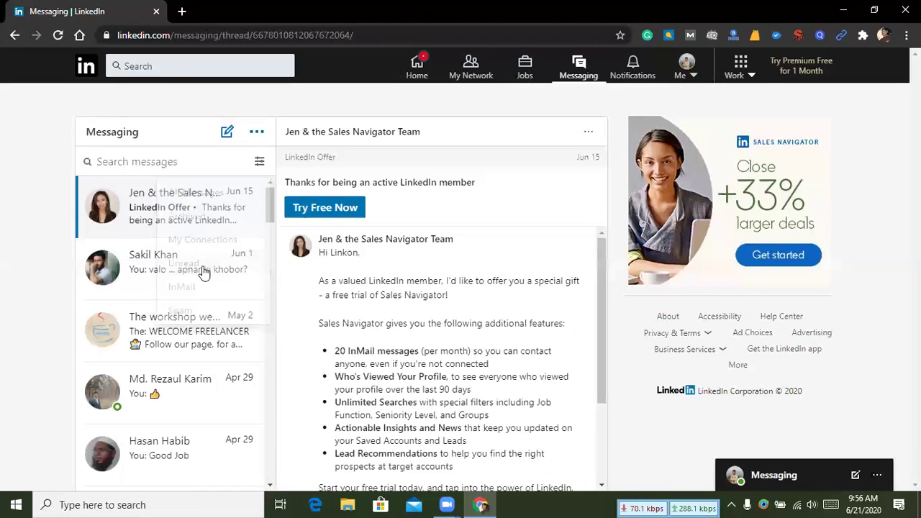
Filter the conversations to InMail and look through the LinkedIn offers and sponsored messages.
left_click(260, 163)
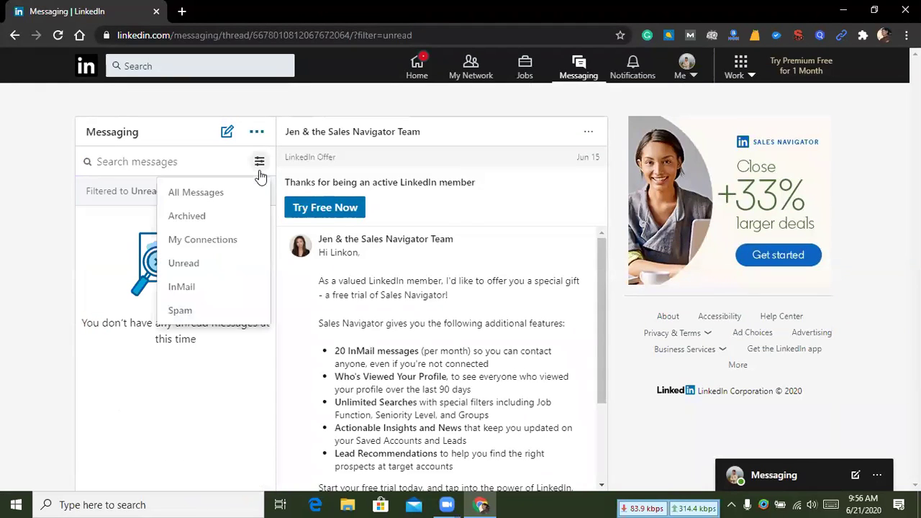
left_click(202, 289)
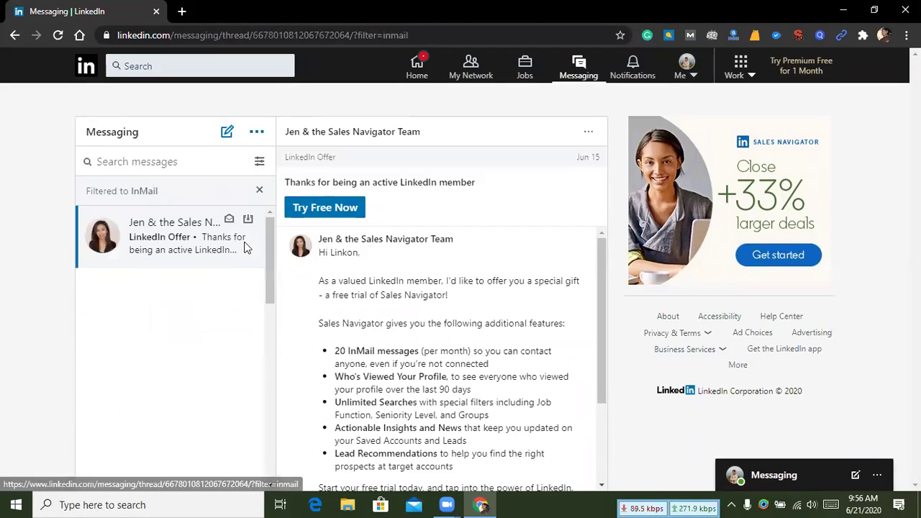
scroll(157, 324, "down", 4)
scroll(160, 324, "up", 3)
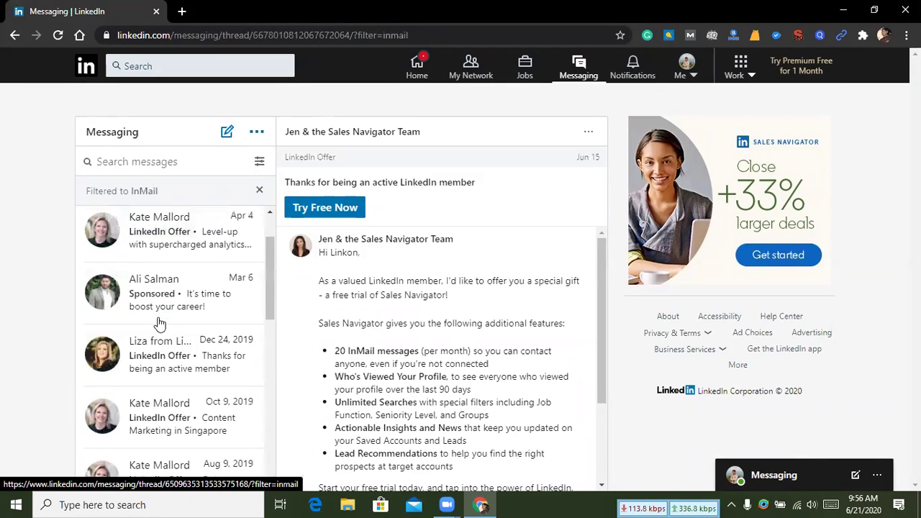
scroll(160, 324, "down", 6)
scroll(160, 324, "up", 5)
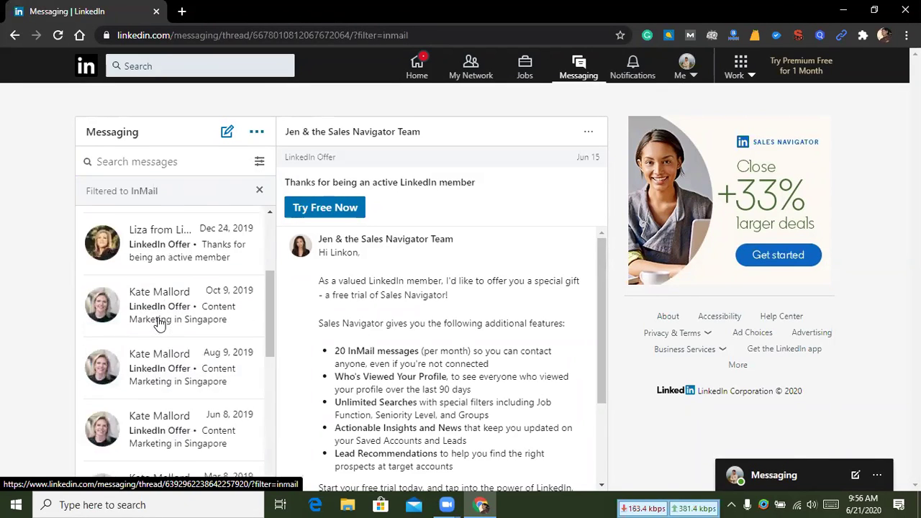
scroll(160, 324, "up", 4)
left_click(260, 163)
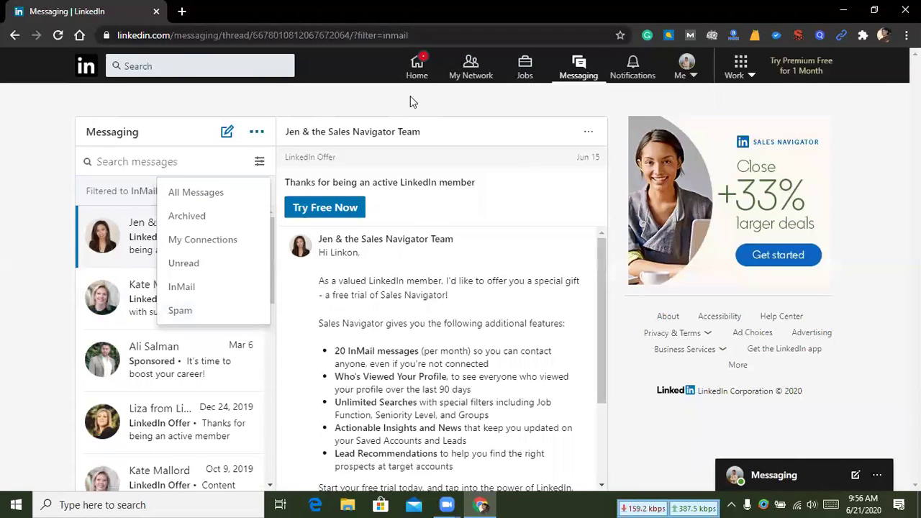
Load the new posts in the home feed and take a brief look at the additional LinkedIn products.
left_click(416, 72)
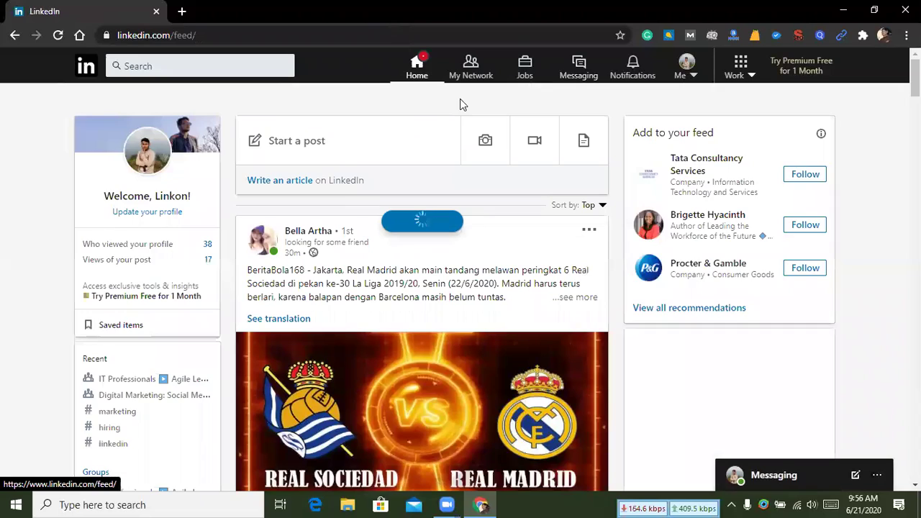
scroll(318, 216, "down", 6)
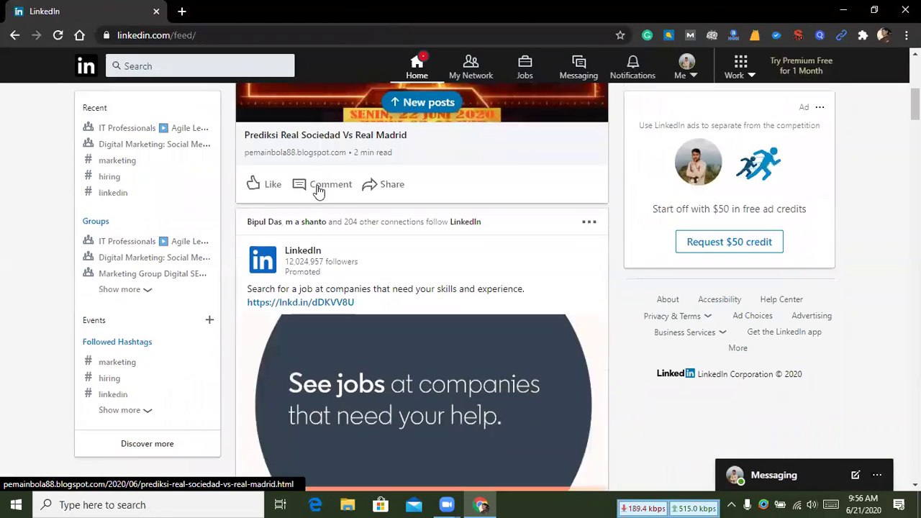
scroll(319, 187, "up", 9)
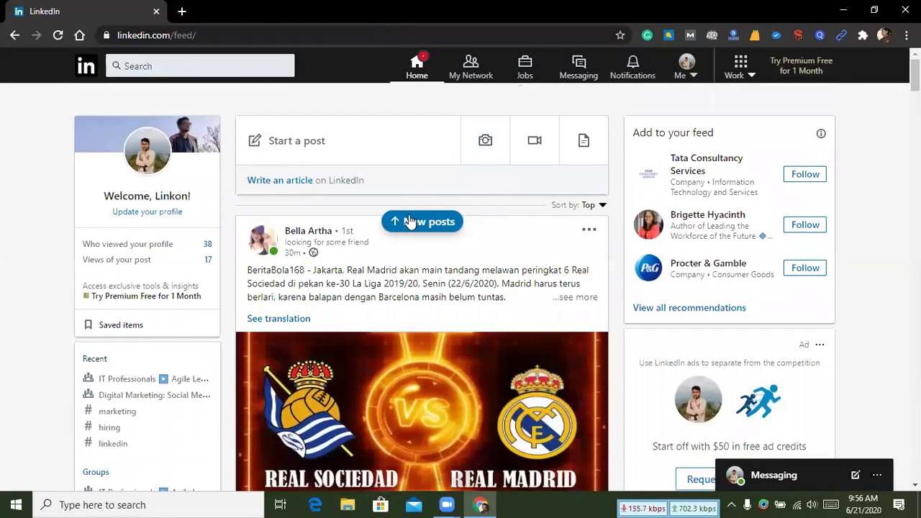
left_click(408, 221)
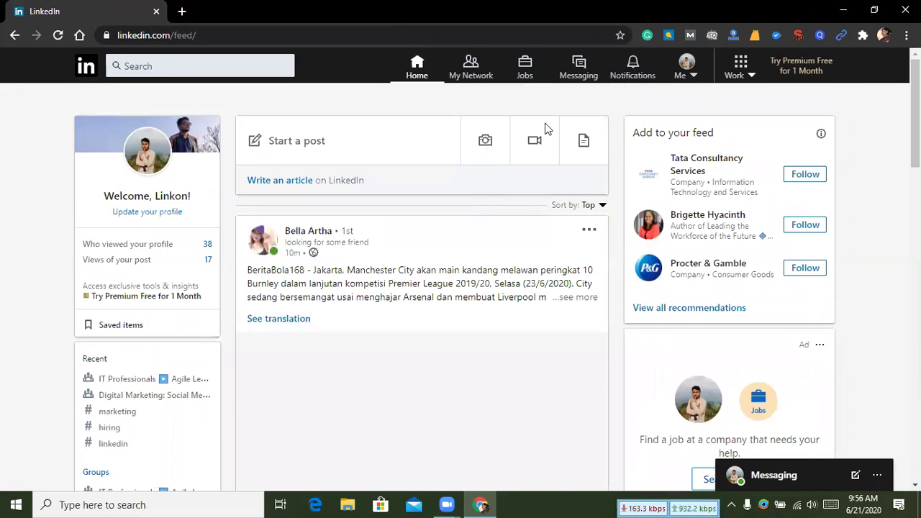
left_click(745, 75)
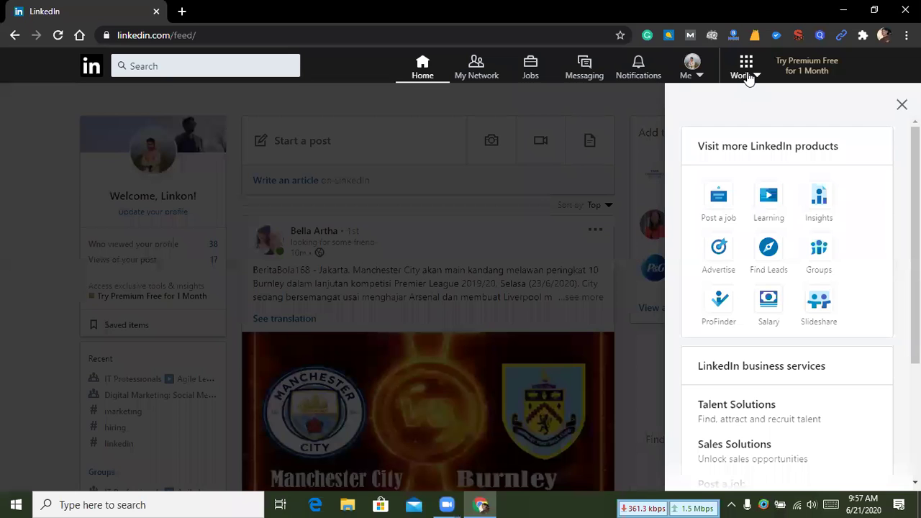
left_click(755, 75)
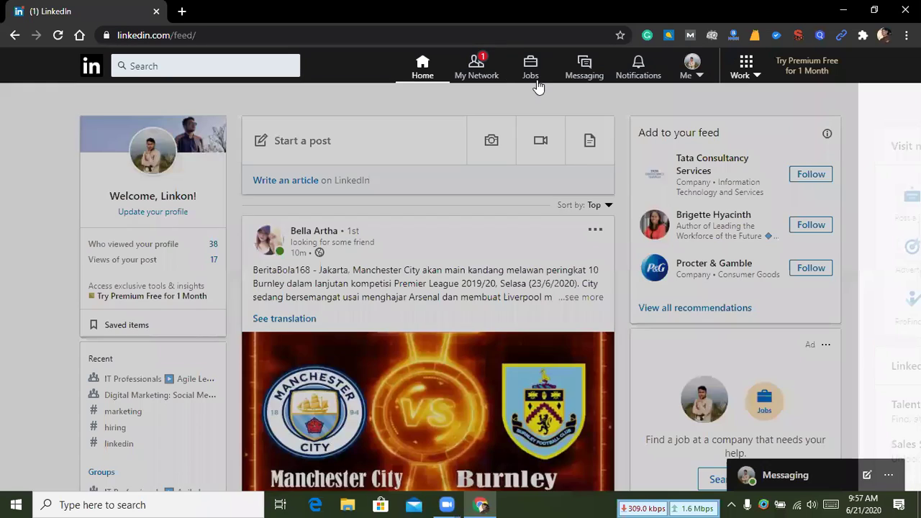
Accept the pending connection invitation on the network page.
left_click(478, 69)
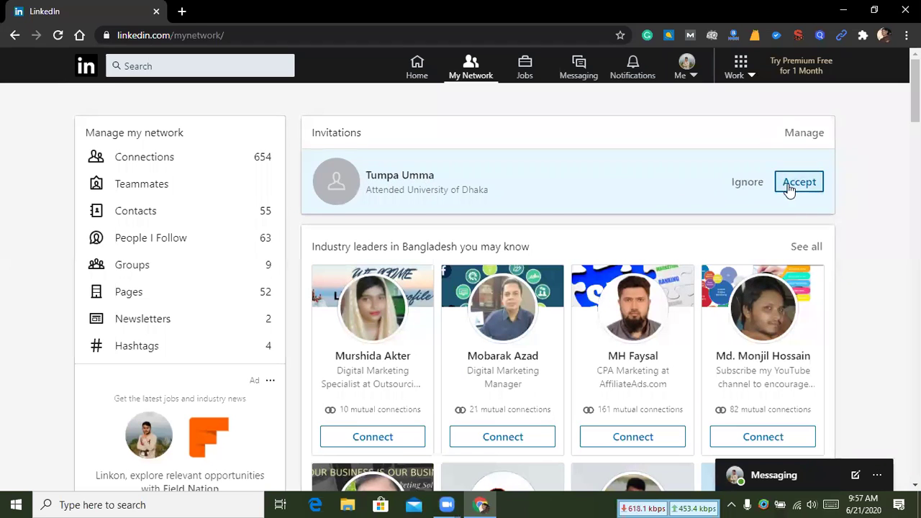
left_click(798, 182)
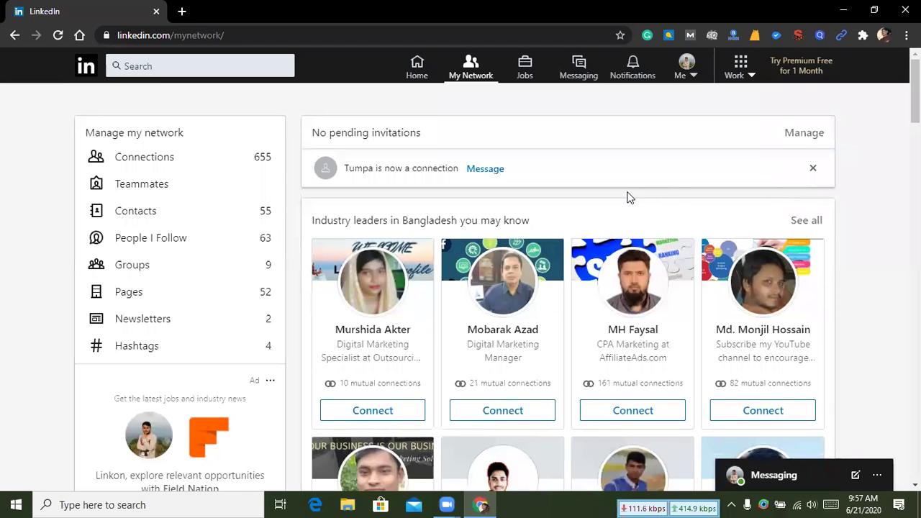
Send connection requests to two digital marketing managers, the CPA marketer and the digital marketing specialist among the suggested industry leaders in Bangladesh.
scroll(504, 214, "down", 3)
scroll(436, 205, "up", 1)
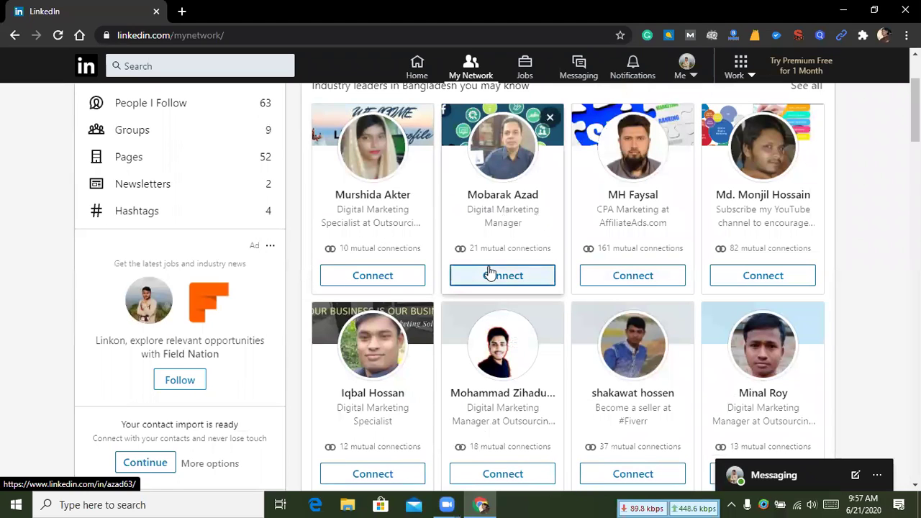
left_click(651, 281)
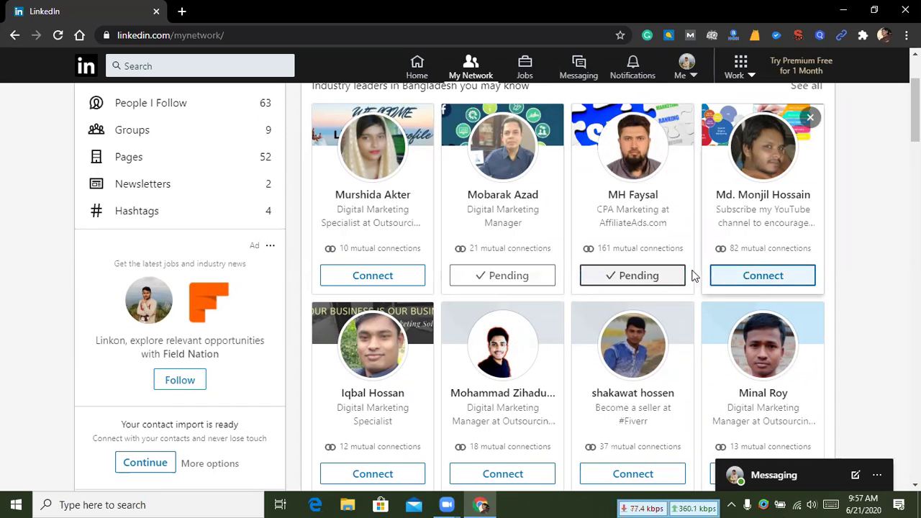
scroll(702, 301, "down", 2)
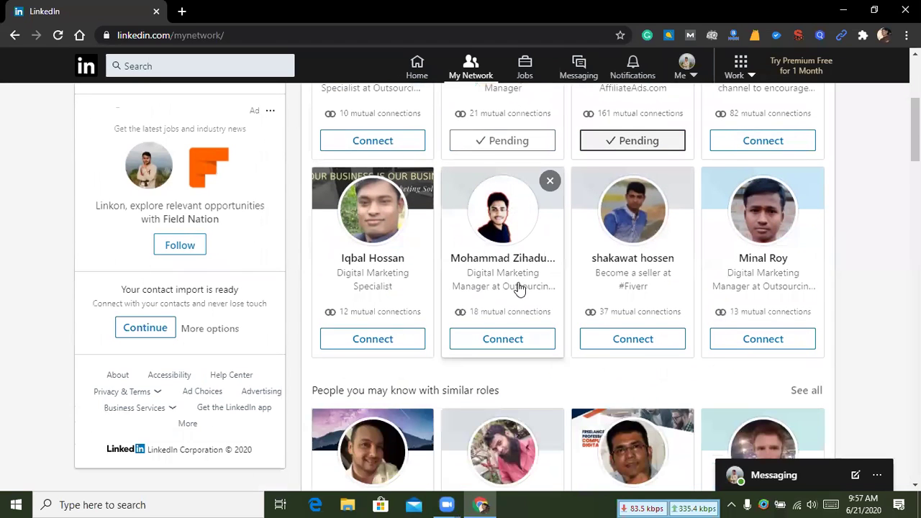
left_click(494, 339)
left_click(344, 339)
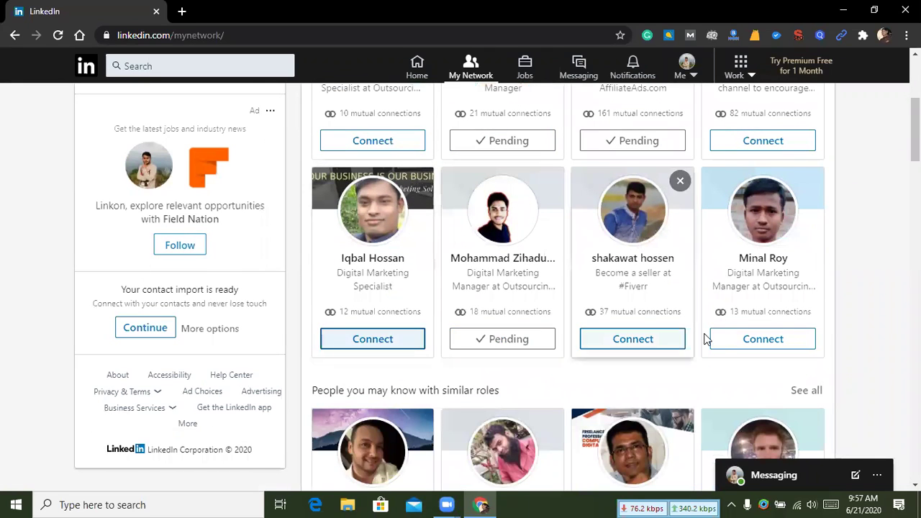
Send a connection request to the #SEO profile among the people with similar roles.
scroll(635, 346, "down", 3)
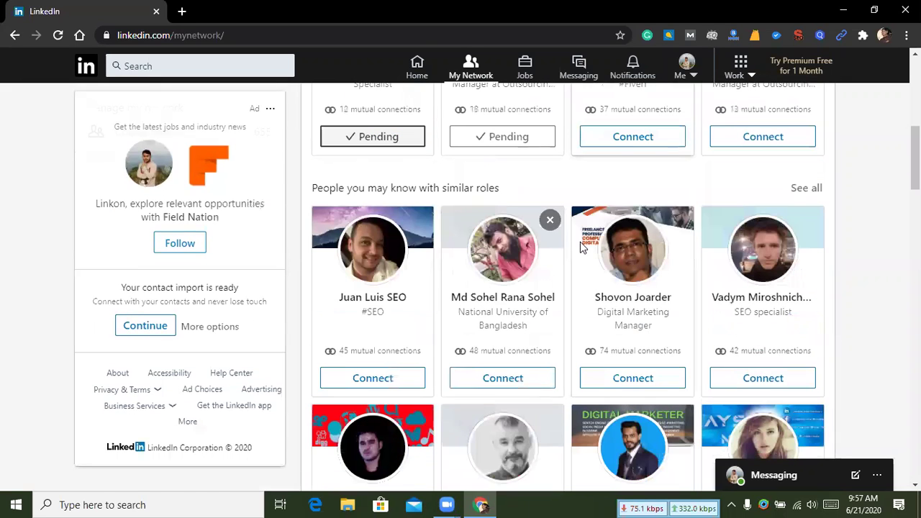
scroll(417, 327, "down", 1)
left_click(373, 310)
scroll(684, 311, "down", 2)
scroll(559, 306, "up", 10)
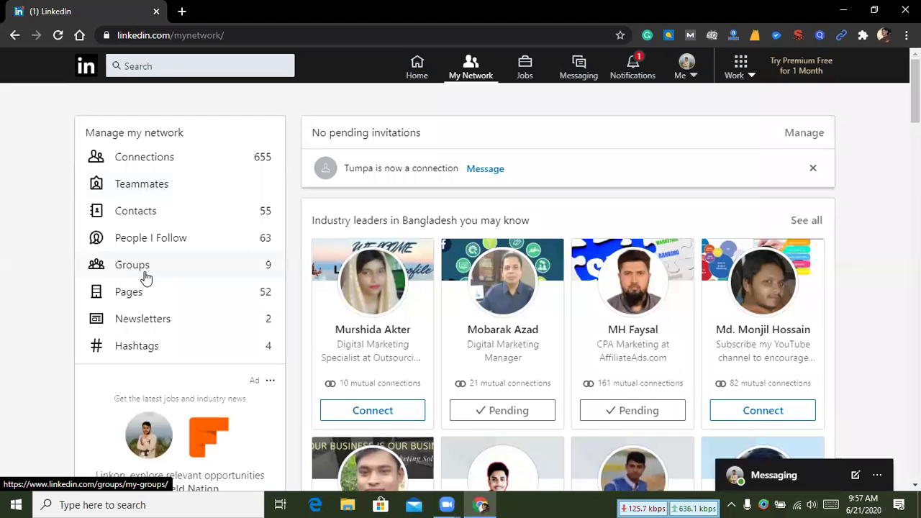
Open the saved contacts and look through the list of contacts imported from Google.
left_click(161, 217)
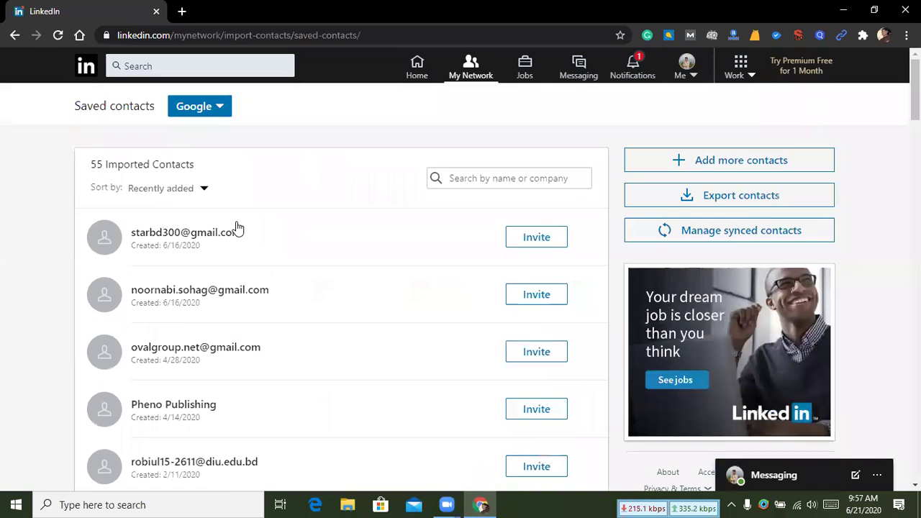
scroll(283, 247, "down", 1)
scroll(269, 236, "up", 1)
scroll(262, 238, "down", 1)
scroll(261, 238, "down", 3)
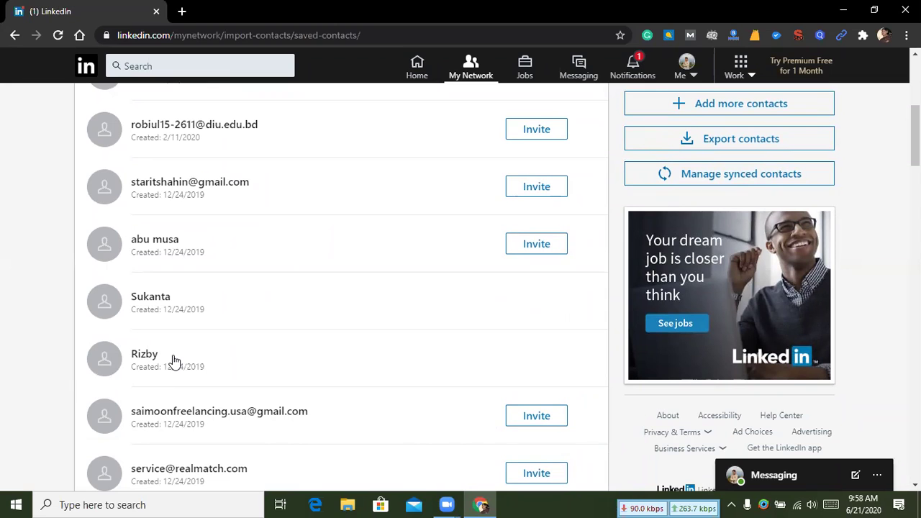
scroll(227, 358, "down", 5)
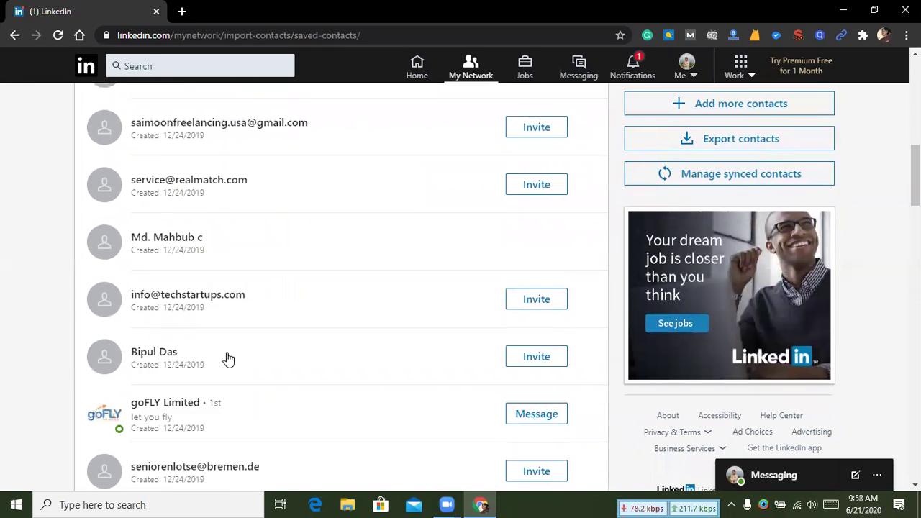
scroll(222, 325, "down", 8)
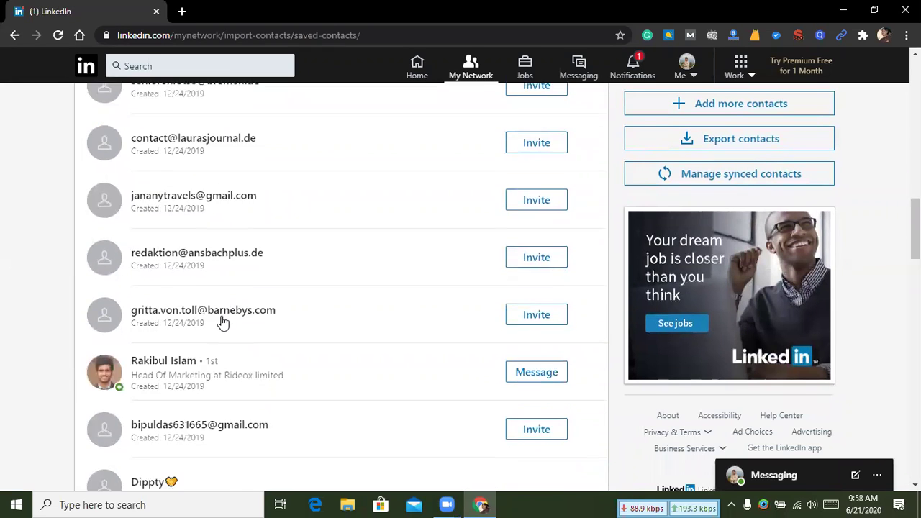
scroll(253, 317, "down", 9)
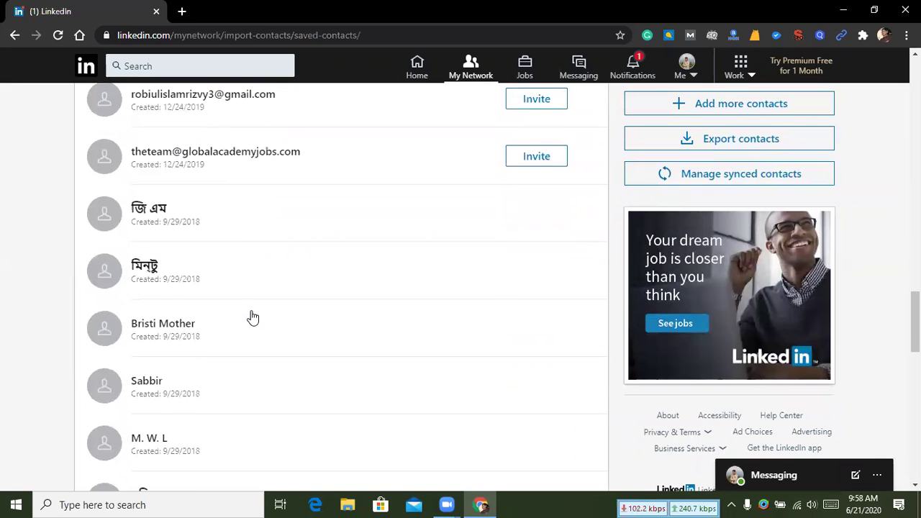
Examine the imported Google contacts down to the oldest entries, checking which ones can be invited, connected with or messaged.
scroll(252, 317, "down", 6)
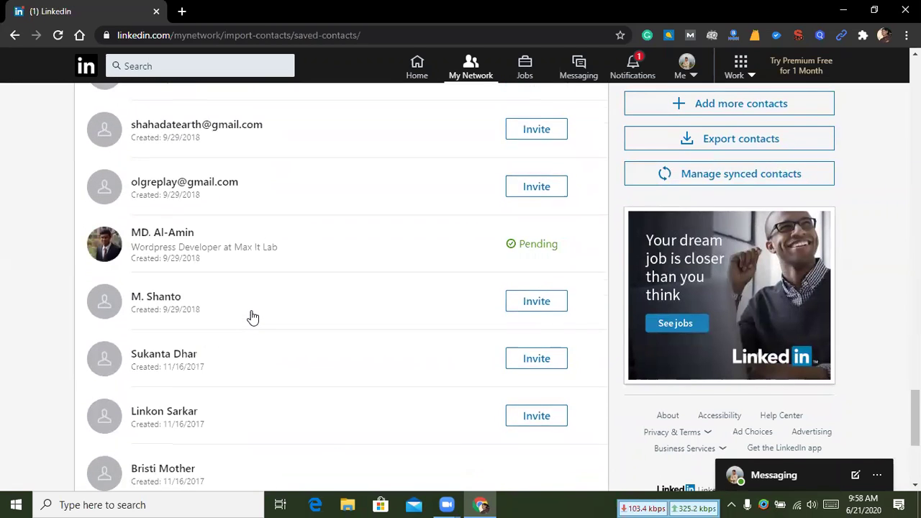
scroll(252, 317, "up", 3)
scroll(253, 317, "down", 3)
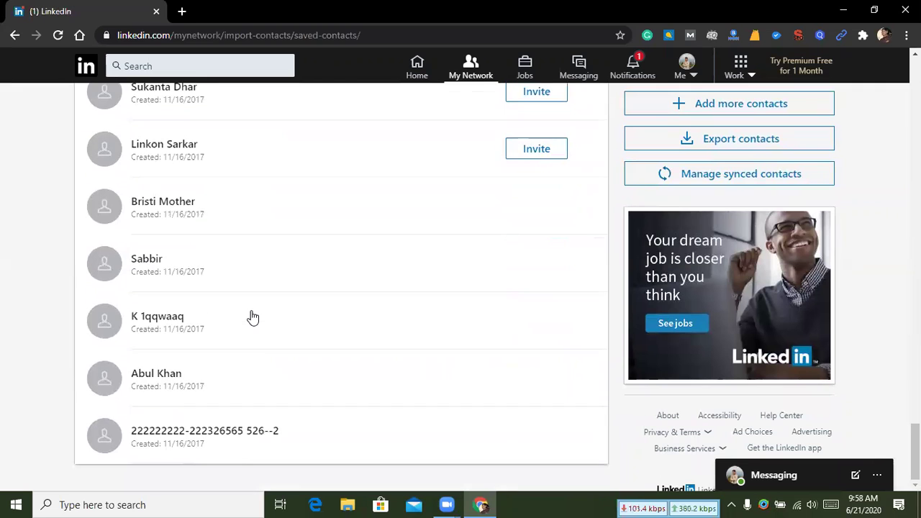
scroll(253, 317, "up", 15)
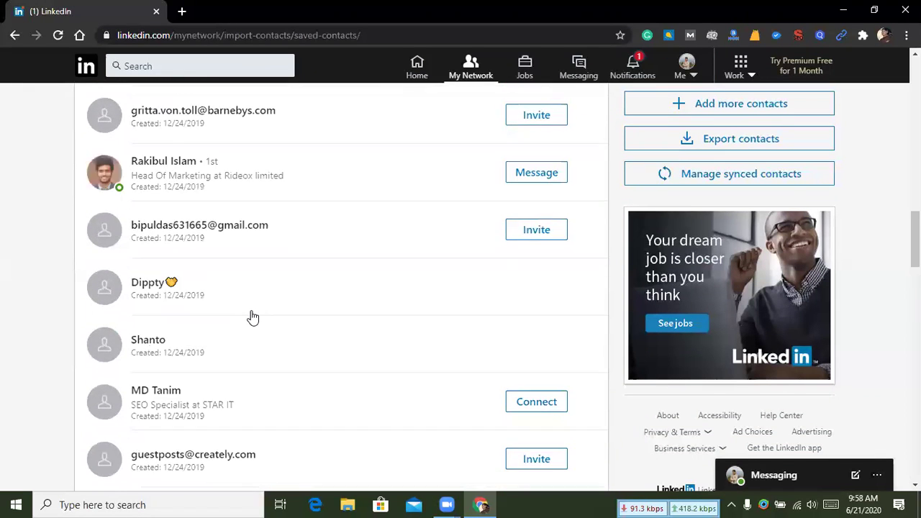
scroll(252, 318, "up", 8)
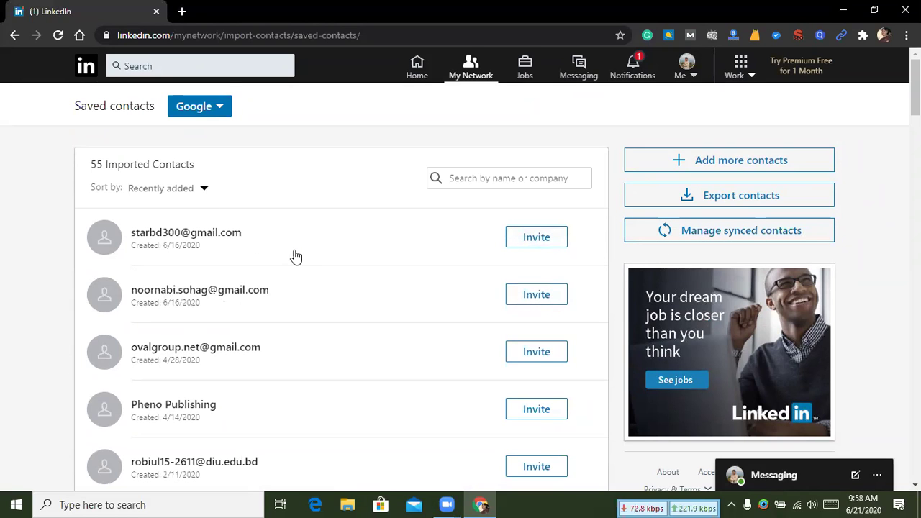
scroll(306, 247, "down", 3)
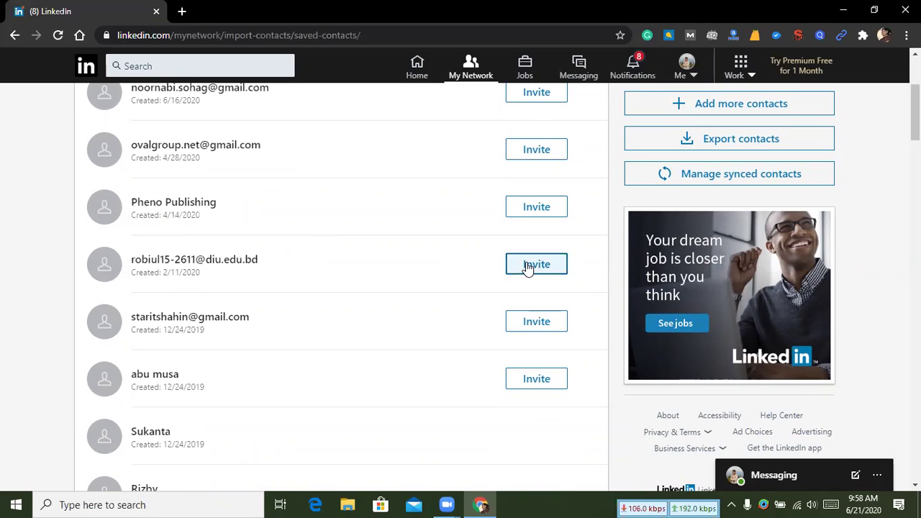
scroll(450, 269, "down", 3)
scroll(475, 259, "up", 2)
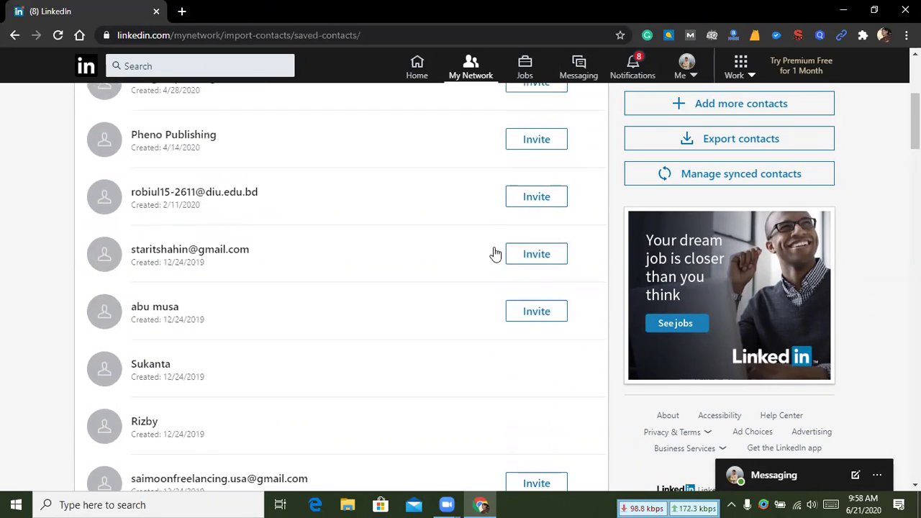
scroll(419, 267, "down", 3)
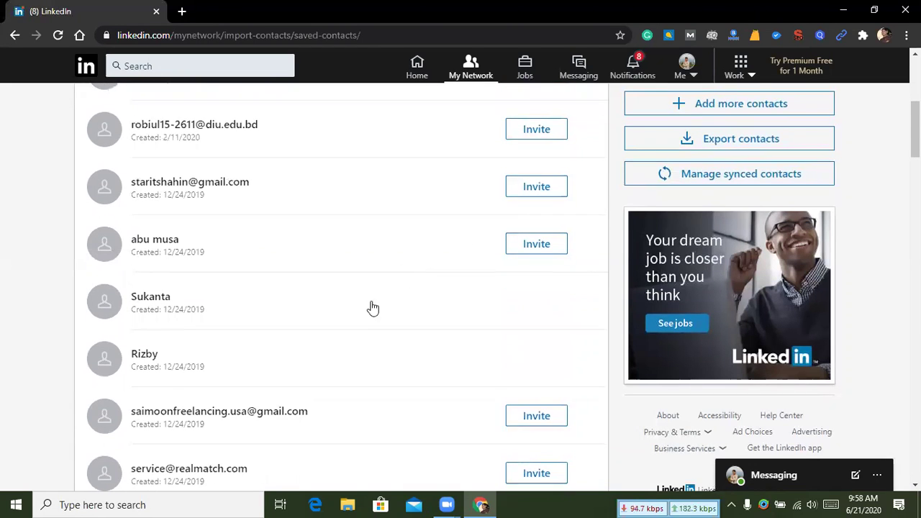
scroll(441, 288, "down", 3)
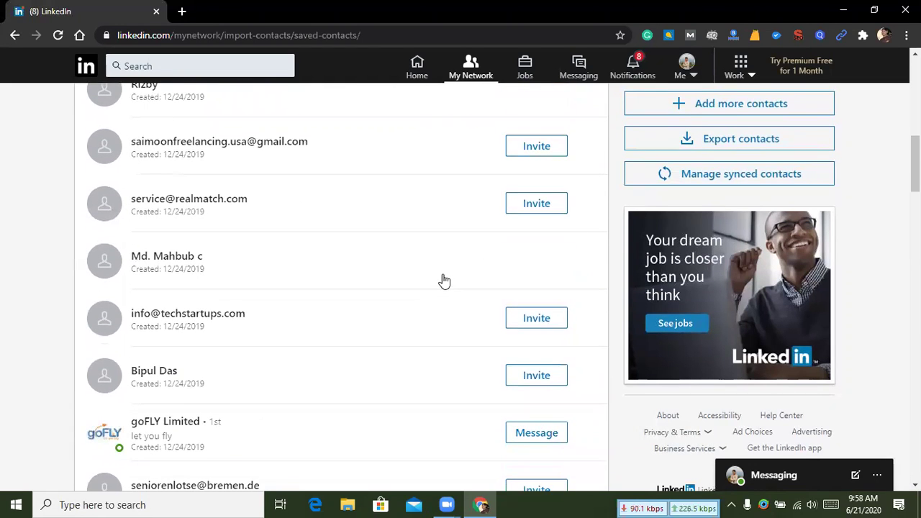
scroll(299, 285, "up", 6)
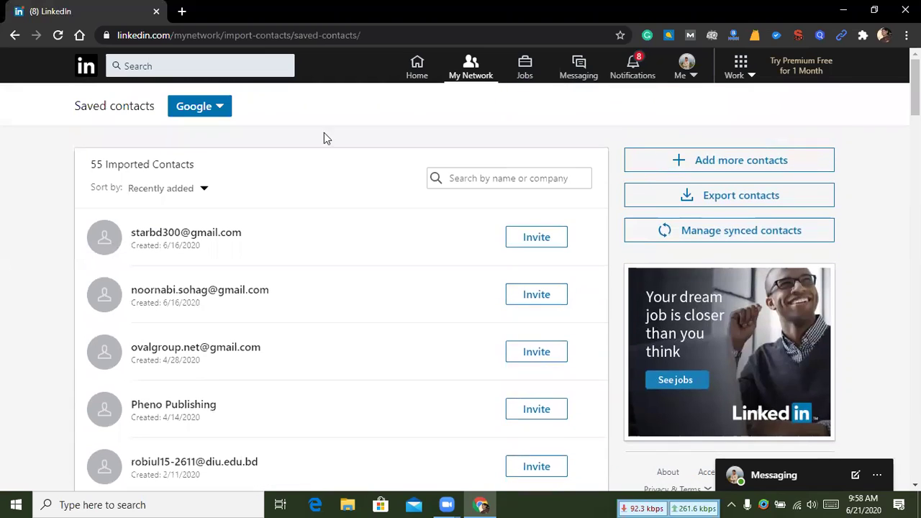
View the imported contact information of the most recently added saved contact, and close it.
left_click(15, 34)
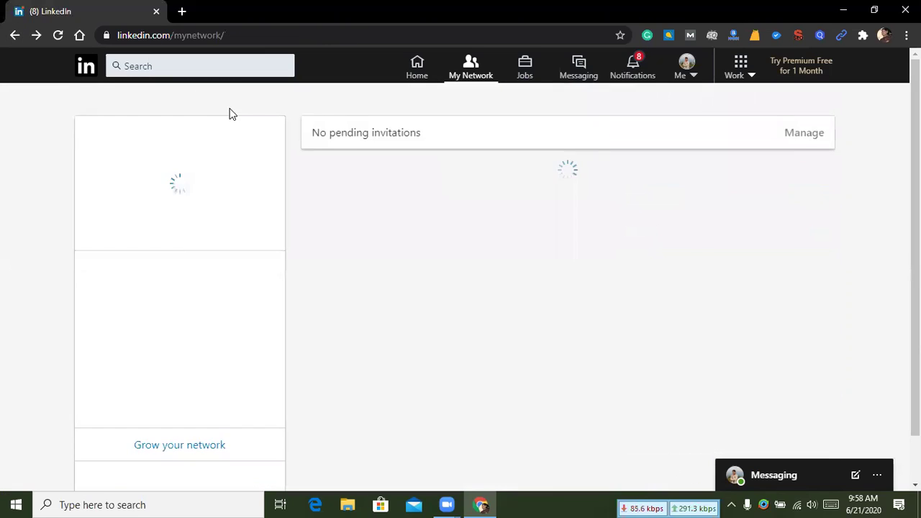
left_click(38, 35)
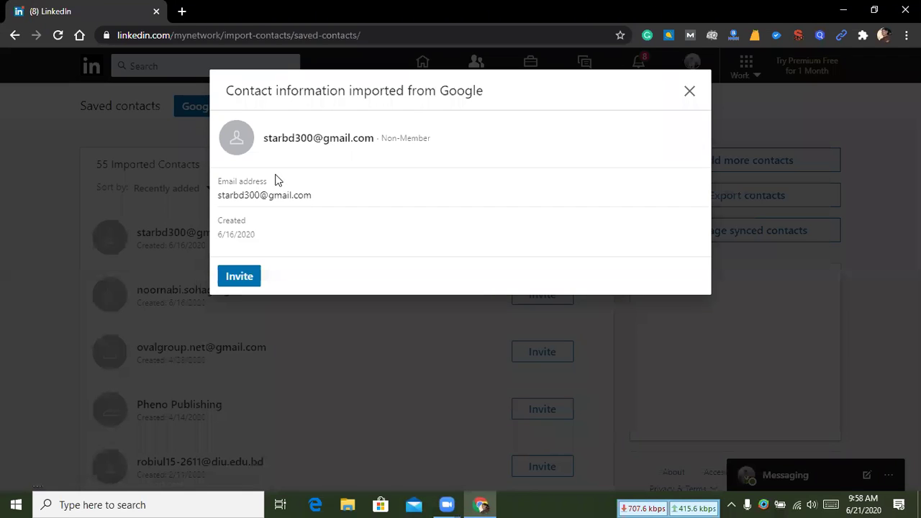
left_click(689, 93)
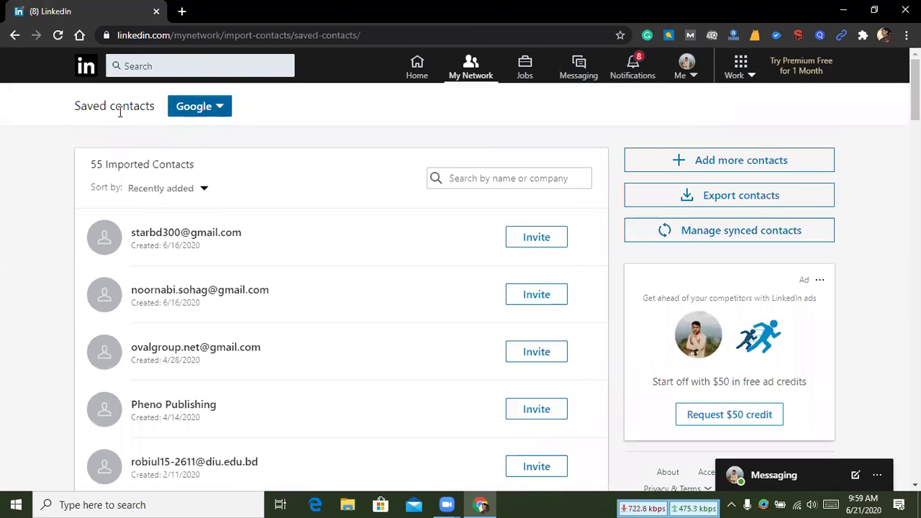
Check which import sources can be chosen for the saved contacts, leaving the selection as it is.
left_click_drag(81, 106, 158, 106)
left_click(197, 106)
left_click(220, 108)
left_click(223, 108)
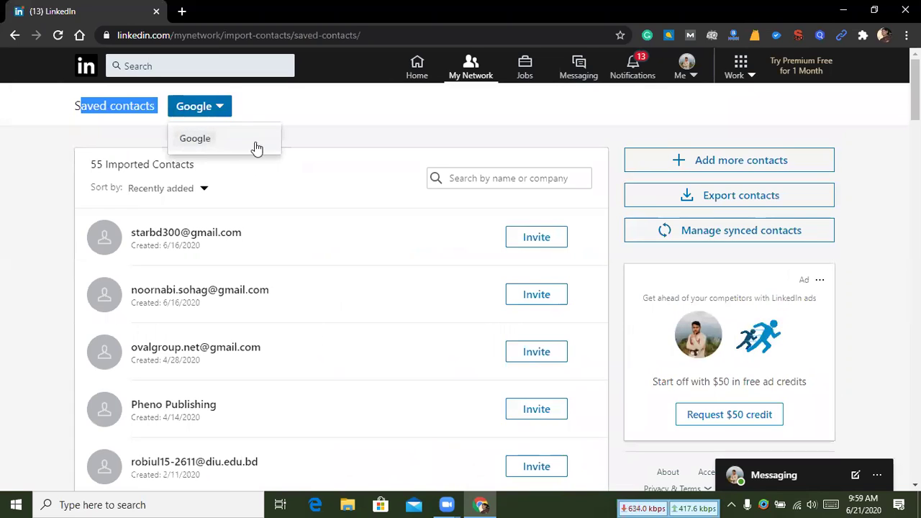
left_click(431, 112)
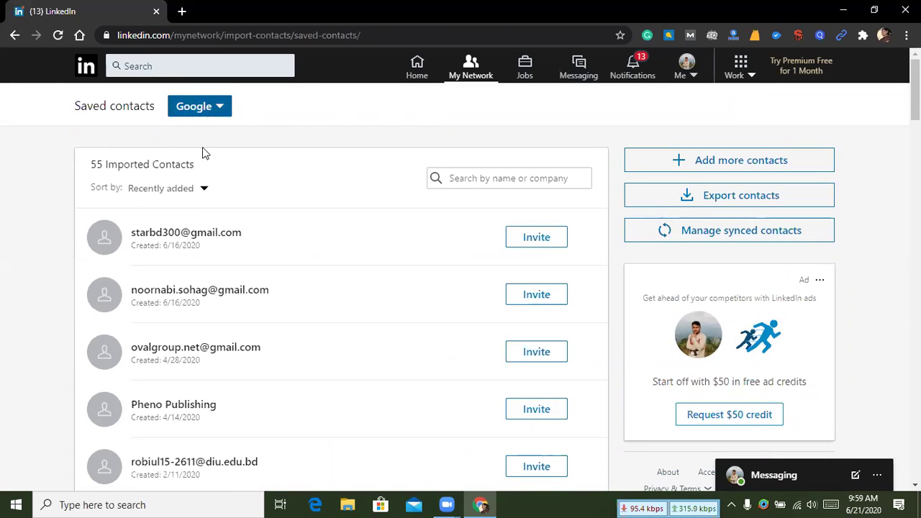
Open the notifications and look through the recent reactions to the account's posts.
left_click(636, 73)
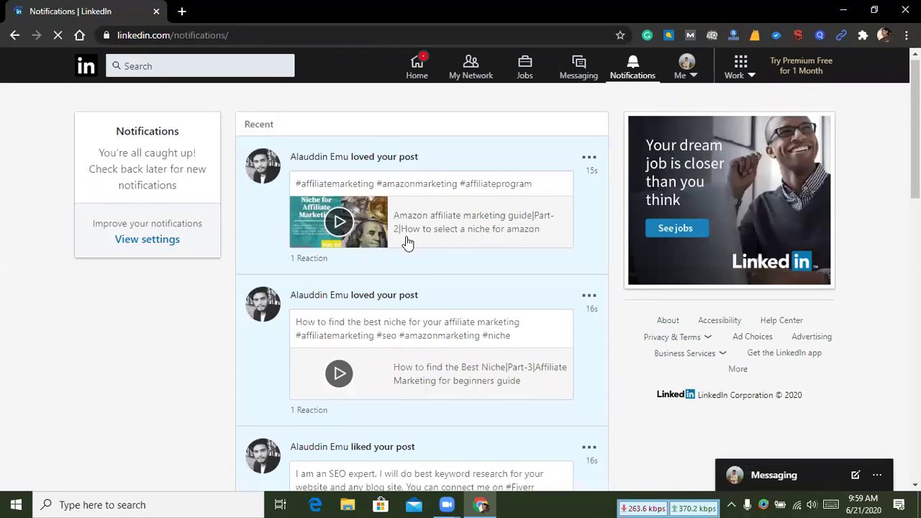
scroll(403, 242, "down", 5)
scroll(401, 242, "down", 2)
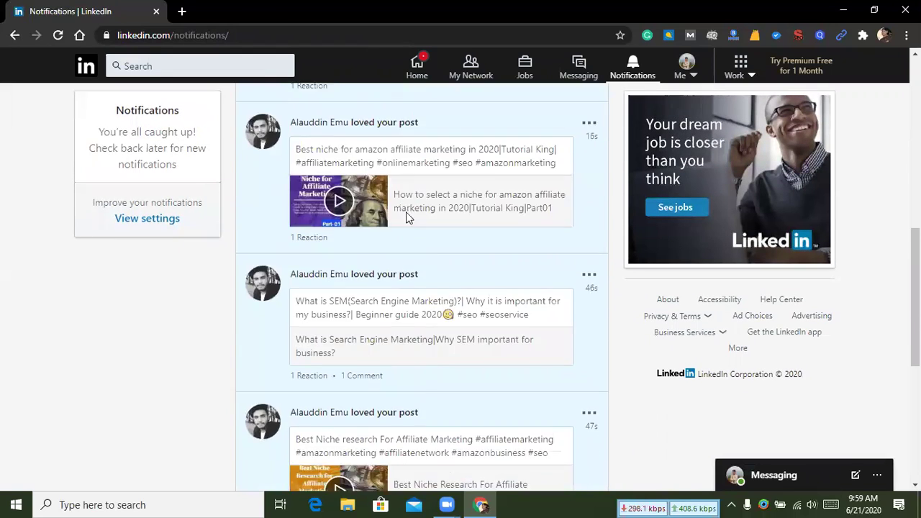
scroll(407, 216, "up", 5)
Open the home feed, look over the first posts and view the account's profile and settings options.
left_click(412, 73)
left_click(465, 115)
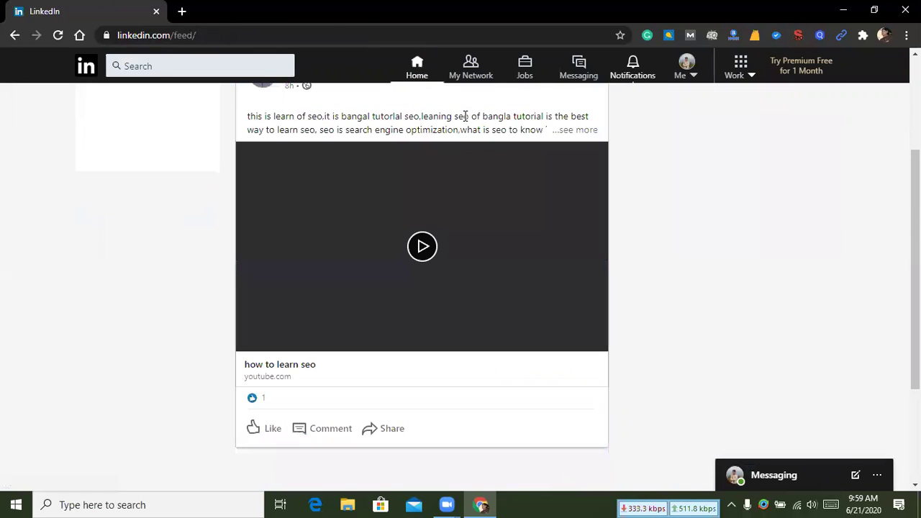
scroll(430, 146, "up", 5)
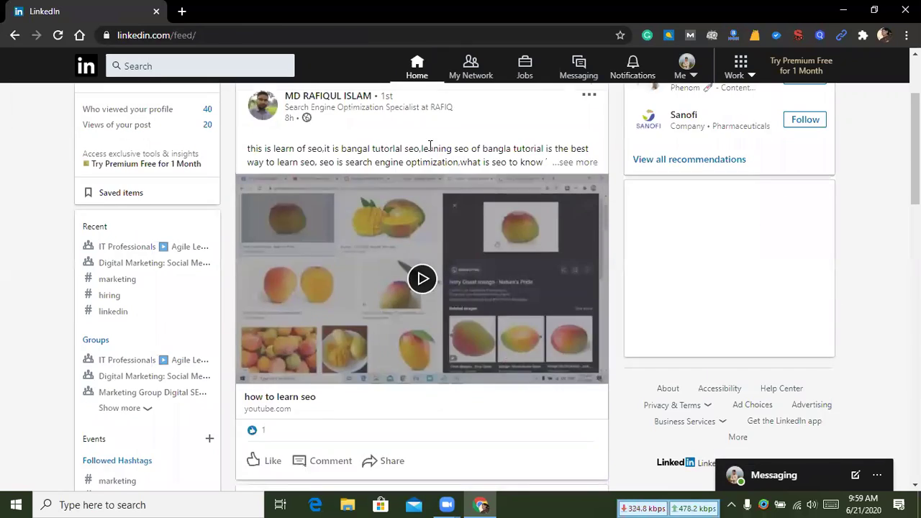
scroll(388, 187, "down", 5)
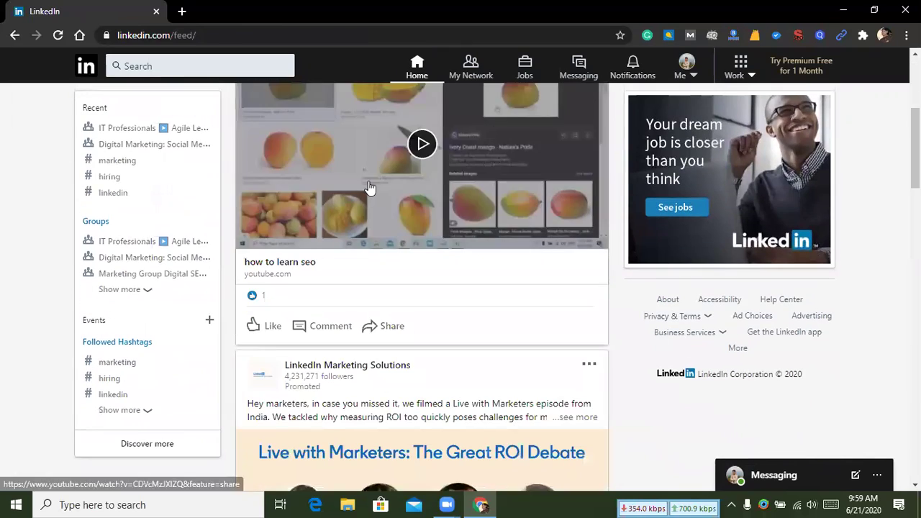
scroll(375, 176, "up", 5)
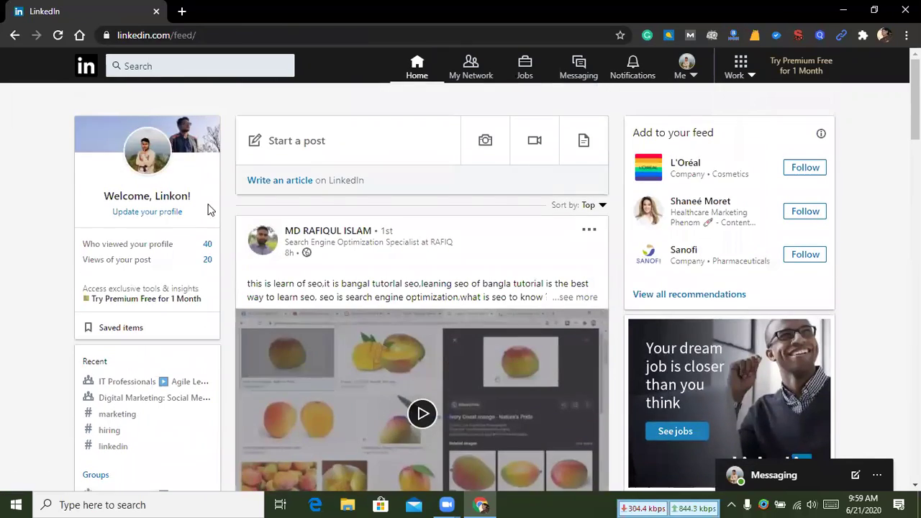
left_click(683, 75)
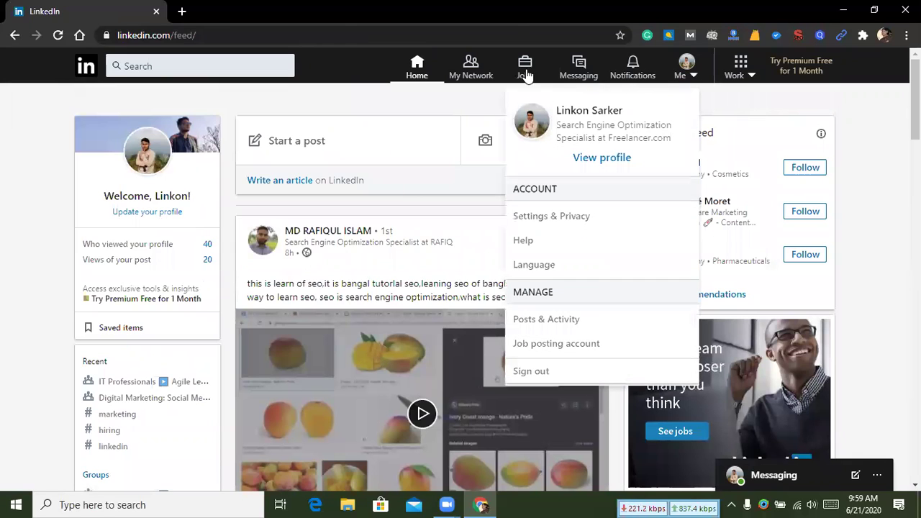
Go to the network page and open the list of joined groups.
left_click(496, 72)
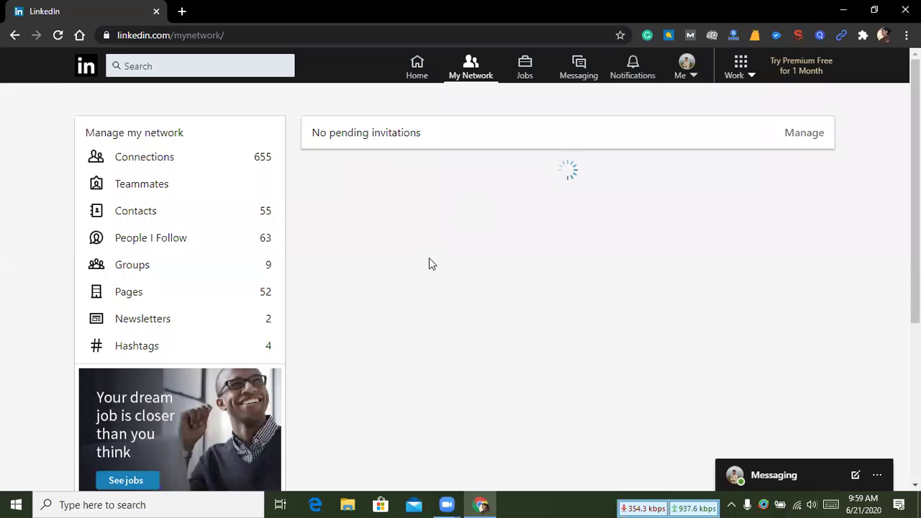
scroll(159, 269, "down", 1)
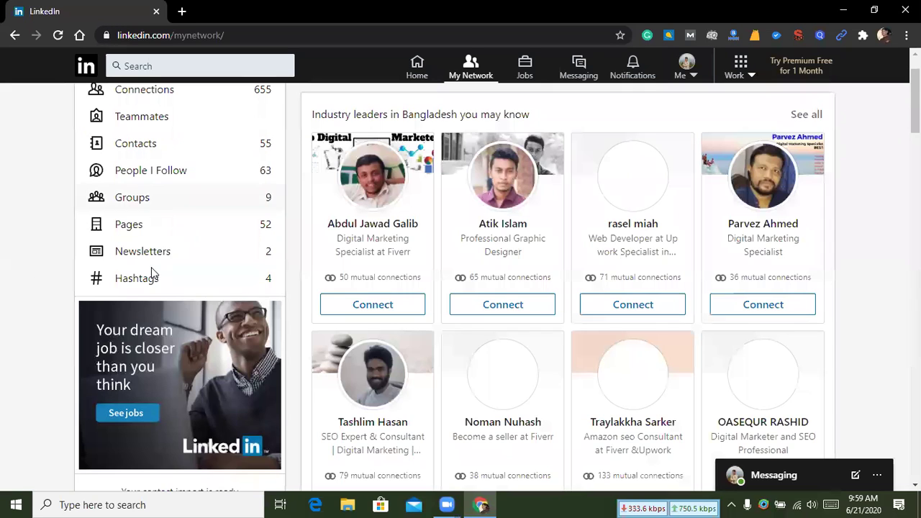
left_click(164, 199)
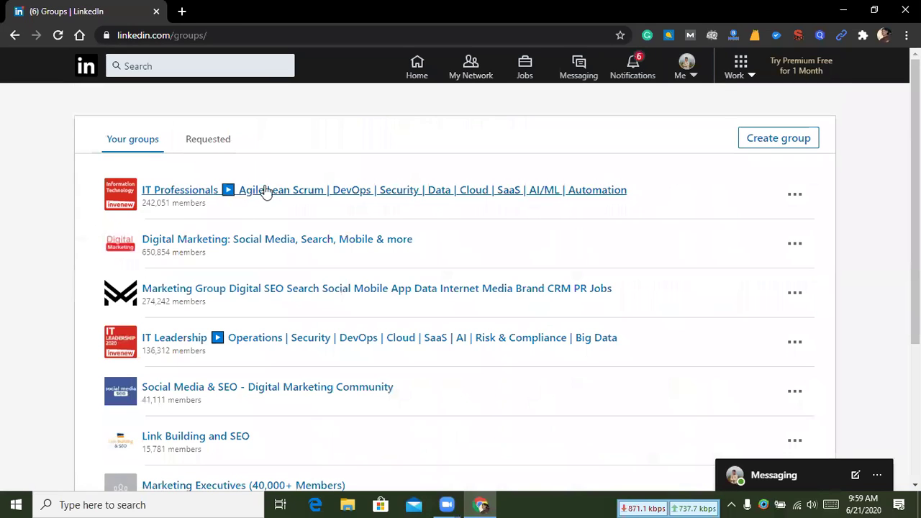
Look through the groups with pending requests to join, from Digital Marketing to SEO Specialist Groups.
left_click(202, 144)
scroll(231, 209, "down", 1)
scroll(232, 210, "up", 1)
left_click(742, 220)
scroll(727, 317, "down", 1)
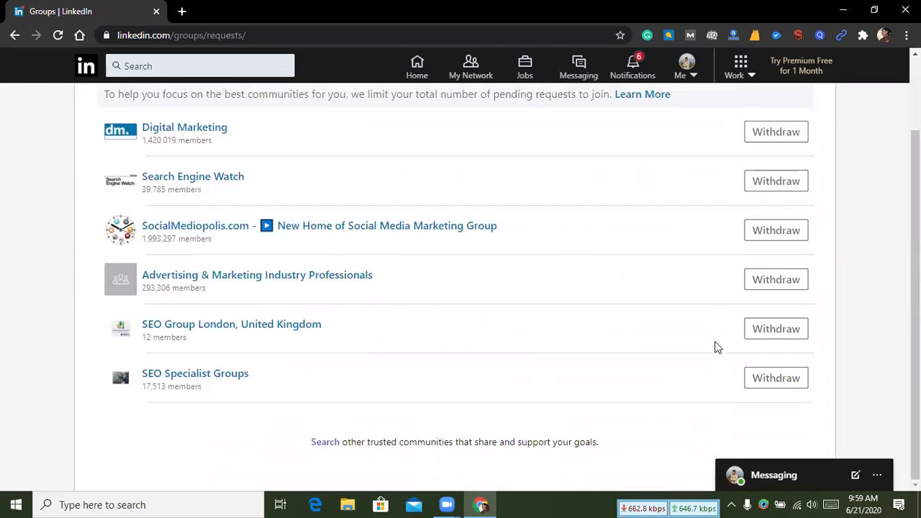
scroll(264, 331, "up", 1)
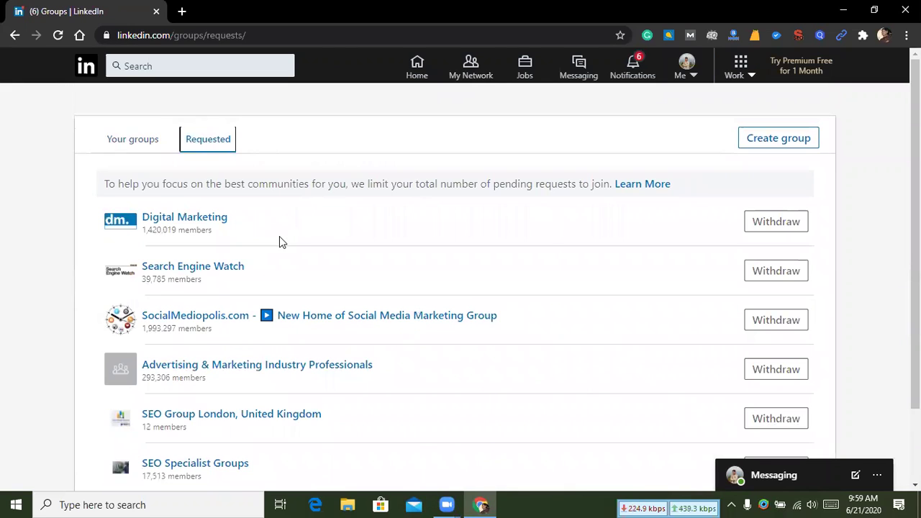
scroll(309, 243, "down", 1)
scroll(709, 240, "up", 1)
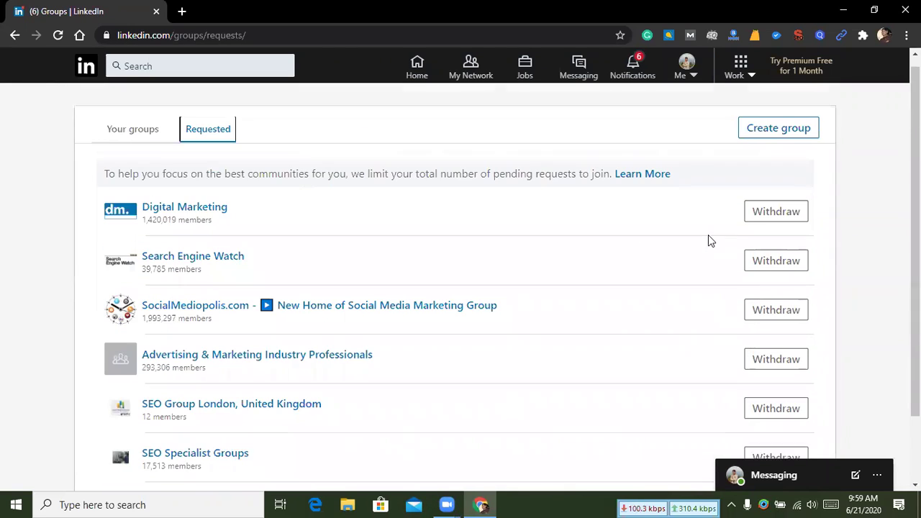
Return to the joined groups and look through the whole list down to Expert SEO Community.
left_click(134, 144)
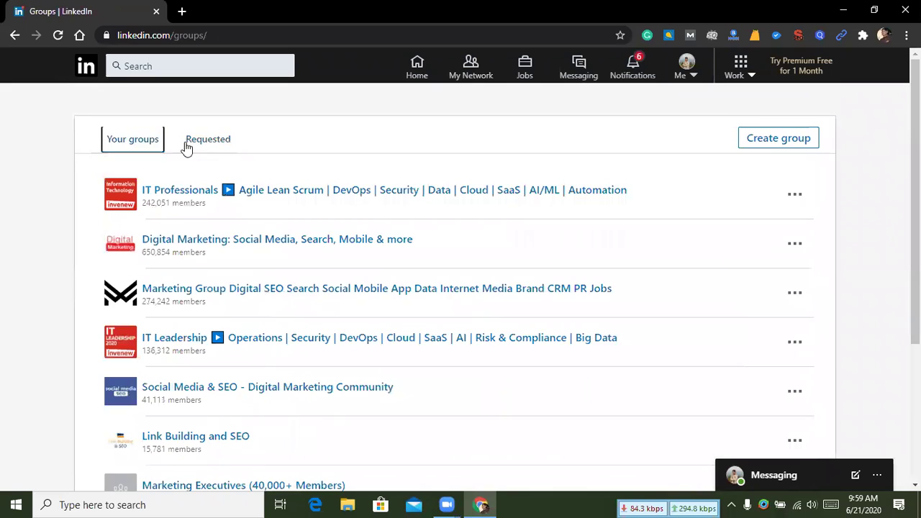
scroll(270, 206, "down", 3)
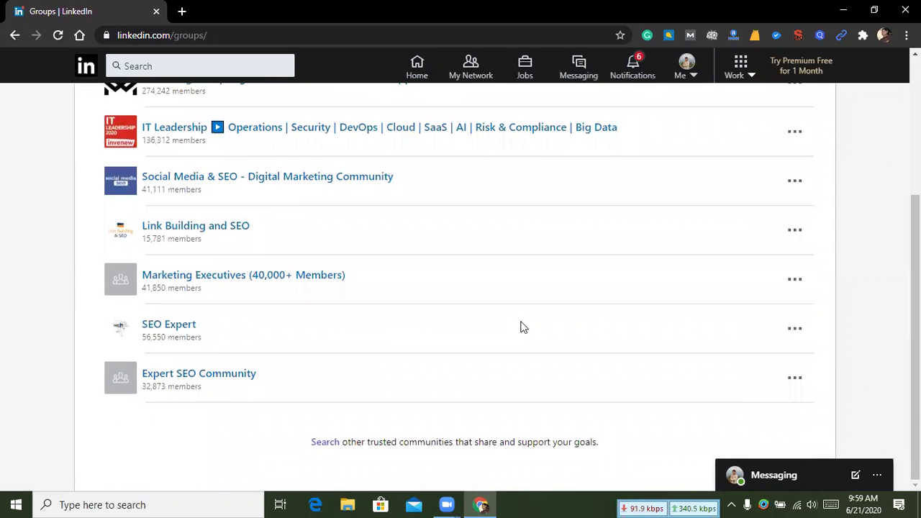
scroll(612, 324, "up", 3)
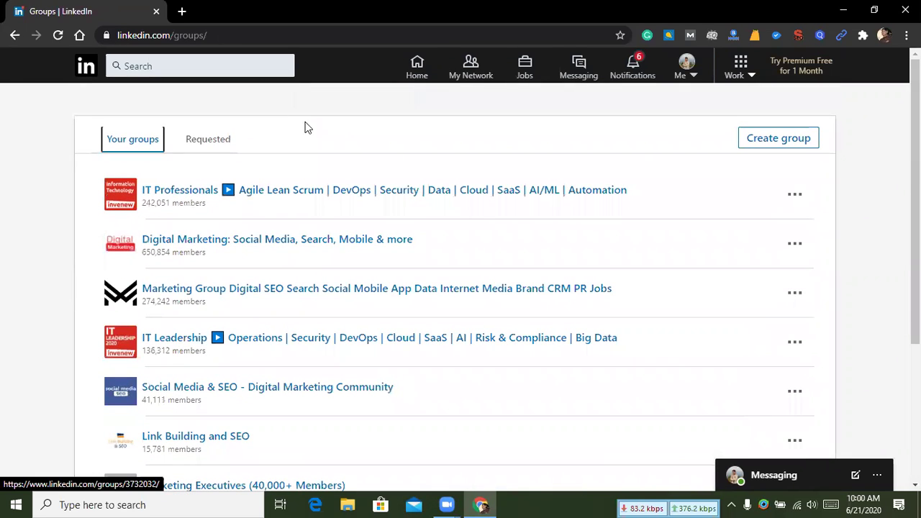
Review the pending group requests once more and go back to the list of joined groups.
left_click(227, 147)
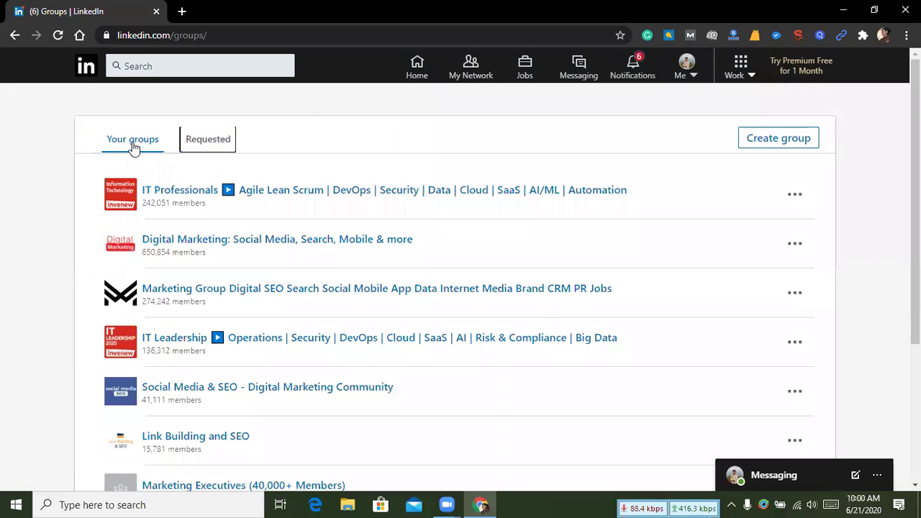
scroll(465, 232, "down", 1)
scroll(387, 231, "up", 1)
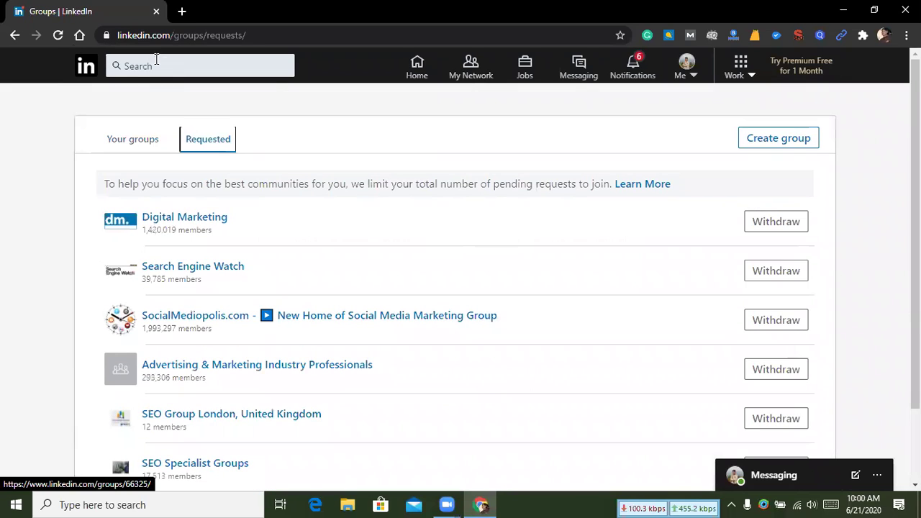
left_click(14, 35)
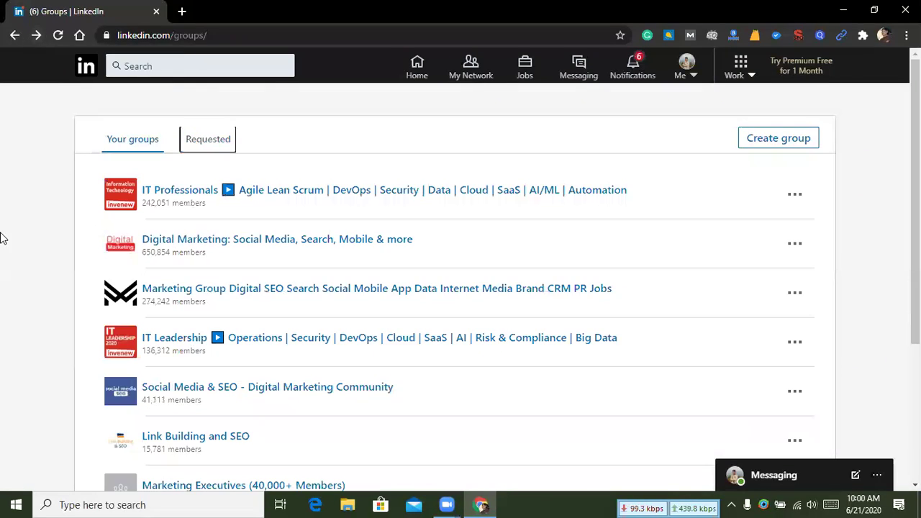
left_click(14, 34)
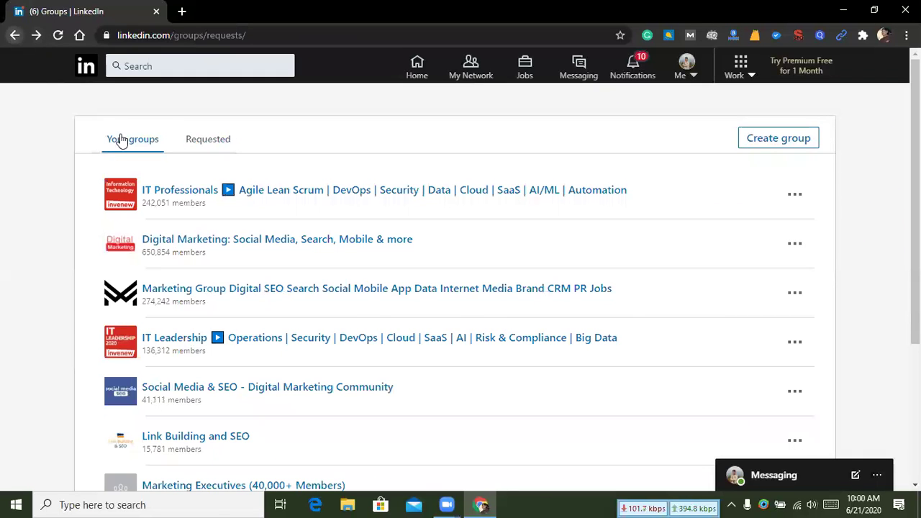
left_click(13, 36)
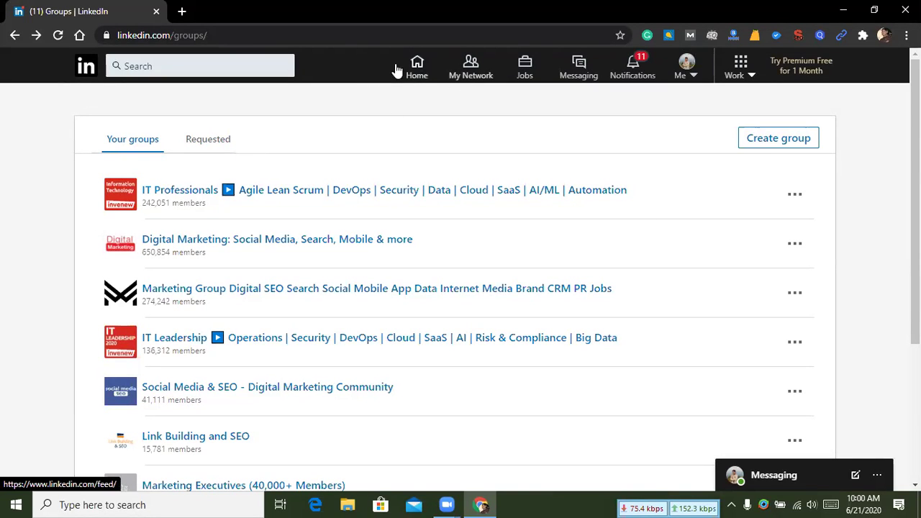
Go back to the network page, open the list of followed pages and look through it down to The Daily Star and beyond.
left_click(14, 35)
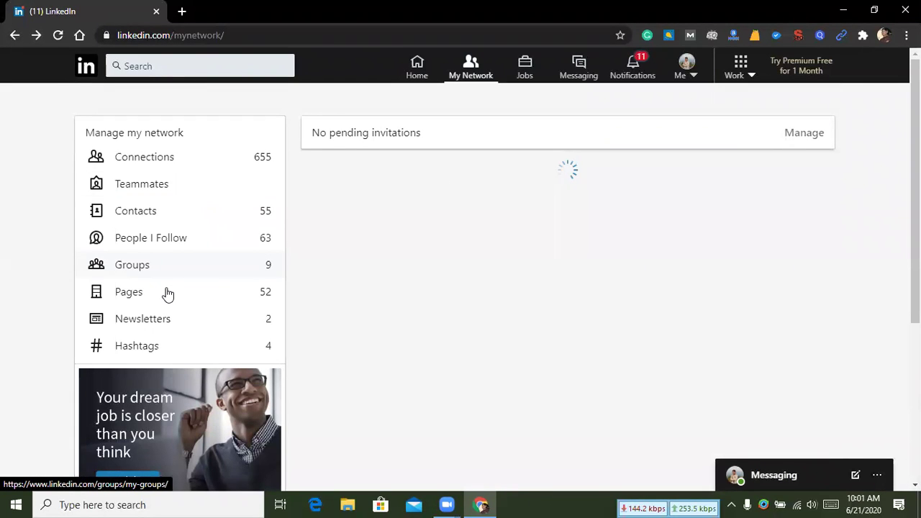
left_click(130, 292)
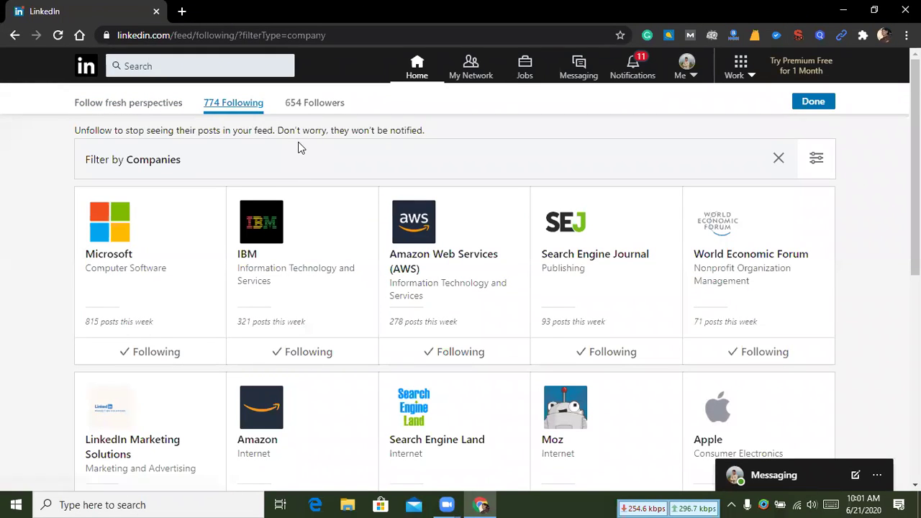
scroll(301, 148, "down", 1)
scroll(301, 147, "up", 1)
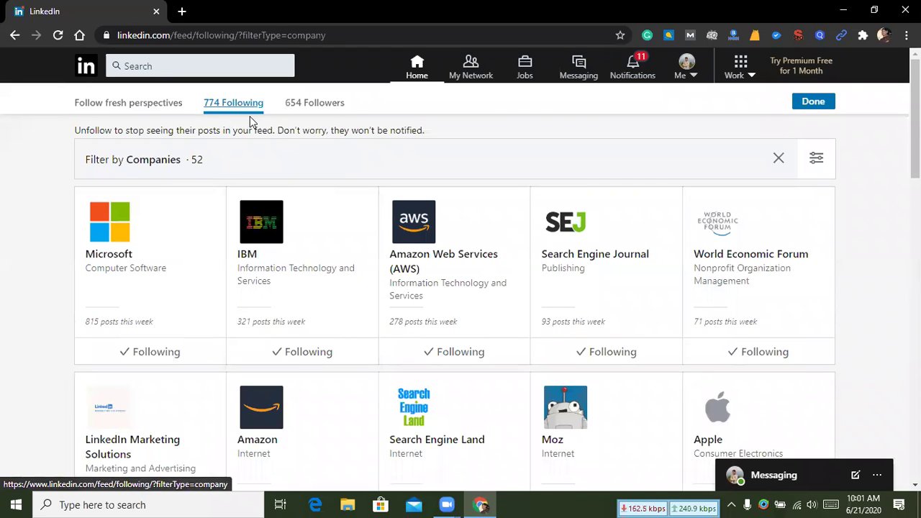
scroll(615, 164, "down", 1)
scroll(798, 164, "up", 1)
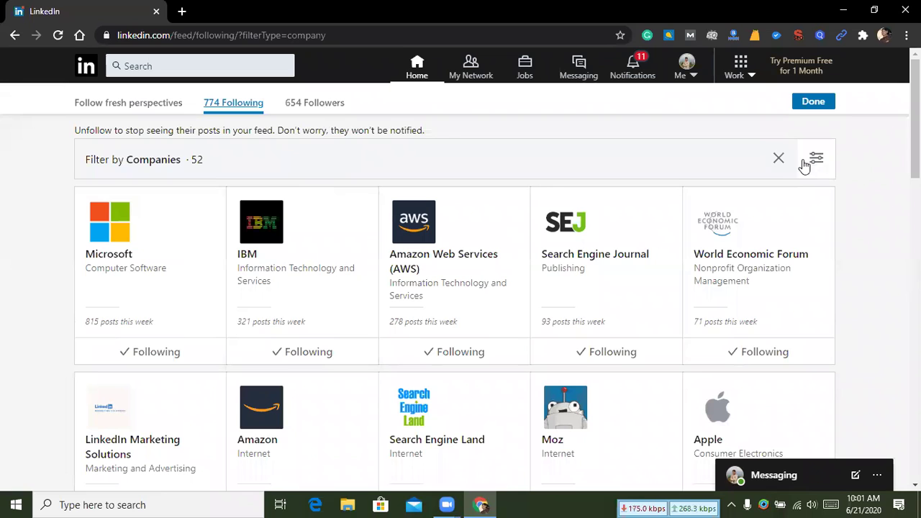
scroll(615, 270, "down", 9)
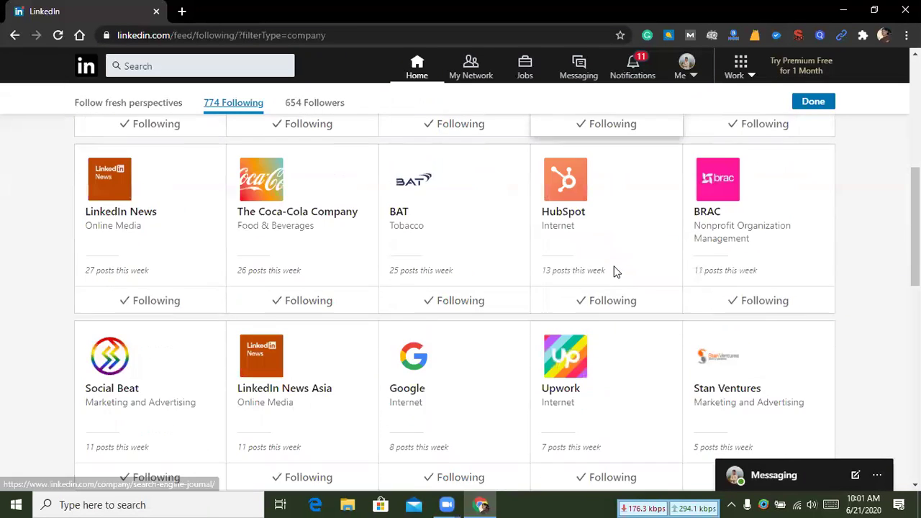
scroll(615, 272, "down", 6)
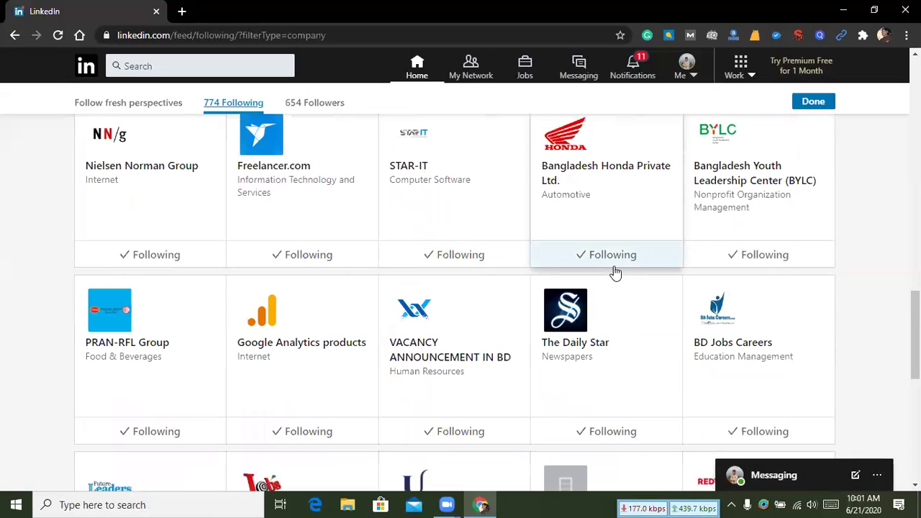
scroll(615, 272, "down", 2)
scroll(615, 273, "up", 16)
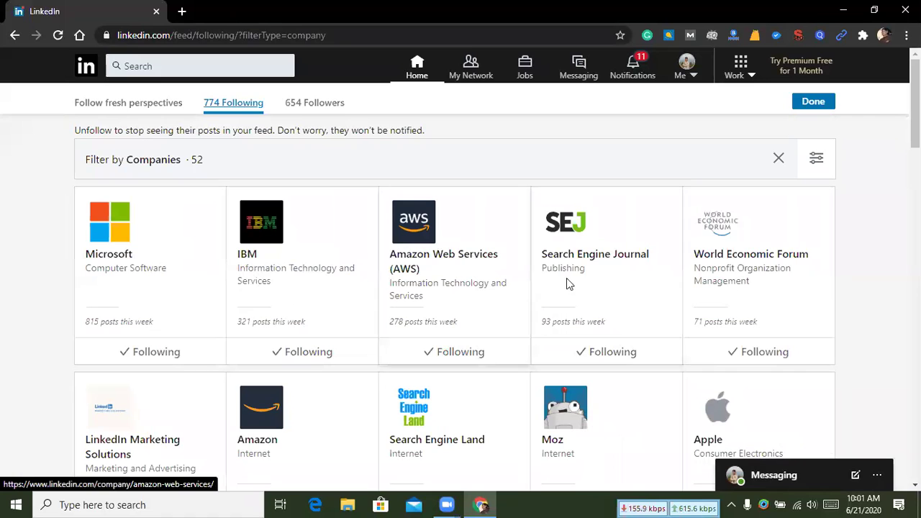
Show the filter options for the followed companies and close them again.
left_click(816, 158)
left_click(816, 159)
left_click(816, 159)
scroll(787, 309, "down", 3)
scroll(785, 323, "up", 3)
left_click(816, 160)
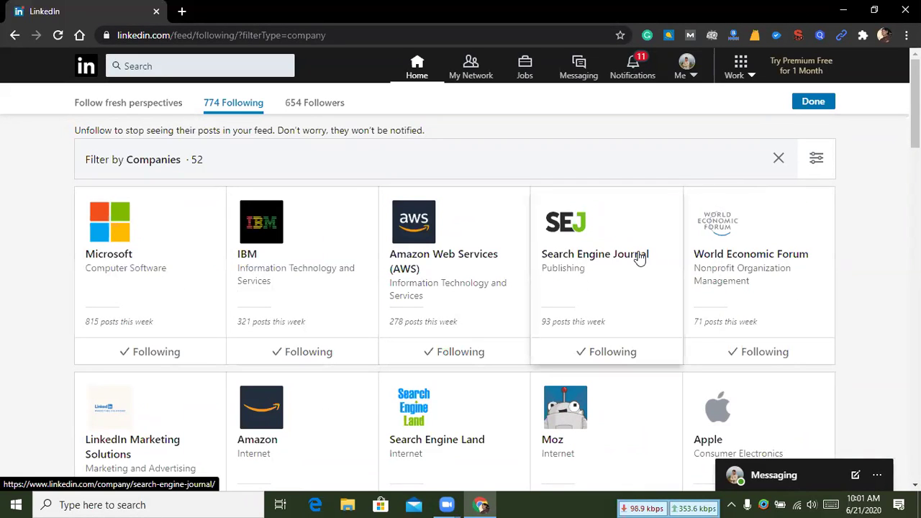
Examine the followed companies row by row down to the two SEO pages and return to the start of the list.
scroll(587, 224, "down", 4)
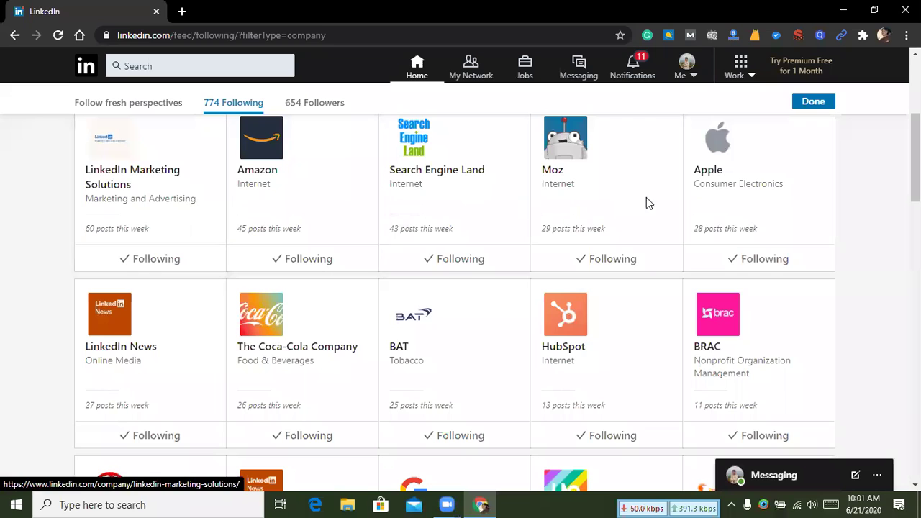
scroll(650, 212, "down", 2)
scroll(644, 214, "down", 1)
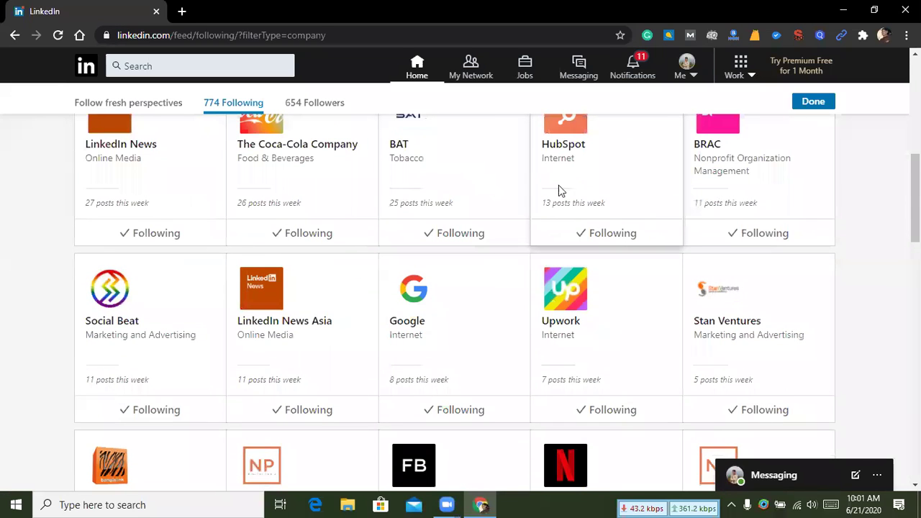
scroll(335, 235, "down", 2)
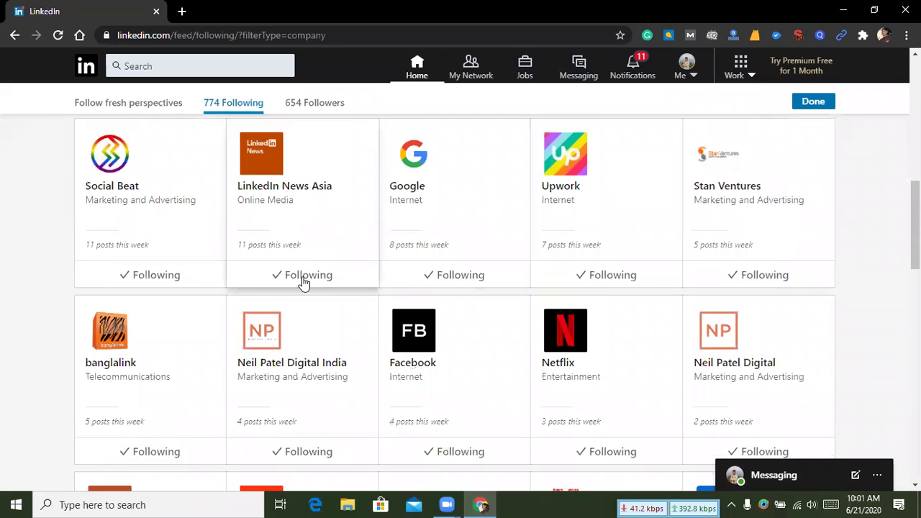
scroll(527, 253, "down", 2)
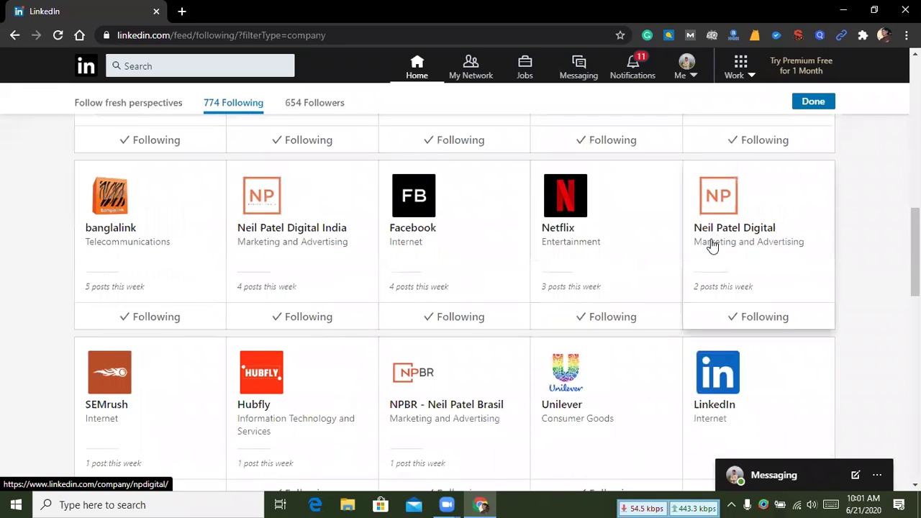
scroll(302, 216, "down", 1)
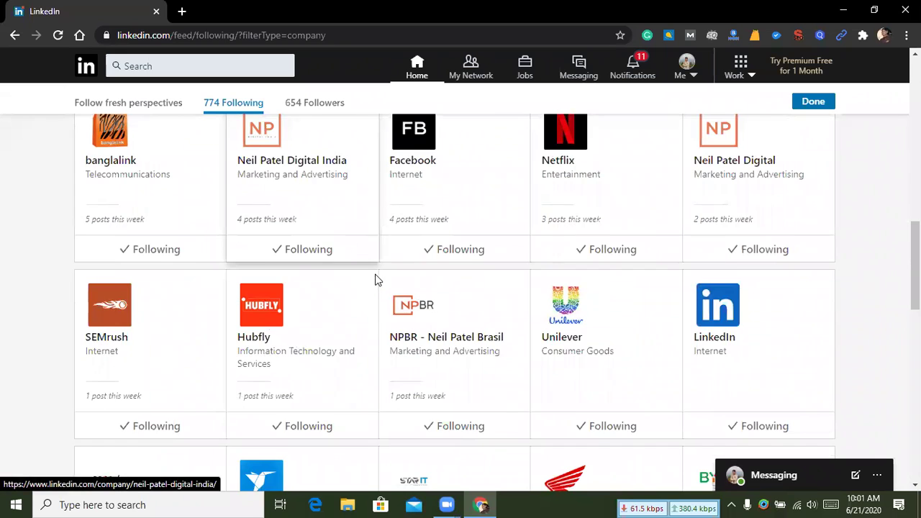
scroll(377, 280, "down", 4)
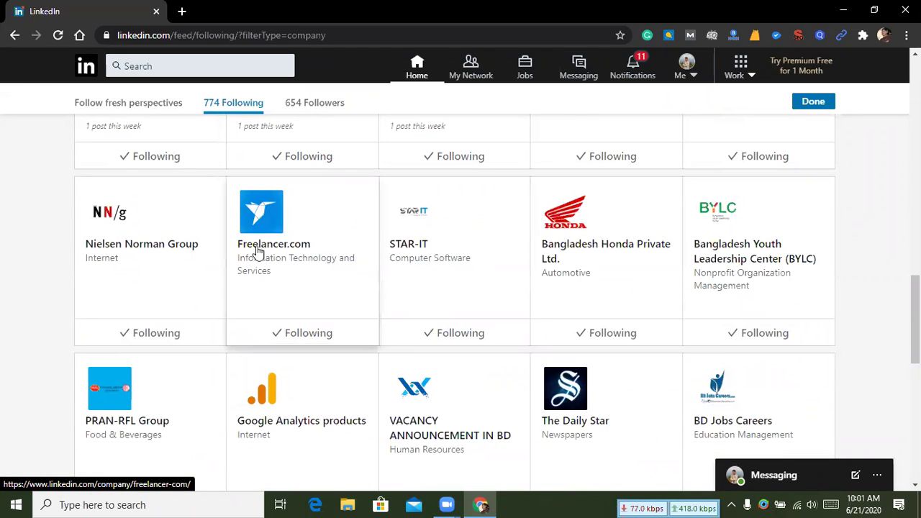
scroll(453, 256, "down", 4)
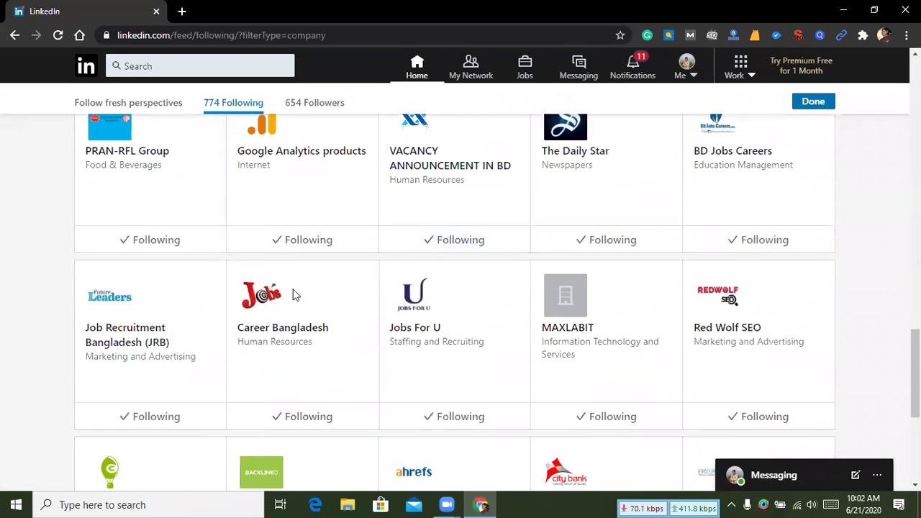
scroll(294, 295, "down", 2)
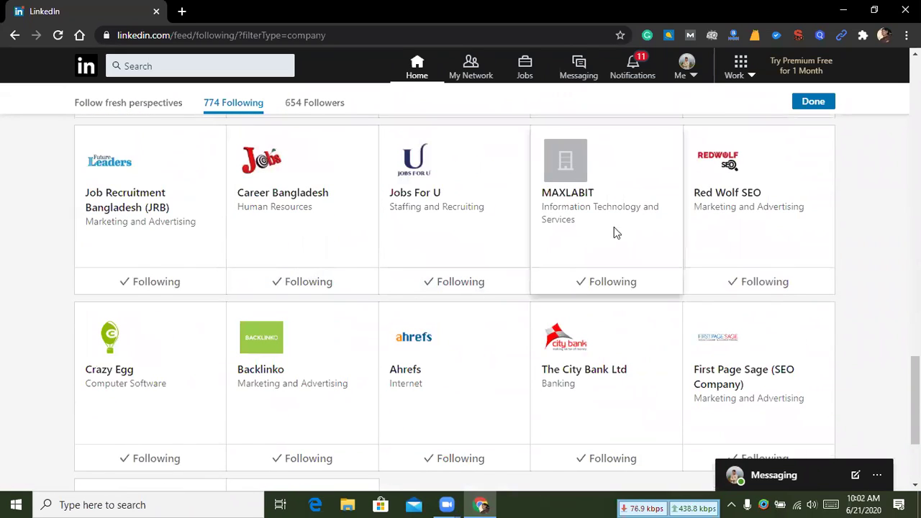
scroll(615, 237, "down", 3)
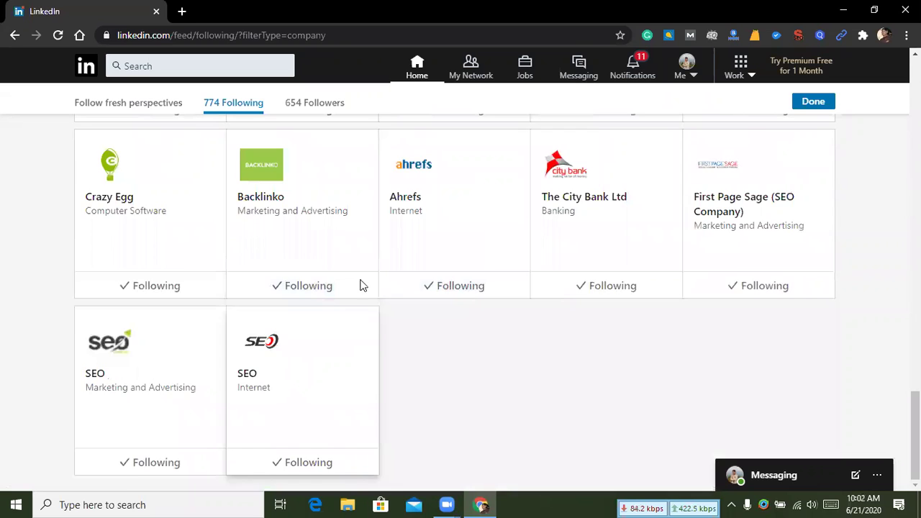
scroll(362, 285, "up", 20)
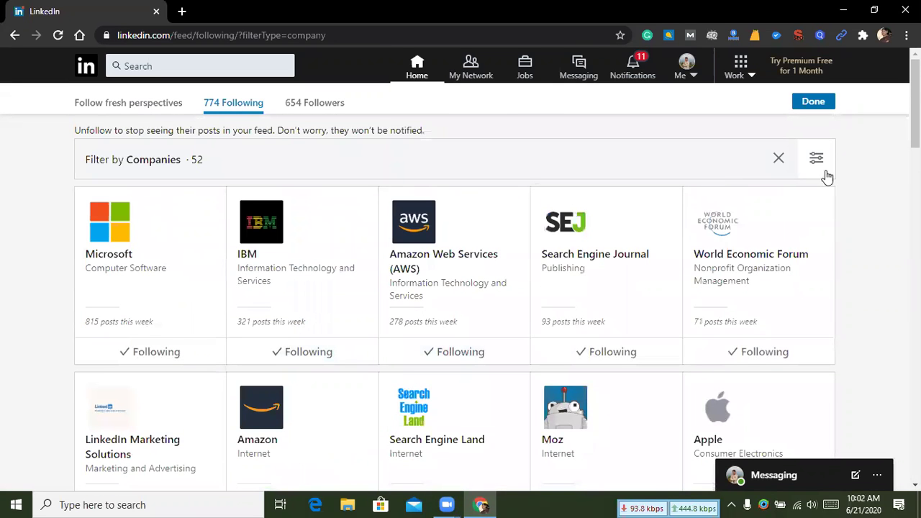
Review the filter choices for followed accounts, from All to Hashtags, and dismiss them keeping the Companies filter.
left_click(816, 160)
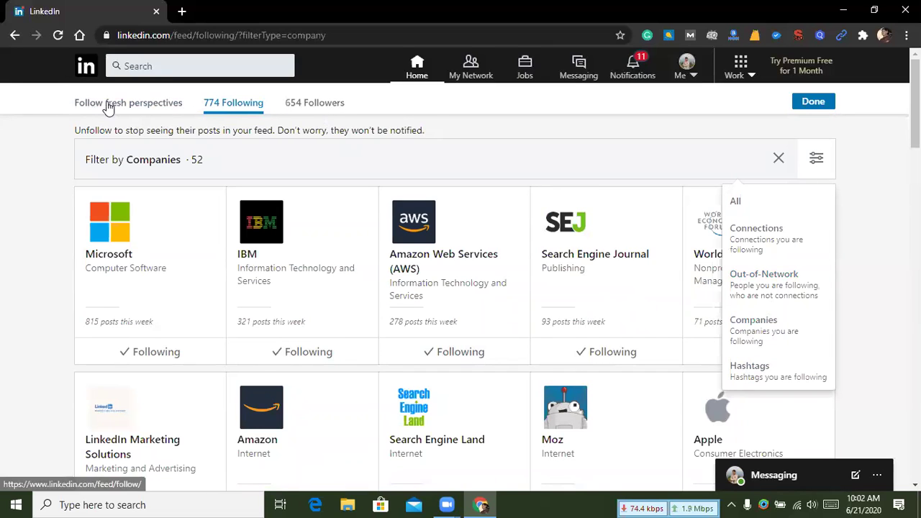
left_click(429, 115)
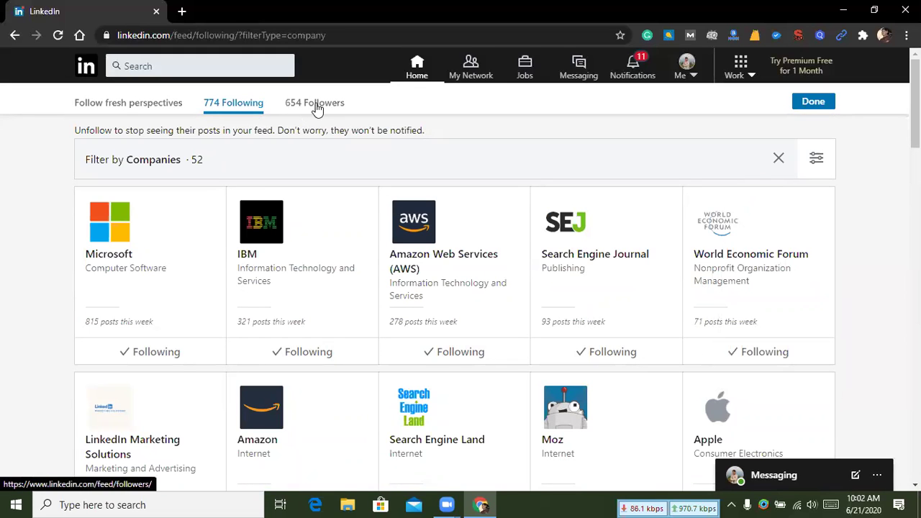
scroll(338, 115, "down", 3)
scroll(338, 116, "up", 3)
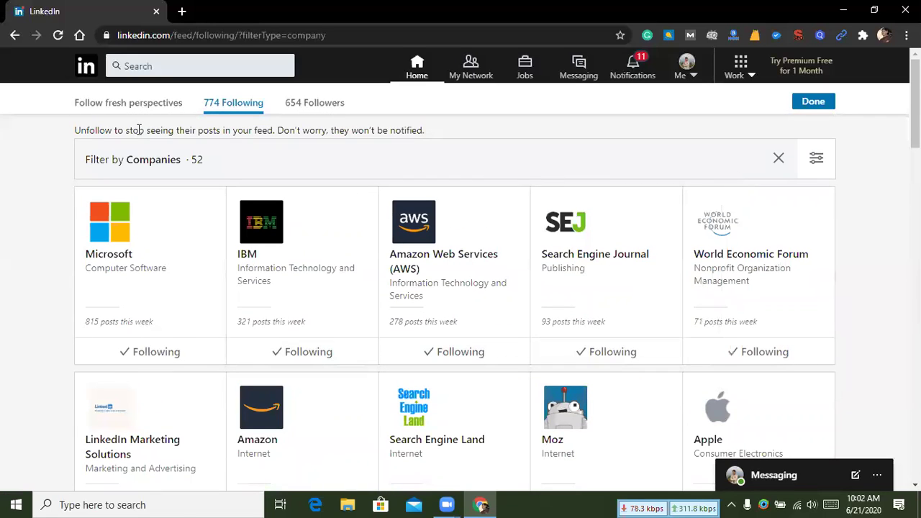
Leave the followed companies, check the recent notifications and return to the network page.
left_click(20, 37)
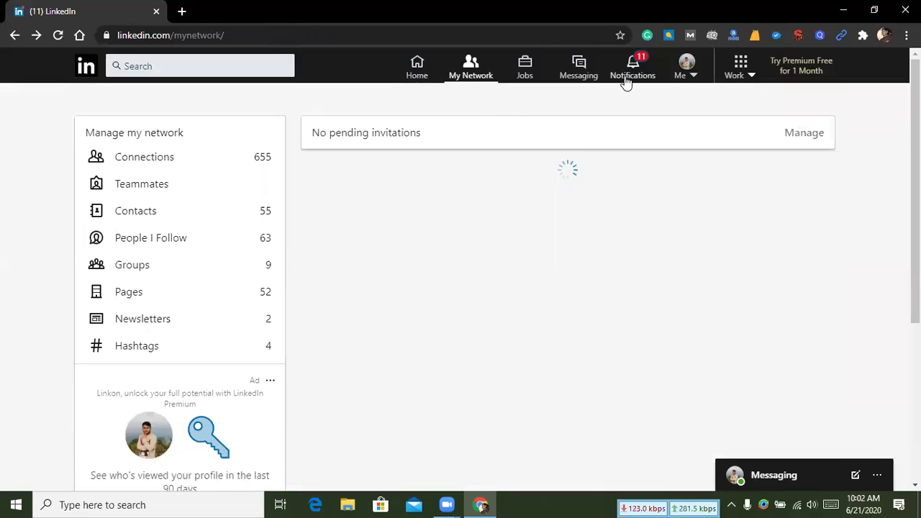
left_click(630, 70)
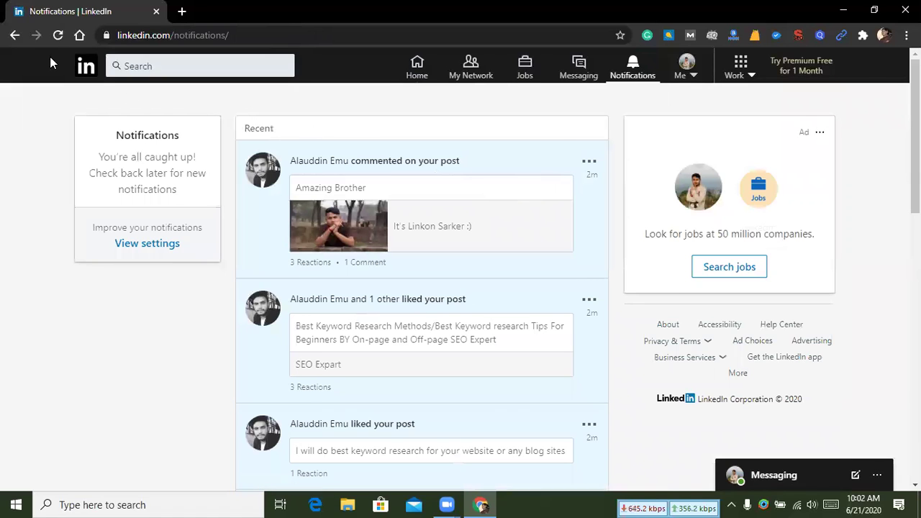
left_click(16, 37)
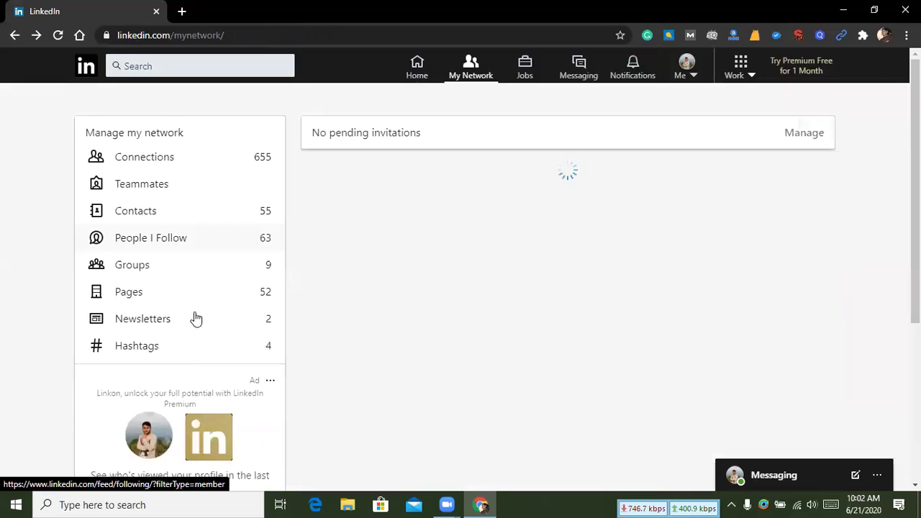
Open the list of subscribed newsletters and go to the My Weekly Thoughts newsletter.
scroll(176, 323, "down", 2)
scroll(170, 286, "up", 1)
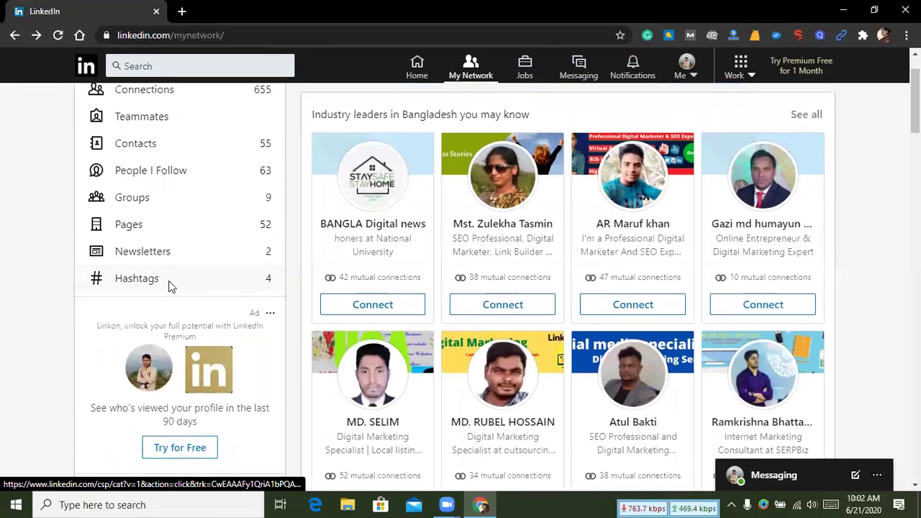
left_click(145, 254)
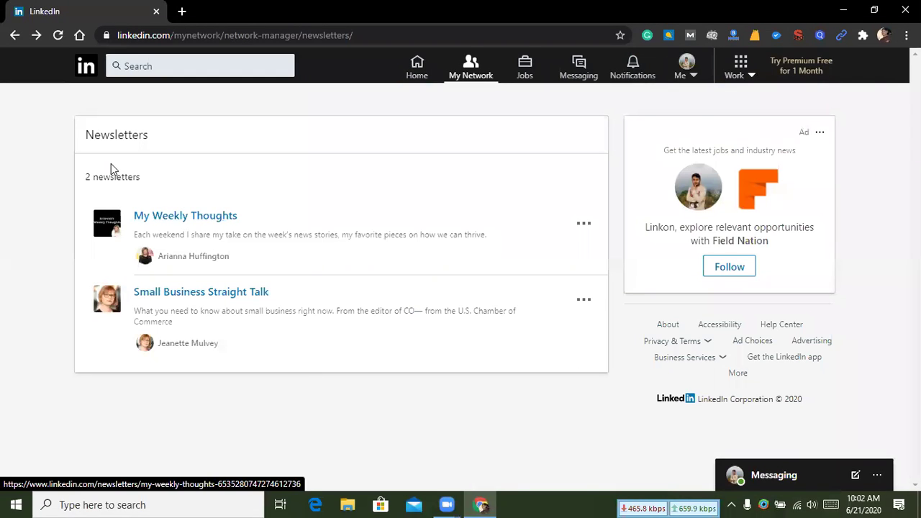
left_click(180, 218)
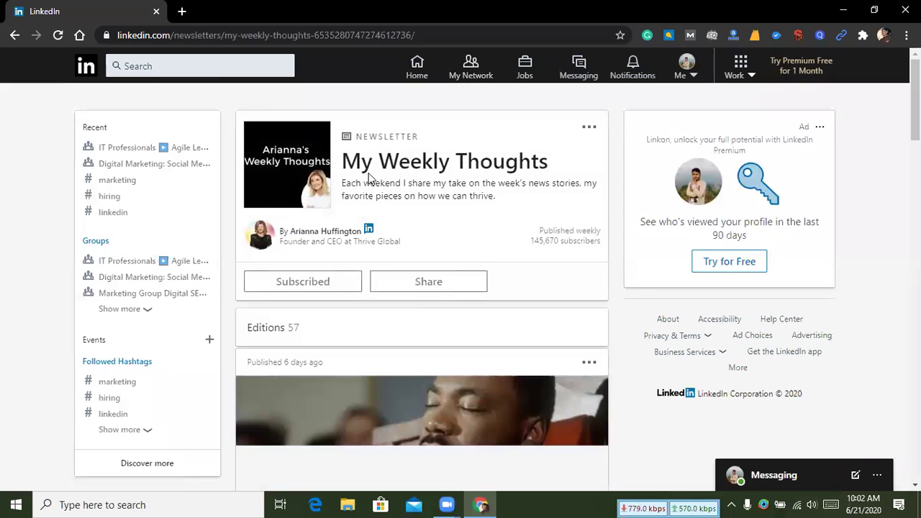
Look over the My Weekly Thoughts newsletter's title, subscription details and most recent editions.
left_click_drag(428, 138, 532, 160)
left_click(532, 160)
scroll(496, 238, "down", 2)
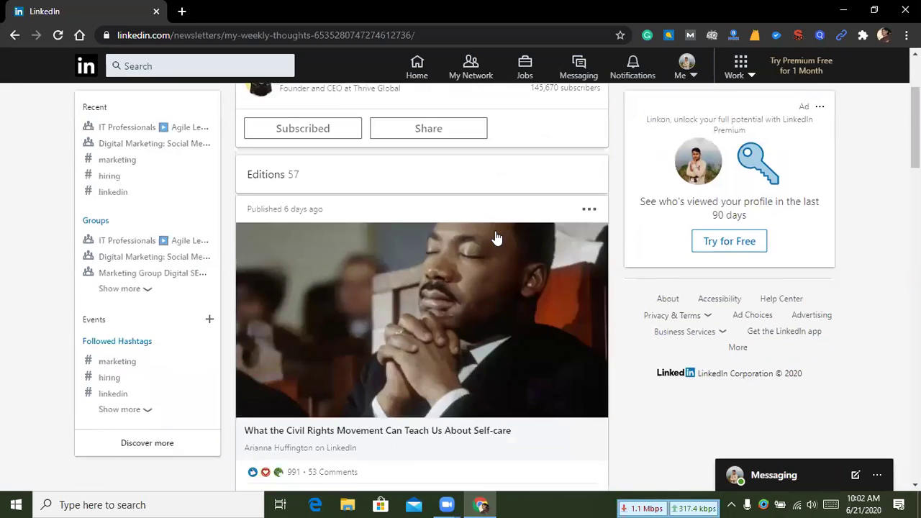
scroll(496, 238, "down", 5)
scroll(360, 226, "up", 7)
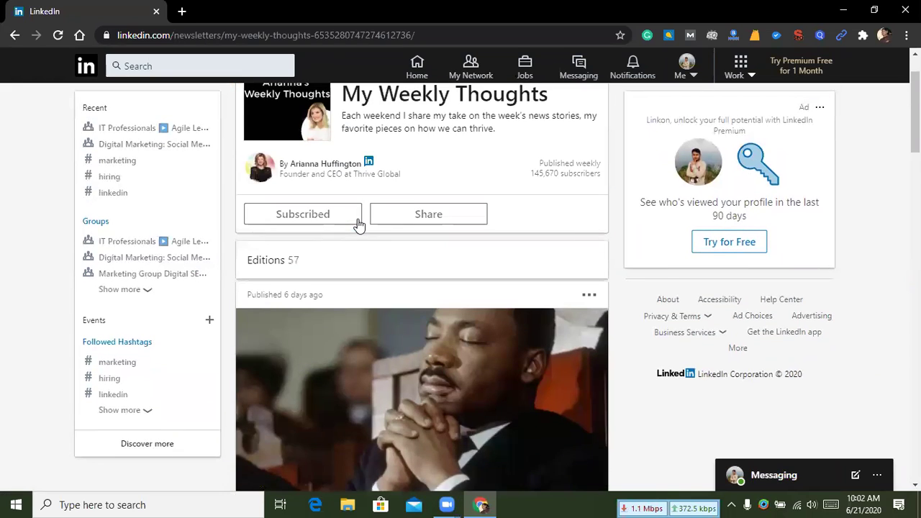
Like the newsletter edition "What the Civil Rights Movement Can Teach Us About Self-care".
scroll(374, 216, "up", 1)
scroll(290, 269, "down", 5)
left_click(277, 320)
Like the older edition "Having Trouble Focusing? You're Not Alone" and return to the newsletter's header.
scroll(333, 281, "down", 6)
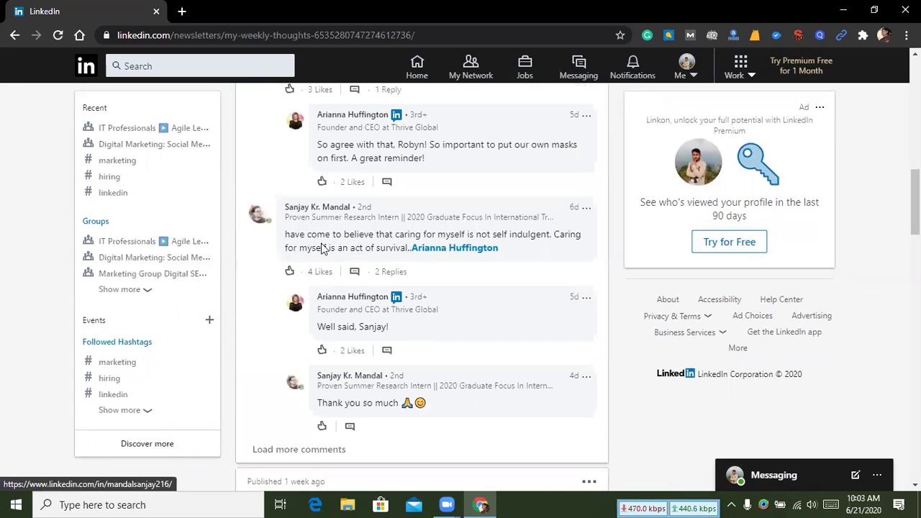
scroll(331, 252, "down", 13)
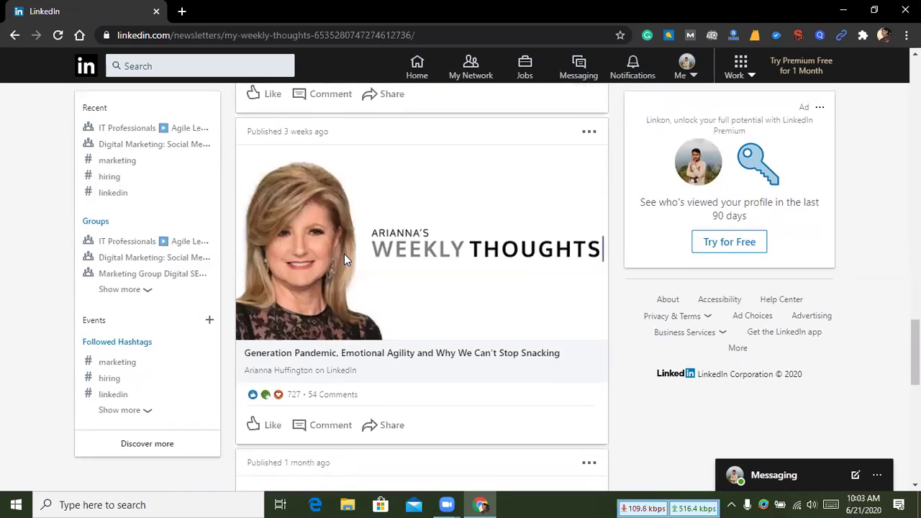
scroll(344, 254, "down", 6)
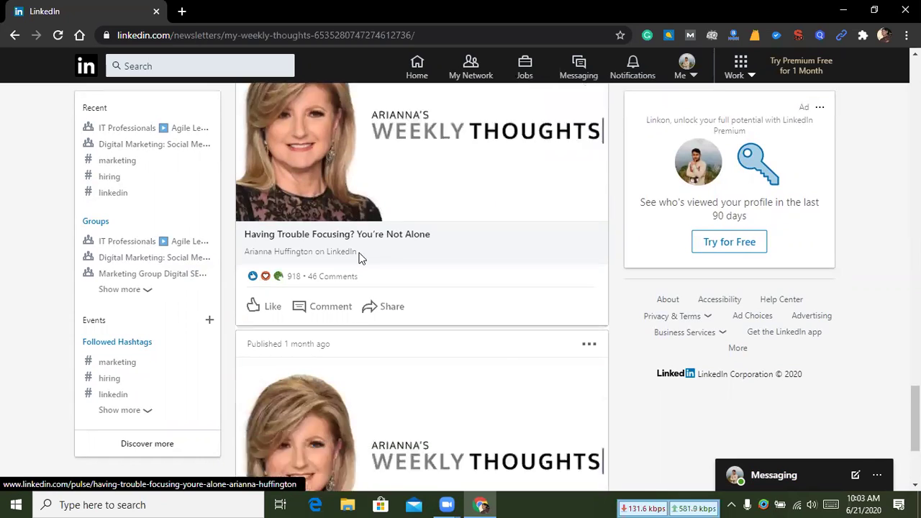
scroll(360, 258, "down", 3)
left_click(272, 121)
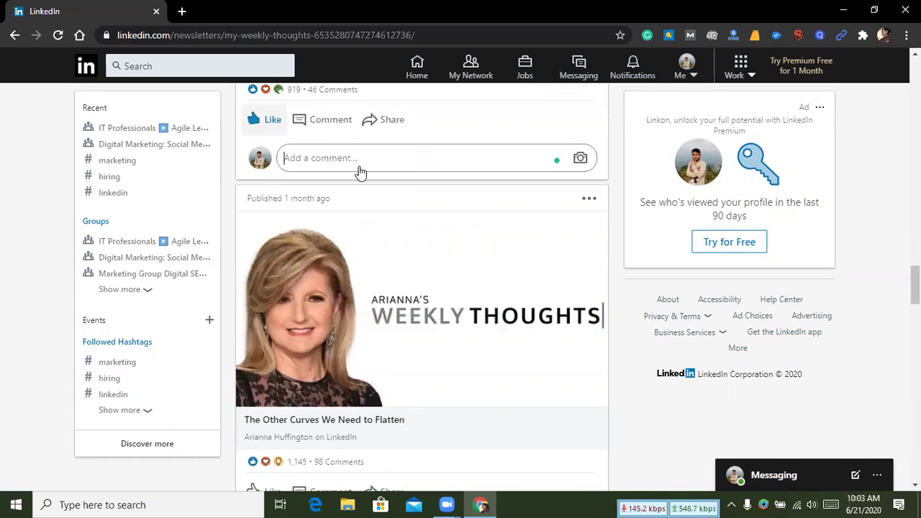
scroll(360, 172, "up", 15)
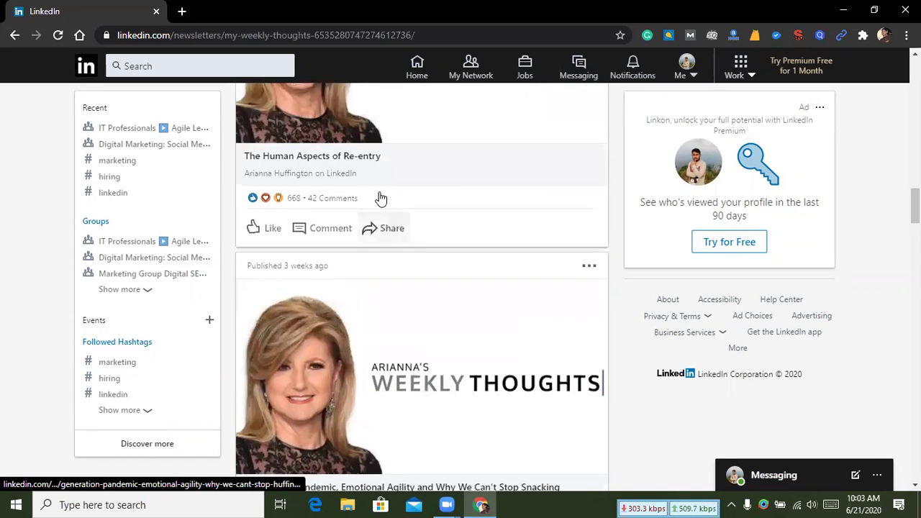
scroll(381, 199, "up", 10)
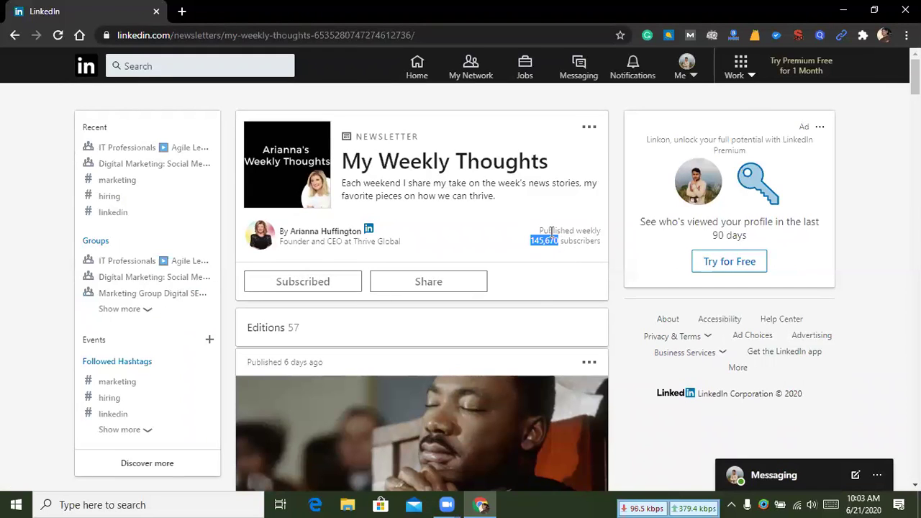
Read the top comments on the edition "What the Civil Rights Movement Can Teach Us About Self-care" and follow the newsletter's author tagged in one.
left_click(552, 245)
scroll(468, 249, "down", 5)
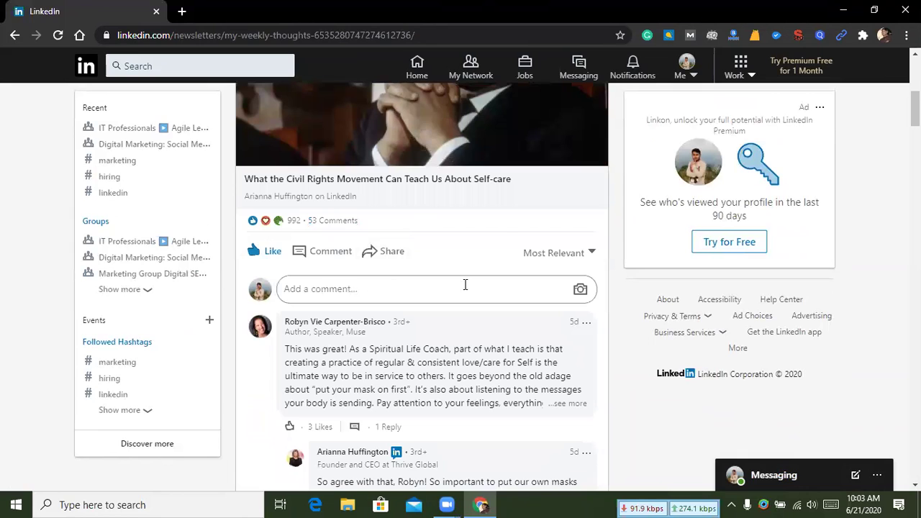
scroll(285, 303, "down", 2)
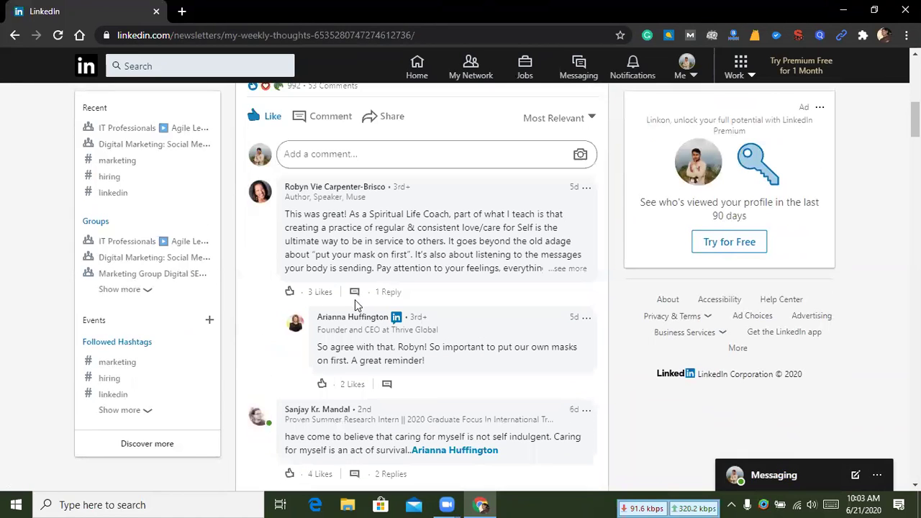
left_click_drag(285, 214, 545, 275)
scroll(432, 307, "down", 2)
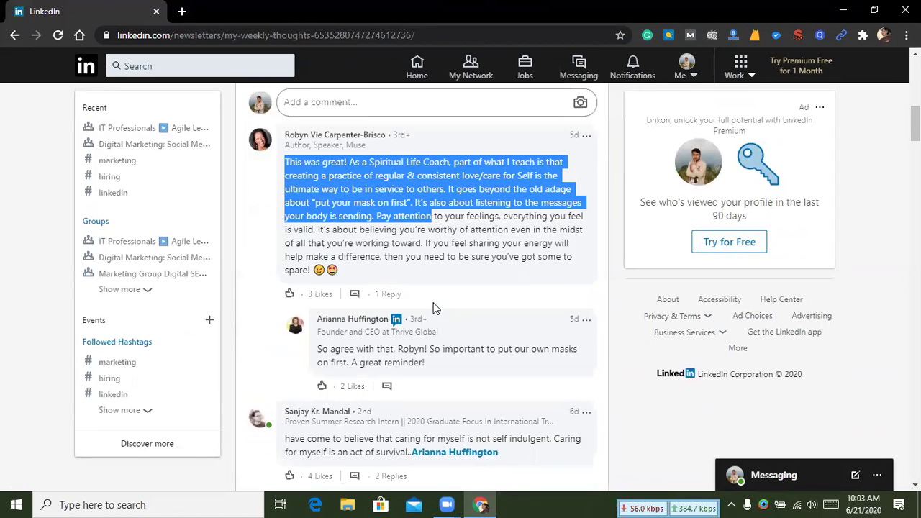
scroll(391, 285, "down", 2)
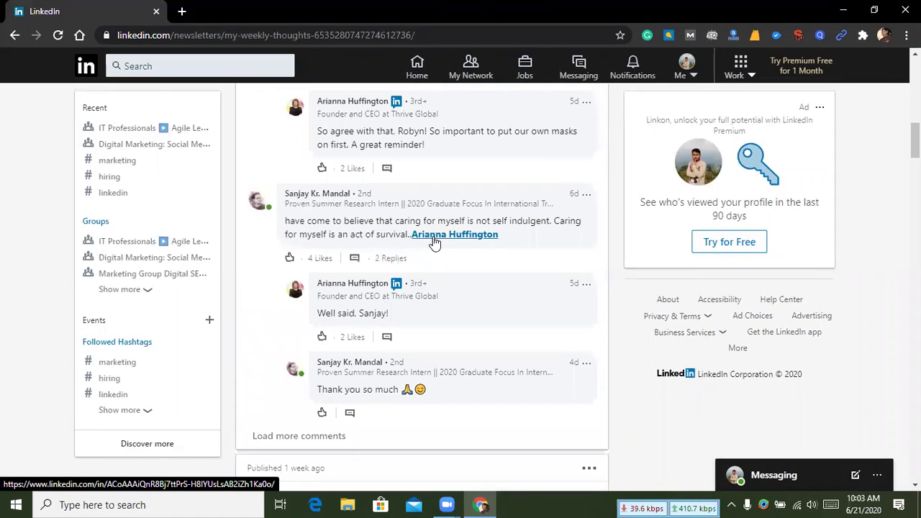
mouse_move(466, 240)
left_click_drag(528, 234, 410, 235)
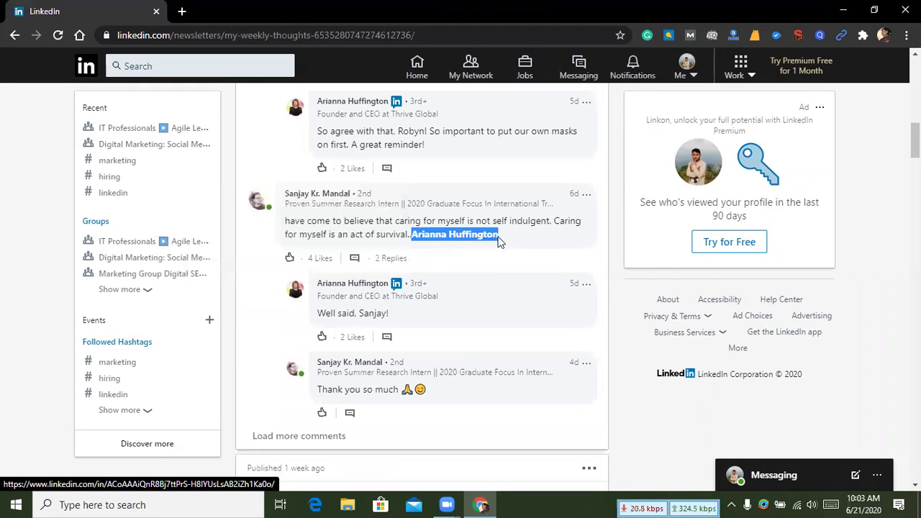
mouse_move(466, 243)
left_click(350, 256)
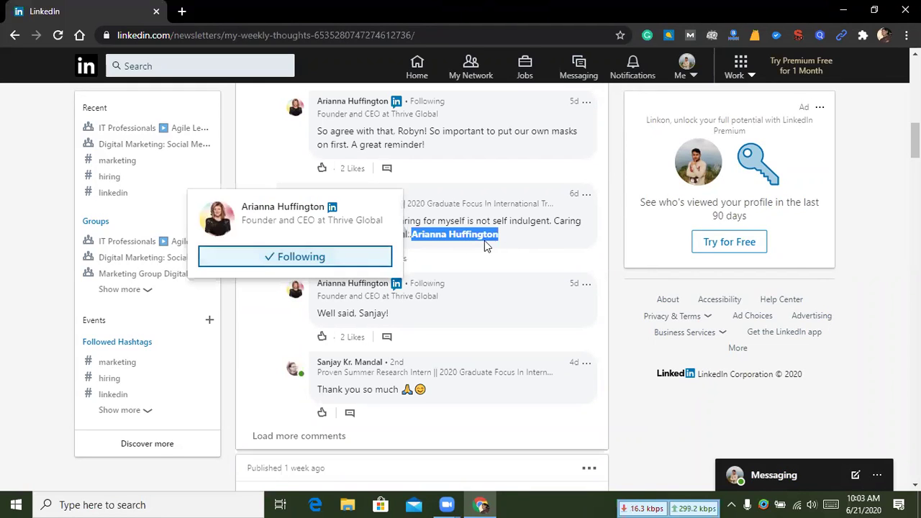
Like the edition "George Floyd and the Paradox of Transformational Change" and show its comments.
scroll(457, 276, "down", 1)
scroll(406, 263, "down", 8)
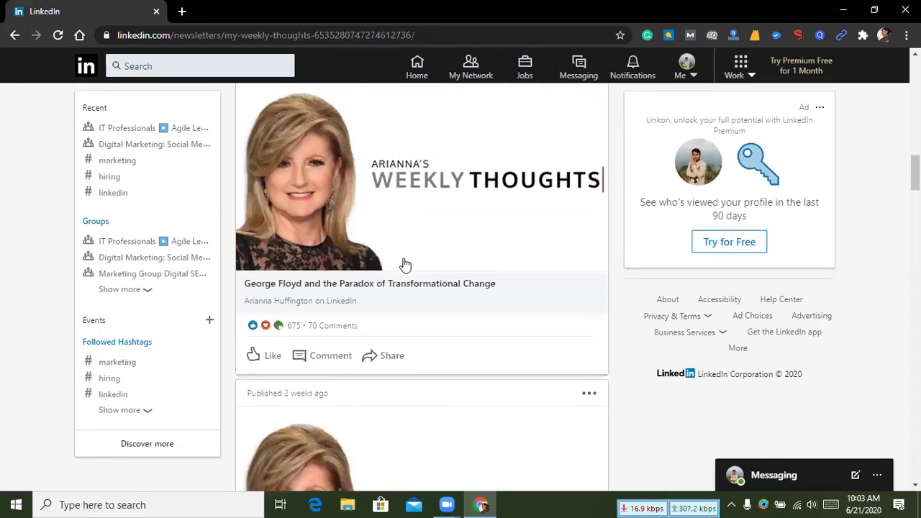
scroll(405, 267, "up", 3)
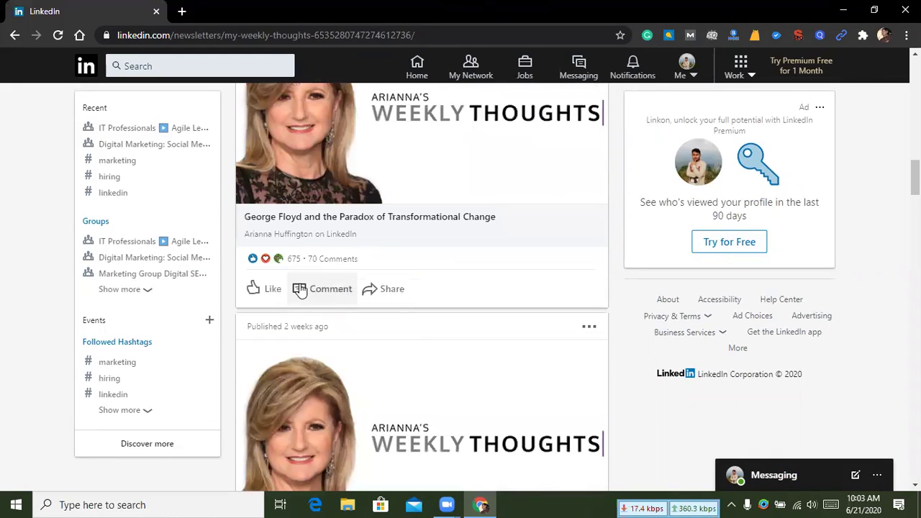
left_click(267, 286)
left_click(331, 288)
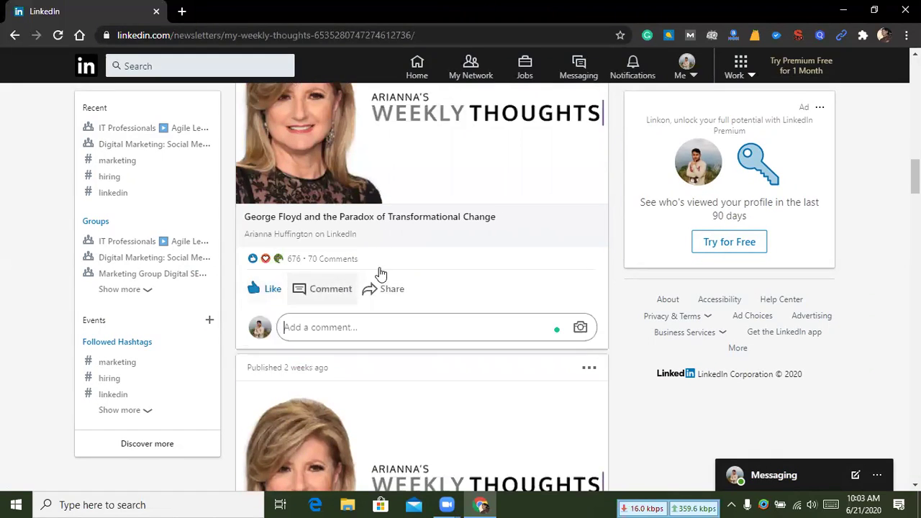
scroll(392, 272, "down", 2)
scroll(405, 280, "down", 10)
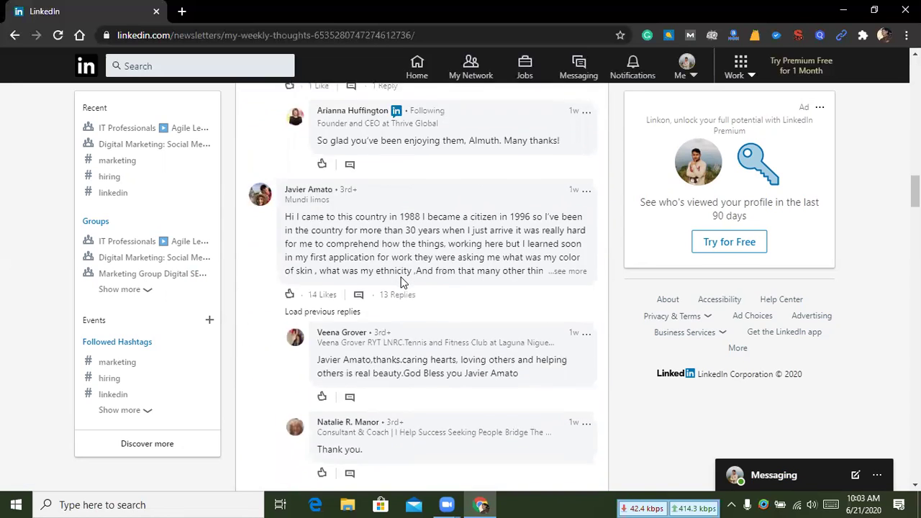
Like the edition "Generation Pandemic, Emotional Agility and Why We Can't Stop Snacking", skim its comments and the older editions, and return to the newsletter's header.
scroll(402, 280, "down", 4)
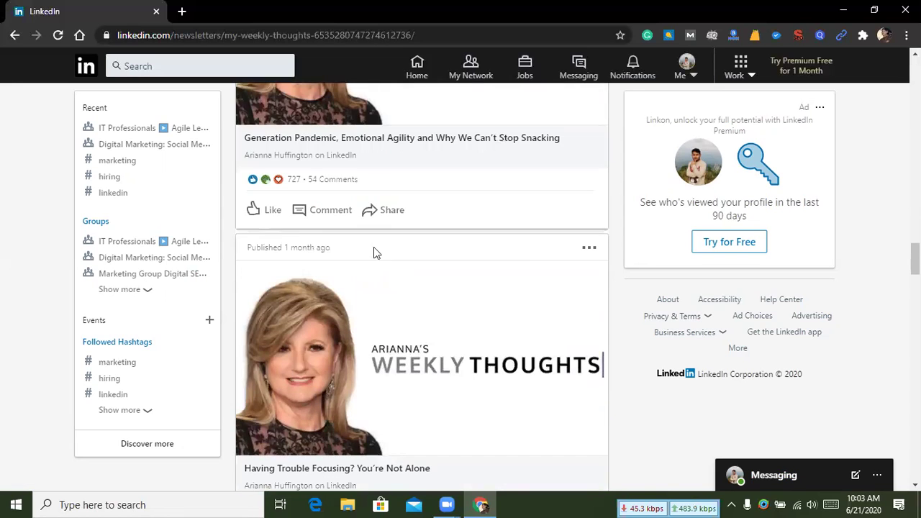
left_click(254, 208)
scroll(420, 231, "down", 4)
scroll(423, 236, "down", 5)
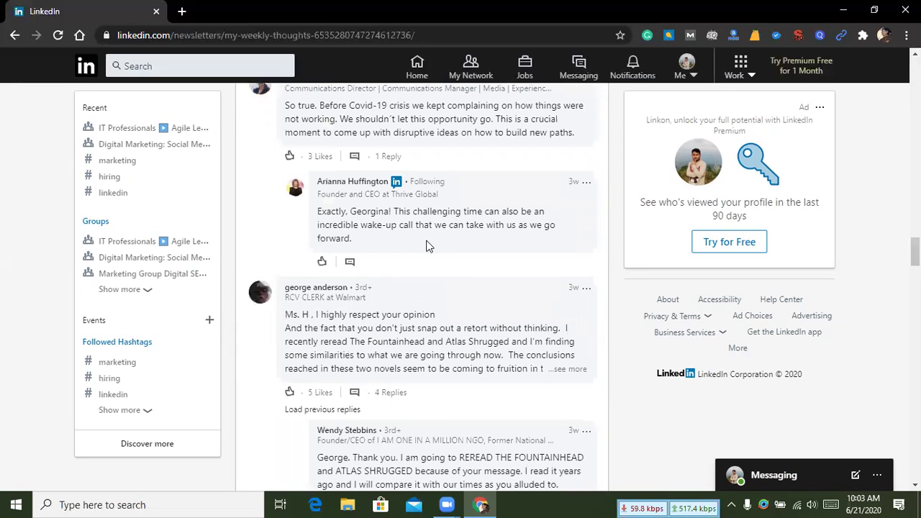
scroll(426, 247, "down", 5)
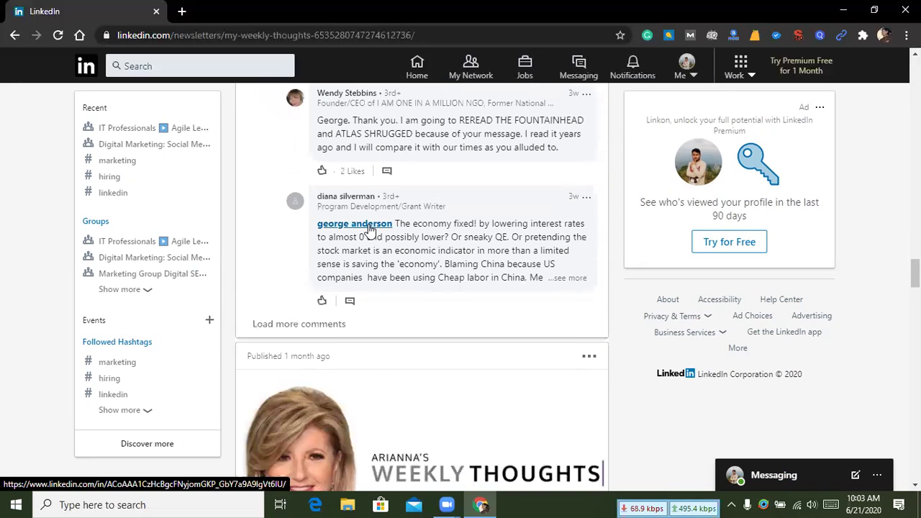
mouse_move(368, 228)
scroll(530, 266, "down", 6)
scroll(529, 266, "down", 20)
scroll(528, 269, "up", 20)
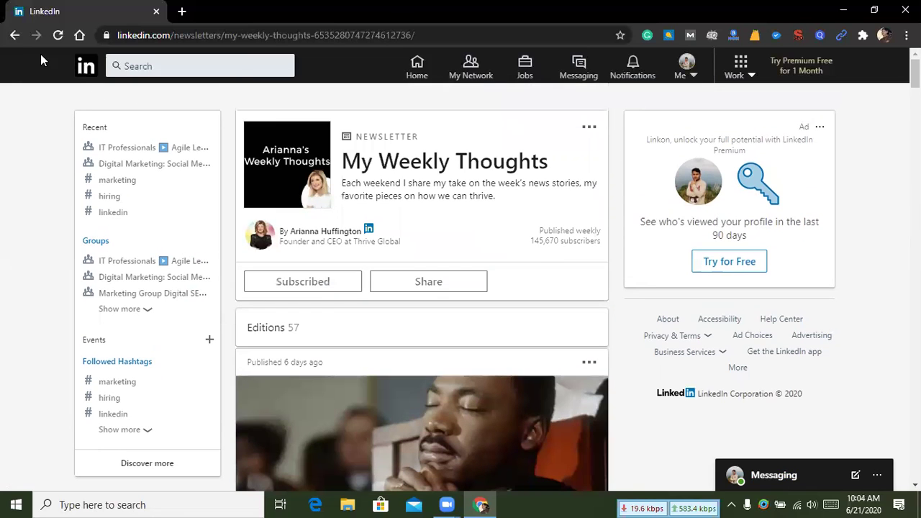
Go back past the newsletters list to the home feed, open the My Network page and look over its connection suggestions.
left_click(16, 35)
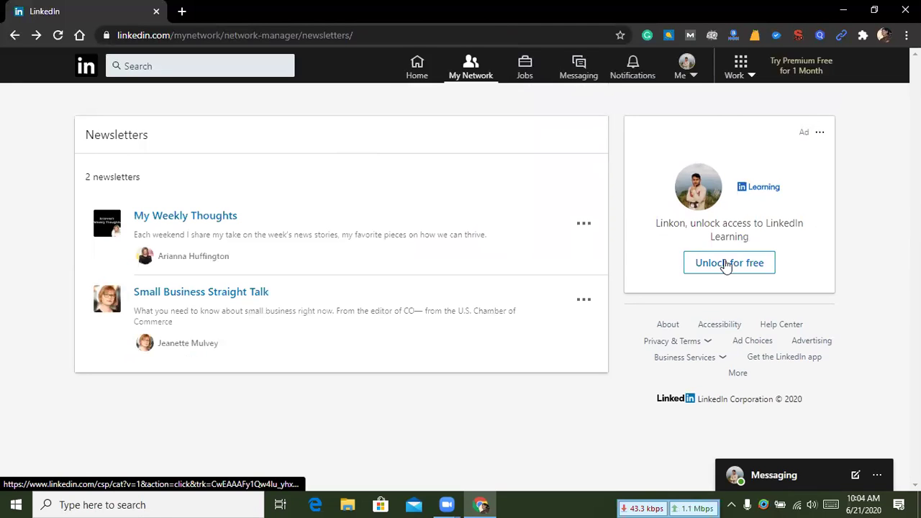
left_click(14, 34)
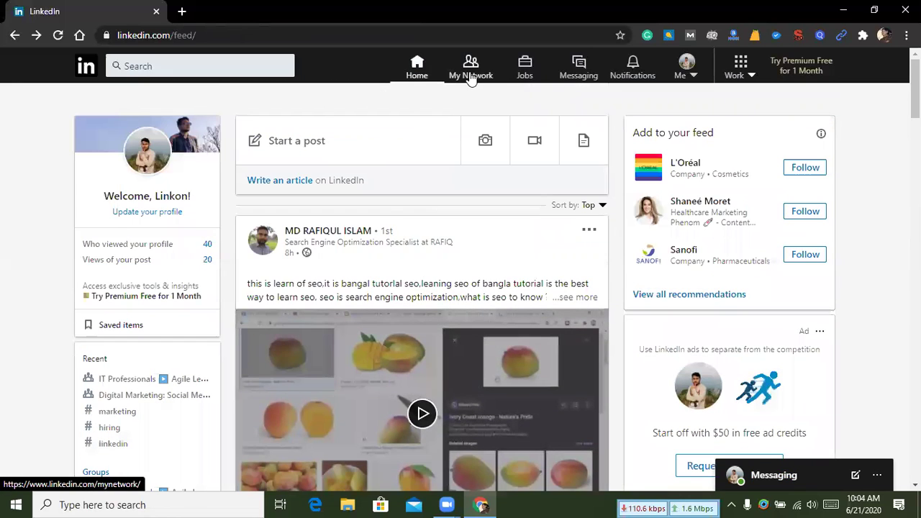
left_click(472, 72)
scroll(142, 277, "down", 1)
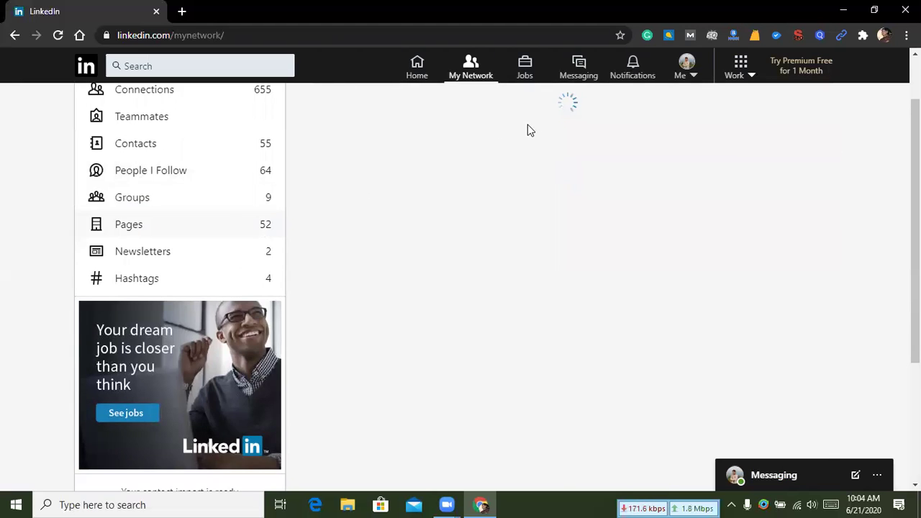
scroll(372, 165, "down", 3)
scroll(434, 181, "up", 2)
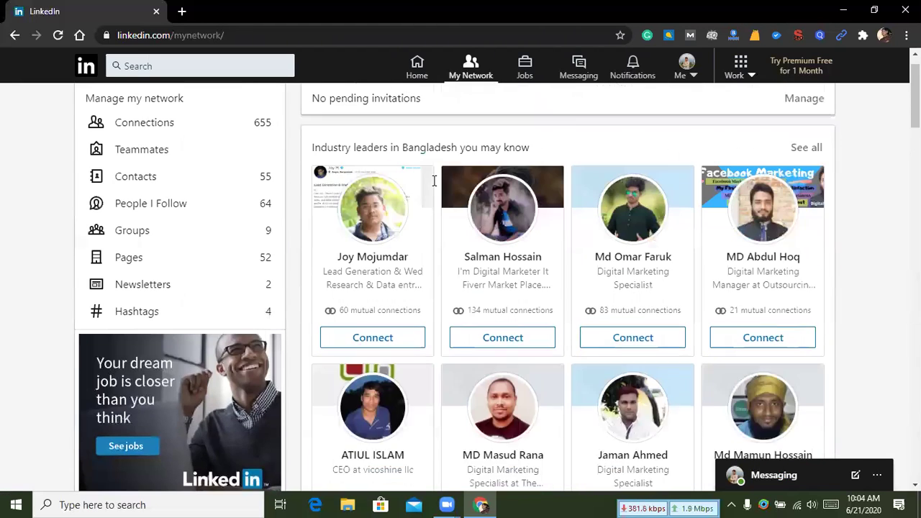
scroll(434, 181, "up", 1)
Open the Jobs page and search for jobs with the suggested term "content writer".
left_click(526, 68)
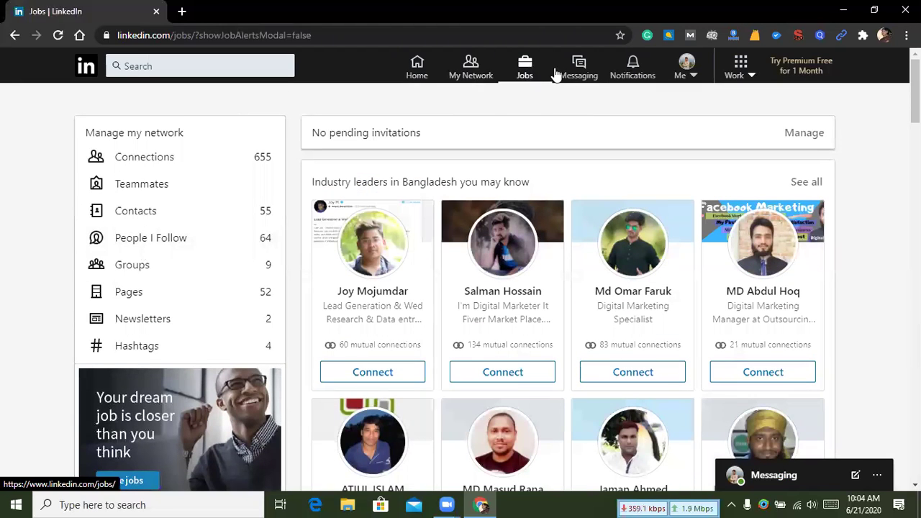
scroll(394, 184, "down", 1)
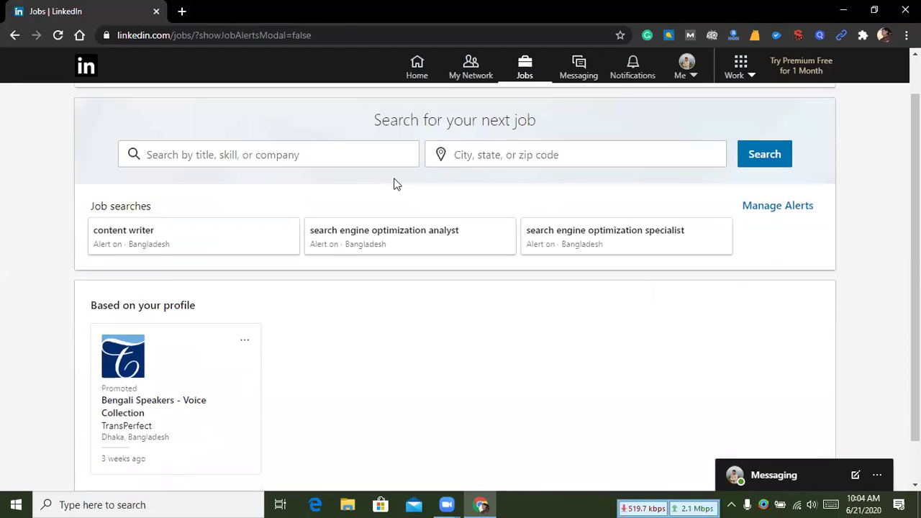
scroll(396, 184, "up", 1)
left_click(319, 197)
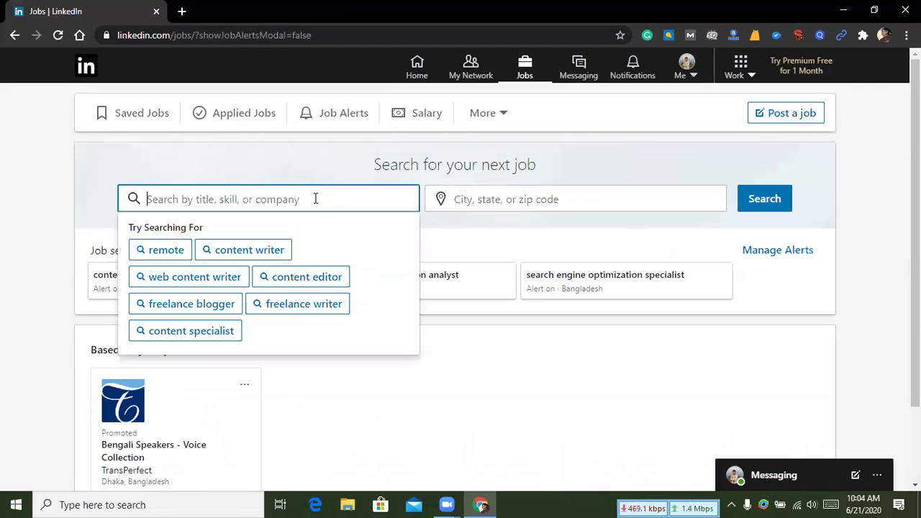
left_click(265, 250)
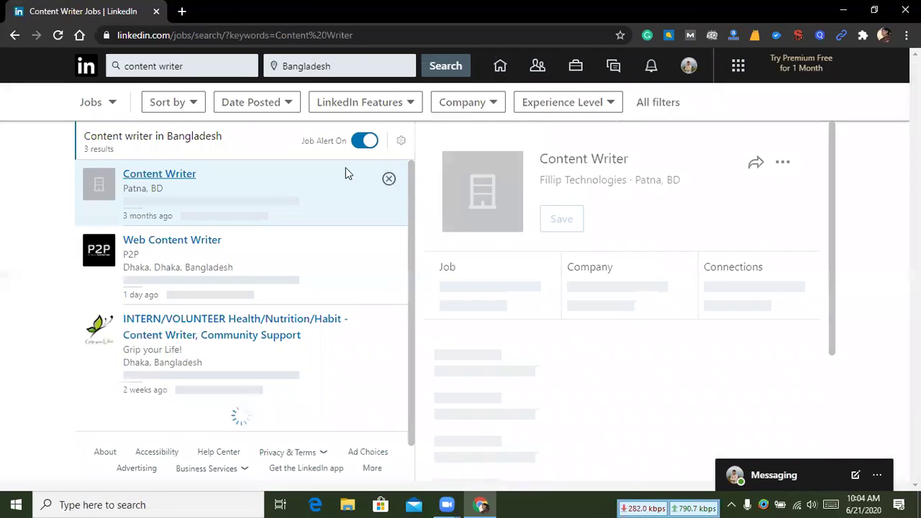
Look over the content writer job results in Bangladesh and how recently each one was posted.
scroll(456, 178, "down", 1)
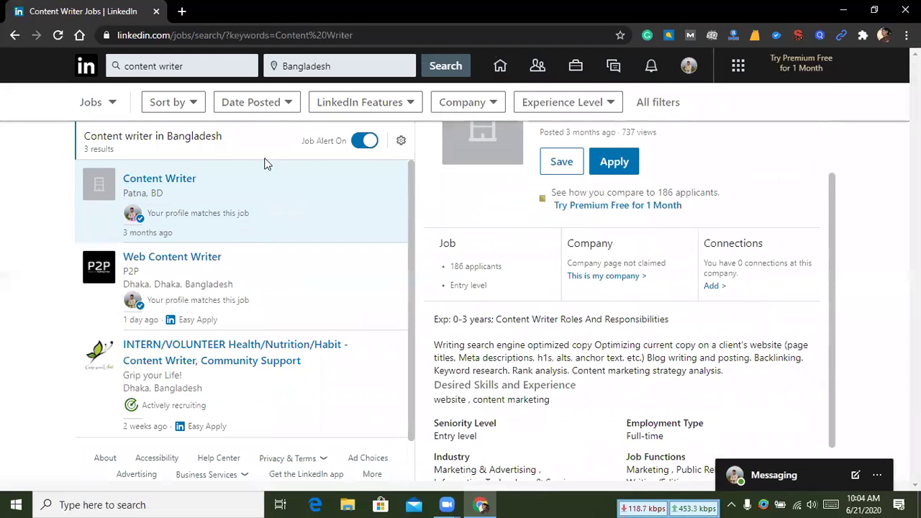
scroll(574, 187, "up", 1)
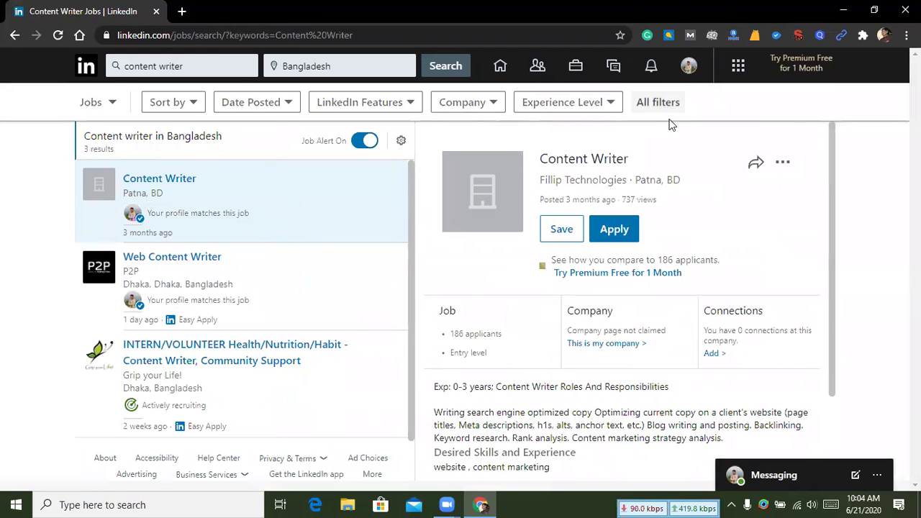
scroll(305, 255, "down", 1)
scroll(281, 248, "up", 1)
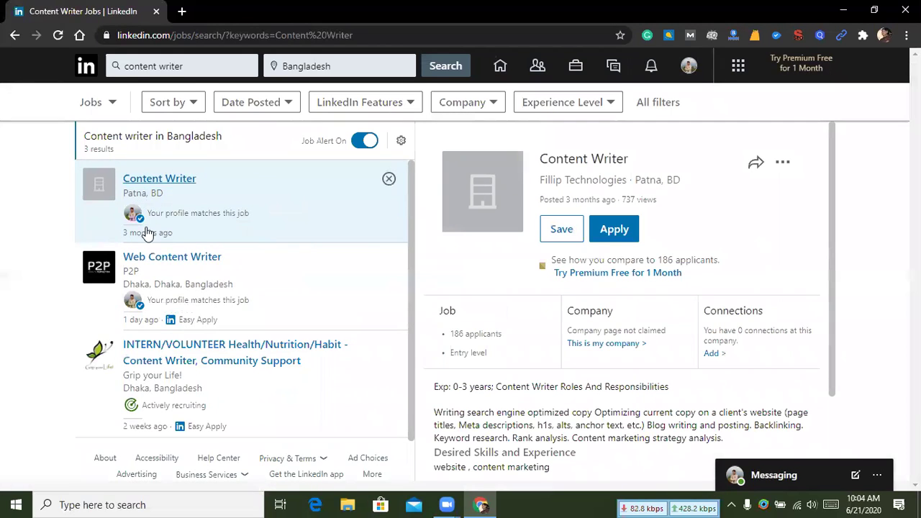
scroll(147, 233, "down", 1)
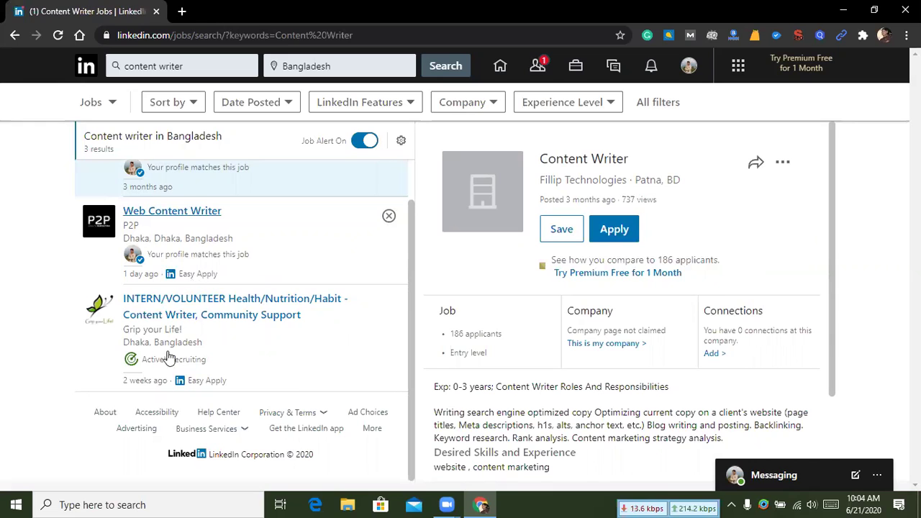
scroll(485, 291, "down", 2)
scroll(456, 292, "up", 2)
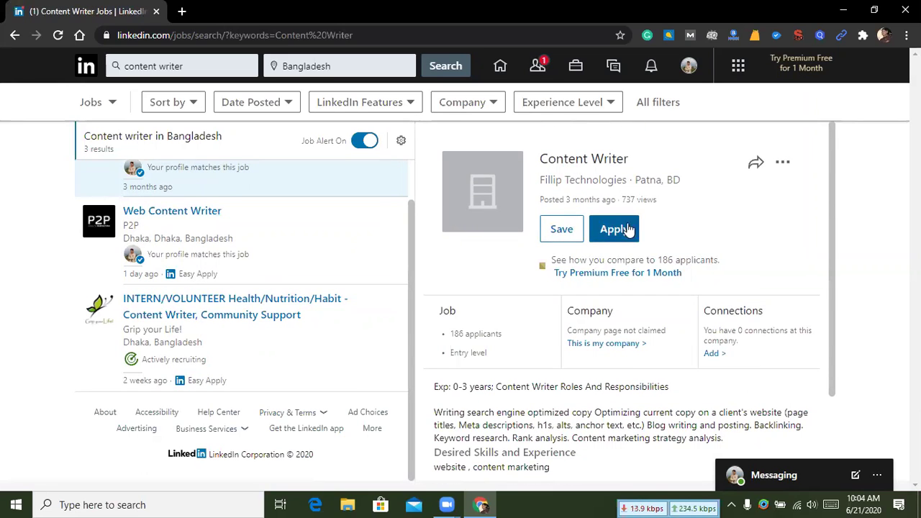
Examine the Fillip Technologies Content Writer listing's description, seniority level and employment type.
scroll(619, 228, "down", 2)
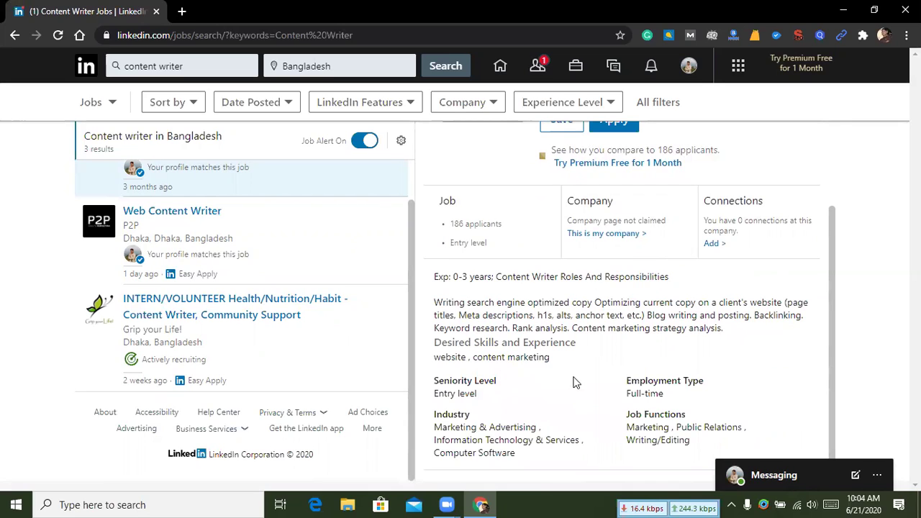
triple_click(662, 392)
left_click(677, 396)
left_click_drag(677, 396, 624, 401)
left_click(625, 400)
triple_click(444, 393)
left_click(529, 393)
scroll(532, 367, "up", 2)
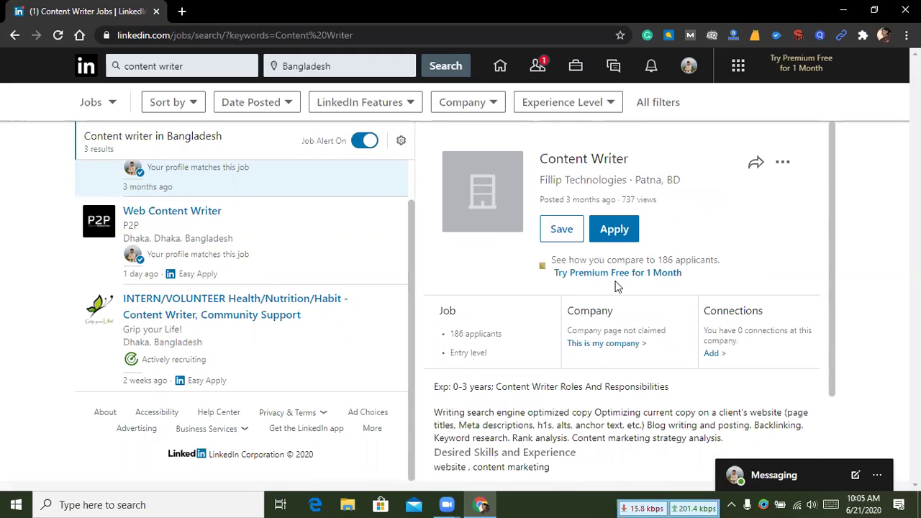
scroll(617, 286, "down", 2)
scroll(613, 299, "up", 2)
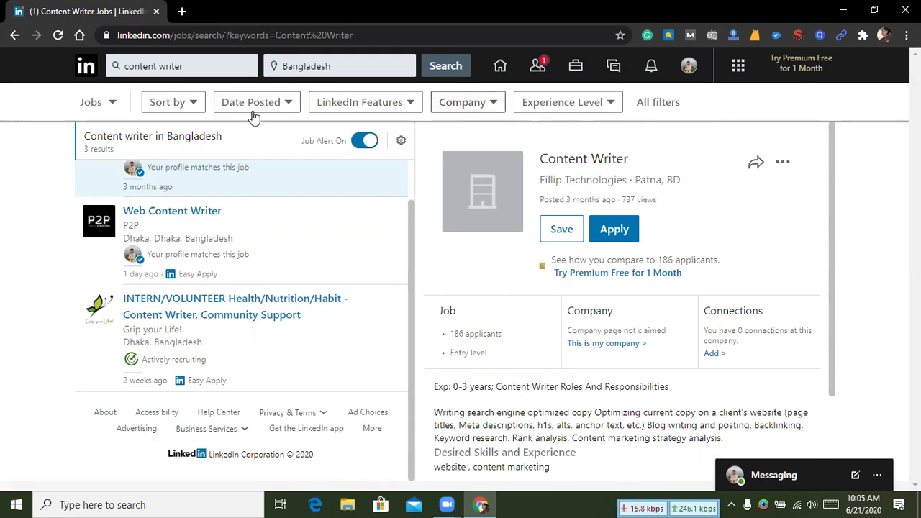
Show the sorting options for the content writer job results.
left_click(182, 105)
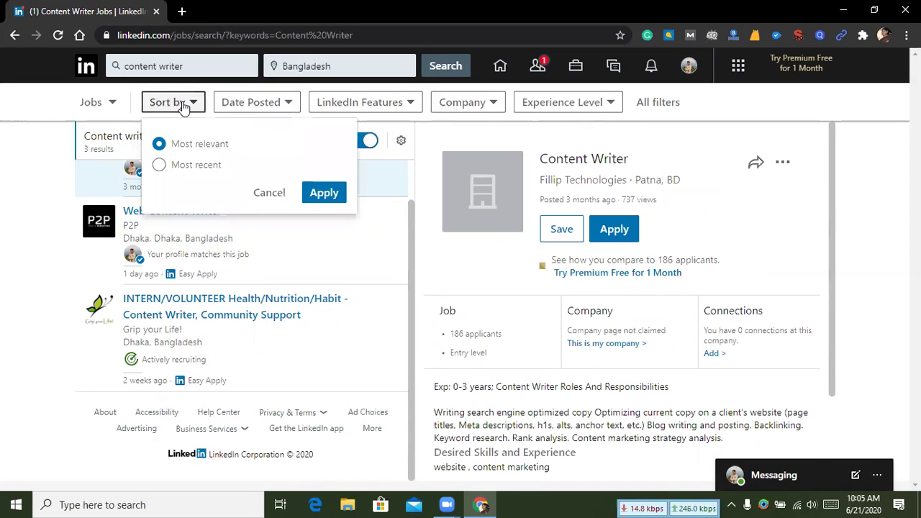
Filter the content writer jobs in Bangladesh to those posted in the past 24 hours.
left_click(265, 103)
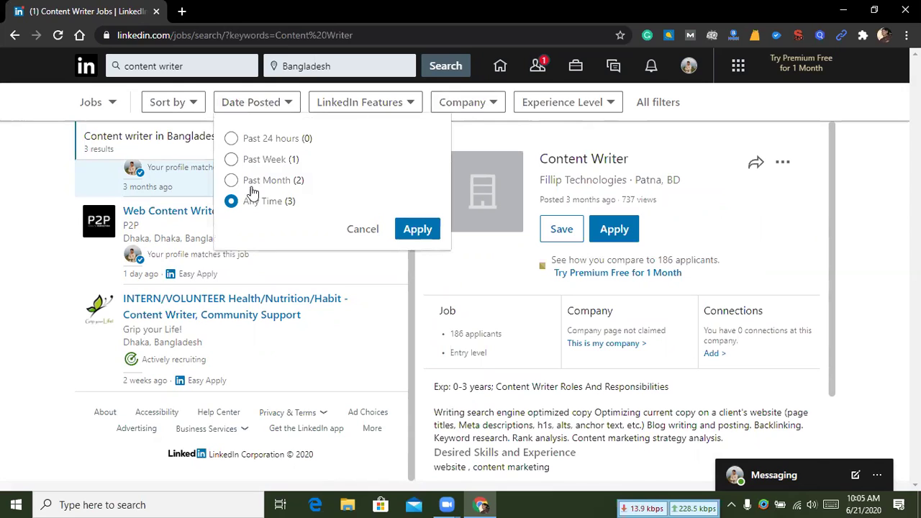
left_click(232, 139)
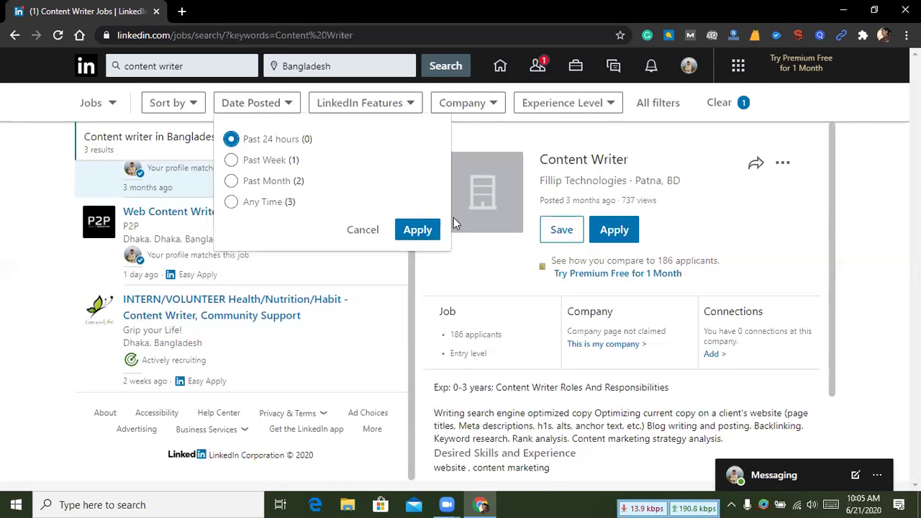
left_click(421, 231)
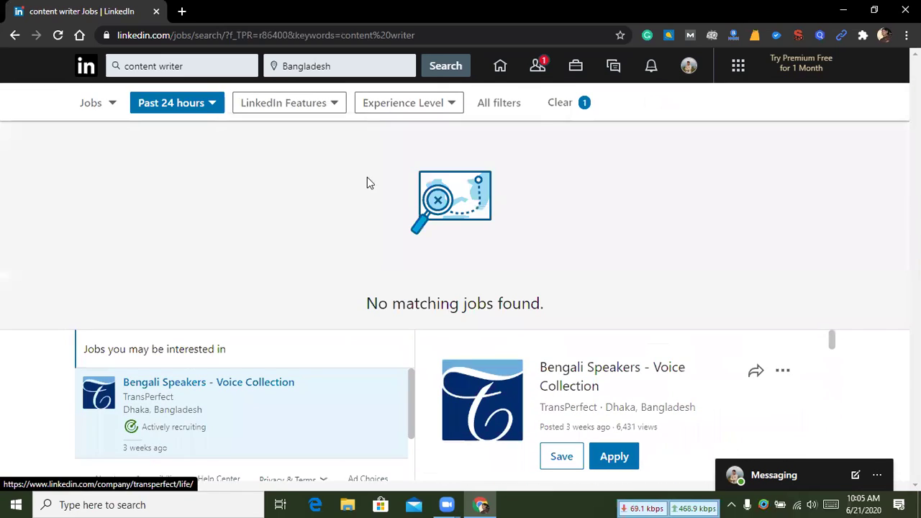
Replace the job search keyword with "seo" and search for jobs in Bangladesh.
left_click(198, 67)
triple_click(198, 66)
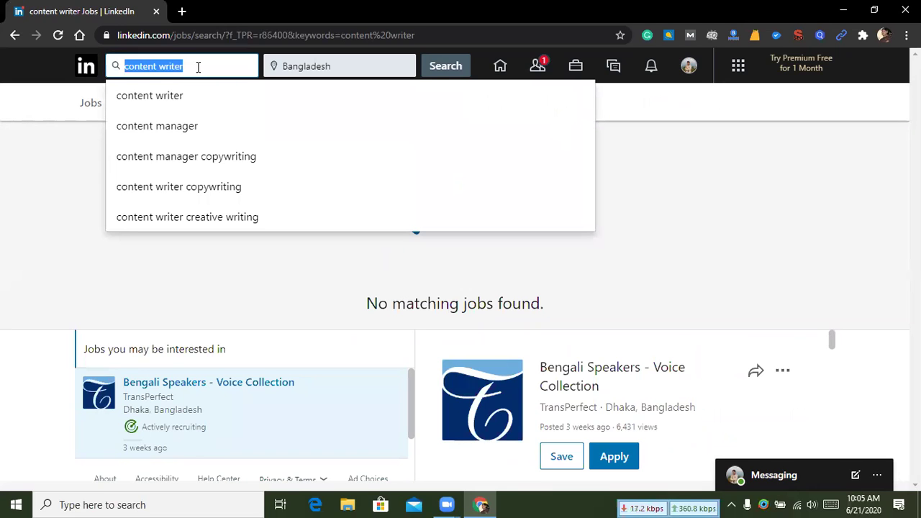
type("seo")
key("Return")
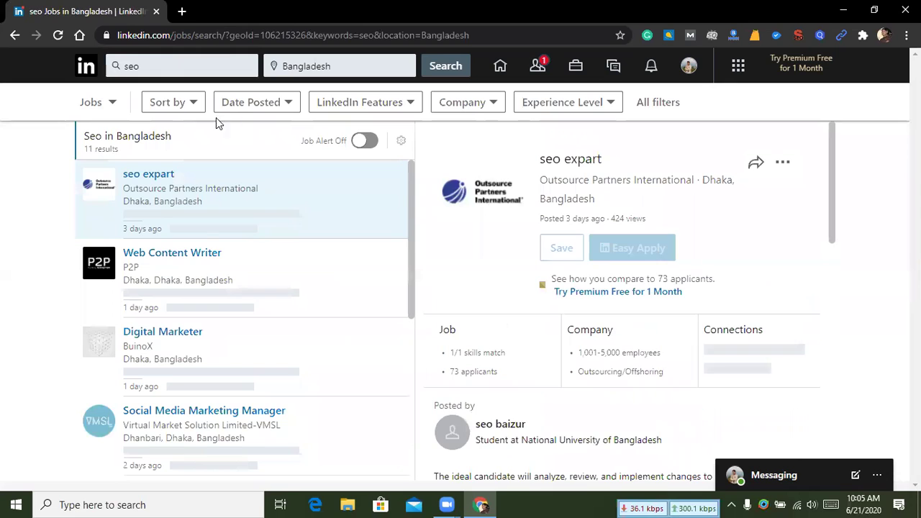
Filter the seo job results to those posted in the past 24 hours.
left_click(257, 105)
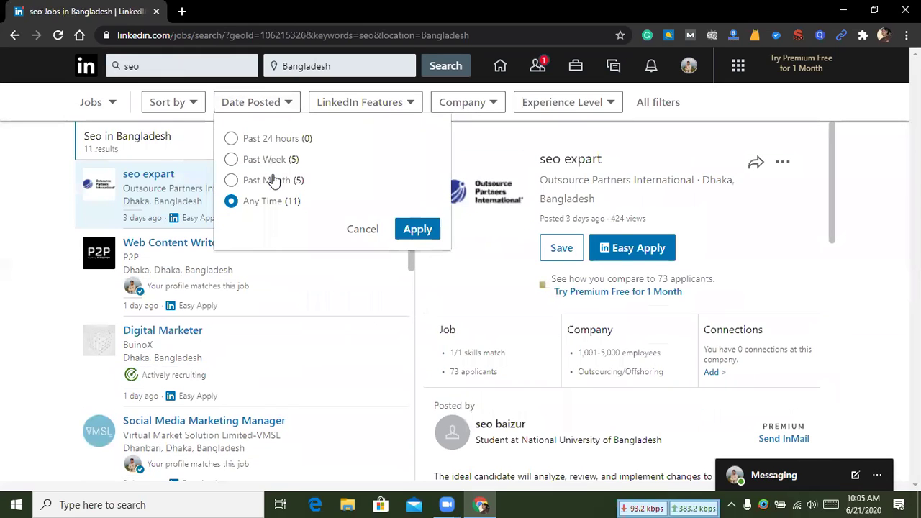
left_click(266, 138)
left_click(419, 232)
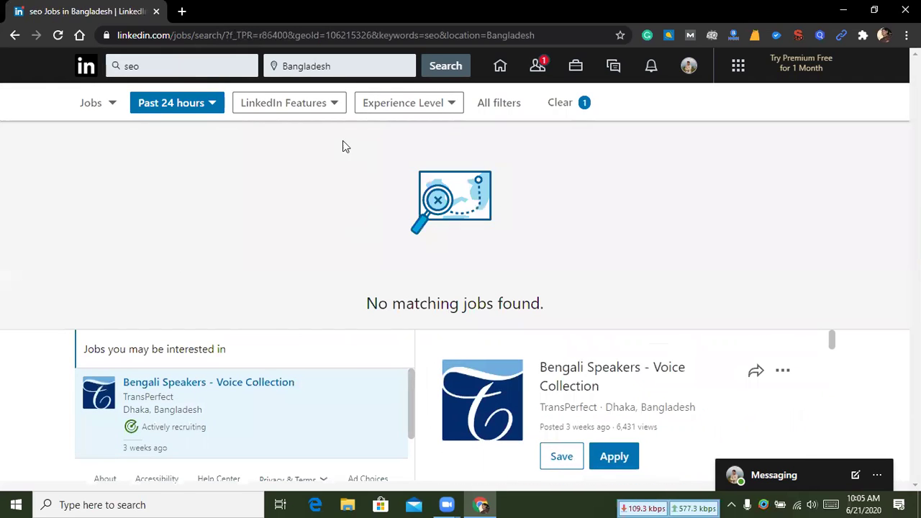
Change the date-posted filter on the seo jobs to Past Week.
left_click(316, 107)
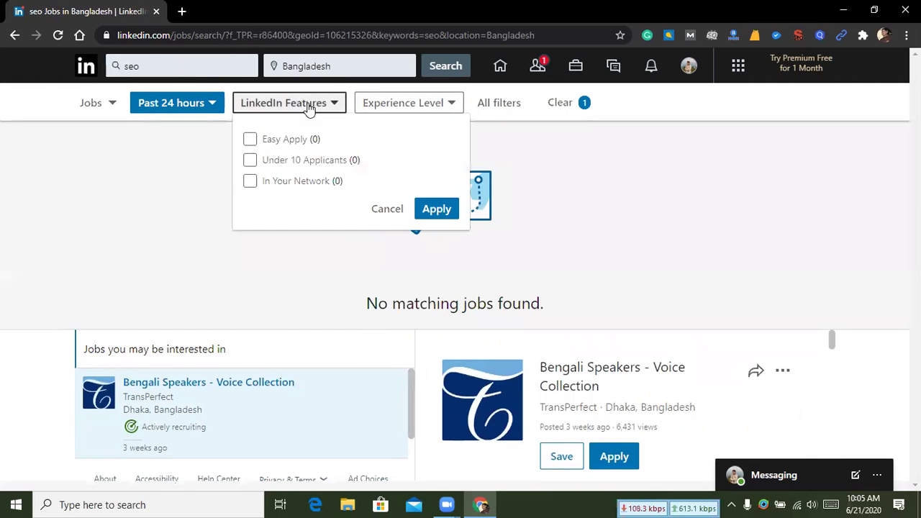
left_click(200, 103)
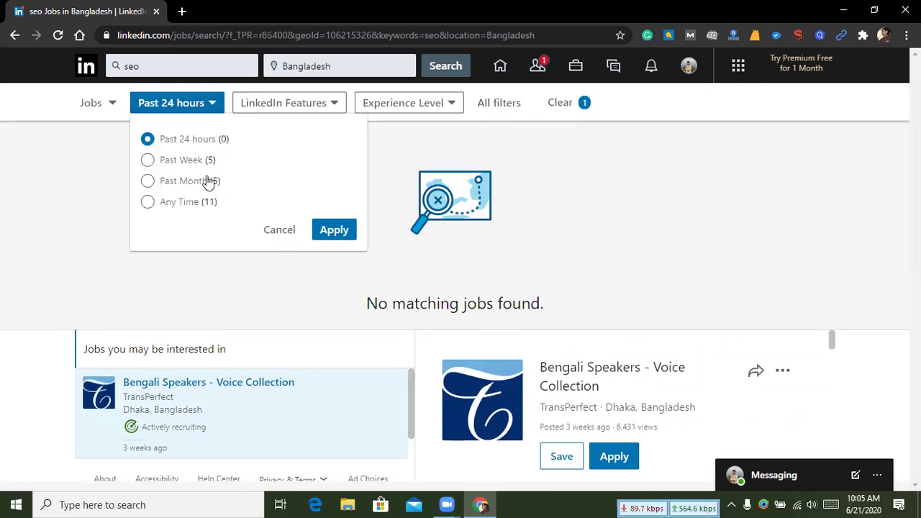
left_click(205, 165)
left_click(333, 229)
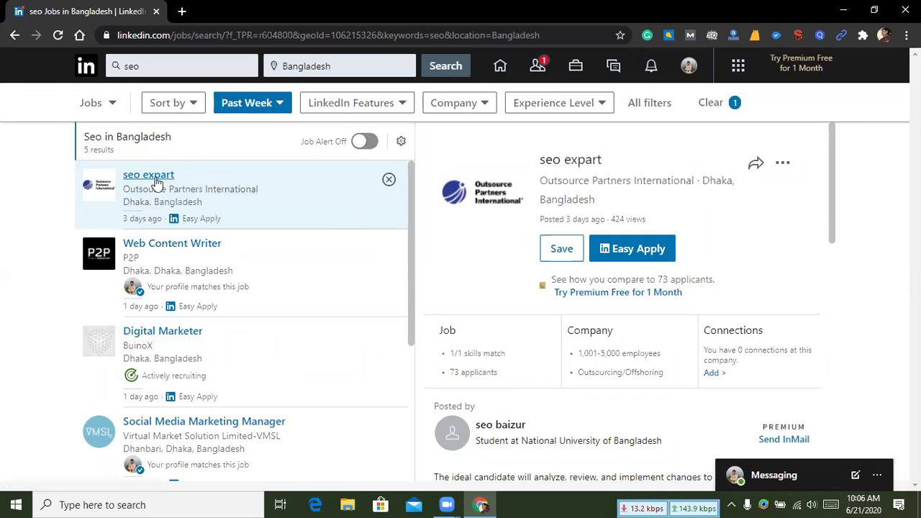
Look over the filtered seo job list and open the "seo expart" posting from Outsource Partners International.
scroll(158, 302, "down", 3)
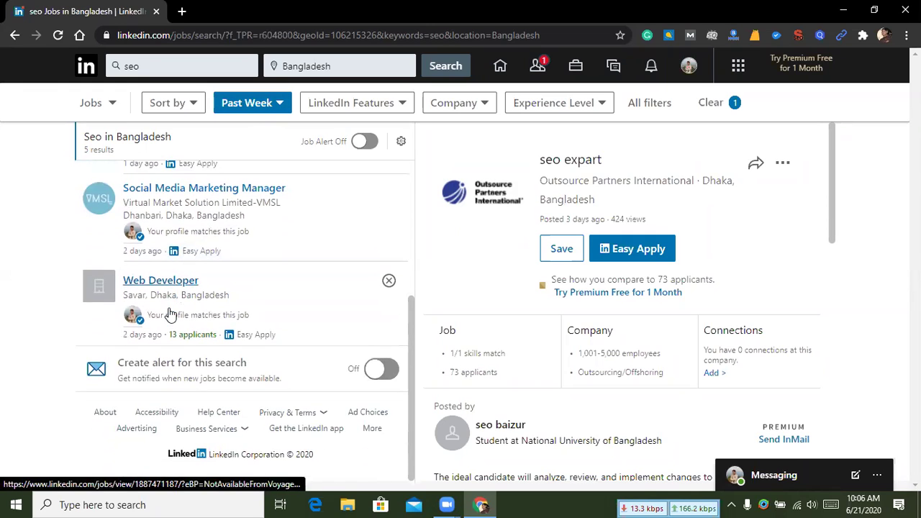
scroll(167, 252, "up", 5)
left_click(163, 180)
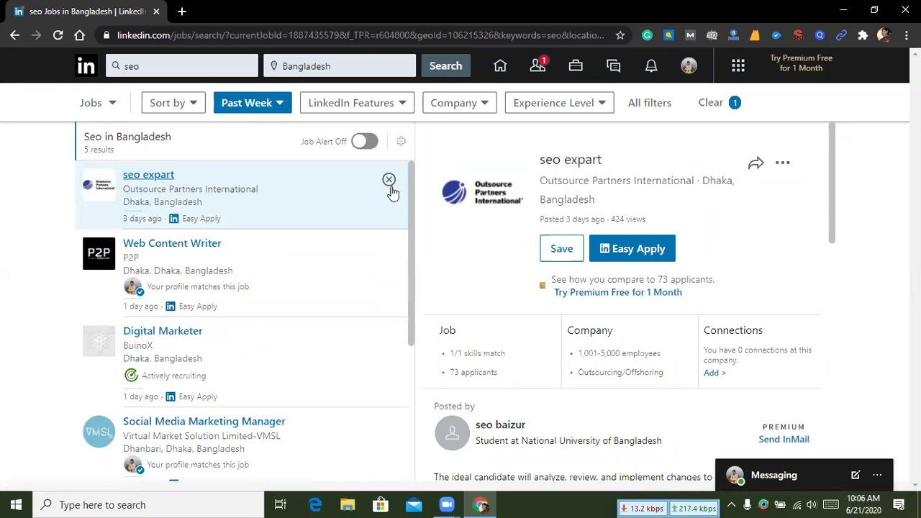
scroll(633, 241, "down", 1)
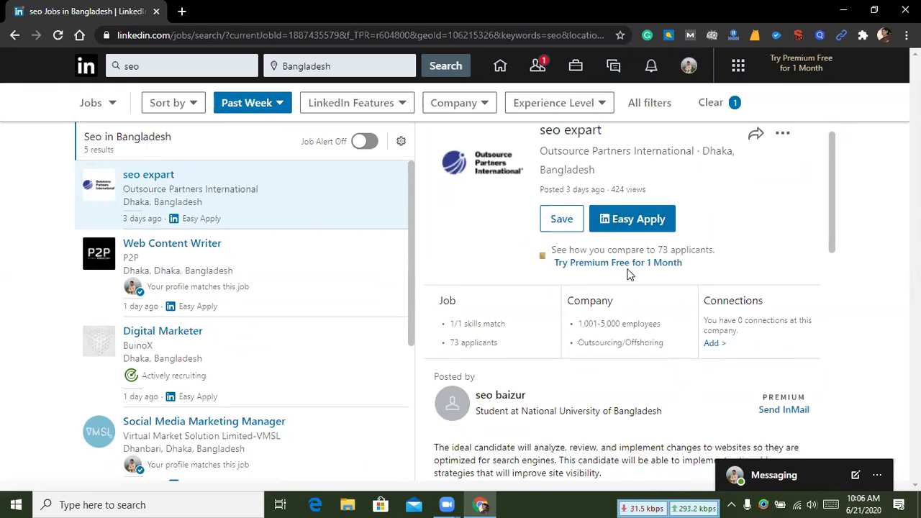
scroll(597, 214, "down", 3)
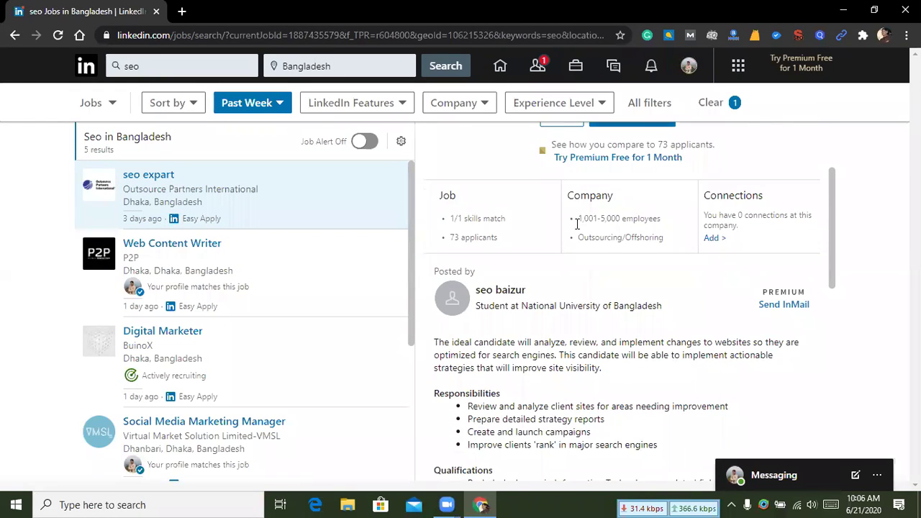
Read through the seo expart posting's job details, responsibilities, qualifications and matching criteria.
left_click_drag(480, 159, 566, 329)
left_click(568, 331)
scroll(554, 320, "down", 2)
scroll(547, 313, "down", 2)
scroll(585, 292, "down", 1)
left_click(625, 455)
scroll(512, 267, "down", 2)
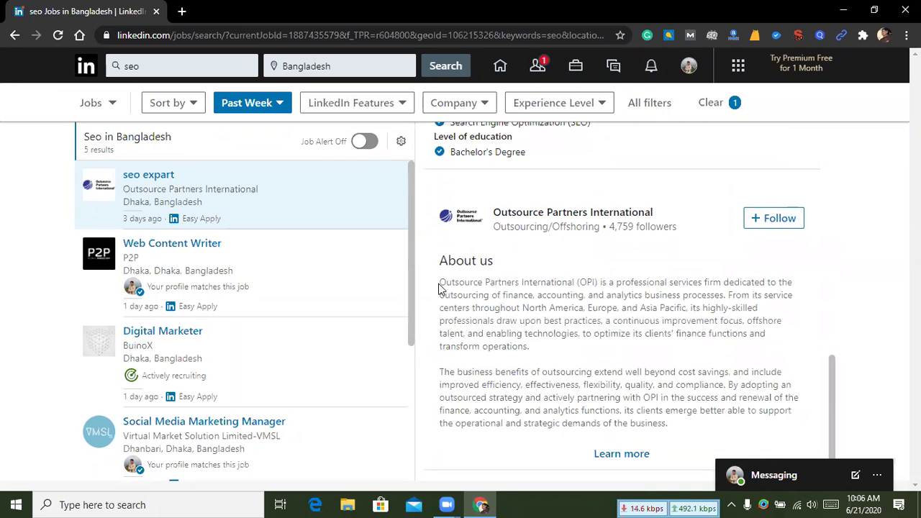
Review the About us text of Outsource Partners International and follow the company from the job posting.
left_click_drag(440, 288, 663, 423)
left_click(668, 426)
scroll(669, 425, "up", 4)
scroll(689, 389, "down", 3)
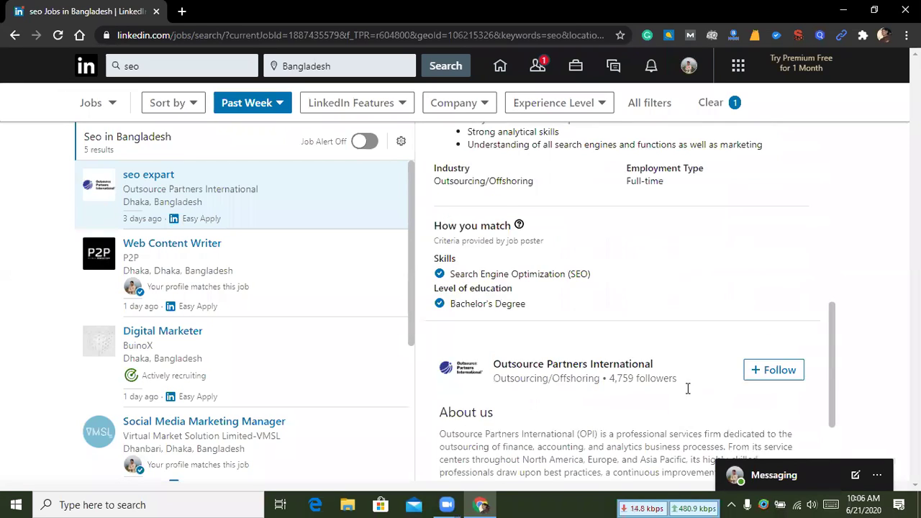
left_click(781, 288)
scroll(749, 338, "up", 6)
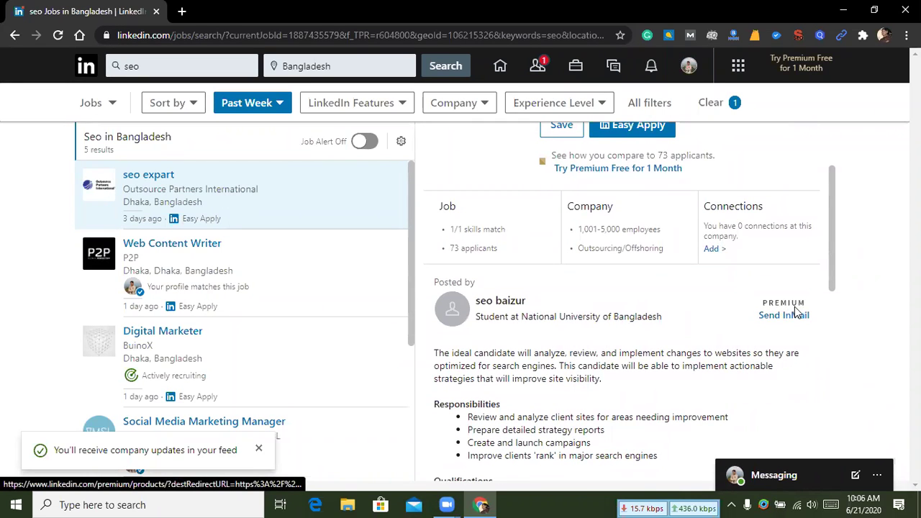
scroll(730, 307, "up", 2)
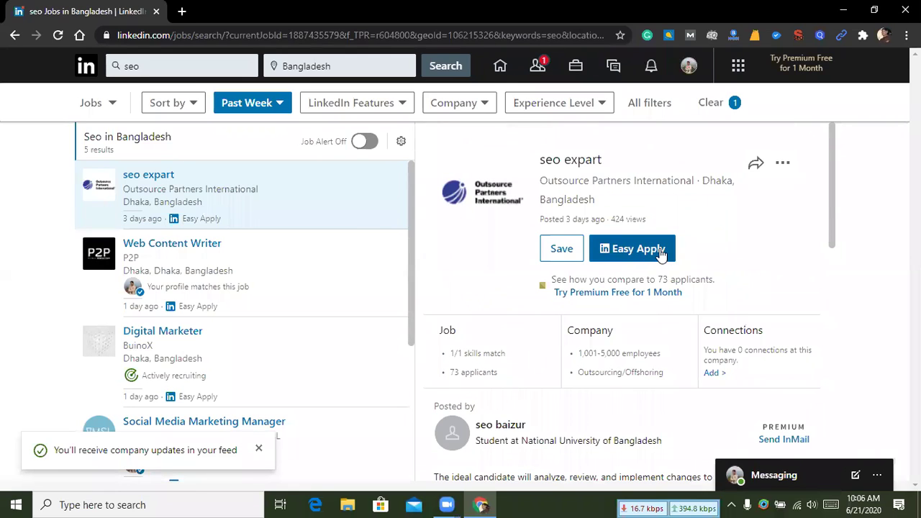
Open the My Network page and look over its network categories and suggested people.
left_click(540, 66)
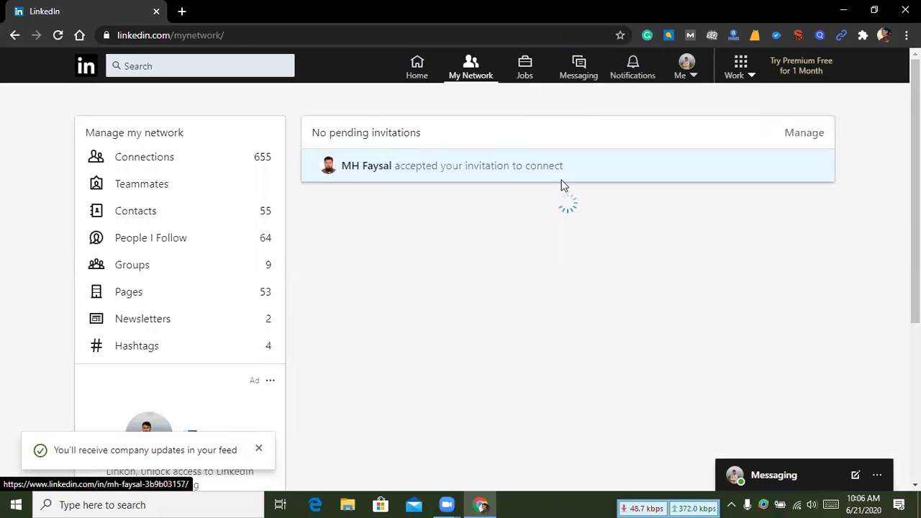
scroll(203, 370, "down", 6)
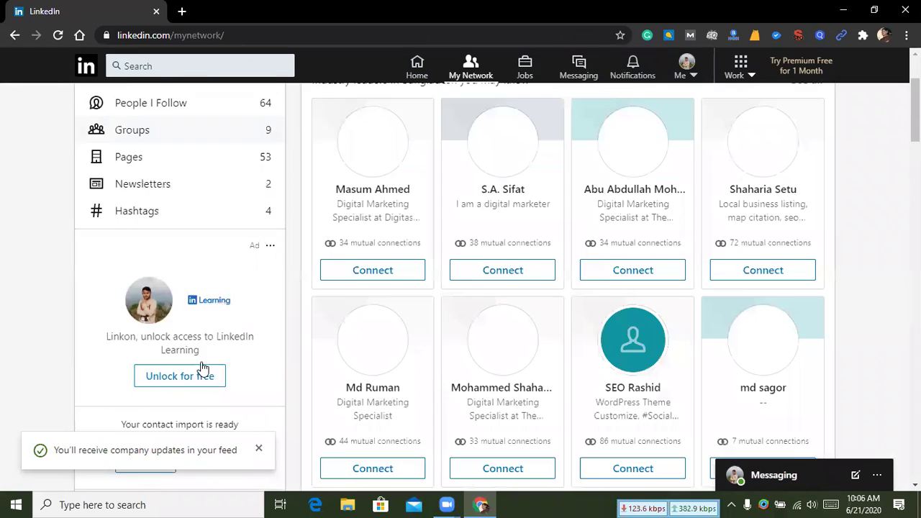
scroll(269, 235, "up", 5)
scroll(270, 236, "up", 2)
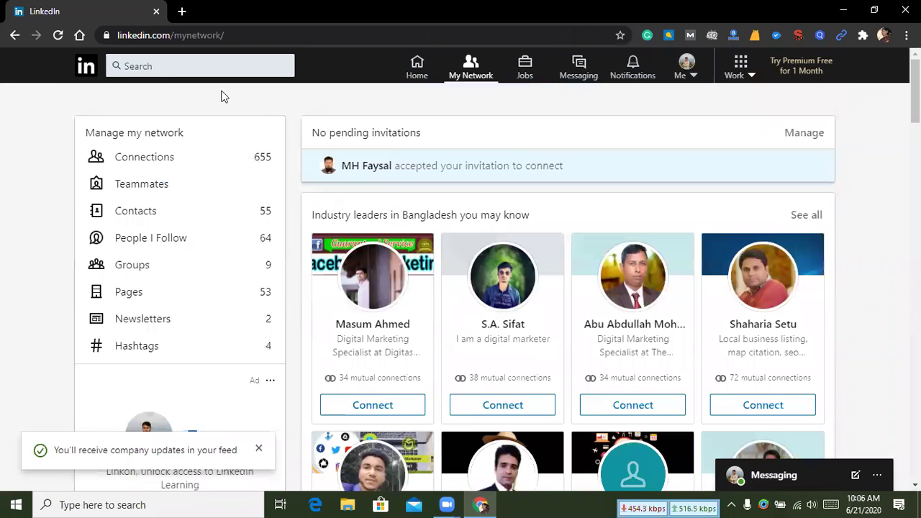
Check the notifications and the Sales Navigator offer in the messages, ending on the home feed.
left_click(631, 69)
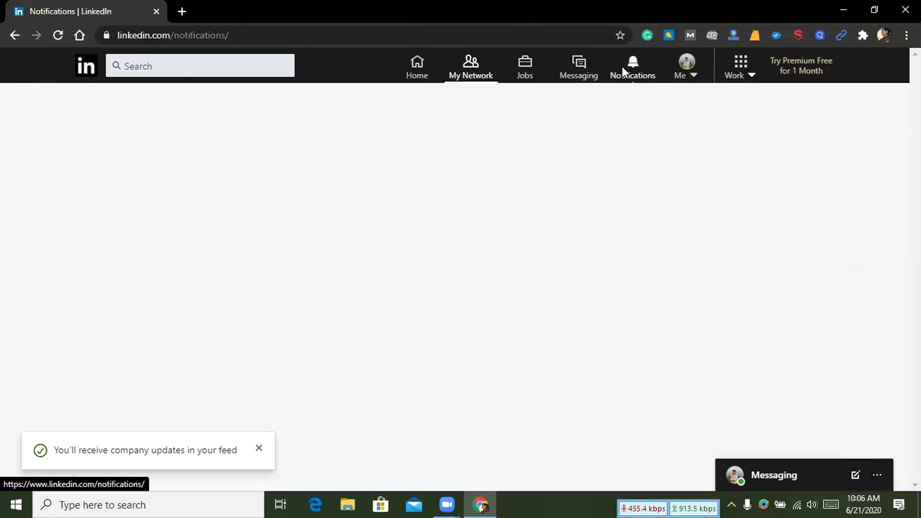
left_click(593, 63)
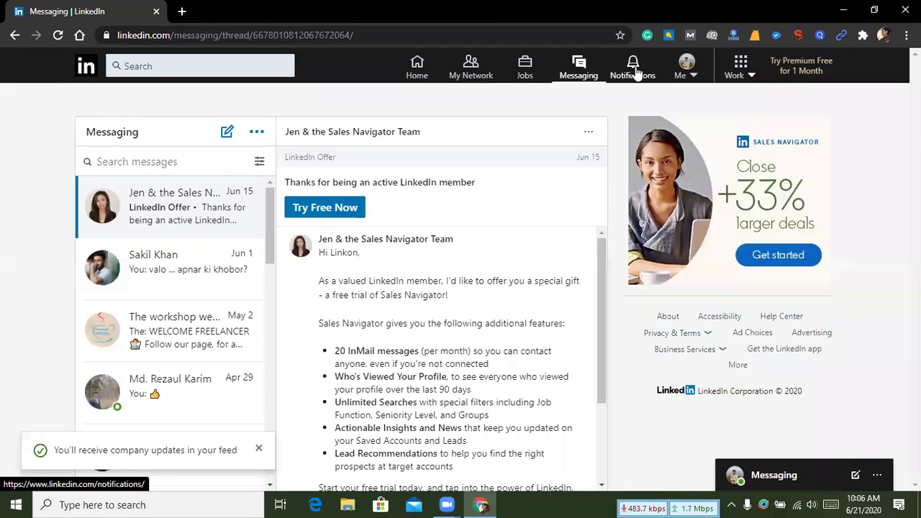
left_click(635, 70)
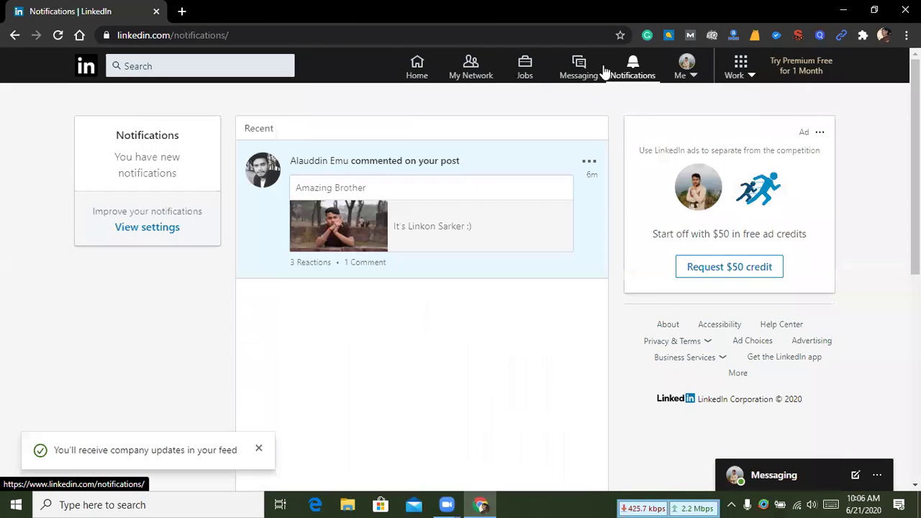
left_click(589, 66)
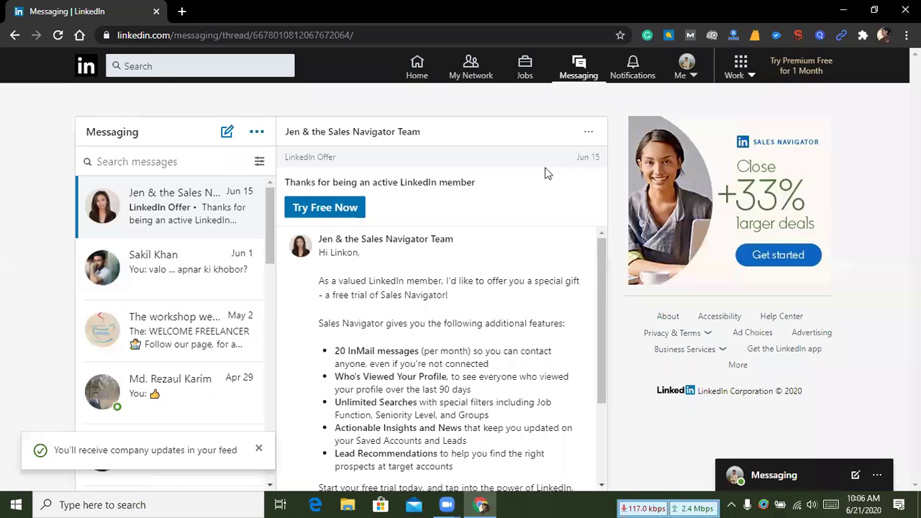
scroll(504, 244, "down", 4)
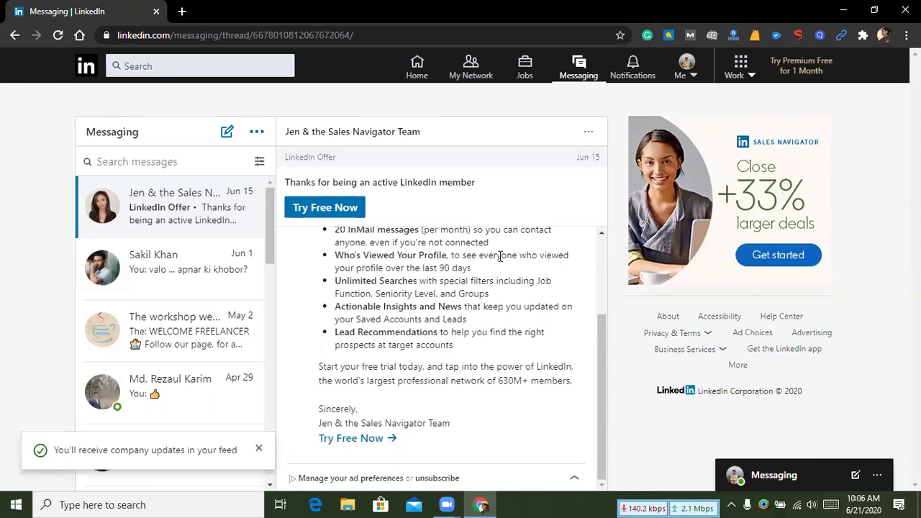
scroll(496, 227, "up", 4)
left_click(424, 67)
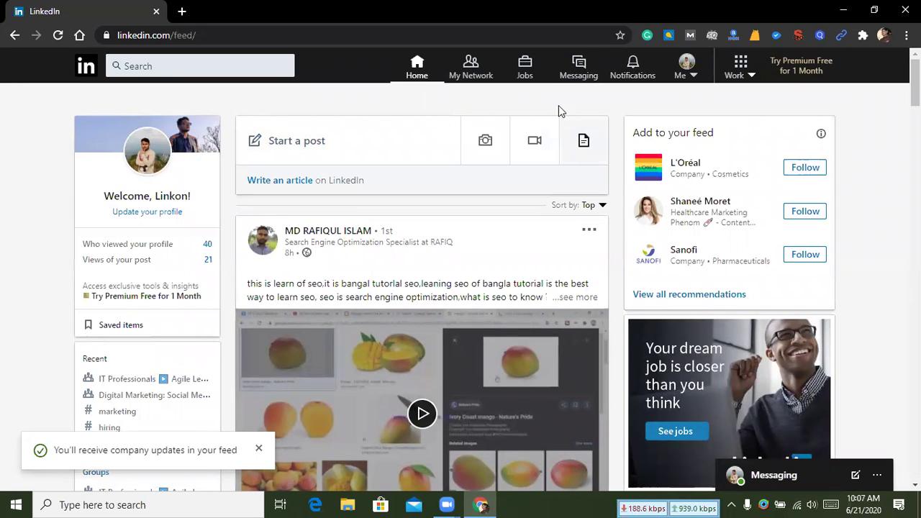
Open the full Connections list from the My Network page, dismissing the company updates notice on the way.
left_click(472, 66)
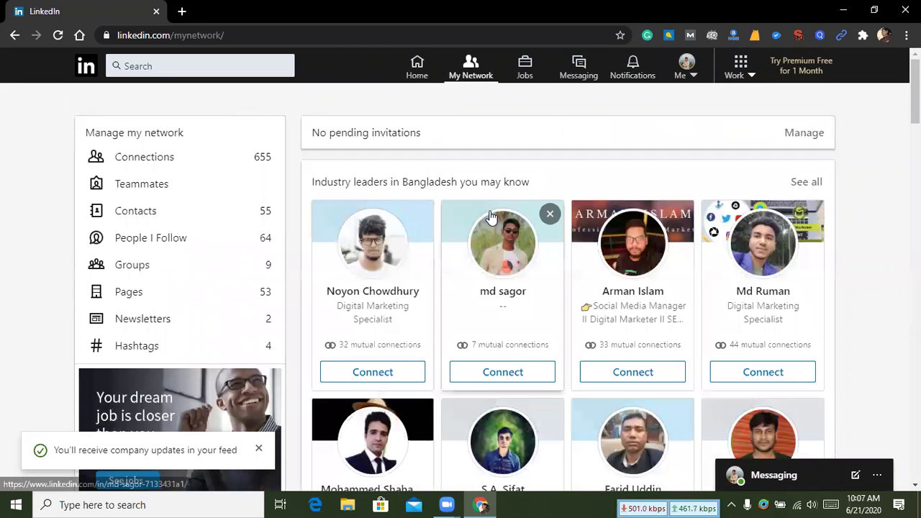
left_click(257, 450)
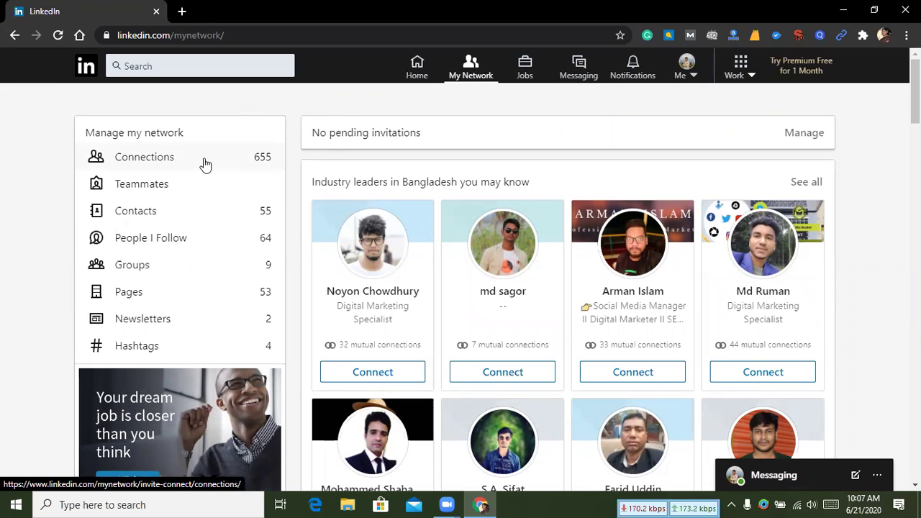
left_click(244, 168)
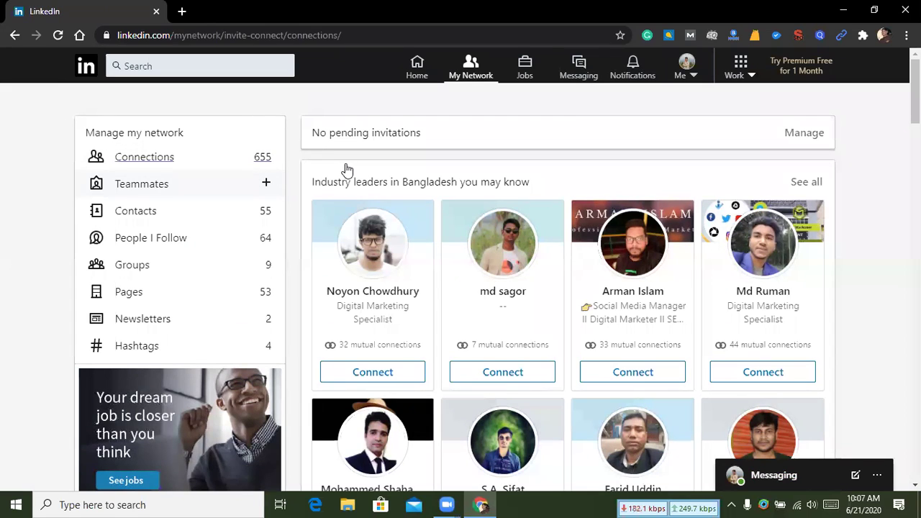
left_click(541, 210)
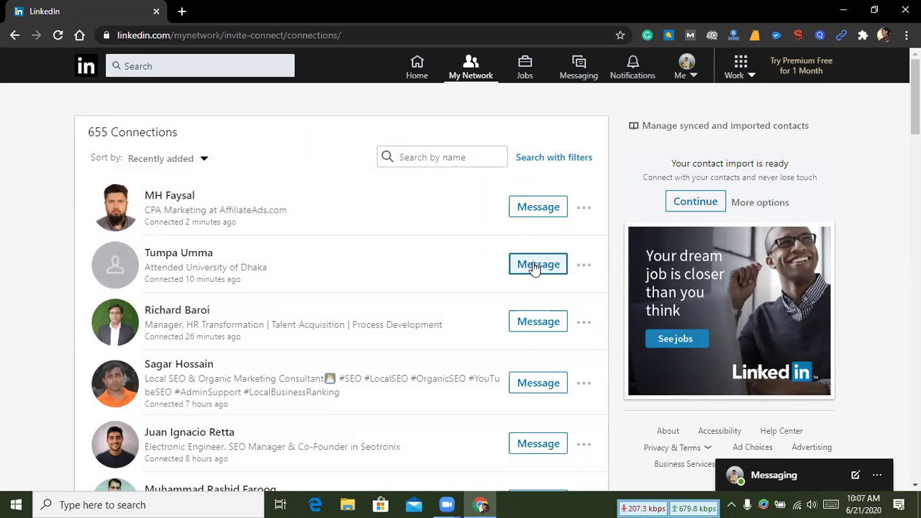
Browse down the list of recently added connections, examining their job headlines and messaging options.
scroll(539, 331, "down", 1)
scroll(522, 281, "up", 1)
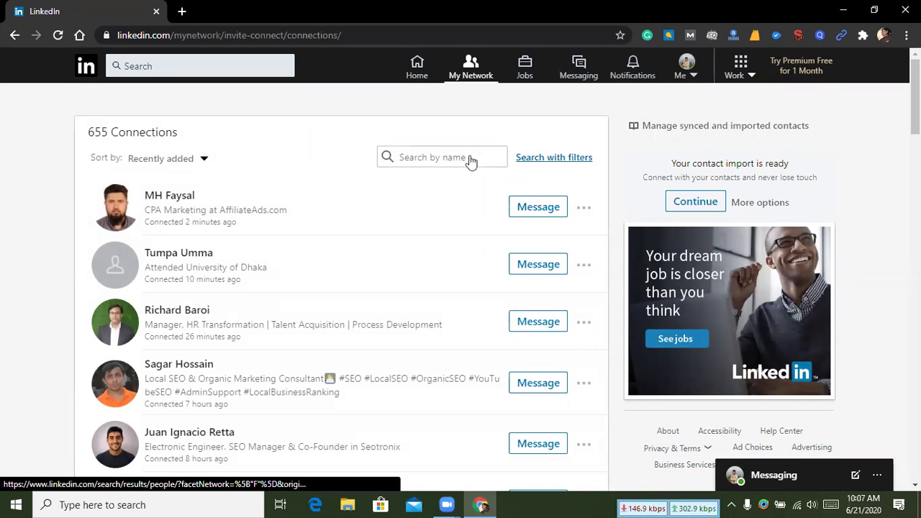
scroll(435, 169, "down", 2)
scroll(449, 222, "down", 3)
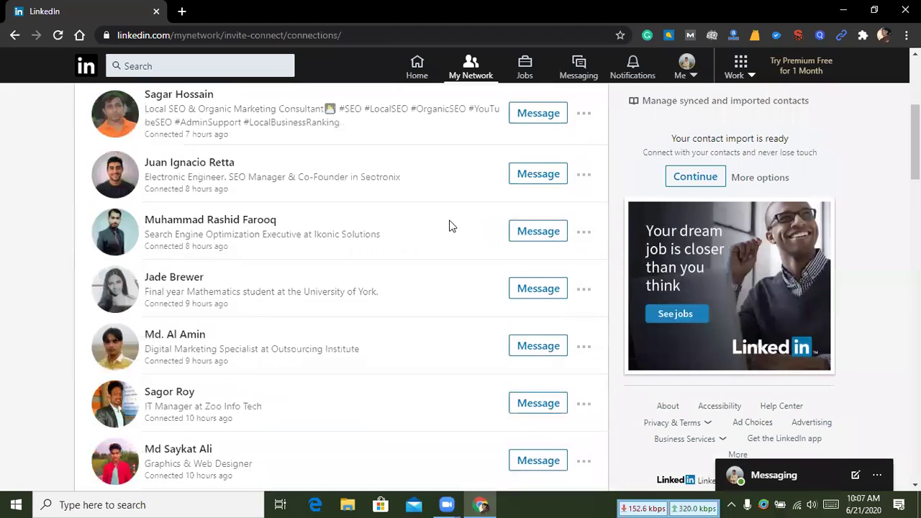
scroll(449, 224, "down", 5)
scroll(451, 228, "down", 1)
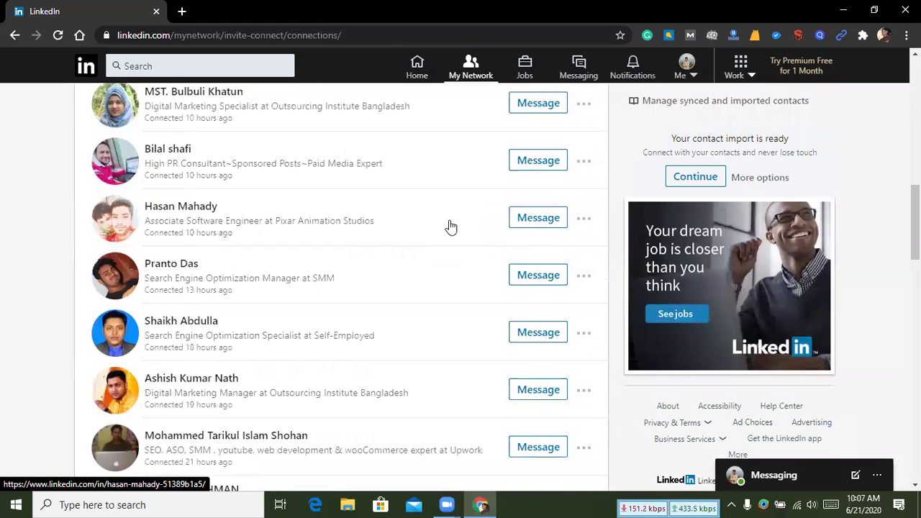
scroll(450, 228, "down", 4)
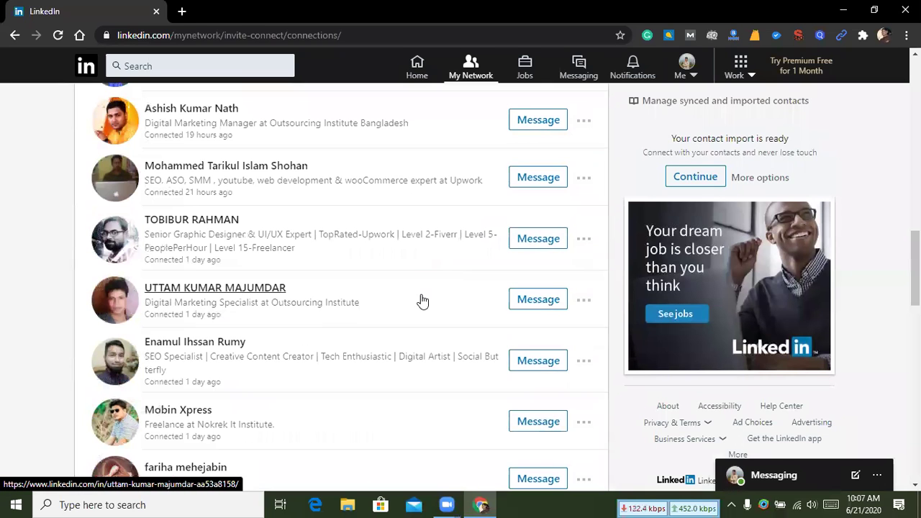
Browse the rest of the Connections list down to its oldest entries, examining each connection's headline.
scroll(422, 301, "down", 7)
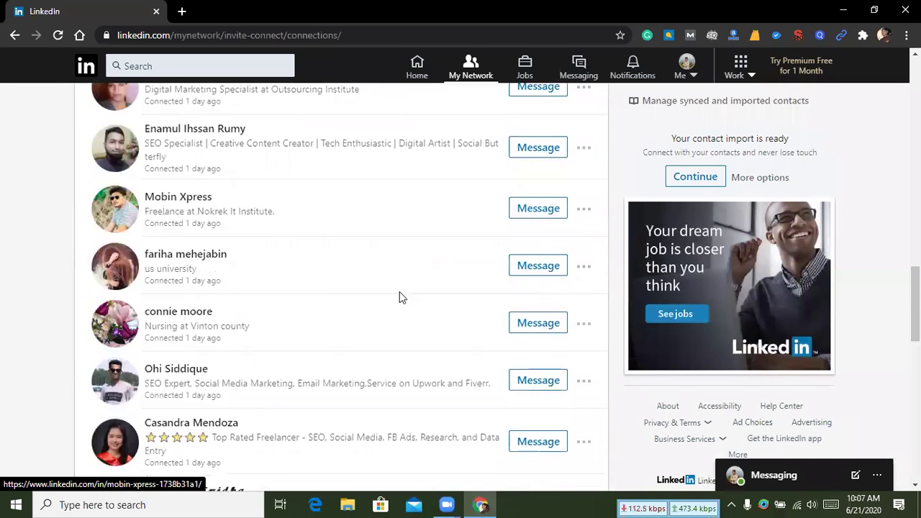
scroll(356, 302, "down", 7)
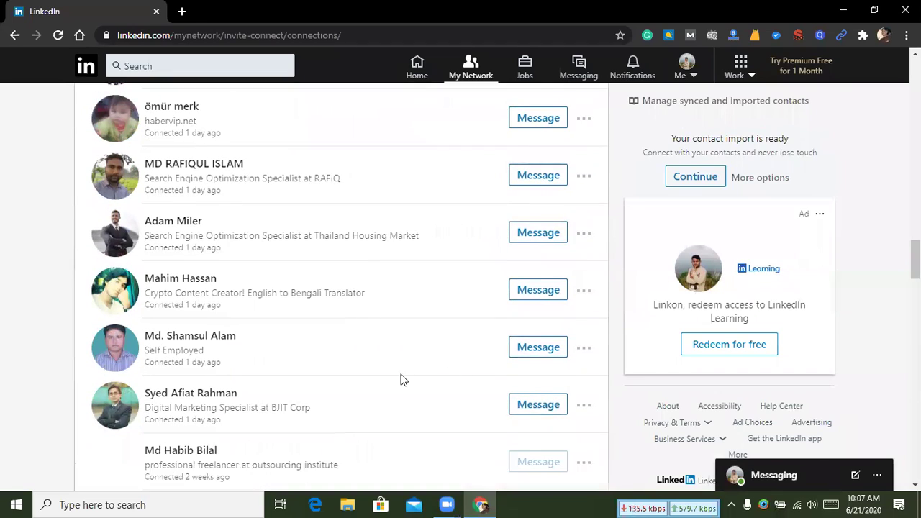
scroll(403, 379, "down", 8)
scroll(401, 379, "down", 18)
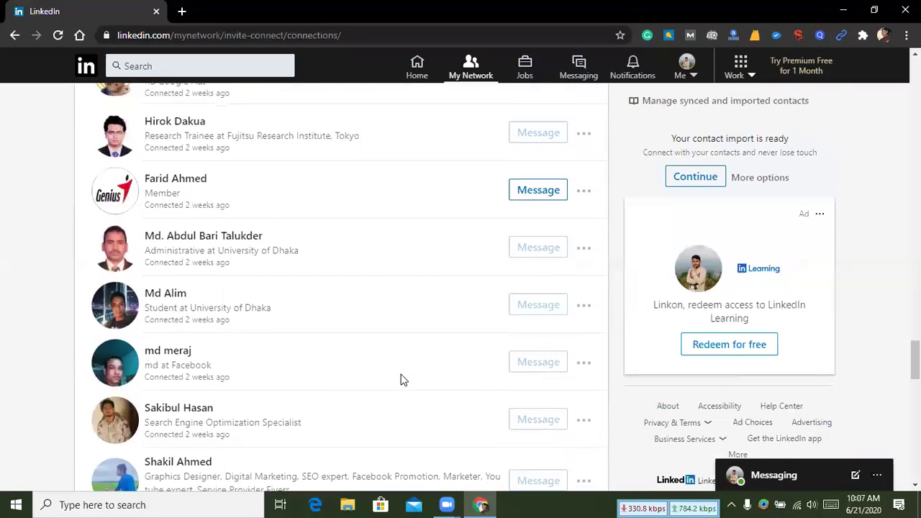
scroll(401, 381, "down", 2)
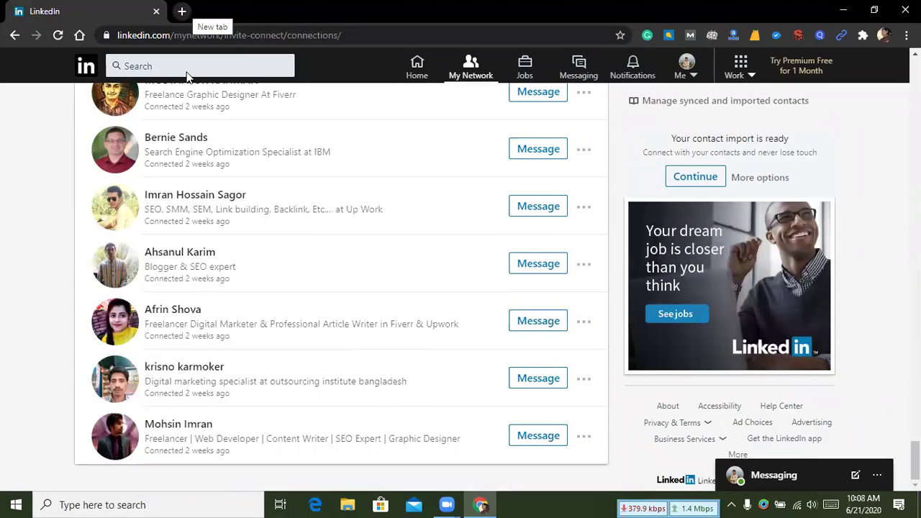
Switch to Gmail in a new browser tab and start a new email message.
left_click(182, 11)
left_click(204, 32)
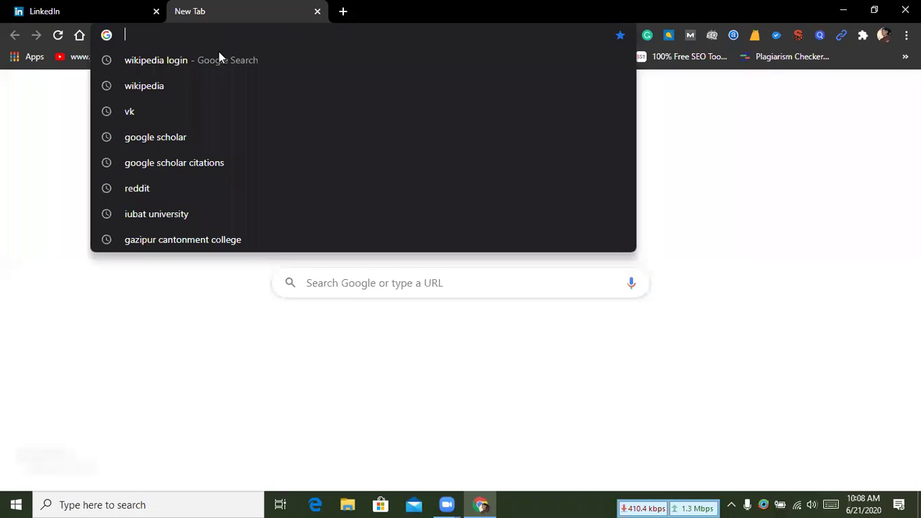
left_click(708, 148)
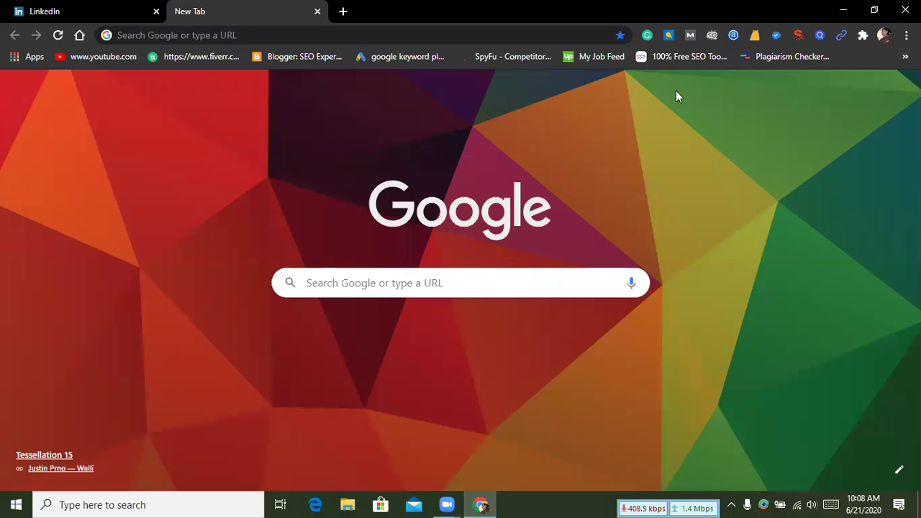
left_click(690, 34)
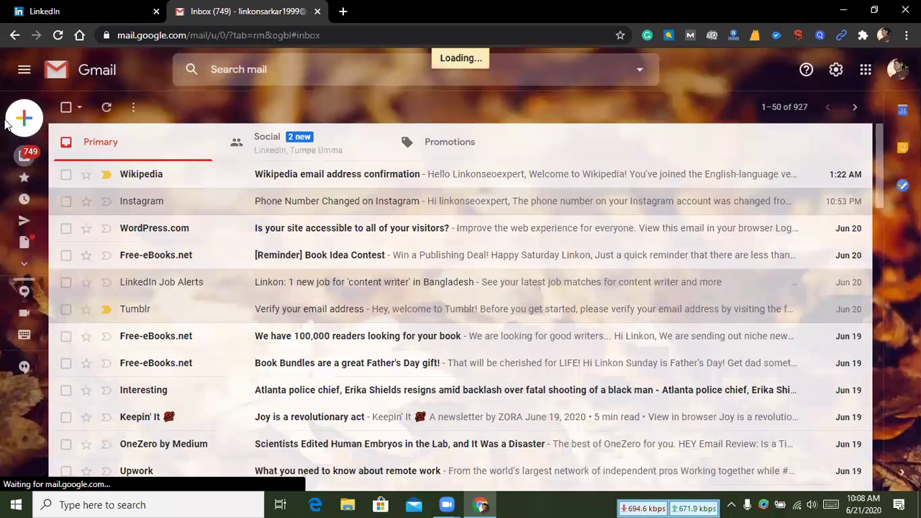
left_click(24, 120)
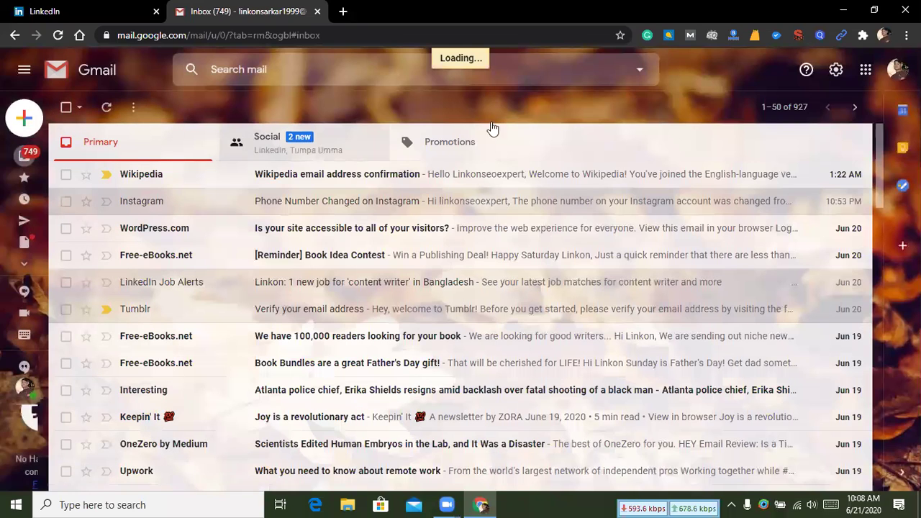
Address the email to a suggested contact and add three more suggested contacts in Cc.
left_click(606, 210)
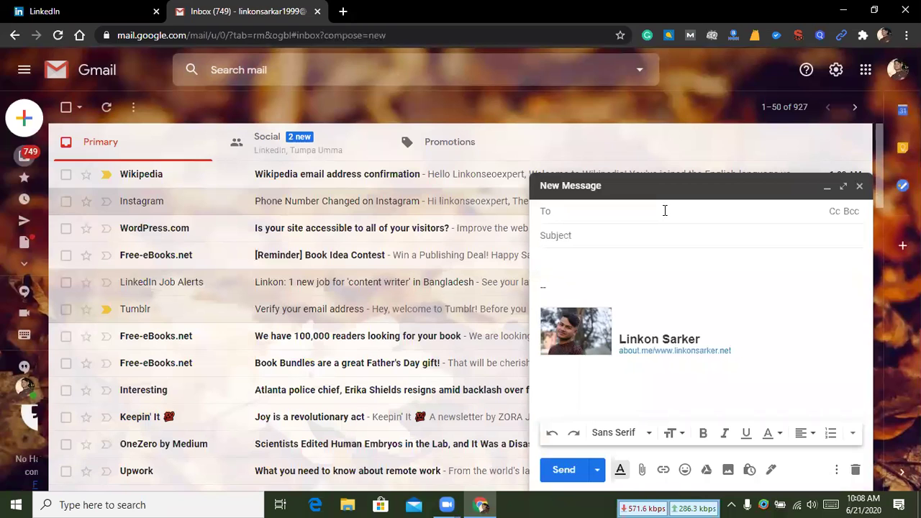
type("s")
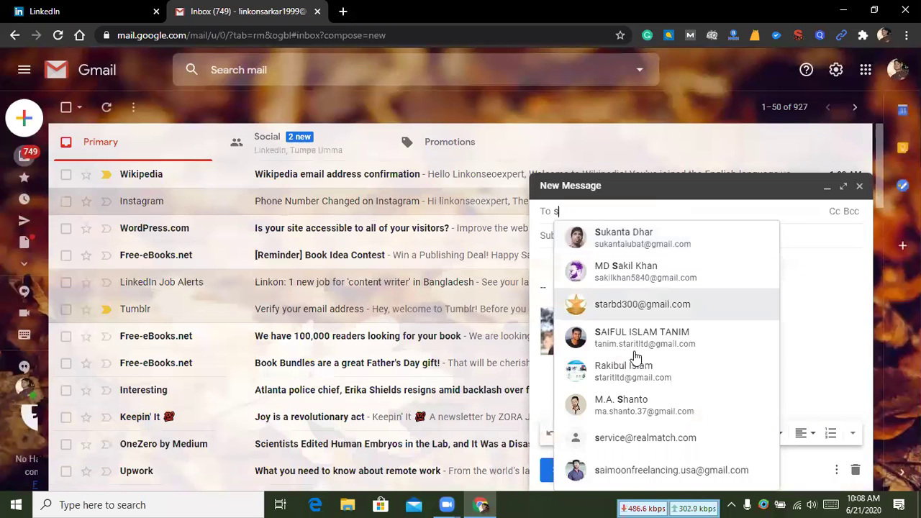
left_click(640, 241)
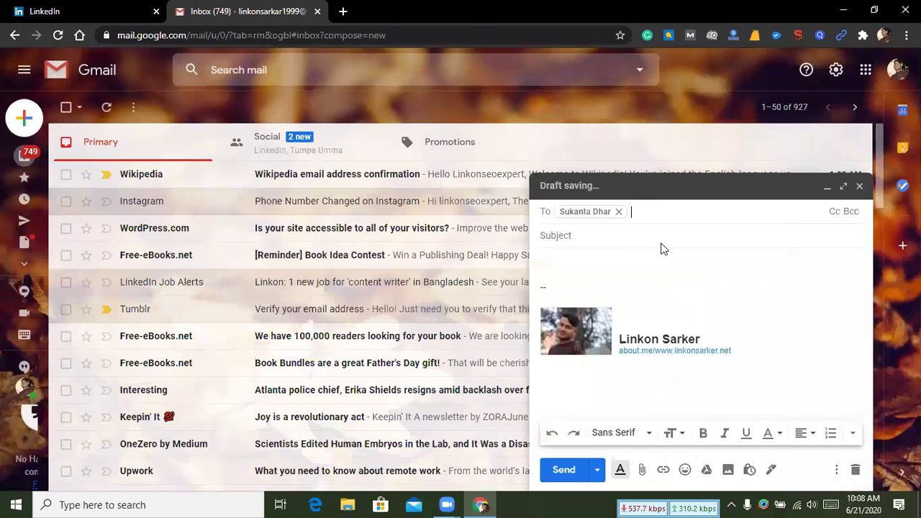
left_click(837, 214)
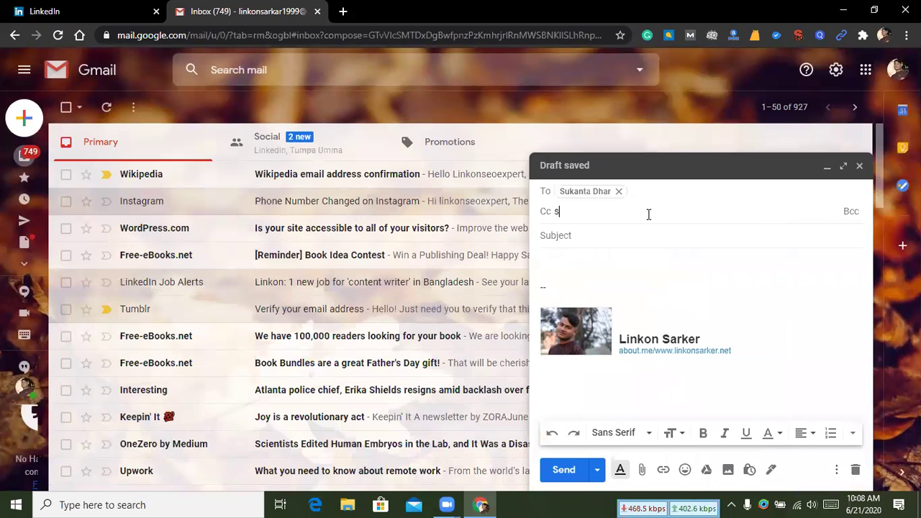
left_click(648, 272)
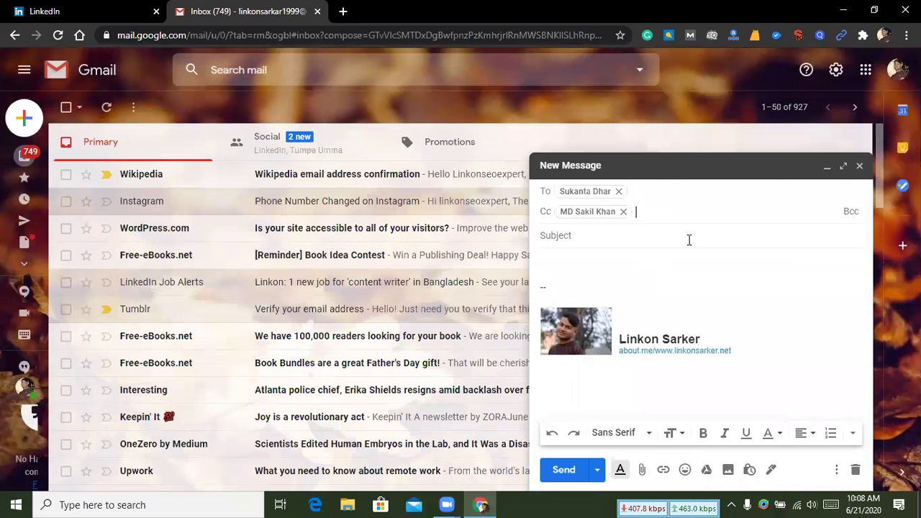
type("s")
left_click(657, 308)
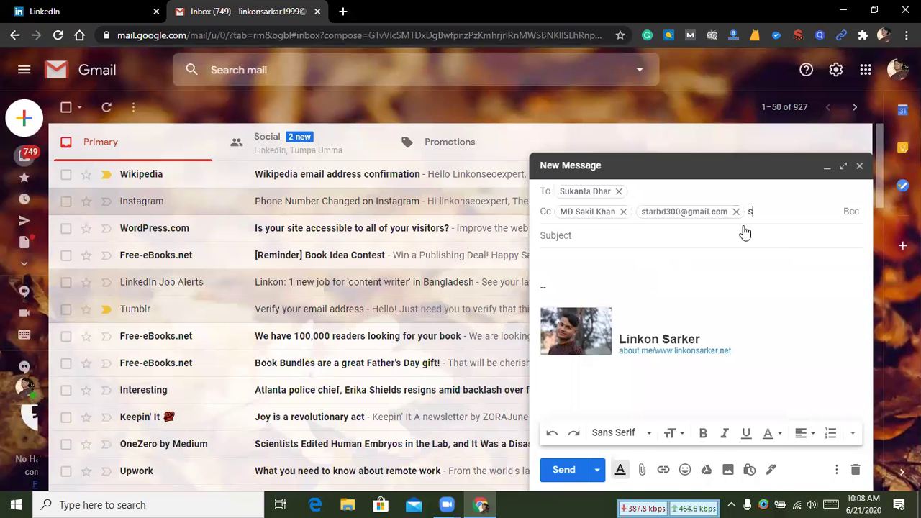
left_click(674, 344)
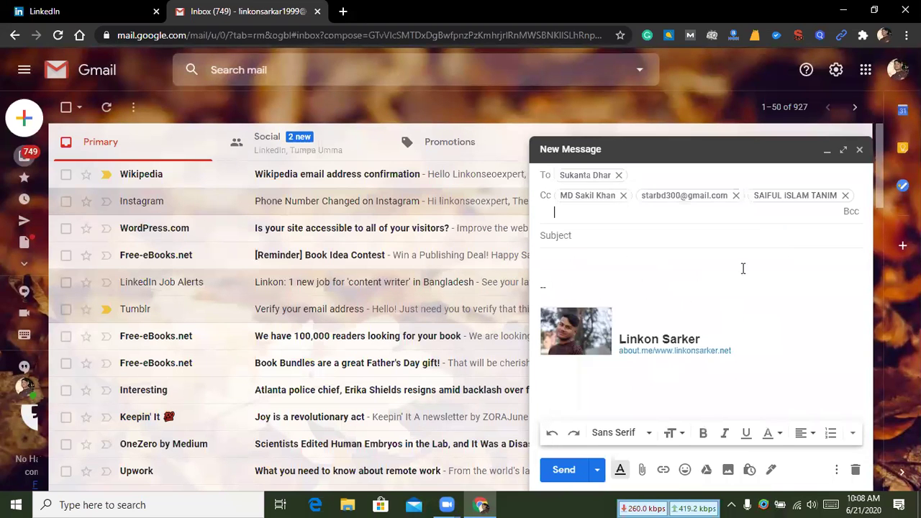
left_click(604, 243)
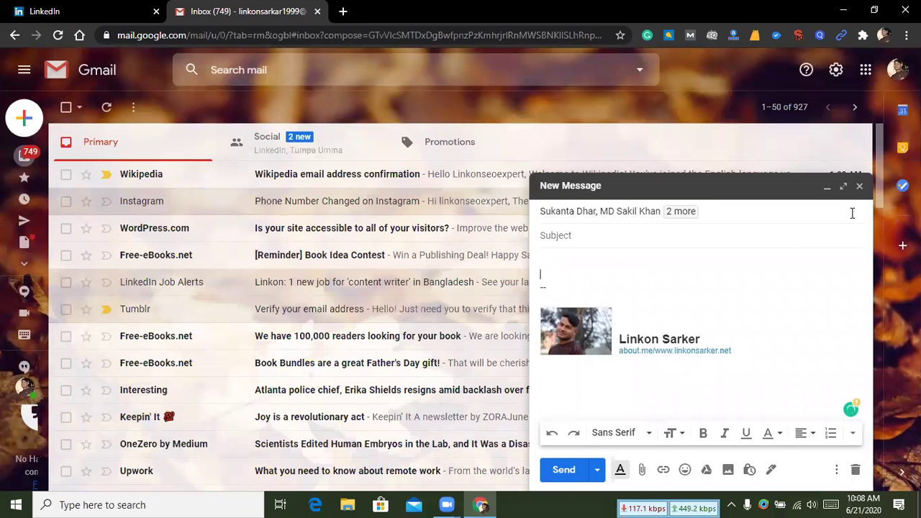
Close the email draft and the Gmail tab, returning to the LinkedIn connections page.
left_click(860, 186)
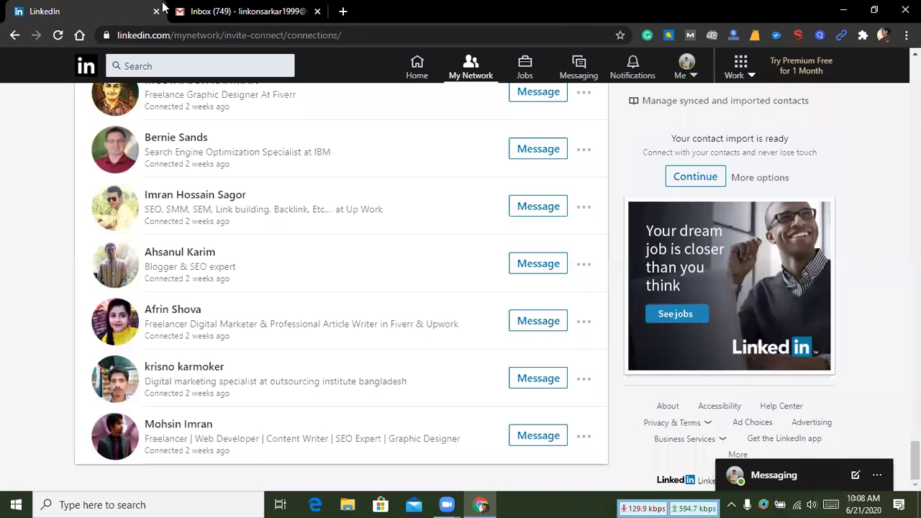
left_click(93, 10)
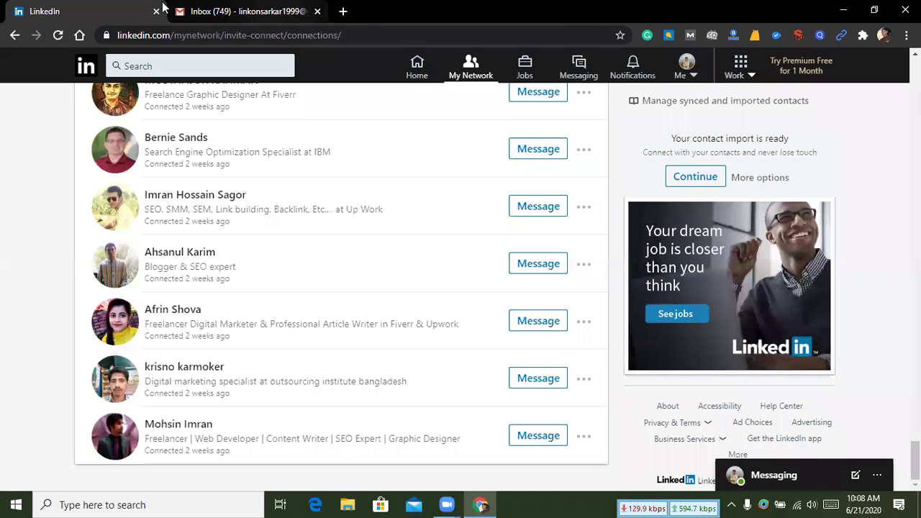
left_click(317, 11)
Open the Messaging page and check the Manage conversations selection mode, leaving it without selecting anything.
scroll(319, 129, "up", 1)
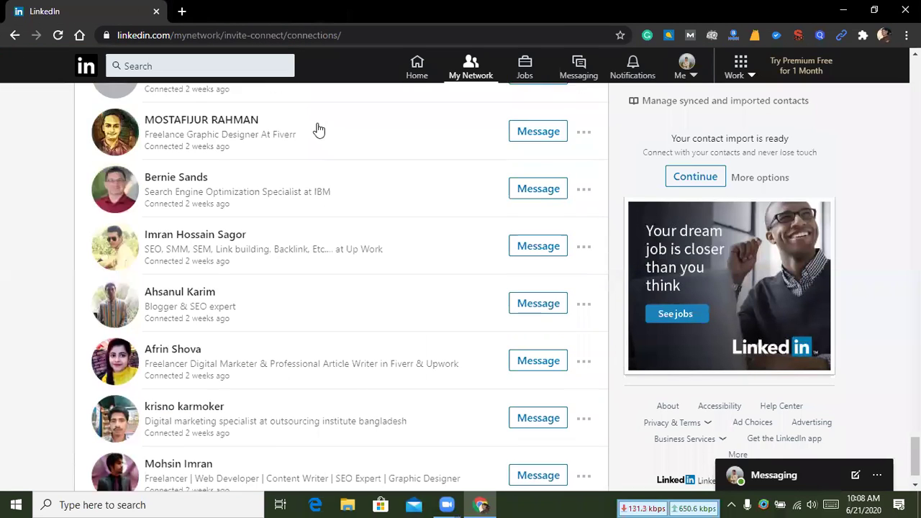
scroll(319, 129, "up", 15)
scroll(400, 165, "up", 15)
left_click(566, 77)
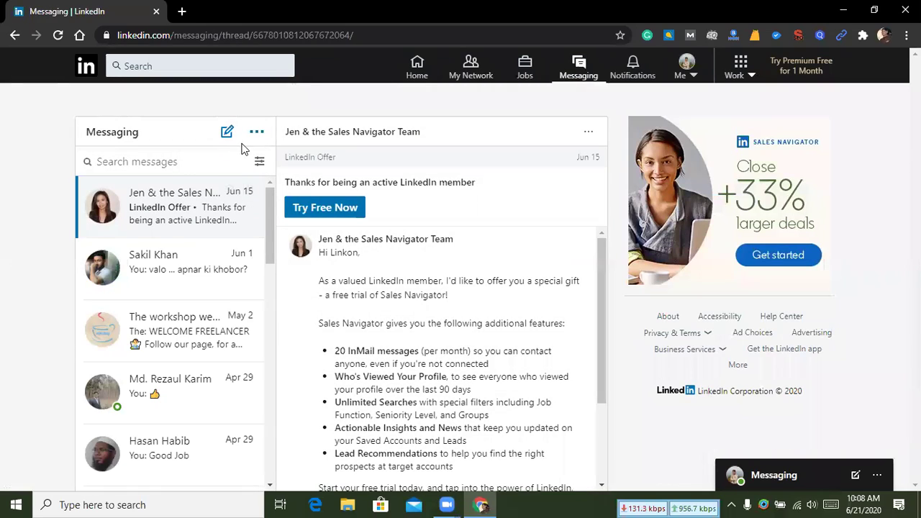
left_click(262, 136)
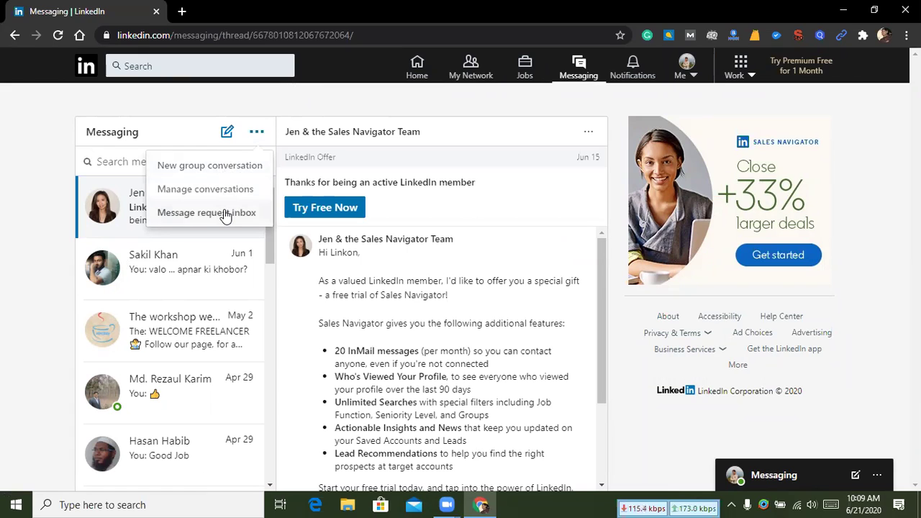
left_click(206, 190)
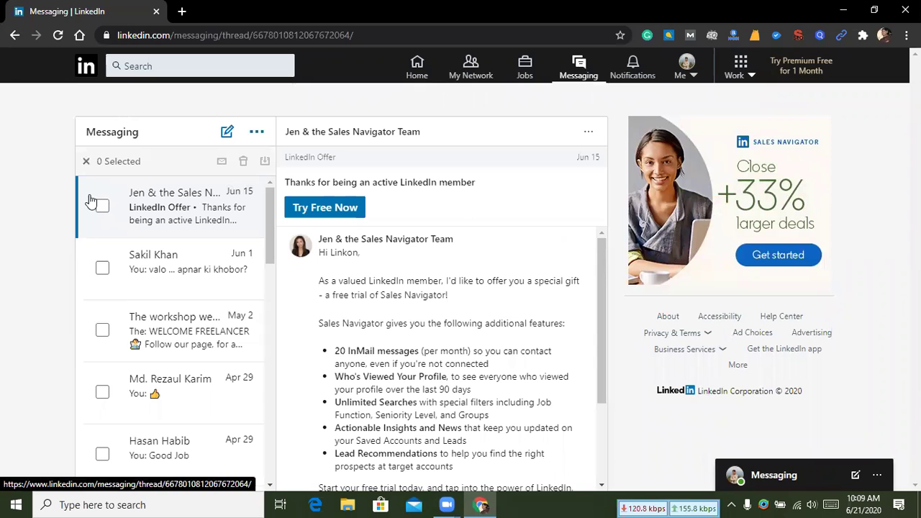
left_click(87, 161)
Look through the list of past conversations and return to the most recent ones.
scroll(189, 189, "down", 5)
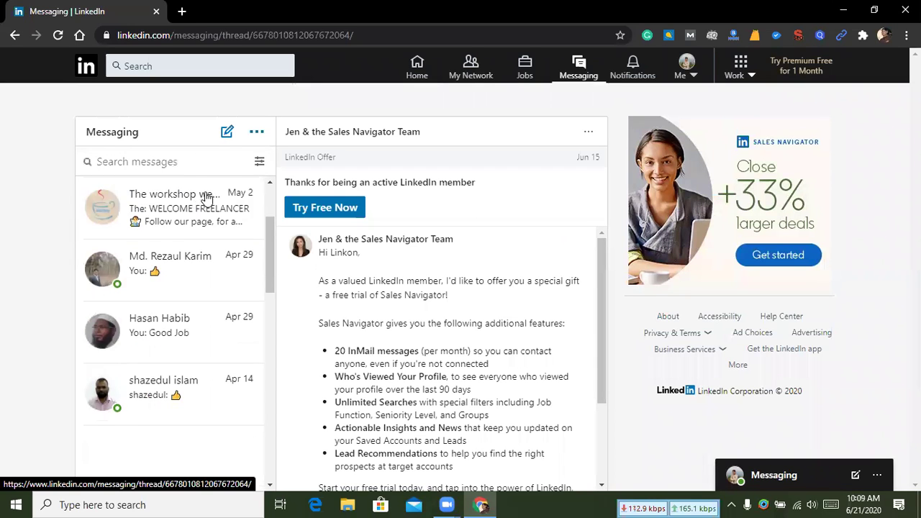
scroll(463, 252, "down", 2)
scroll(463, 252, "up", 2)
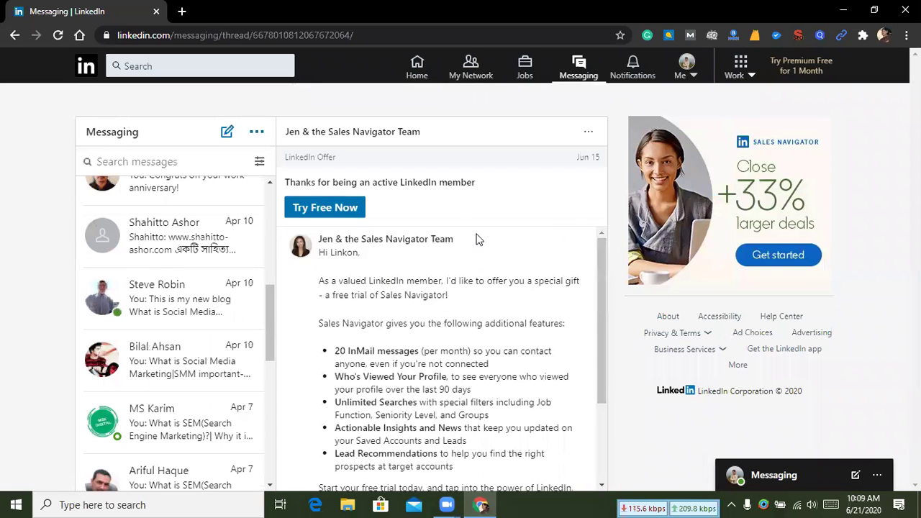
scroll(210, 229, "up", 4)
scroll(211, 229, "up", 1)
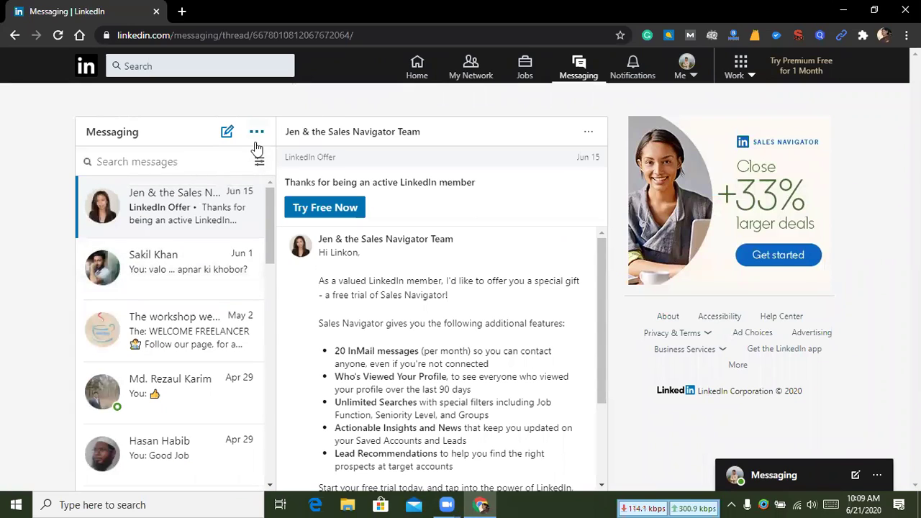
Start a new message and add a first-degree connection and "SEO Freelancer." as recipients.
left_click(256, 132)
left_click(226, 136)
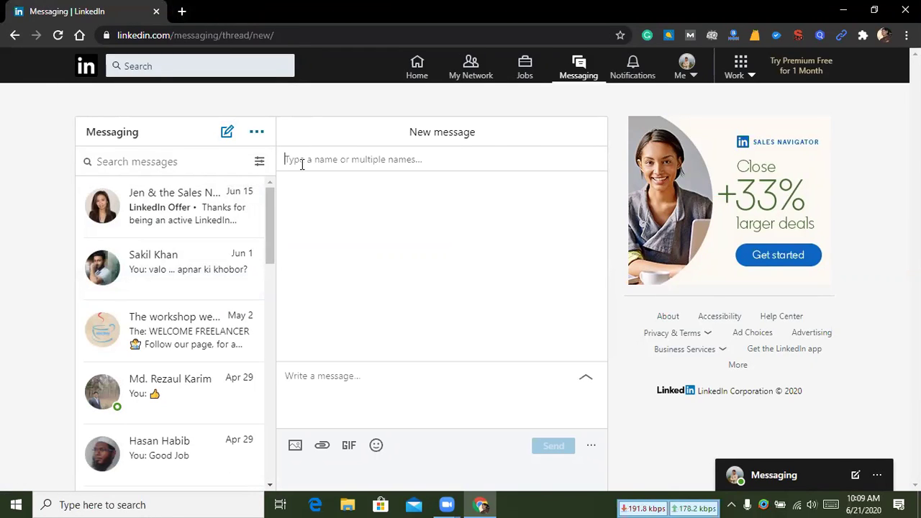
type("Sak")
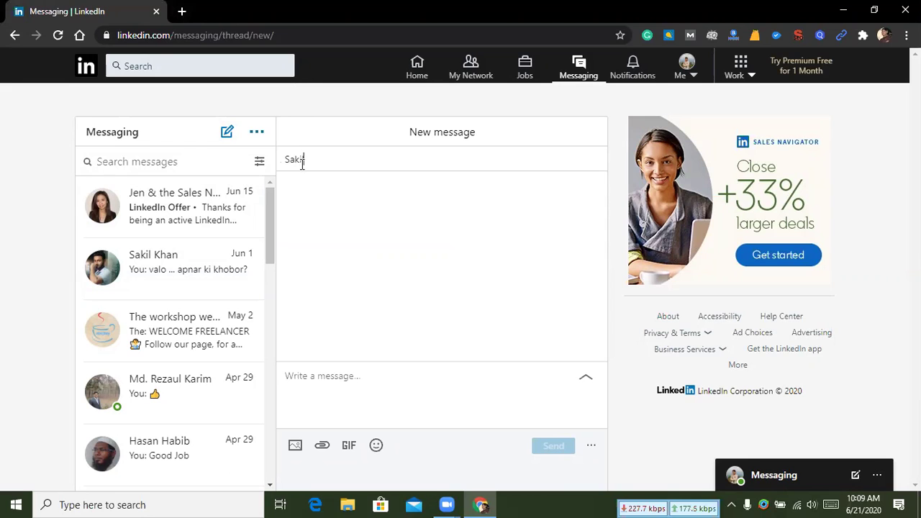
type("il")
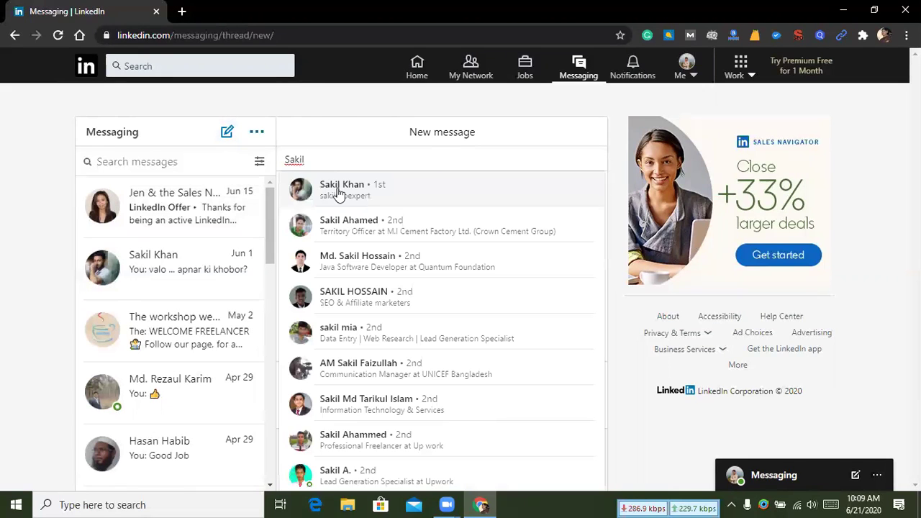
left_click(336, 194)
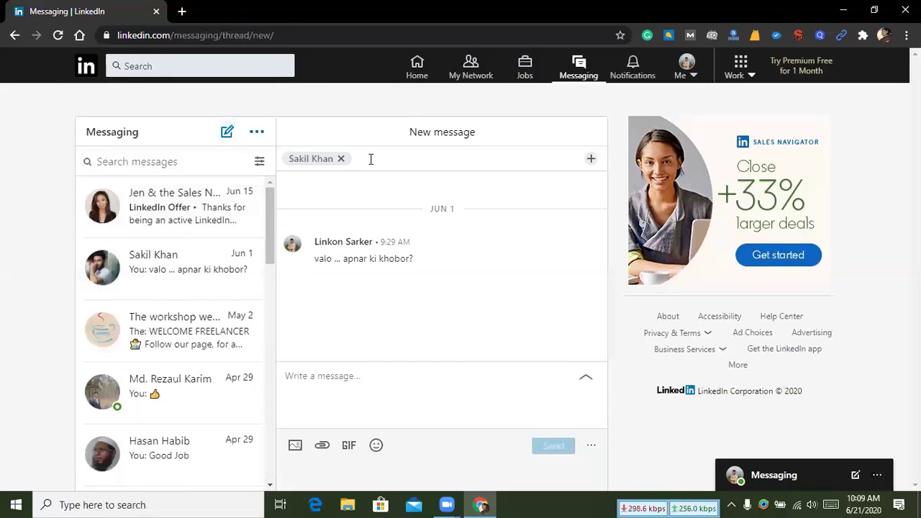
type("seo")
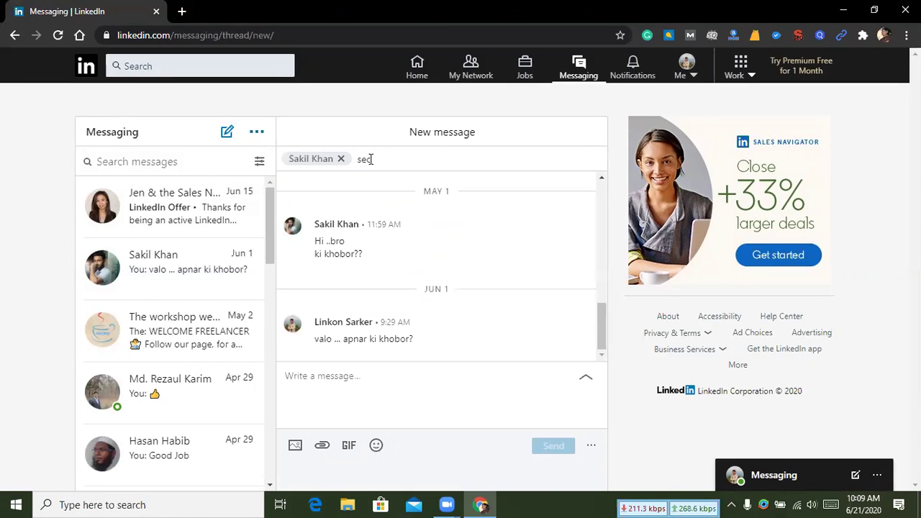
left_click(378, 182)
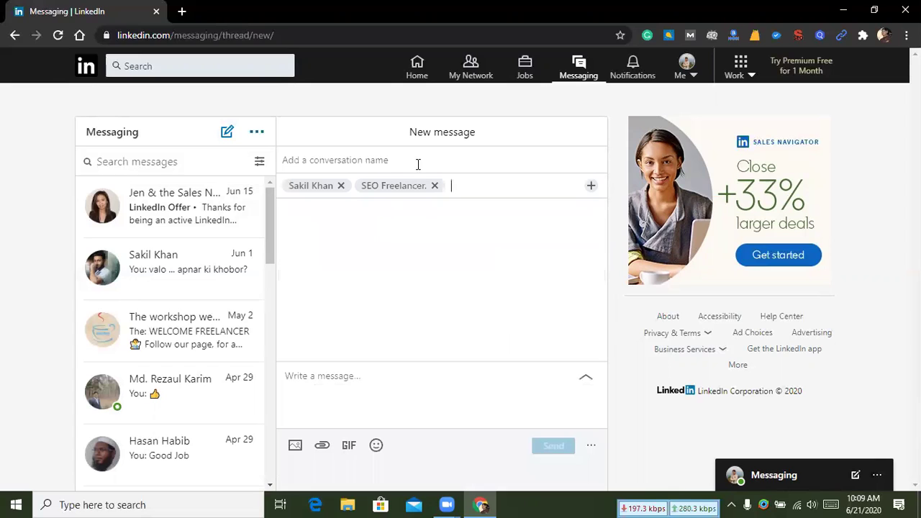
type("seo ser")
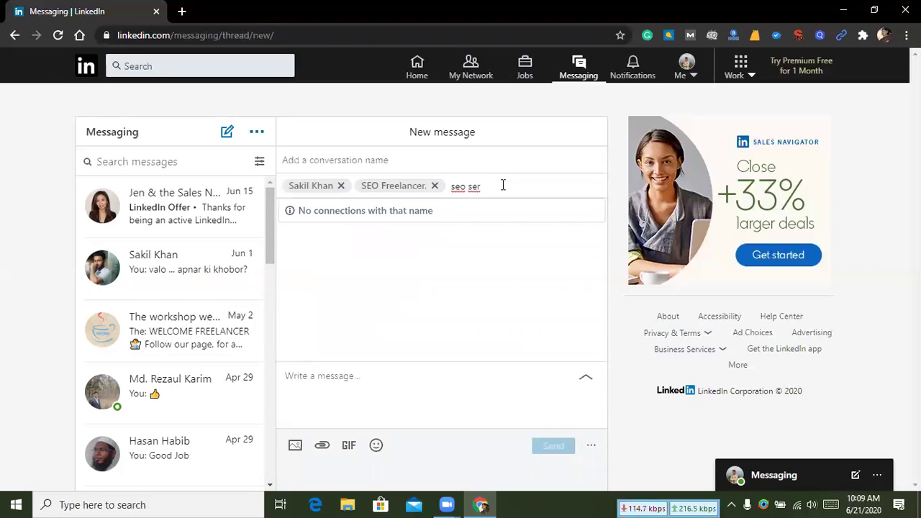
key("BackSpace")
key("BackSpace")
key("BackSpace")
key("BackSpace")
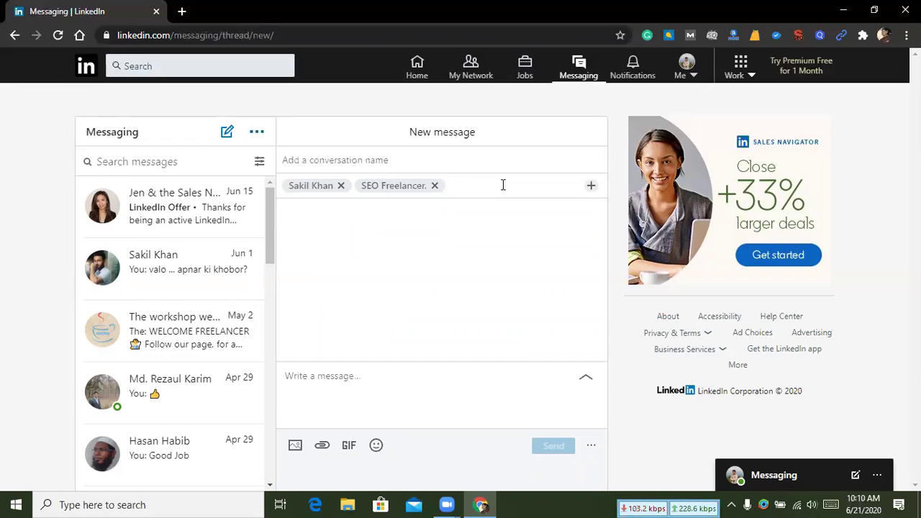
Find another connection by name, add them as the third recipient, and place the cursor in the message body.
type("sukan")
left_click(423, 216)
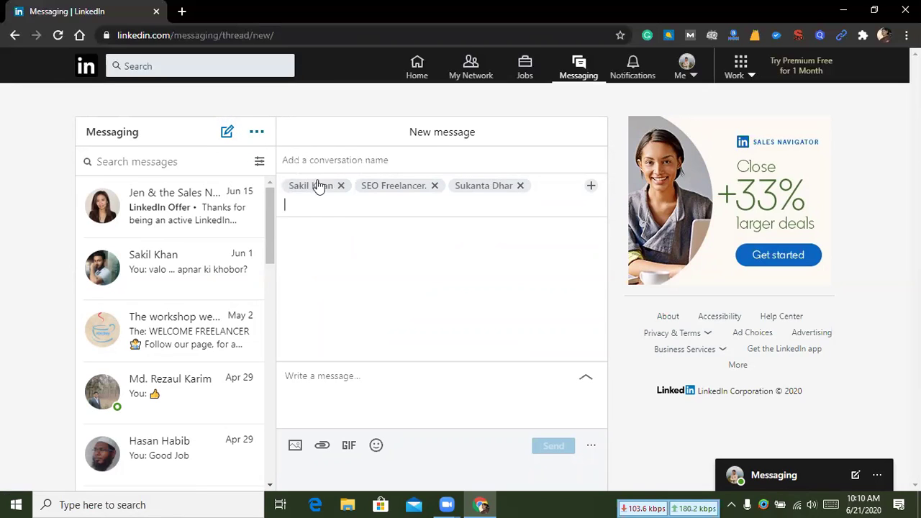
left_click(395, 398)
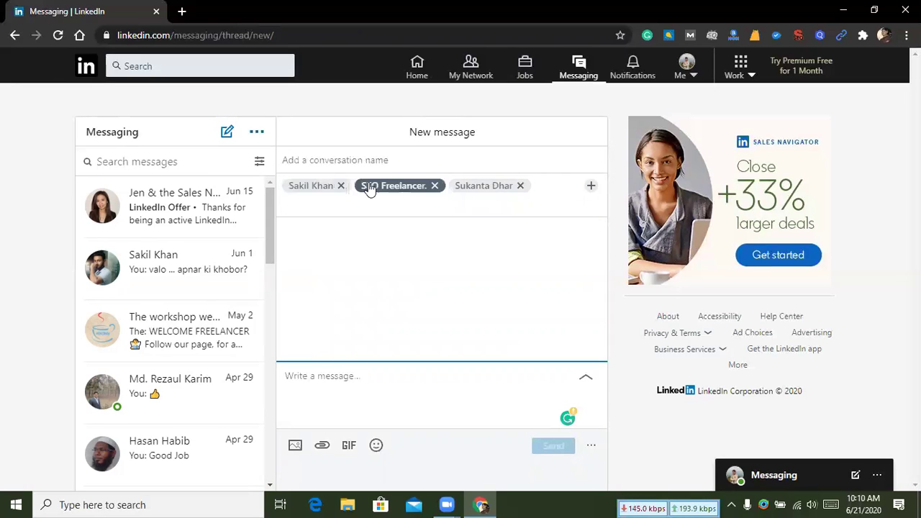
Remove all three recipients from the new message.
left_click(521, 186)
left_click(434, 186)
left_click(341, 160)
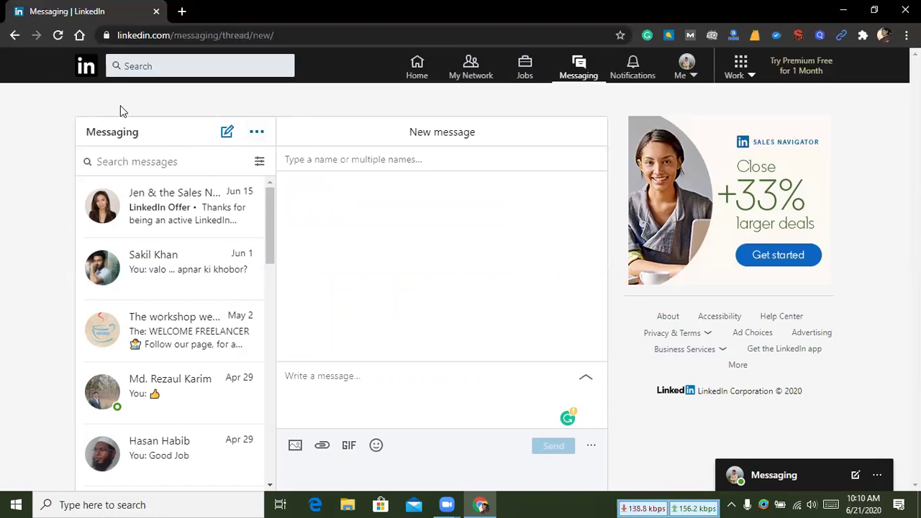
Open the home feed and look through its posts, returning to the beginning of the feed.
left_click(418, 65)
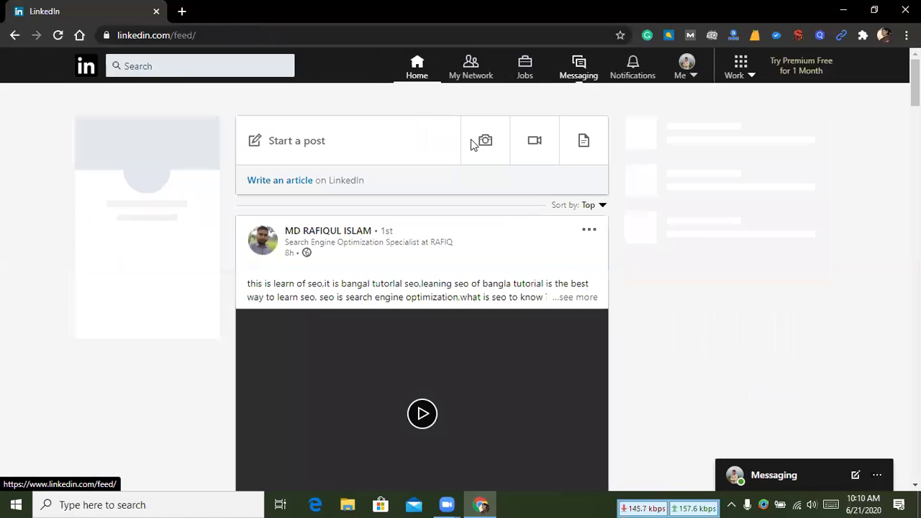
scroll(353, 181, "down", 12)
scroll(353, 186, "up", 3)
scroll(351, 190, "up", 6)
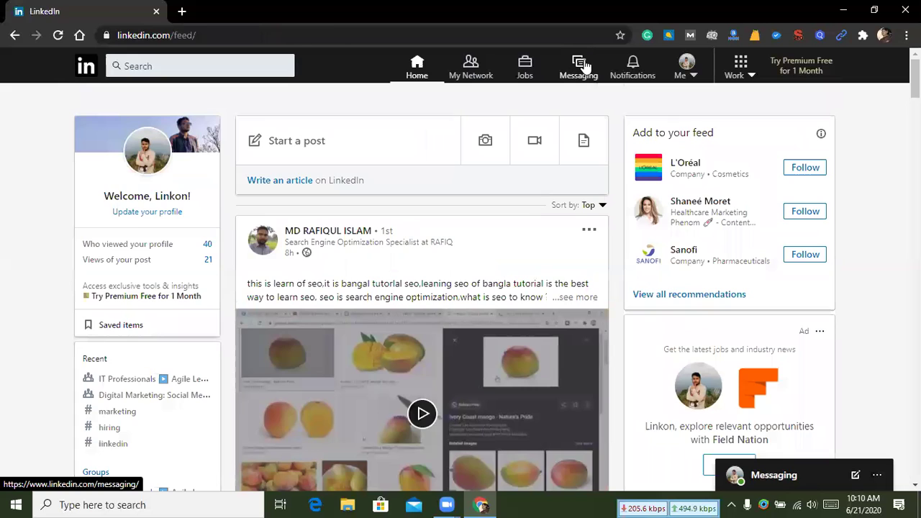
Start another blank message, look over the past conversations, and check the GIF picker without choosing a GIF.
left_click(580, 64)
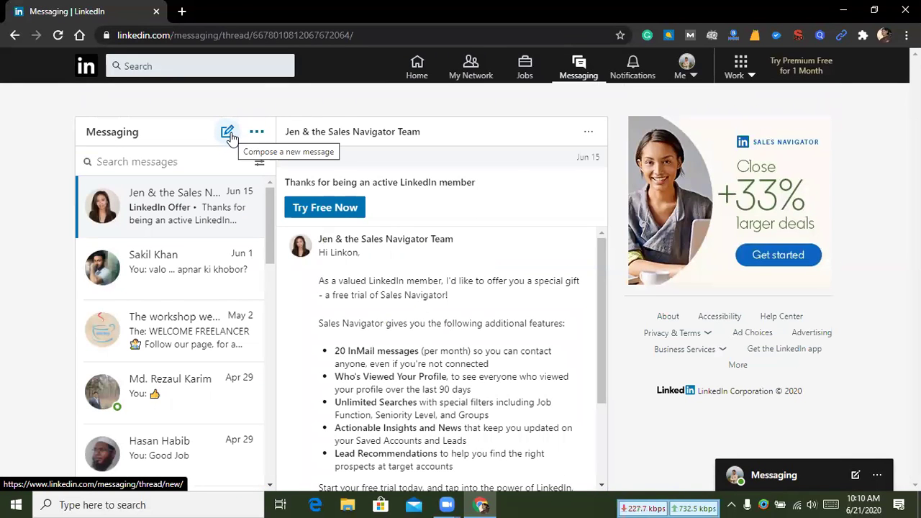
left_click(227, 133)
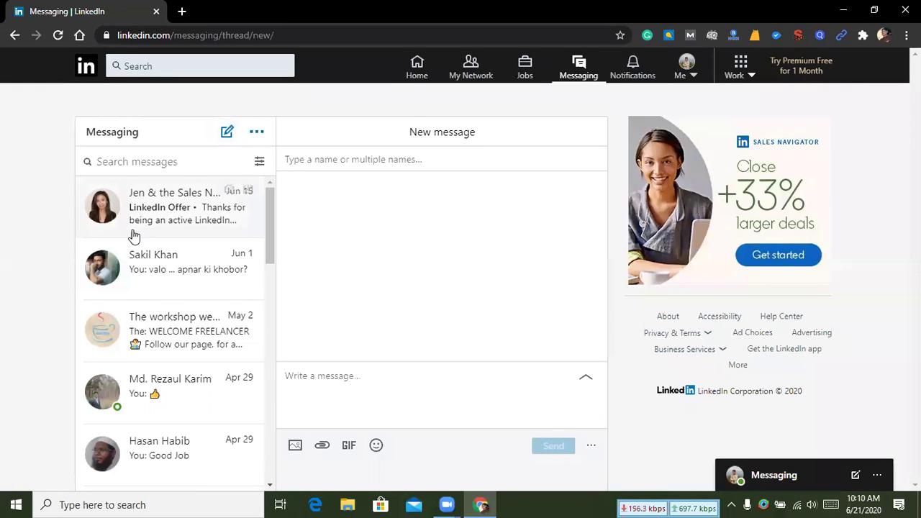
scroll(134, 236, "down", 11)
scroll(177, 255, "up", 10)
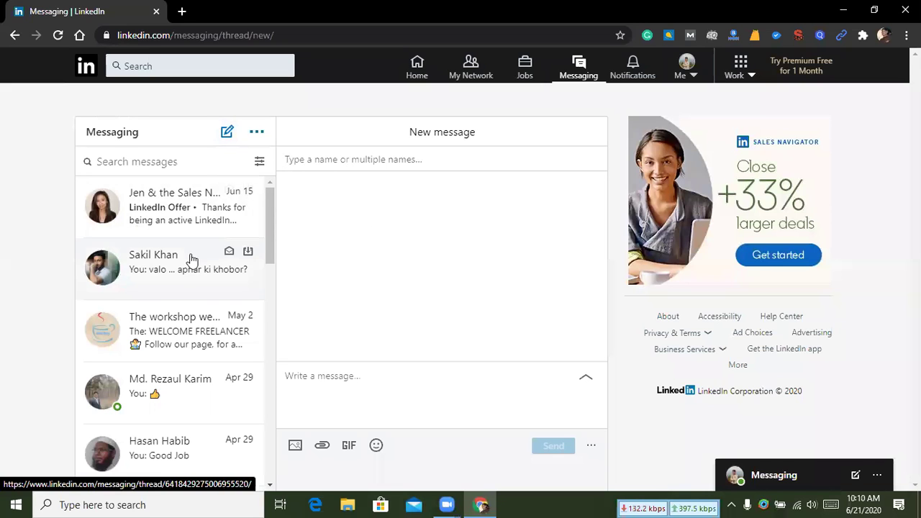
scroll(193, 259, "down", 5)
scroll(193, 271, "up", 5)
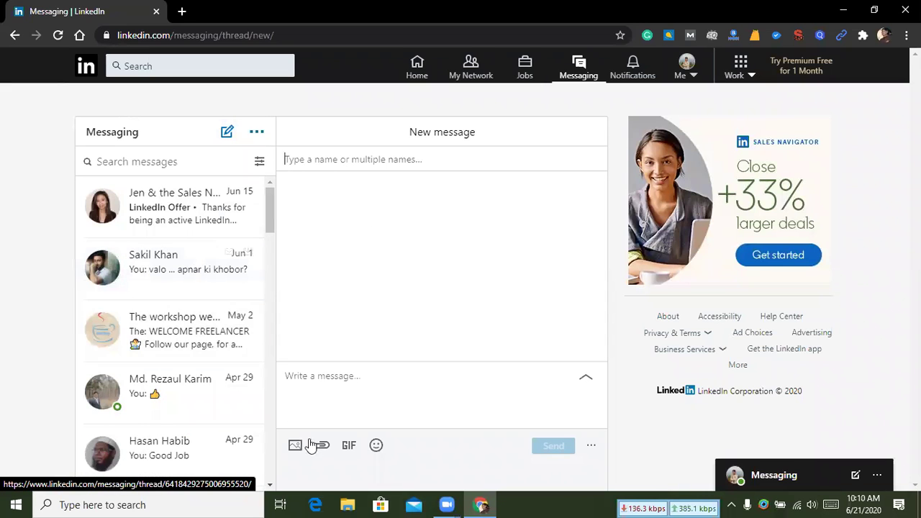
left_click(350, 446)
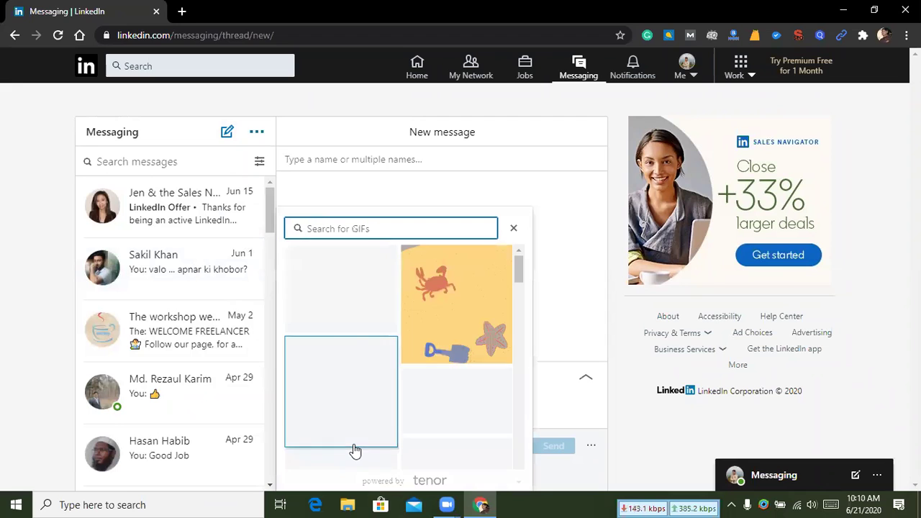
left_click(514, 228)
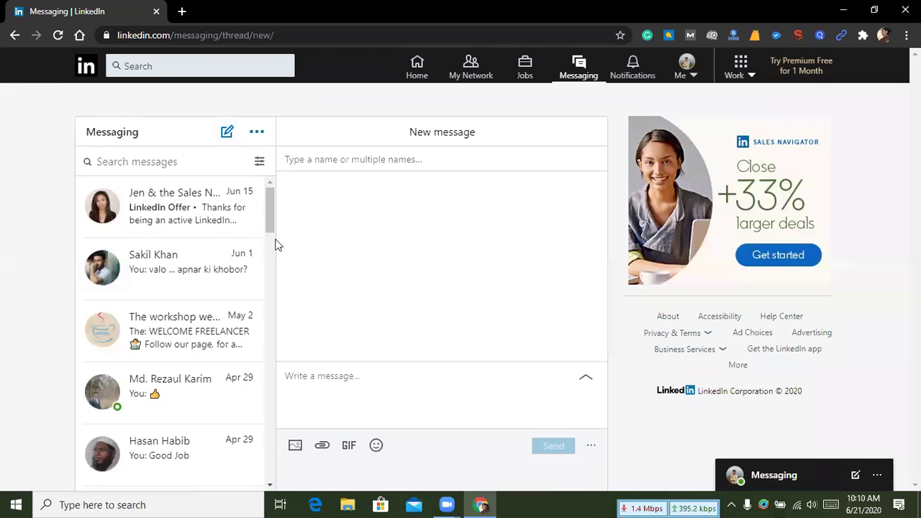
Return to the home feed and load the new posts.
left_click(416, 67)
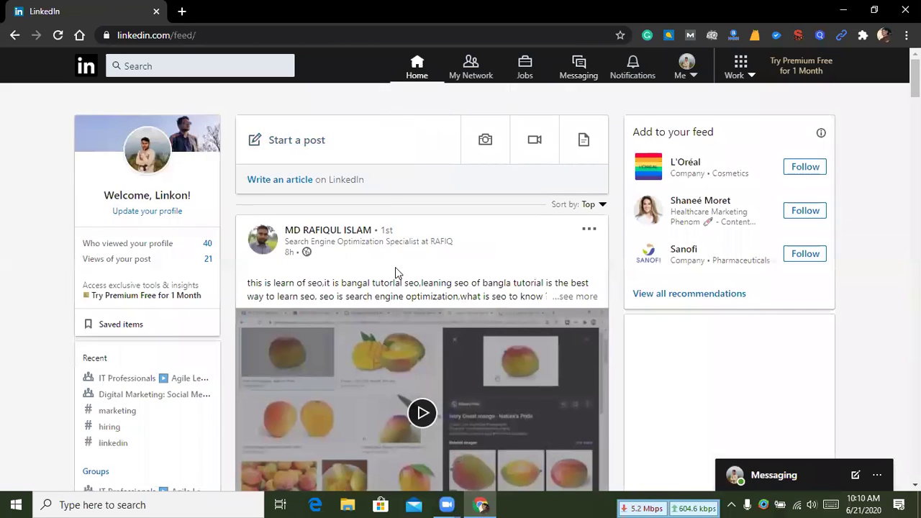
scroll(395, 269, "down", 2)
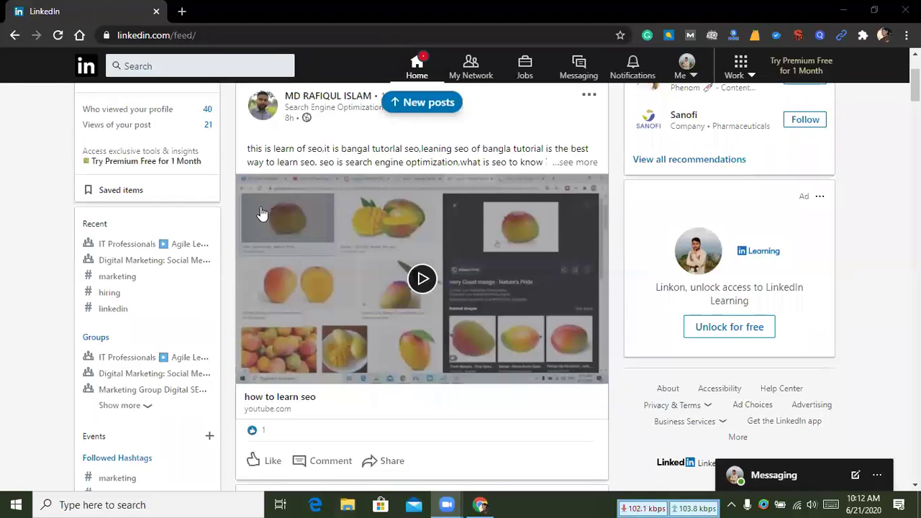
left_click(429, 103)
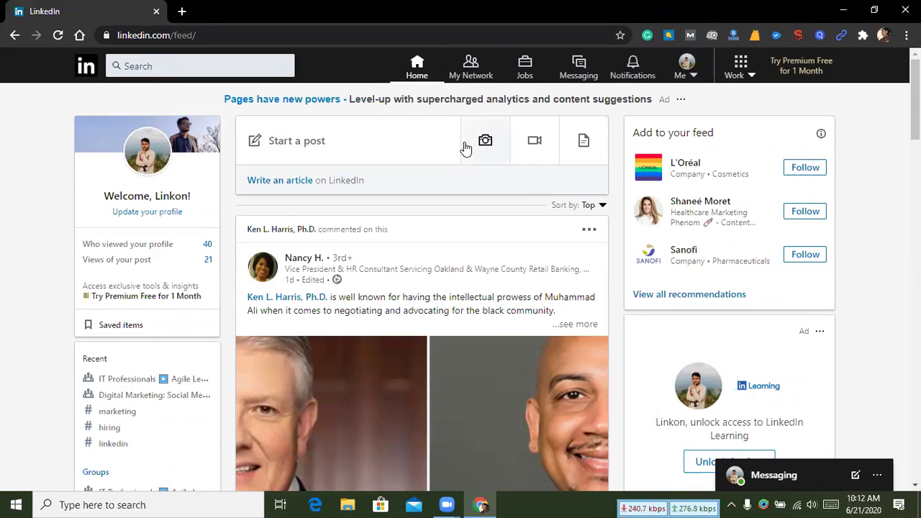
Start a new feed post and add the image "SEO blog SEO Expert" from the Downloads folder.
left_click(300, 146)
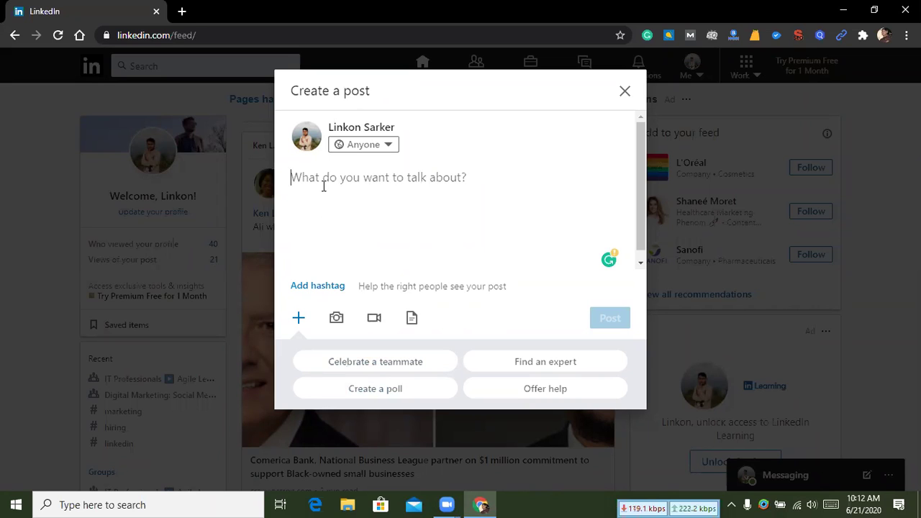
left_click(337, 319)
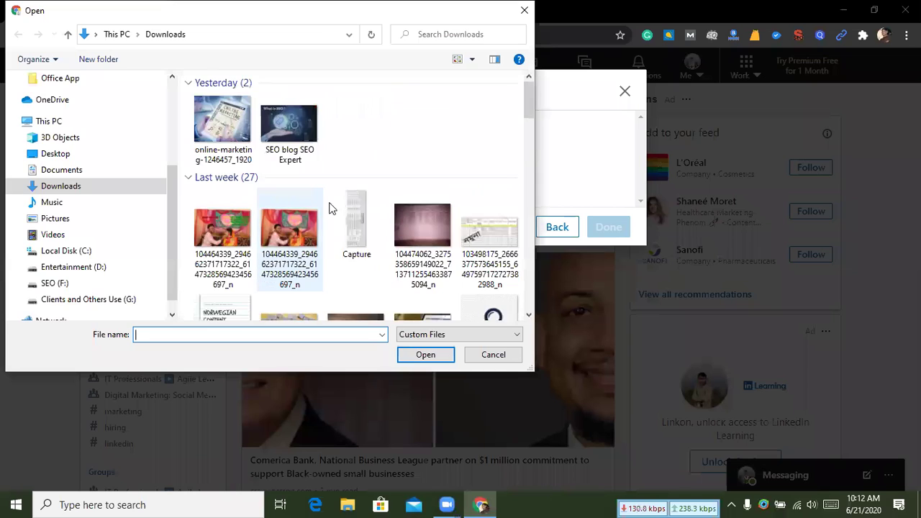
left_click(214, 126)
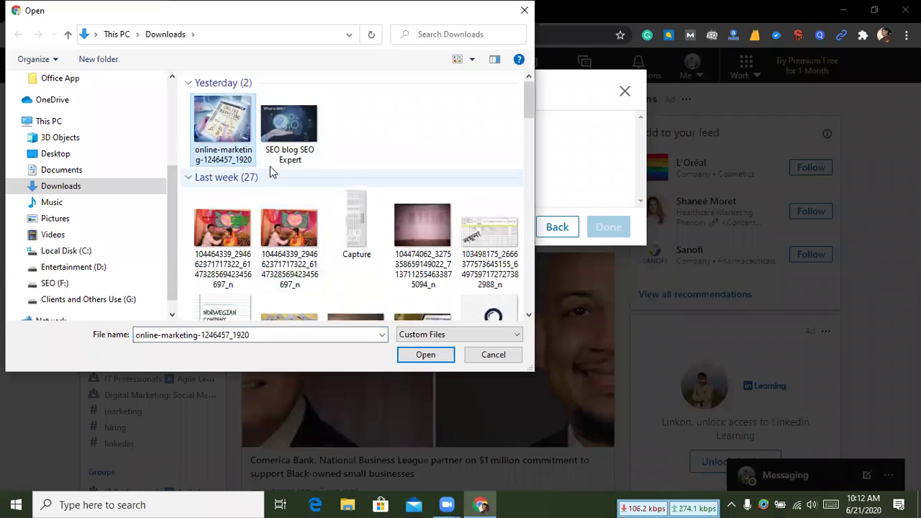
left_click(290, 133)
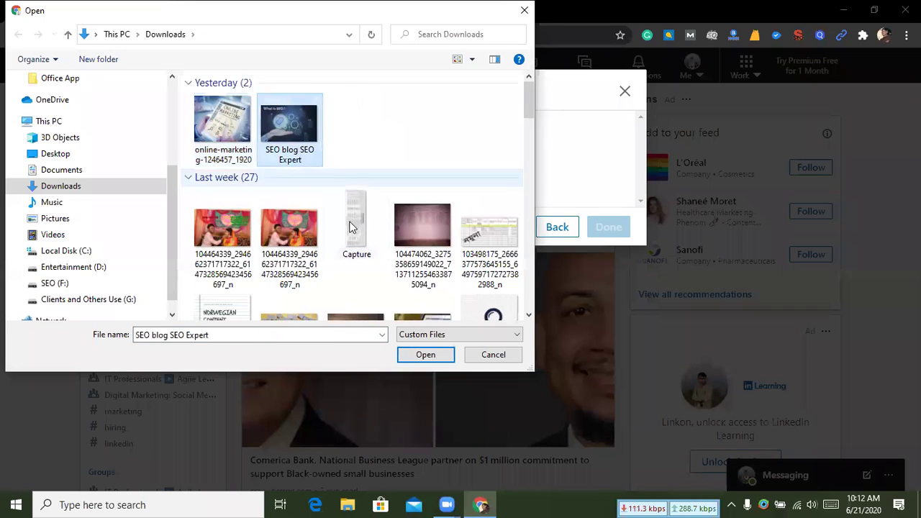
left_click(417, 356)
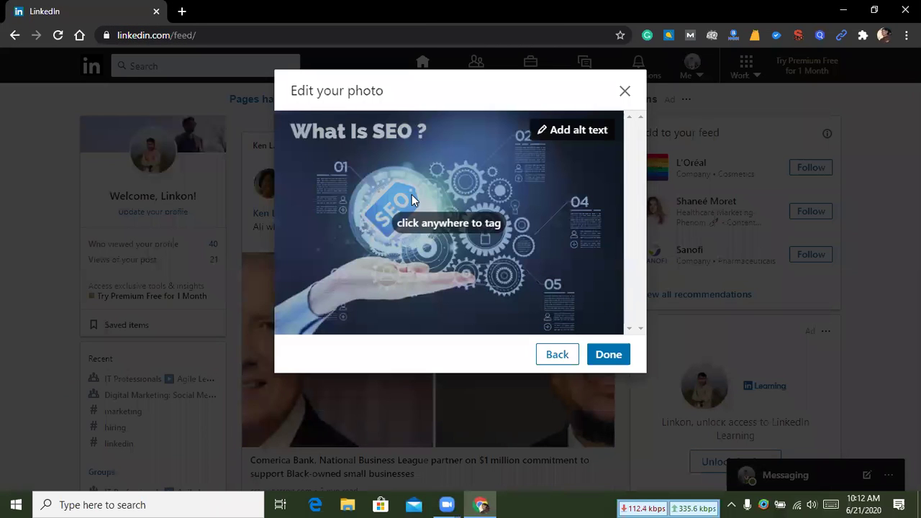
left_click(597, 131)
left_click(460, 232)
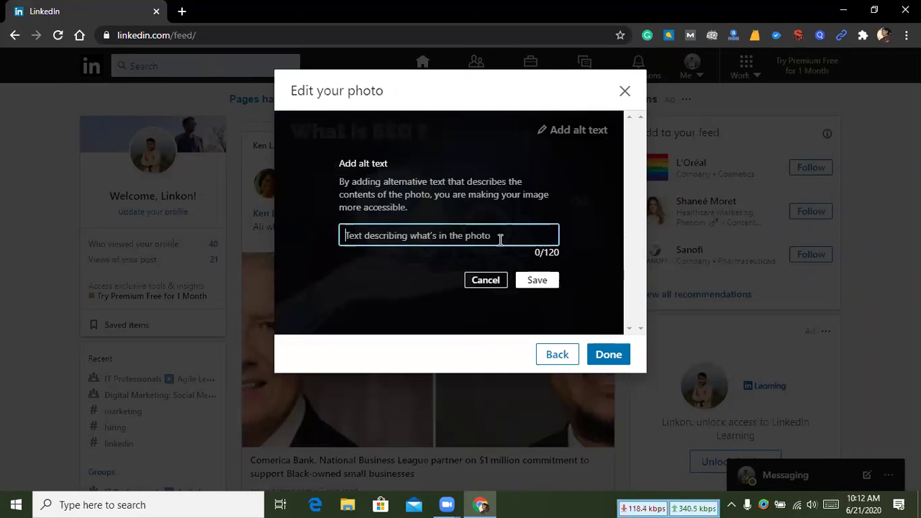
type("SEO ")
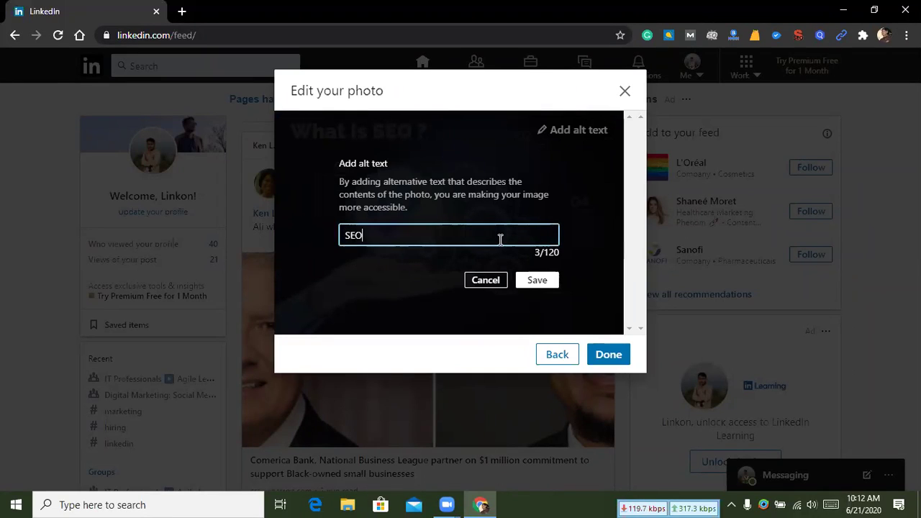
type("E")
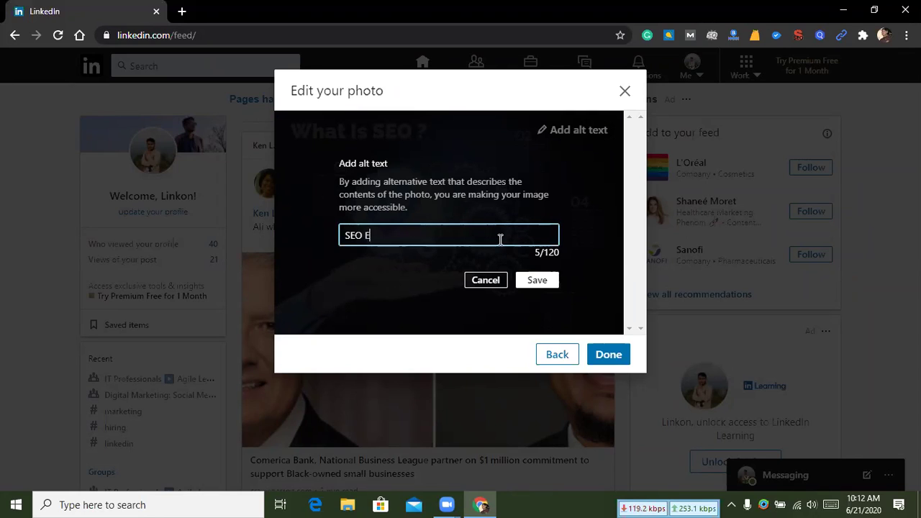
type("xpert")
left_click(487, 281)
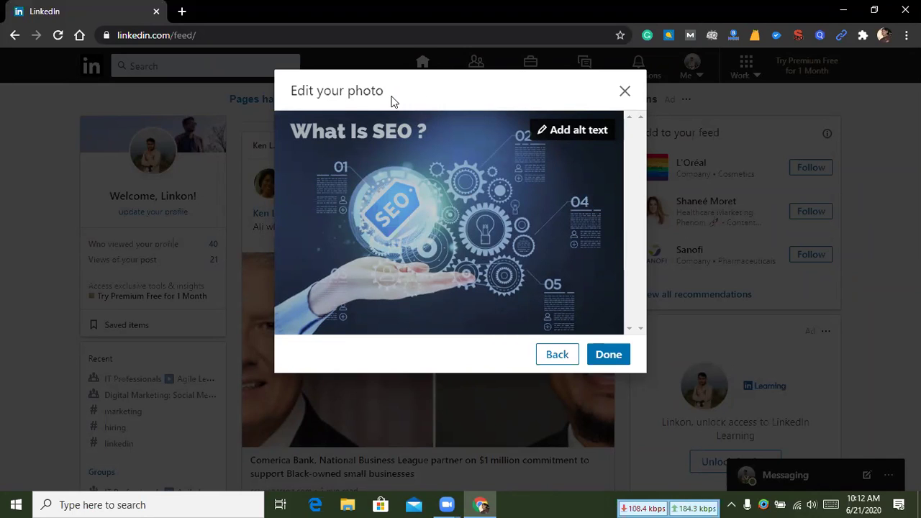
Accept the photo and begin the post text with "If you need any type of Digital Marketing".
left_click(599, 359)
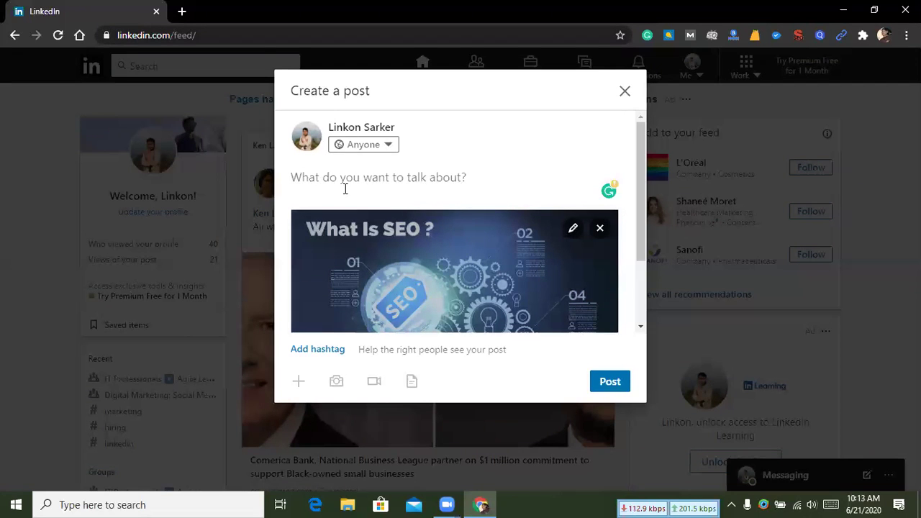
type("I")
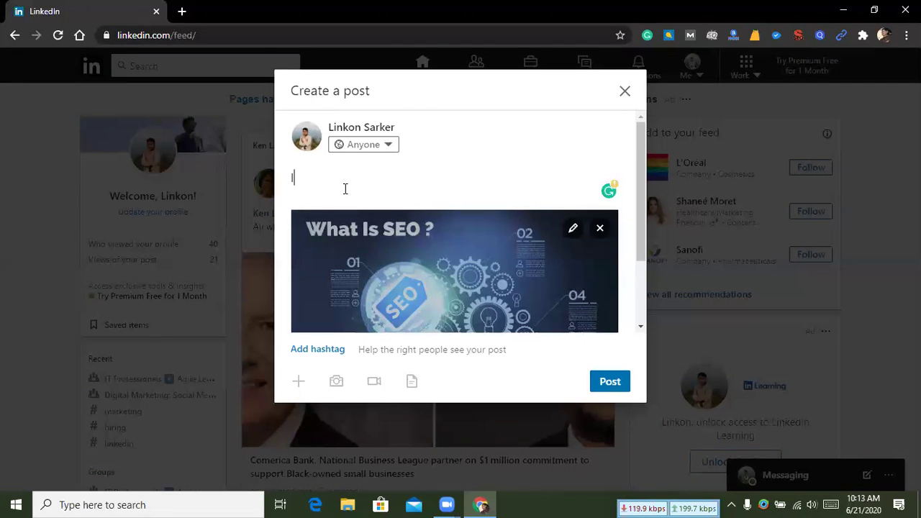
type("f you need any t")
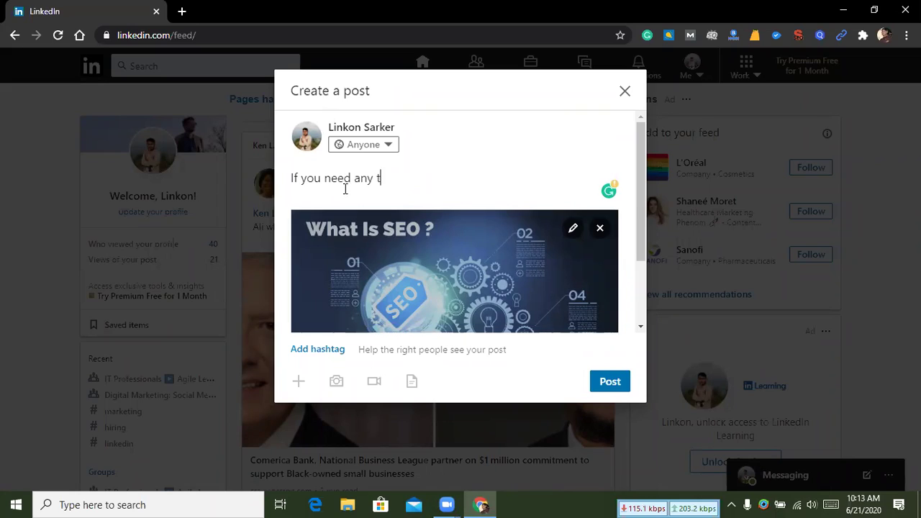
type("ype of Dif")
key("BackSpace")
type("go")
type("ital")
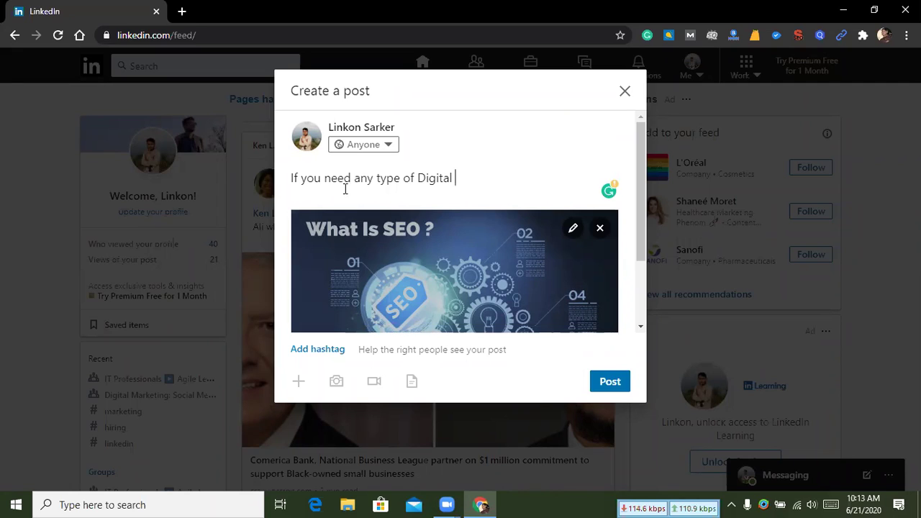
type("  ma")
key("BackSpace")
key("BackSpace")
key("BackSpace")
key("BackSpace")
type("MArk")
key("BackSpace")
key("BackSpace")
key("BackSpace")
key("BackSpace")
type("Marketing")
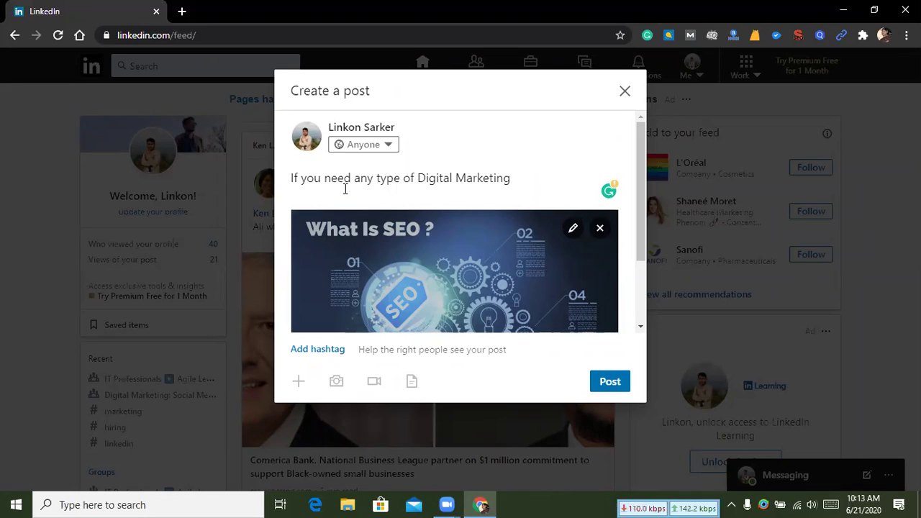
Complete the post text with "Service Plz. Contract with Me.", applying the suggested spelling "with".
type("Service P")
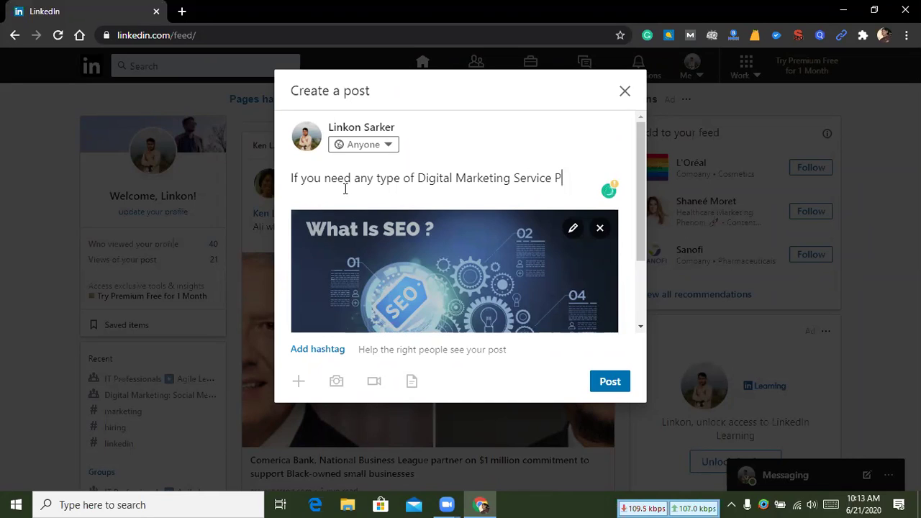
type("lz")
type(".")
type(" Contra")
type("ct wit")
type("j")
type("he")
type("M")
type("e.")
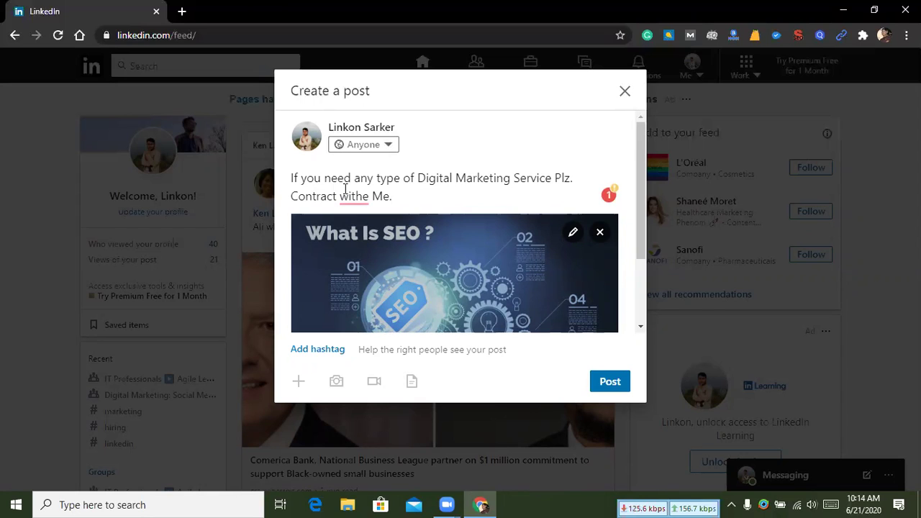
mouse_move(351, 196)
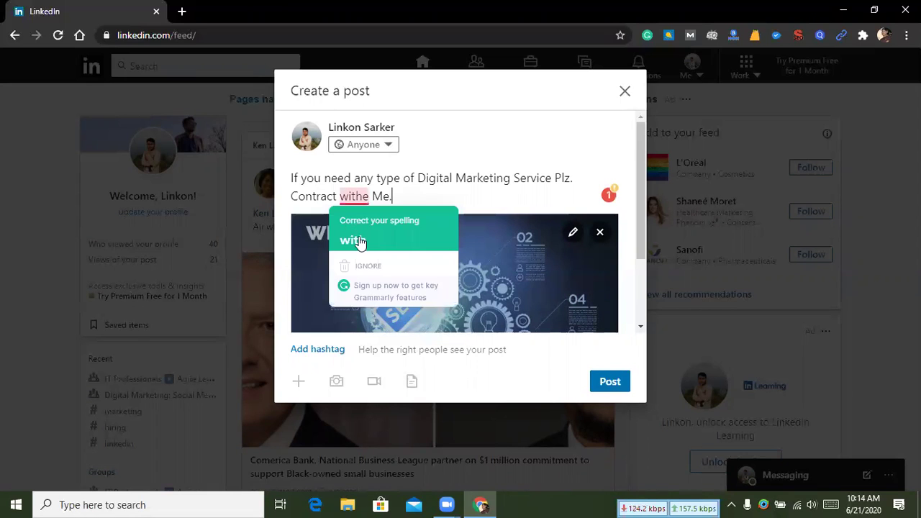
left_click(354, 242)
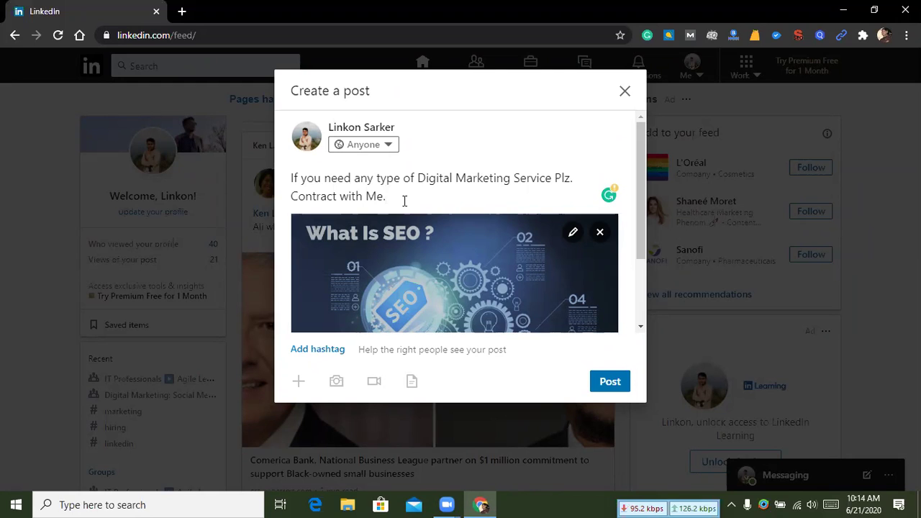
Begin a hashtag in the post and move its # sign to the start of a new line below the text.
scroll(401, 216, "down", 3)
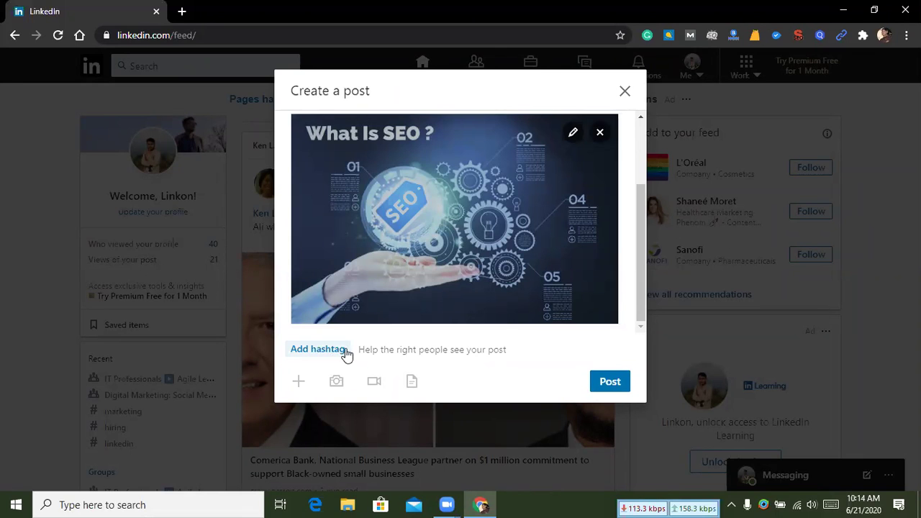
scroll(336, 220, "up", 2)
scroll(335, 220, "down", 2)
left_click(313, 350)
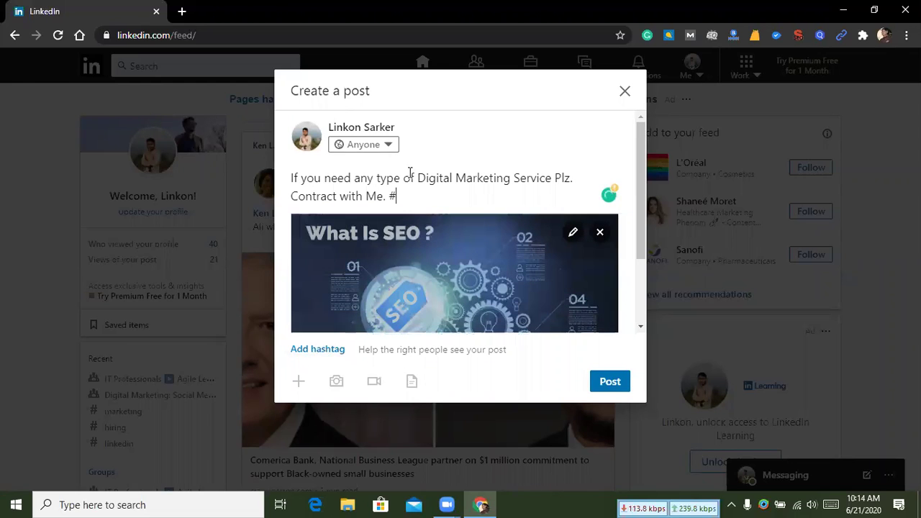
left_click(389, 196)
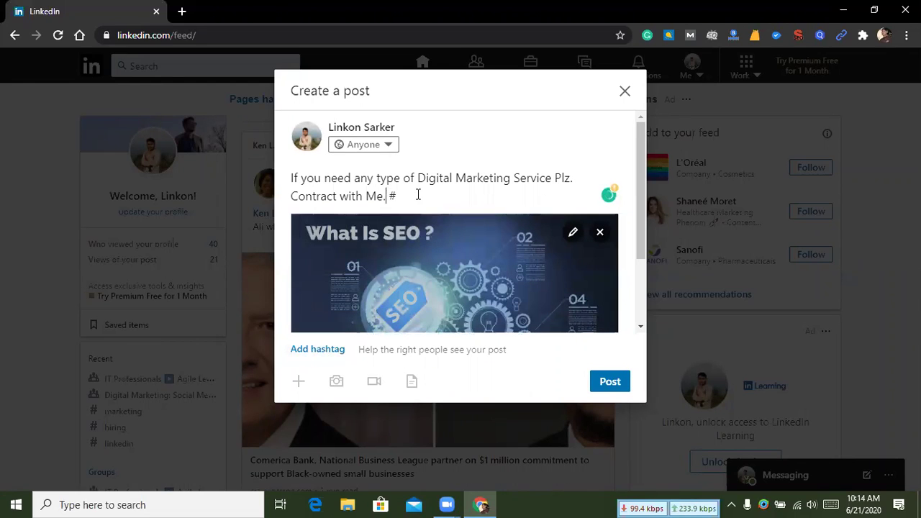
key("Return")
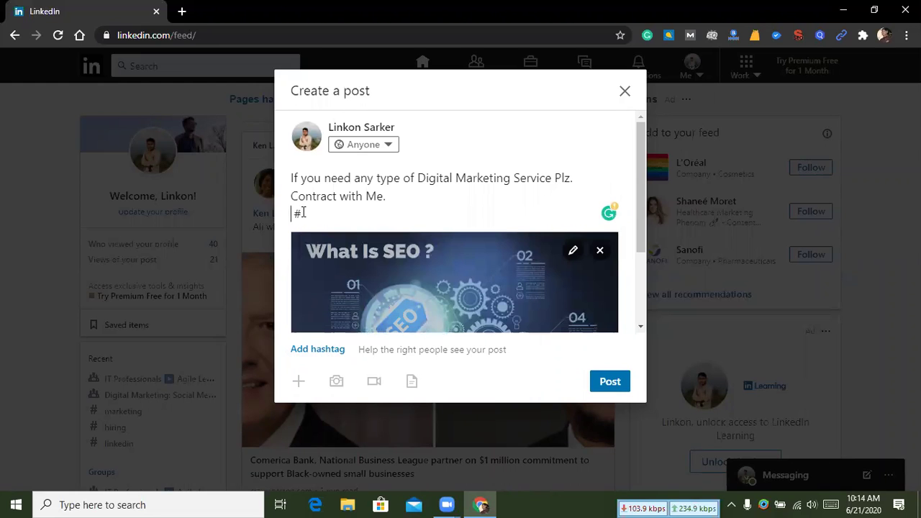
key("Delete")
Switch from the browser to the desktop, refresh it, and open New Text Document in Notepad.
left_click(843, 10)
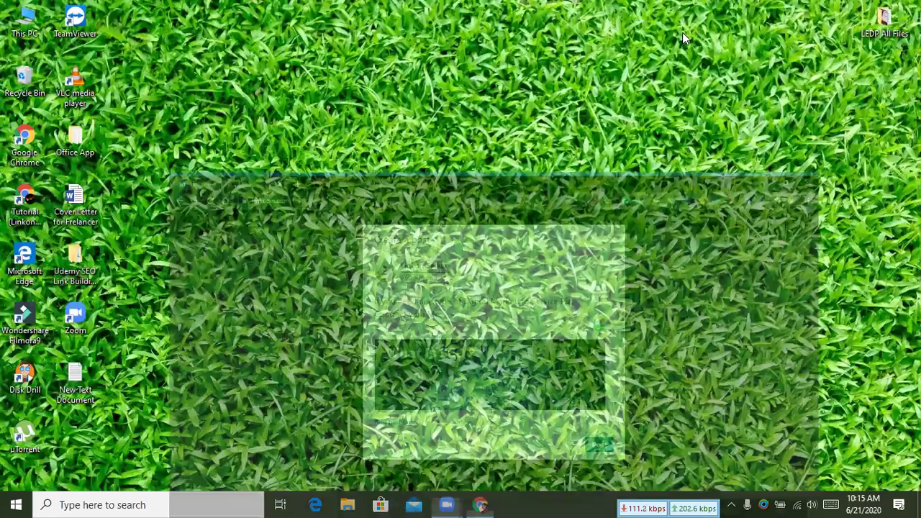
right_click(305, 66)
left_click(340, 106)
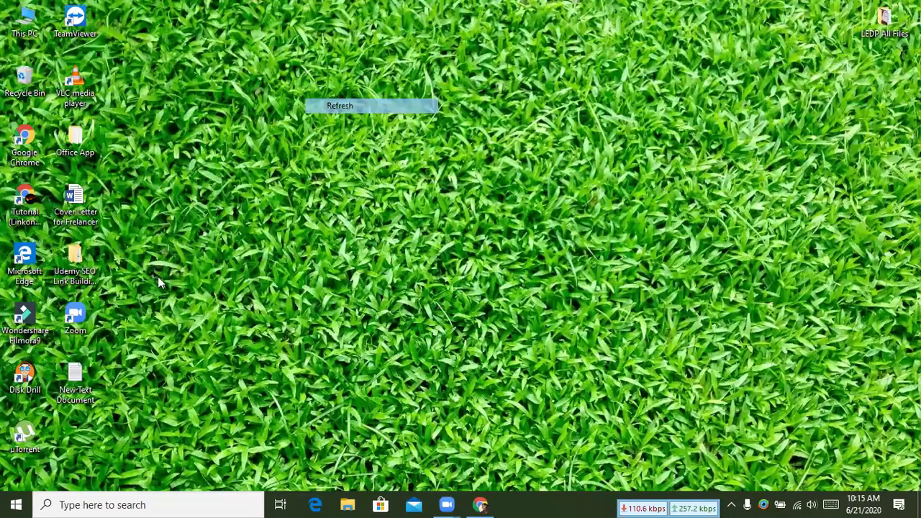
double_click(78, 378)
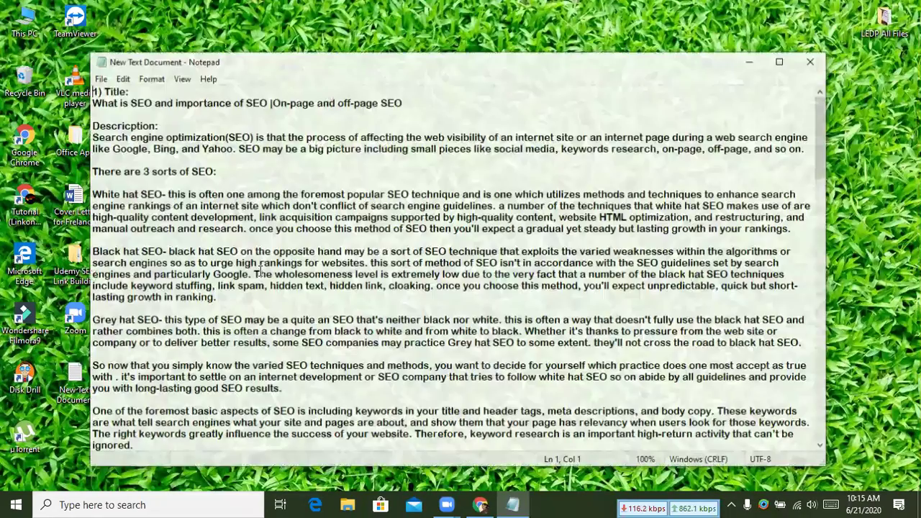
Copy the hashtags from #seoservices through #seoserviceprovidercompany in the document's "# Tages" section.
scroll(221, 235, "down", 11)
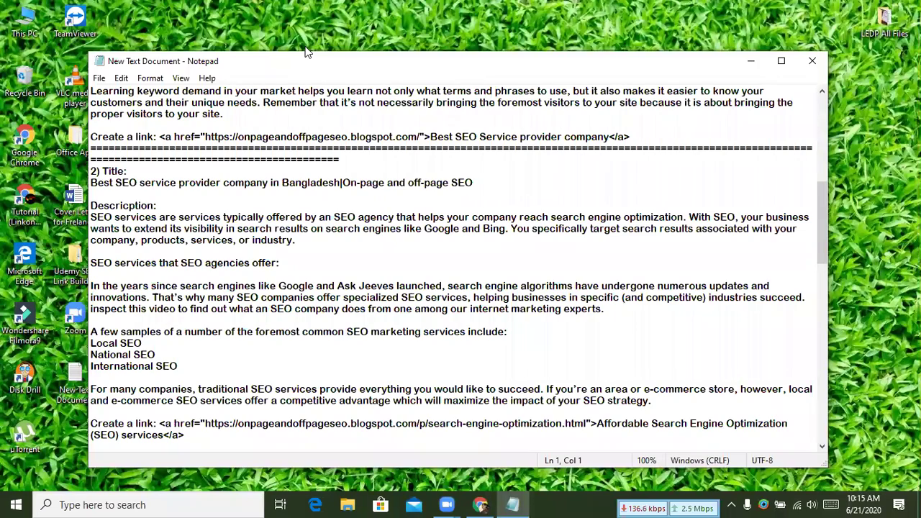
scroll(282, 231, "down", 1)
scroll(287, 234, "down", 5)
scroll(288, 245, "down", 16)
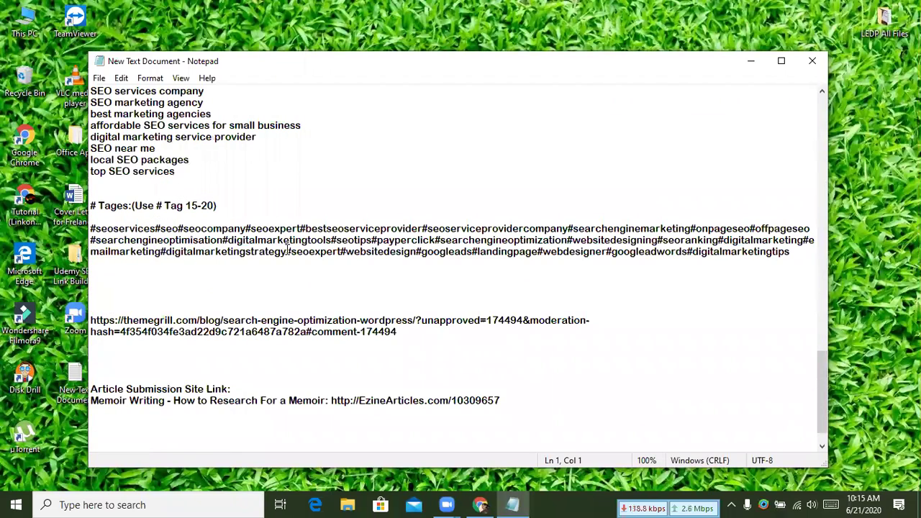
left_click_drag(91, 228, 568, 229)
key("ctrl+c")
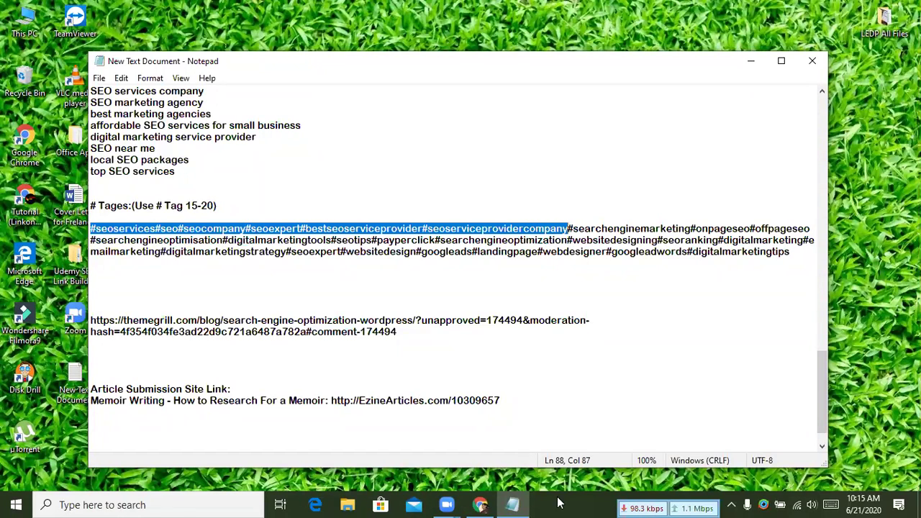
Return to the LinkedIn post, paste the copied hashtags below the text, and remove the duplicate # sign.
left_click(488, 504)
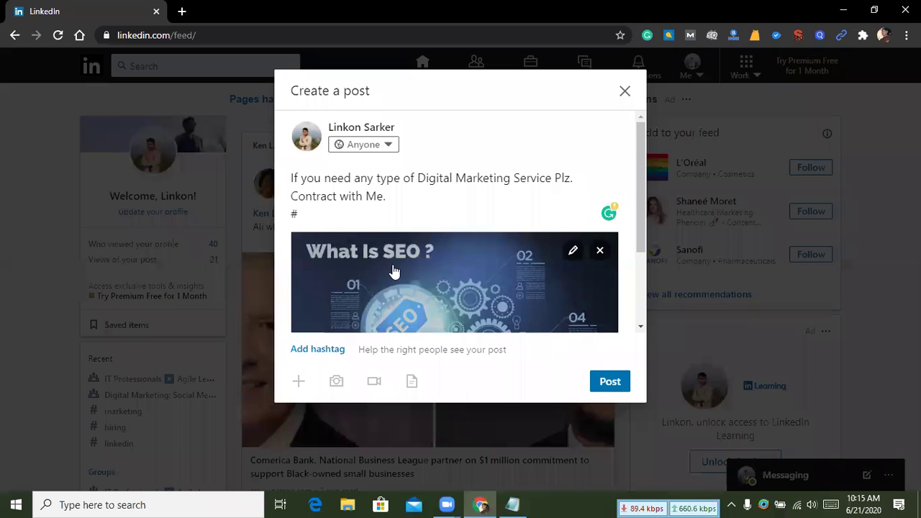
key("ctrl+v")
left_click(298, 214)
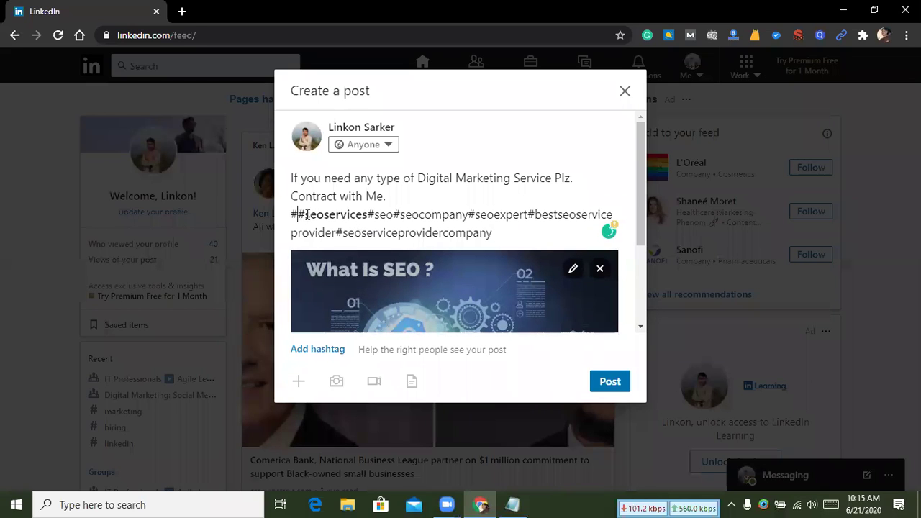
key("BackSpace")
Separate the pasted hashtags with spaces, from #seoservices through #seoserviceprovidercompany.
left_click(362, 215)
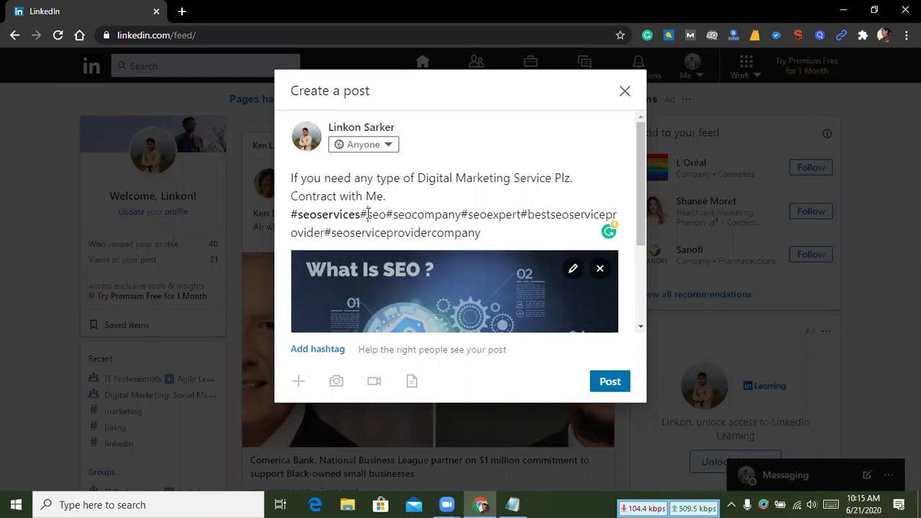
key("Return")
left_click(319, 232)
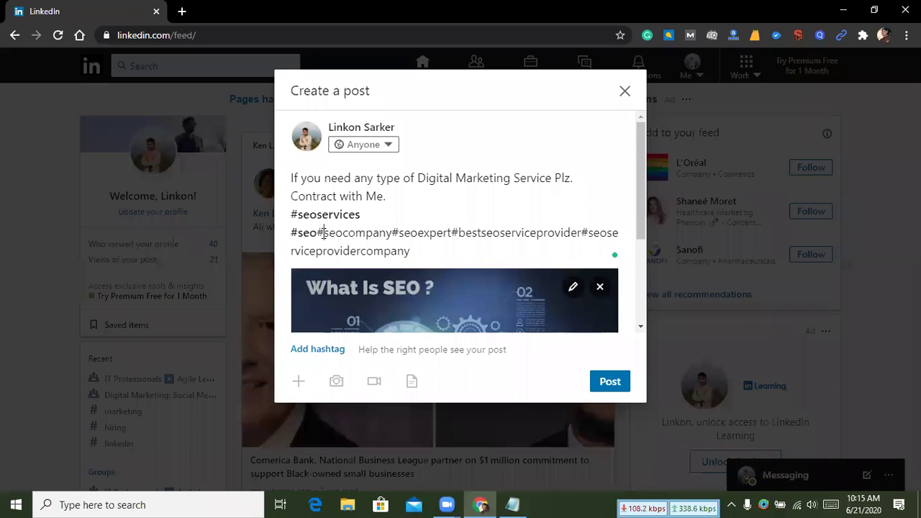
left_click(367, 233)
left_click(352, 232)
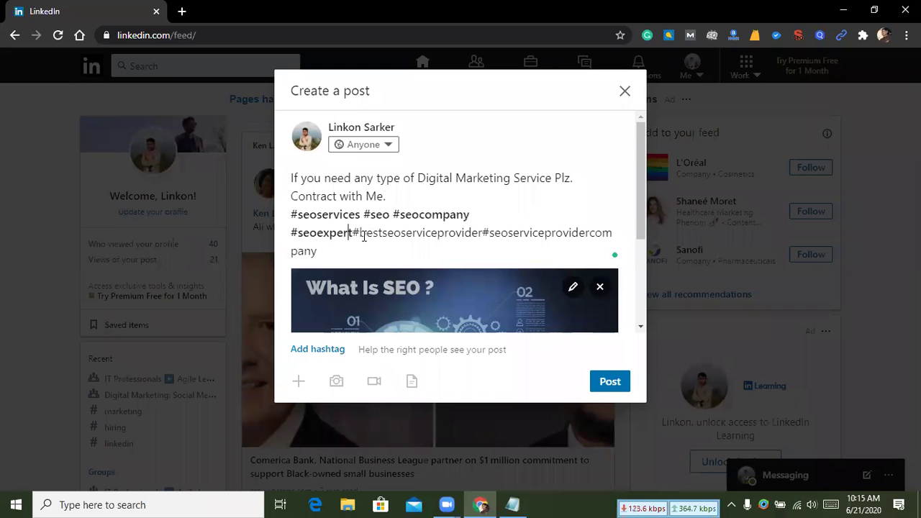
left_click(425, 233)
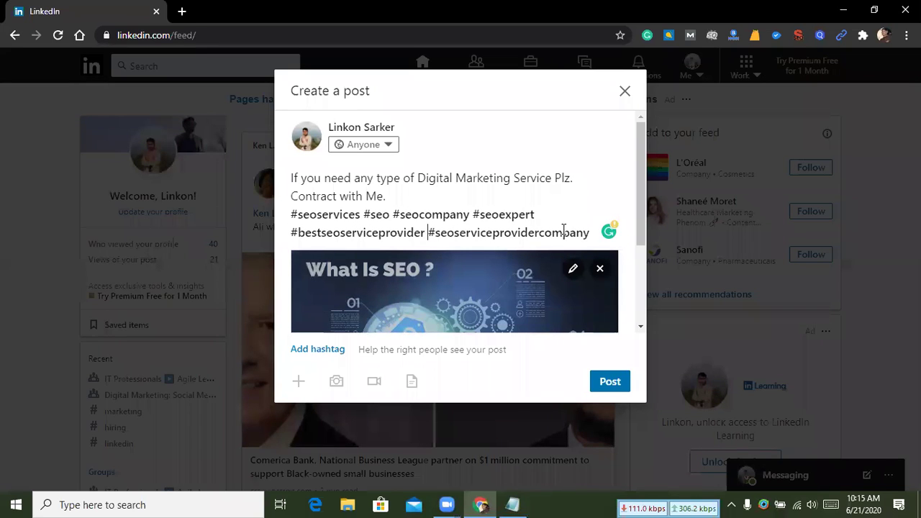
scroll(516, 220, "down", 2)
scroll(516, 220, "up", 3)
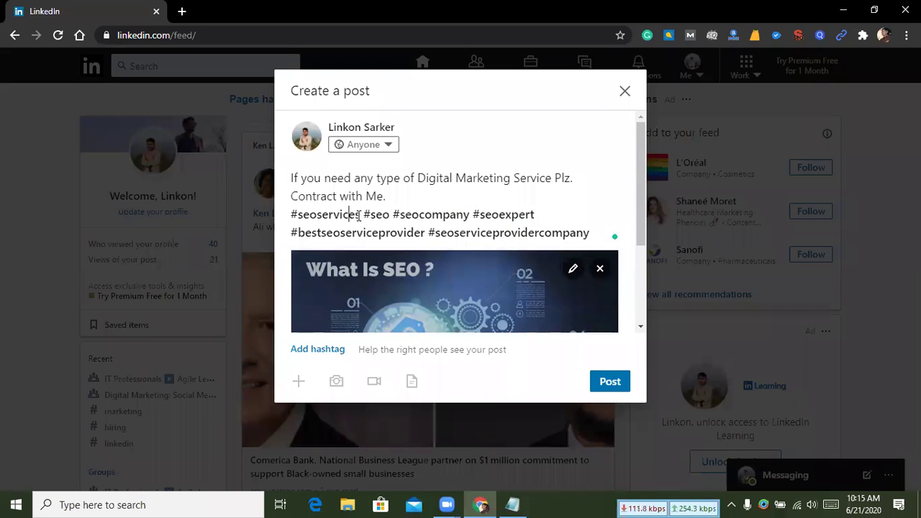
left_click(455, 232)
left_click(512, 230)
scroll(460, 316, "down", 2)
scroll(444, 310, "up", 2)
Try the Anyone + Twitter audience for the post, dismiss the Twitter authorization, and return the audience to Anyone.
left_click(380, 147)
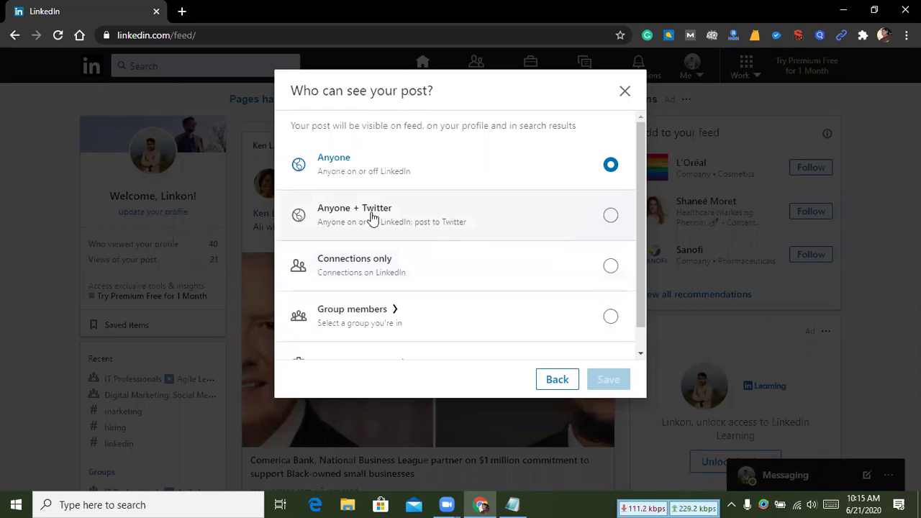
scroll(494, 218, "down", 1)
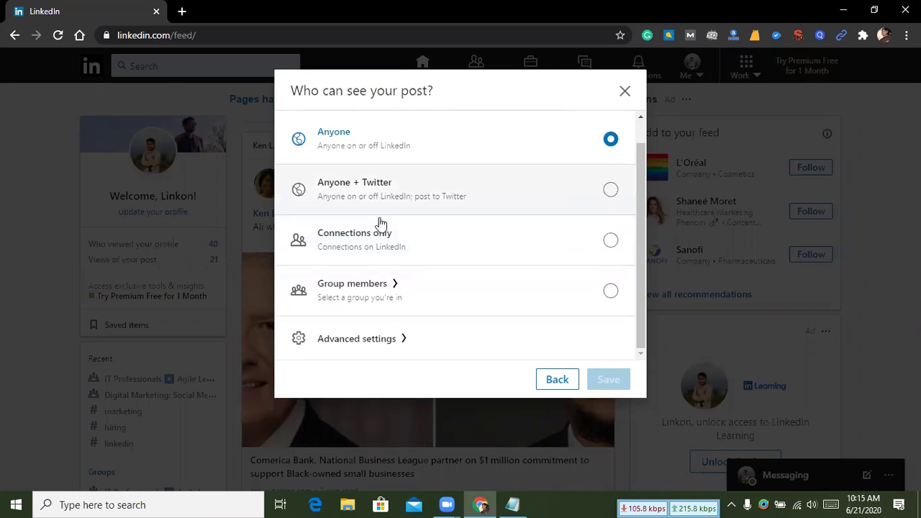
left_click(611, 190)
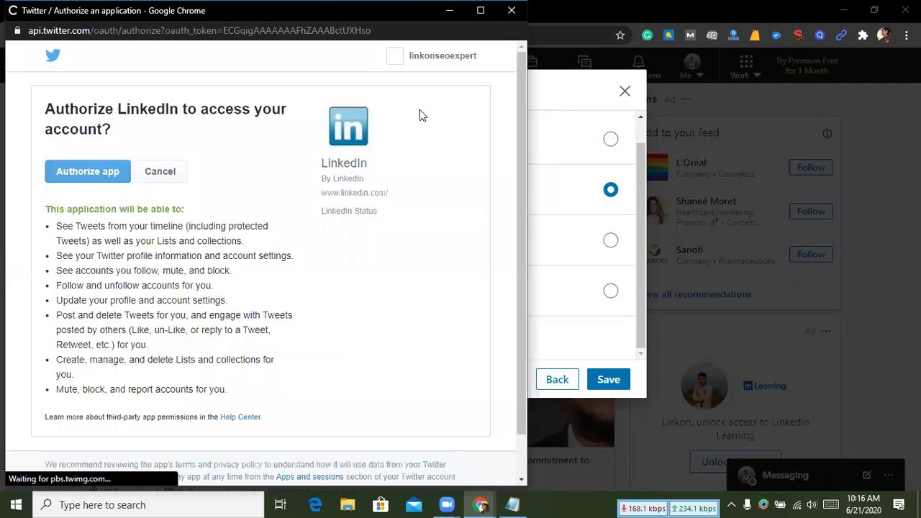
left_click(295, 30)
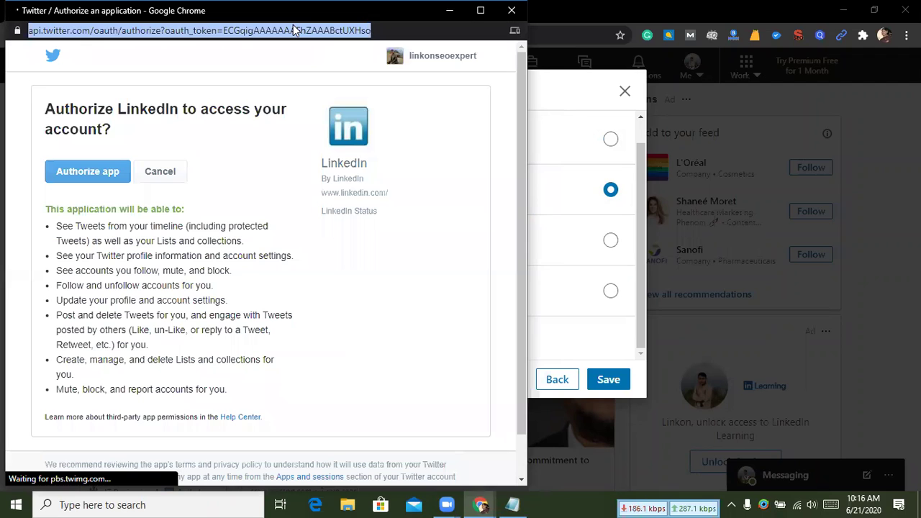
left_click_drag(439, 10, 444, 45)
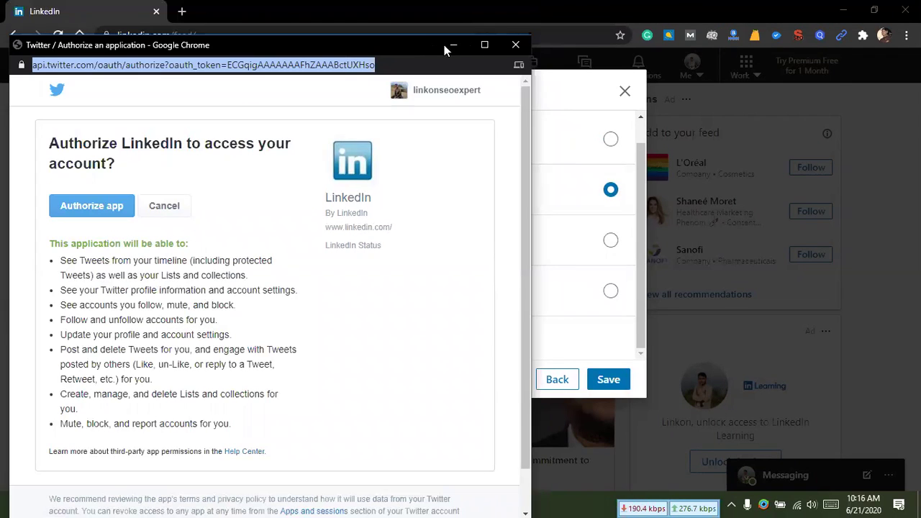
left_click(514, 47)
left_click(609, 140)
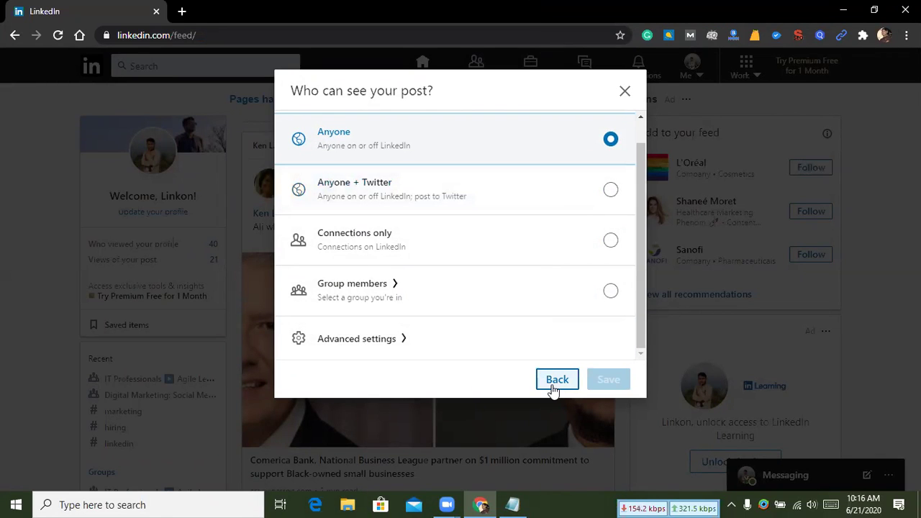
left_click(562, 386)
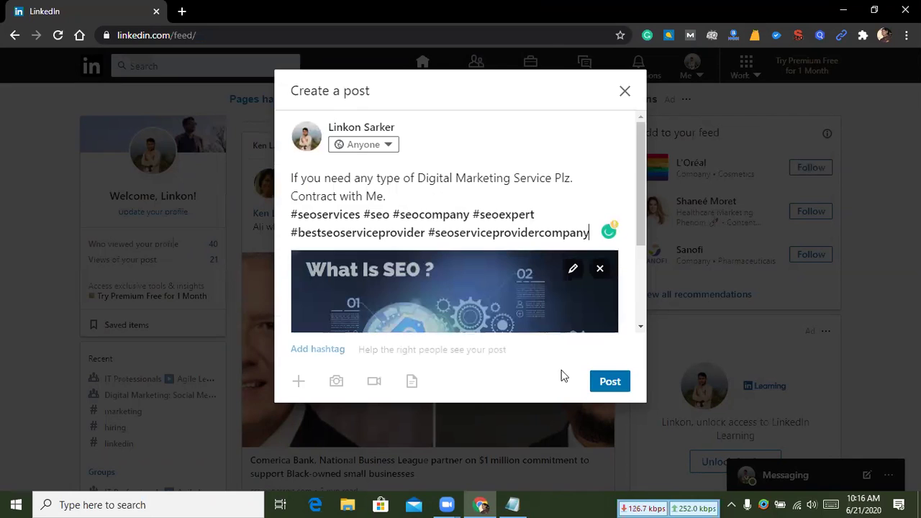
Add the line "Visite My Service page:" between the post text and the hashtags.
left_click(466, 205)
key("Return")
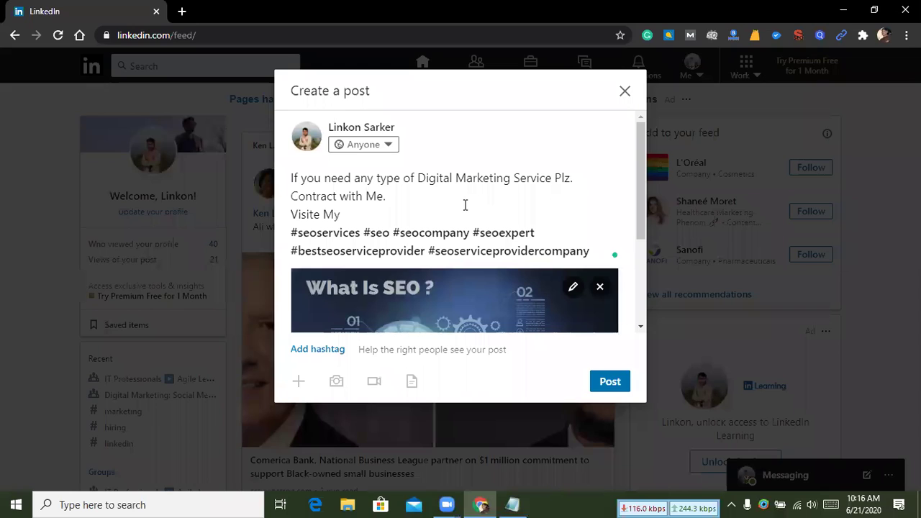
type("ce page:")
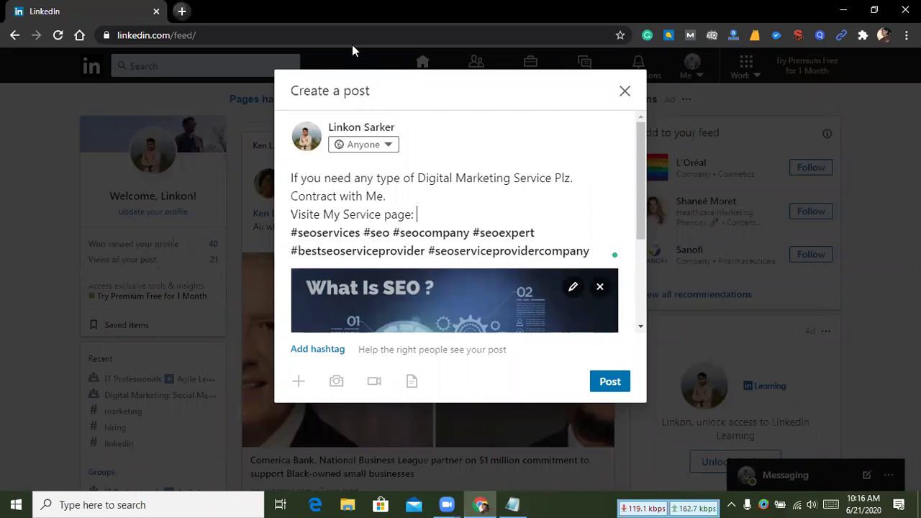
Enter the blog address onpageandoffpageseo.blogspot.com in a new browser tab and select it.
key("ctrl+t")
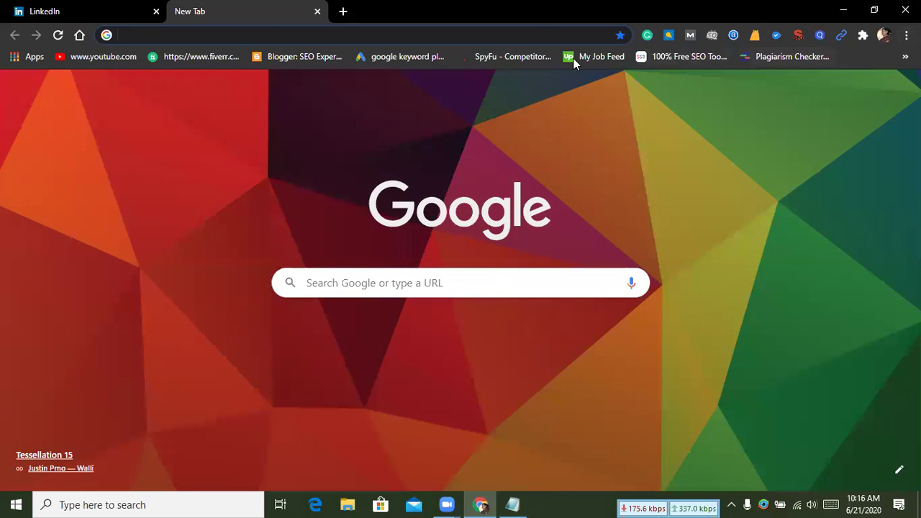
left_click(537, 34)
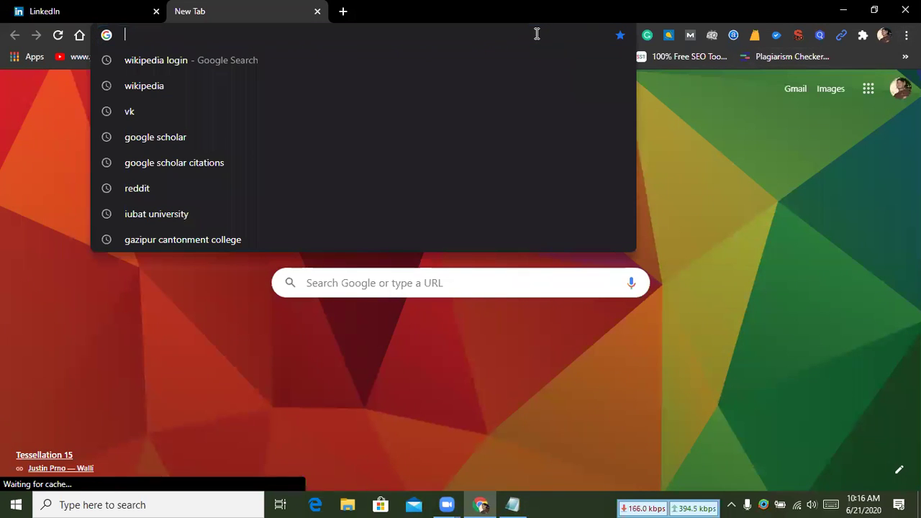
type("o")
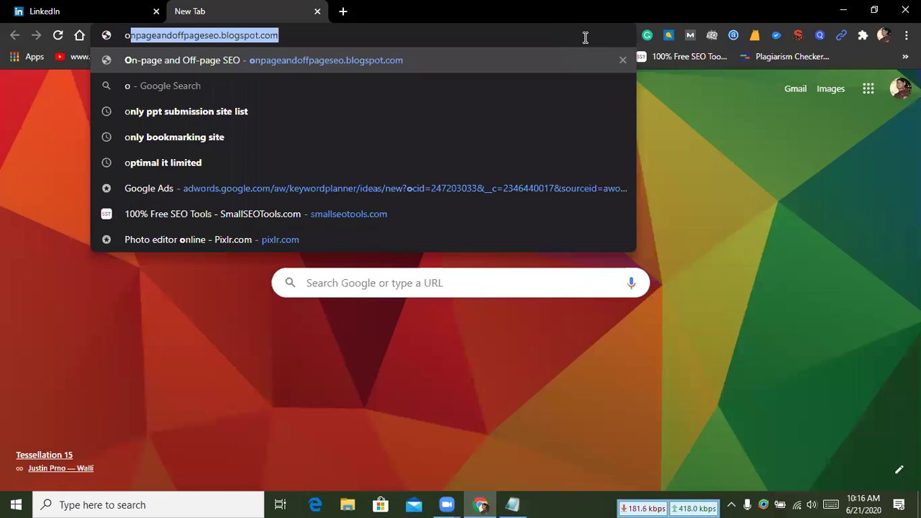
triple_click(397, 31)
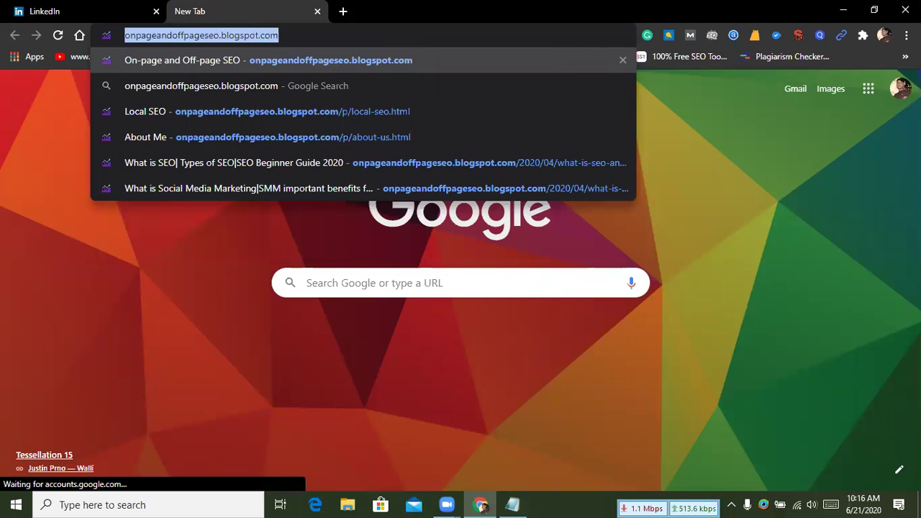
Examine the installed Chrome extensions, including Url Shortener, and close the extensions page.
left_click(864, 36)
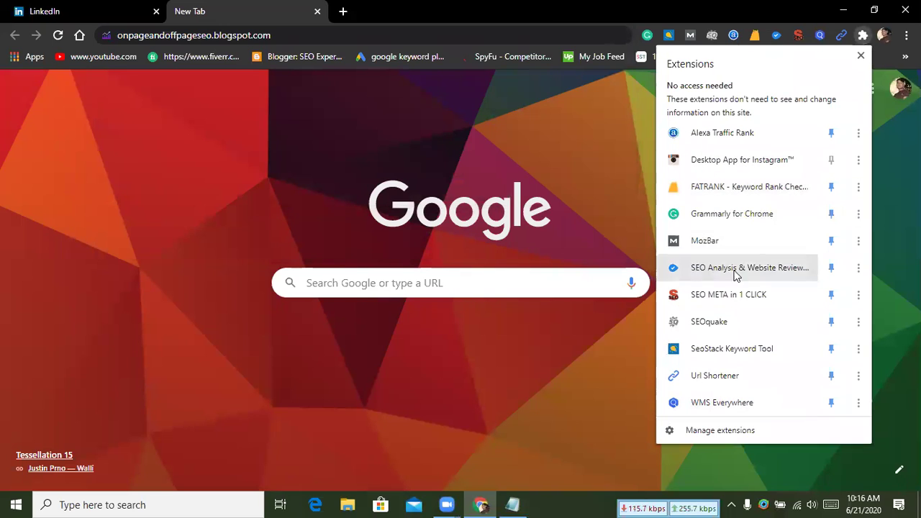
left_click(727, 428)
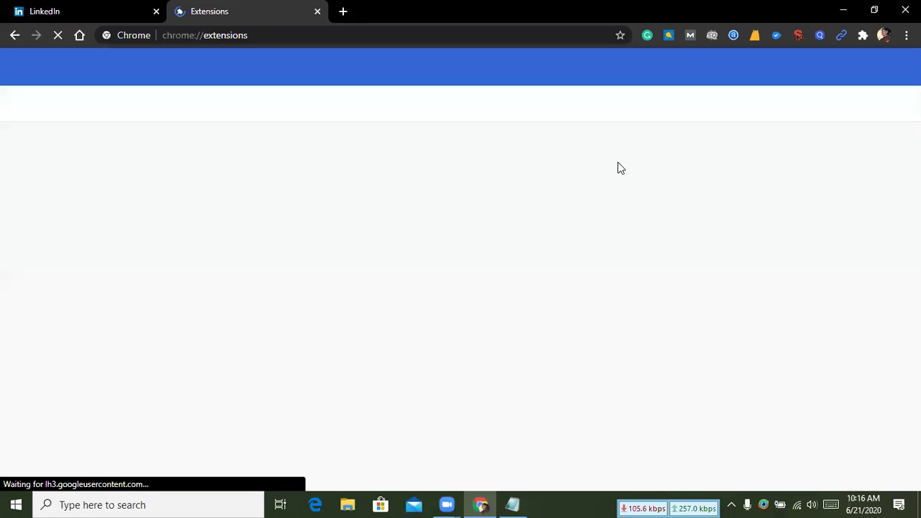
scroll(500, 170, "down", 3)
scroll(398, 185, "up", 3)
scroll(398, 185, "down", 8)
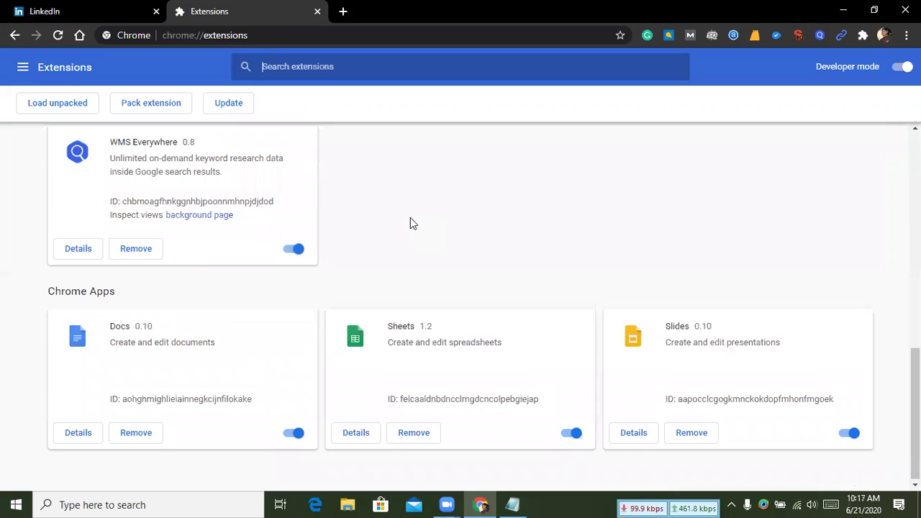
scroll(411, 217, "up", 8)
scroll(427, 223, "down", 3)
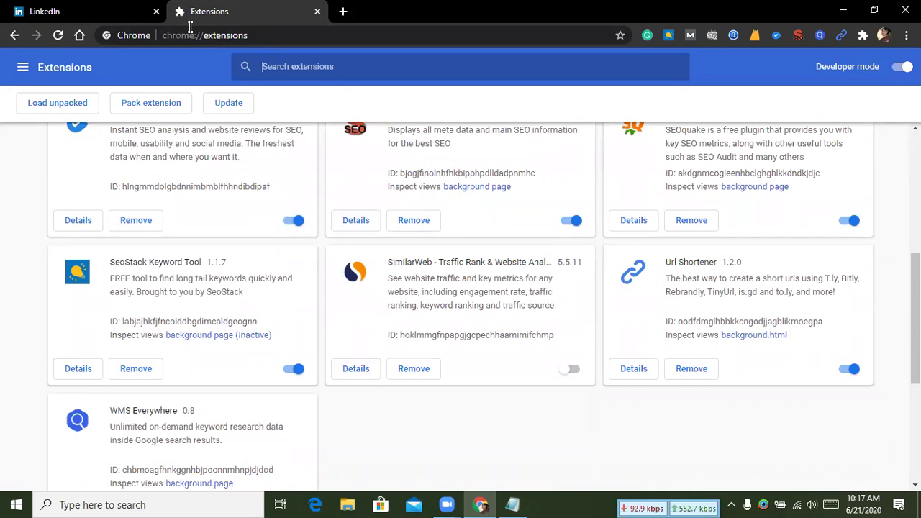
key("ctrl+w")
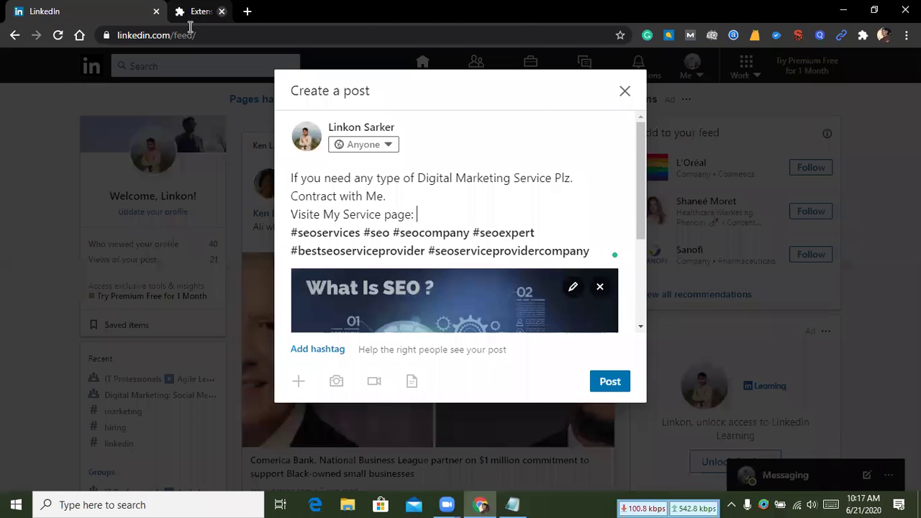
Try the URL shortener extension on a new browser tab, and open the blog onpageandoffpageseo.blogspot.com in that tab.
key("ctrl+t")
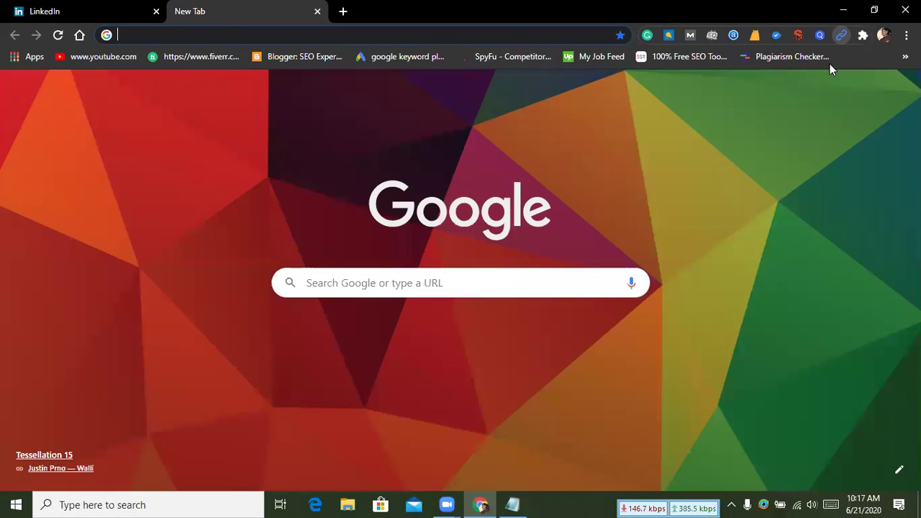
left_click(841, 34)
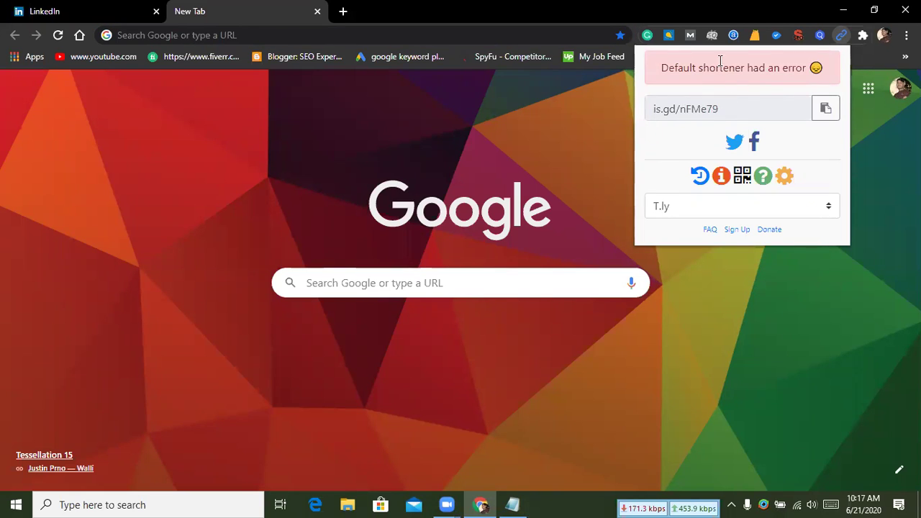
left_click(376, 29)
type("is.gd/nFMe79")
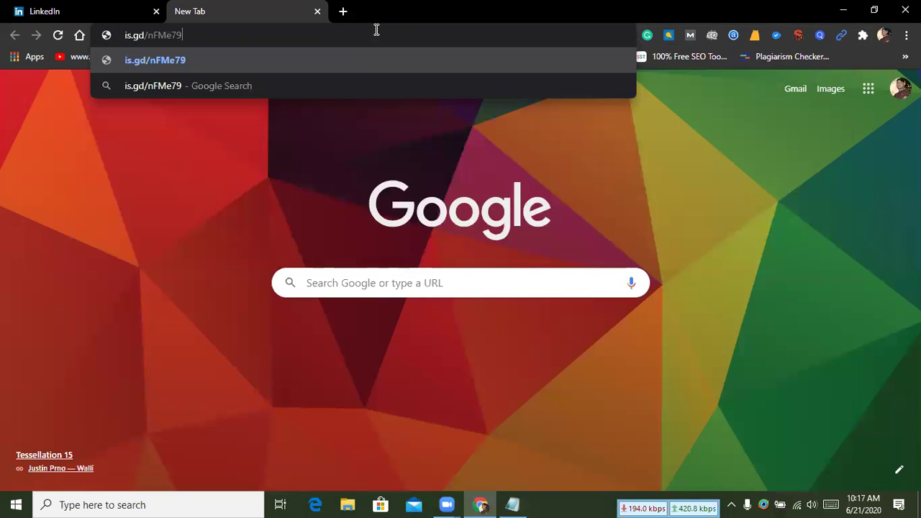
key("ctrl+a")
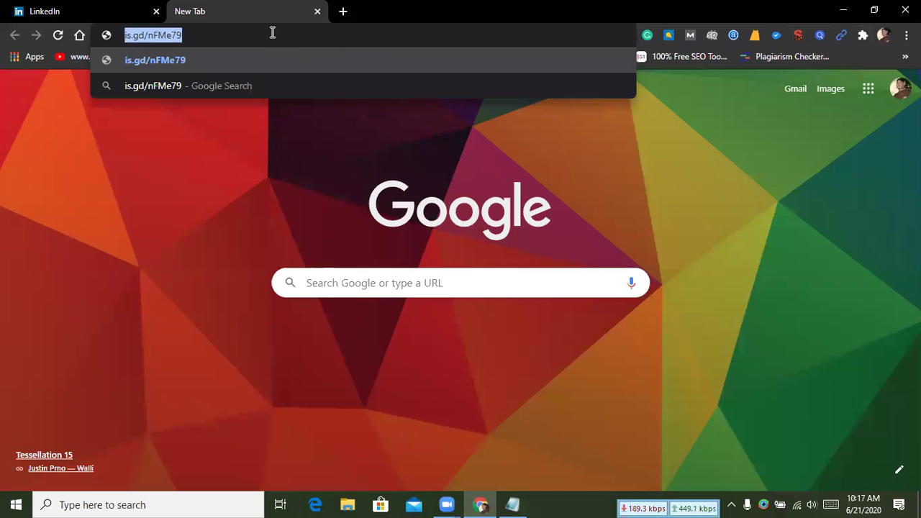
type("on")
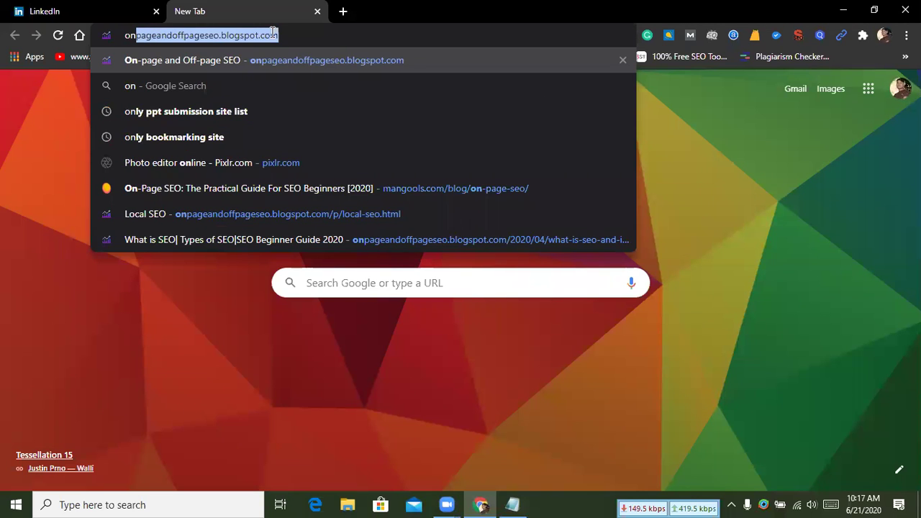
key("Return")
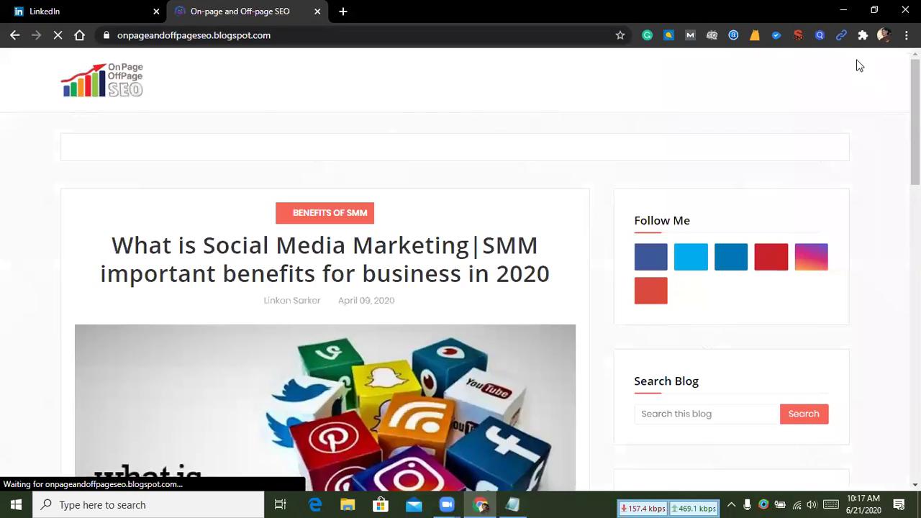
Shorten the blog's address with the URL shortener extension and test the short link t.ly/vyik in a separate tab.
left_click(841, 36)
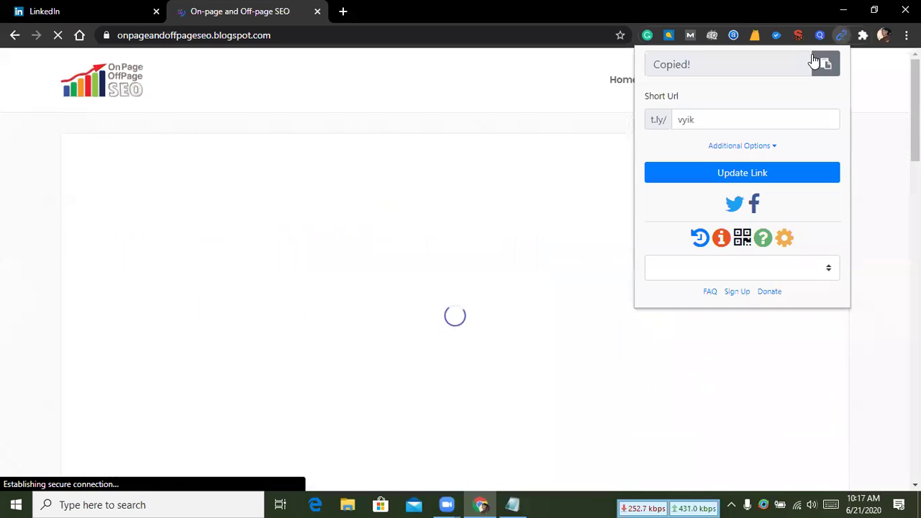
left_click(704, 118)
left_click(702, 62)
key("ctrl+c")
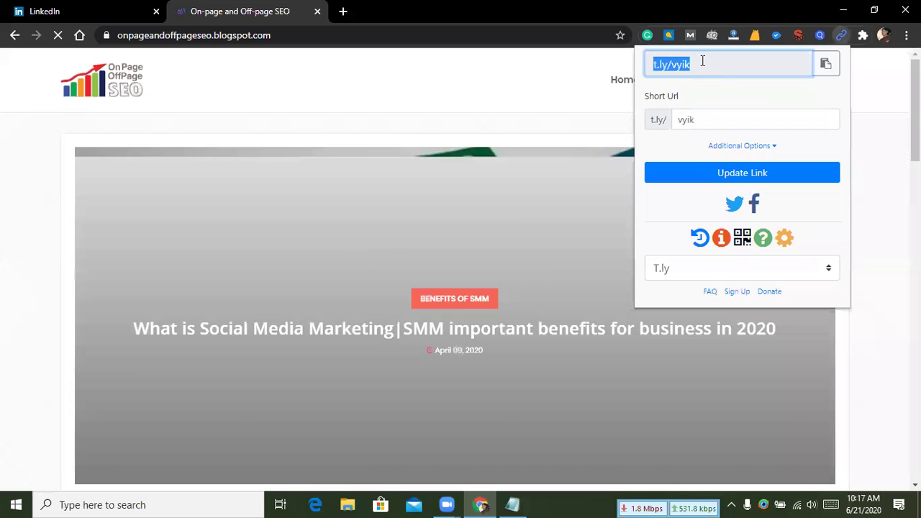
left_click(344, 11)
key("ctrl+v")
key("Return")
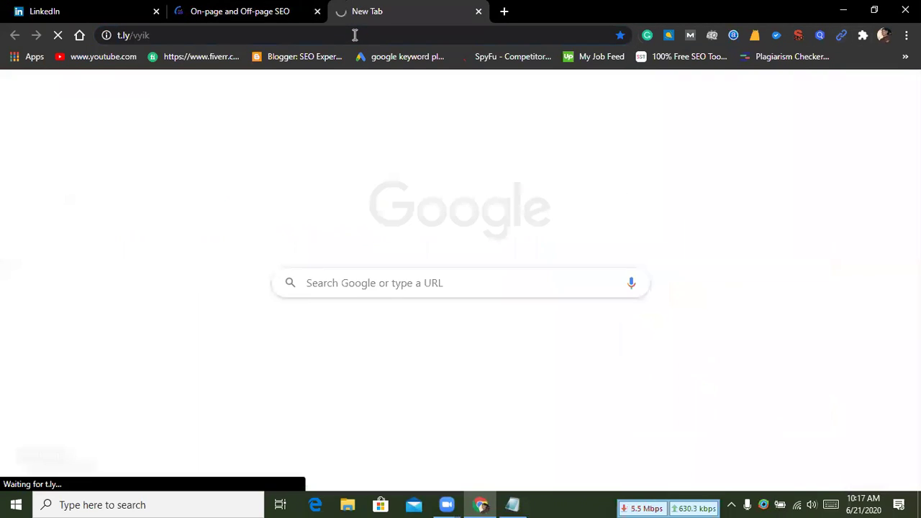
key("ctrl+shift+Tab")
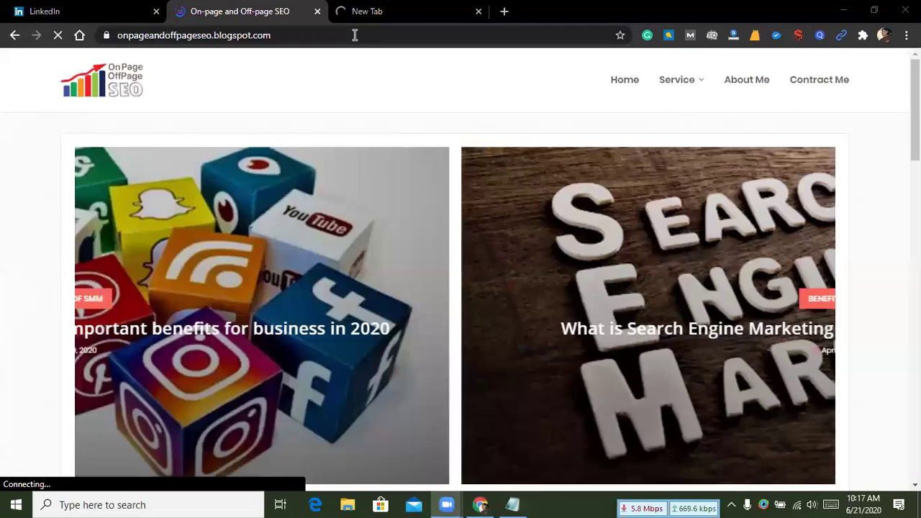
key("ctrl+Tab")
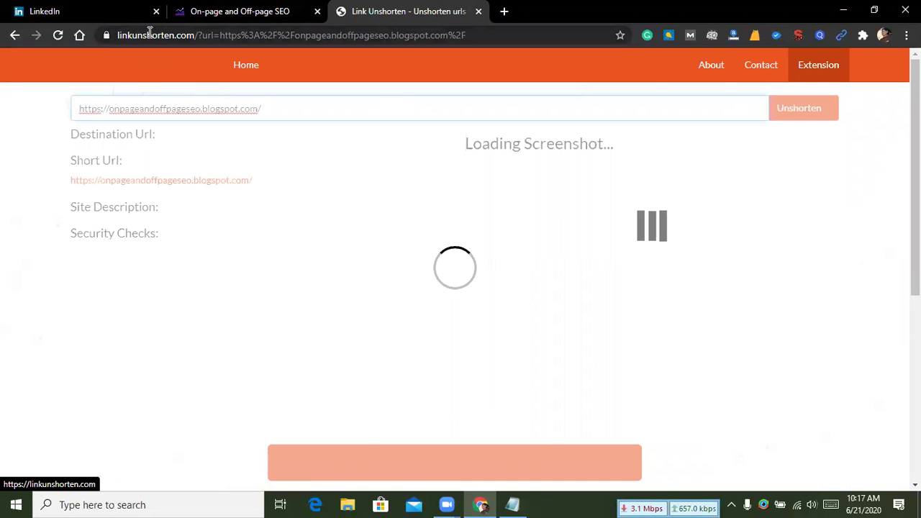
Generate another short link for the blog, copy its ending KfhG and look that up in a fresh tab, closing the Link Unshorten page.
left_click(239, 11)
left_click(842, 35)
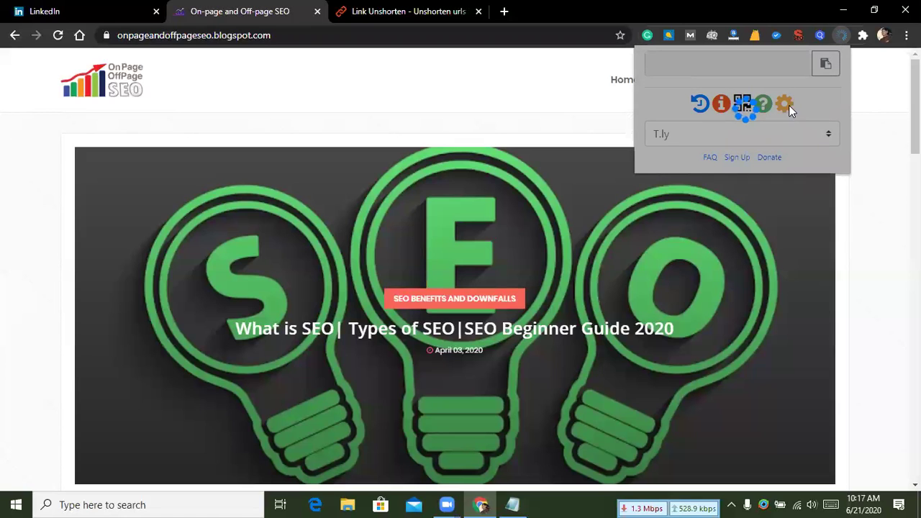
double_click(724, 122)
key("ctrl+c")
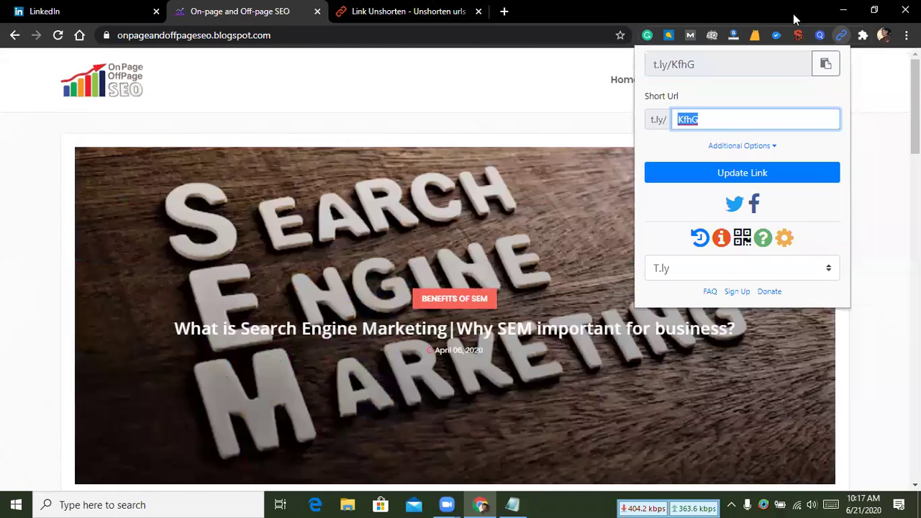
left_click_drag(795, 20, 519, 69)
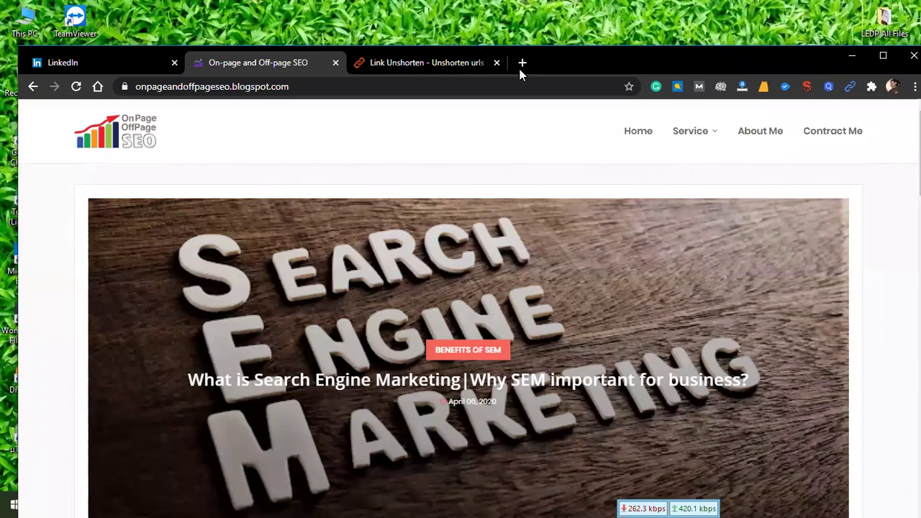
left_click(499, 62)
left_click(361, 62)
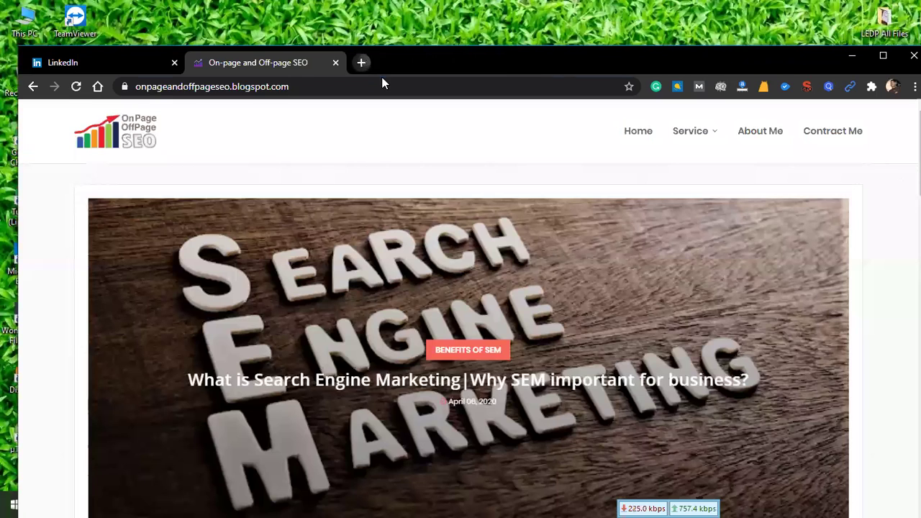
key("ctrl+v")
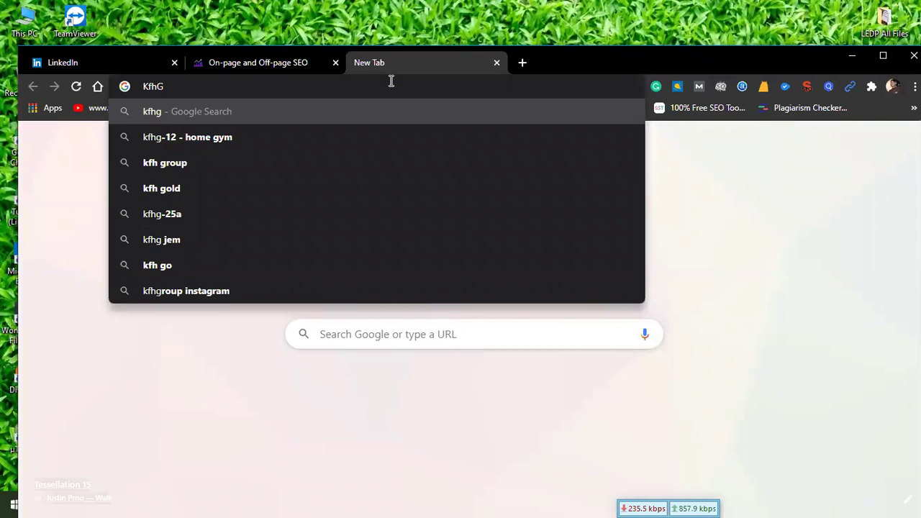
key("Return")
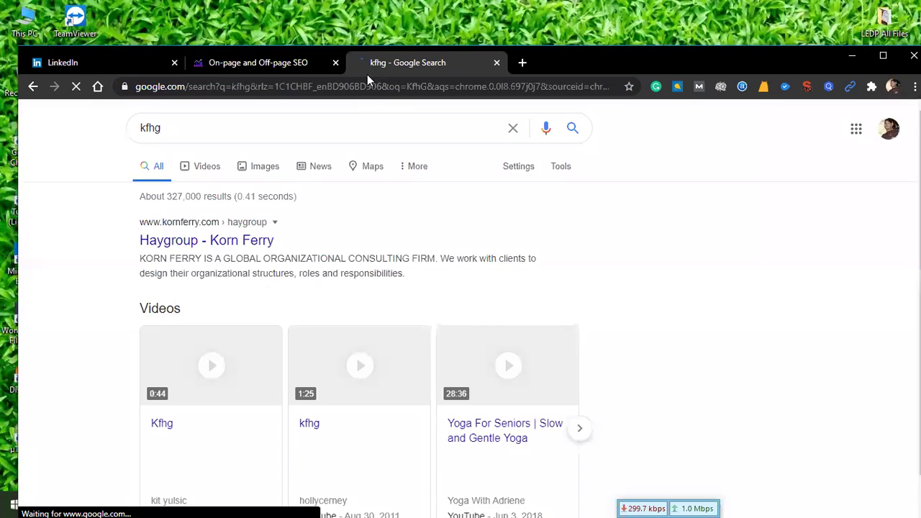
Return to the blog, shorten its address once more with the extension, and copy the blog's full address.
left_click(298, 62)
left_click(375, 83)
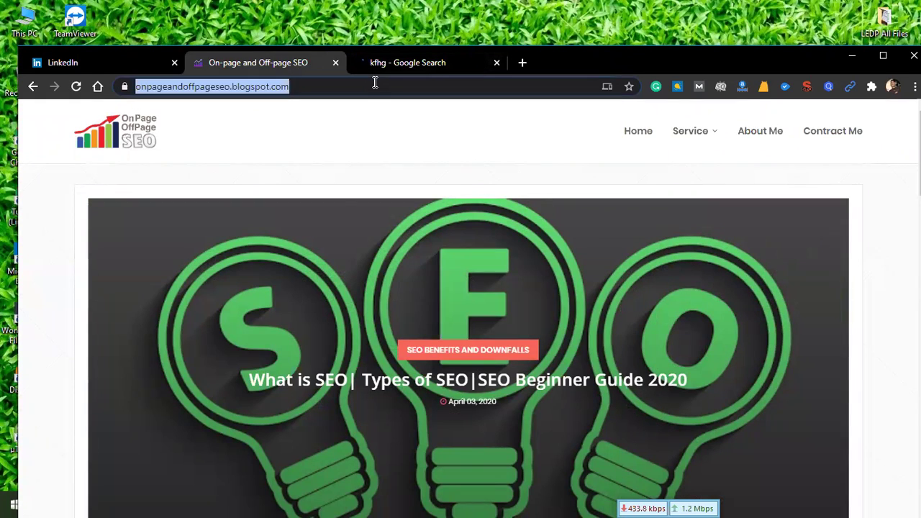
left_click(850, 86)
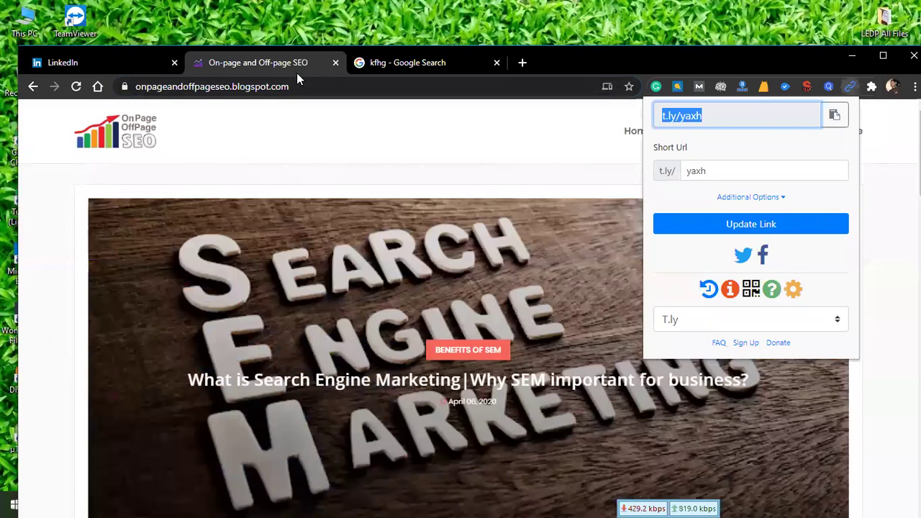
left_click(302, 85)
key("ctrl+c")
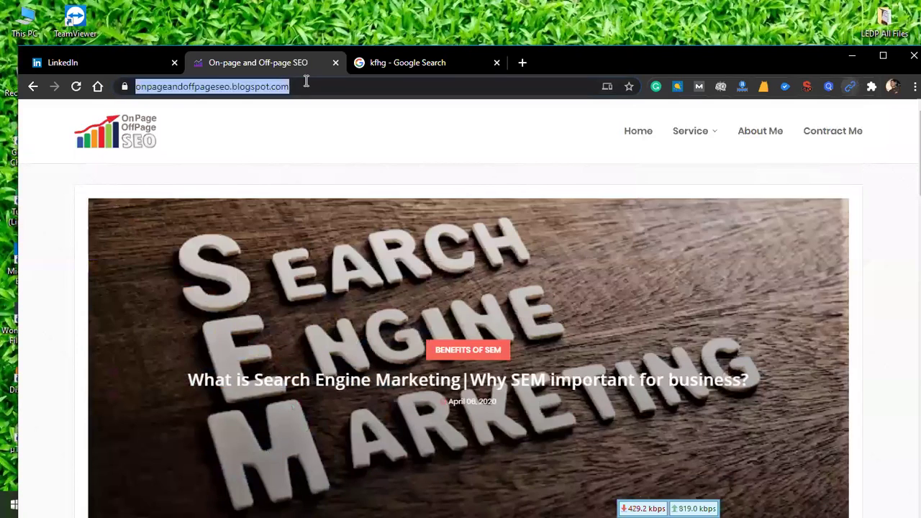
Replace the kfhg results tab with a search for "bitly url shortner" and open the bitly.com website.
left_click(495, 63)
left_click(361, 64)
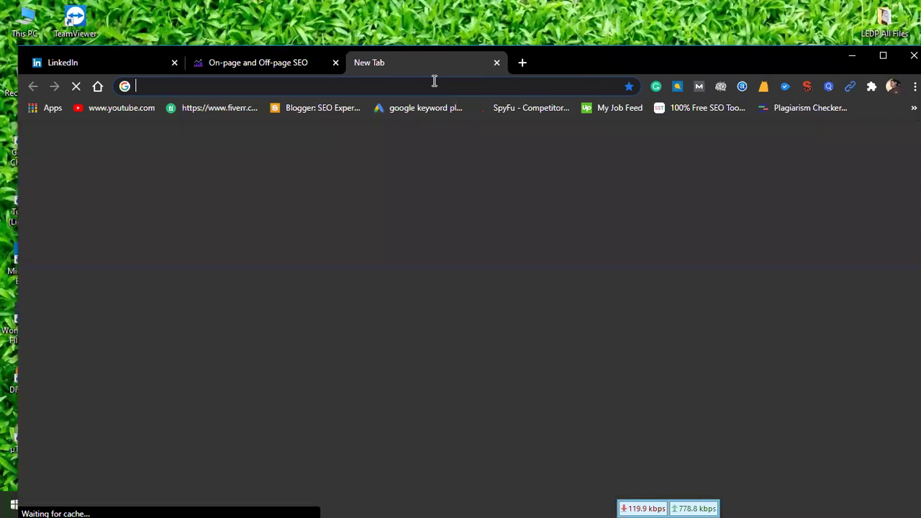
left_click(434, 80)
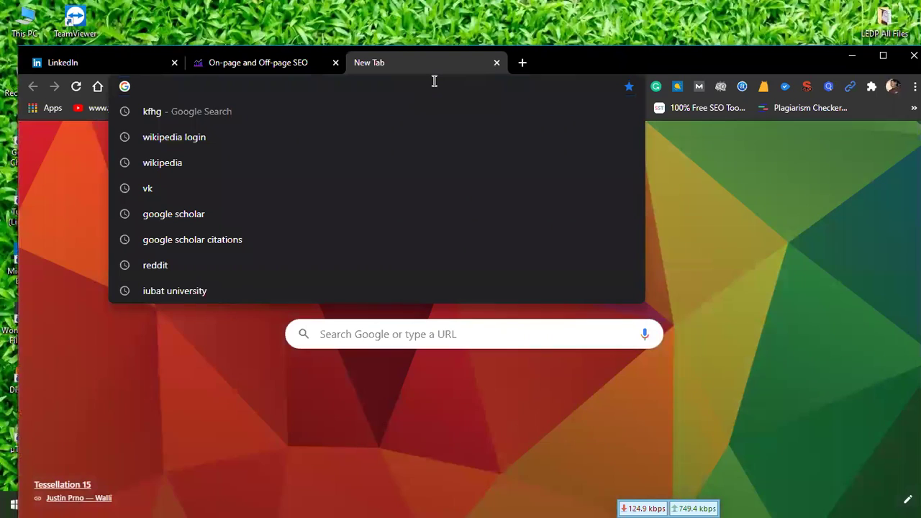
type("bitly url shortner")
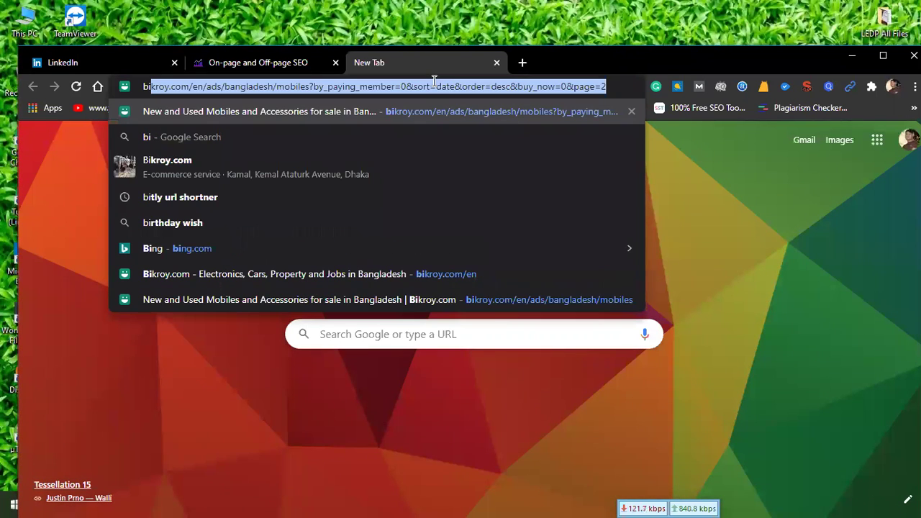
left_click(333, 200)
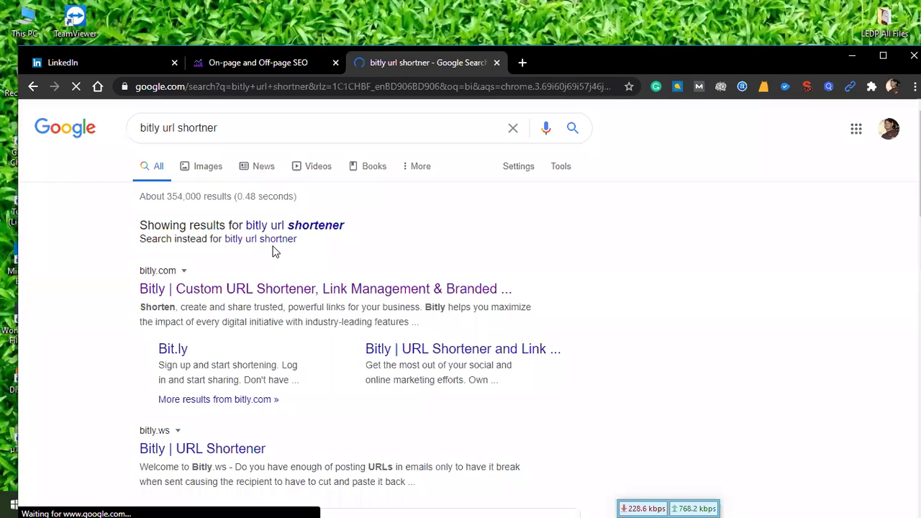
left_click(247, 295)
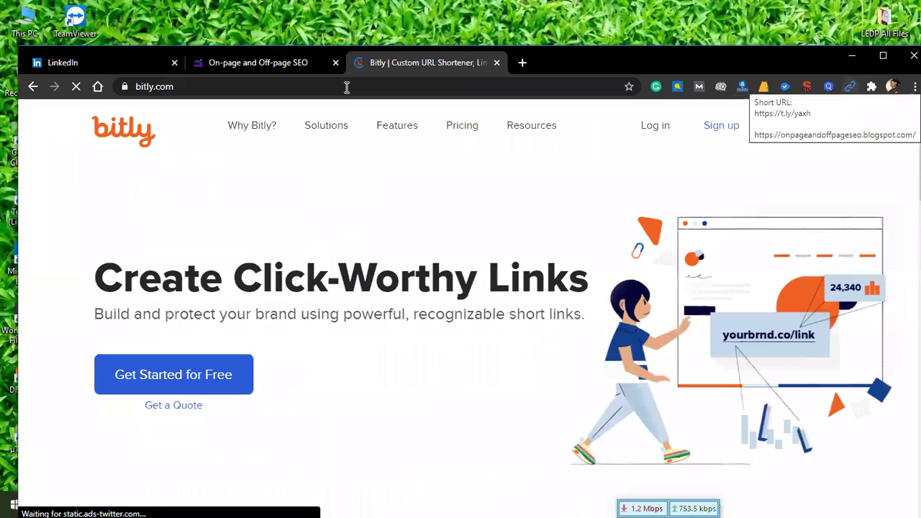
left_click(285, 88)
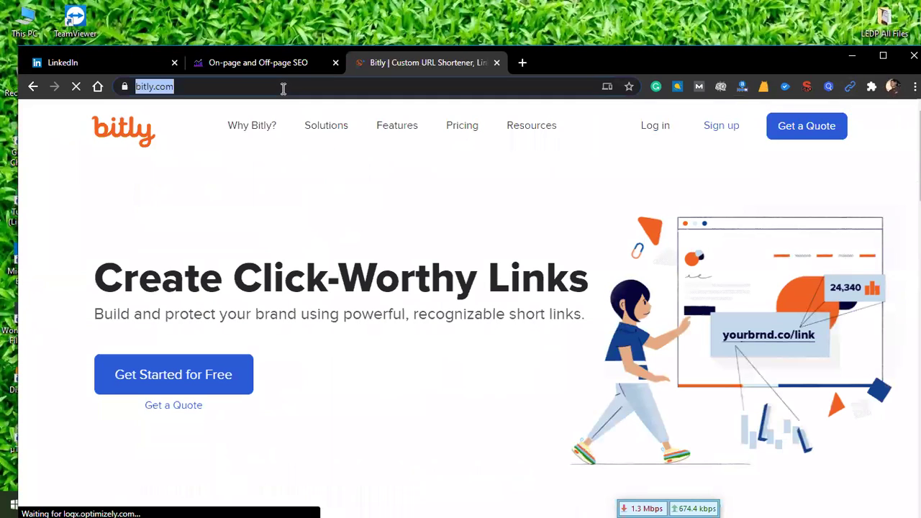
scroll(277, 216, "down", 1)
mouse_move(269, 275)
scroll(269, 275, "down", 2)
left_click(267, 358)
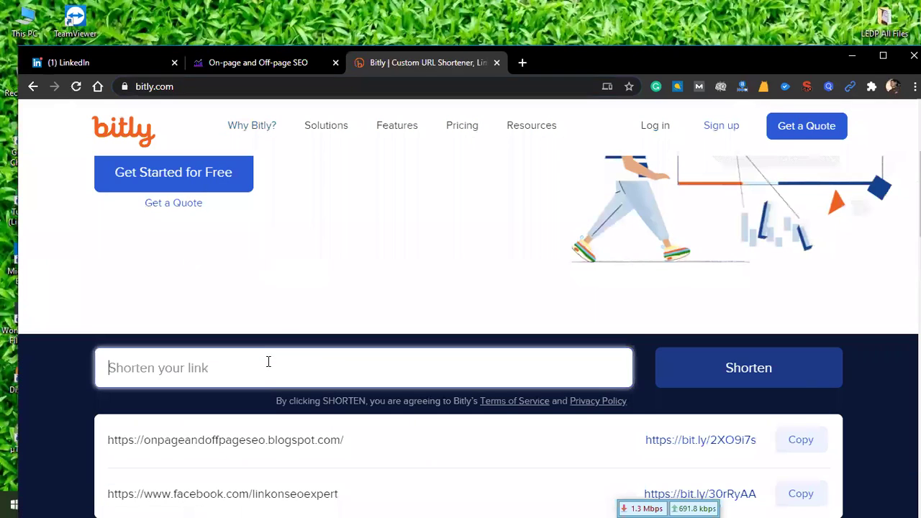
key("ctrl+v")
scroll(416, 351, "down", 3)
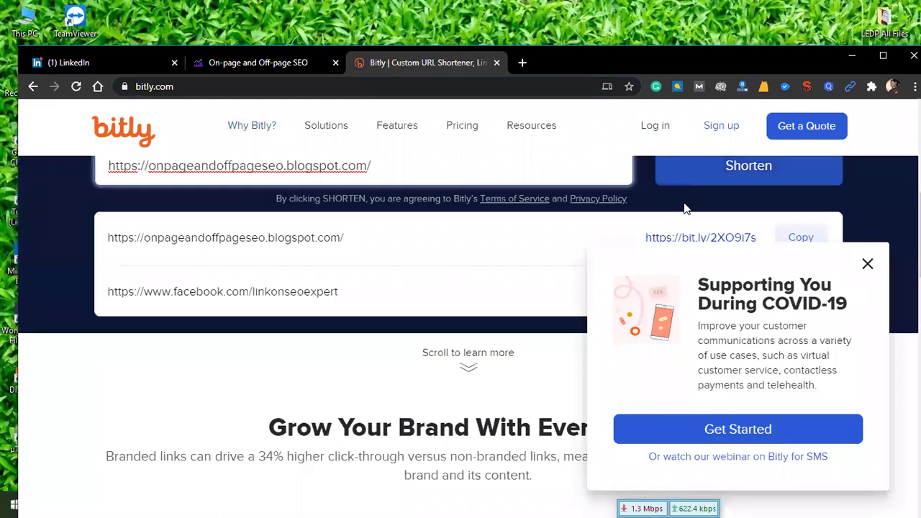
left_click(868, 266)
scroll(772, 216, "up", 1)
left_click(766, 236)
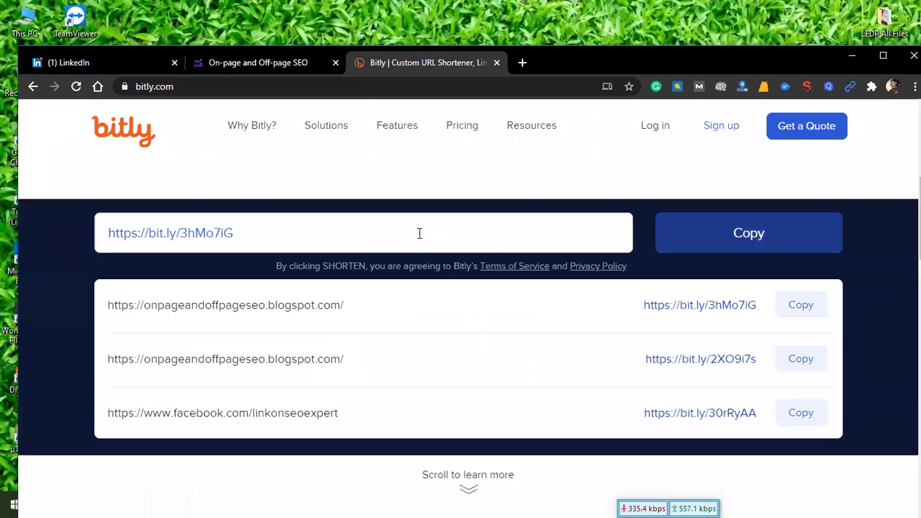
left_click(269, 241)
key("ctrl+a")
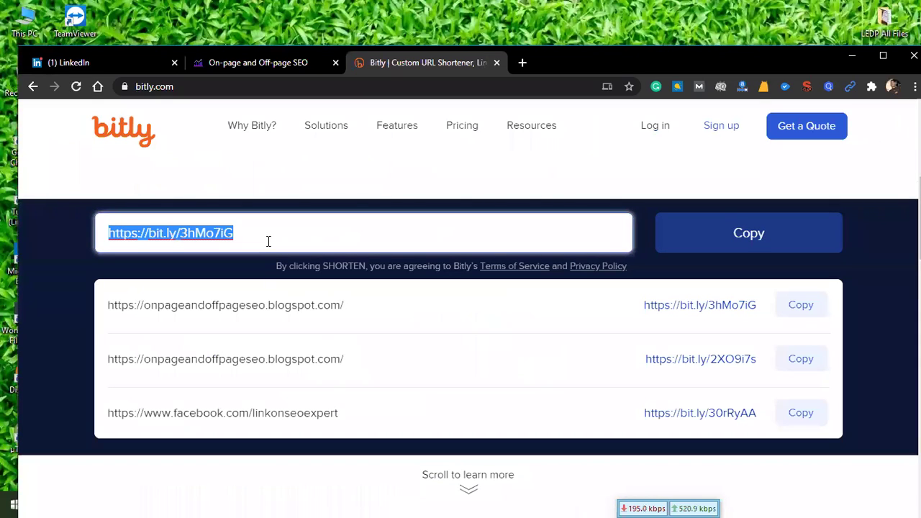
key("ctrl+x")
key("ctrl+v")
left_click(139, 61)
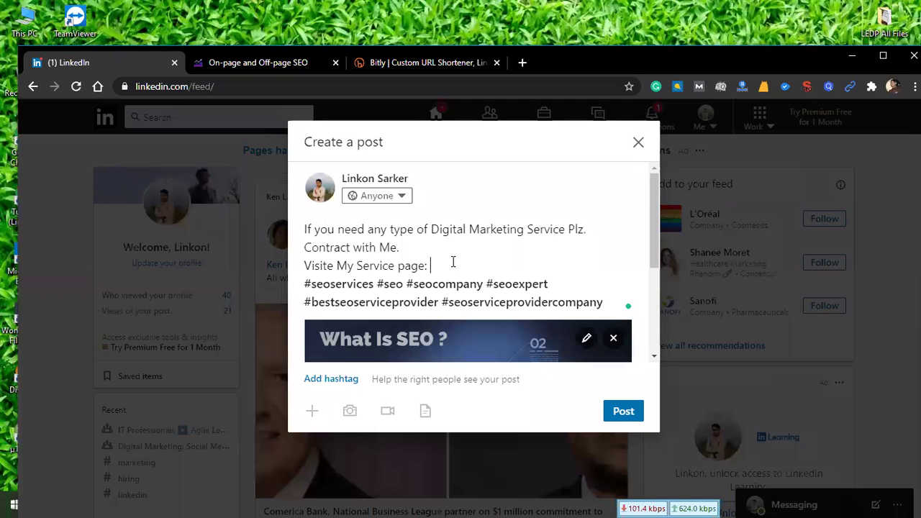
key("ctrl+v")
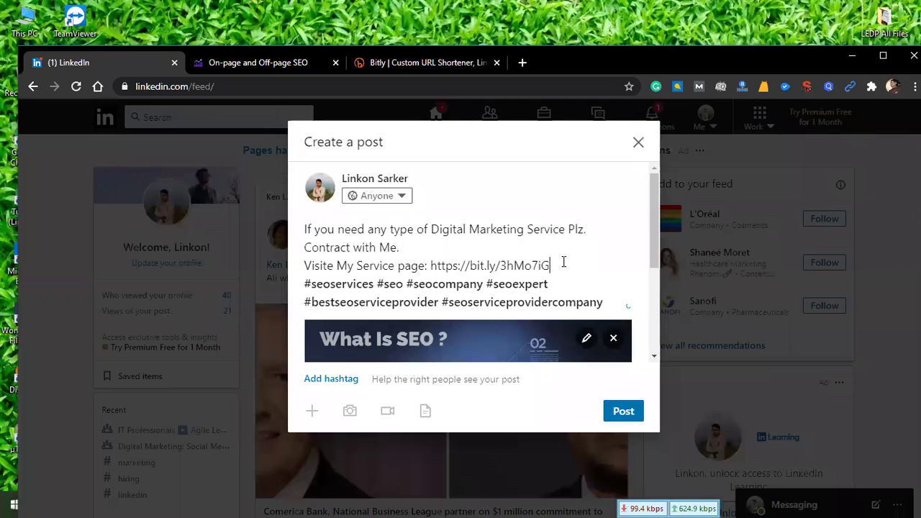
Set the service page line apart with a blank line above and below it, and review the post down to its image.
key("Return")
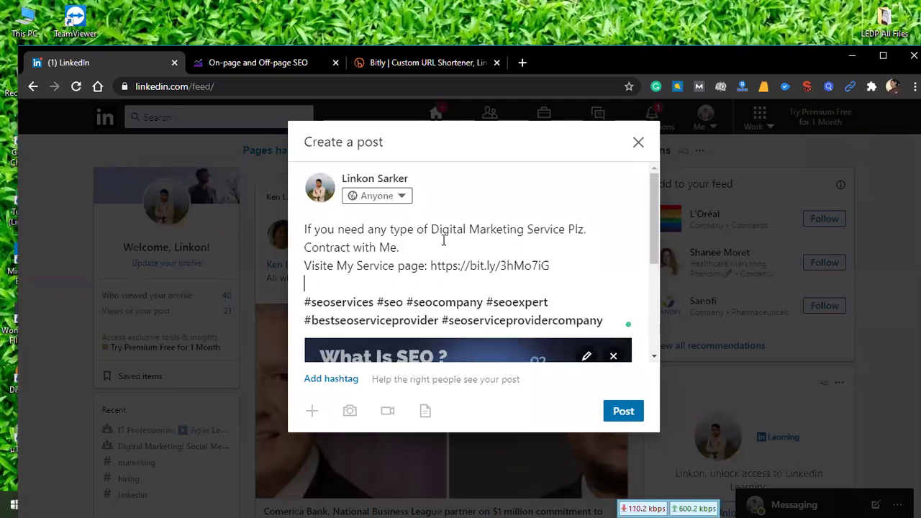
key("Return")
scroll(483, 273, "down", 5)
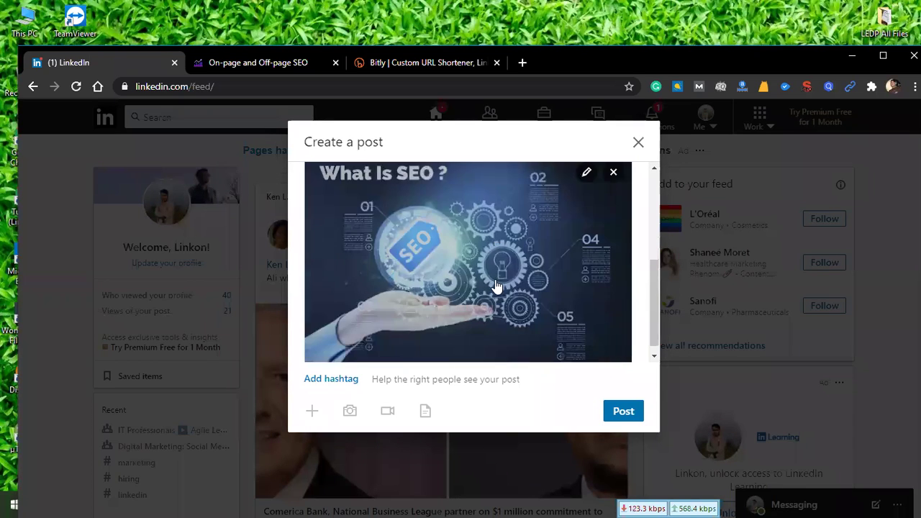
scroll(510, 294, "up", 5)
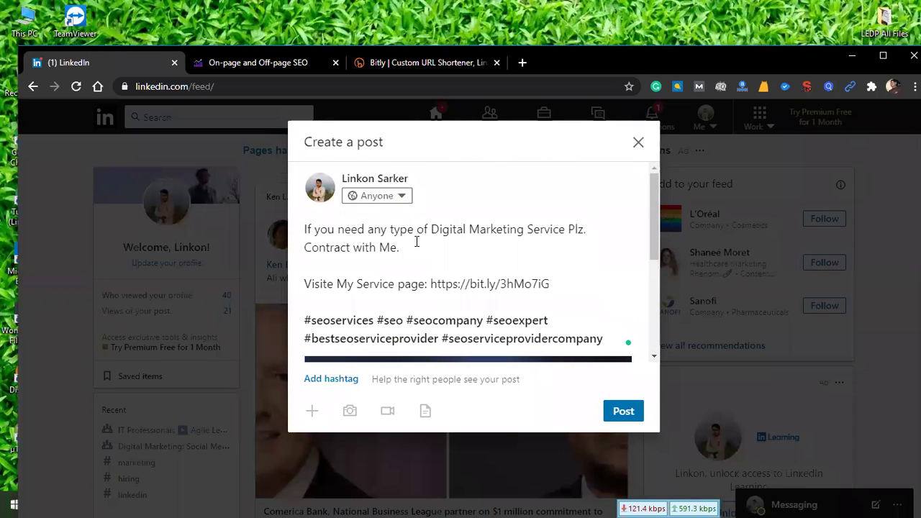
Review the post draft's opening text, service page link and hashtags down to the attached image.
scroll(338, 234, "down", 3)
scroll(309, 231, "up", 3)
left_click(337, 232)
left_click_drag(305, 229, 422, 249)
left_click(422, 249)
scroll(495, 264, "down", 3)
scroll(495, 265, "up", 3)
scroll(495, 265, "down", 3)
scroll(498, 265, "up", 5)
Examine the audience options for the post, including Connections only and Group members, and return to the draft keeping Anyone.
left_click(402, 198)
scroll(403, 314, "down", 2)
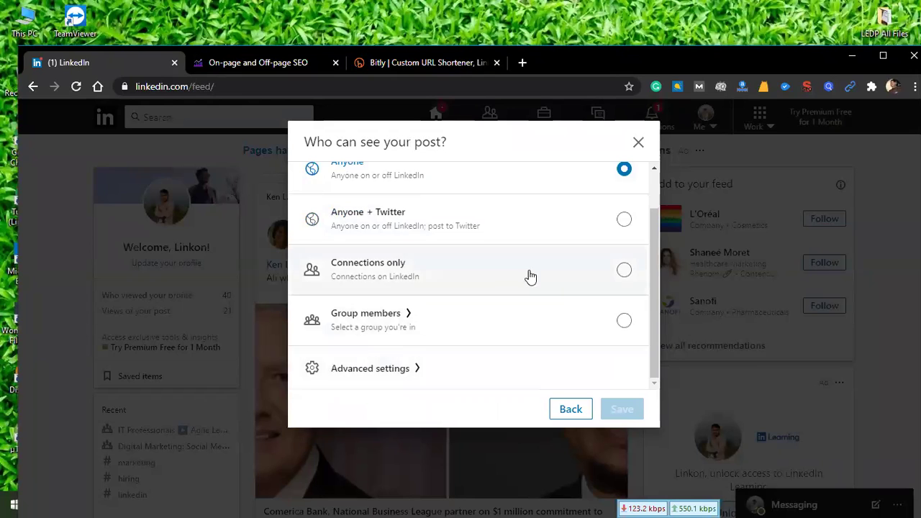
scroll(490, 274, "up", 2)
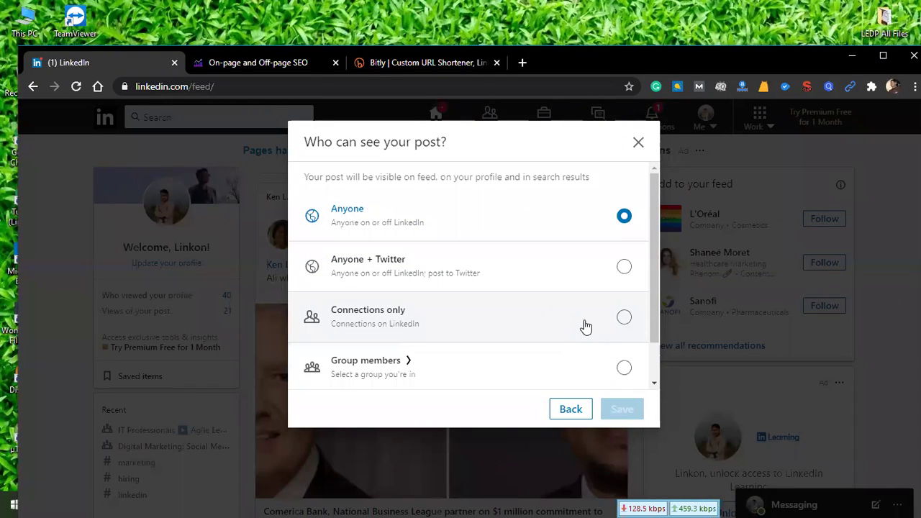
scroll(547, 331, "down", 1)
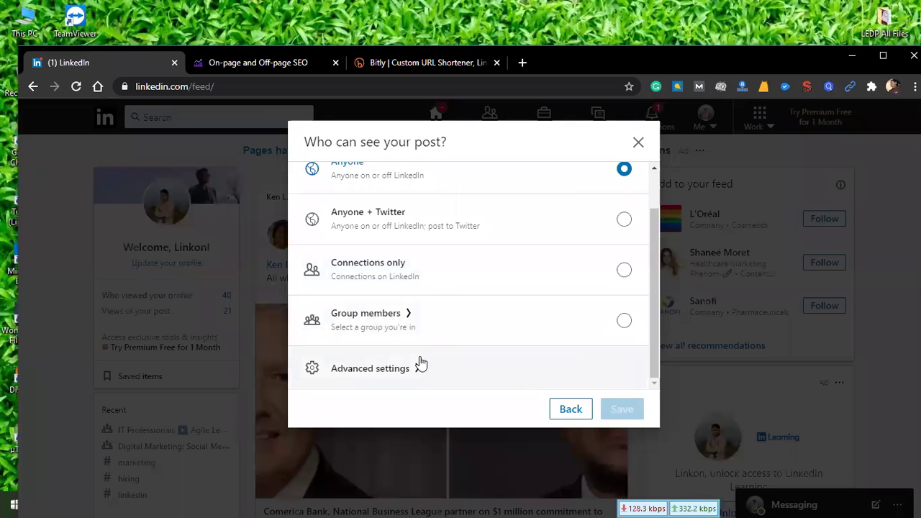
left_click(639, 143)
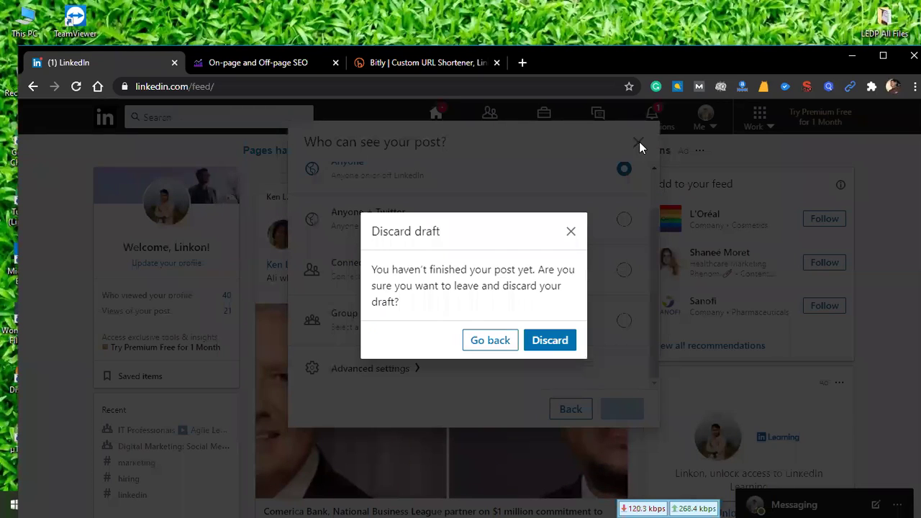
left_click(512, 340)
left_click(570, 409)
Check the draft's text and SEO image one last time and publish the post.
scroll(514, 349, "down", 5)
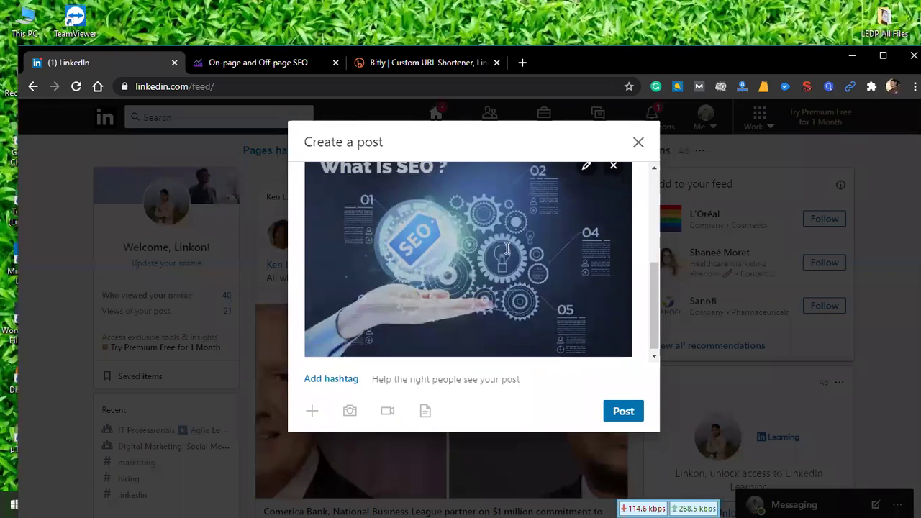
scroll(477, 292, "up", 5)
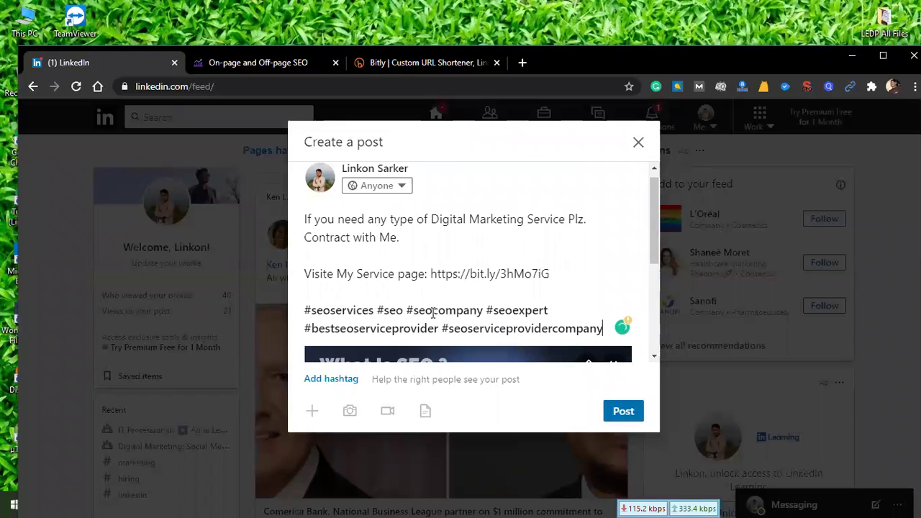
scroll(540, 316, "down", 5)
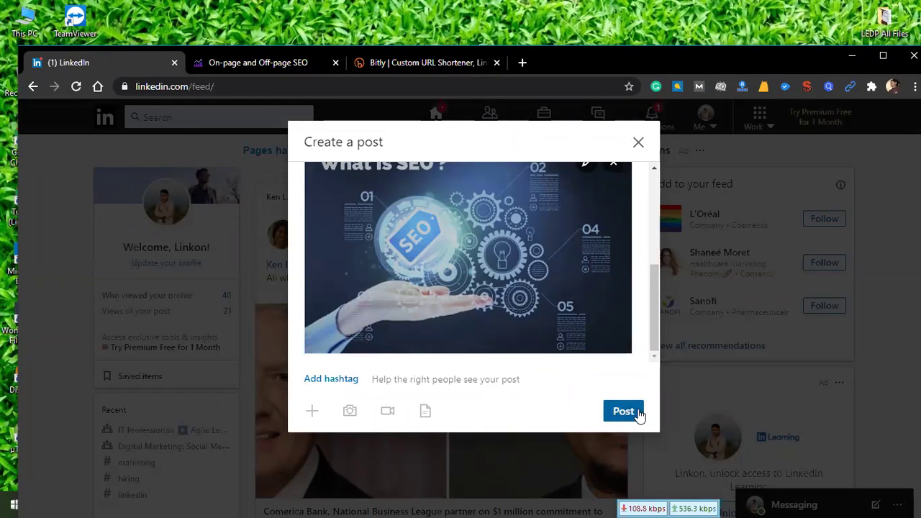
left_click(619, 411)
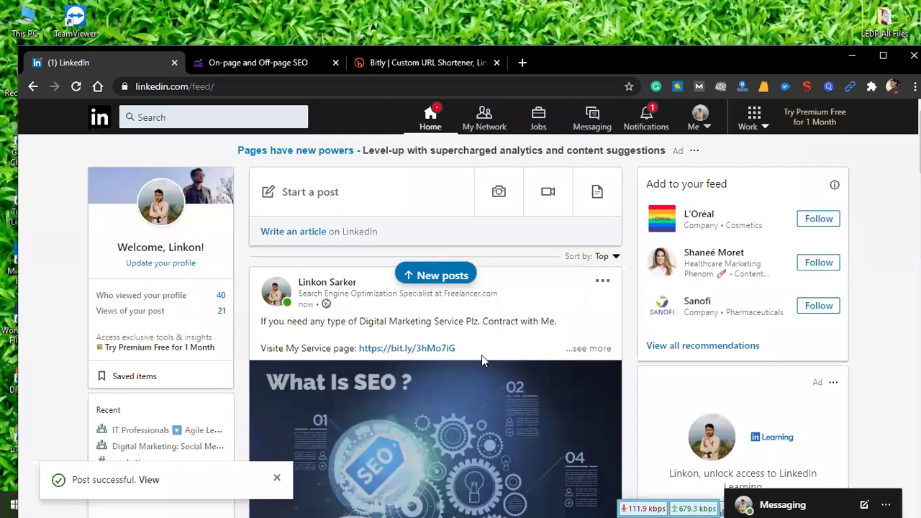
Inspect the newly published post in the feed, including its text, Bitly link and SEO image.
scroll(487, 332, "down", 2)
scroll(492, 317, "up", 2)
scroll(489, 314, "down", 1)
scroll(488, 310, "down", 2)
scroll(389, 225, "up", 1)
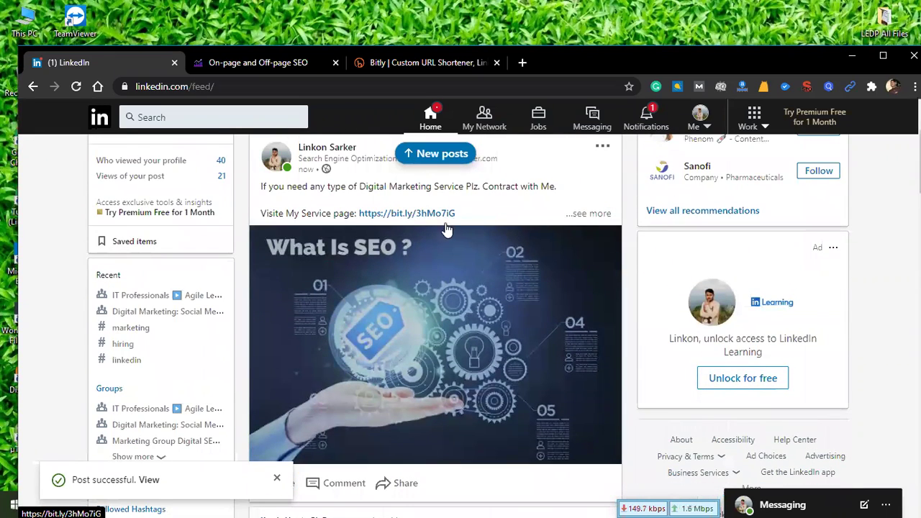
scroll(432, 244, "down", 3)
scroll(475, 288, "down", 1)
scroll(478, 284, "up", 2)
scroll(479, 289, "down", 2)
scroll(478, 289, "up", 3)
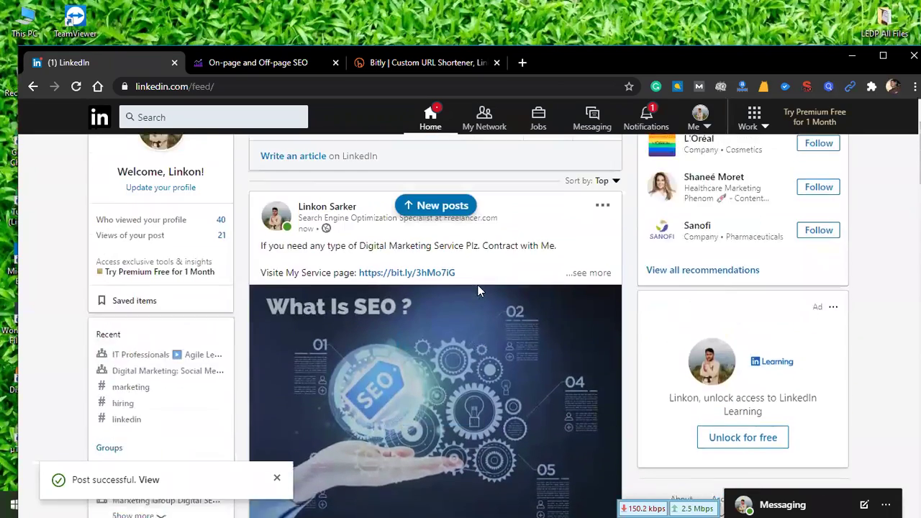
scroll(479, 290, "down", 1)
scroll(479, 290, "up", 1)
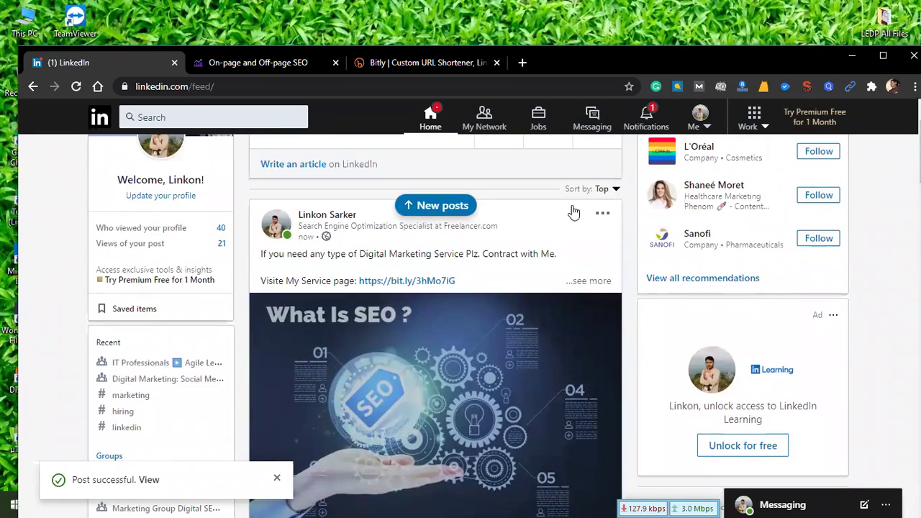
Examine the available actions for the published post, and return to the feed after opening the author's profile.
left_click(603, 216)
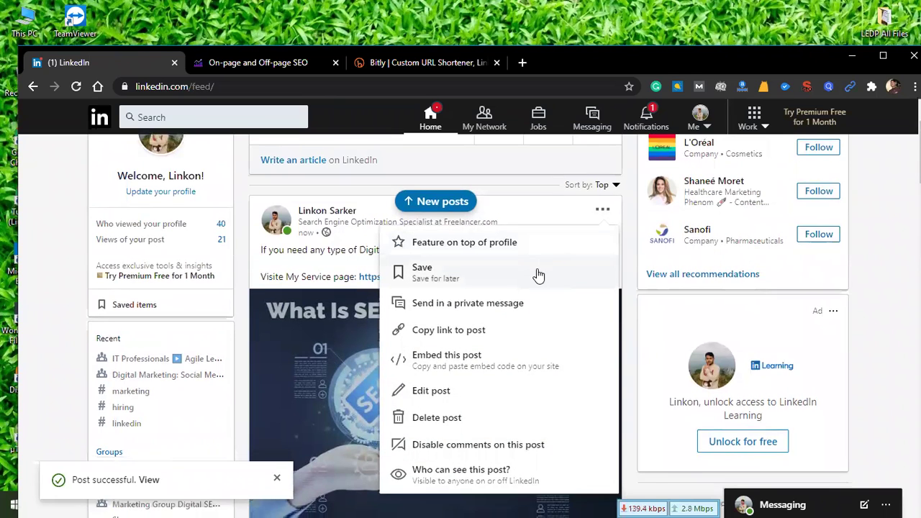
scroll(538, 275, "down", 2)
scroll(528, 302, "up", 2)
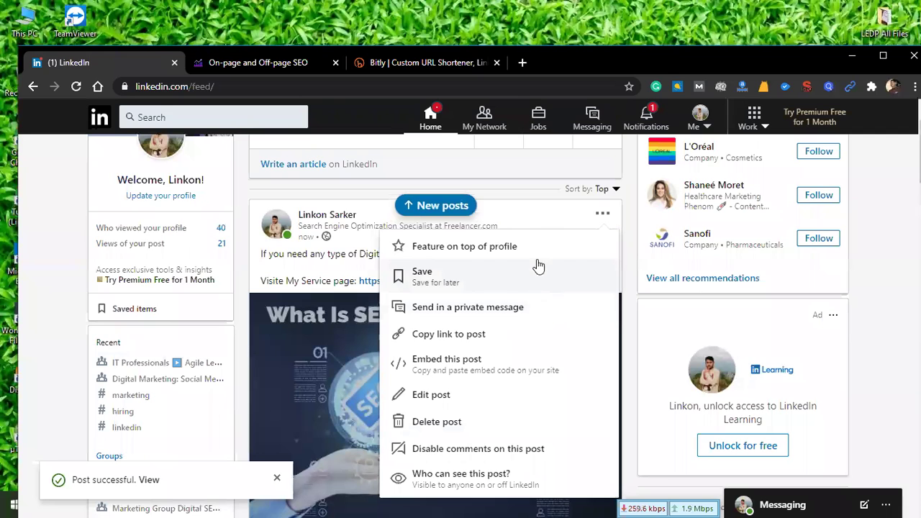
left_click(533, 223)
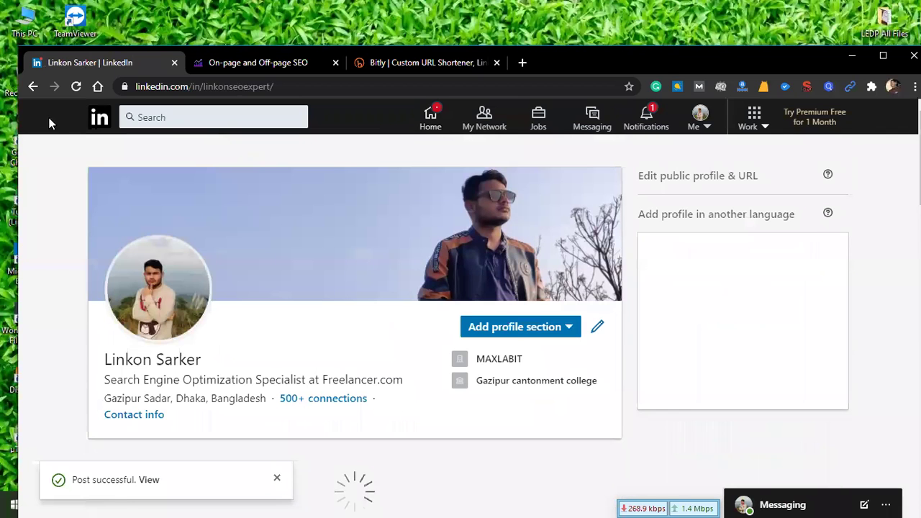
left_click(33, 87)
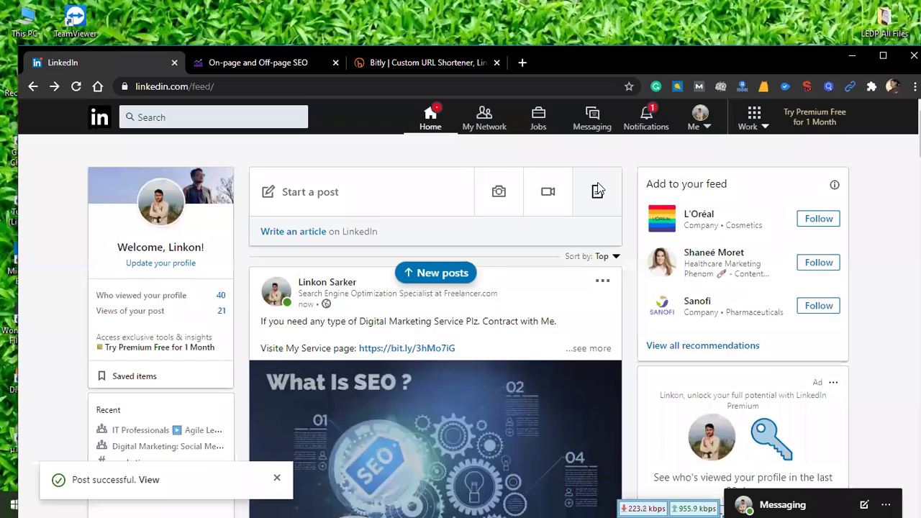
Look through the Downloads folder for a Word document to share in a post, and leave document sharing without uploading a file.
left_click(598, 191)
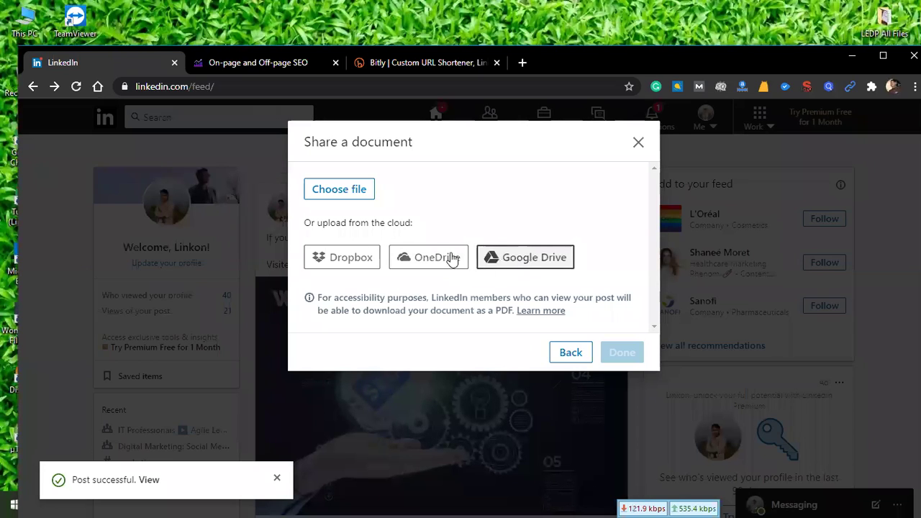
left_click(329, 184)
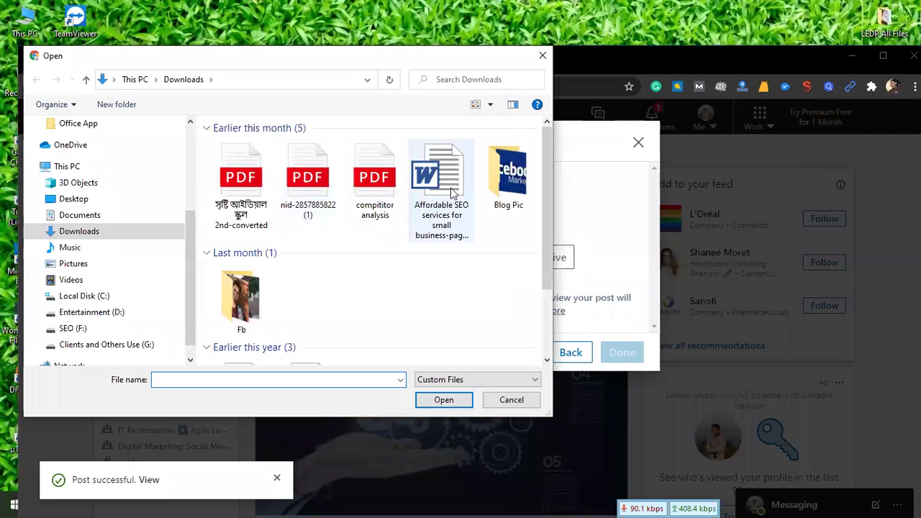
left_click(461, 188)
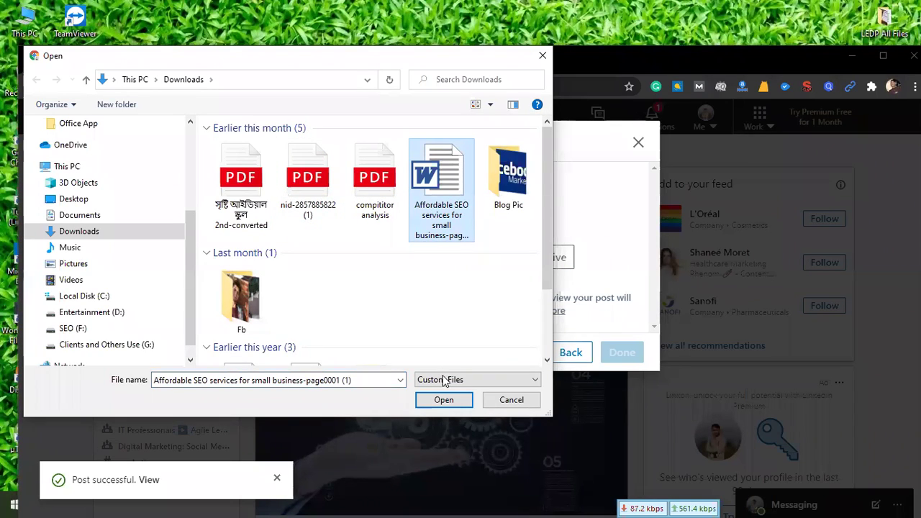
scroll(432, 267, "down", 2)
scroll(436, 309, "up", 2)
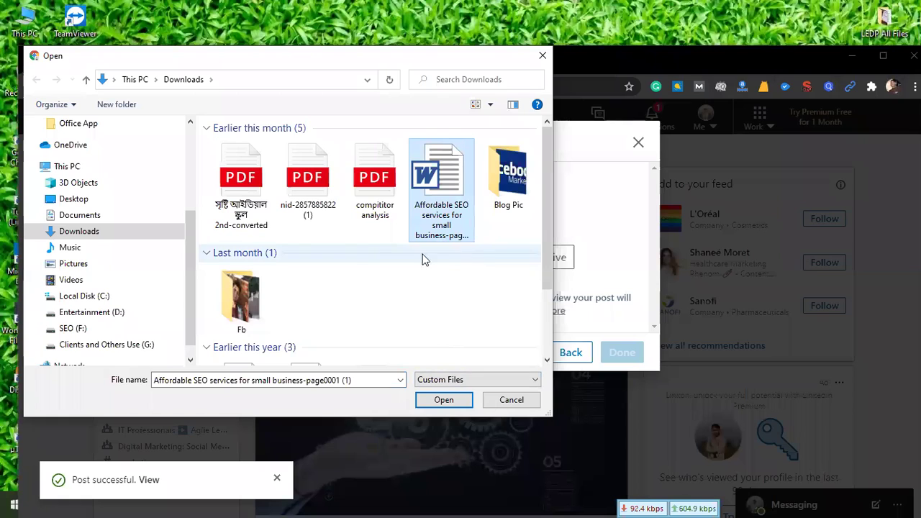
scroll(352, 278, "down", 2)
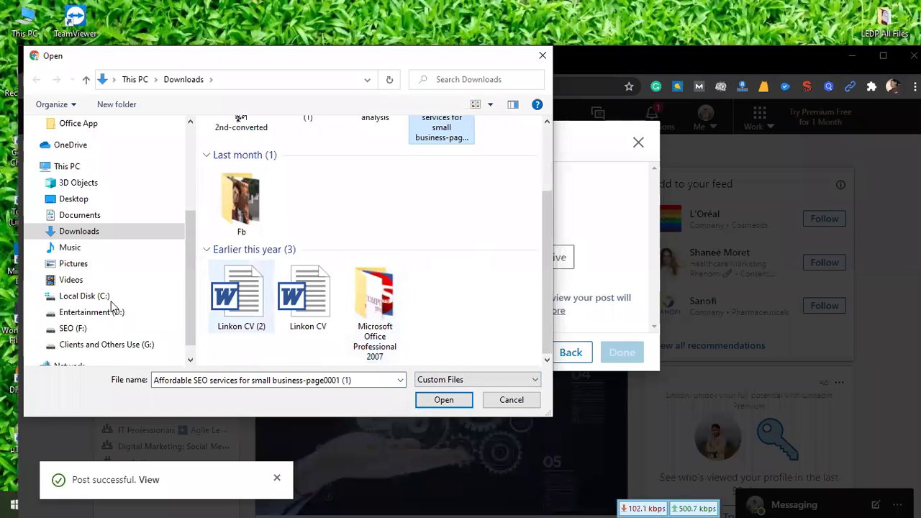
left_click(231, 317)
left_click(318, 311)
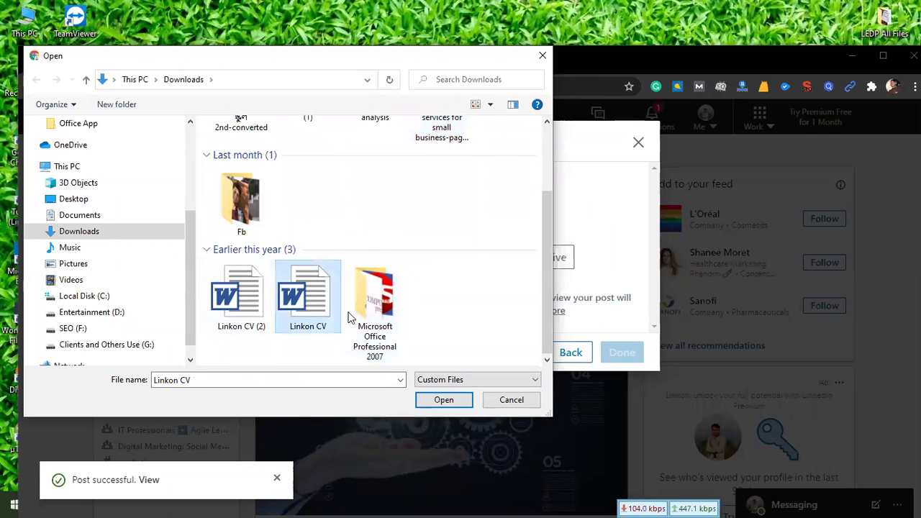
left_click(495, 406)
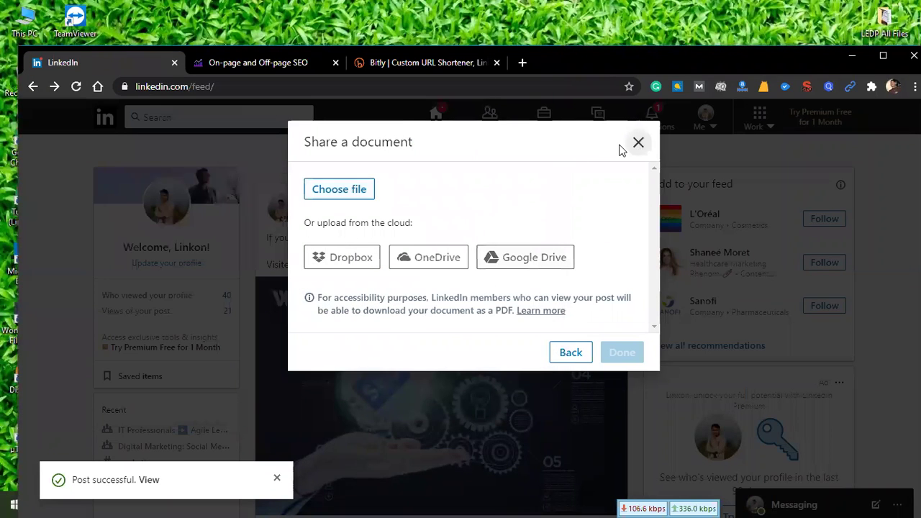
left_click(634, 147)
Load the new posts in the home feed and browse through them.
scroll(441, 209, "down", 1)
left_click(440, 206)
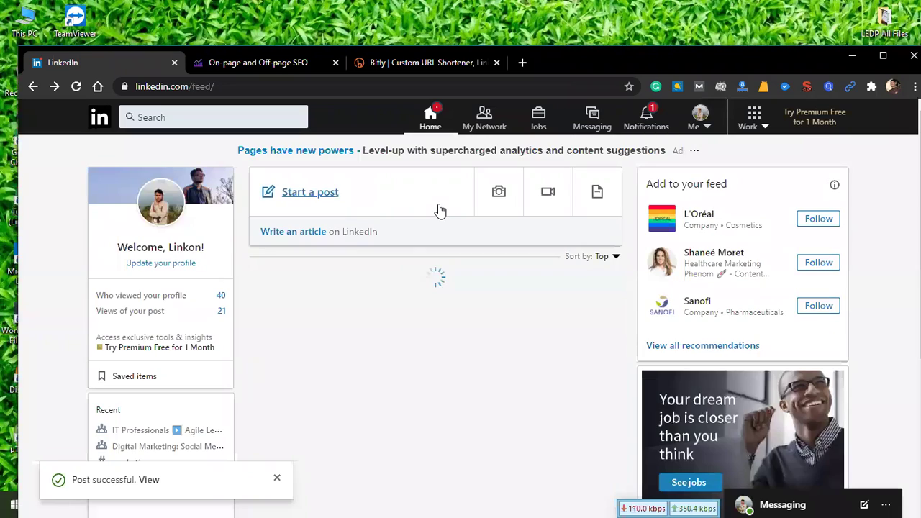
scroll(432, 212, "down", 5)
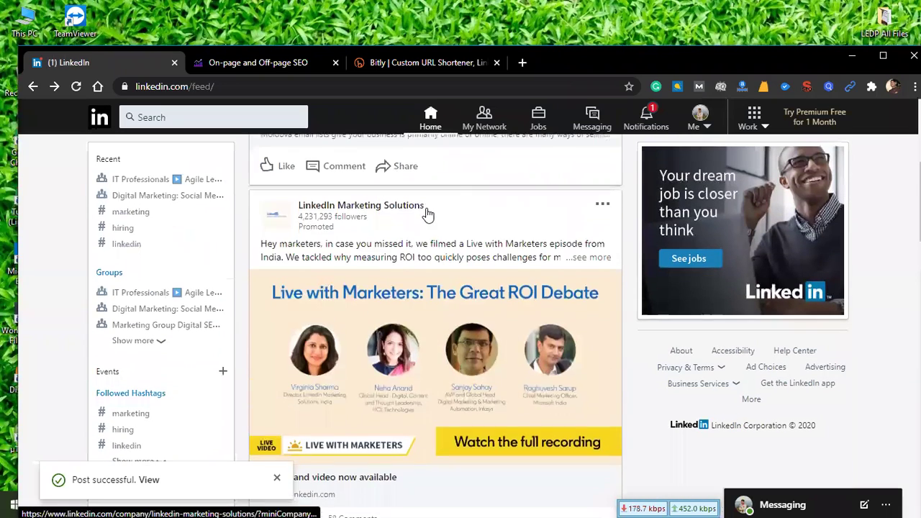
scroll(393, 219, "down", 15)
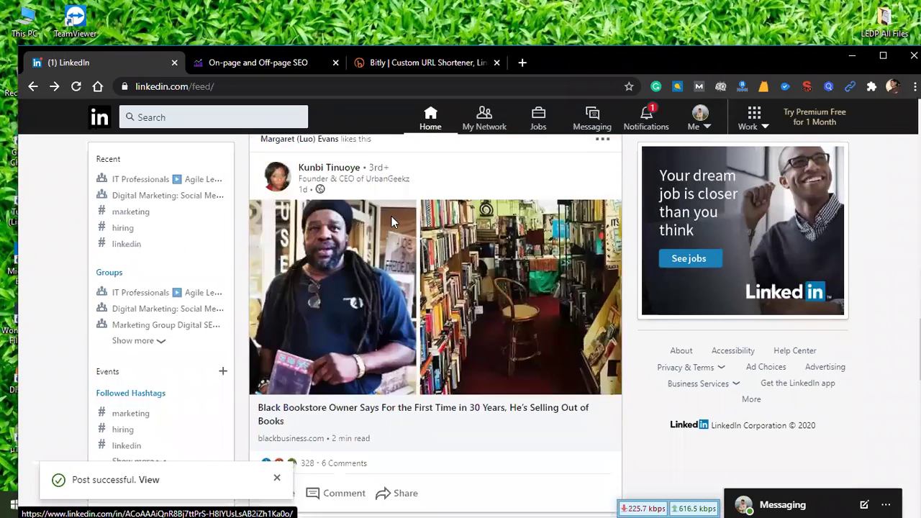
scroll(393, 223, "up", 10)
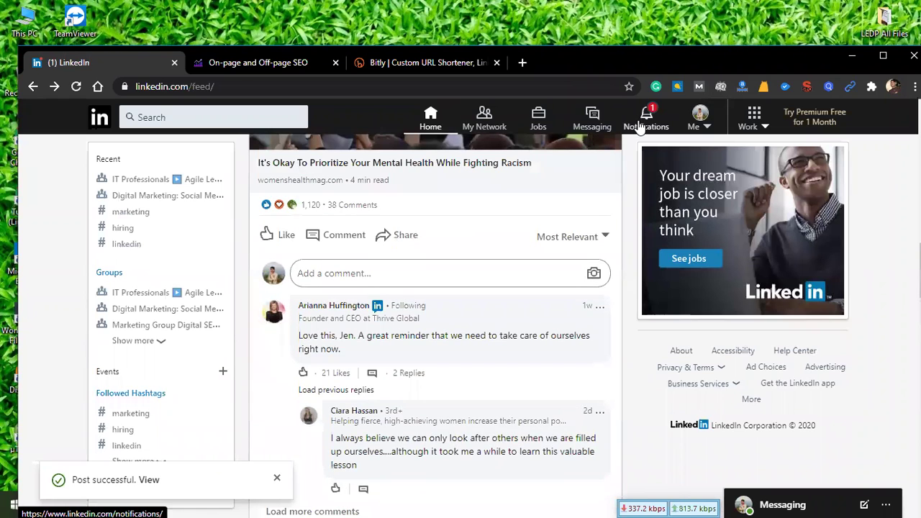
Open the notifications page and look over the recent notifications.
left_click(643, 122)
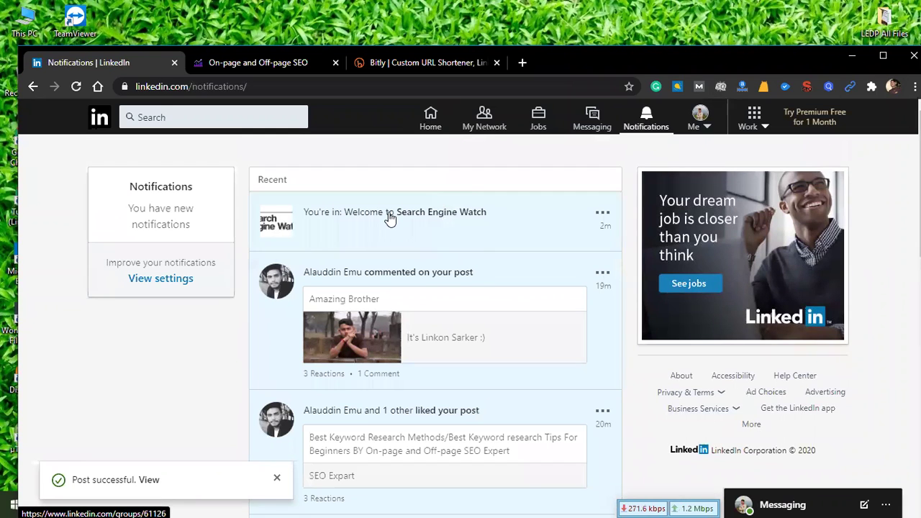
scroll(391, 216, "down", 4)
scroll(391, 216, "up", 4)
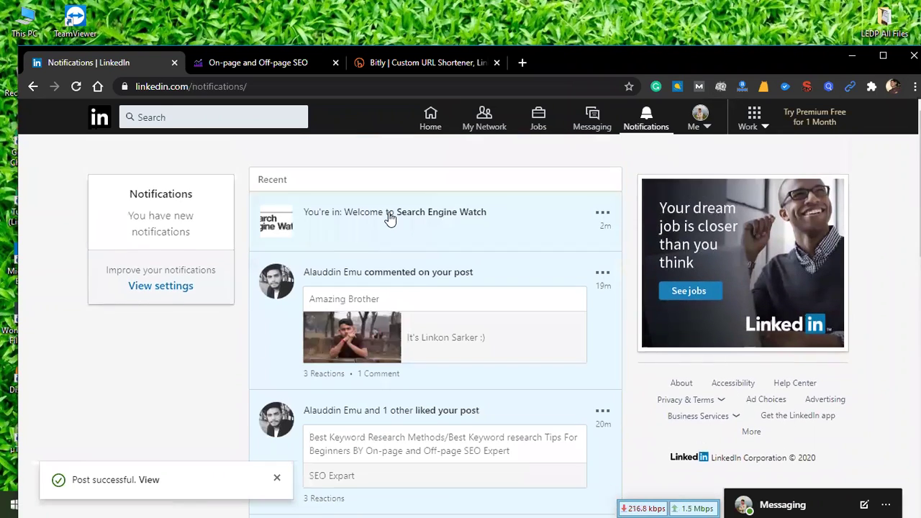
Return to the home feed and close the Bitly and On-page and Off-page SEO browser tabs.
left_click(31, 86)
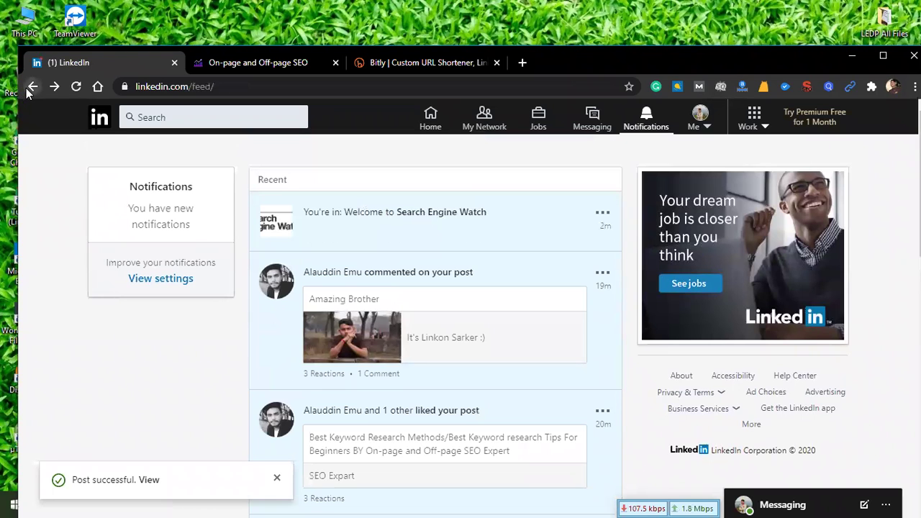
left_click(496, 62)
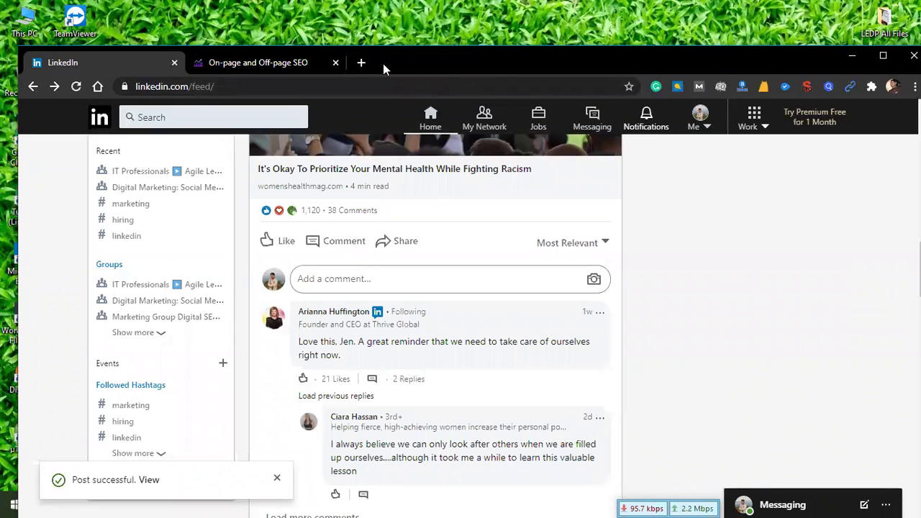
left_click(335, 63)
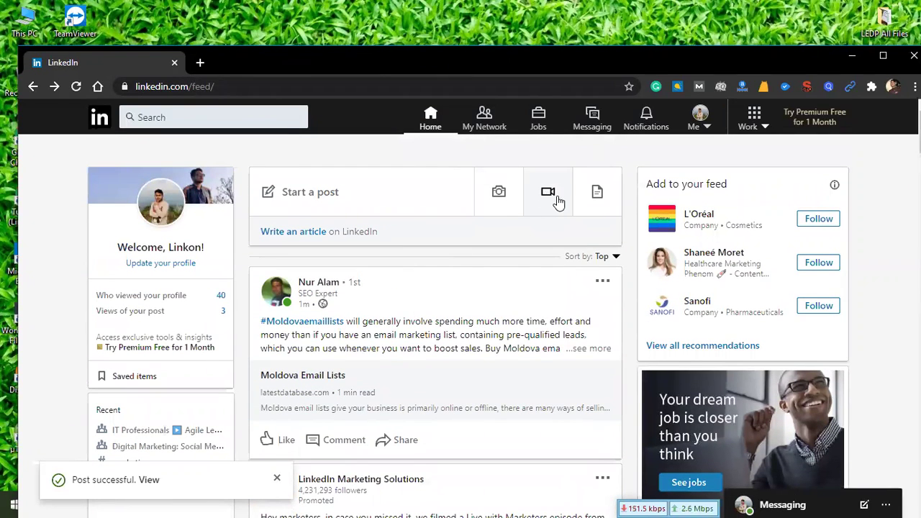
Try to add the ezgif.com-gif-to-mp4 video from the Downloads folder to a new post.
left_click(558, 201)
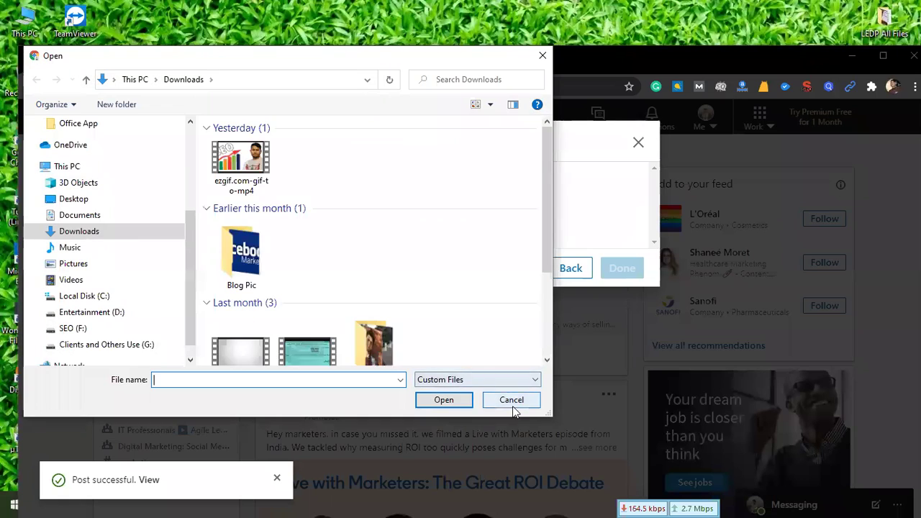
left_click(512, 400)
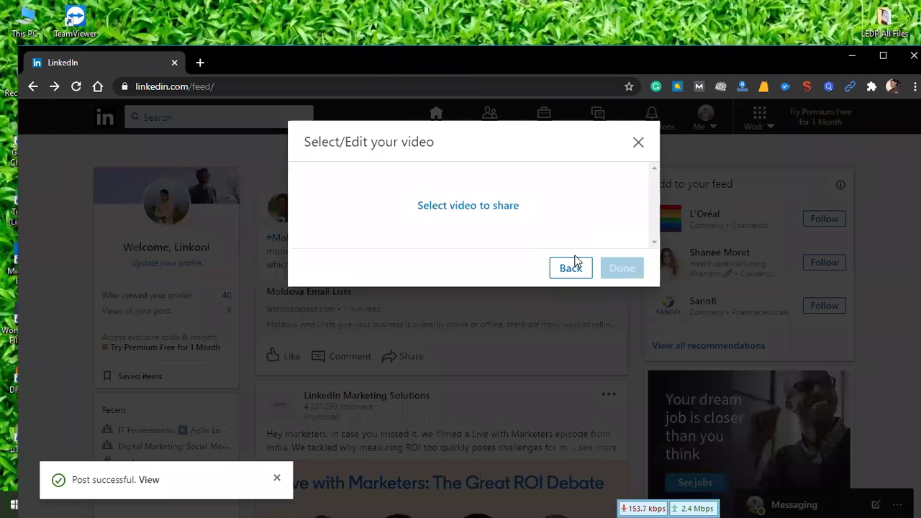
left_click(513, 207)
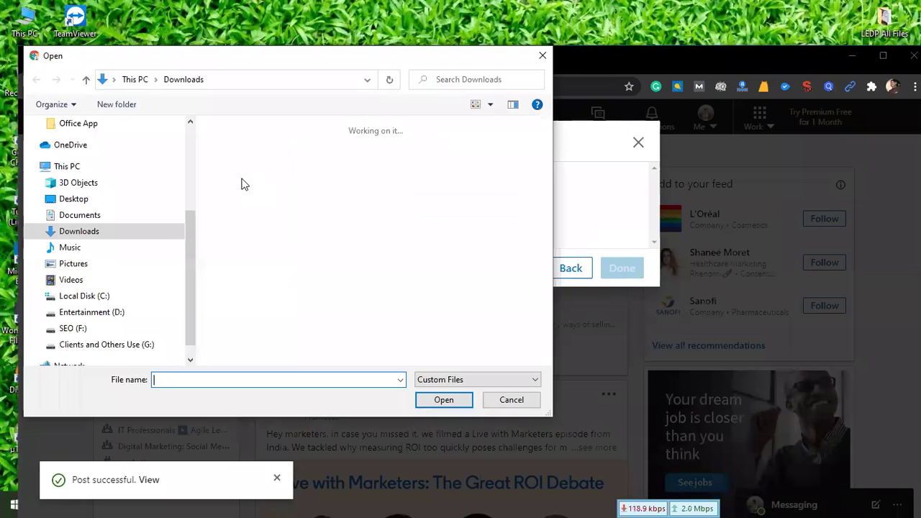
left_click(264, 174)
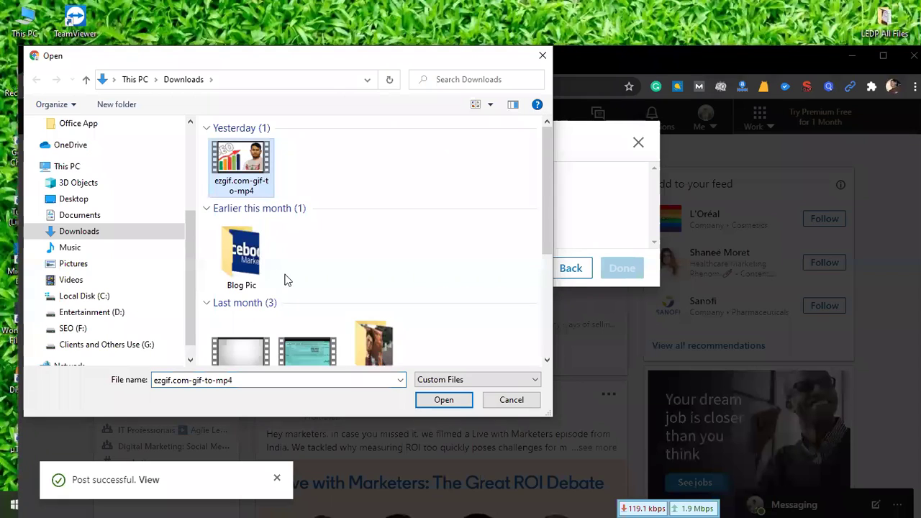
left_click(431, 404)
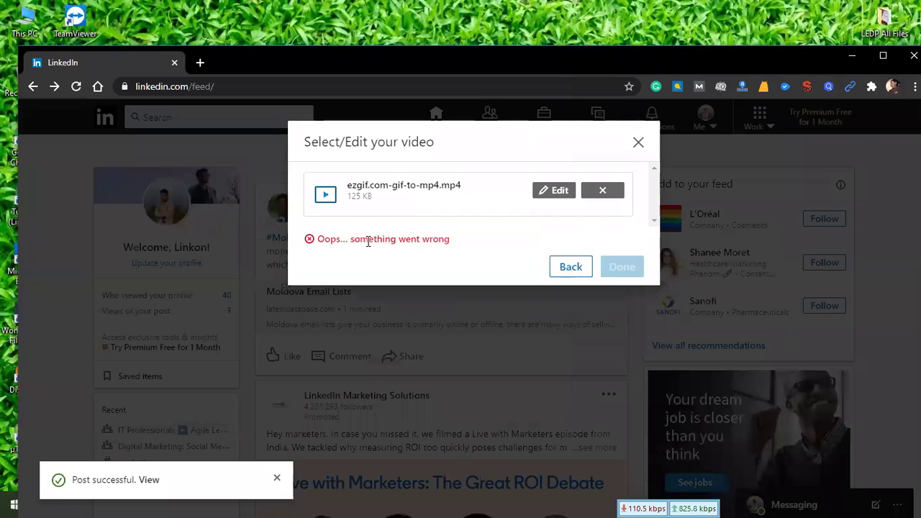
Remove the selected video from the post and leave video sharing.
left_click_drag(353, 242, 449, 240)
left_click(479, 244)
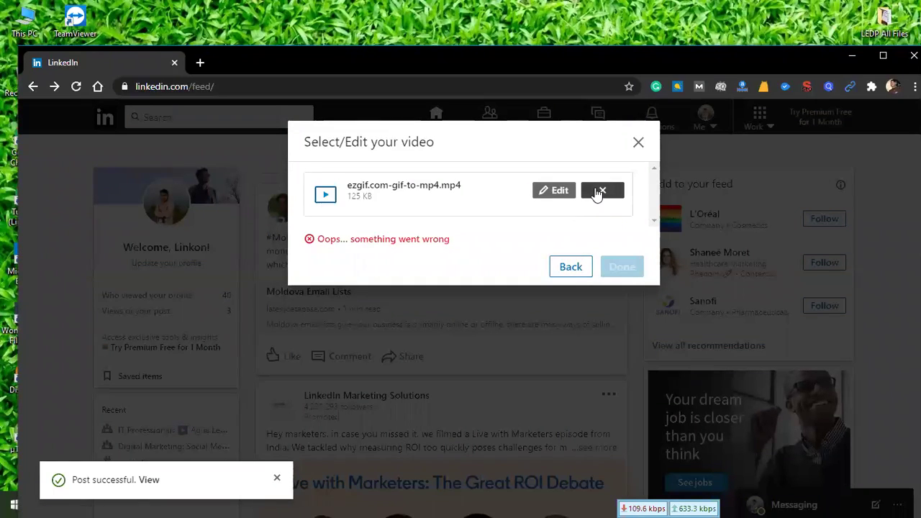
left_click(596, 193)
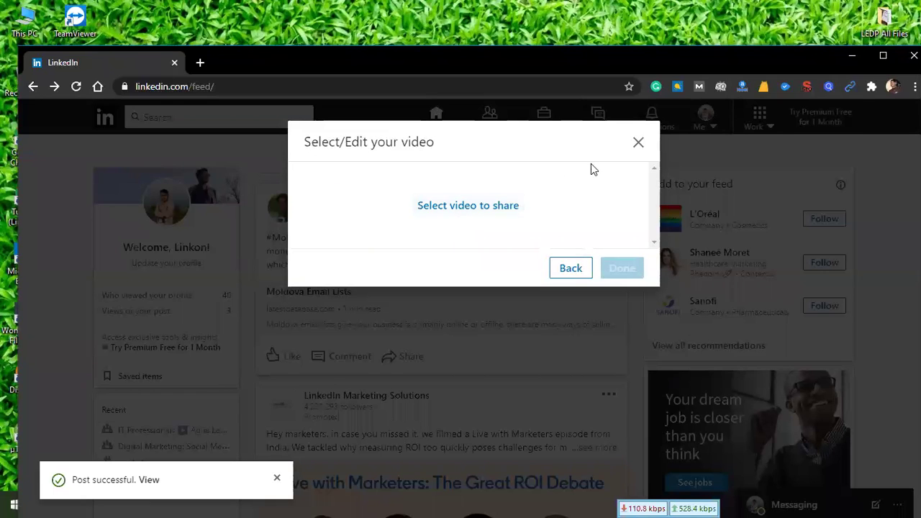
left_click(637, 143)
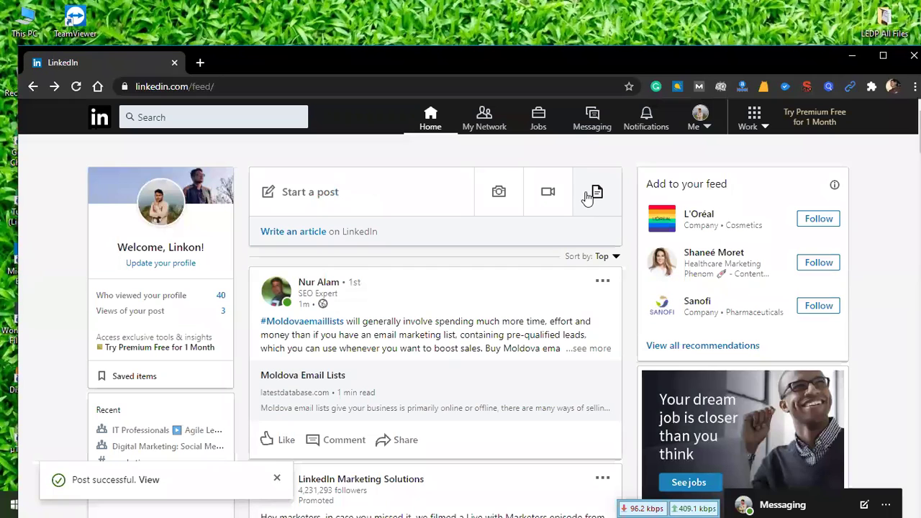
Open the image picker for a photo post and leave photo sharing without choosing an image.
left_click(500, 193)
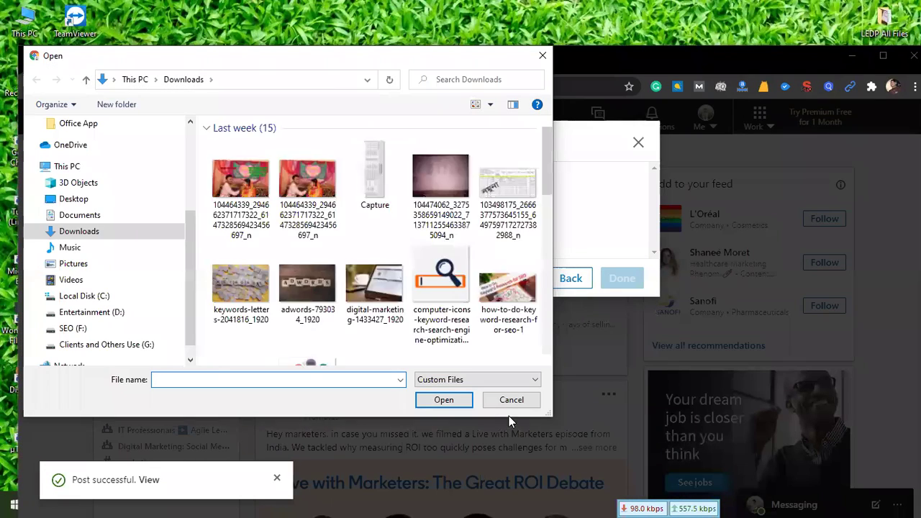
left_click(512, 400)
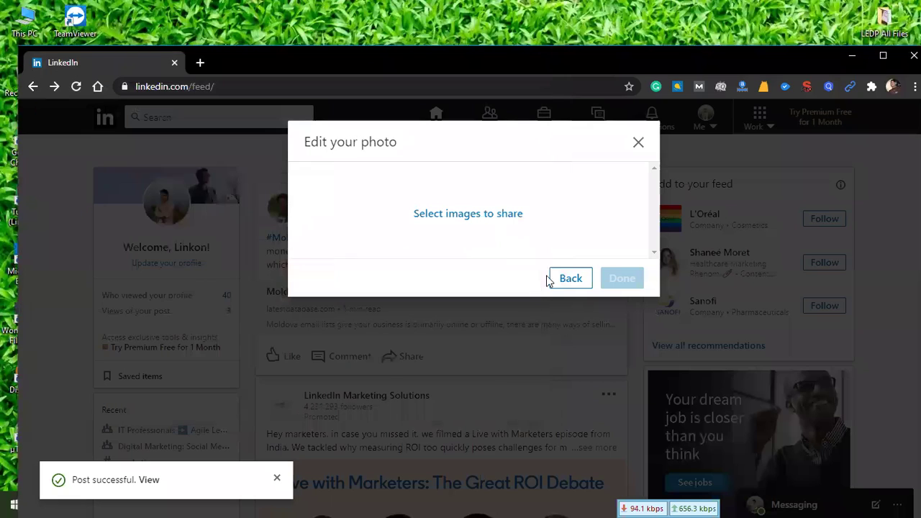
left_click(638, 147)
Sort the home feed by Recent.
scroll(406, 270, "down", 2)
scroll(411, 268, "up", 2)
scroll(526, 254, "down", 1)
scroll(637, 245, "up", 1)
left_click(616, 258)
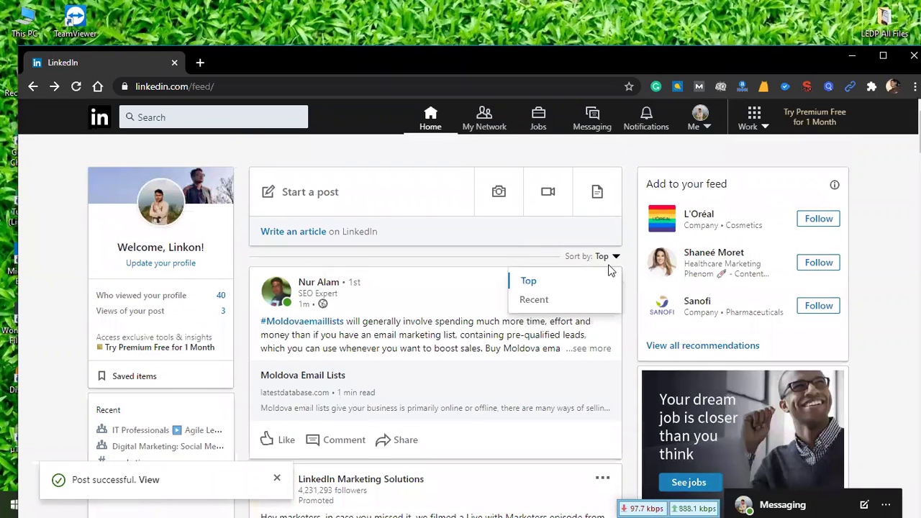
left_click(540, 300)
Look over the newest posts in the feed and open the comment box under the Moldova Email Lists post.
scroll(490, 279, "down", 2)
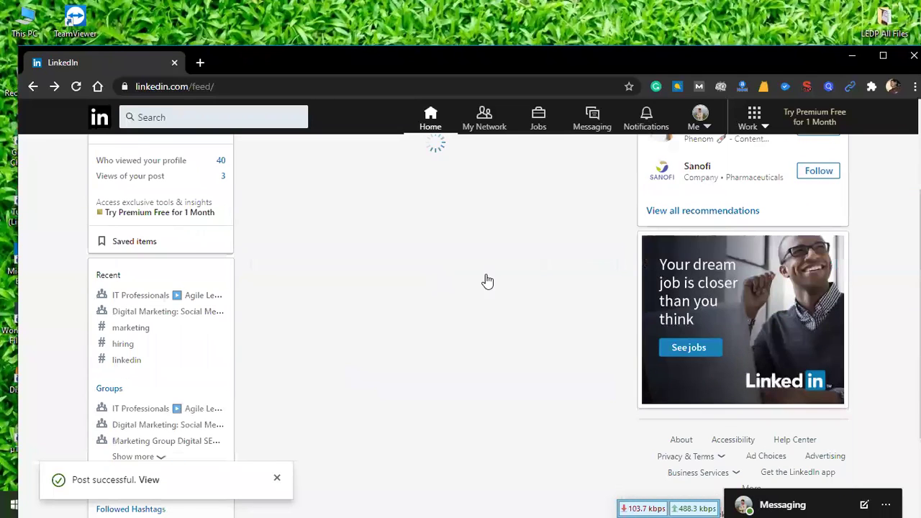
scroll(423, 261, "down", 2)
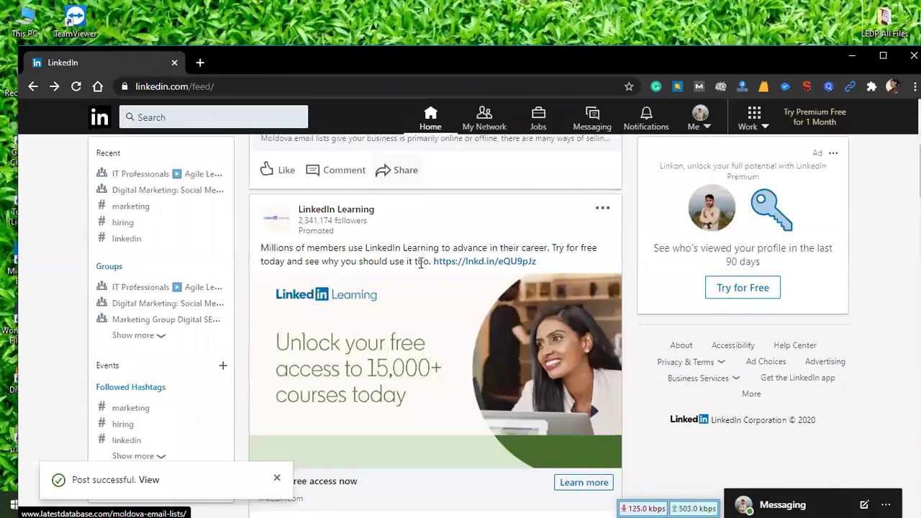
scroll(407, 256, "up", 1)
scroll(352, 216, "up", 2)
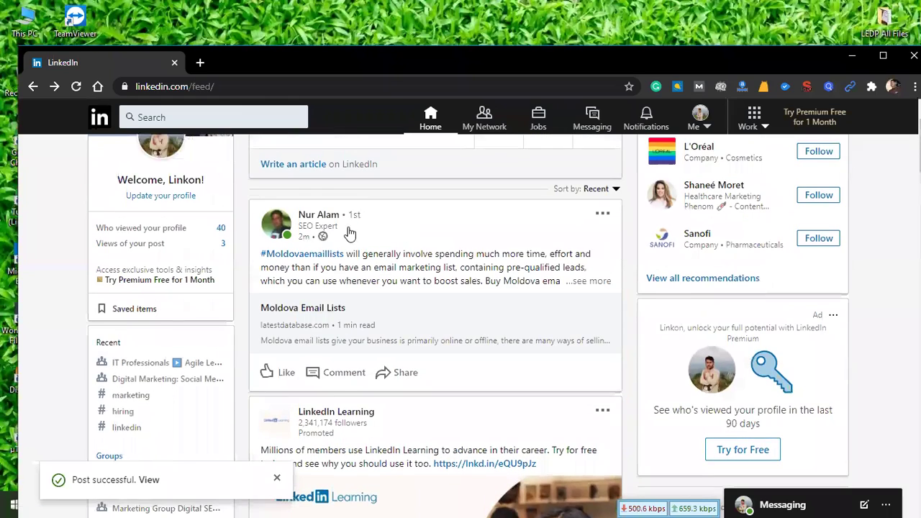
scroll(298, 253, "down", 2)
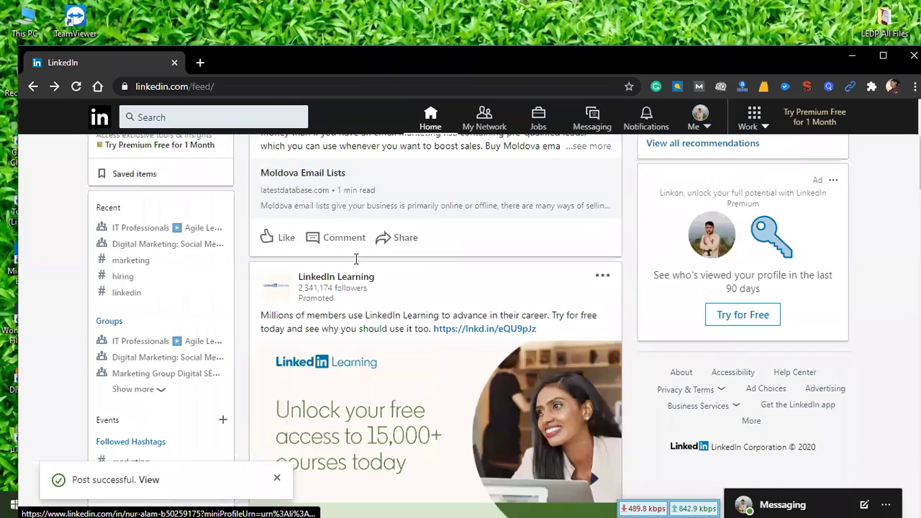
scroll(323, 229, "up", 2)
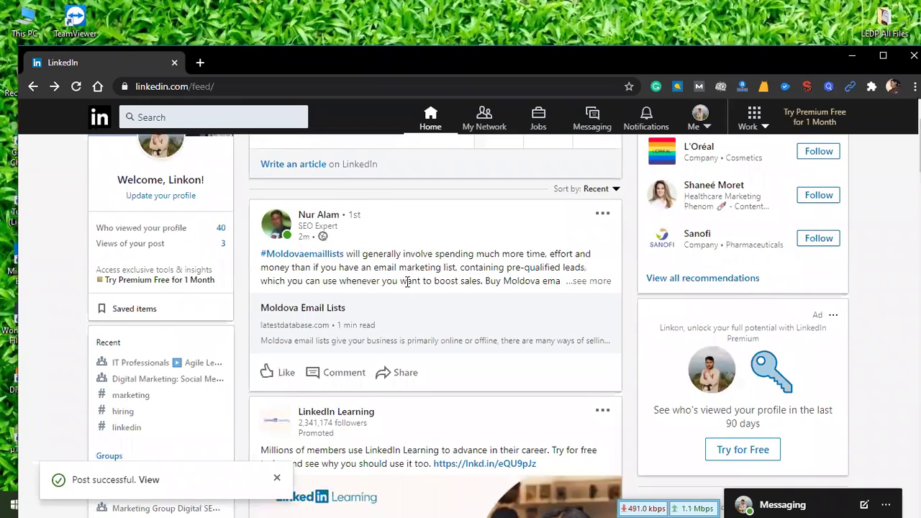
scroll(407, 282, "down", 1)
left_click(351, 305)
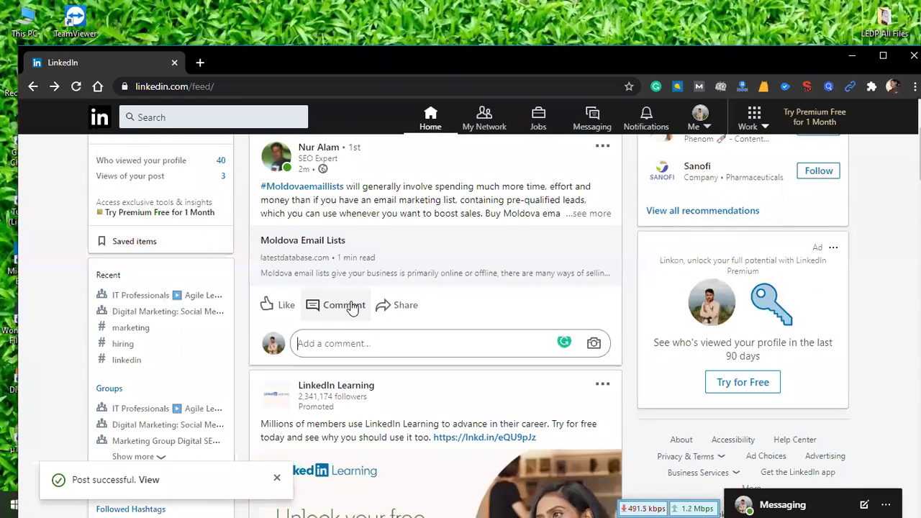
Examine the promoted LinkedIn Learning post with its reactions and comment count, and the post that follows it.
scroll(409, 234, "down", 2)
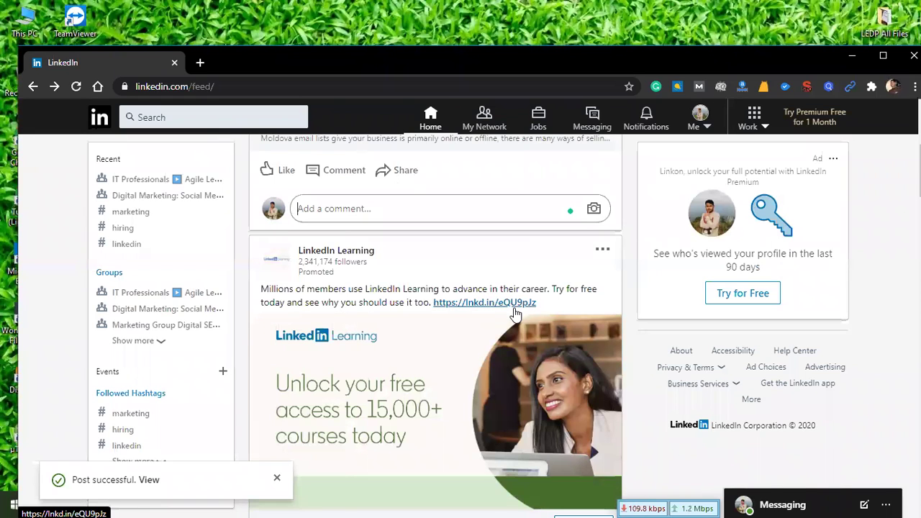
scroll(515, 311, "down", 5)
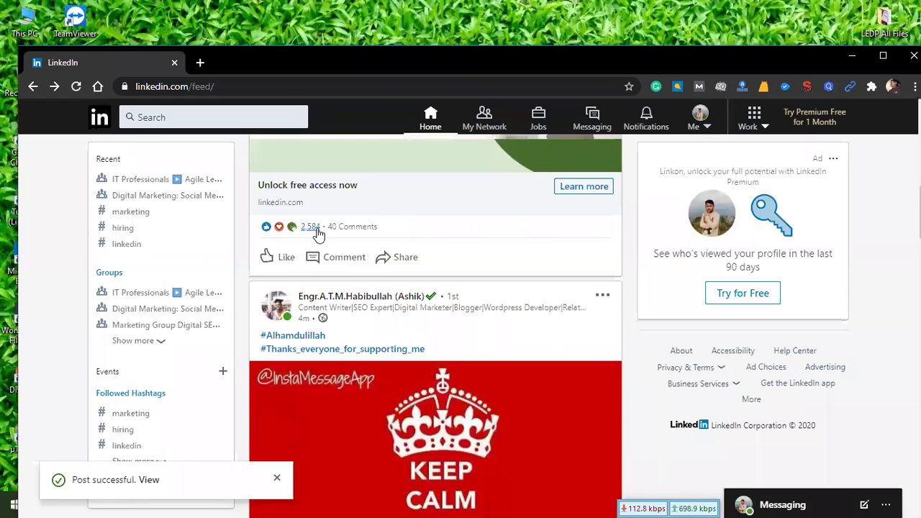
scroll(321, 230, "up", 1)
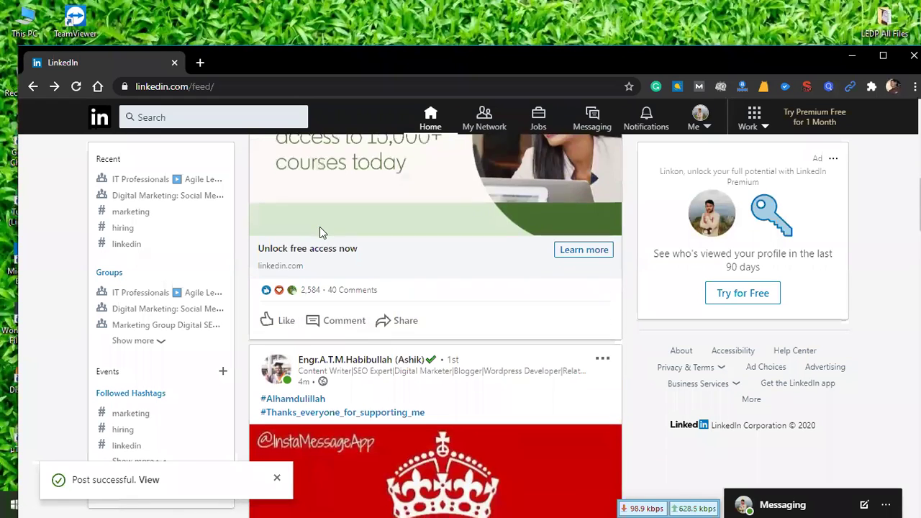
scroll(320, 231, "down", 4)
scroll(322, 234, "up", 4)
scroll(321, 234, "down", 5)
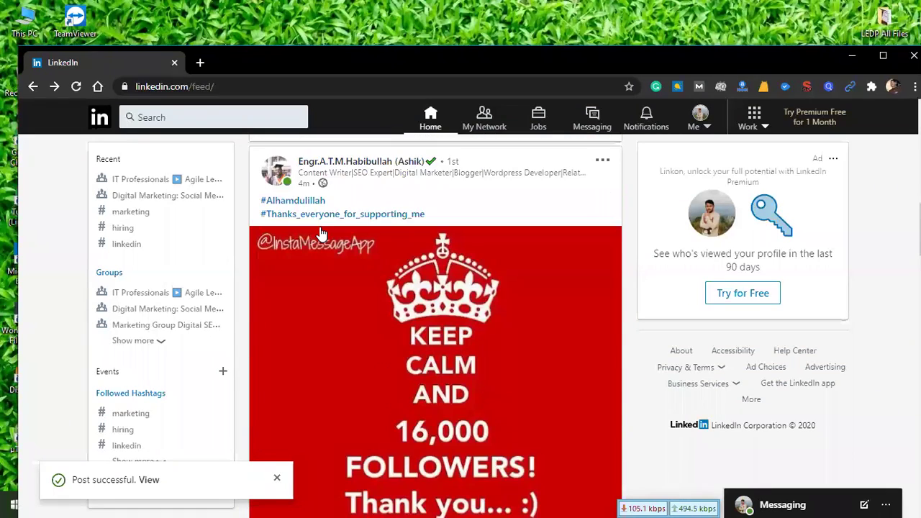
scroll(322, 234, "up", 5)
scroll(322, 234, "up", 2)
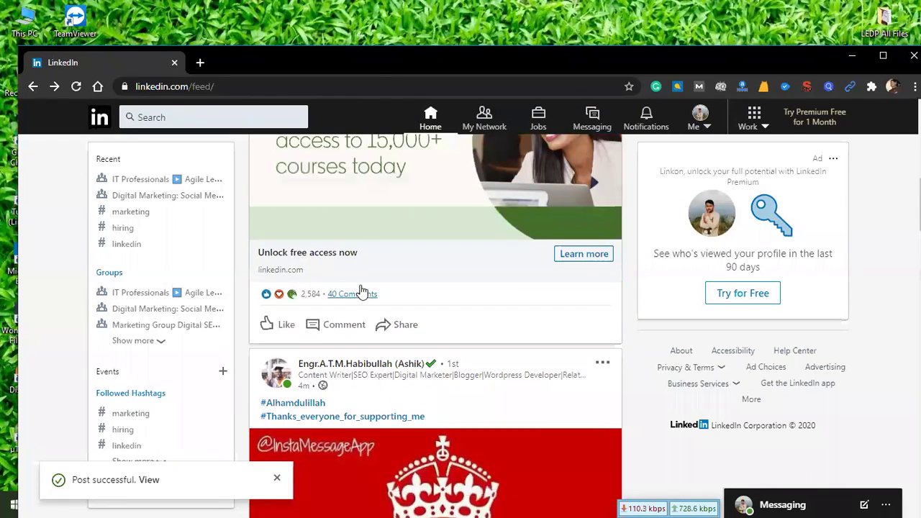
scroll(343, 288, "down", 1)
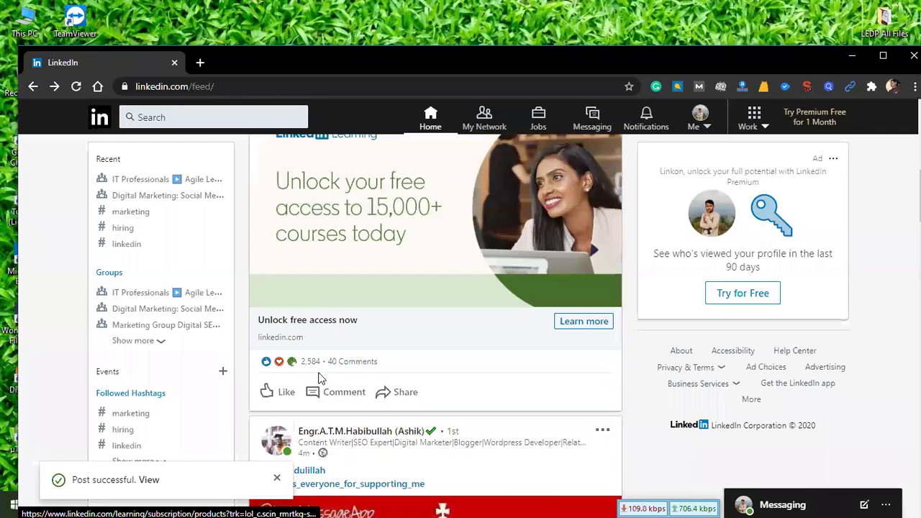
Show the comments on the LinkedIn Learning post and expand the full text of the IOT webinar comment.
left_click(349, 397)
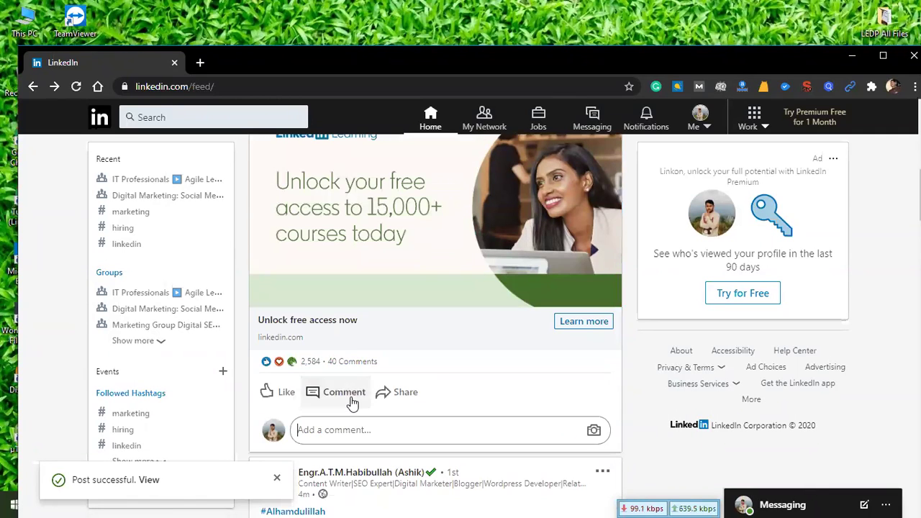
scroll(342, 267, "down", 2)
scroll(420, 349, "down", 1)
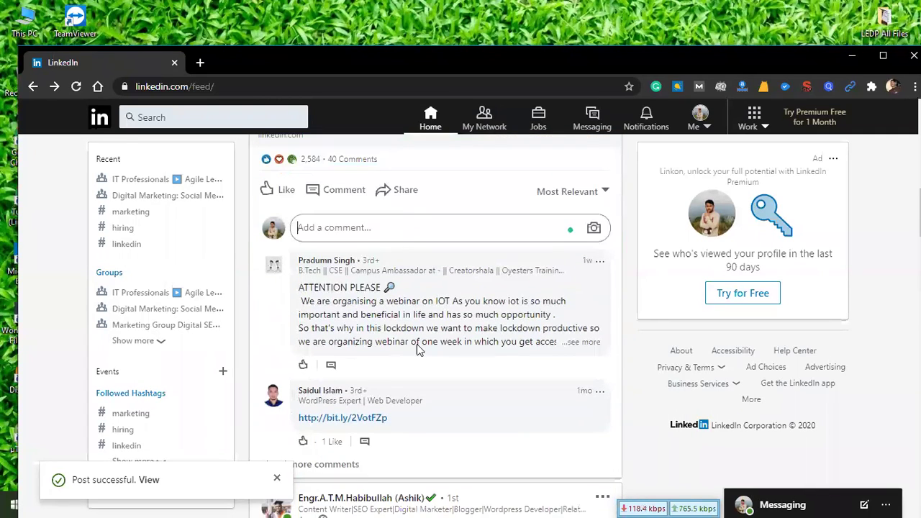
left_click(580, 343)
scroll(475, 353, "down", 1)
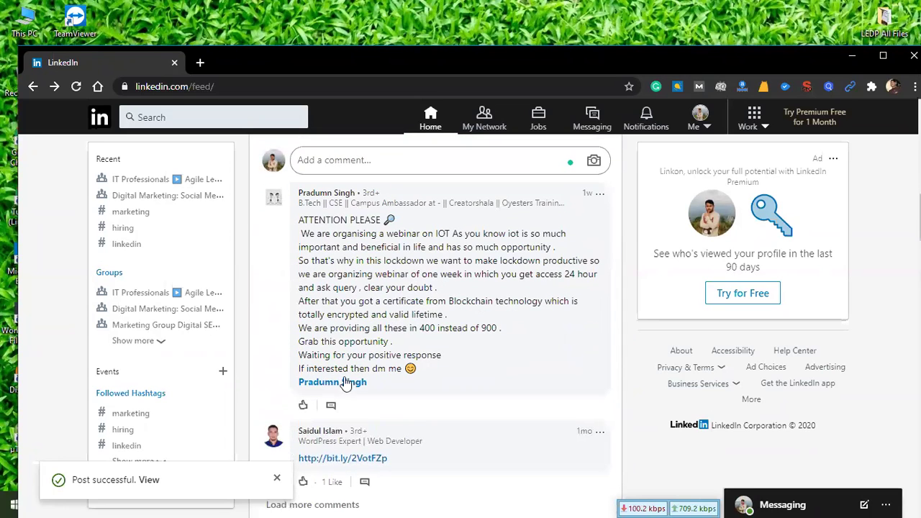
mouse_move(351, 387)
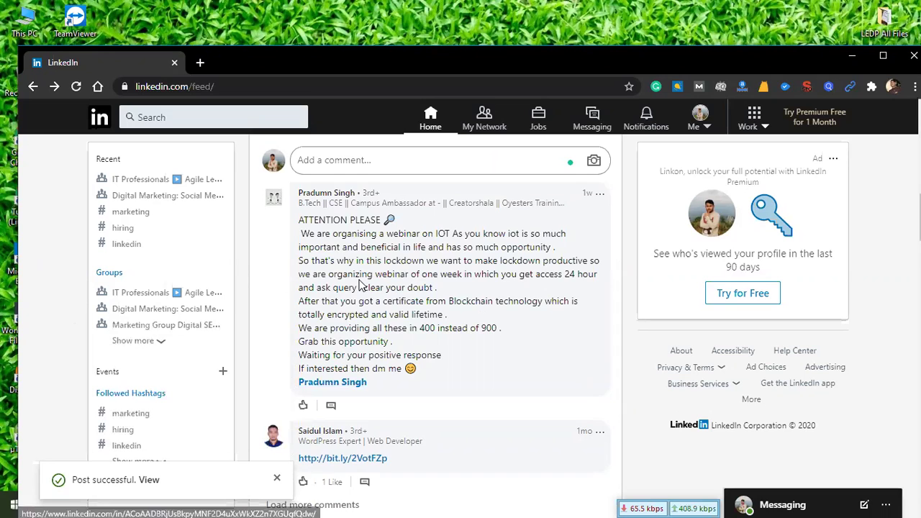
Look through the LinkedIn Learning post's reactions and comments, including the comment containing a bit.ly link.
scroll(360, 285, "up", 3)
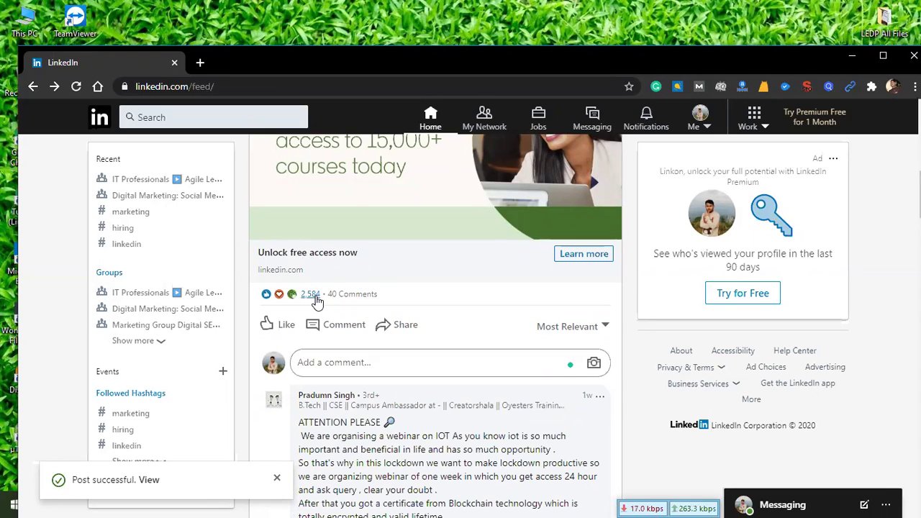
scroll(317, 301, "down", 3)
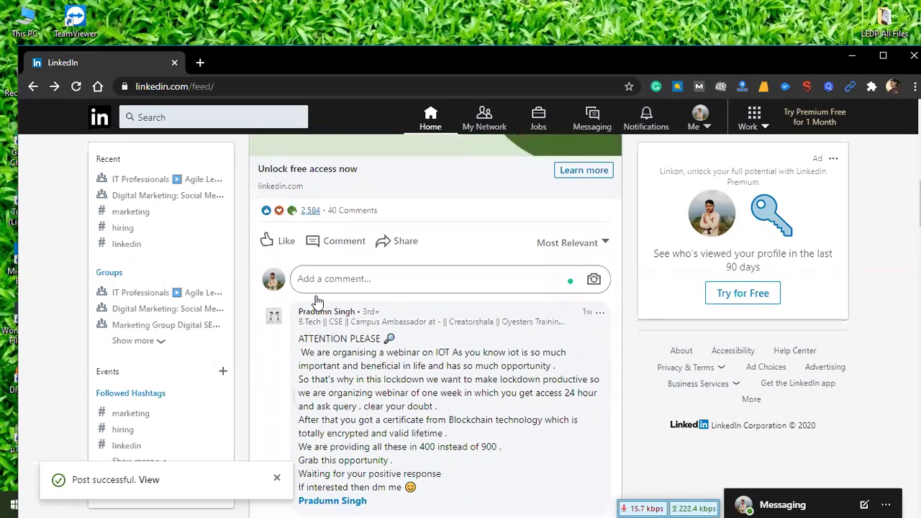
scroll(317, 301, "down", 3)
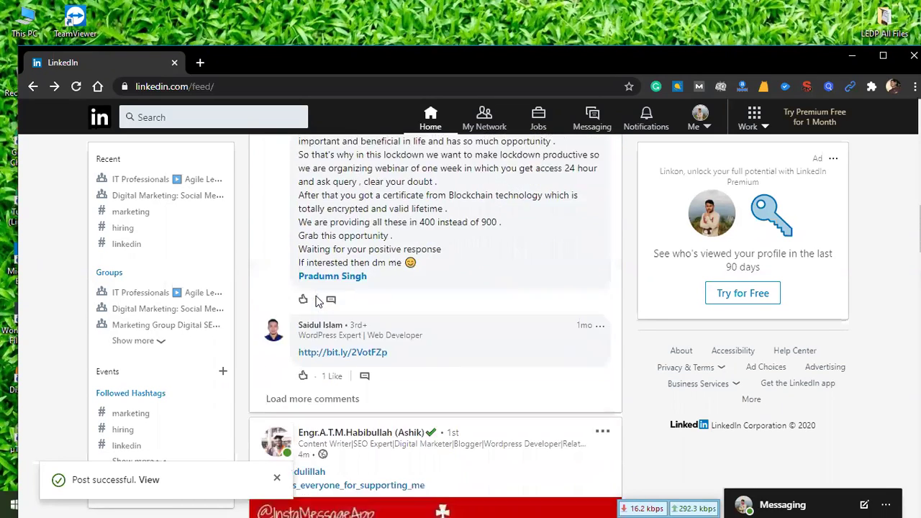
scroll(317, 301, "down", 2)
scroll(317, 301, "up", 2)
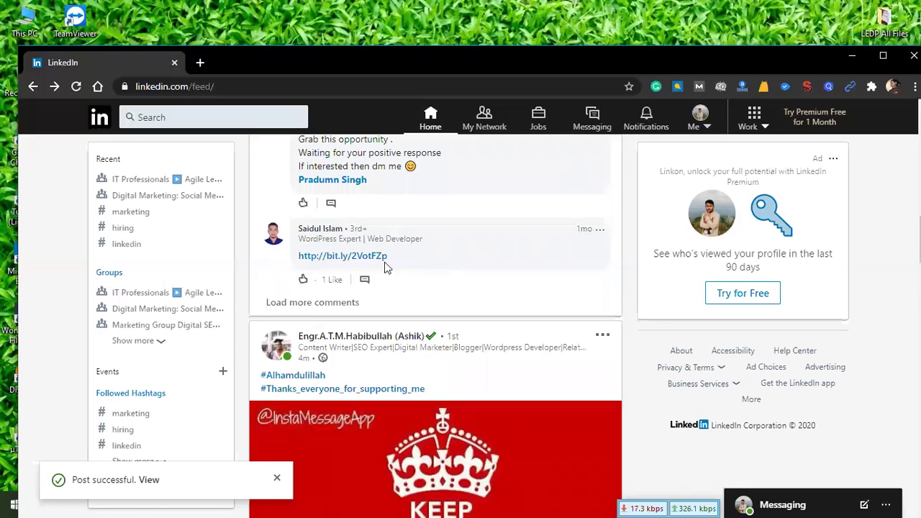
left_click_drag(385, 267, 310, 255)
left_click(271, 272)
scroll(309, 220, "up", 2)
scroll(482, 228, "down", 5)
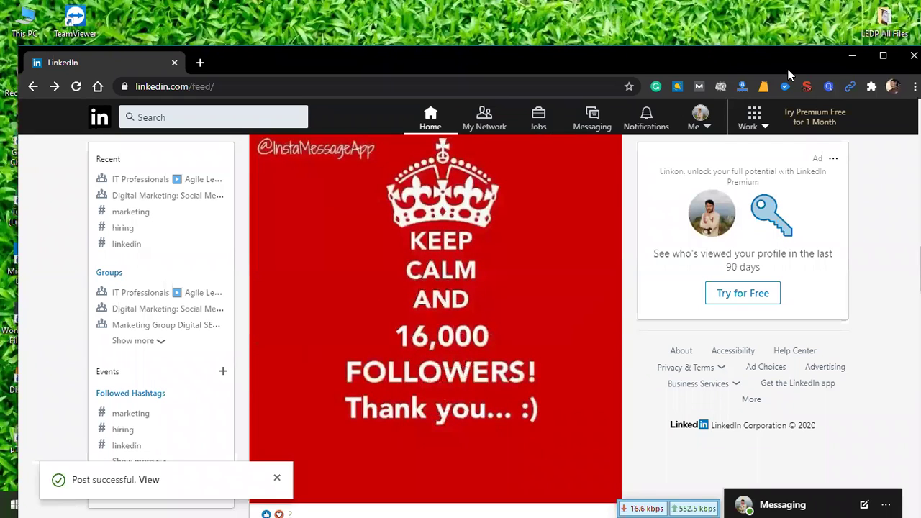
Maximize the browser window and return to the beginning of the home feed.
left_click(883, 55)
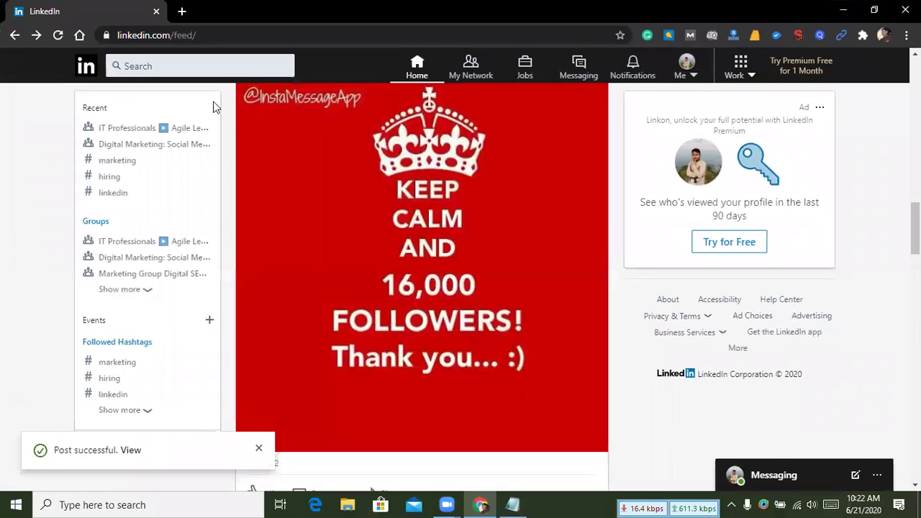
scroll(216, 163, "up", 10)
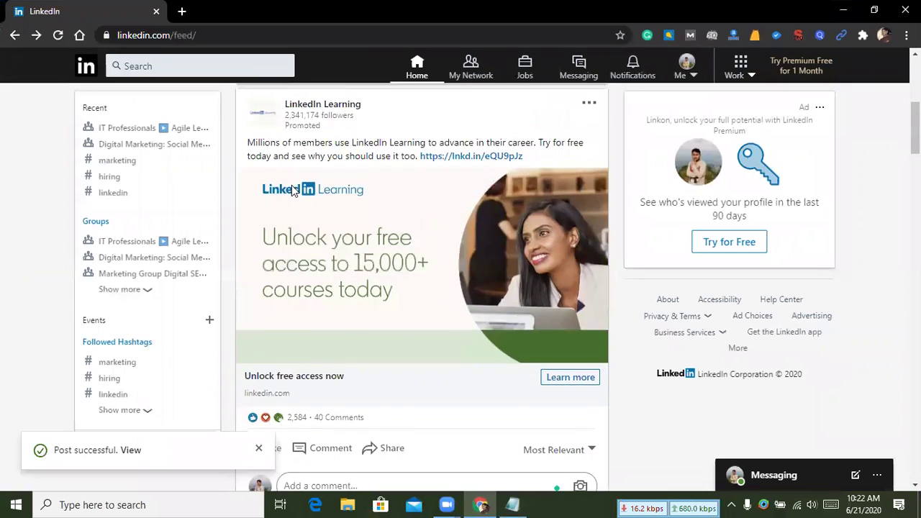
scroll(291, 190, "up", 5)
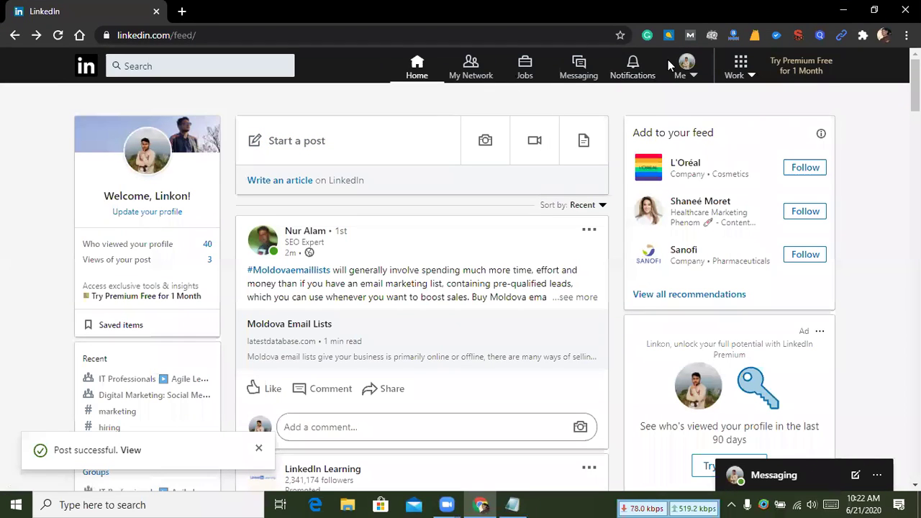
Open the account's Posts & Activity page and view the feed analytics of the newest digital marketing post.
left_click(693, 66)
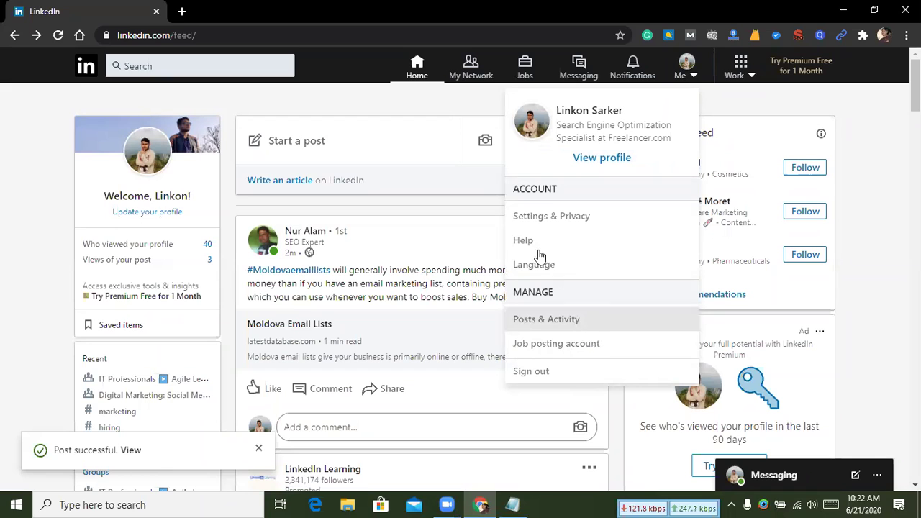
left_click(557, 321)
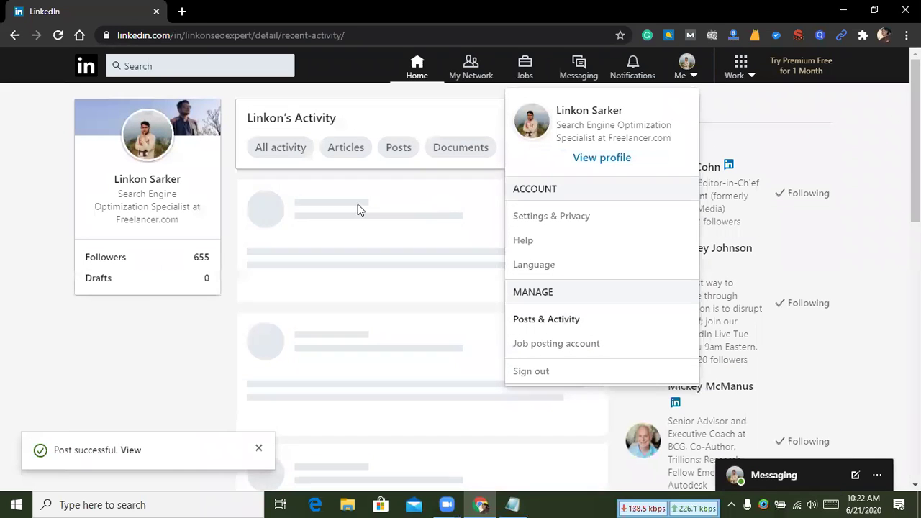
left_click(392, 226)
scroll(446, 252, "down", 3)
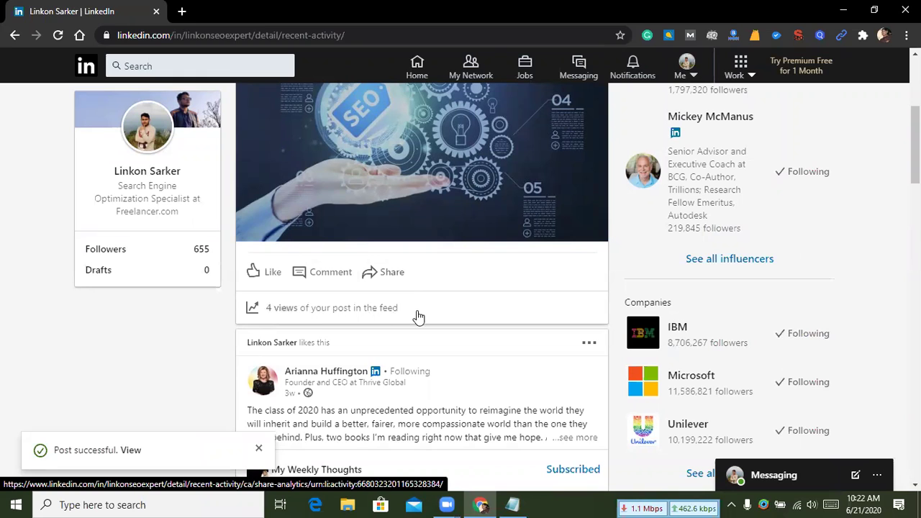
scroll(403, 331, "up", 1)
left_click(291, 374)
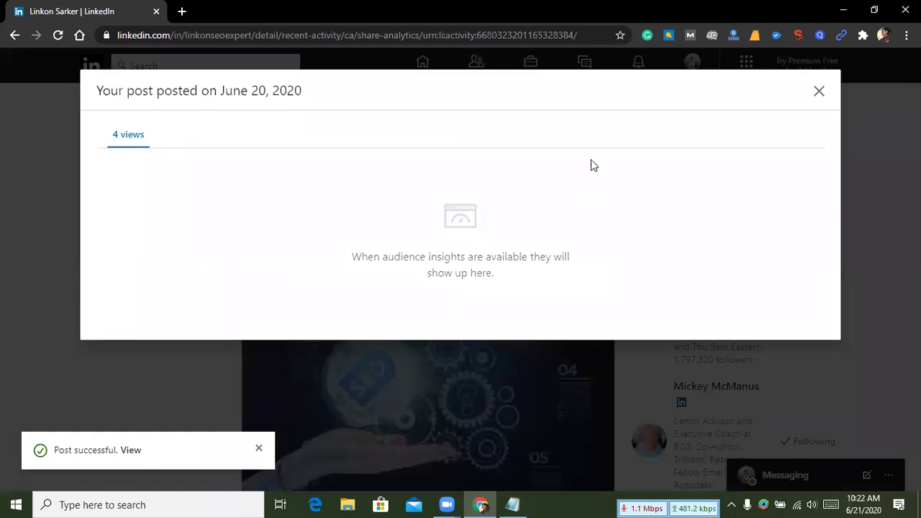
left_click(819, 93)
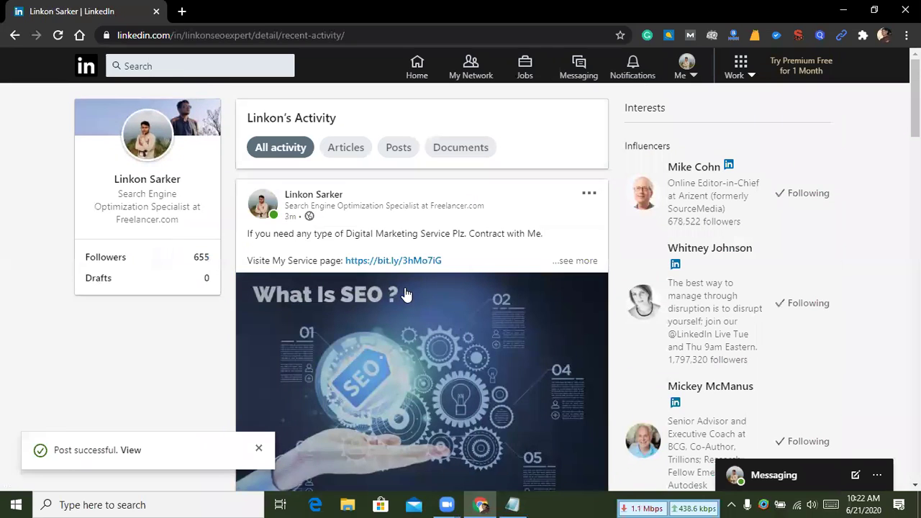
Look through the All activity list, from the newest post's view count to the liked Weekly Thoughts article.
scroll(378, 259, "down", 5)
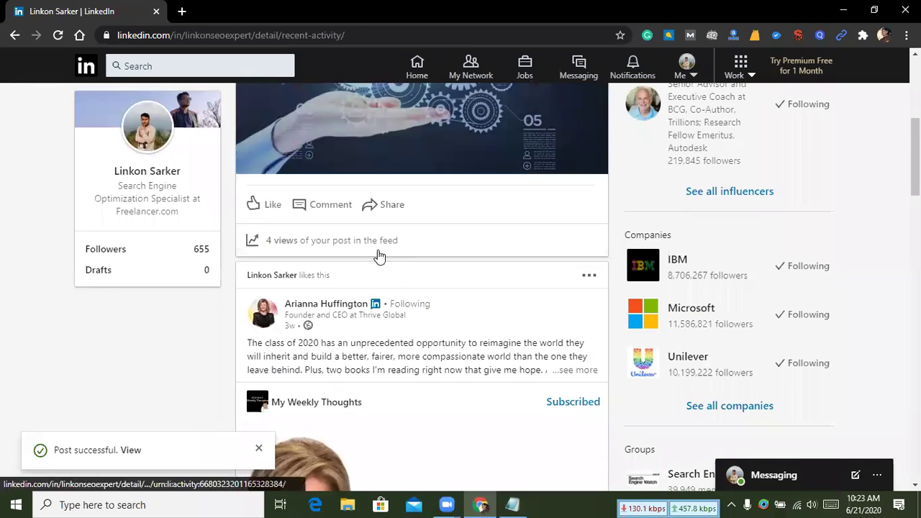
scroll(380, 257, "down", 2)
scroll(378, 251, "down", 3)
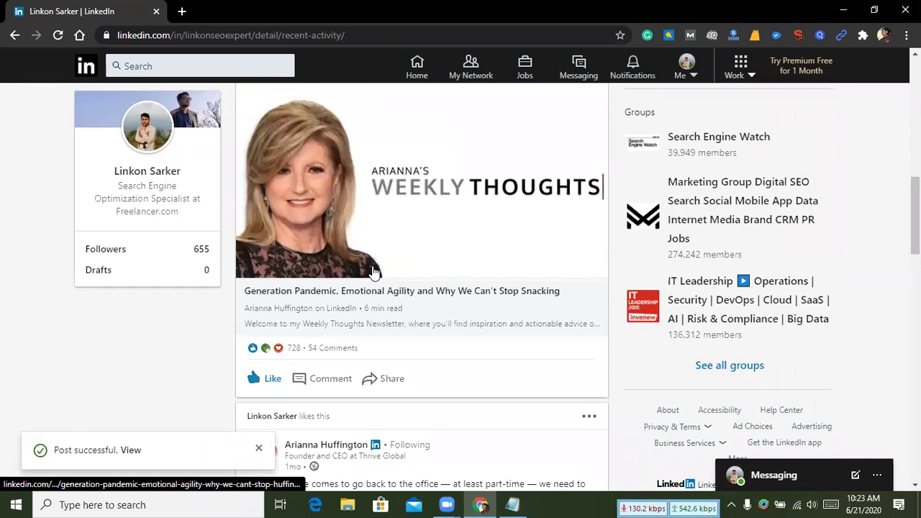
scroll(374, 272, "up", 1)
scroll(374, 272, "up", 10)
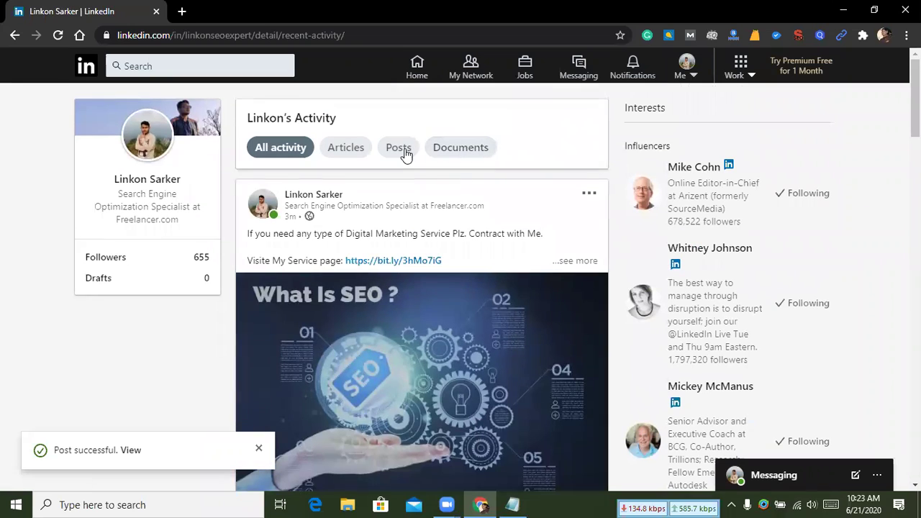
Filter the activity to posts only and examine the shared SEO posts with their reactions and feed views.
left_click(400, 147)
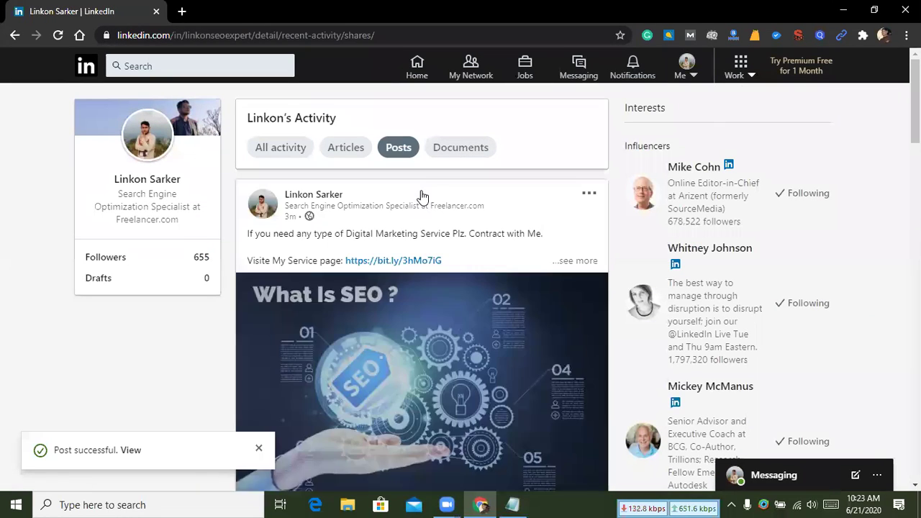
scroll(423, 196, "down", 1)
scroll(422, 195, "down", 3)
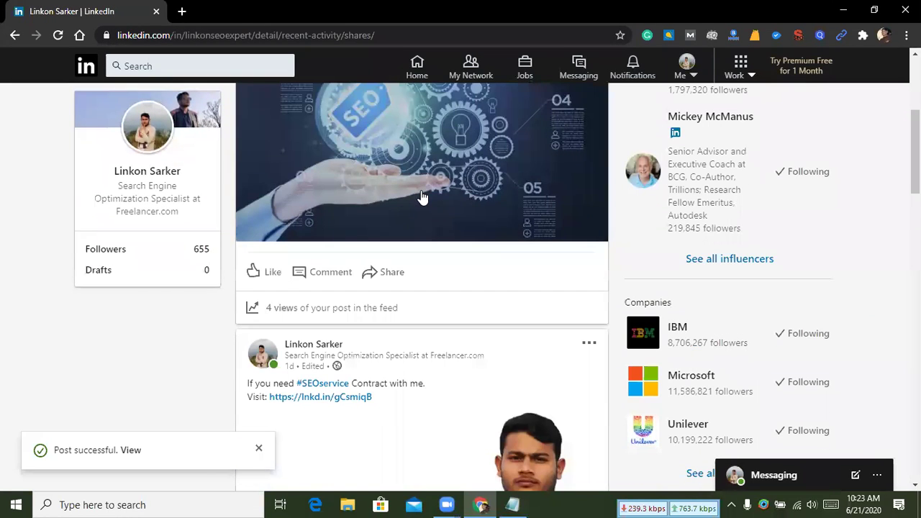
scroll(422, 197, "down", 4)
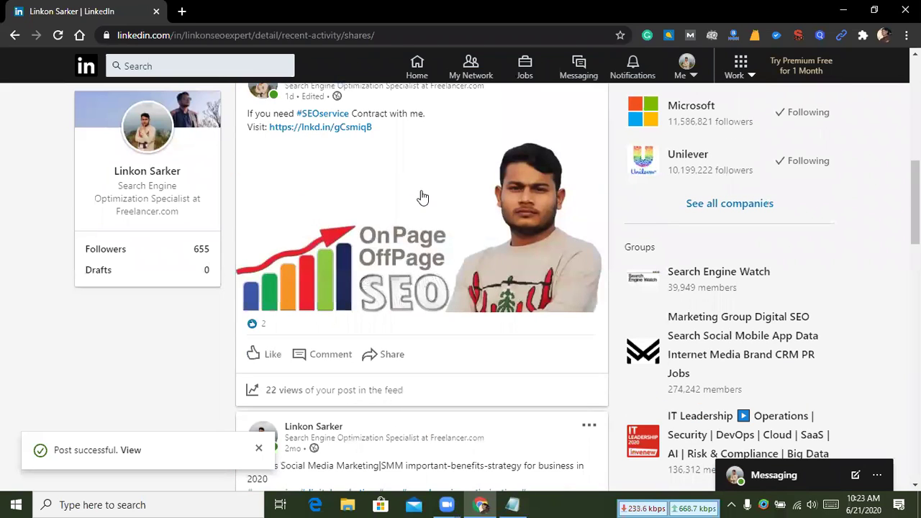
scroll(423, 197, "up", 3)
scroll(360, 259, "down", 3)
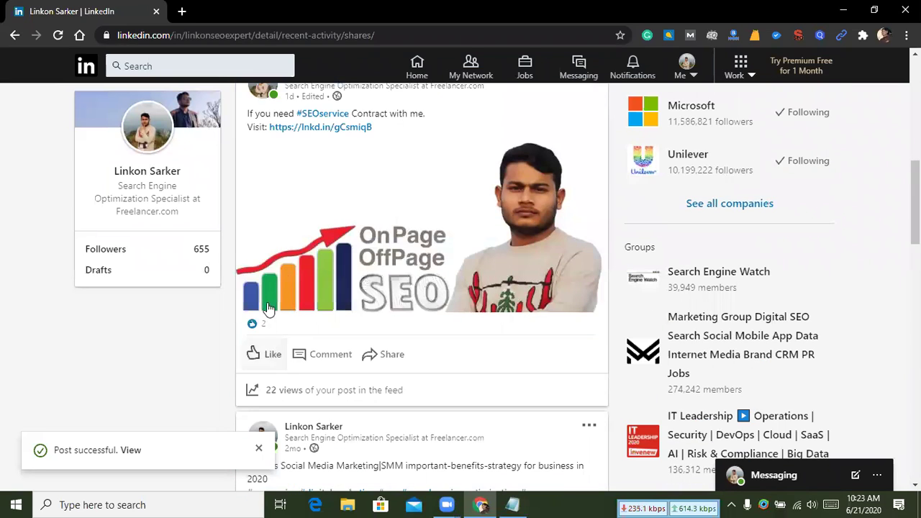
scroll(277, 288, "up", 4)
scroll(287, 269, "up", 4)
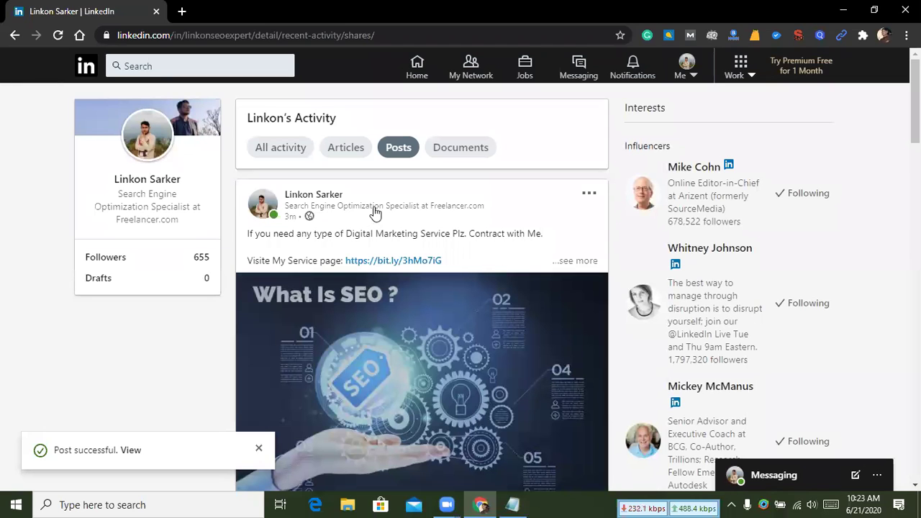
Open the account's own profile and look over its job opportunities, About and dashboard sections.
left_click(685, 64)
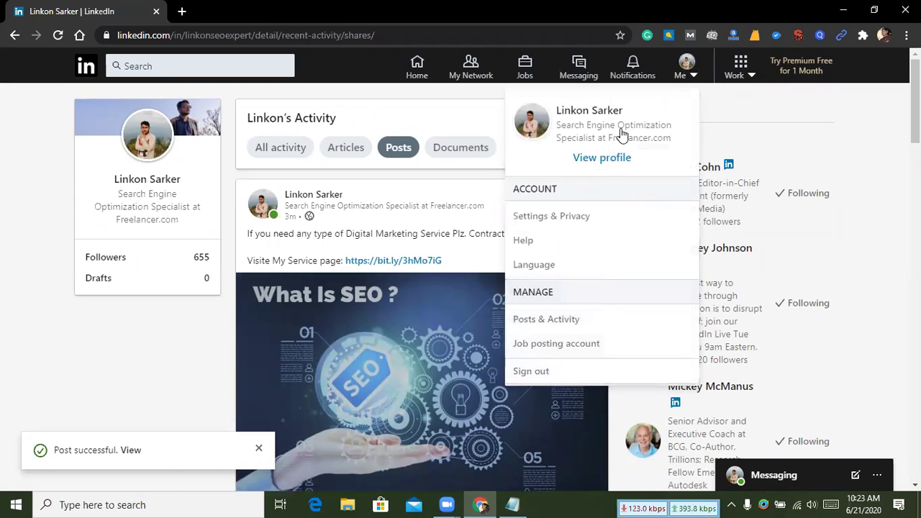
left_click(611, 161)
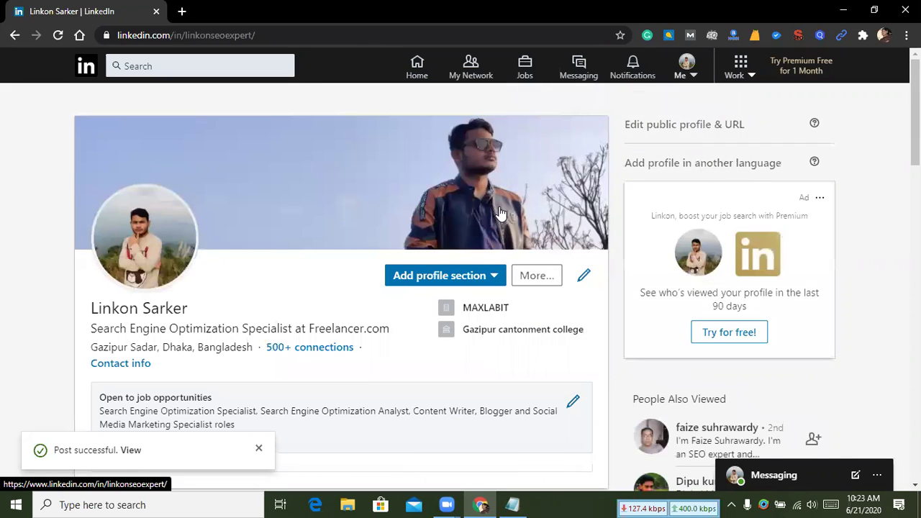
scroll(499, 212, "down", 4)
scroll(434, 225, "down", 1)
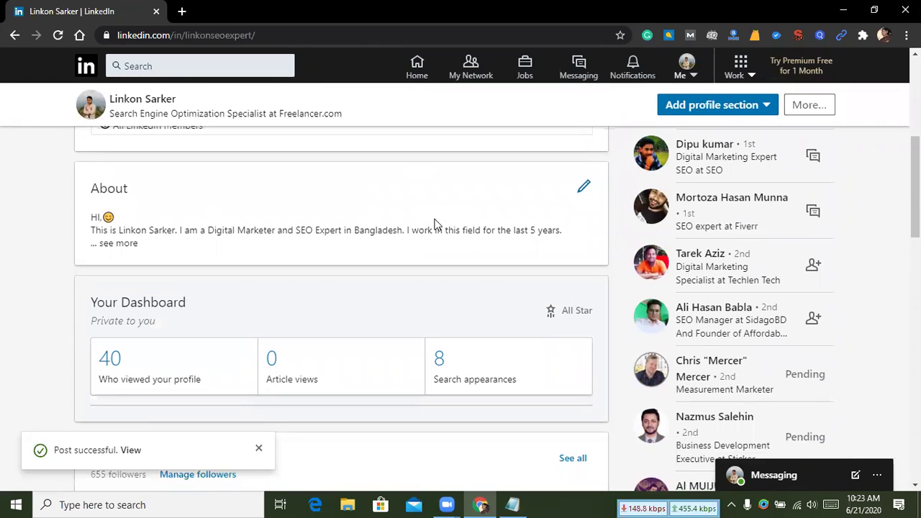
scroll(123, 205, "up", 1)
scroll(89, 202, "down", 1)
scroll(109, 190, "up", 2)
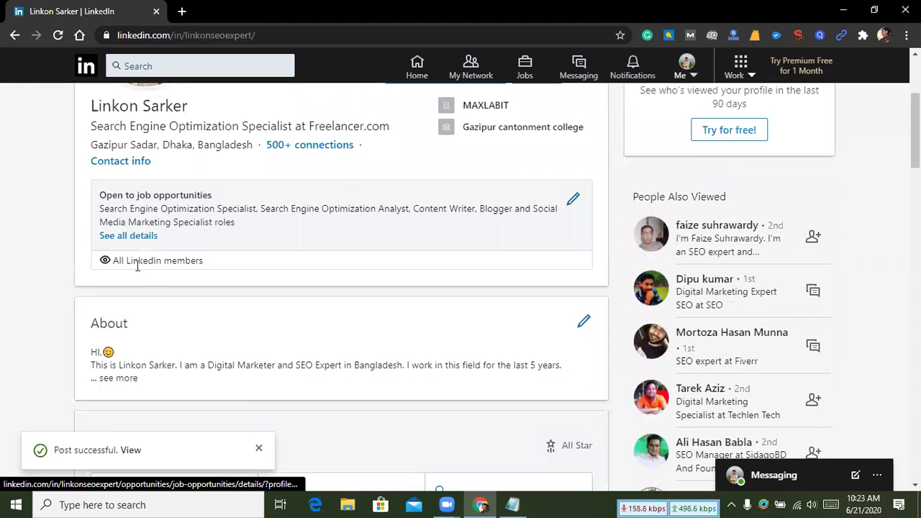
scroll(108, 265, "down", 1)
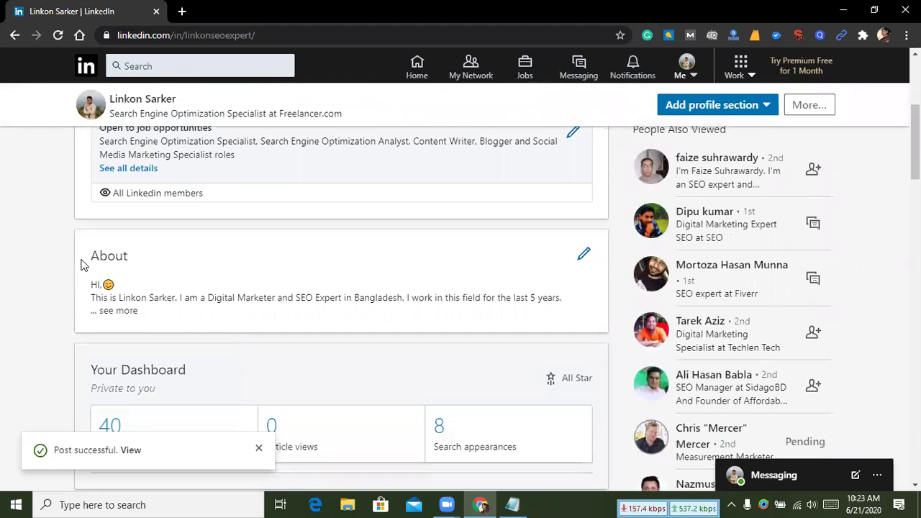
Expand the full About text and highlight the contact details at its end.
left_click(118, 311)
scroll(154, 281, "down", 3)
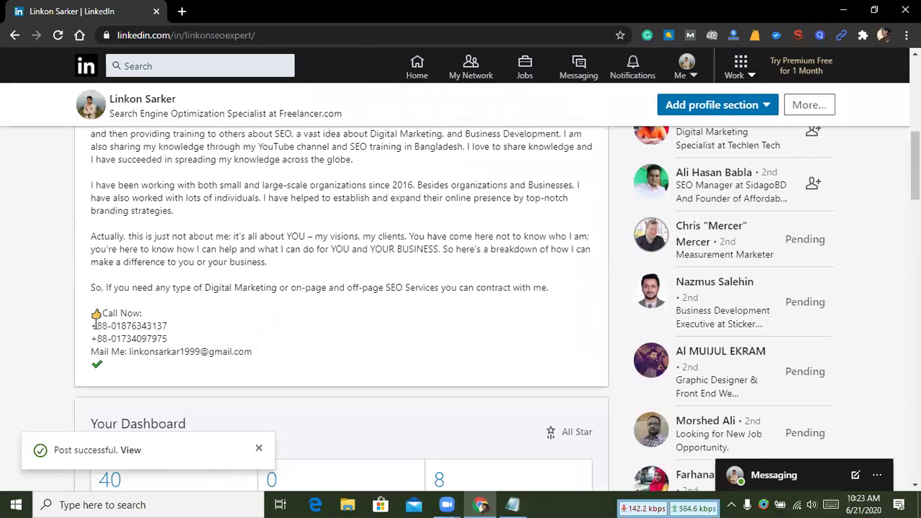
left_click_drag(94, 315, 215, 351)
left_click(133, 335)
left_click(263, 348)
scroll(264, 346, "down", 2)
scroll(260, 348, "up", 4)
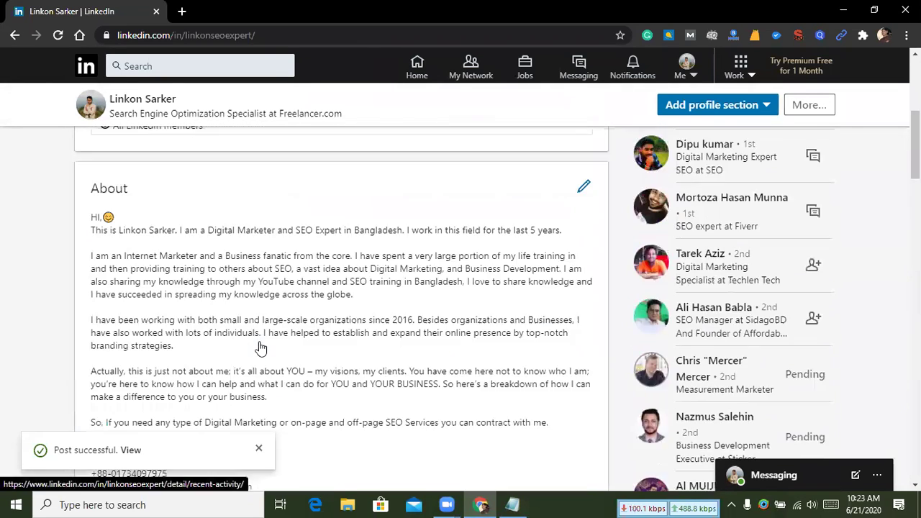
Highlight the phone numbers in the About text and return to the beginning of the profile.
scroll(260, 348, "up", 3)
scroll(263, 338, "down", 5)
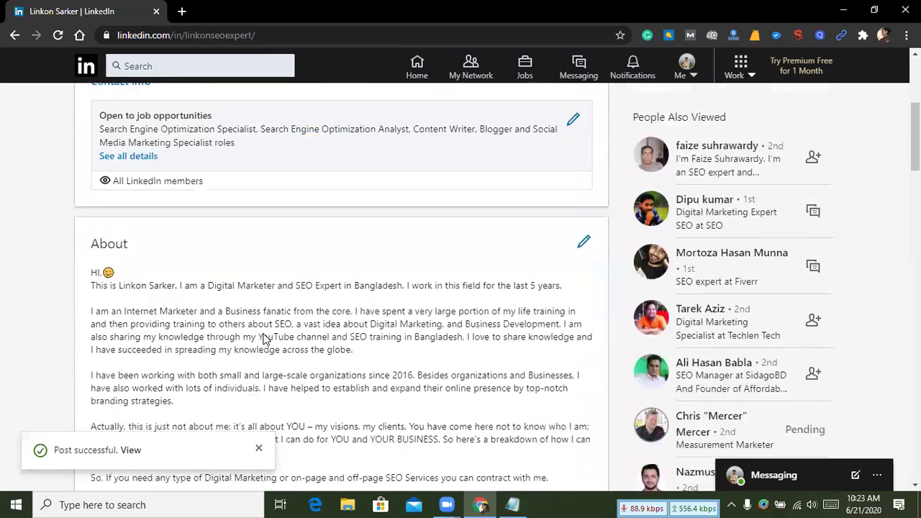
left_click_drag(173, 342, 93, 325)
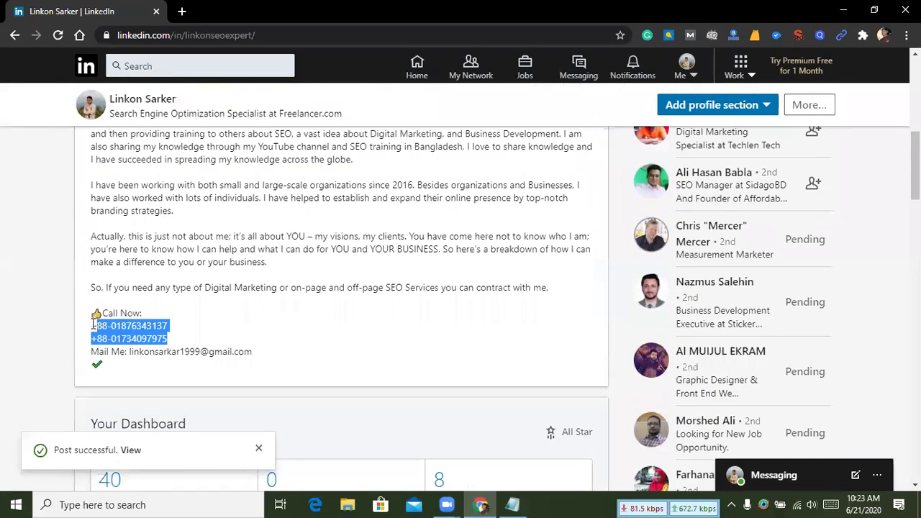
left_click(128, 331)
scroll(211, 310, "up", 2)
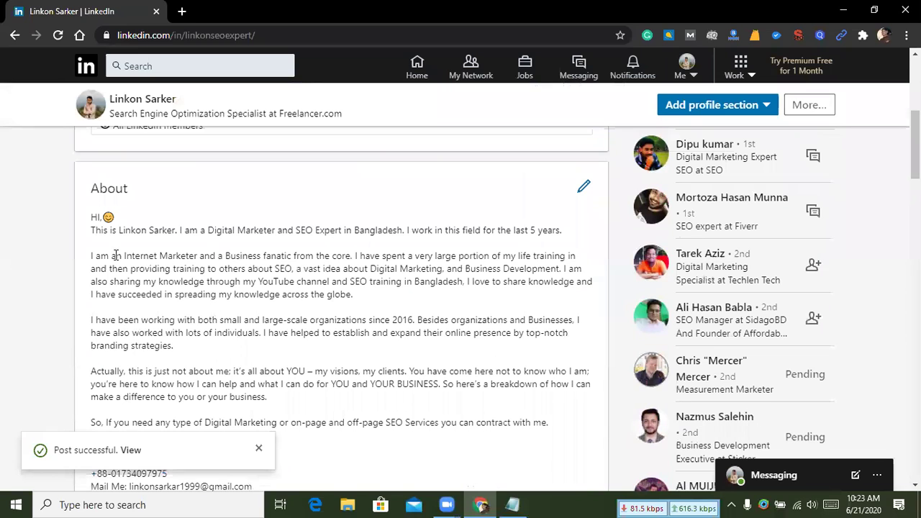
scroll(173, 217, "up", 5)
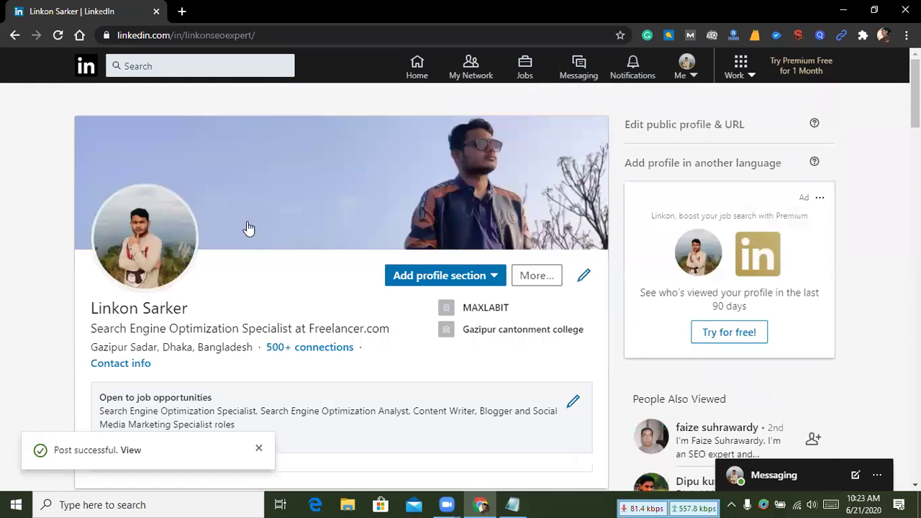
Examine the profile's dashboard with profile views, article views and search appearances, along with the Activity section.
scroll(246, 228, "down", 2)
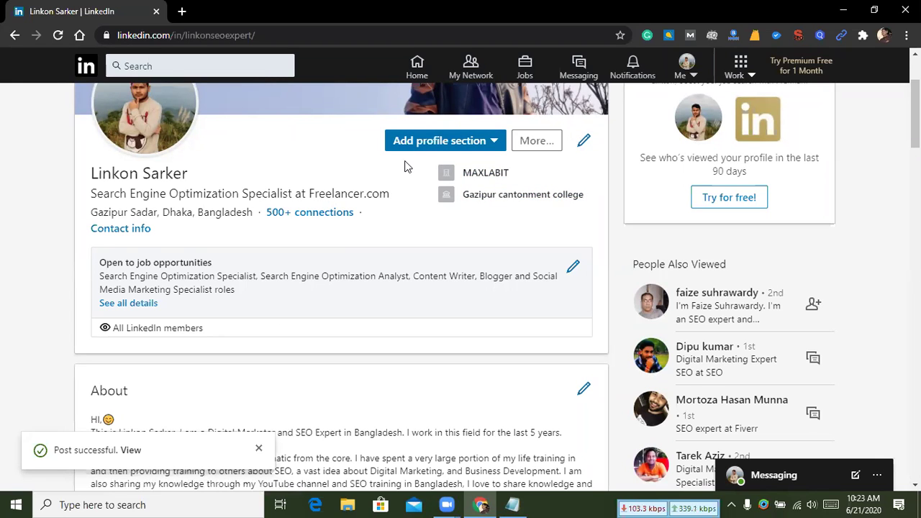
scroll(405, 167, "down", 1)
scroll(295, 206, "down", 2)
scroll(291, 160, "down", 5)
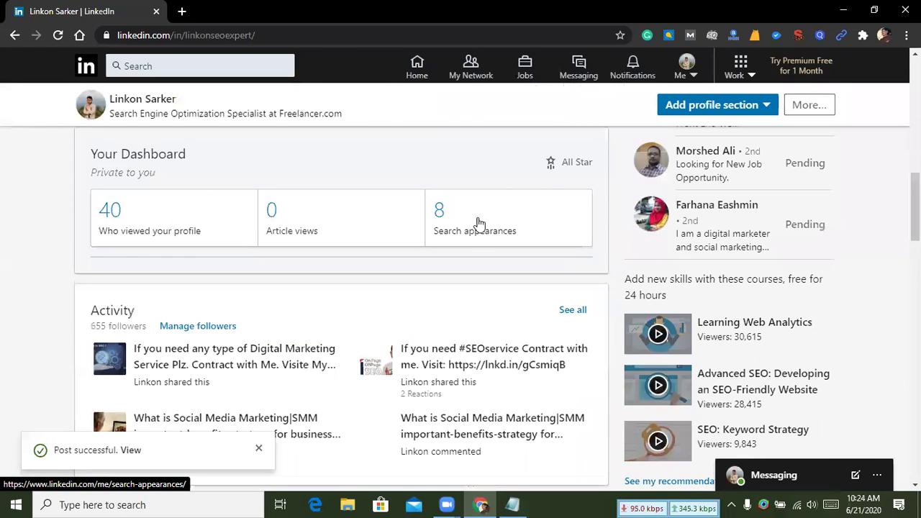
scroll(339, 220, "down", 2)
scroll(339, 221, "up", 2)
scroll(475, 221, "down", 3)
scroll(494, 243, "down", 2)
scroll(495, 243, "up", 5)
scroll(502, 213, "up", 1)
scroll(501, 212, "up", 1)
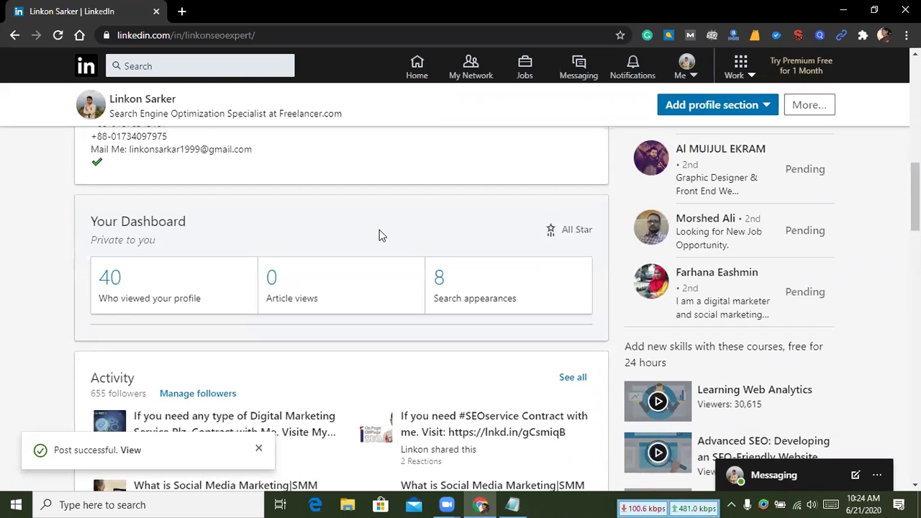
Look through the experience and education sections, show more of the skills, and continue to the end of the Interests section.
scroll(279, 219, "down", 4)
scroll(234, 209, "up", 2)
scroll(235, 209, "down", 7)
scroll(236, 210, "up", 2)
scroll(237, 212, "down", 6)
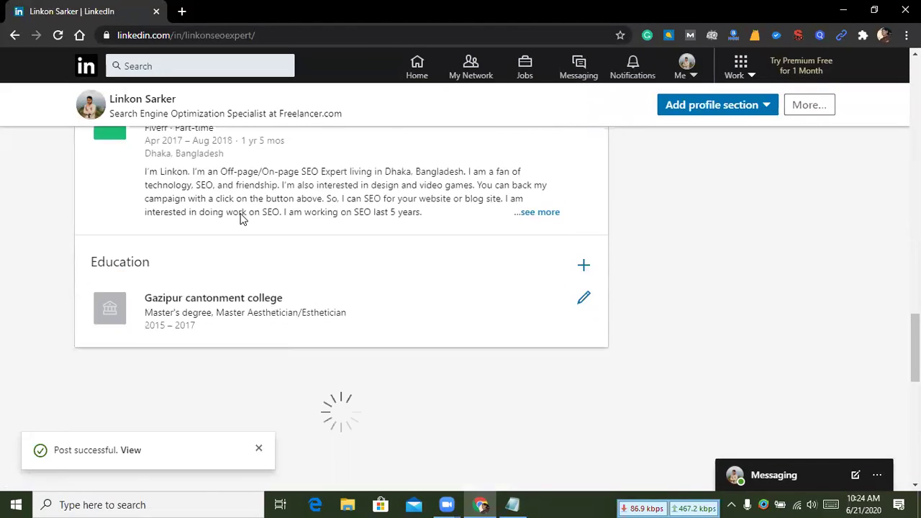
scroll(241, 218, "down", 3)
scroll(241, 218, "down", 2)
scroll(242, 218, "down", 3)
scroll(263, 214, "up", 1)
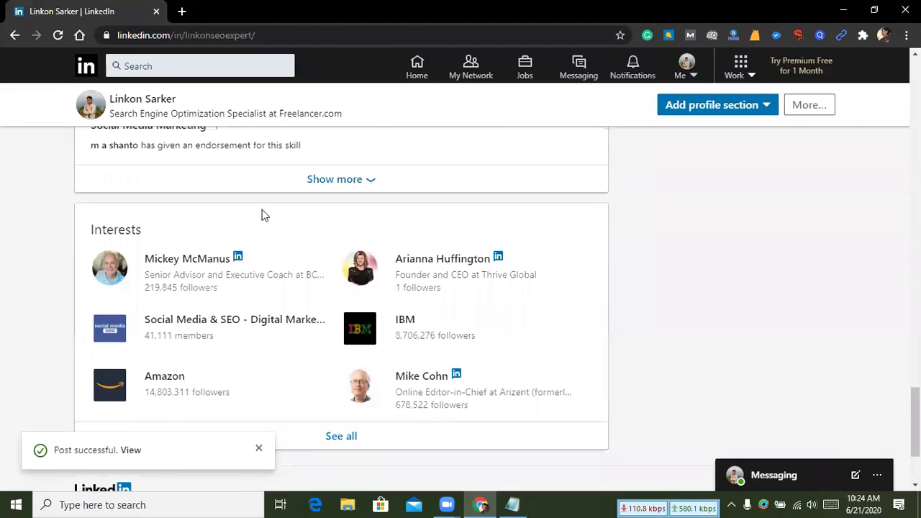
left_click(324, 185)
scroll(321, 237, "down", 5)
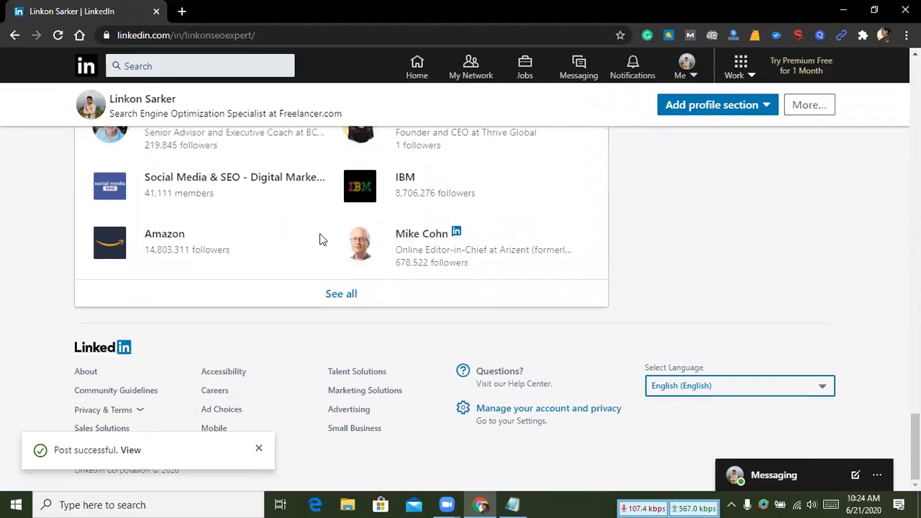
Show all of the profile's interests and look through the followed influencers.
left_click(349, 295)
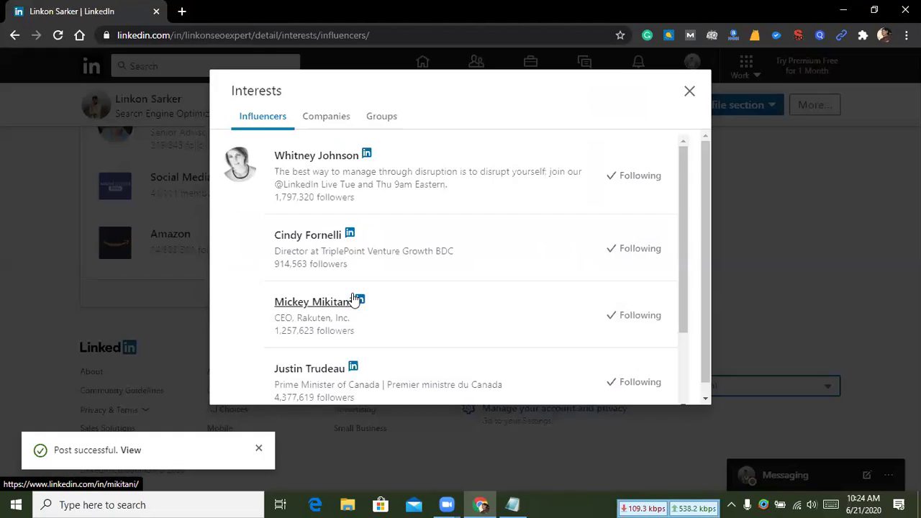
scroll(408, 206, "down", 10)
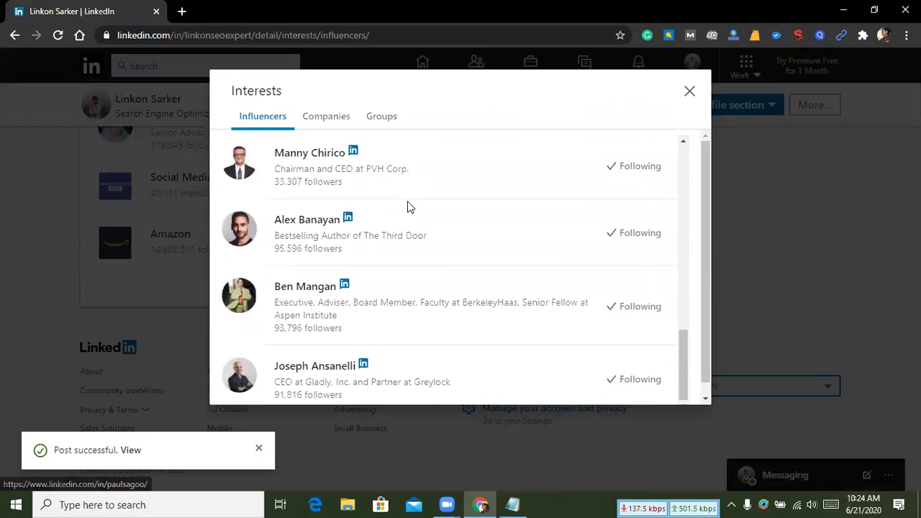
scroll(407, 207, "up", 10)
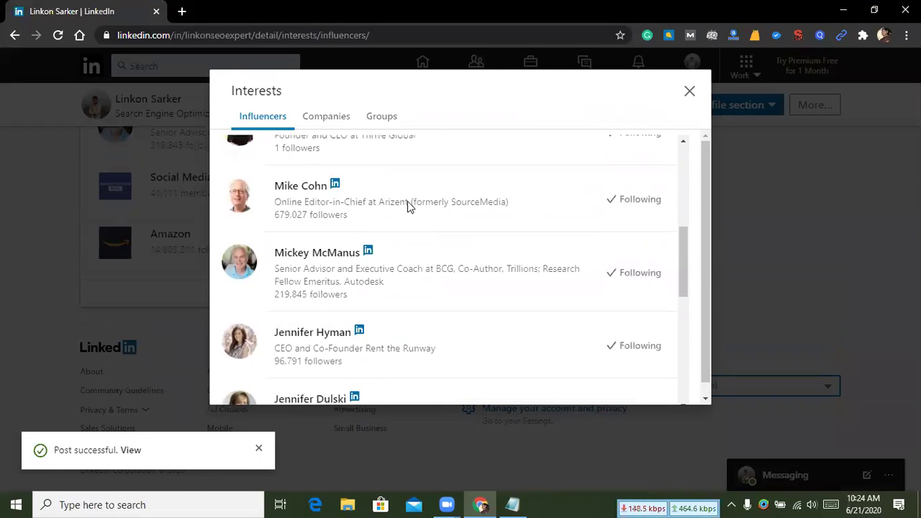
Look through the followed companies and the groups in the Interests list.
left_click(327, 116)
scroll(427, 165, "down", 10)
scroll(427, 166, "down", 20)
scroll(427, 167, "down", 20)
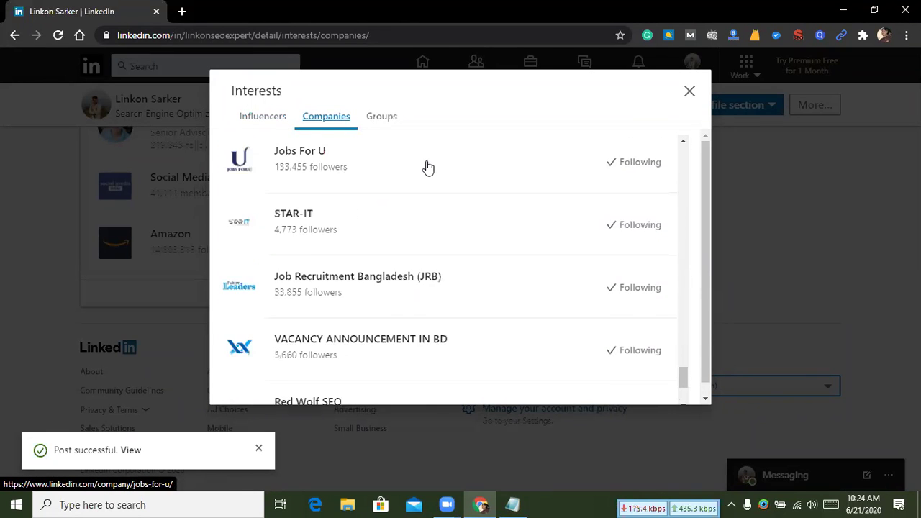
scroll(427, 168, "down", 2)
left_click(381, 117)
scroll(411, 197, "down", 10)
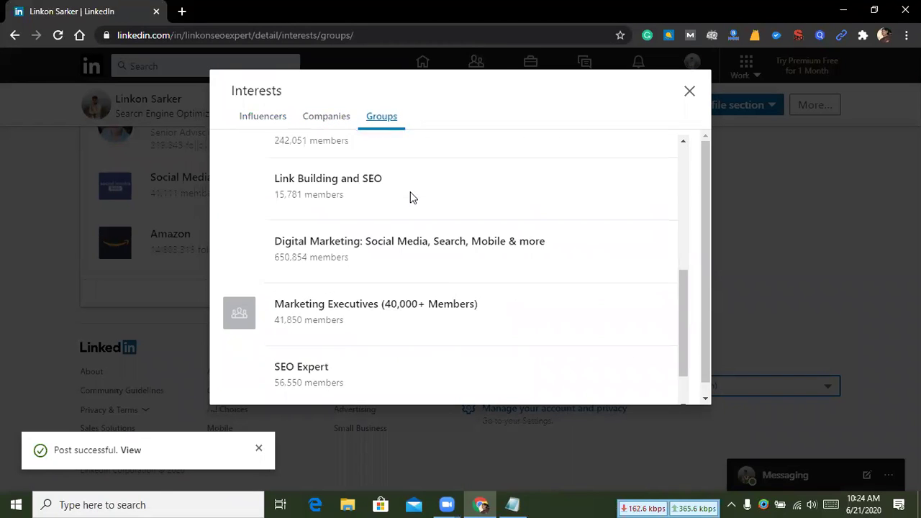
Close the Interests list and return to the start of the profile.
scroll(411, 197, "up", 10)
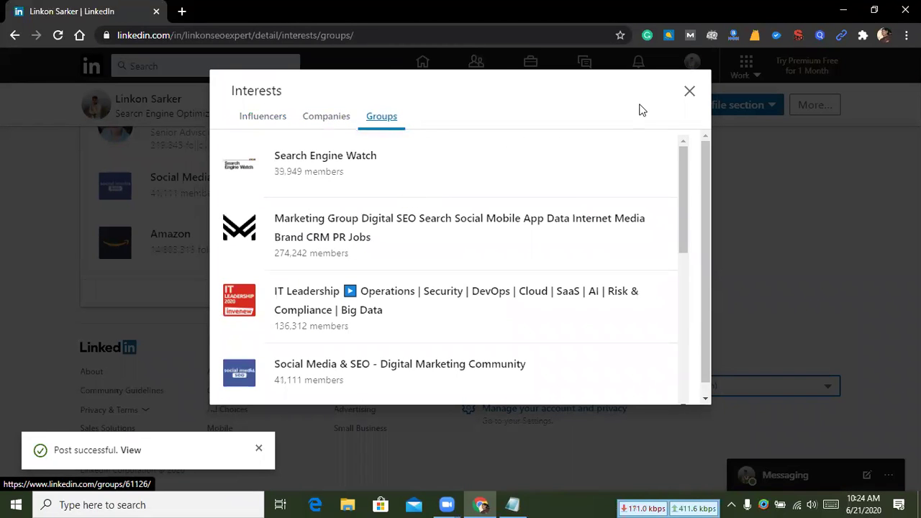
left_click(690, 92)
scroll(389, 191, "up", 15)
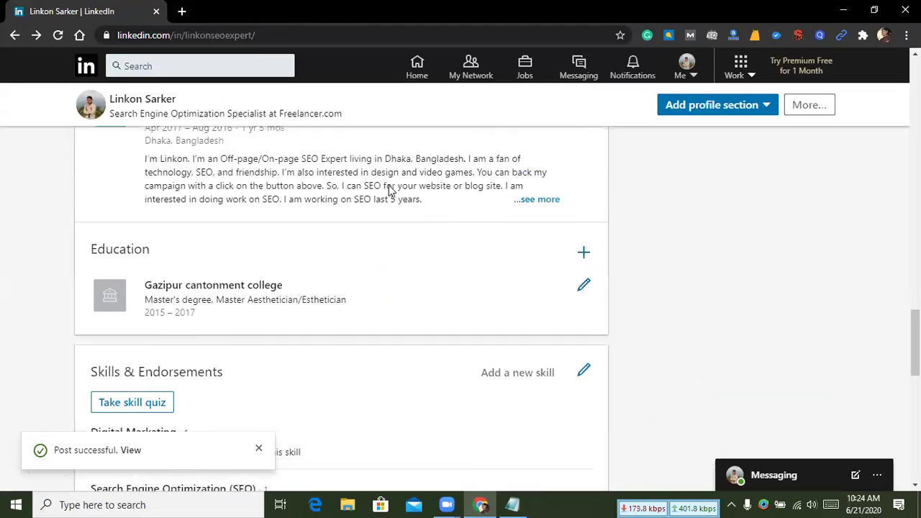
scroll(399, 204, "up", 8)
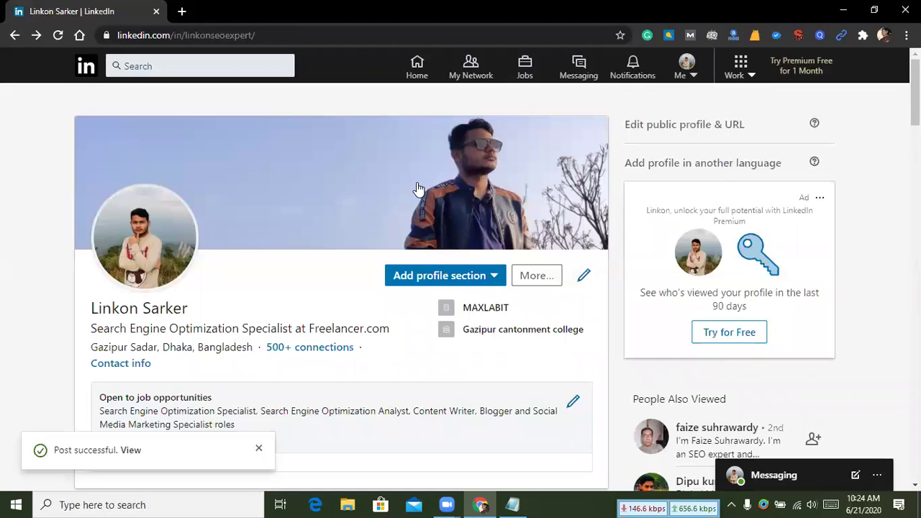
Open the My Network page and send a connection request to the Fiverr graphic designer among the industry leaders in Bangladesh.
left_click(484, 67)
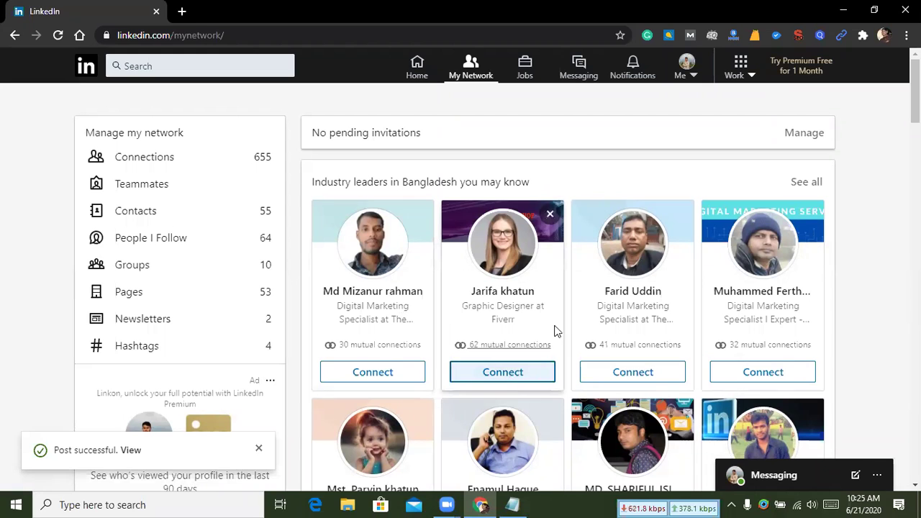
scroll(558, 329, "down", 3)
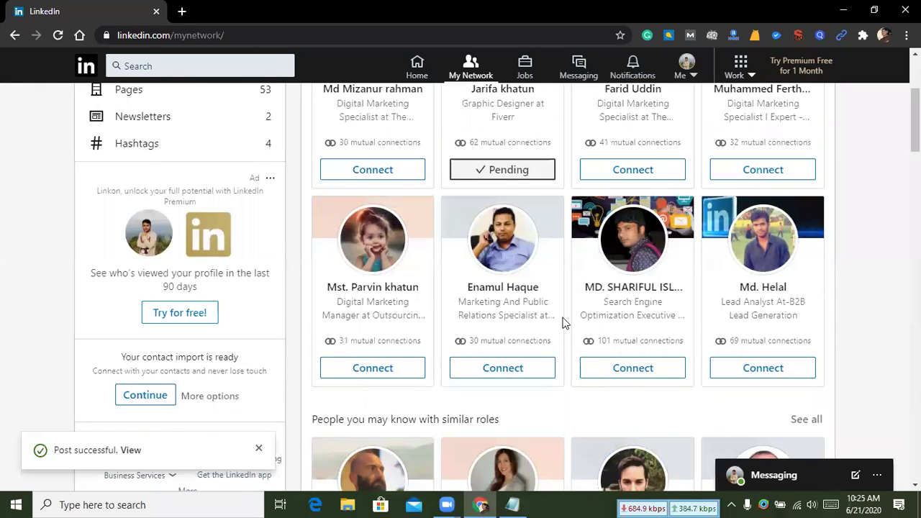
Send connection requests to all four people in the first row of People you may know with similar roles.
scroll(528, 323, "down", 3)
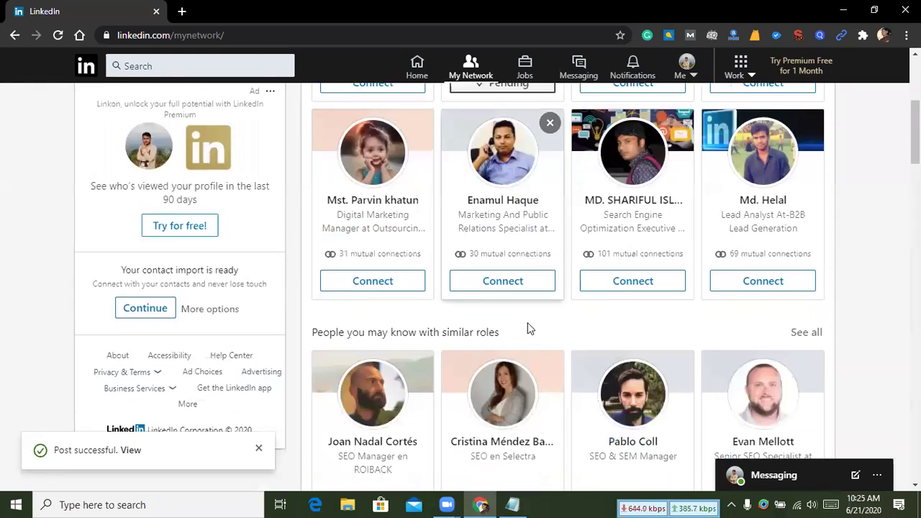
left_click(517, 408)
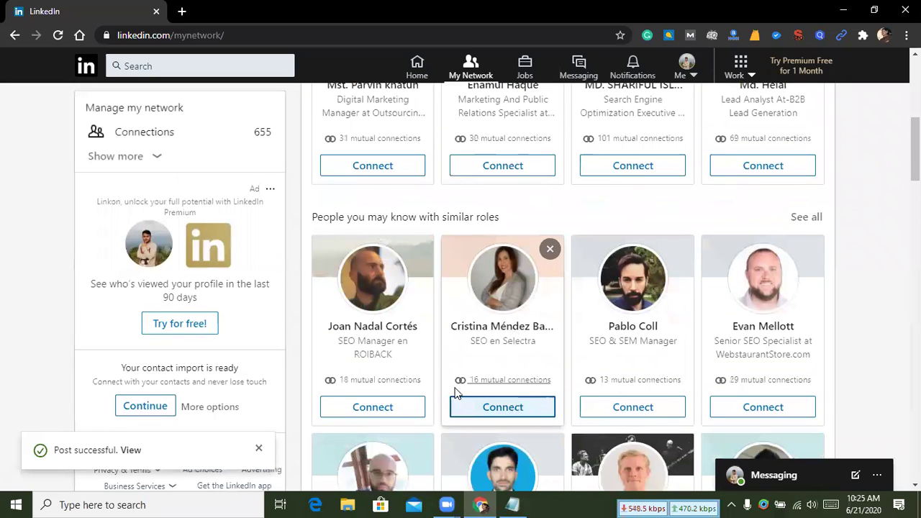
left_click(397, 410)
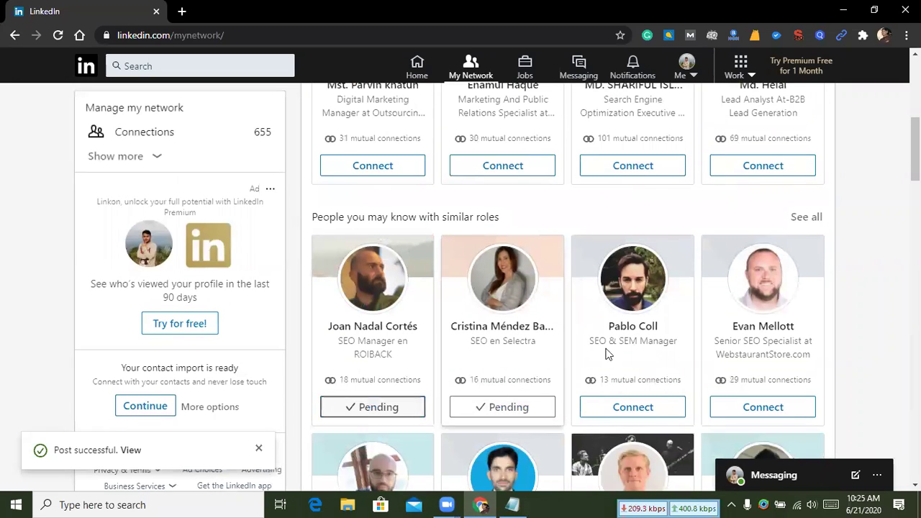
left_click(725, 421)
left_click(651, 409)
Send connection requests to the SEO consultant, the Merkle | Periscopix SEO manager and the Digitizer Ltd SEO specialist in the similar-roles suggestions.
scroll(550, 327, "down", 2)
scroll(550, 328, "down", 2)
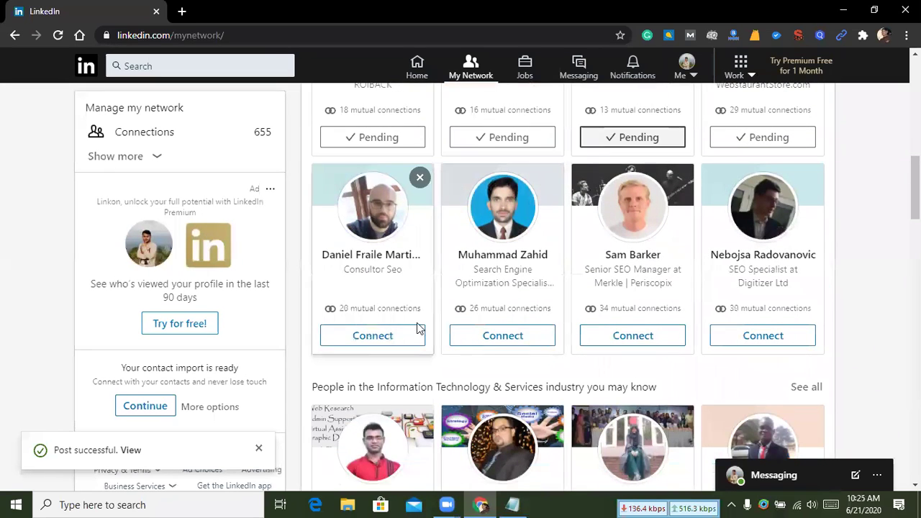
left_click(415, 339)
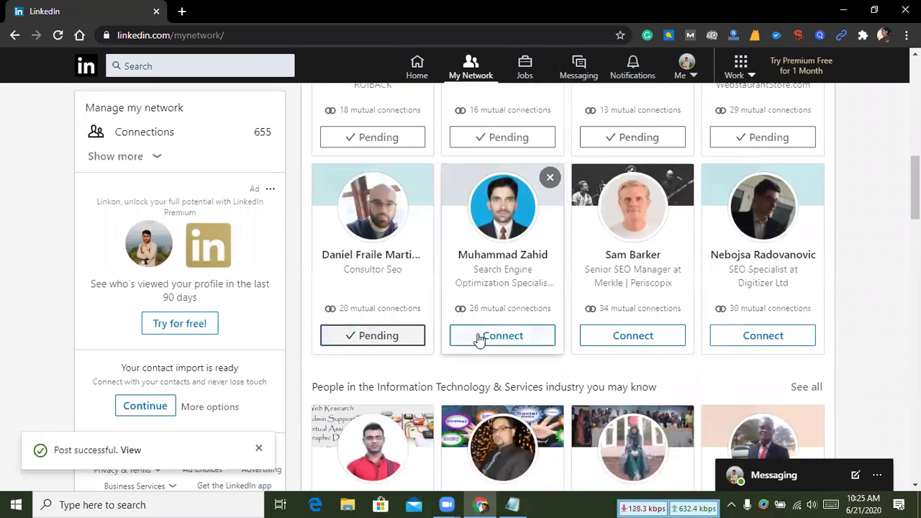
left_click(631, 343)
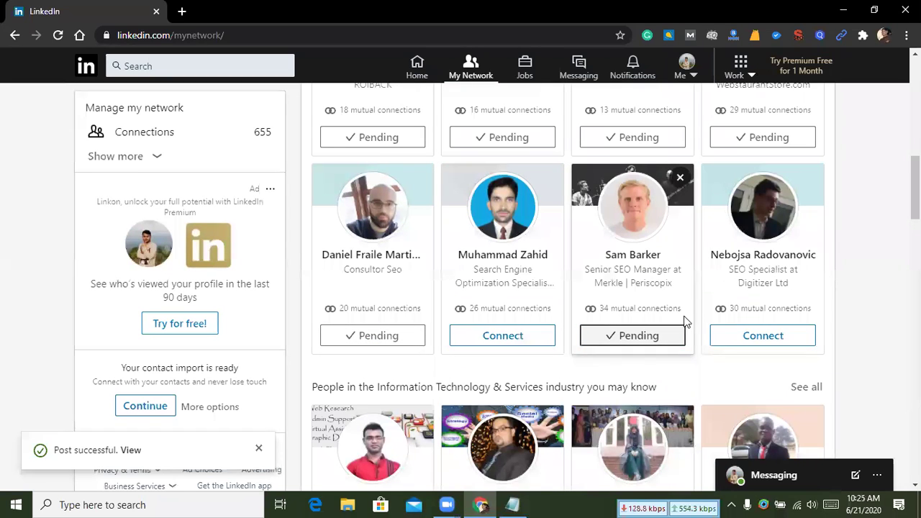
left_click(764, 341)
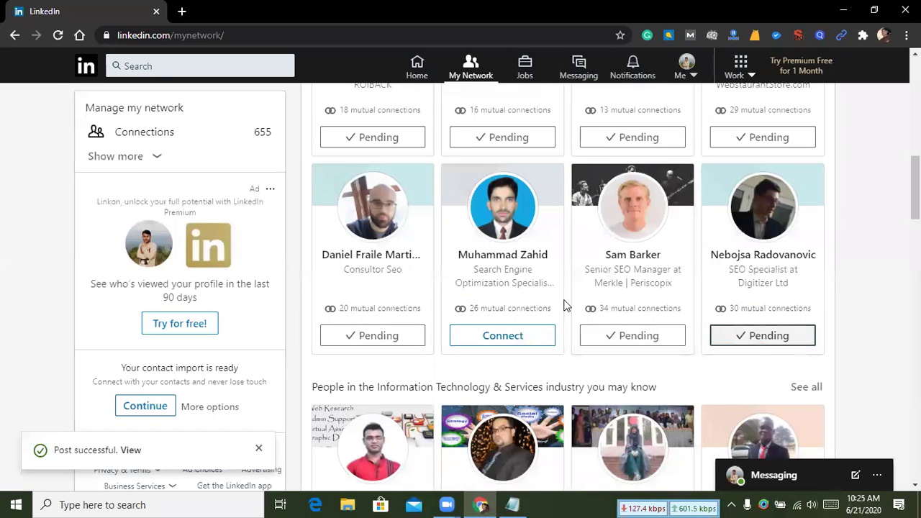
Send a connection request to the digital marketing consultant suggested from the Information Technology & Services industry.
scroll(504, 303, "down", 4)
scroll(426, 289, "down", 1)
scroll(426, 289, "up", 1)
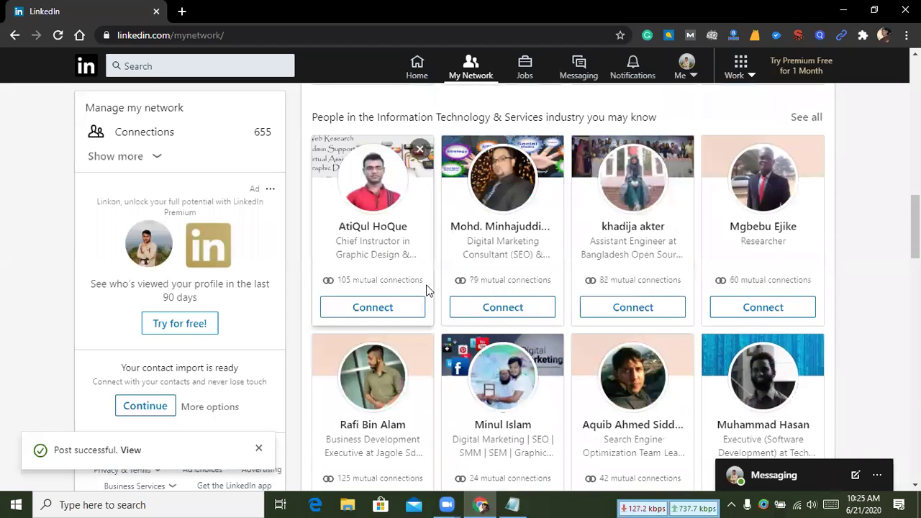
left_click(503, 307)
Look through the suggested groups and pages to follow, and go back to the people suggestions.
scroll(532, 310, "down", 5)
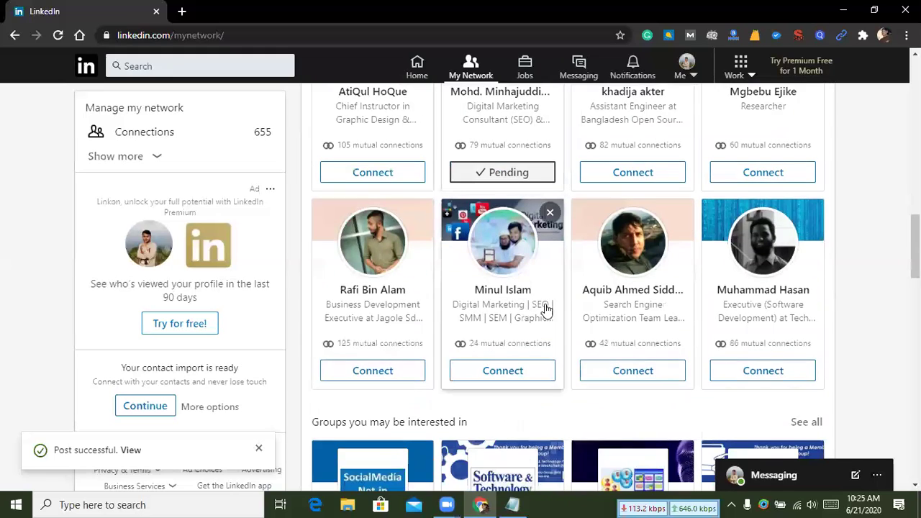
scroll(532, 311, "down", 7)
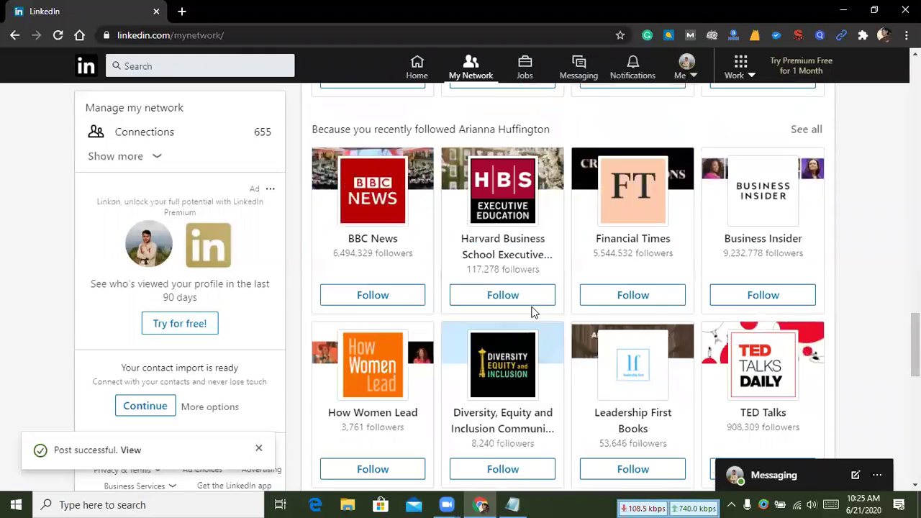
scroll(532, 311, "up", 16)
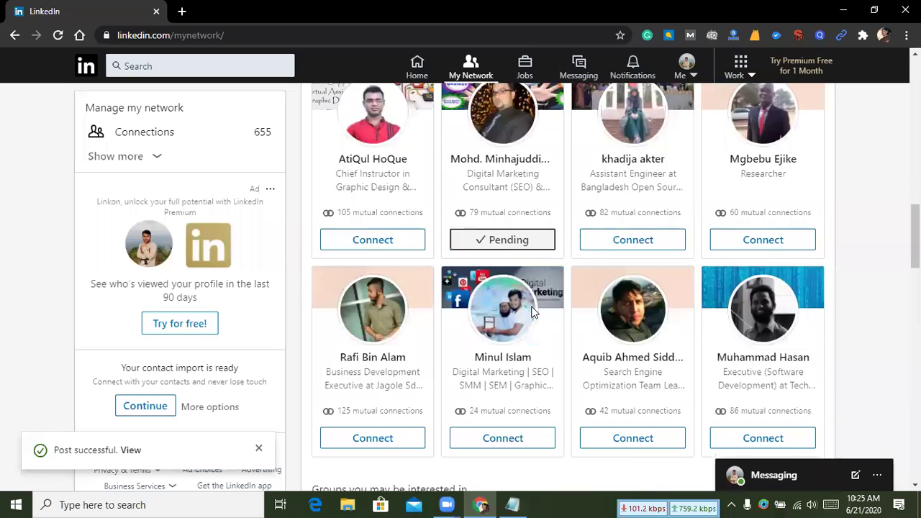
scroll(533, 311, "up", 8)
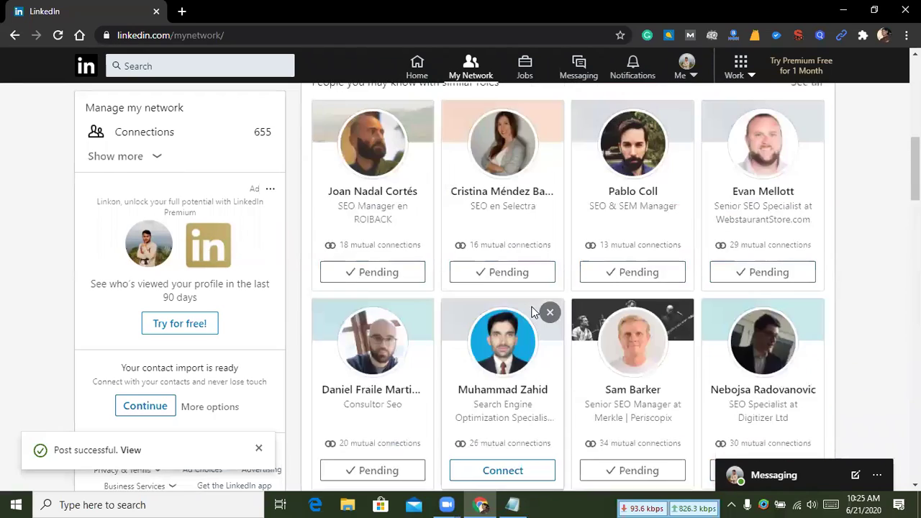
Show all suggested industry leaders in Bangladesh, look through them and close the list.
scroll(533, 313, "up", 2)
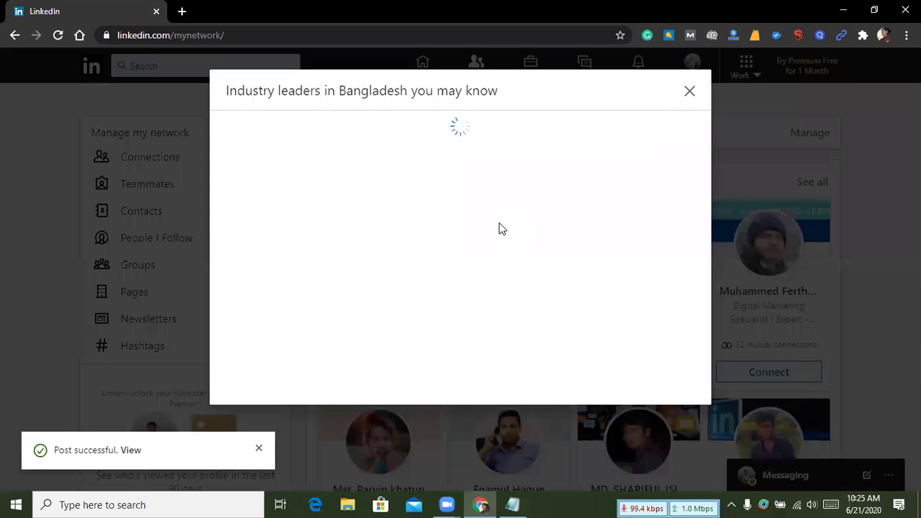
scroll(494, 236, "down", 3)
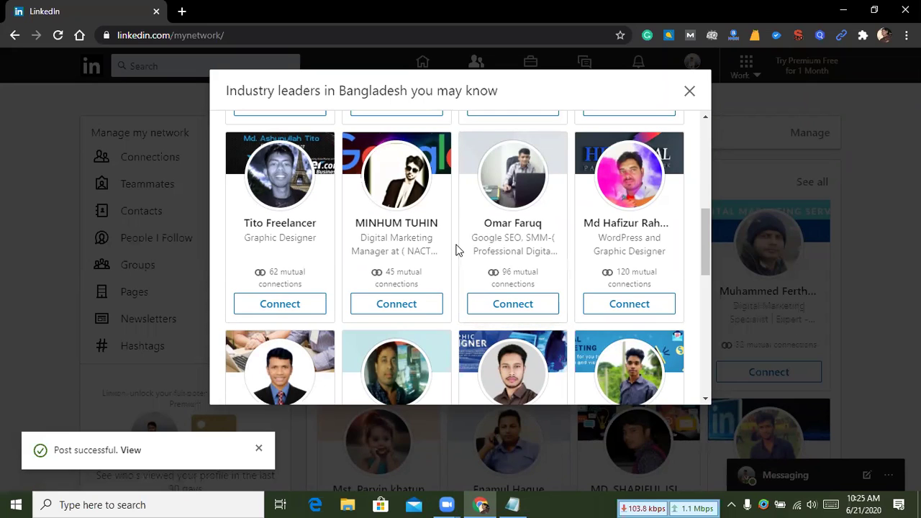
left_click(688, 92)
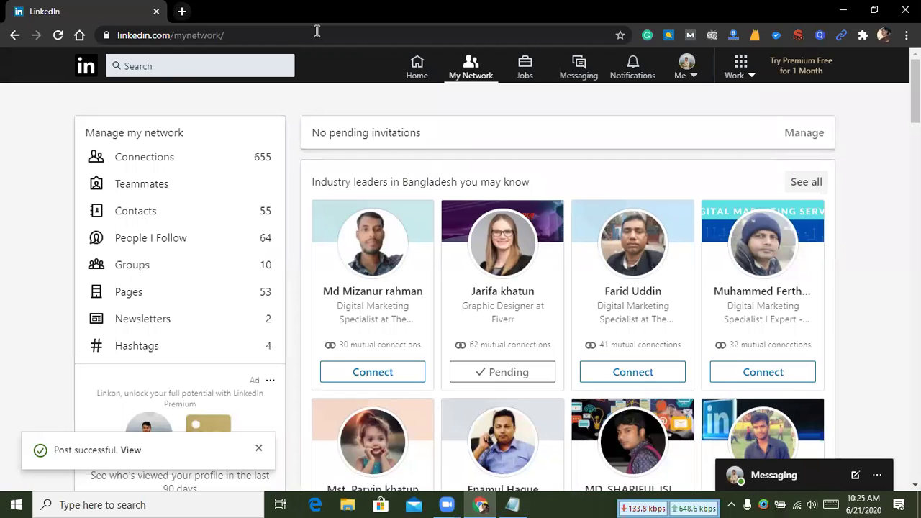
Open a new browser tab and return to the My Network page.
key("ctrl+t")
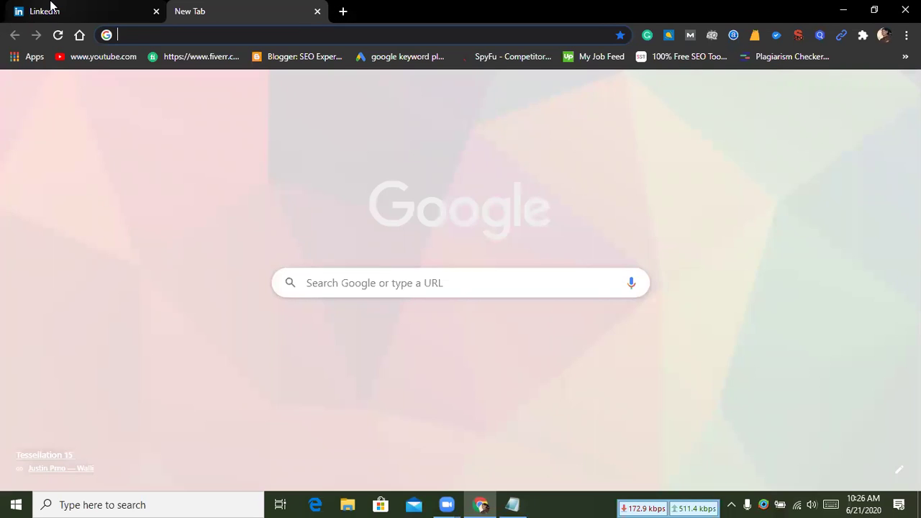
left_click(117, 9)
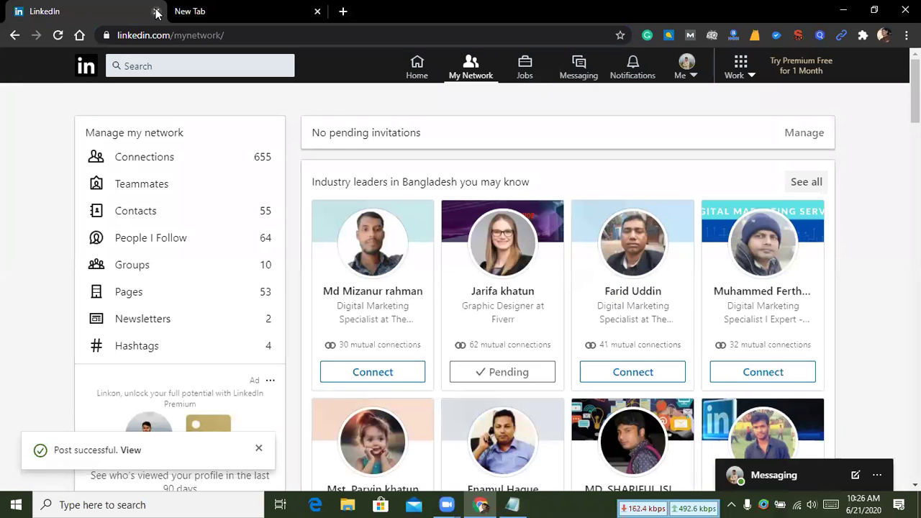
scroll(497, 219, "down", 4)
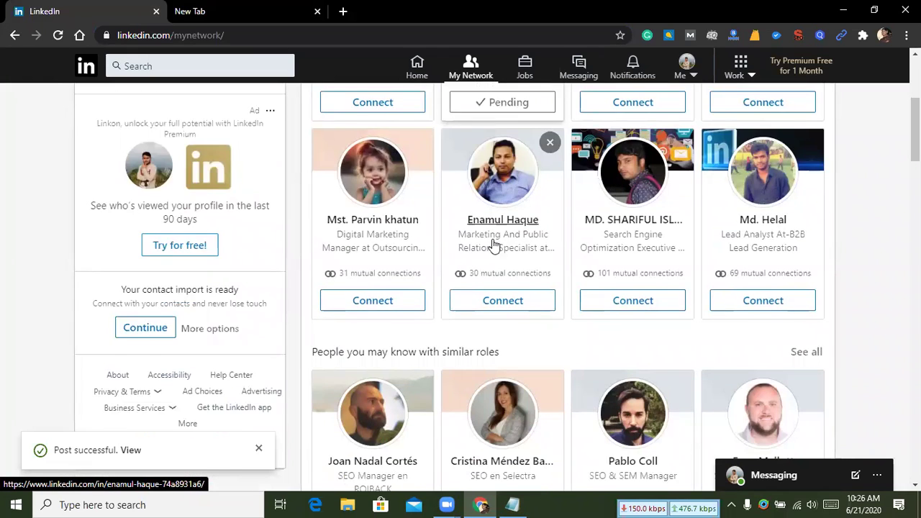
scroll(474, 188, "up", 4)
Open the home feed, look through its recent posts and return to its start.
left_click(417, 69)
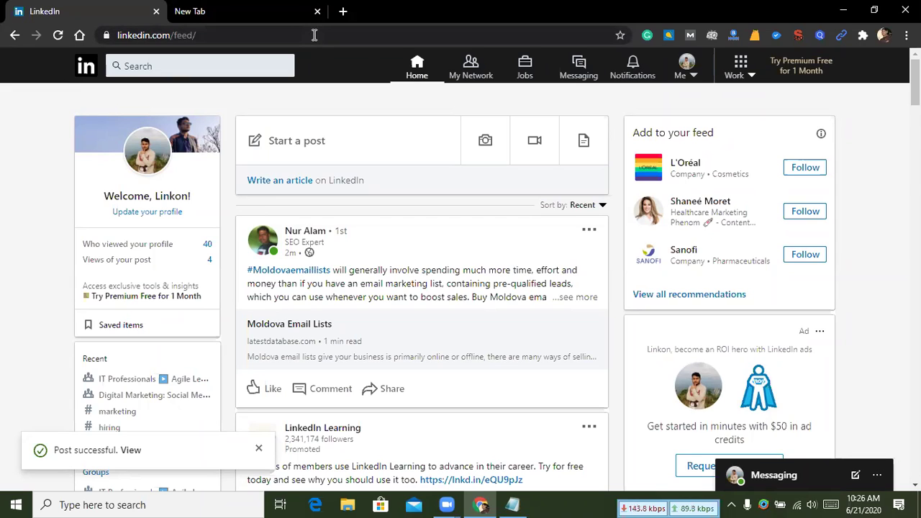
scroll(402, 145, "down", 12)
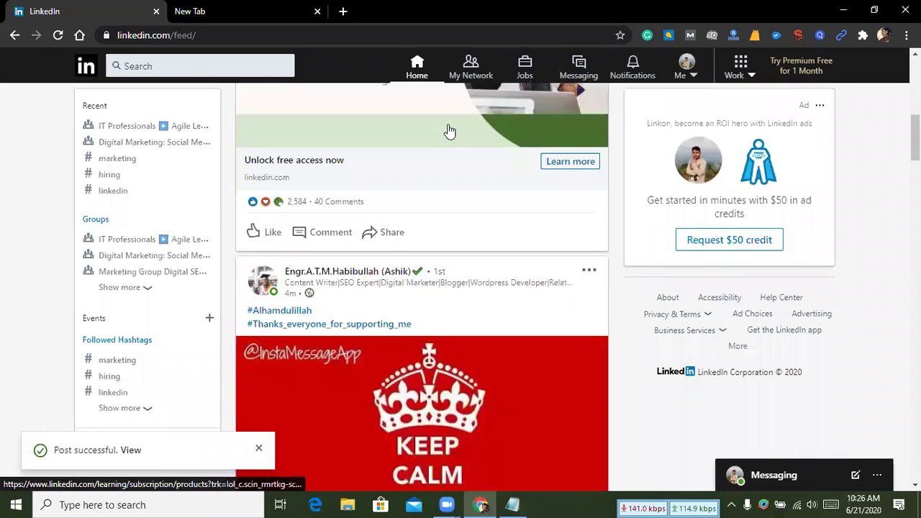
scroll(449, 130, "down", 5)
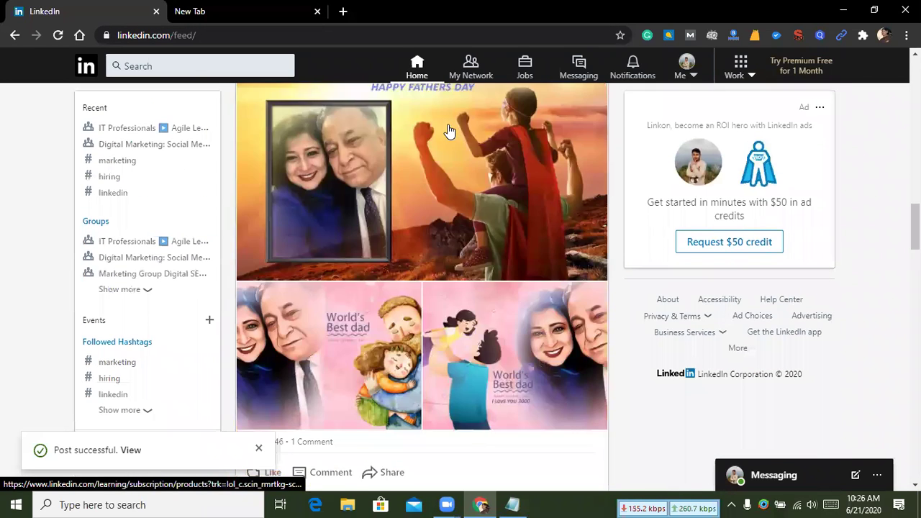
scroll(449, 130, "down", 5)
scroll(449, 130, "up", 15)
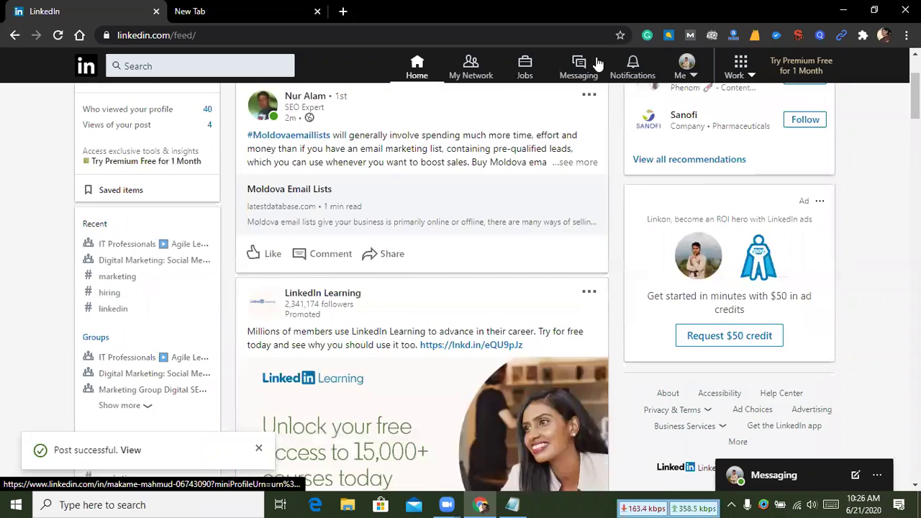
scroll(598, 64, "up", 2)
Open the own profile and look over its intro, job opportunities and About sections.
left_click(686, 65)
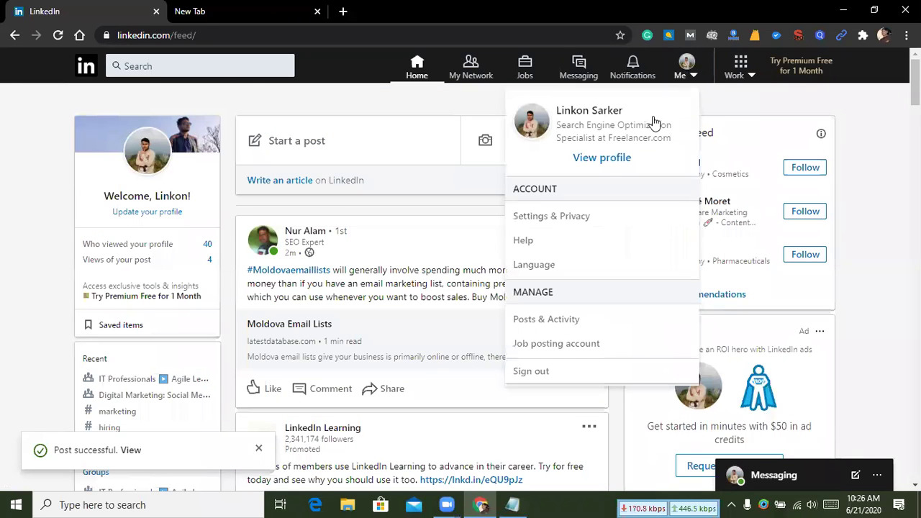
left_click(587, 157)
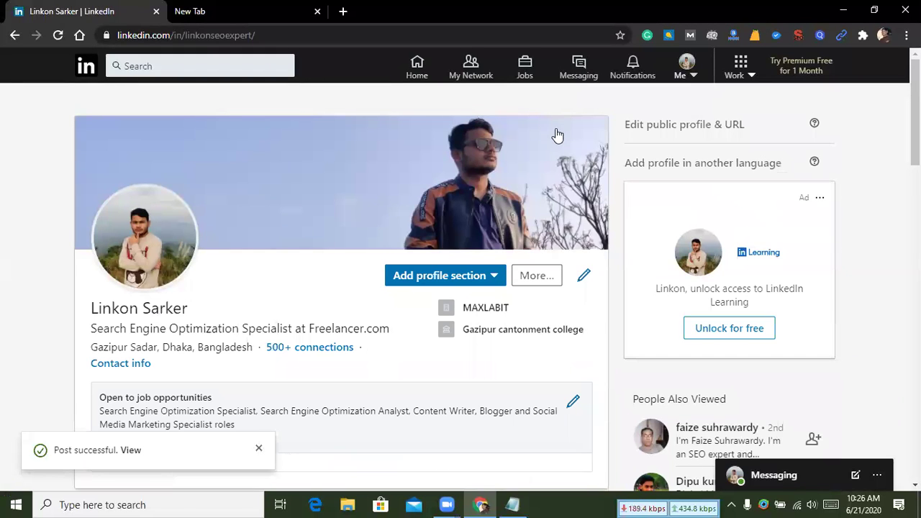
scroll(500, 272, "down", 4)
scroll(514, 259, "up", 3)
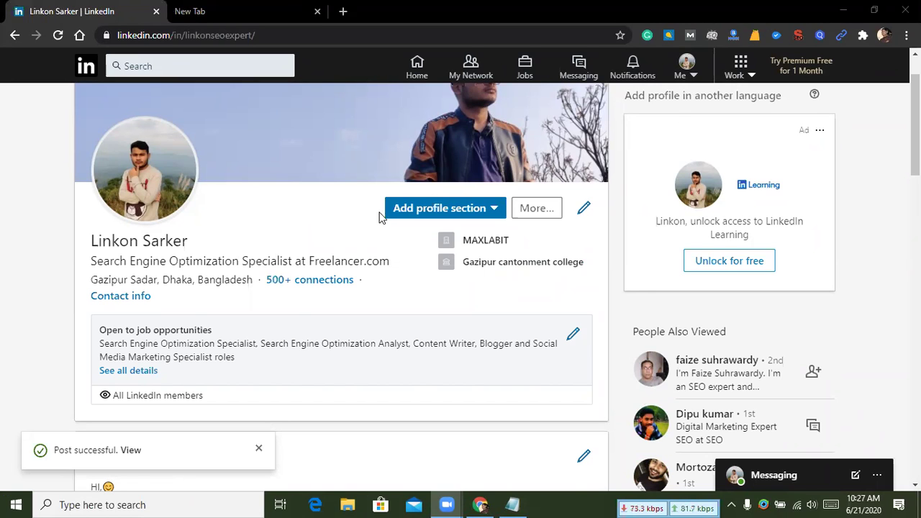
scroll(288, 267, "down", 3)
scroll(320, 263, "down", 3)
scroll(269, 123, "up", 4)
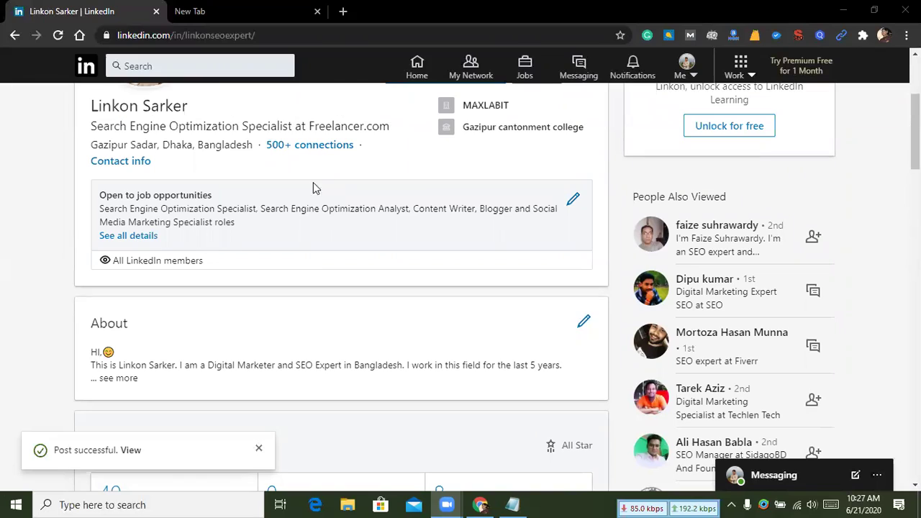
Minimize the browser window and close the Notepad text document.
left_click(842, 11)
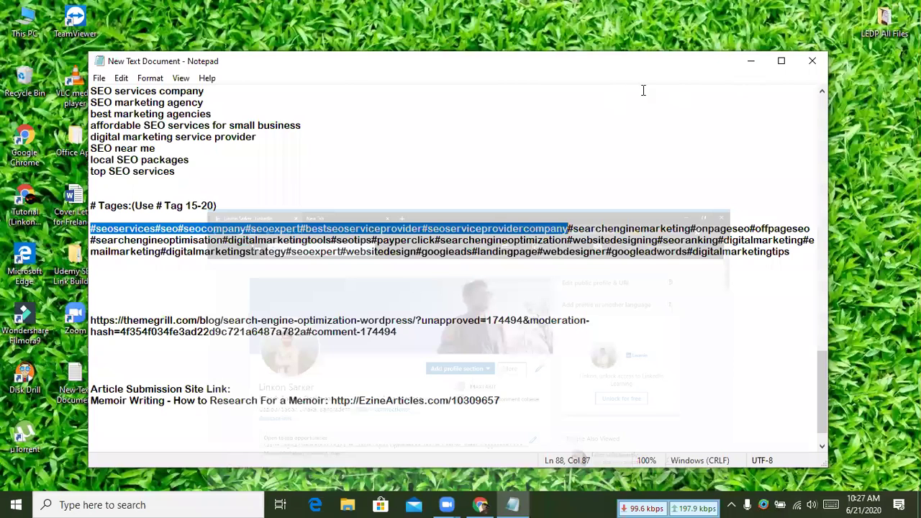
left_click(813, 63)
right_click(611, 109)
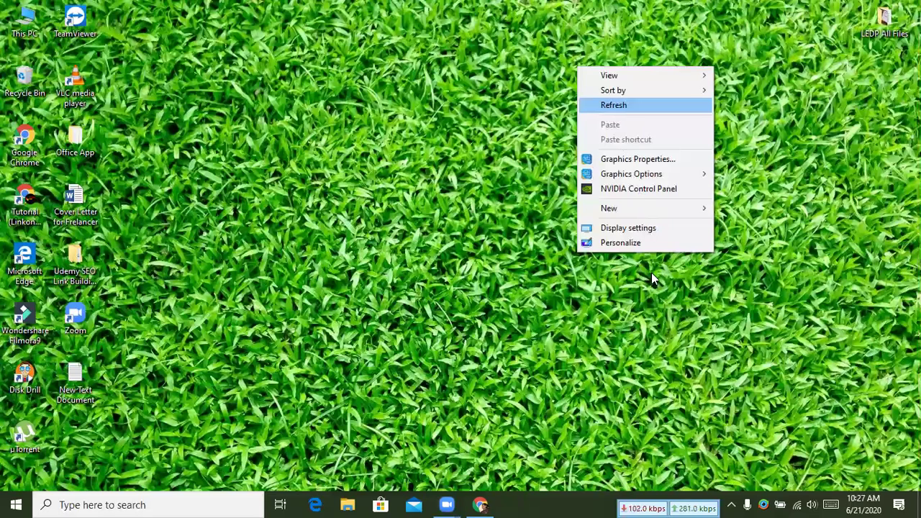
left_click(291, 162)
right_click(291, 163)
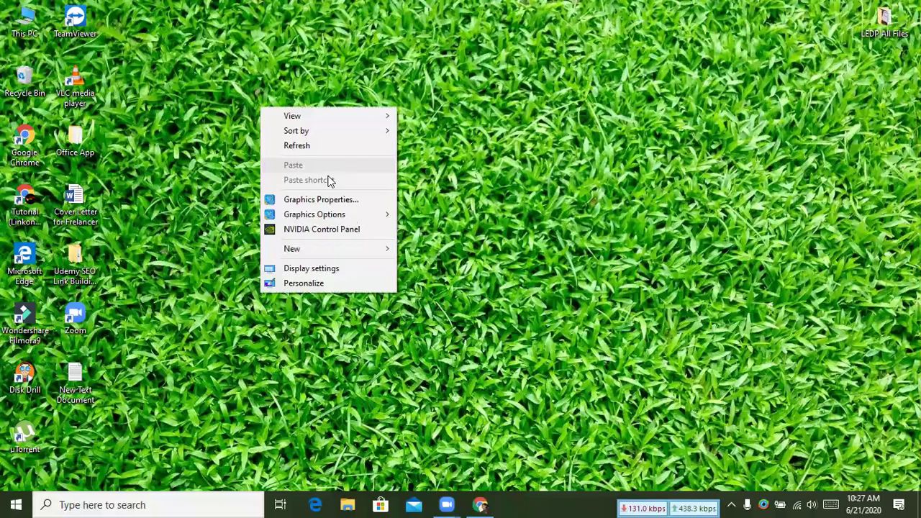
left_click(465, 309)
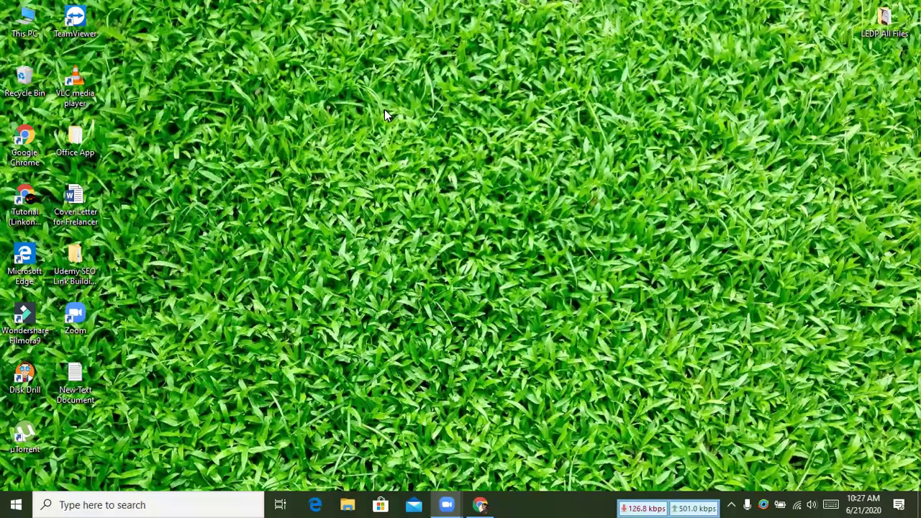
right_click(786, 111)
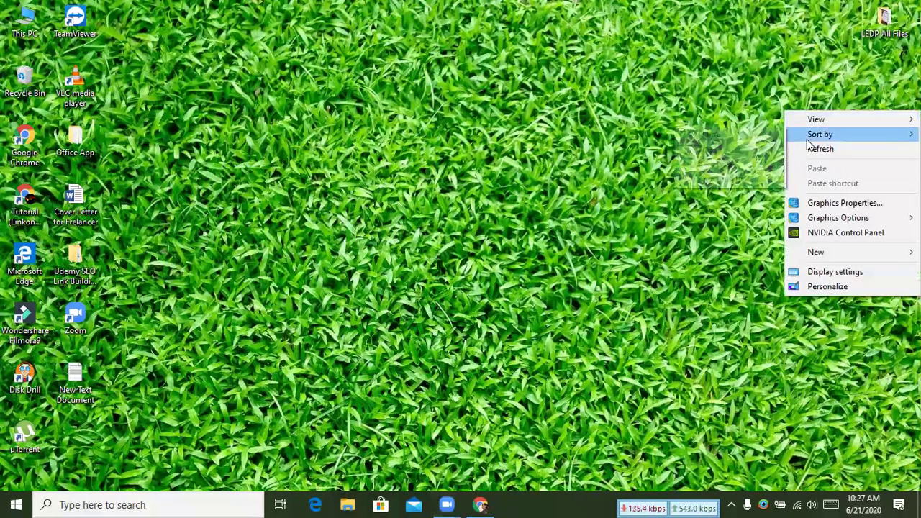
left_click(807, 147)
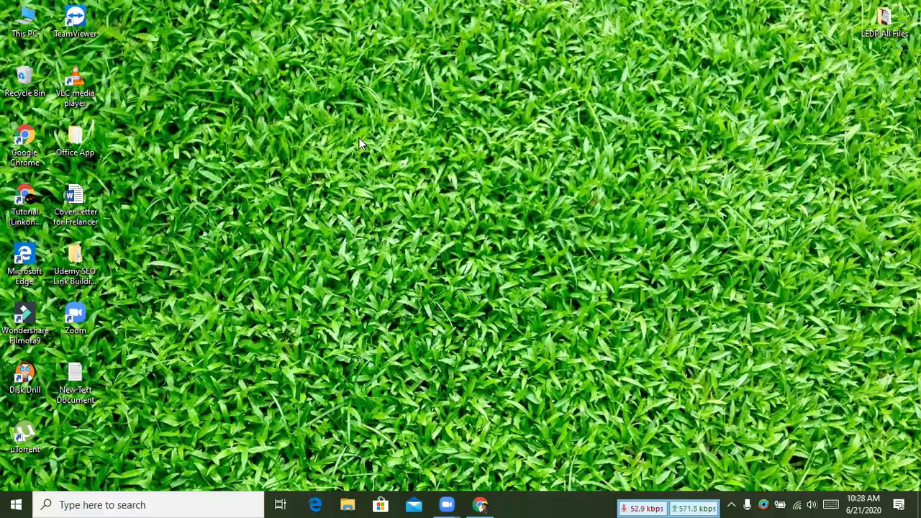
right_click(469, 119)
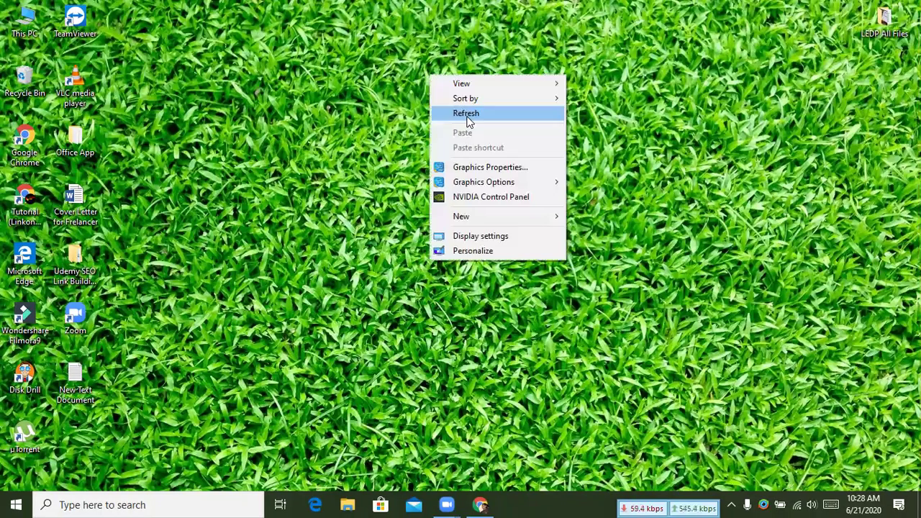
right_click(469, 118)
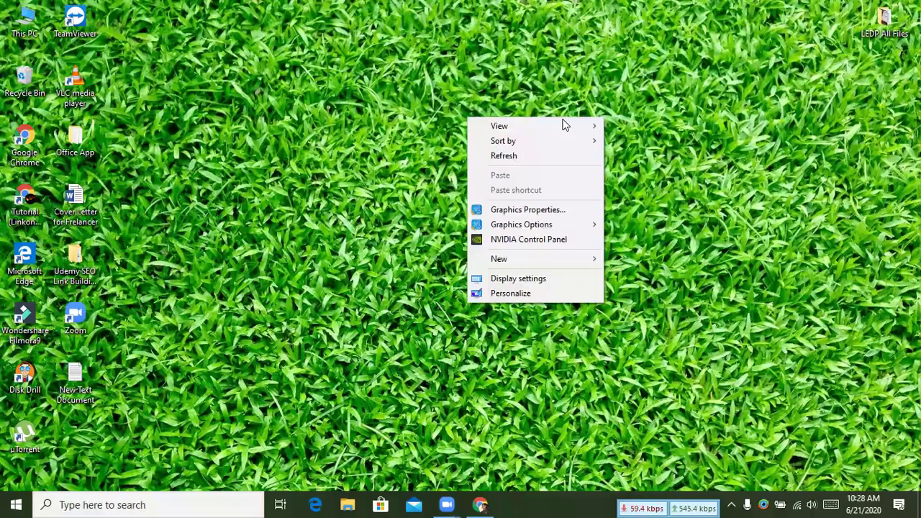